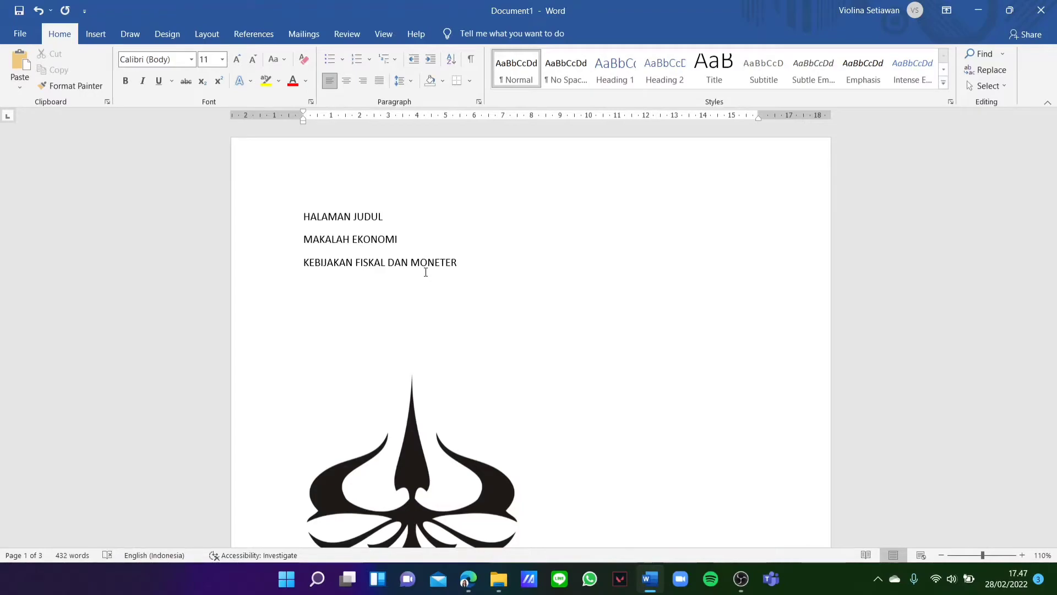
Step: Set the document's paper size to A4 (21 cm x 29,7 cm)
scroll(562, 321, down, 20)
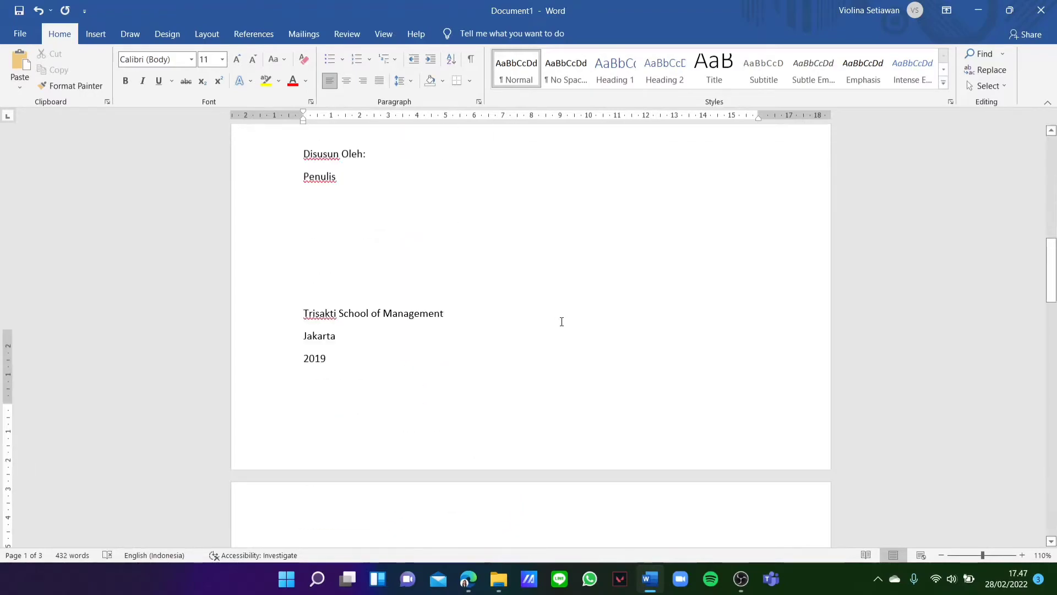
scroll(561, 322, up, 20)
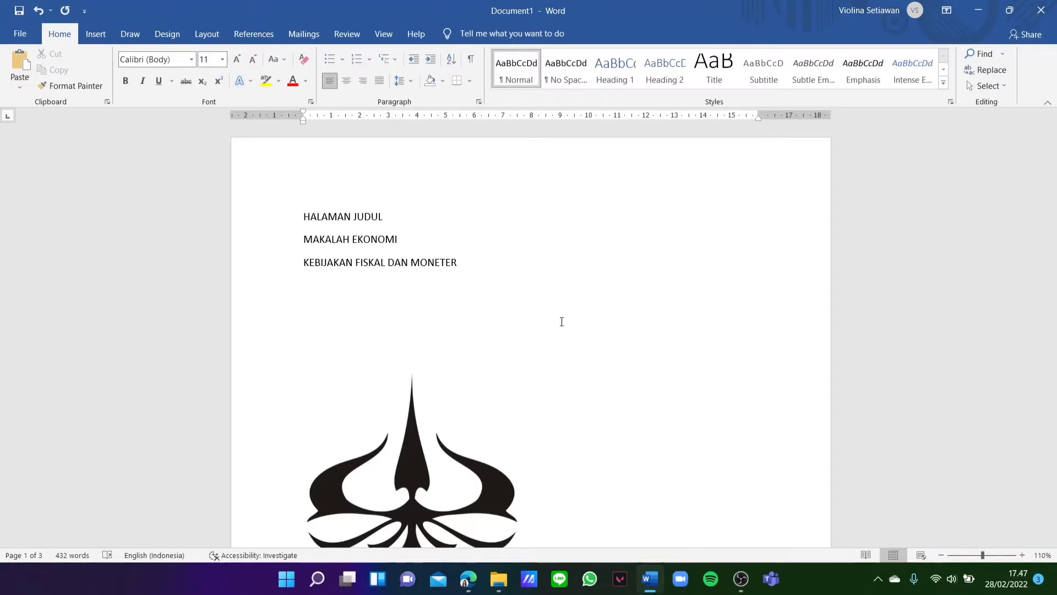
click(206, 35)
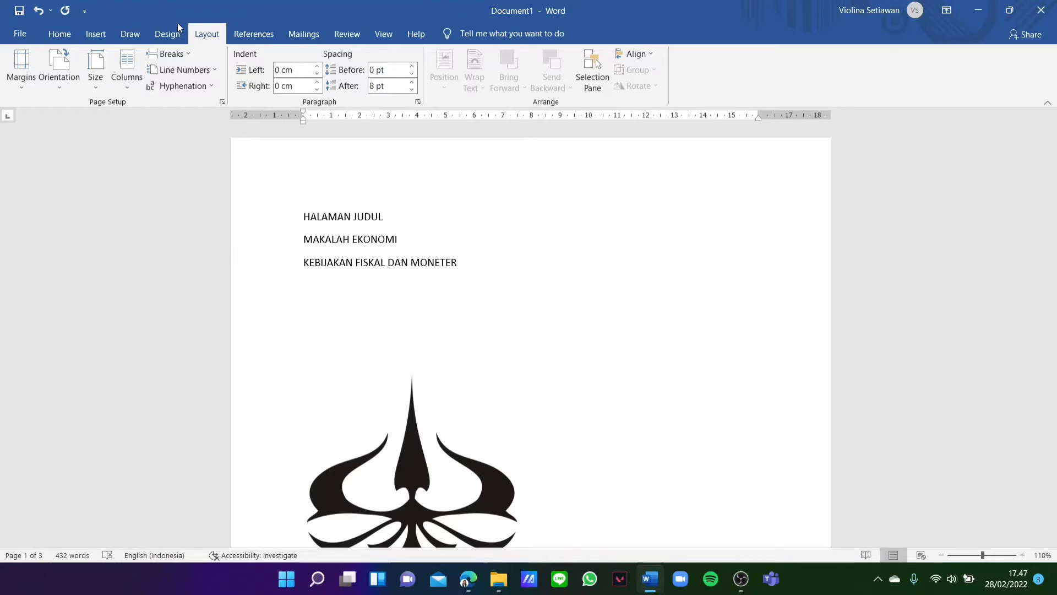
click(101, 82)
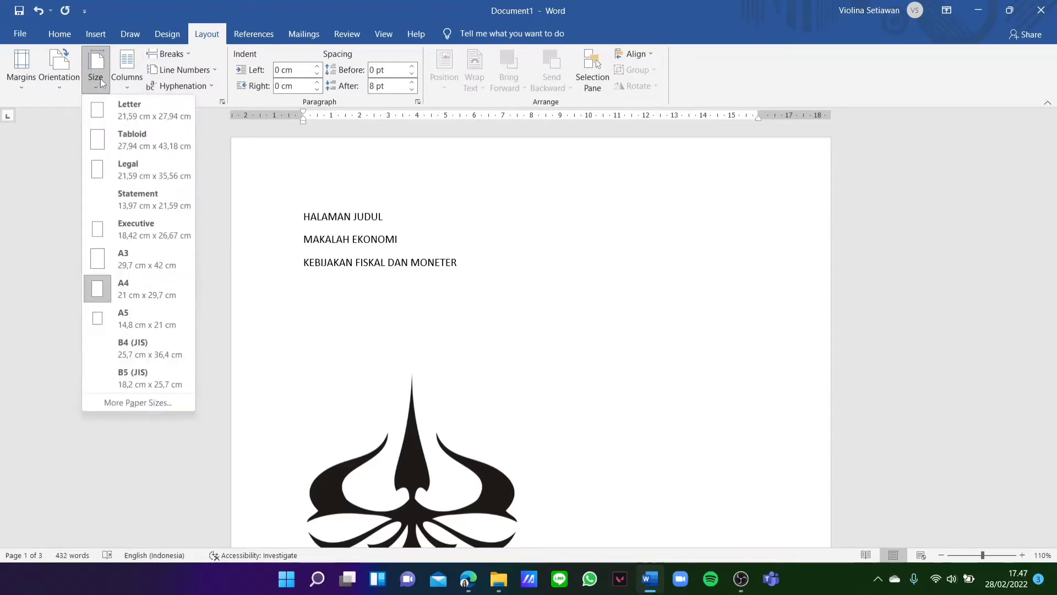
click(163, 301)
scroll(156, 314, down, 10)
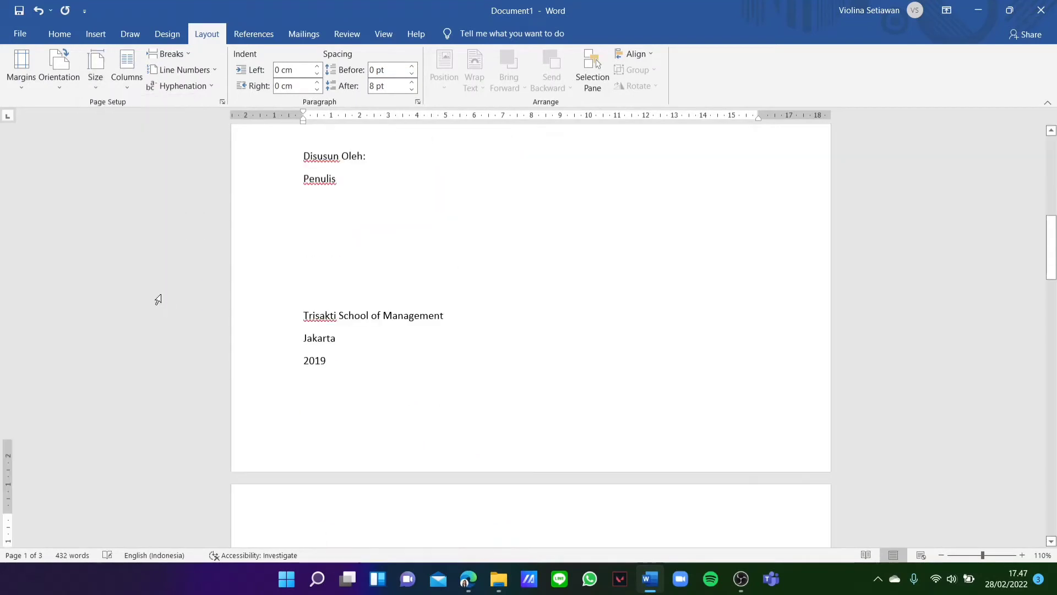
scroll(283, 235, up, 10)
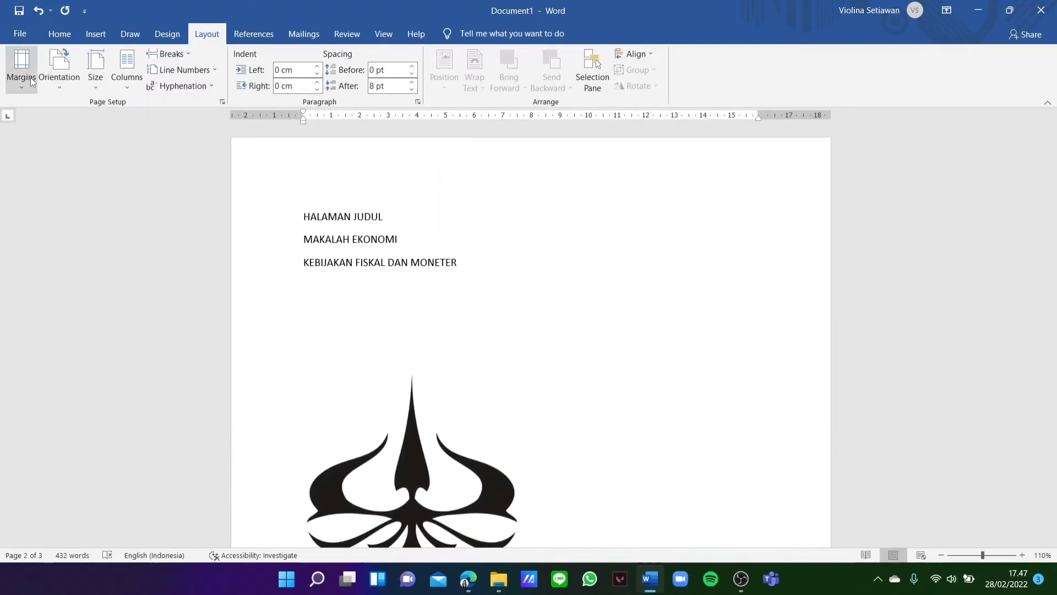
Step: Check which margin preset the document uses
click(22, 72)
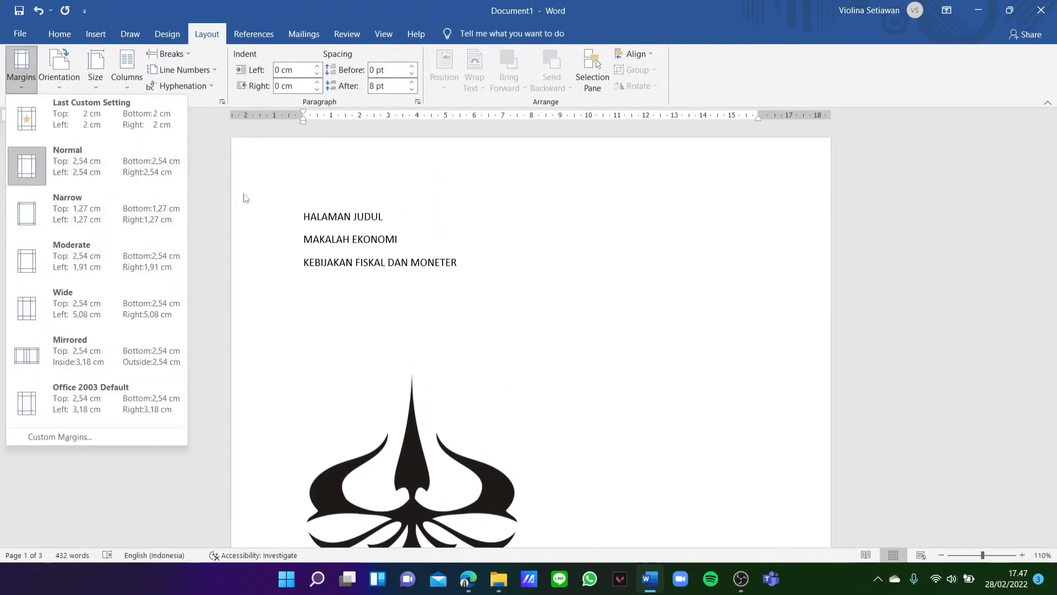
click(240, 198)
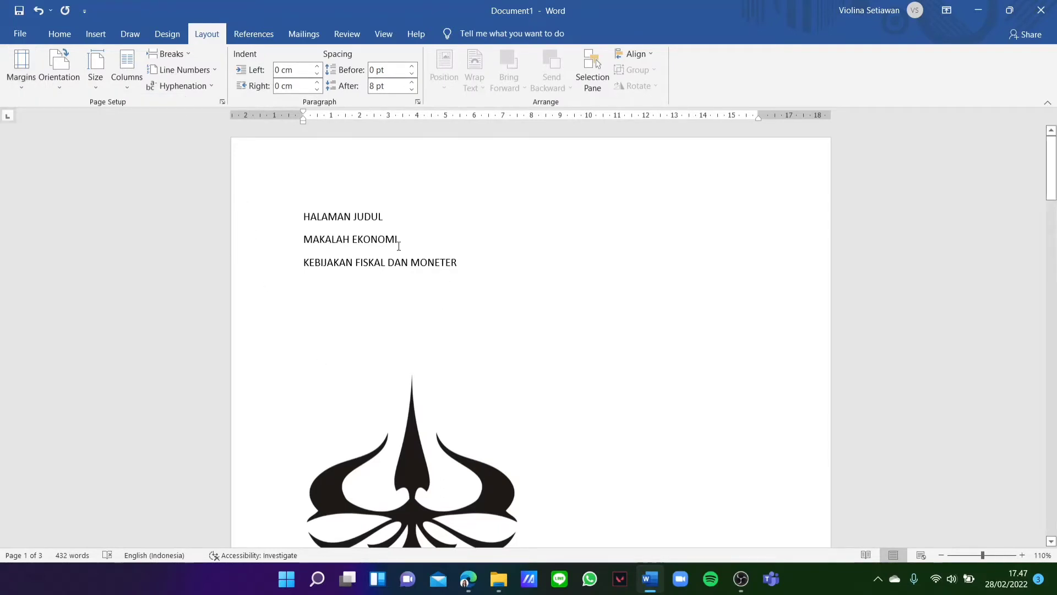
scroll(533, 272, down, 3)
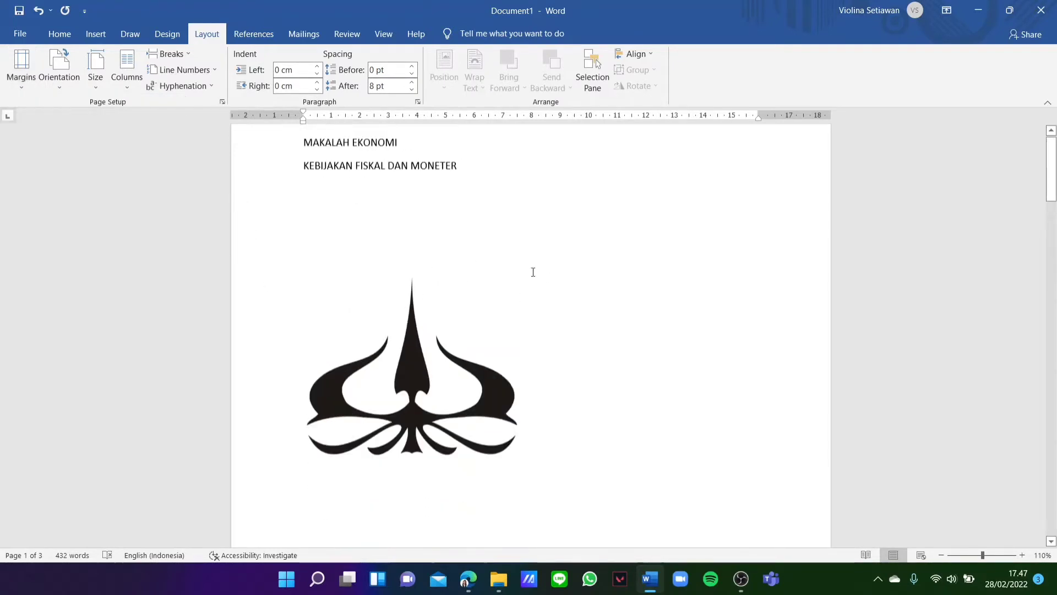
scroll(533, 272, up, 3)
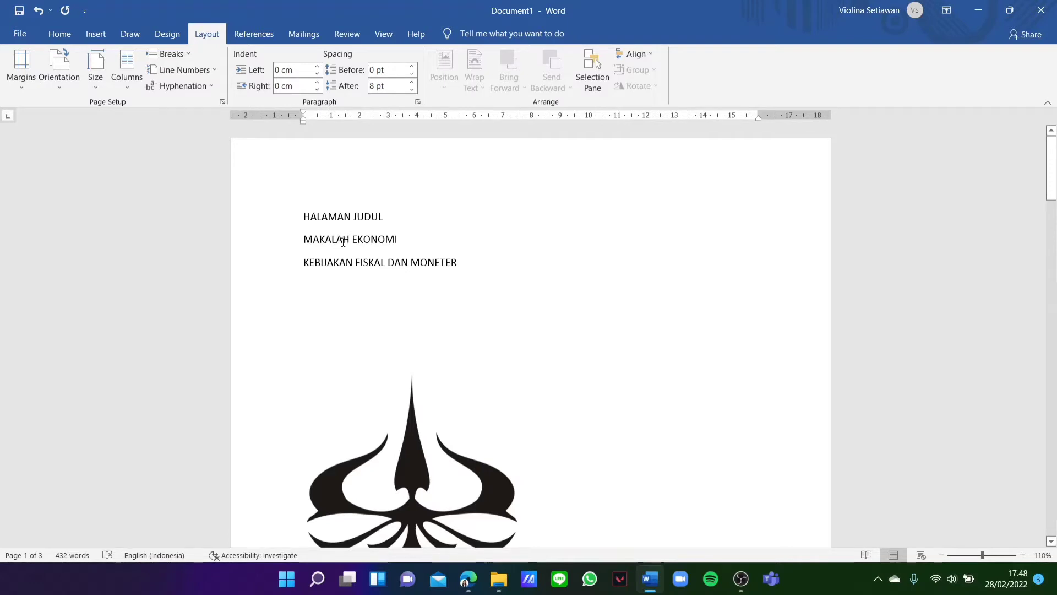
Step: Set the title lines MAKALAH EKONOMI and KEBIJAKAN FISKAL DAN MONETER to Arial, 18 pt
drag(302, 240, 467, 264)
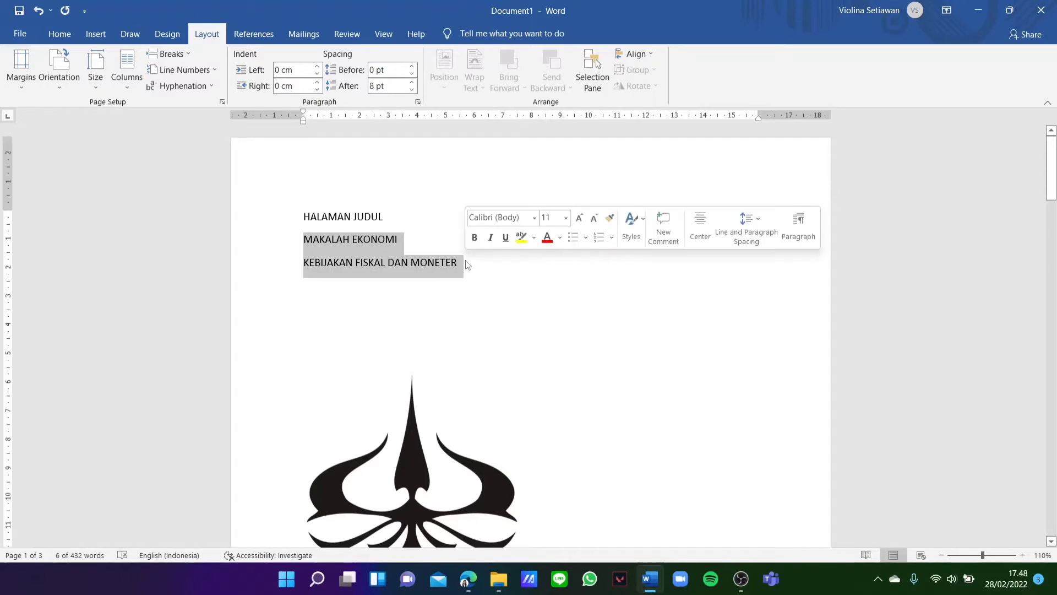
click(69, 37)
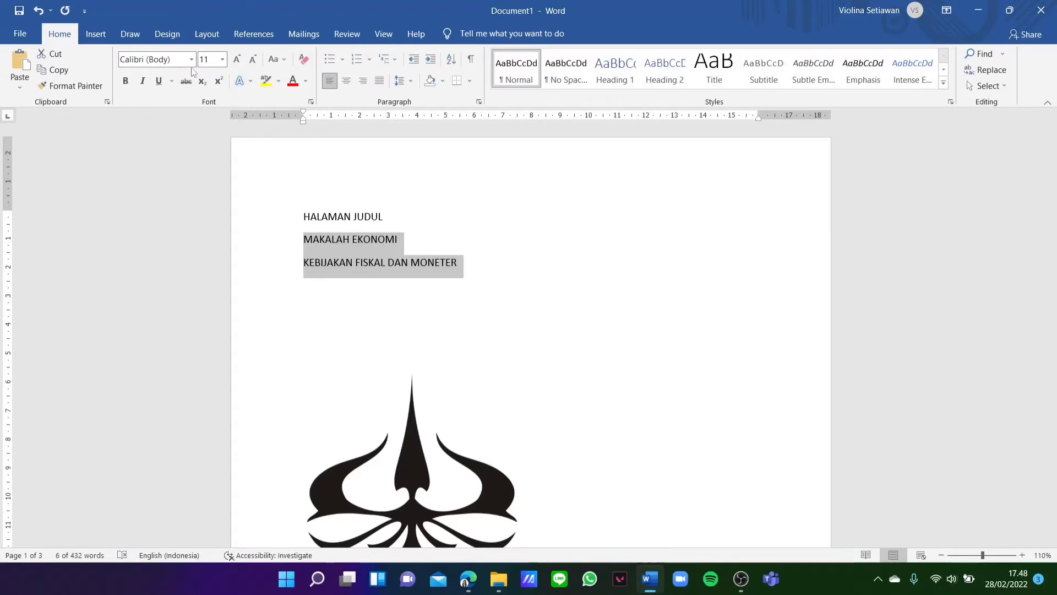
click(191, 58)
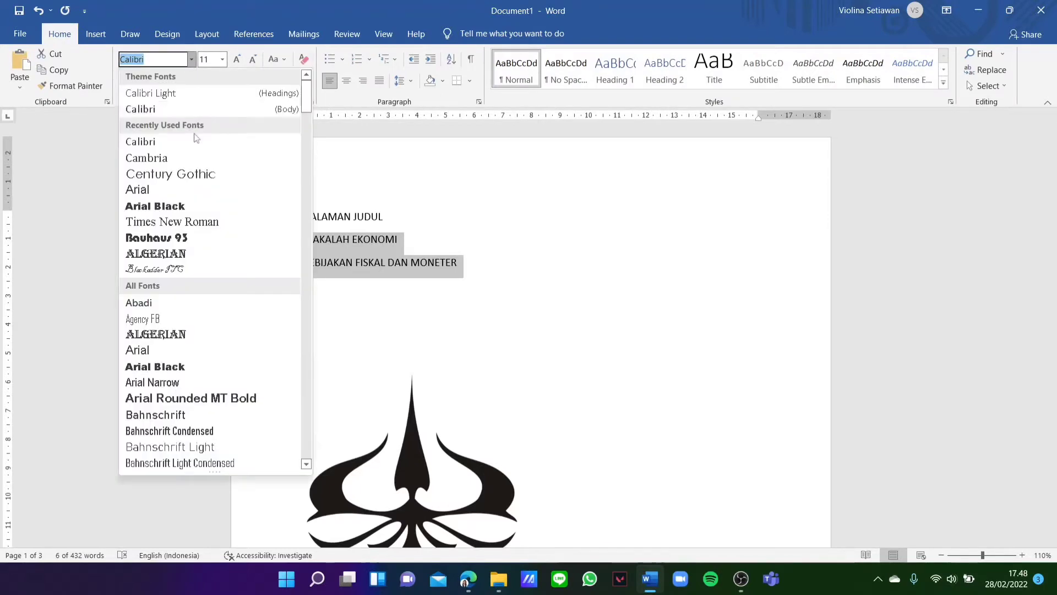
scroll(237, 326, down, 3)
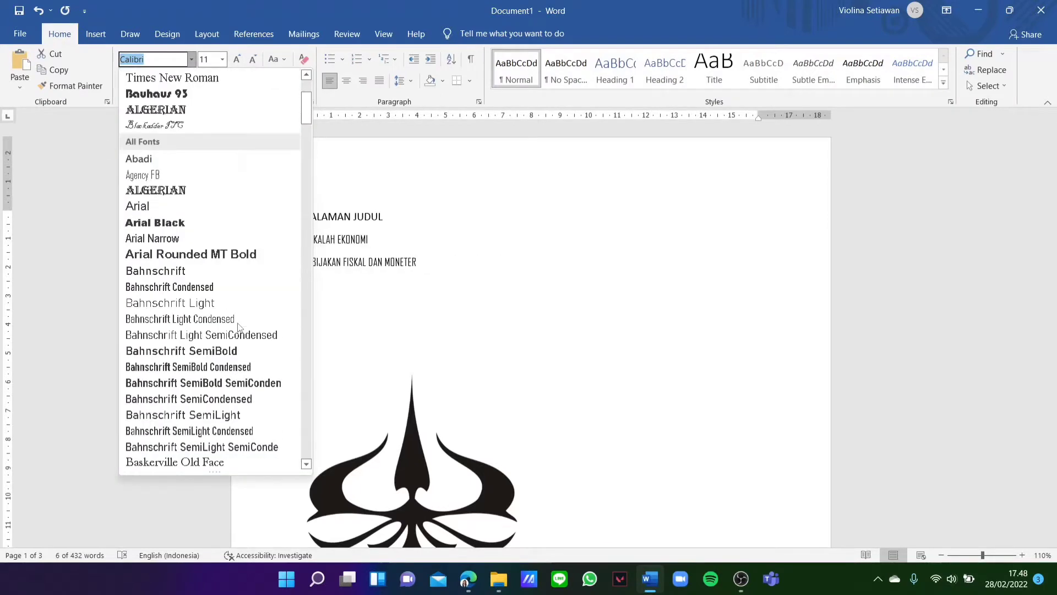
click(220, 205)
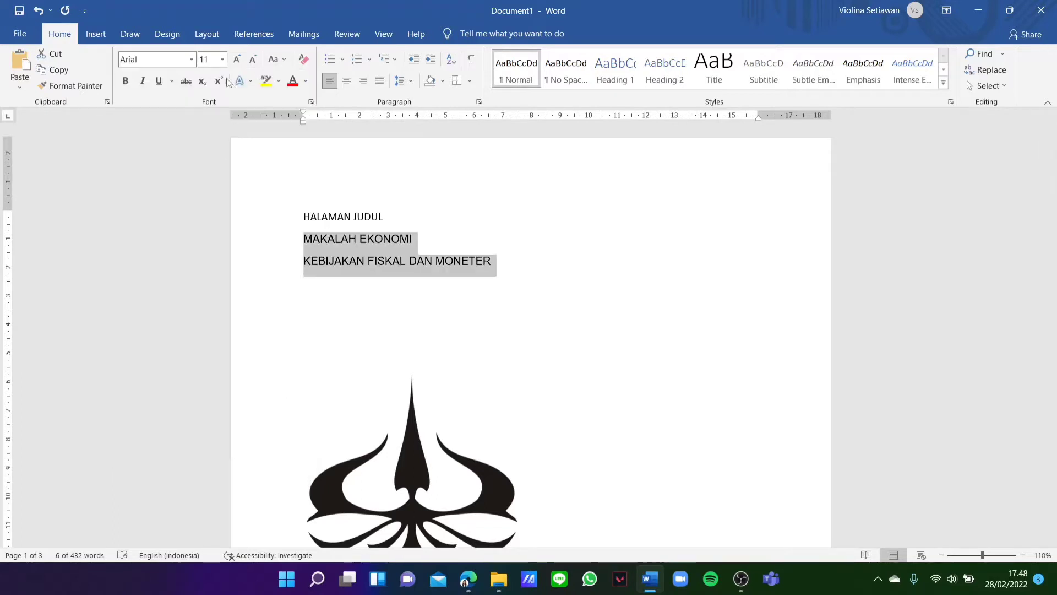
click(222, 60)
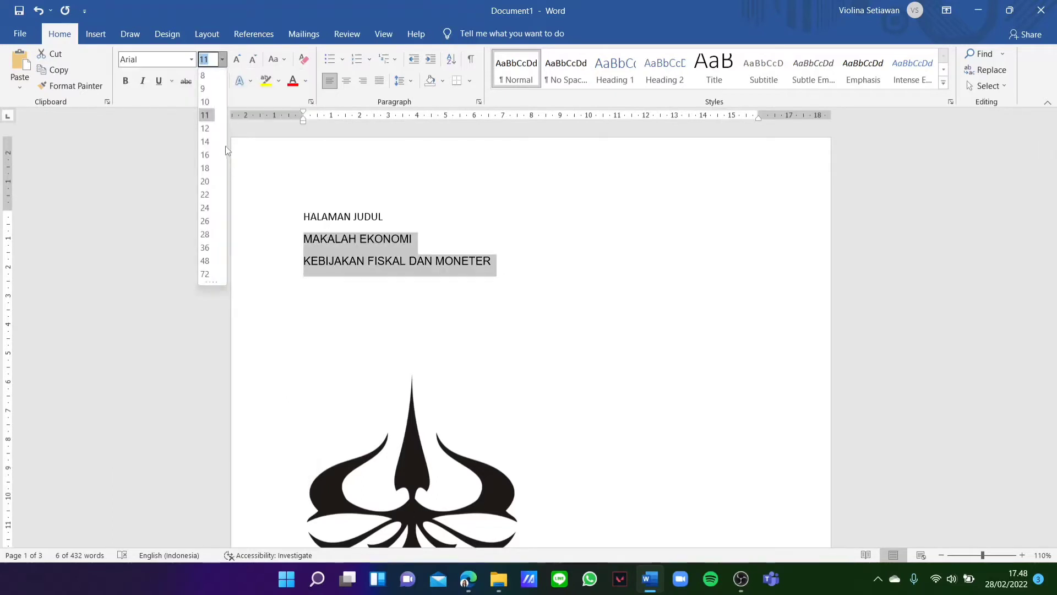
click(207, 173)
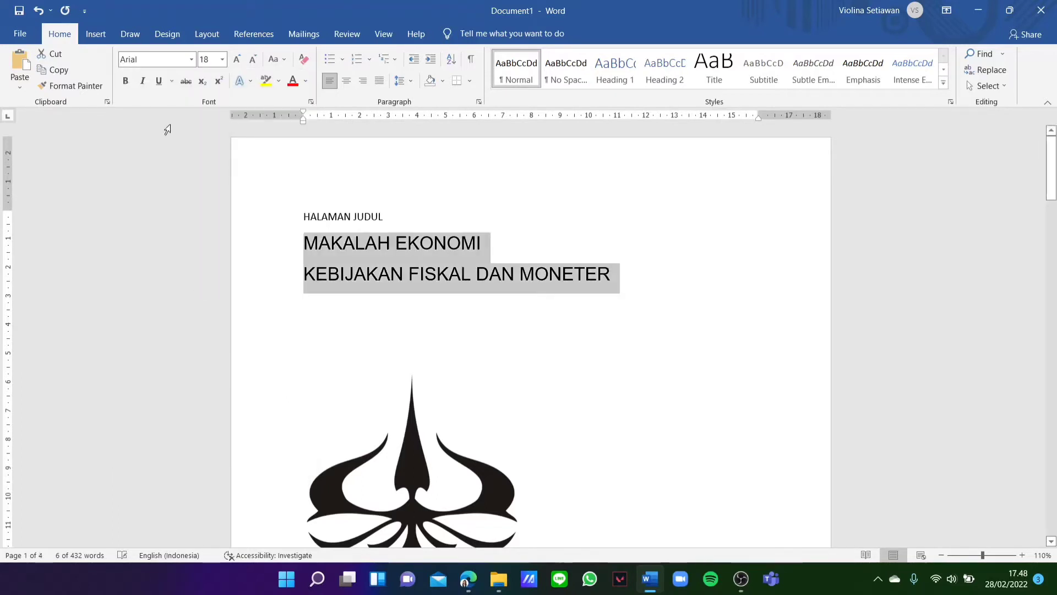
Step: Make the two title lines bold and centre them on the page
click(125, 82)
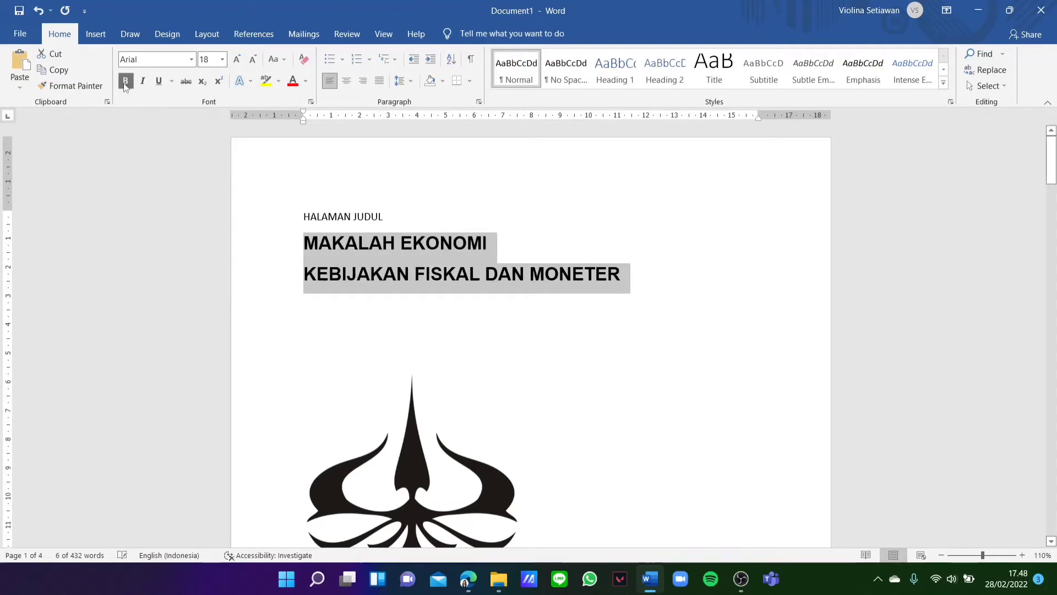
click(348, 83)
click(566, 380)
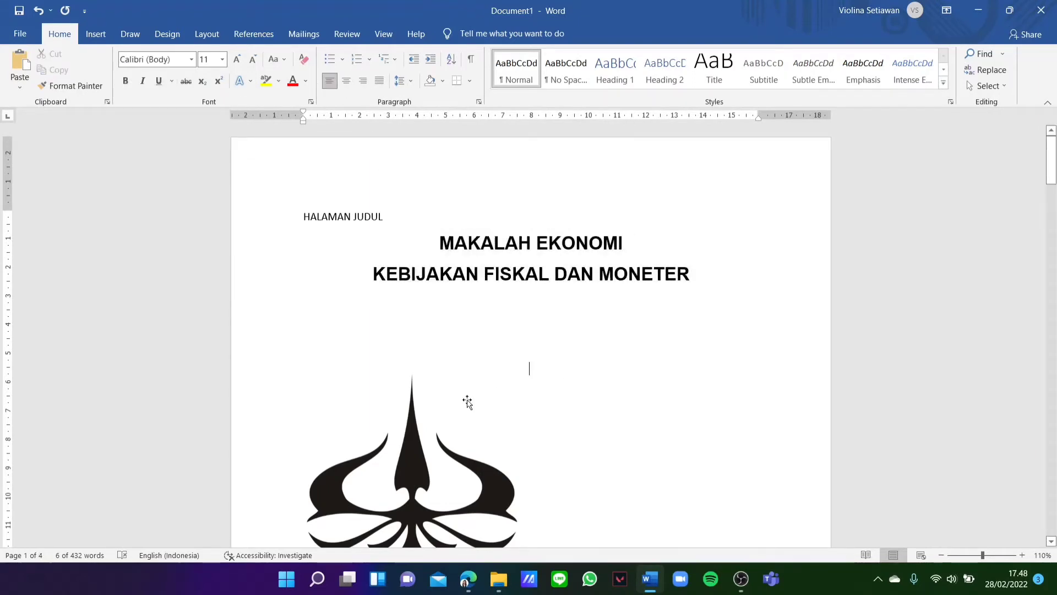
Step: Move the logo picture to the horizontal centre of the cover page, between the title and "Disusun Oleh:"
drag(431, 441, 548, 445)
scroll(637, 434, down, 3)
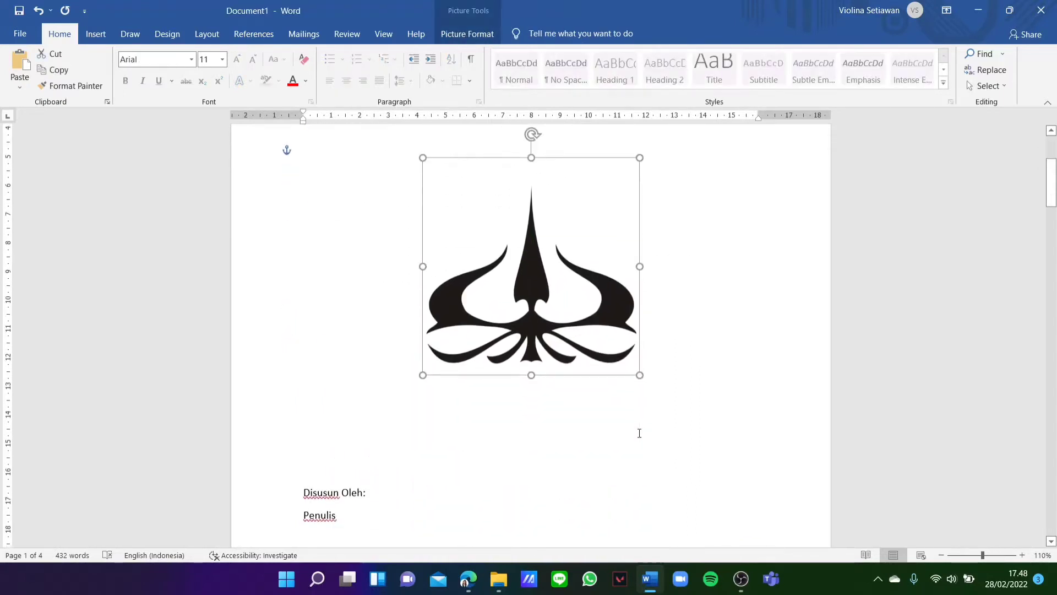
drag(600, 317, 602, 326)
click(742, 403)
scroll(741, 403, down, 4)
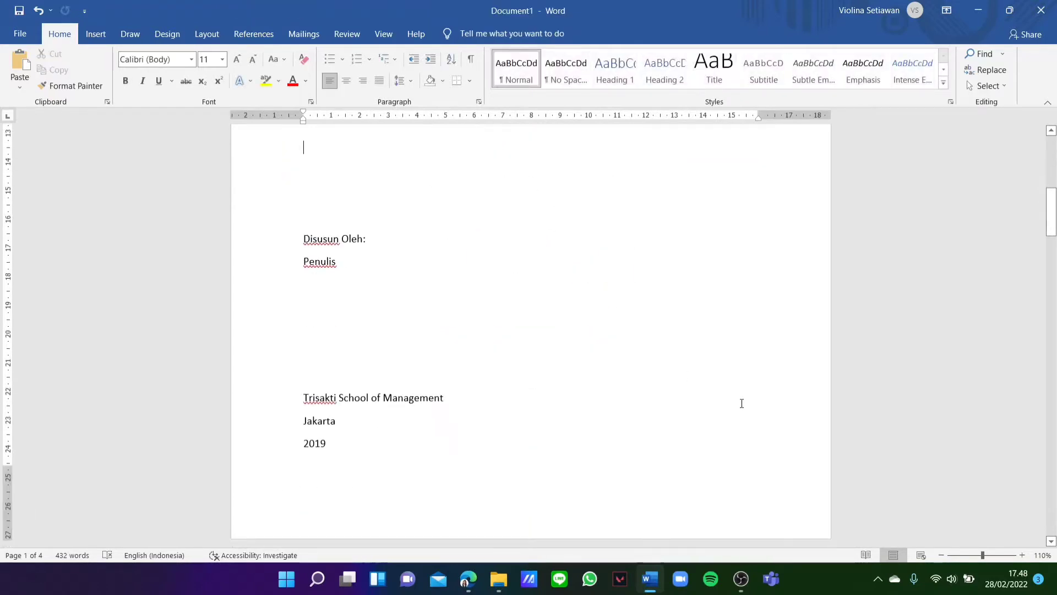
scroll(741, 403, up, 5)
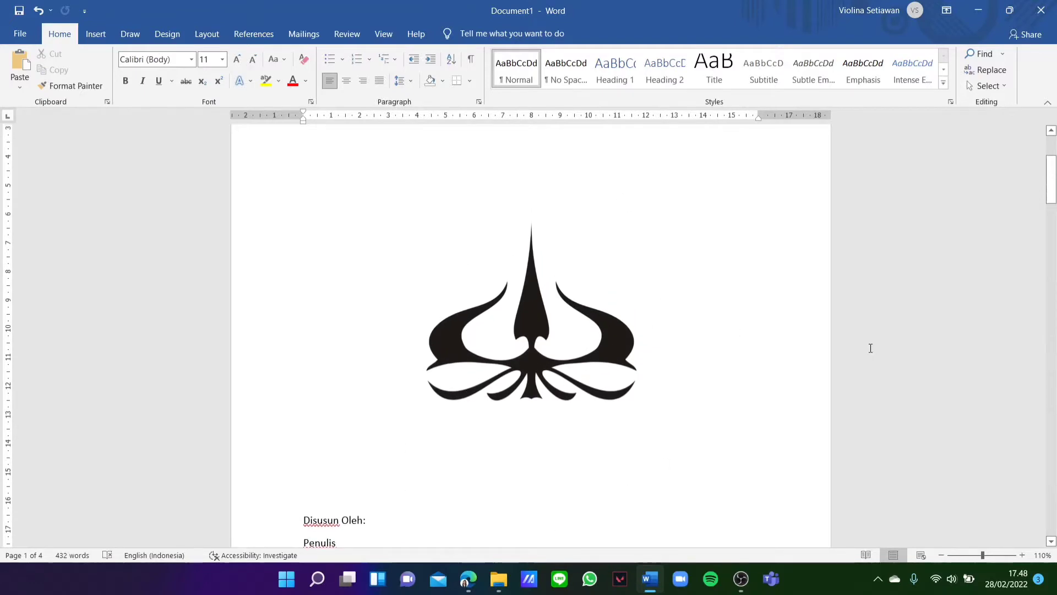
scroll(870, 347, up, 4)
scroll(871, 347, down, 4)
scroll(870, 348, down, 3)
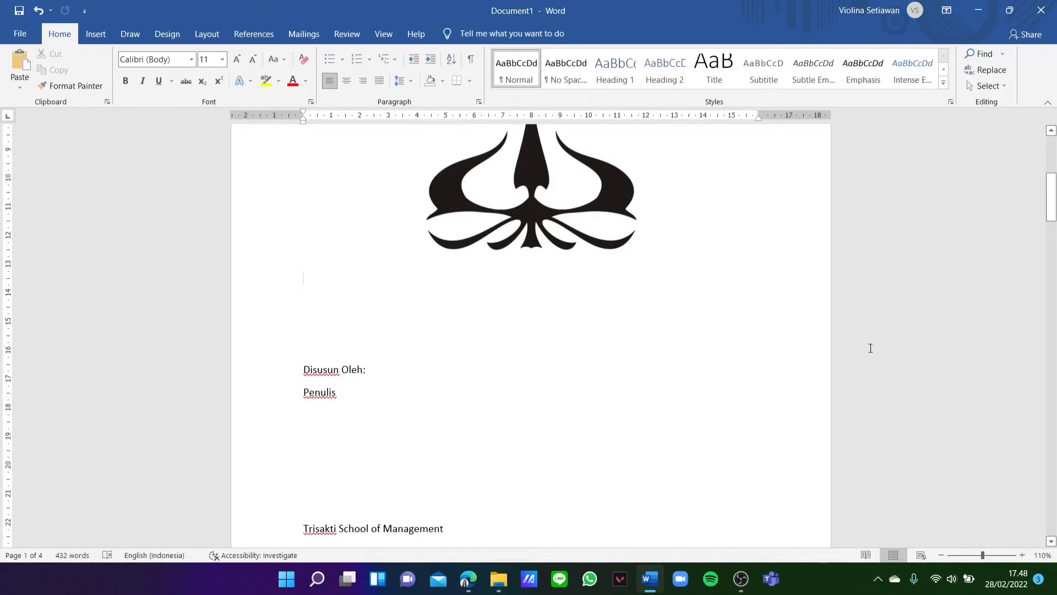
Step: Format the "Disusun Oleh:" line as Arial, 14 pt, bold and centred
scroll(339, 410, up, 1)
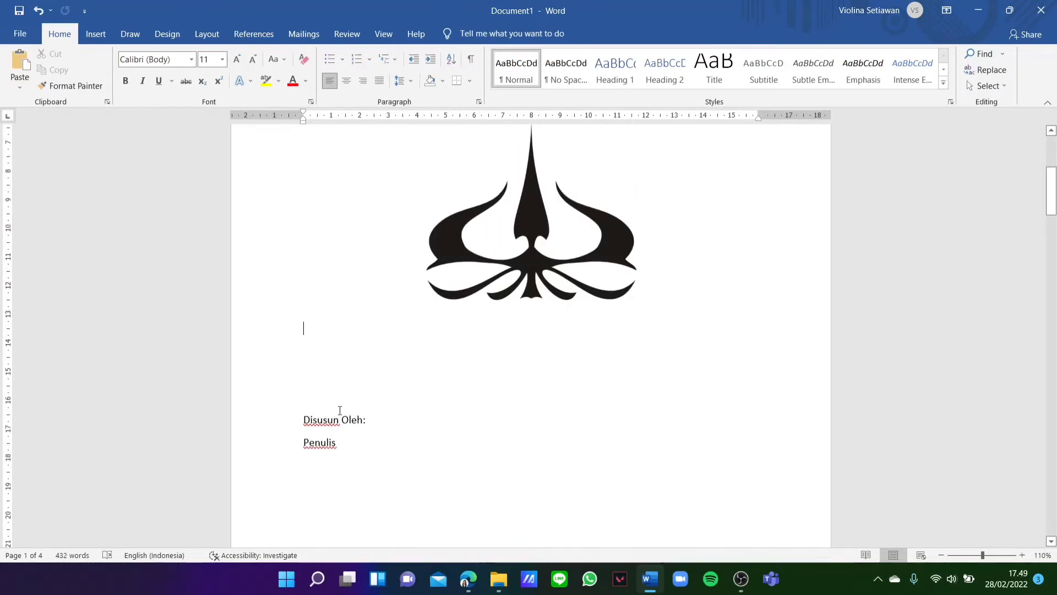
drag(302, 419, 382, 418)
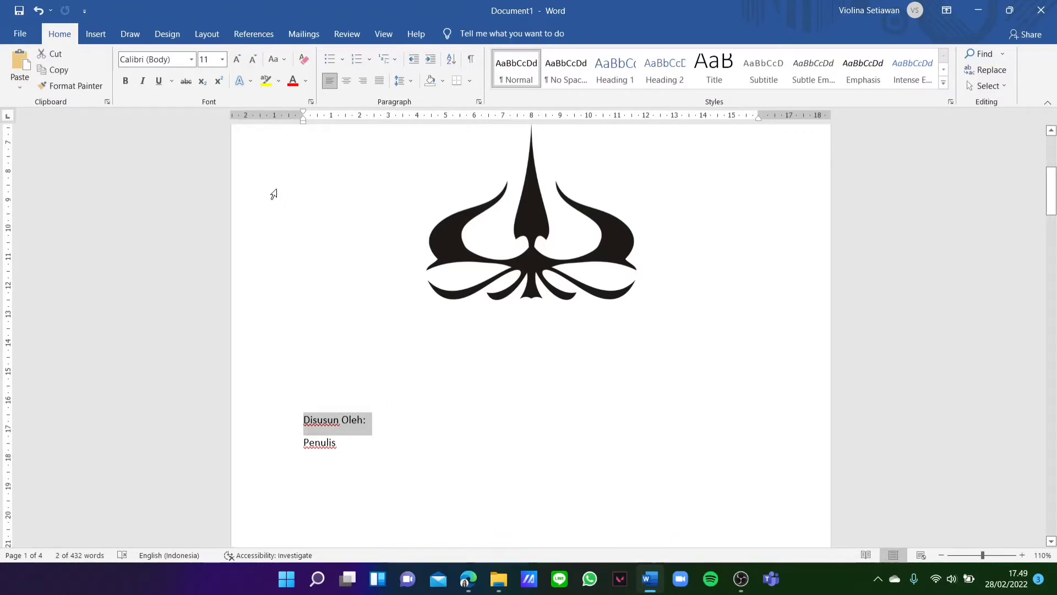
click(236, 59)
click(237, 59)
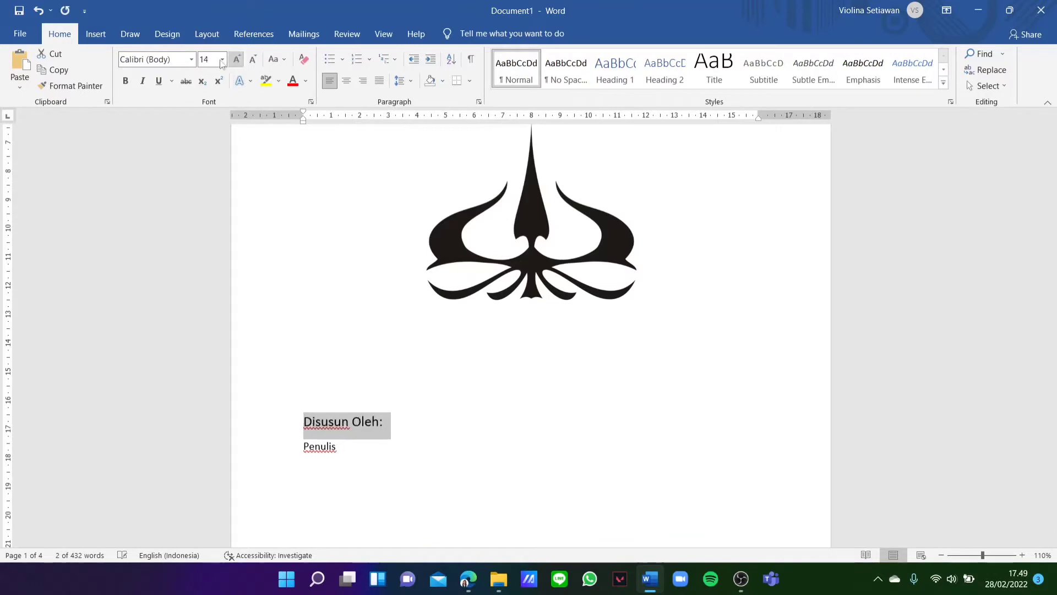
click(190, 59)
click(196, 142)
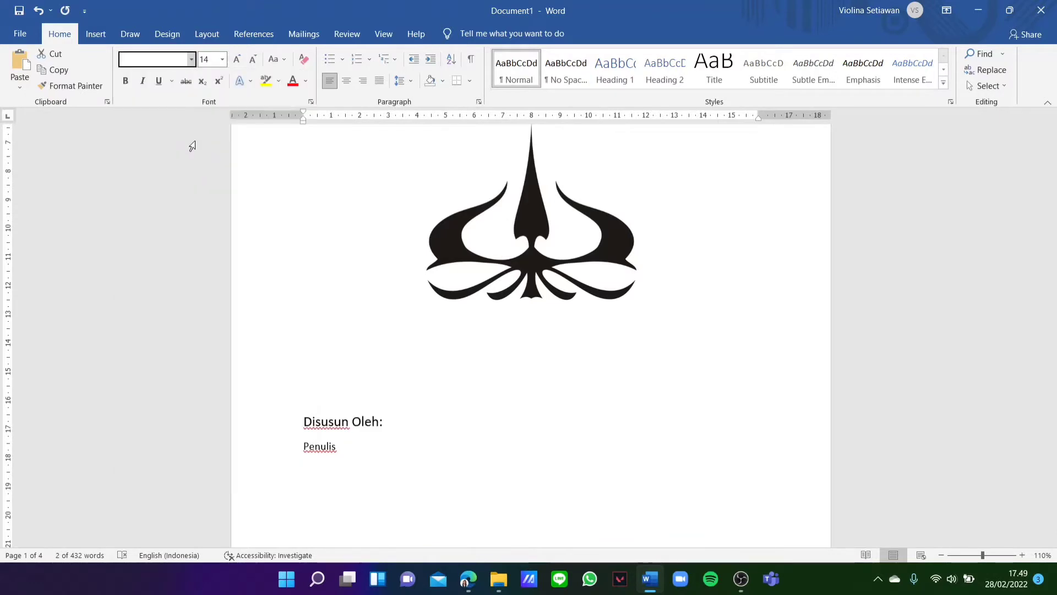
click(125, 83)
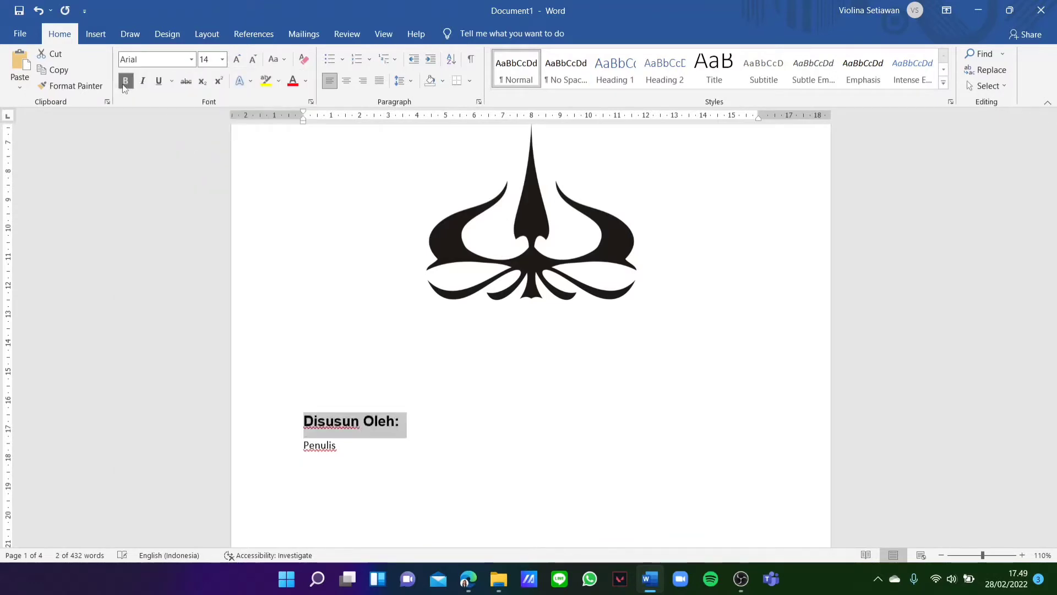
click(346, 80)
Step: Format the "Penulis" line as Arial, 14 pt, and centre it below "Disusun Oleh:"
scroll(652, 361, down, 3)
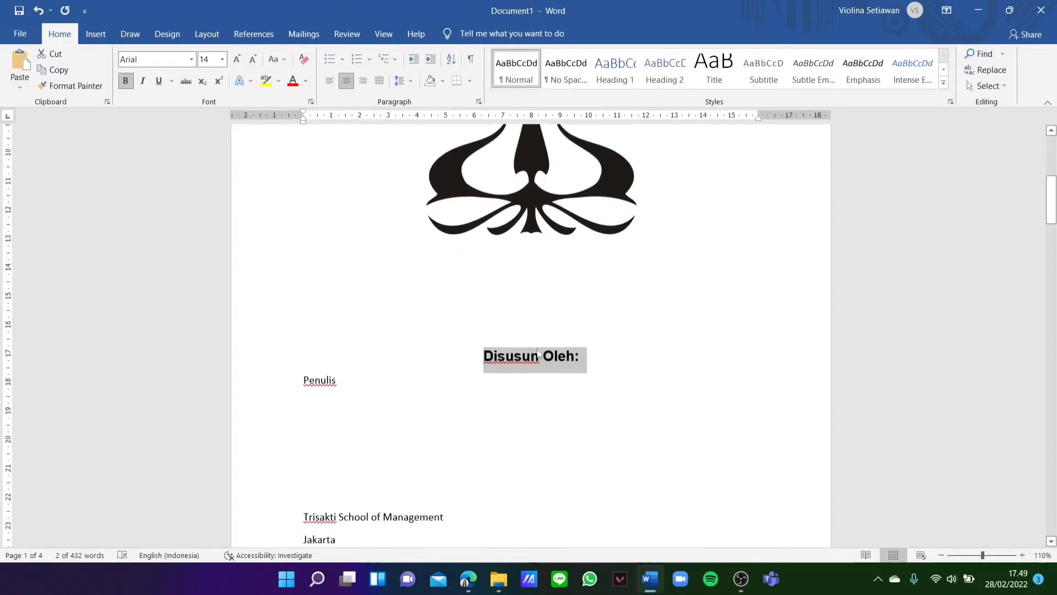
double_click(368, 359)
click(359, 368)
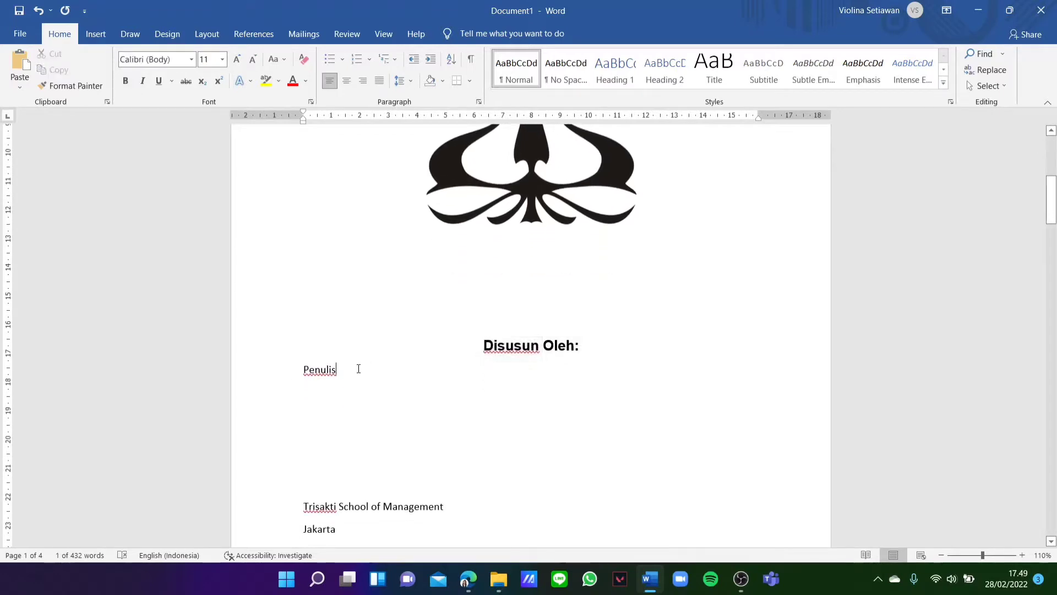
click(293, 373)
click(237, 59)
click(236, 59)
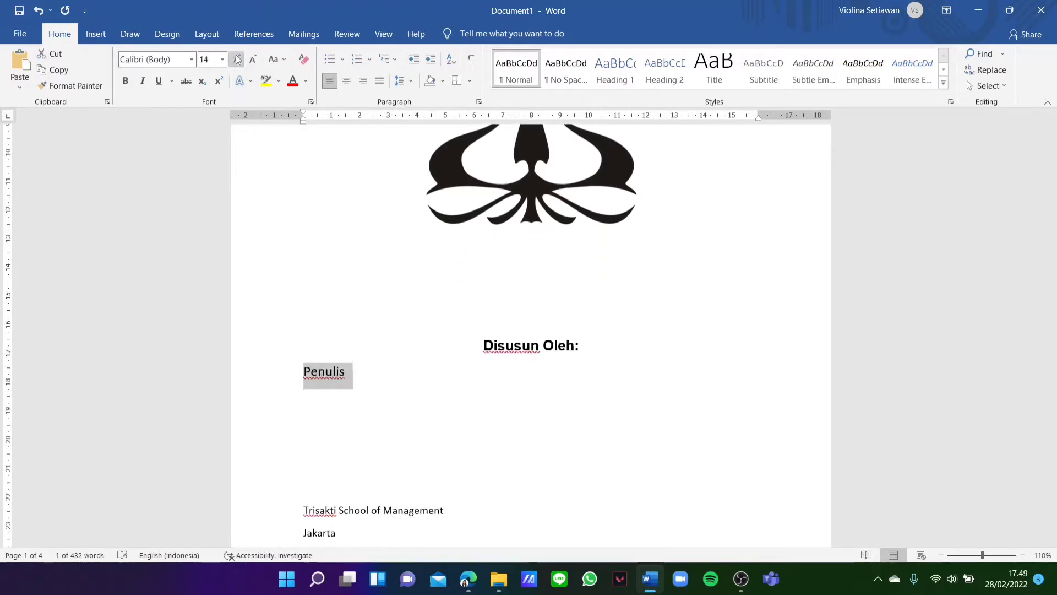
click(191, 58)
click(167, 141)
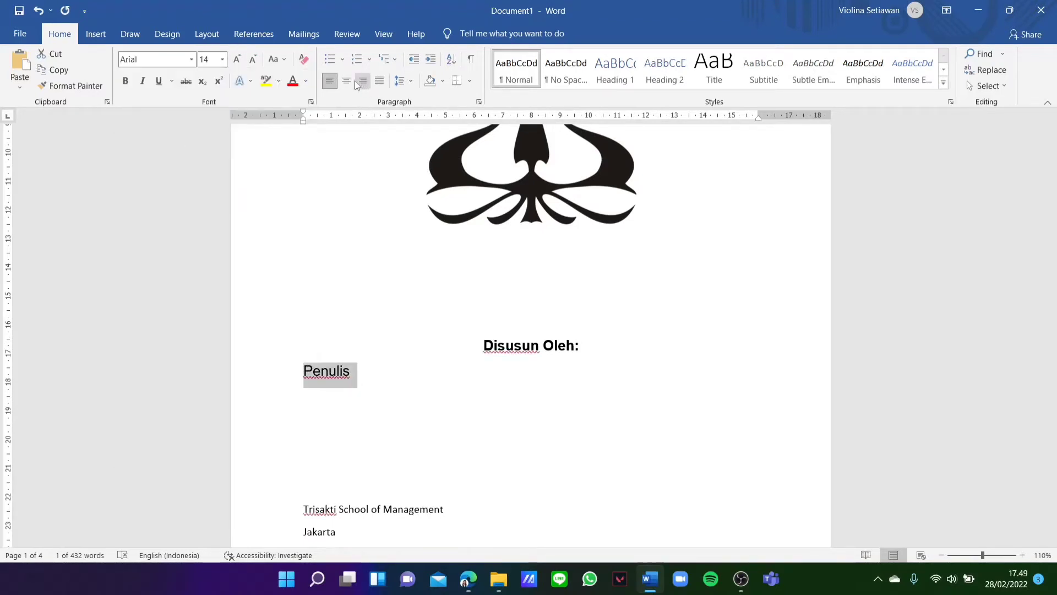
click(347, 80)
click(752, 280)
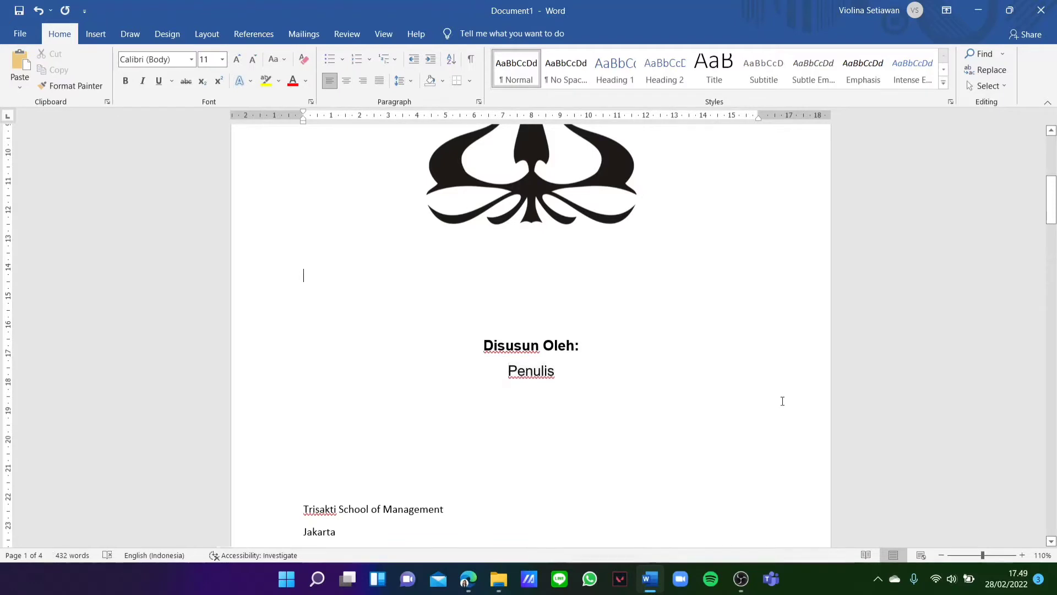
Step: Set the "Trisakti School of Management", "Jakarta" and "2019" lines to 16 pt and delete one blank line above them
scroll(675, 400, down, 3)
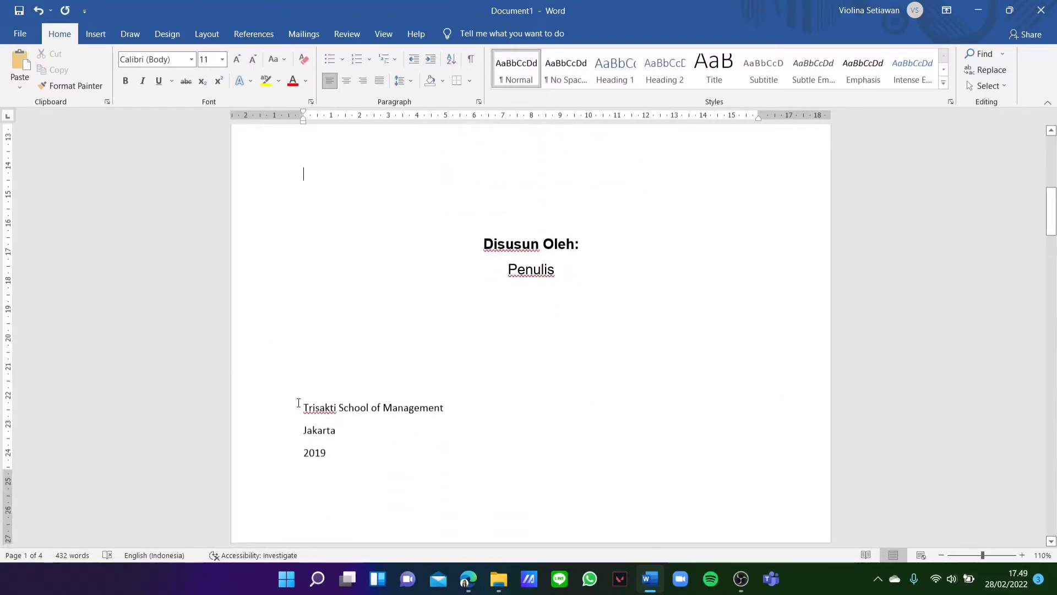
drag(301, 400, 319, 467)
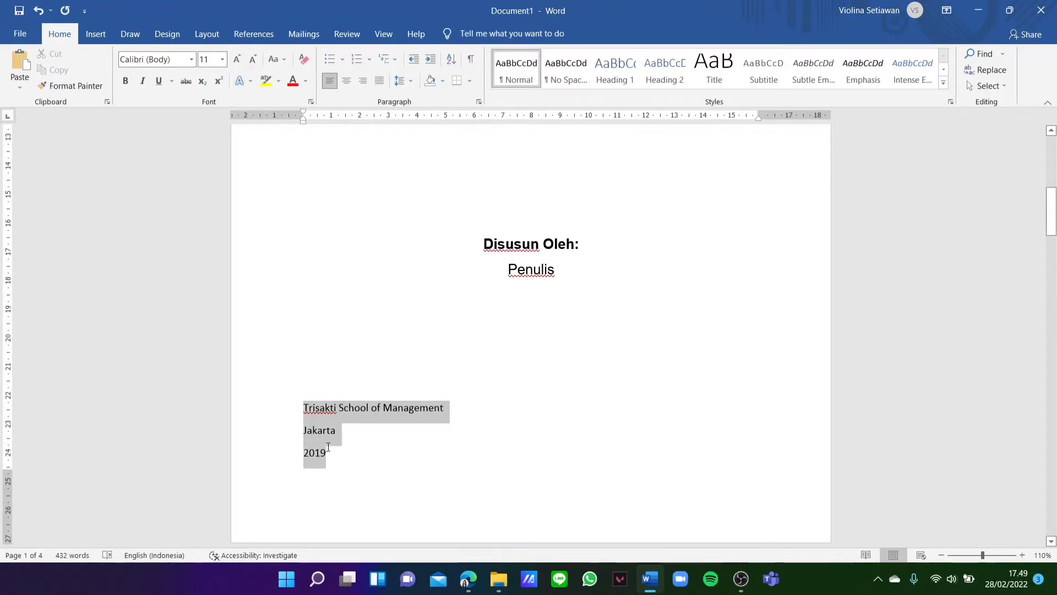
click(222, 59)
click(200, 155)
click(307, 155)
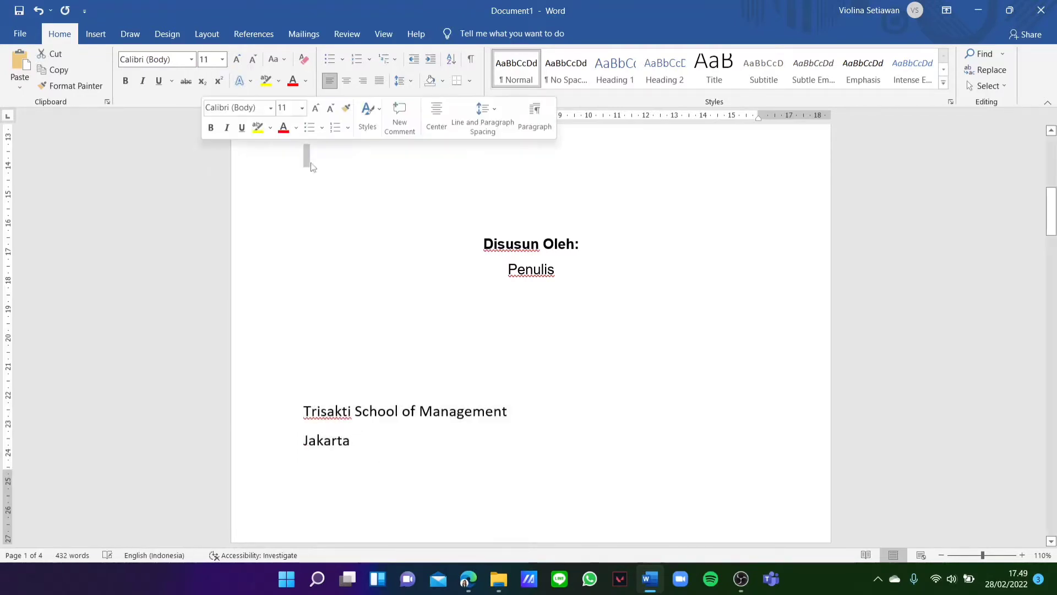
click(368, 385)
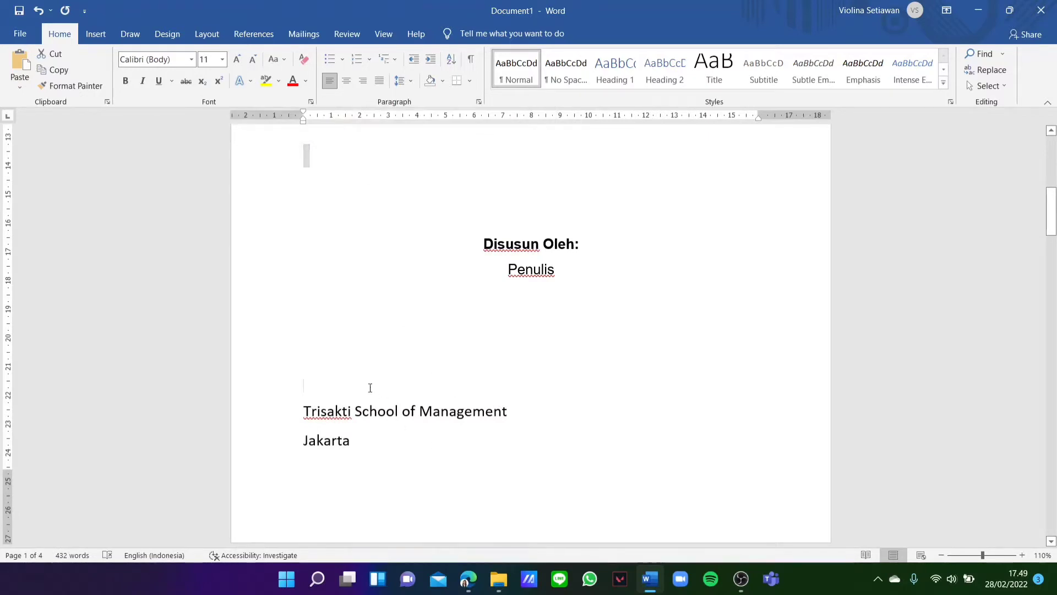
key(BackSpace)
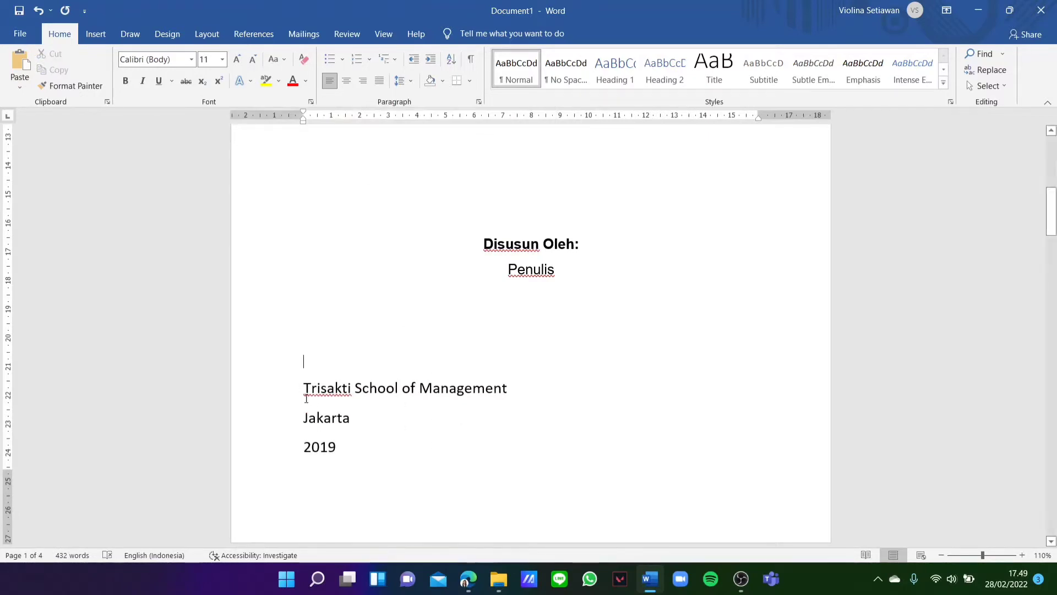
Step: Format the "Trisakti School of Management", "Jakarta" and "2019" lines as bold Arial and centre them
drag(303, 386, 342, 447)
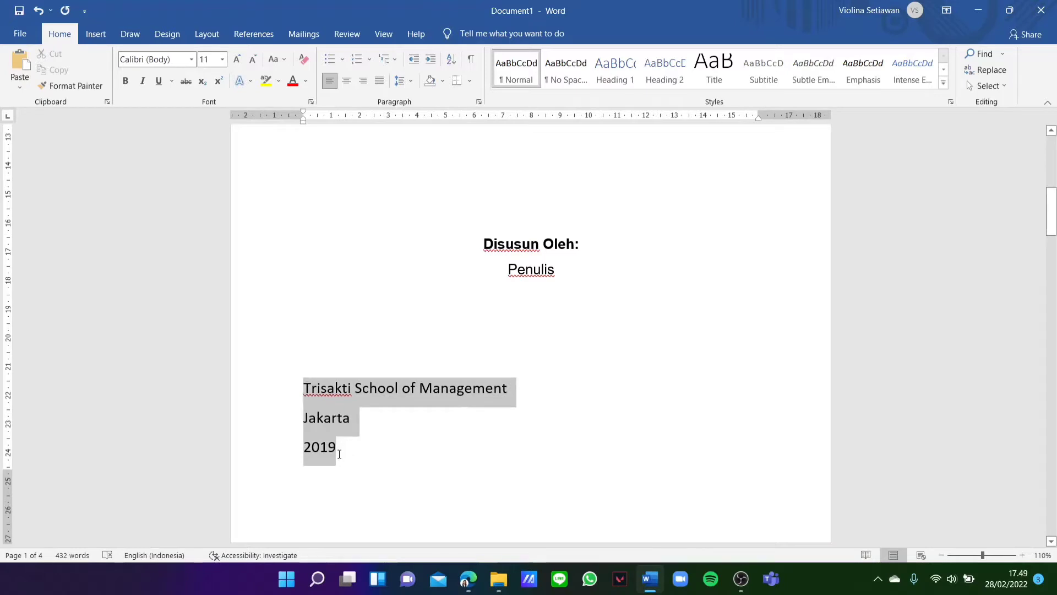
click(126, 82)
click(192, 60)
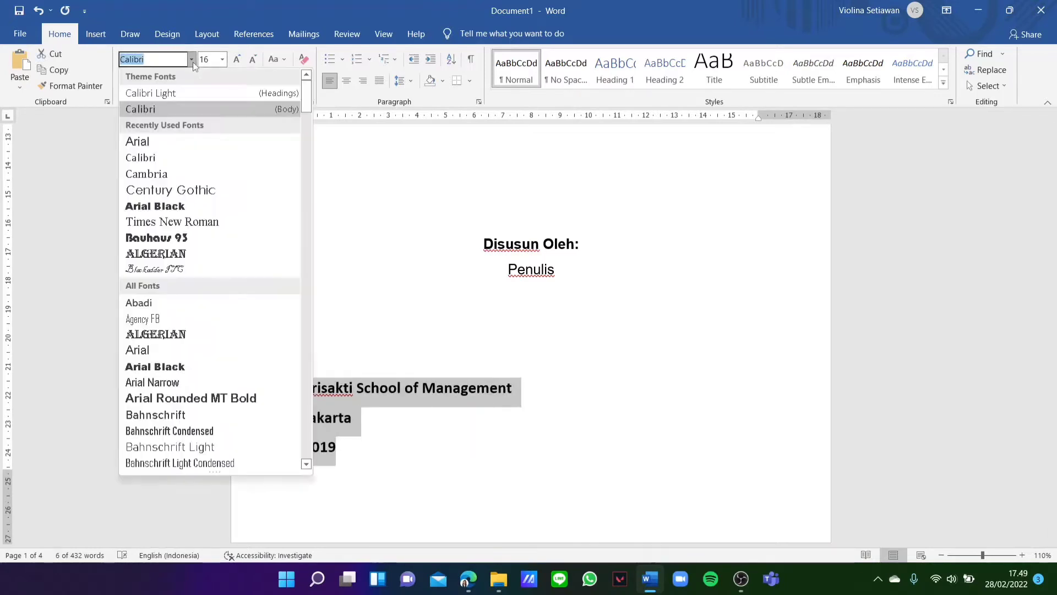
click(178, 145)
key(shift+Page_Up)
key(shift+Page_Up)
scroll(459, 270, down, 8)
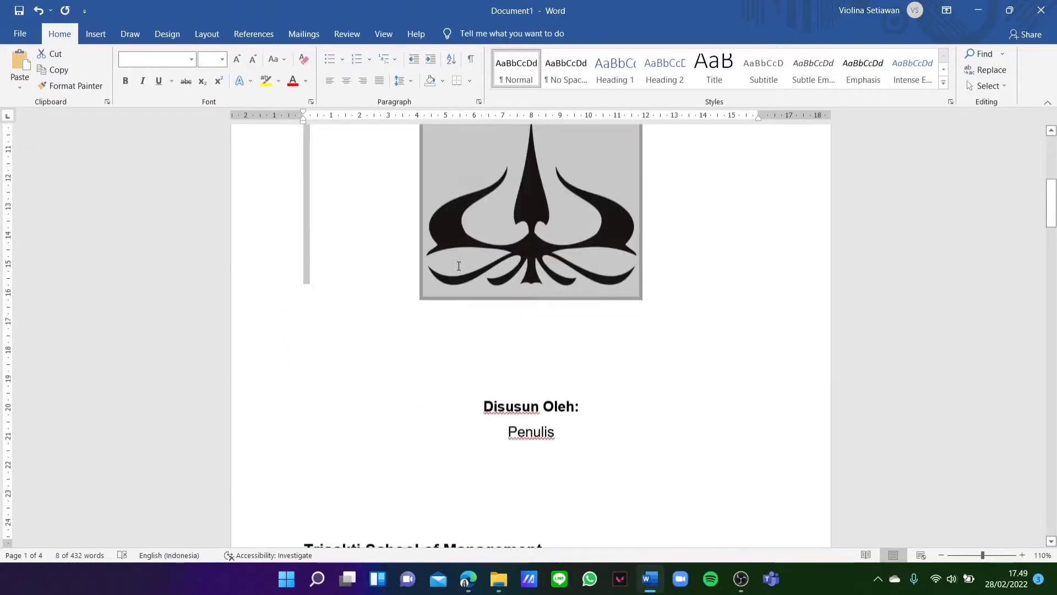
drag(306, 432, 365, 501)
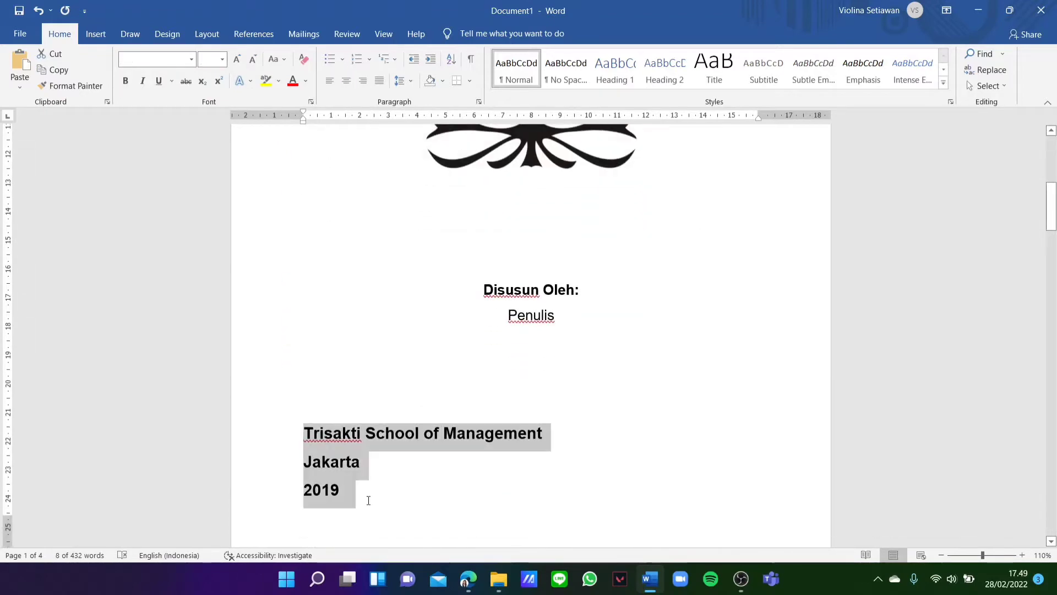
click(346, 81)
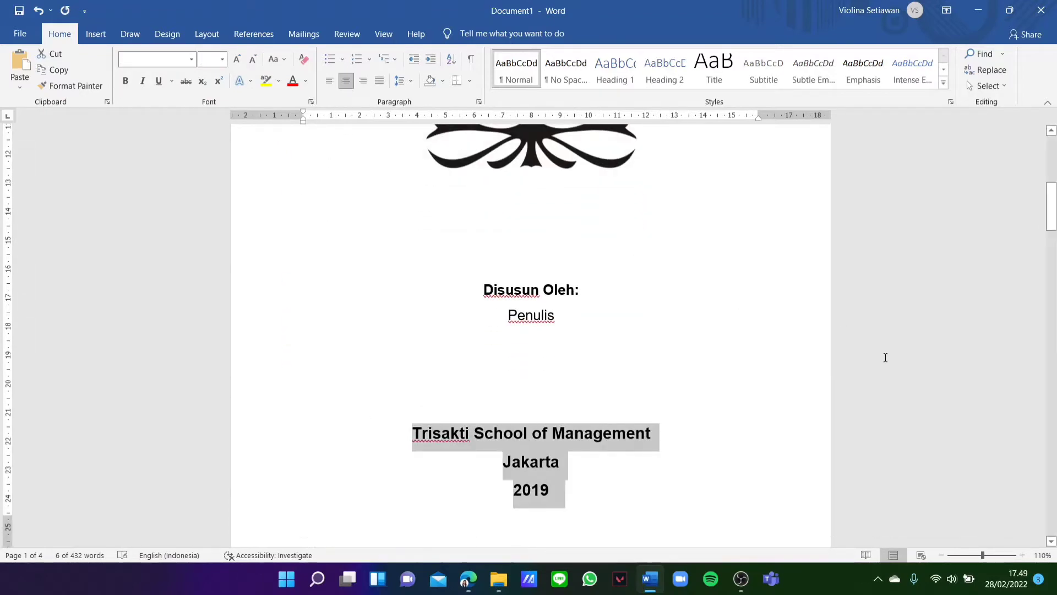
Step: Delete the blank line above the "DAFTAR ISI" heading on the second page
scroll(884, 358, down, 6)
click(310, 306)
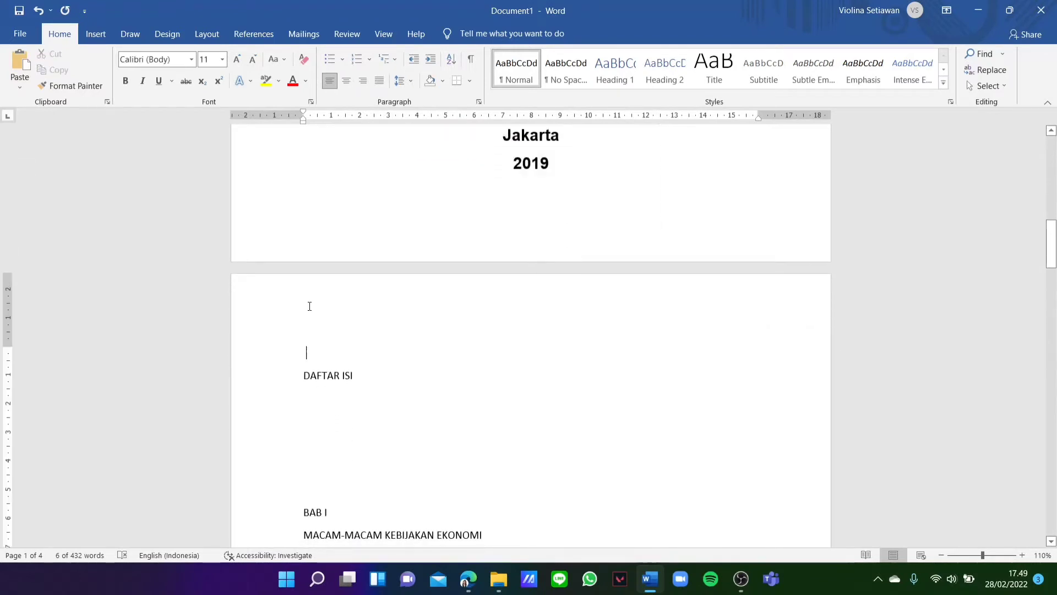
click(313, 345)
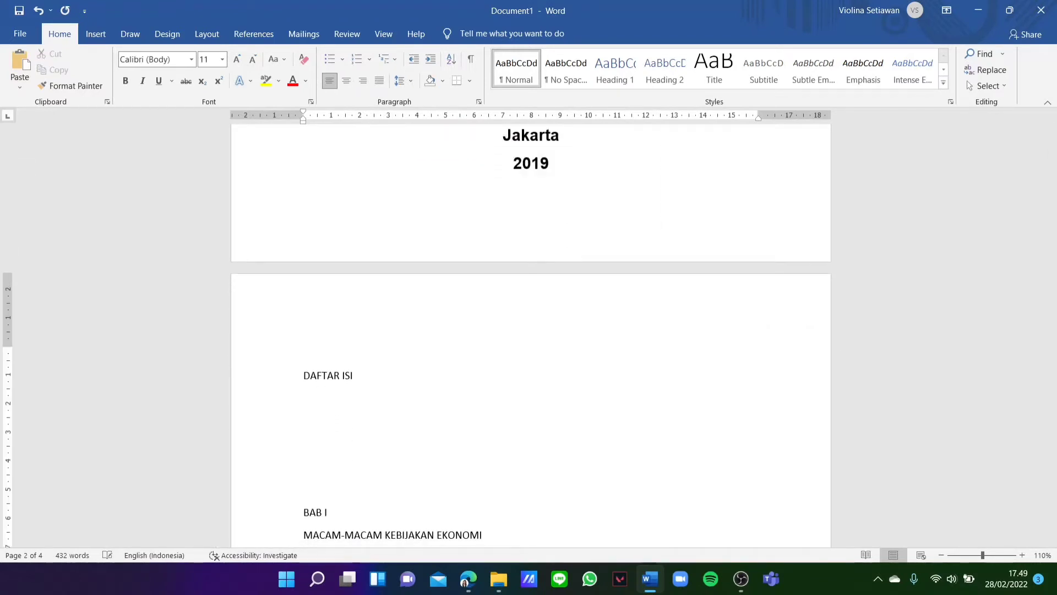
key(BackSpace)
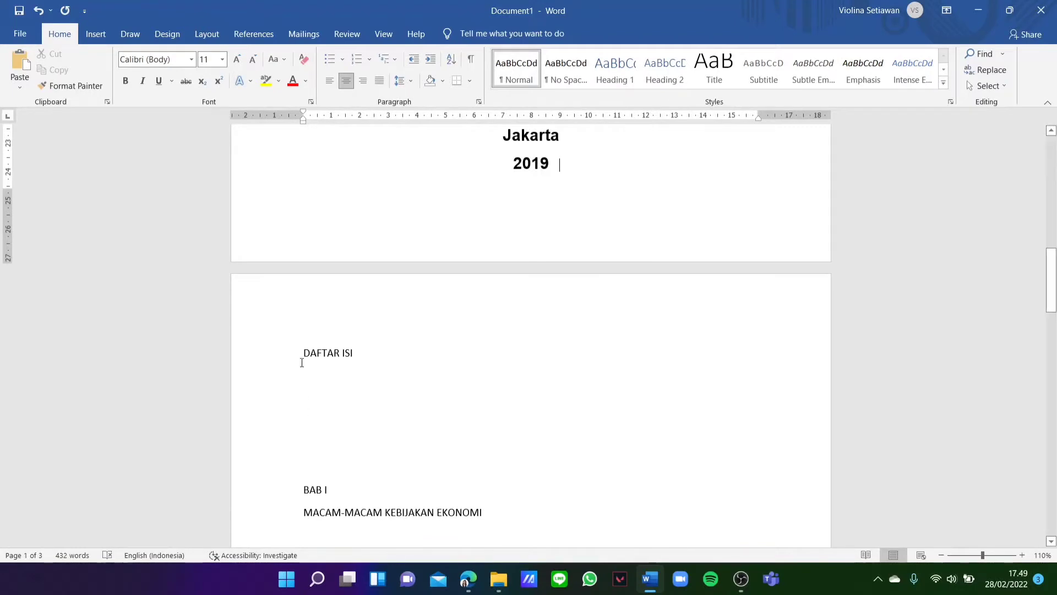
Step: Insert a Next Page section break directly before the "DAFTAR ISI" heading
click(304, 344)
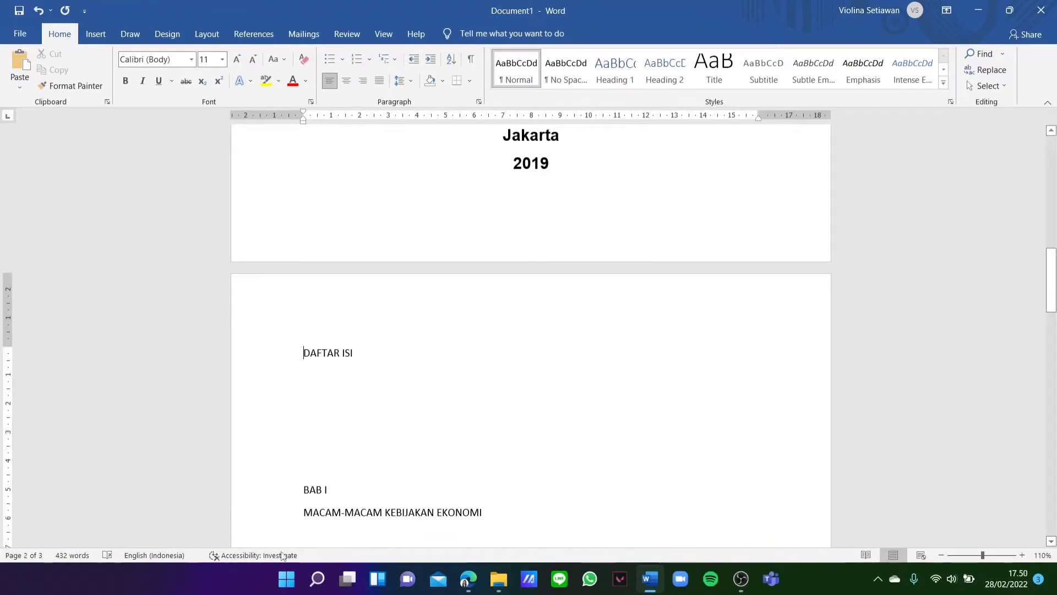
click(206, 36)
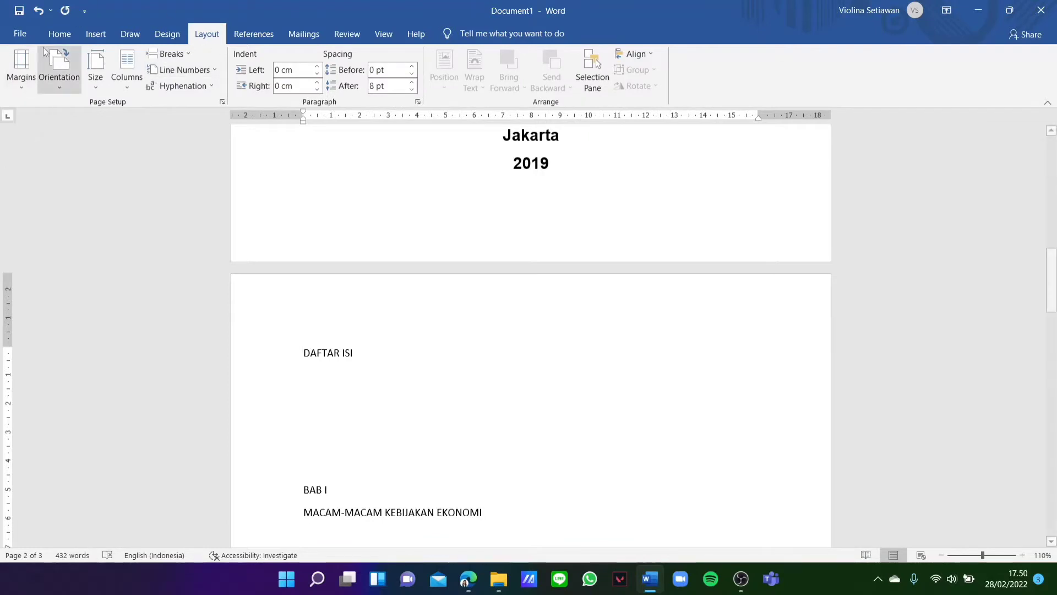
click(171, 53)
click(275, 251)
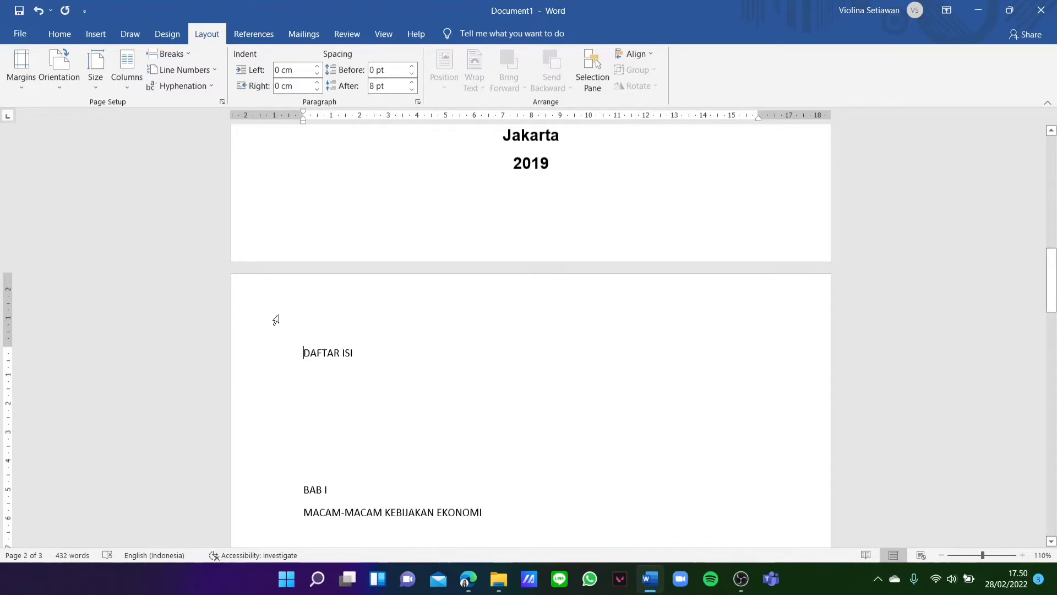
click(169, 58)
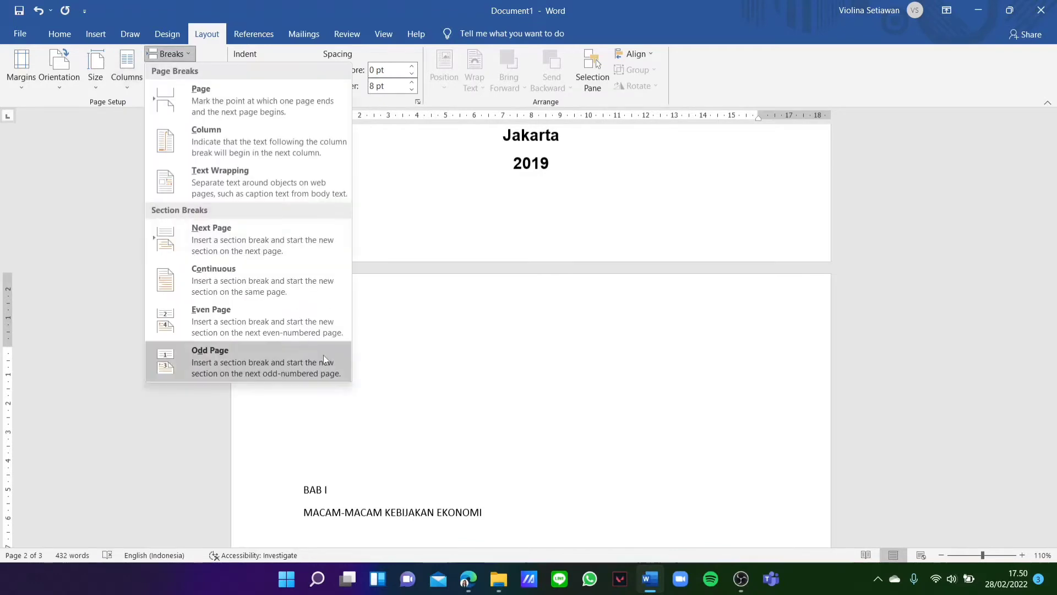
click(504, 369)
scroll(983, 266, up, 15)
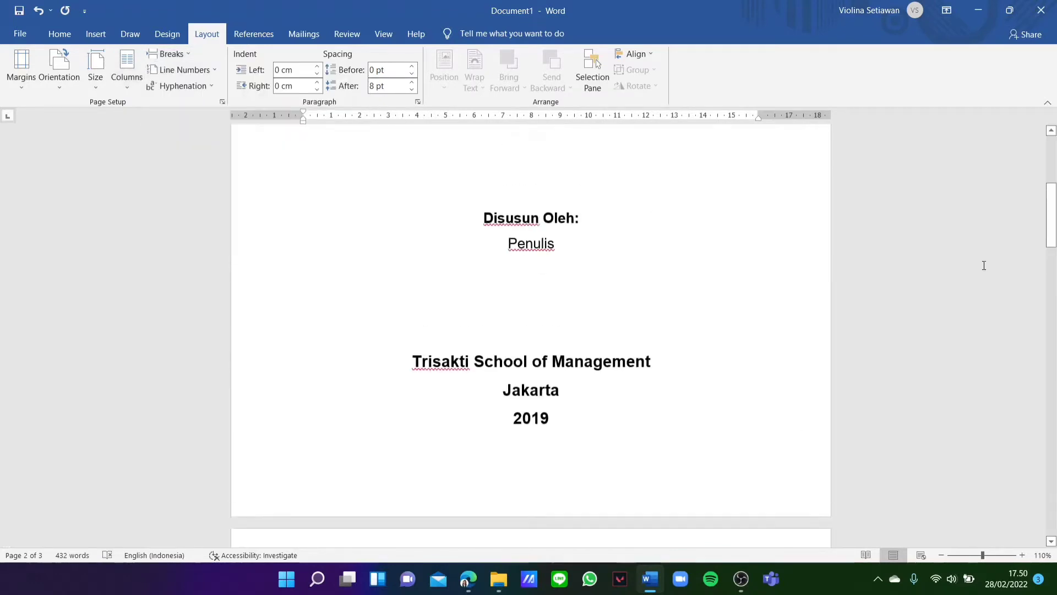
scroll(983, 265, down, 9)
scroll(984, 266, up, 9)
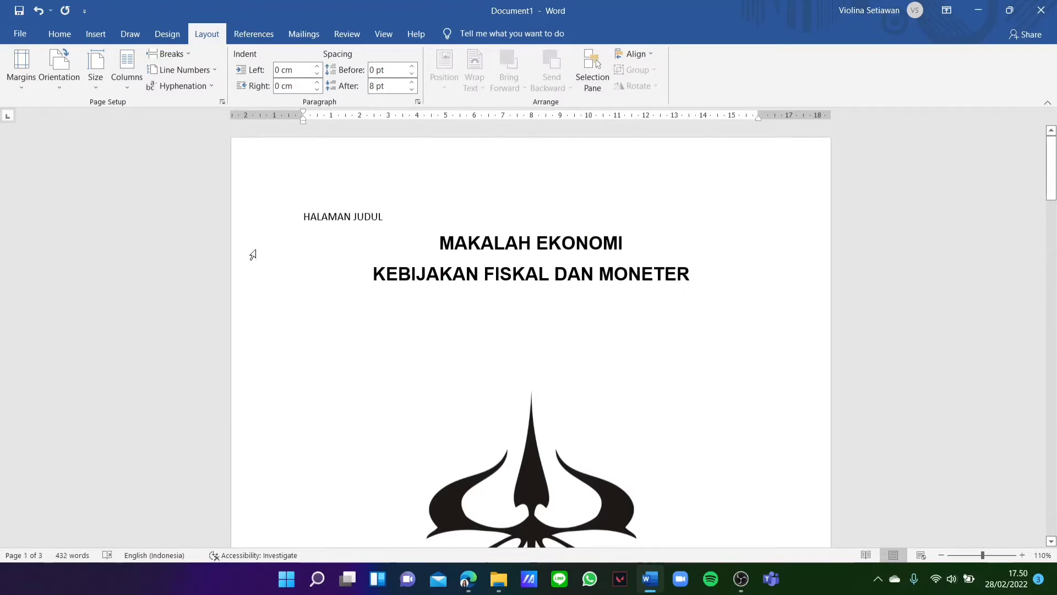
Step: Insert a Next Page section break before "BAB I" so the chapter starts on its own page
scroll(847, 331, down, 10)
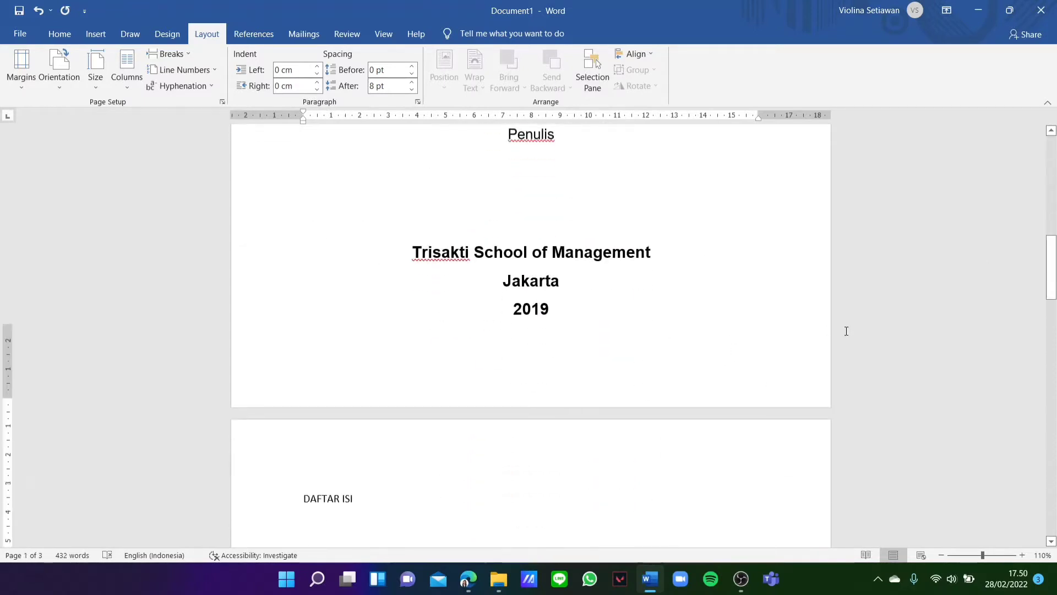
click(187, 50)
click(259, 248)
scroll(630, 438, down, 8)
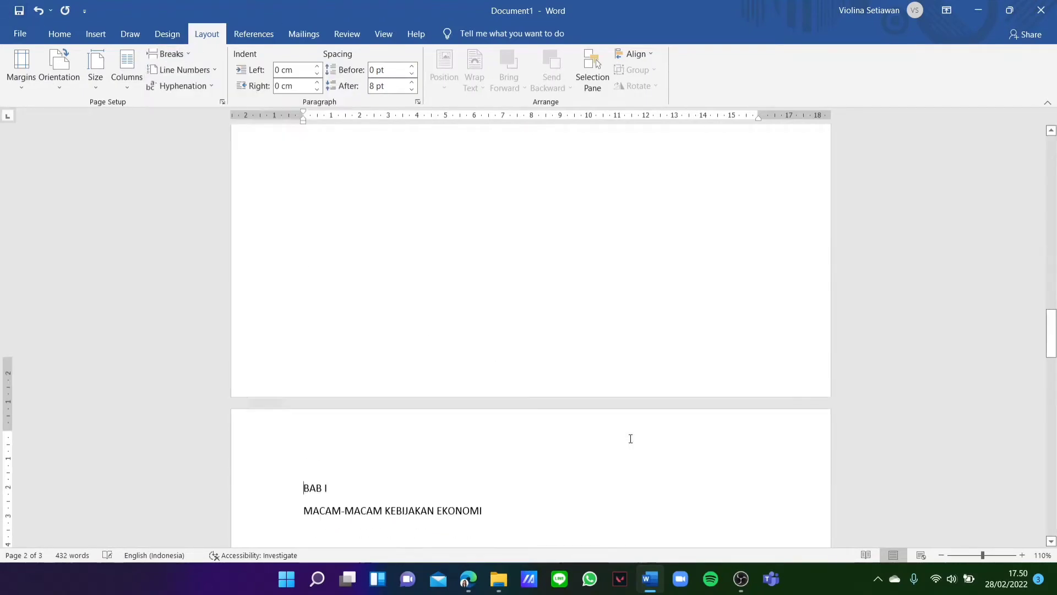
Step: Insert a Next Page section break before "BAB II" so the second chapter starts on a new page
scroll(630, 437, down, 8)
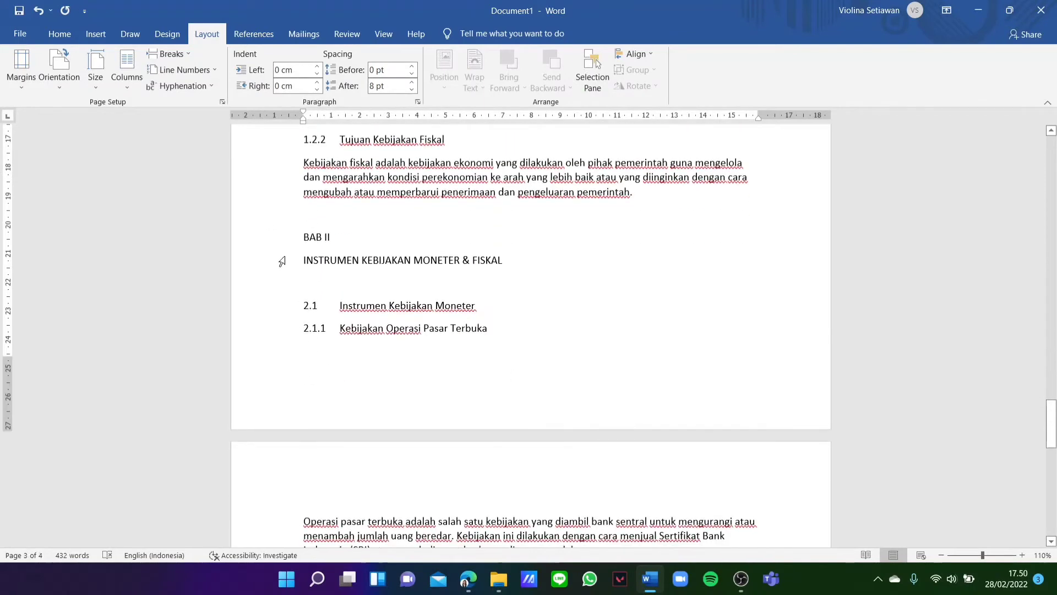
click(305, 238)
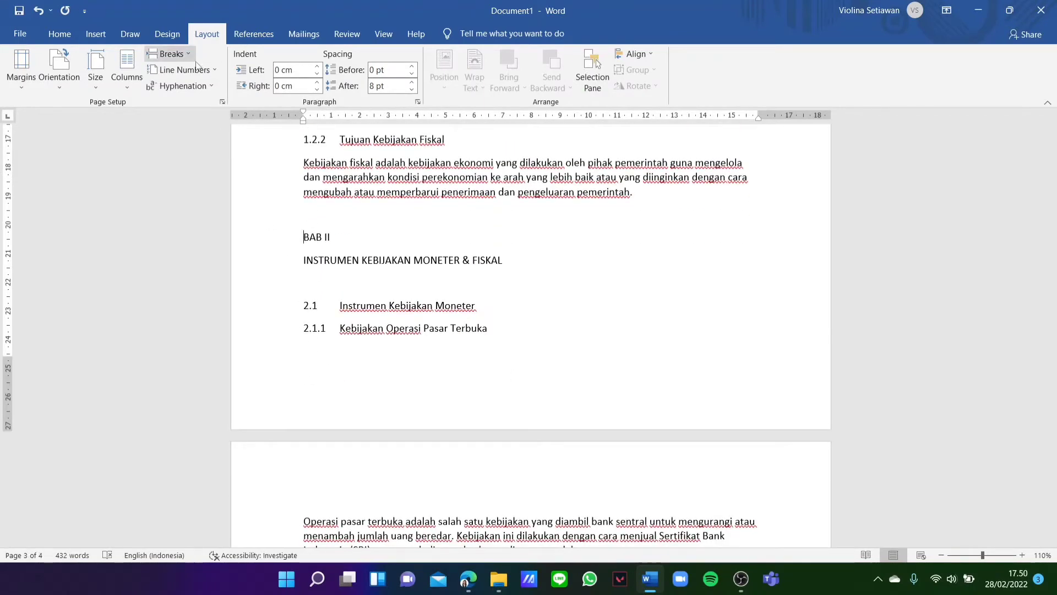
click(169, 53)
click(266, 236)
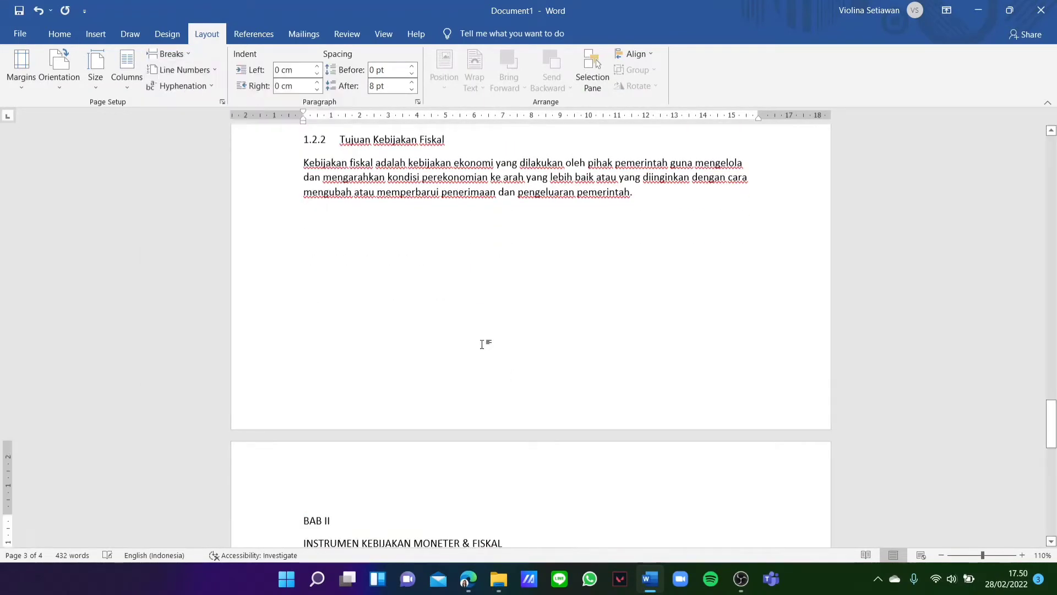
Step: Insert a Next Page section break before the "DAFTAR PUSTAKA" heading at the end of the document
scroll(500, 359, down, 15)
scroll(500, 359, down, 2)
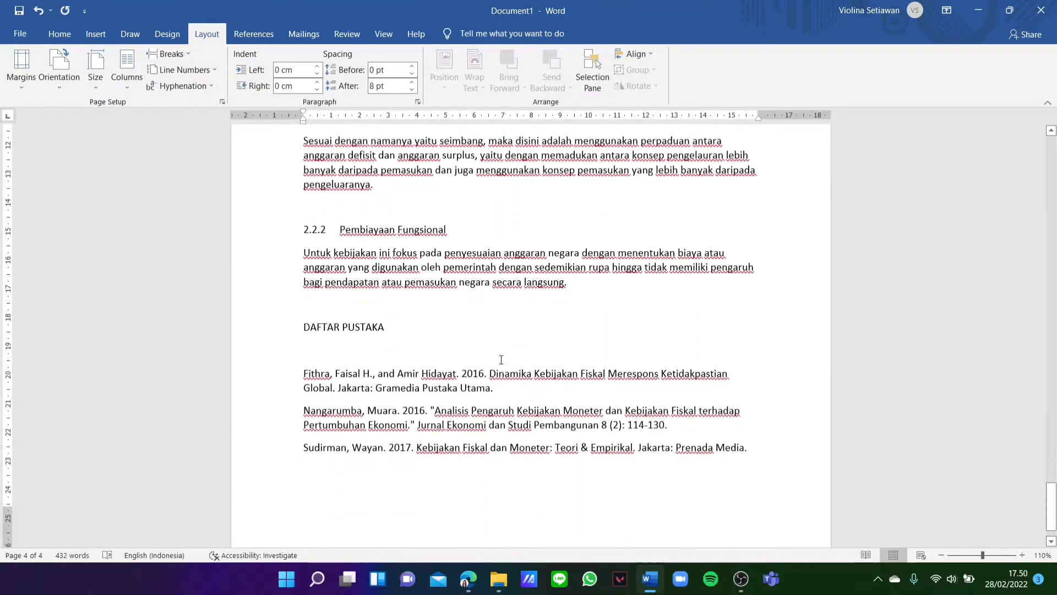
scroll(445, 237, up, 9)
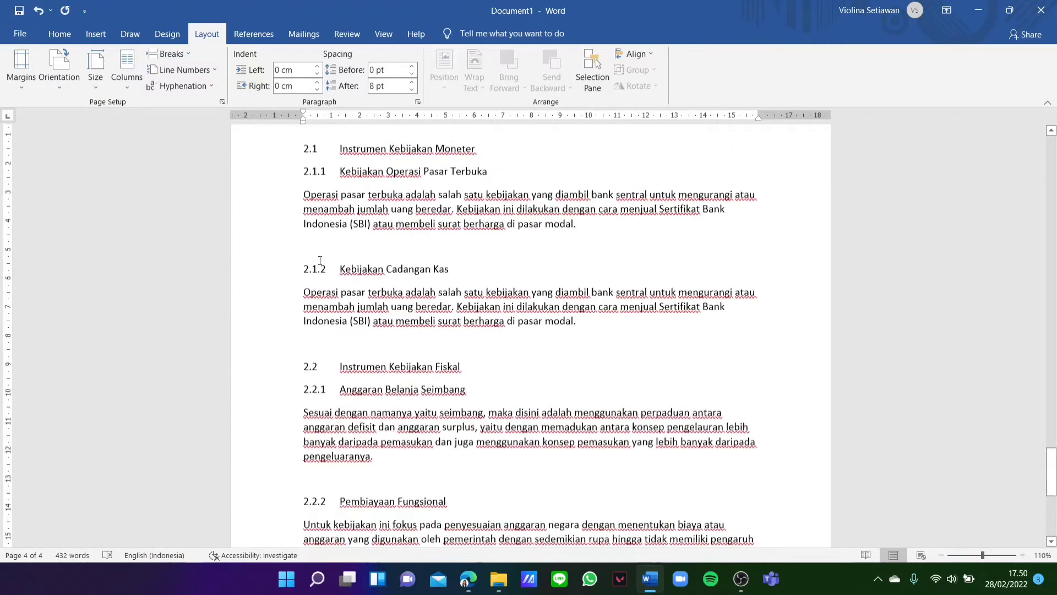
scroll(320, 260, down, 10)
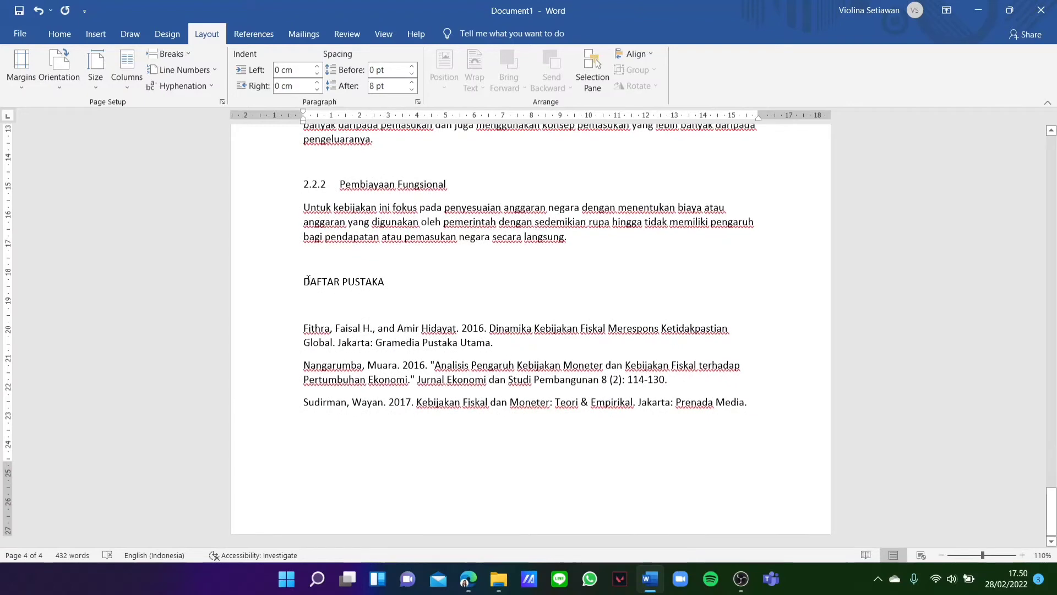
click(165, 54)
click(279, 224)
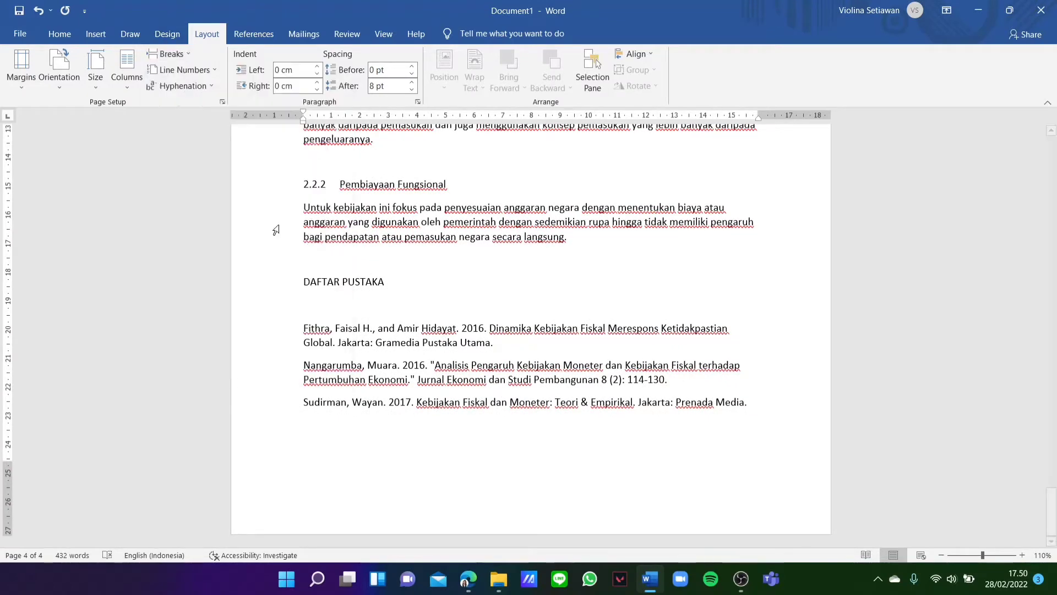
Step: Delete all the reference entries below the "DAFTAR PUSTAKA" heading, keeping the heading itself
scroll(529, 363, down, 7)
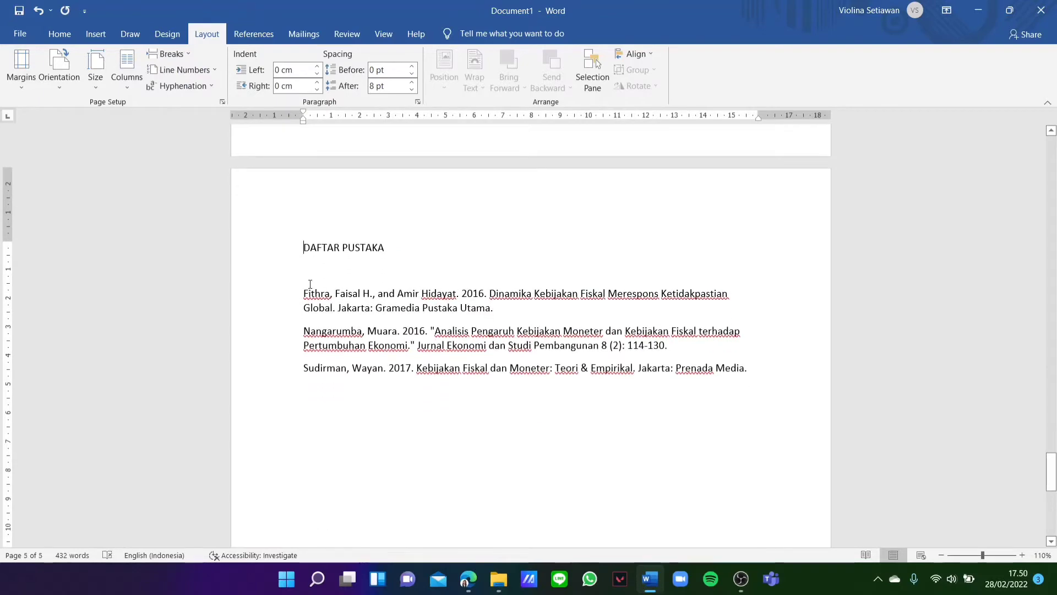
drag(302, 293, 776, 371)
key(Delete)
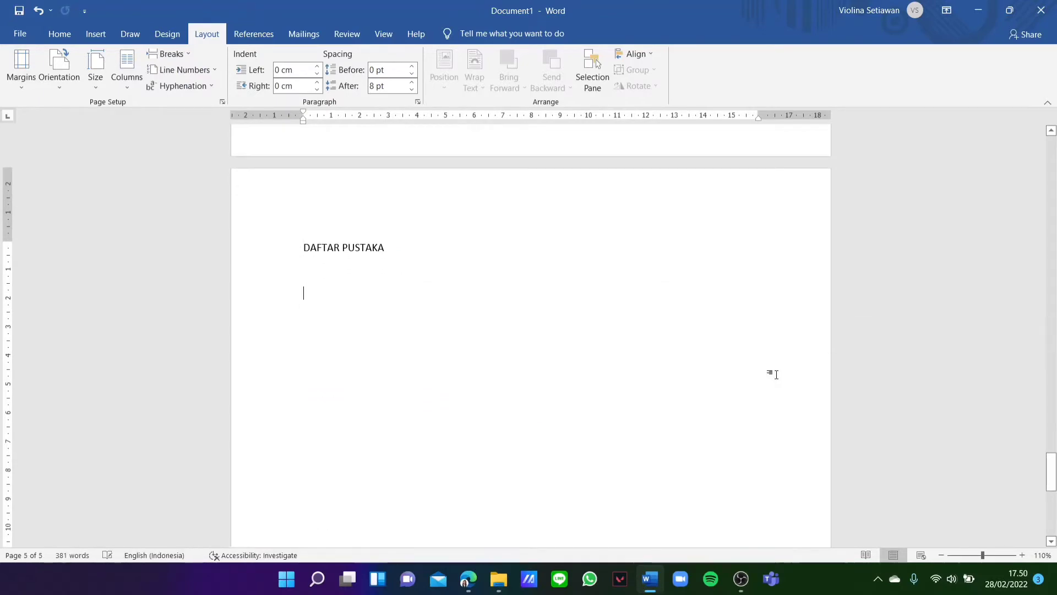
scroll(835, 399, up, 20)
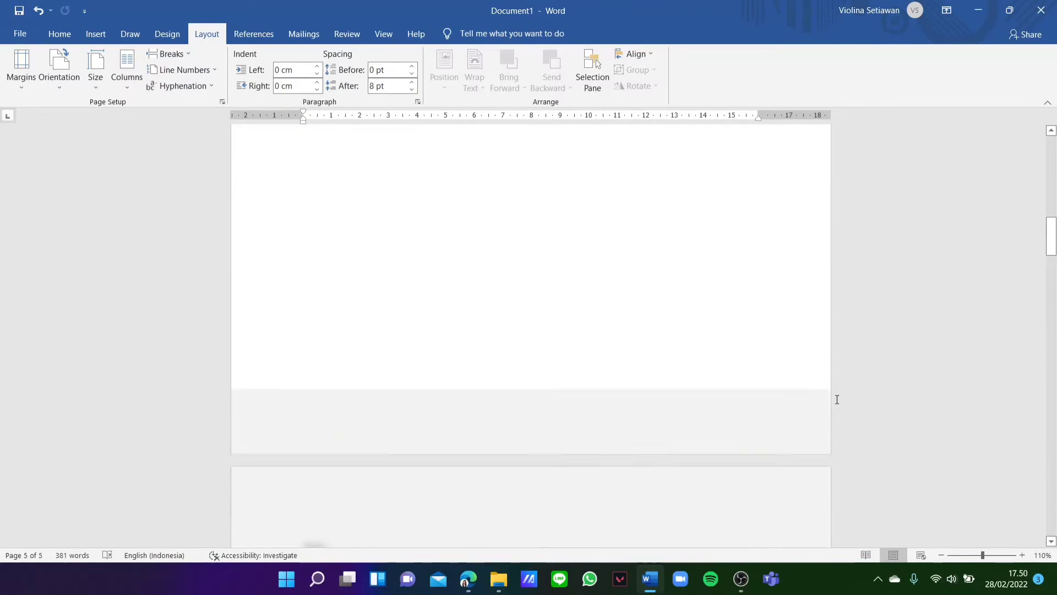
scroll(837, 400, up, 1)
scroll(774, 366, down, 15)
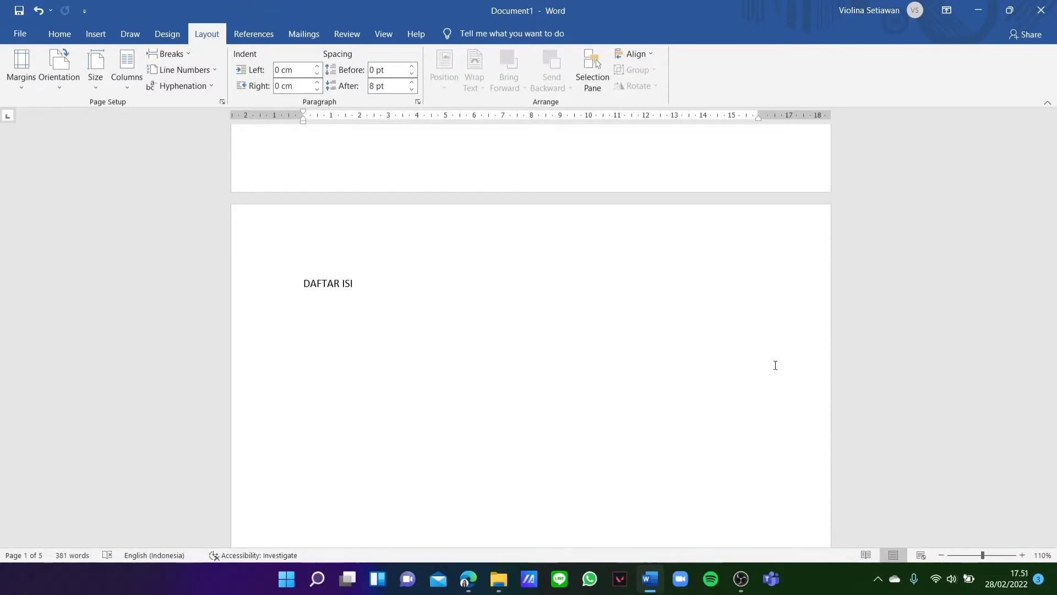
Step: Apply the Heading 1 style to the "HALAMAN JUDUL" line at the start of the cover page
scroll(720, 249, up, 10)
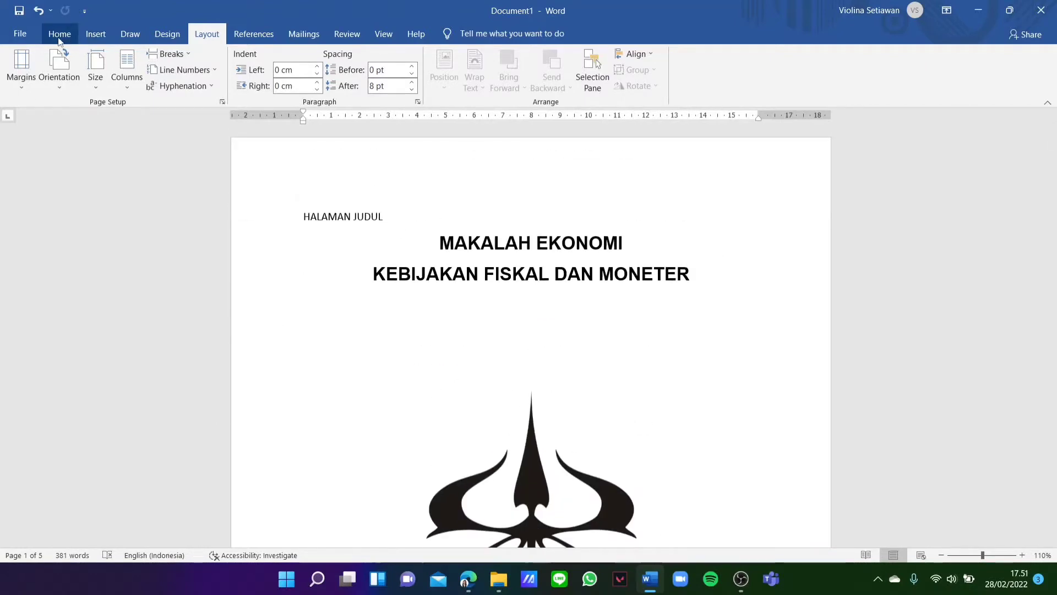
click(60, 37)
drag(403, 220, 292, 226)
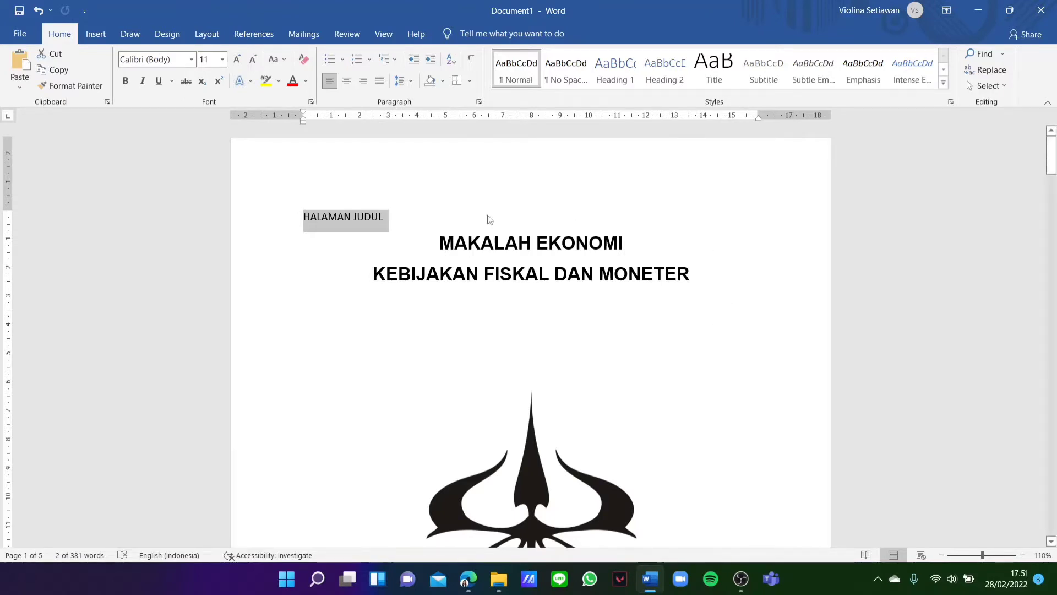
key(Right)
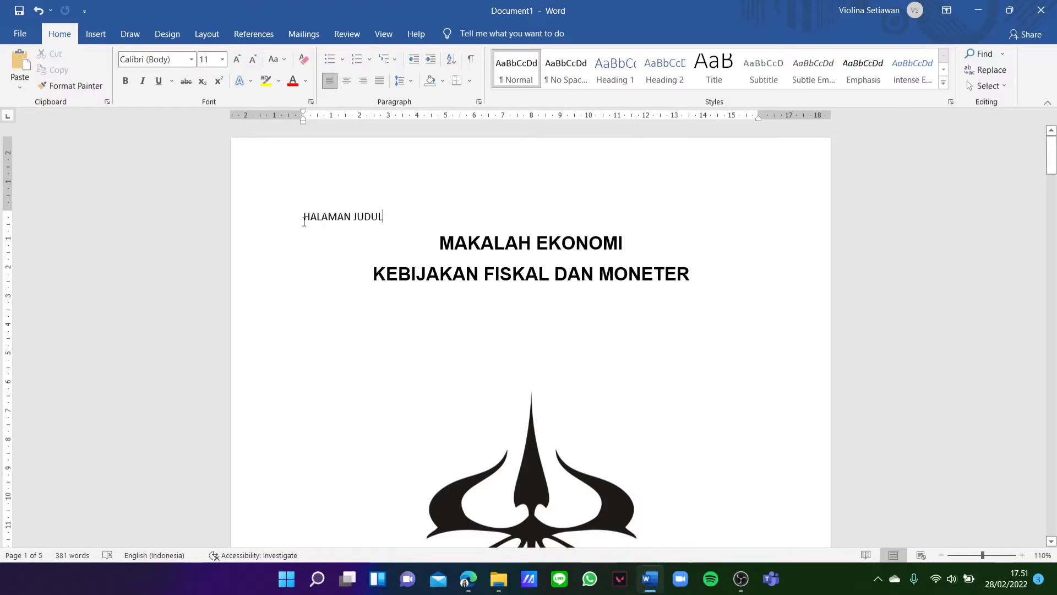
drag(307, 223, 385, 219)
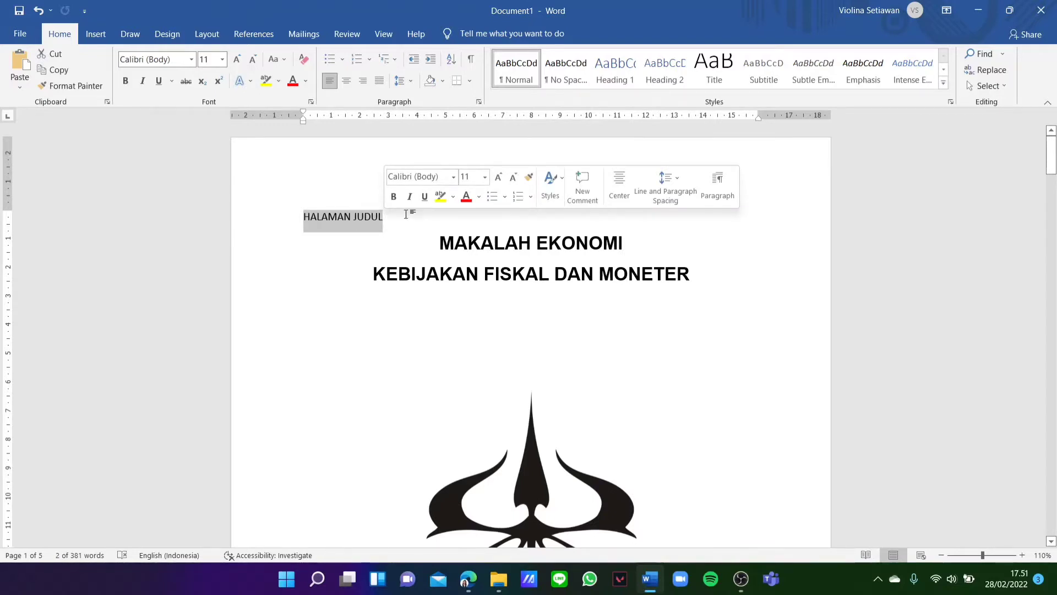
click(631, 87)
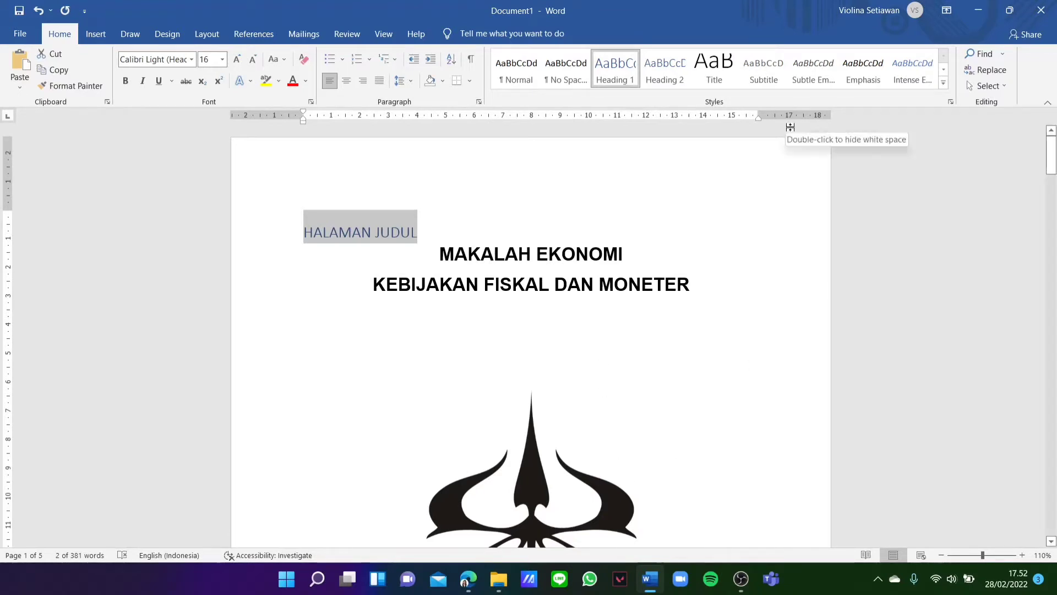
Step: Apply the Heading 1 style to the "DAFTAR ISI" title on the contents page
scroll(792, 329, down, 10)
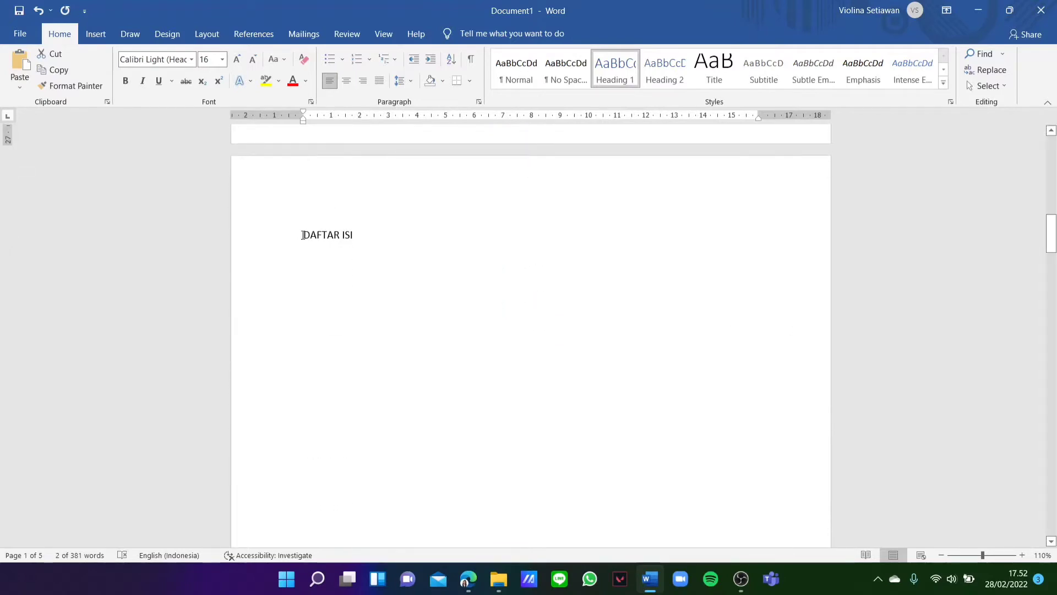
drag(302, 236, 361, 235)
click(615, 69)
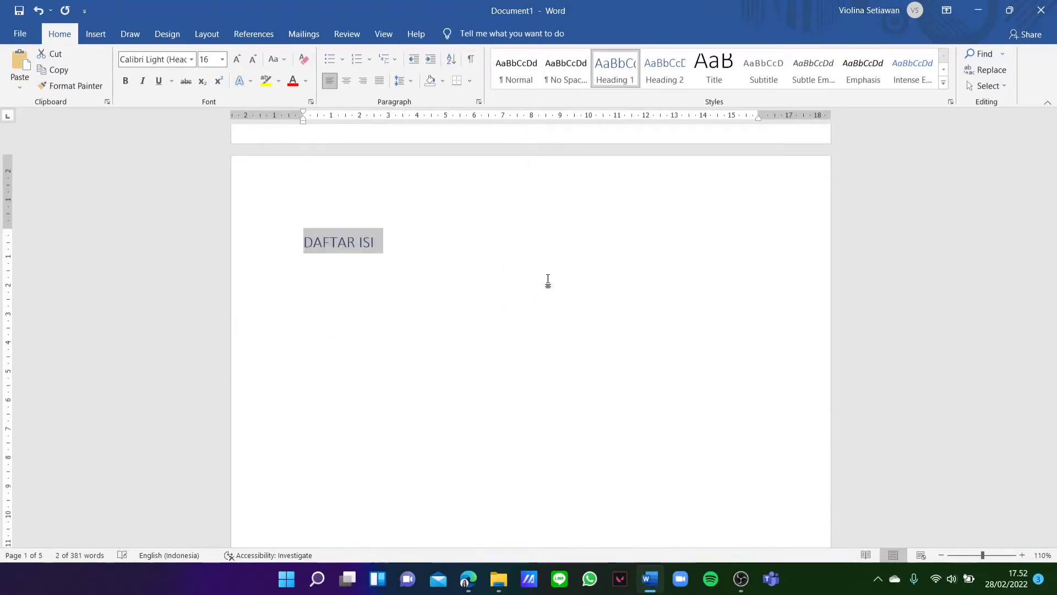
Step: Apply the Heading 1 style to "BAB I" and its title "MACAM-MACAM KEBIJAKAN EKONOMI"
scroll(537, 361, down, 15)
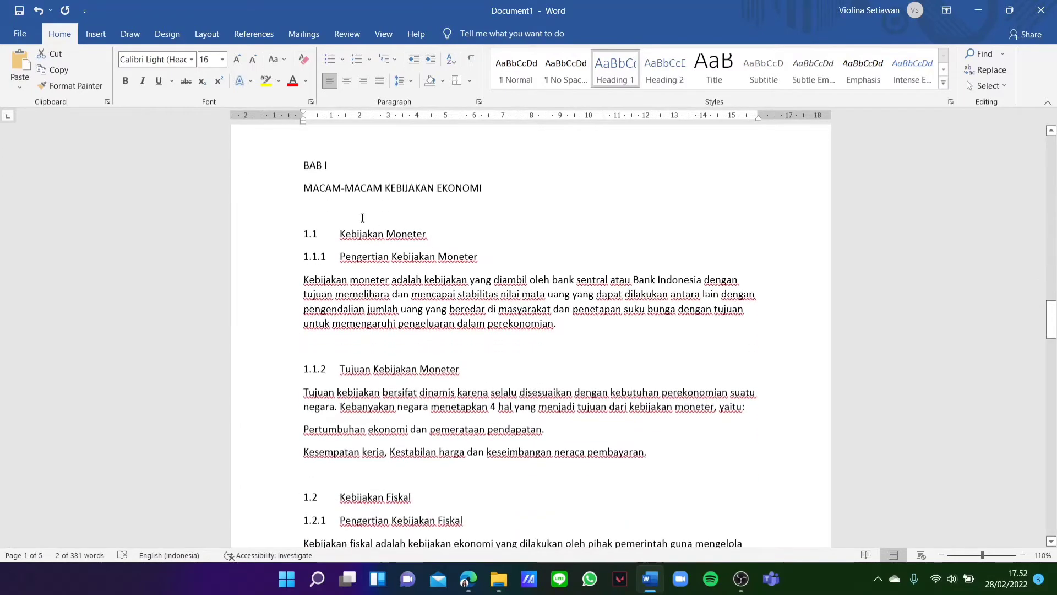
drag(460, 182, 522, 189)
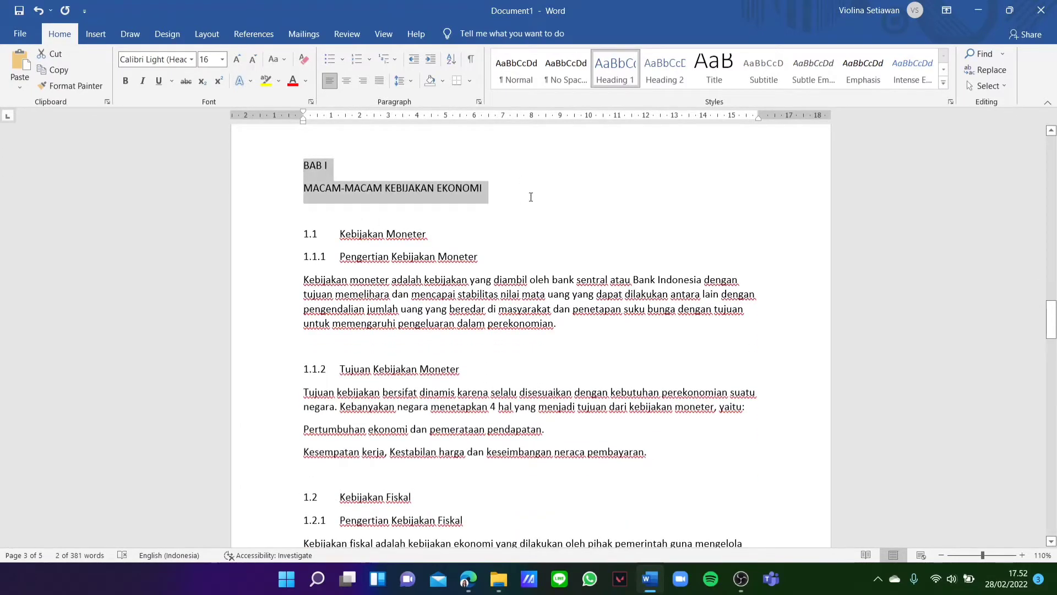
click(615, 69)
Step: Apply the Heading 1 style to "BAB II" and its title "INSTRUMEN KEBIJAKAN MONETER & FISKAL"
scroll(636, 300, down, 4)
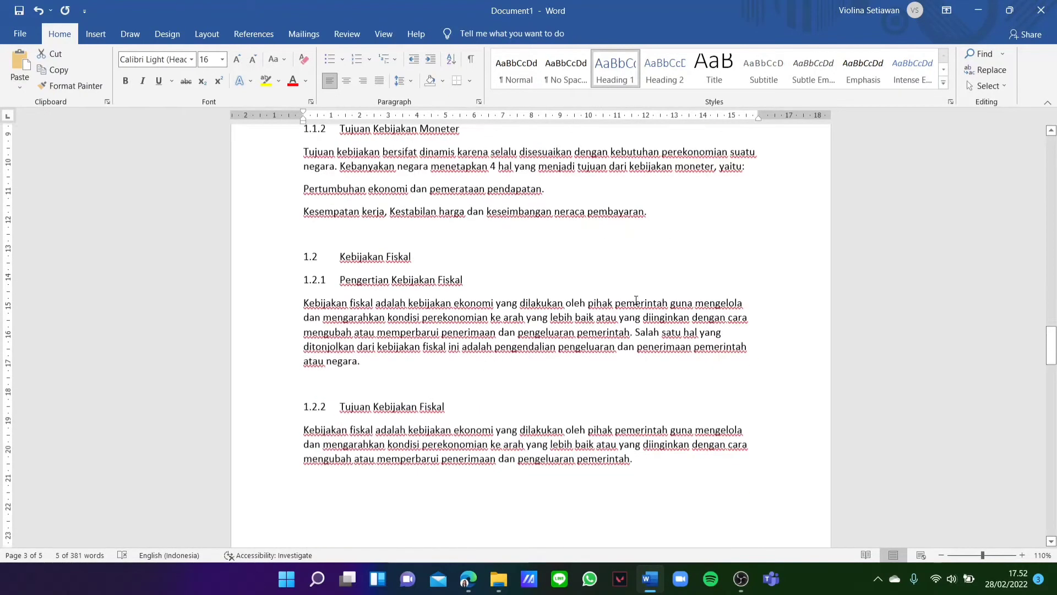
scroll(636, 300, down, 9)
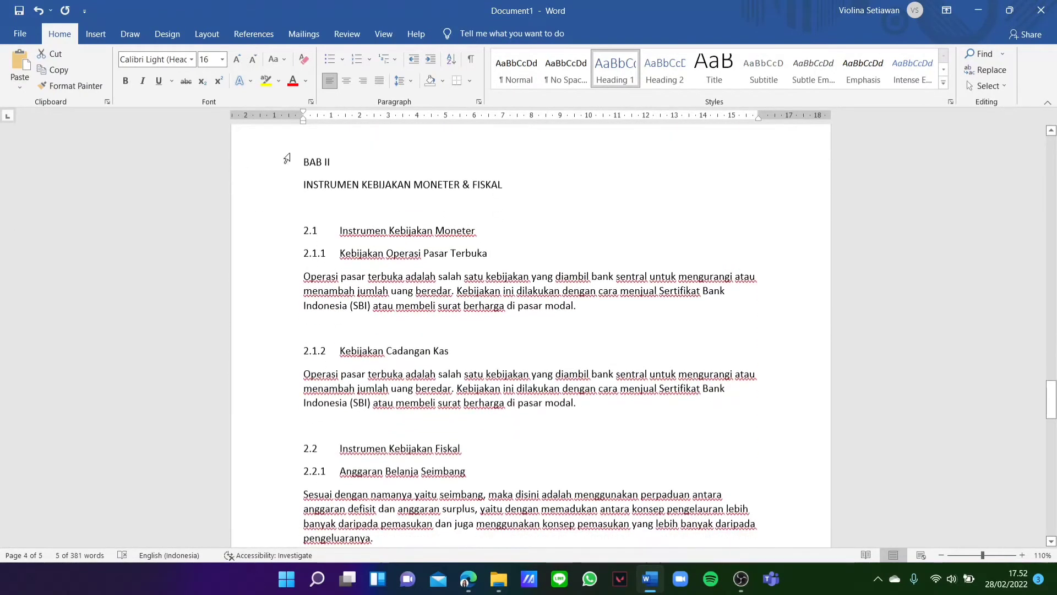
triple_click(308, 163)
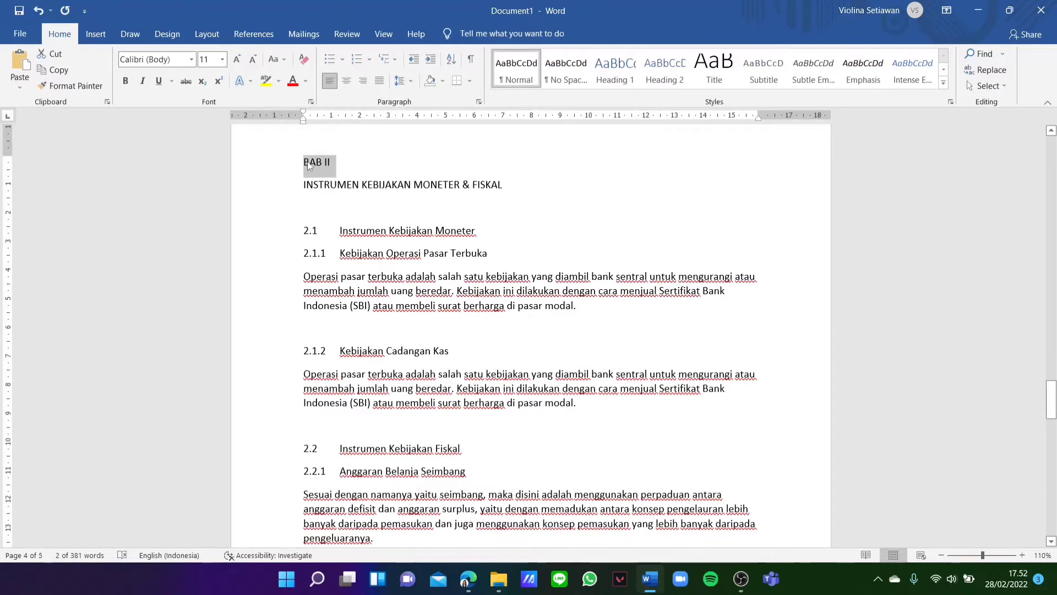
click(305, 164)
drag(303, 163, 567, 208)
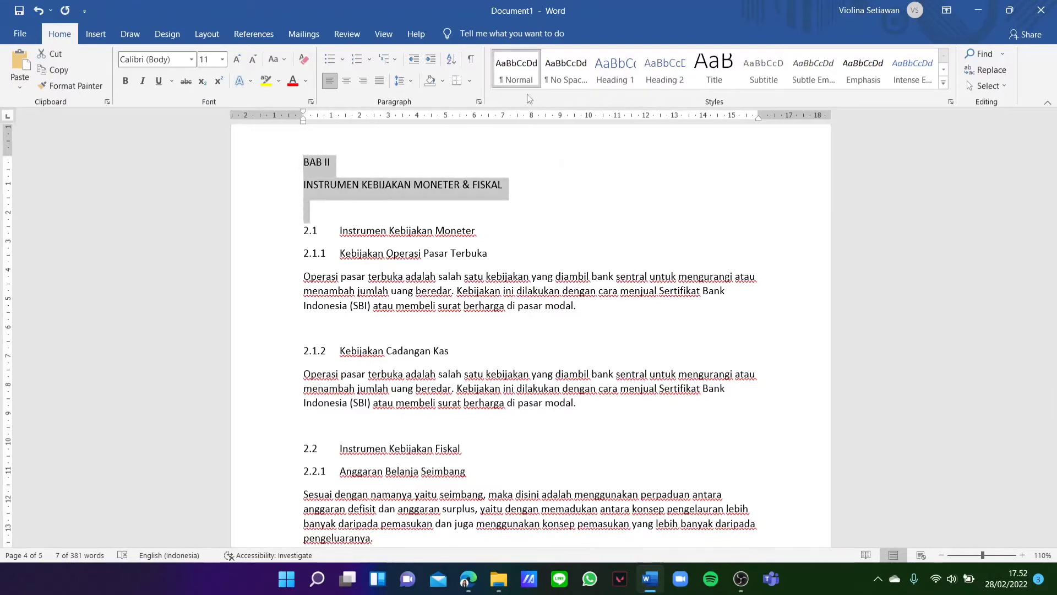
click(449, 186)
drag(300, 160, 502, 185)
click(628, 64)
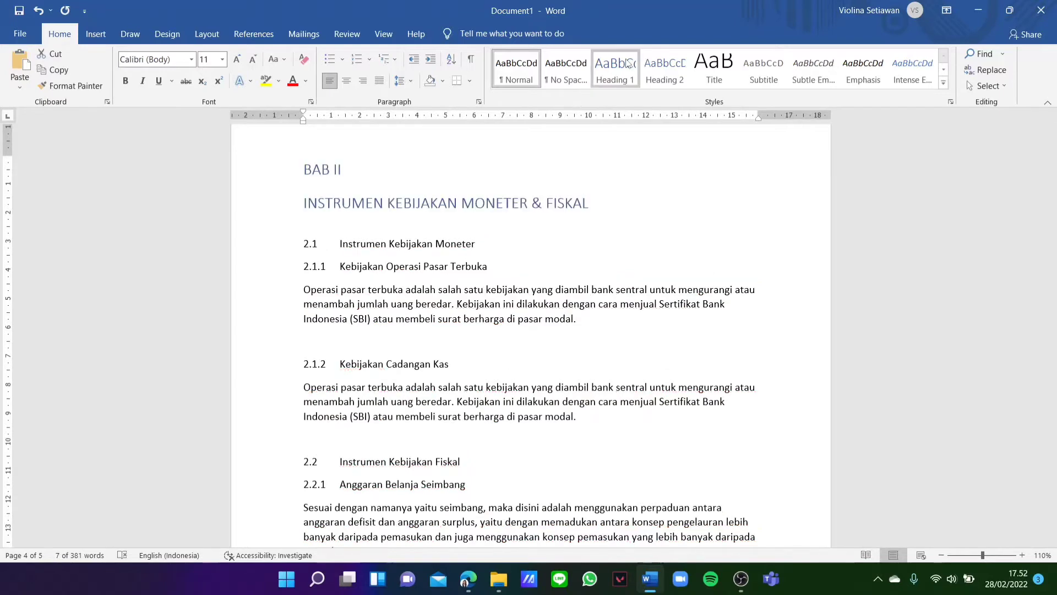
Step: Apply the Heading 1 style to the "DAFTAR PUSTAKA" title on the last page
scroll(604, 273, down, 5)
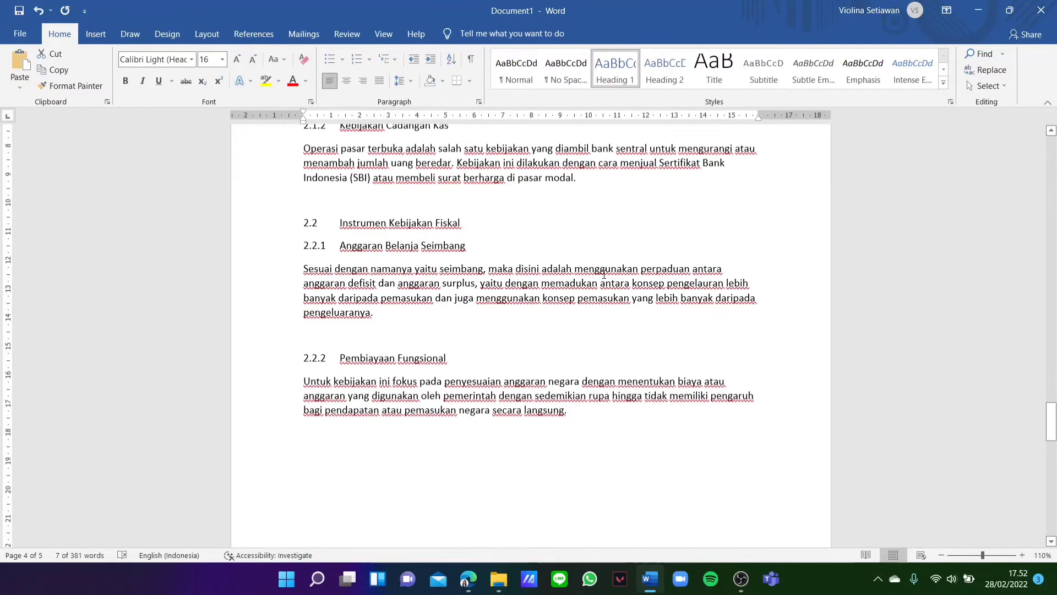
scroll(611, 233, down, 10)
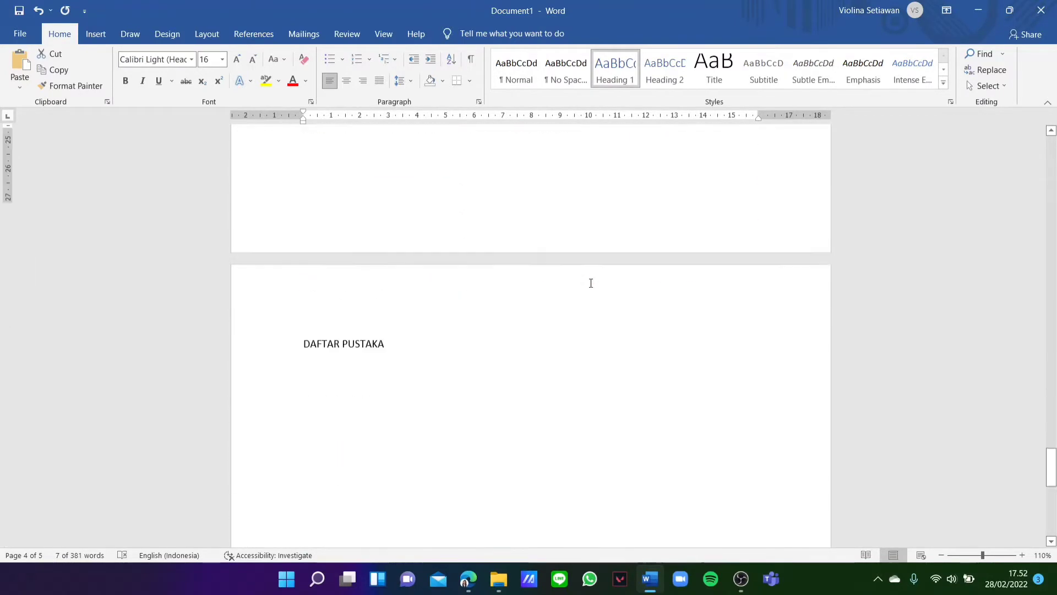
drag(304, 292, 401, 290)
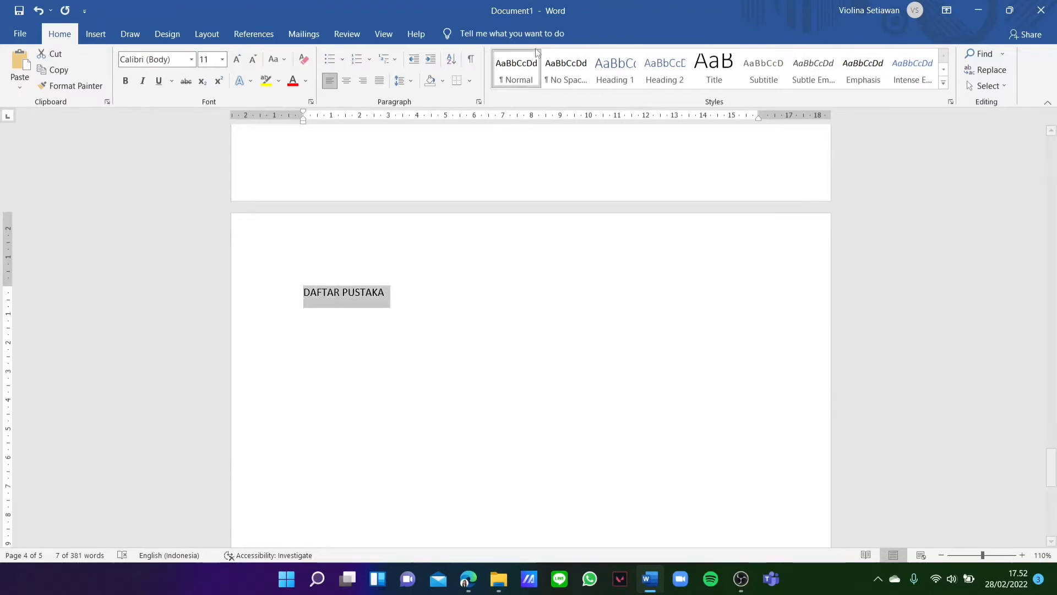
click(615, 68)
Step: Delete the typed numbers 1.1, 1.1.1 and 1.1.2 before the Kebijakan Moneter subheadings in BAB I
scroll(613, 278, up, 20)
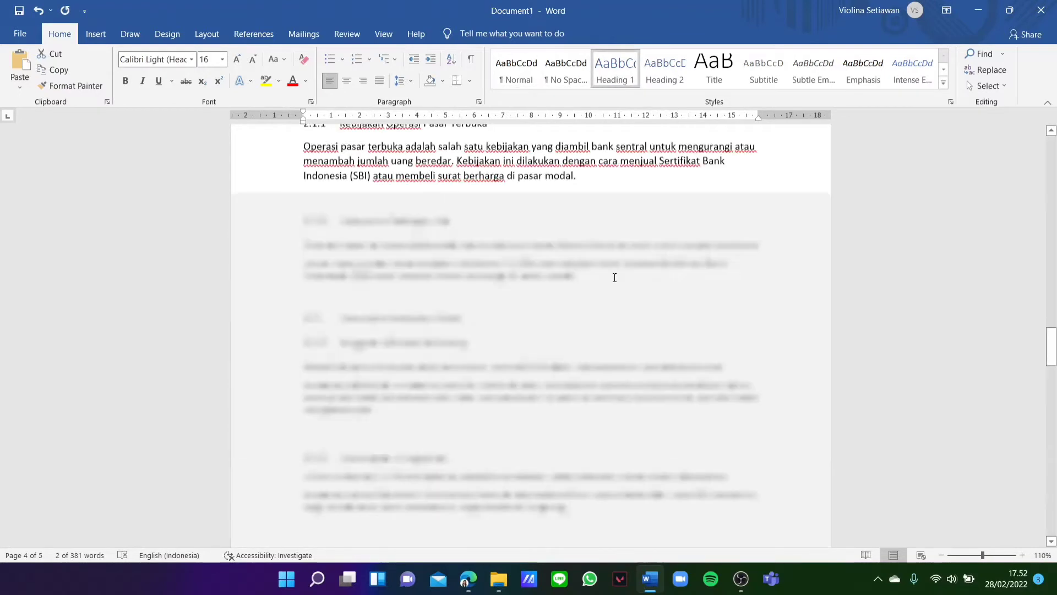
scroll(614, 278, down, 15)
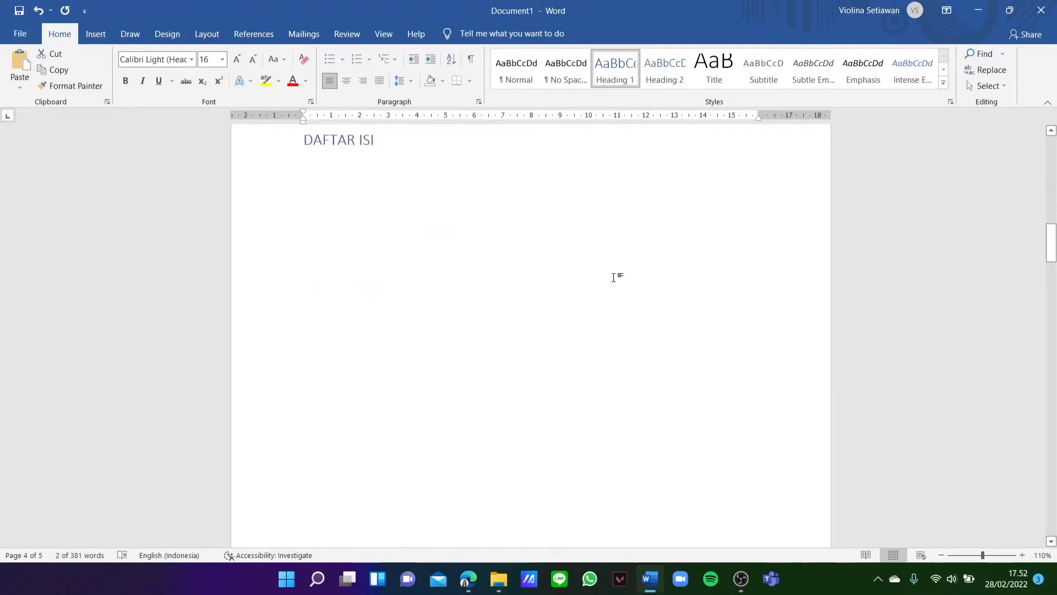
scroll(613, 257, down, 6)
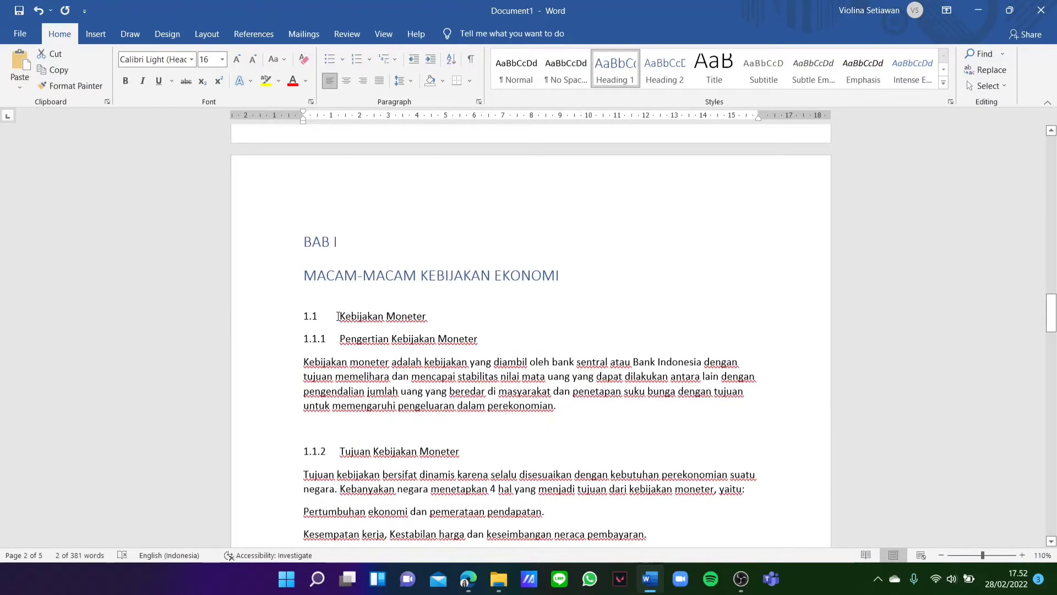
drag(338, 316, 304, 340)
key(BackSpace)
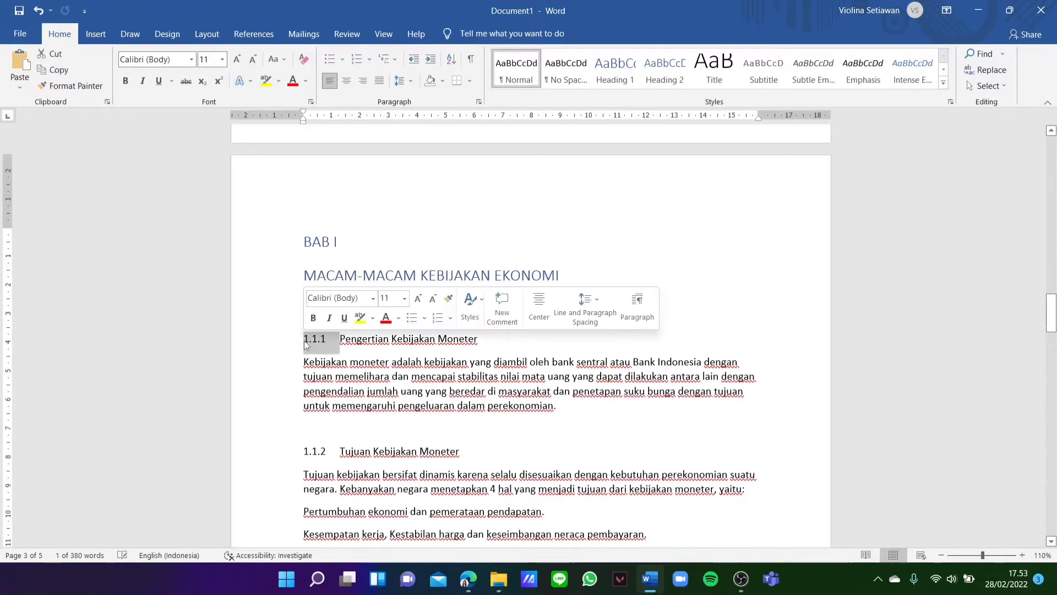
key(BackSpace)
scroll(420, 427, down, 2)
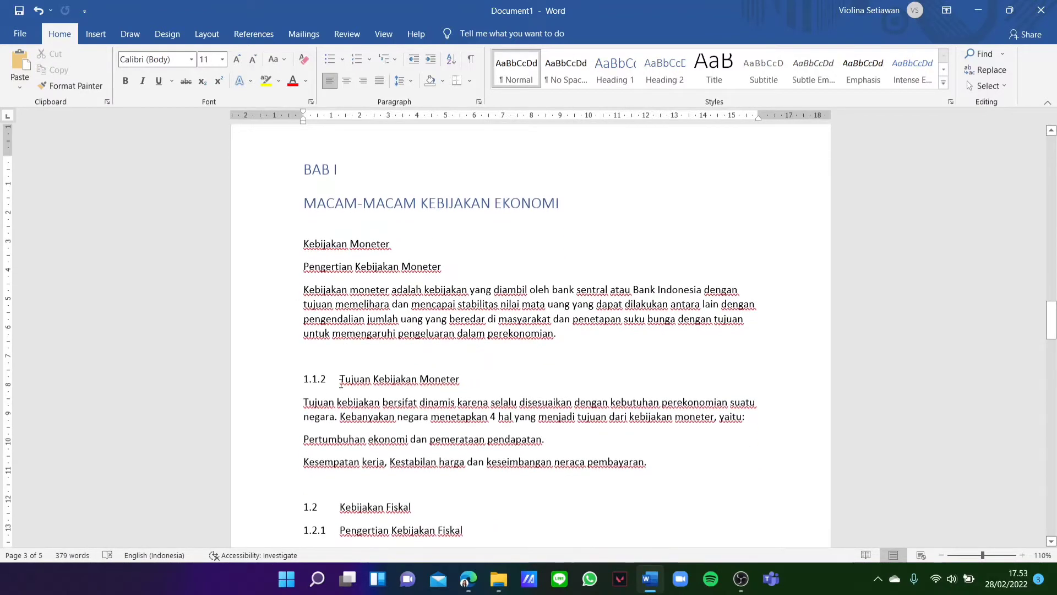
drag(340, 380, 303, 381)
key(BackSpace)
Step: Delete the typed numbers 1.2, 1.2.1 and 1.2.2 before the Kebijakan Fiskal subheadings in BAB I
scroll(286, 394, down, 3)
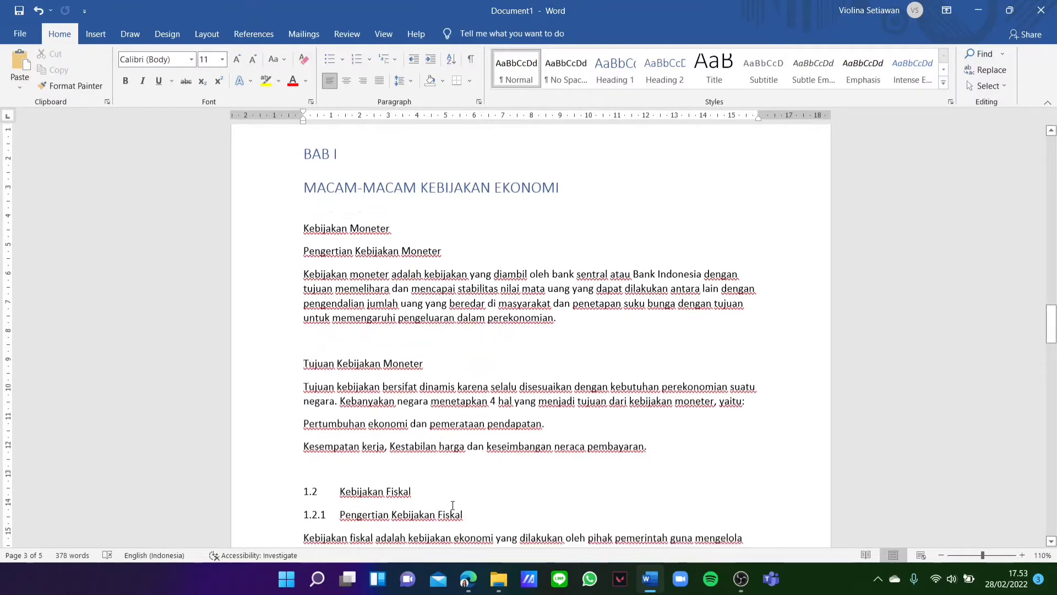
drag(300, 384, 212, 427)
key(BackSpace)
key(BackSpace)
scroll(333, 444, down, 3)
key(BackSpace)
Step: Delete the typed numbers 2.1, 2.1.1 and 2.1.2 before the Instrumen Kebijakan Moneter subheadings in BAB II
scroll(413, 476, down, 15)
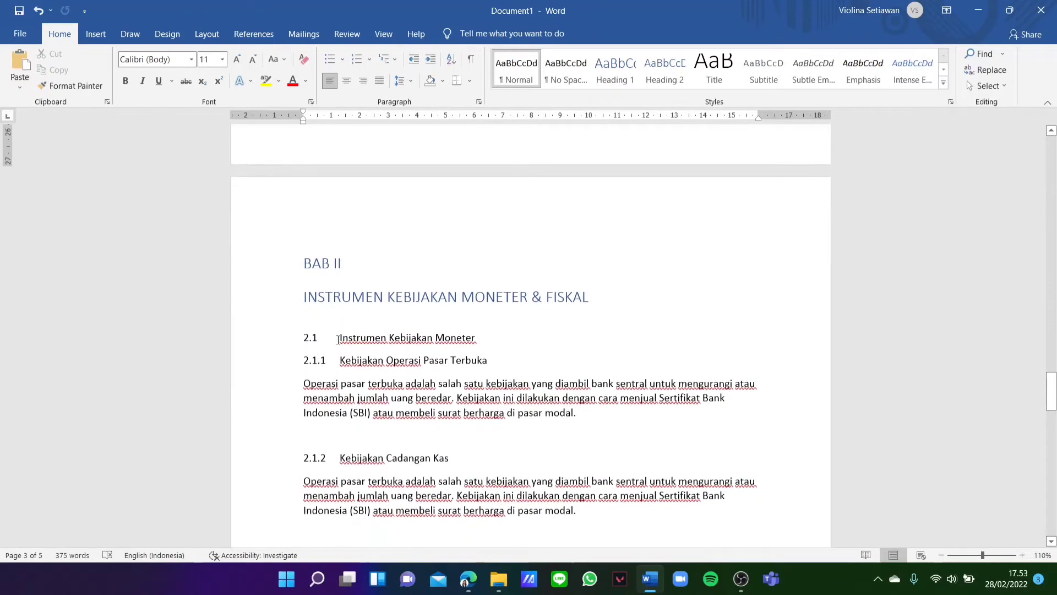
drag(338, 339, 255, 349)
key(BackSpace)
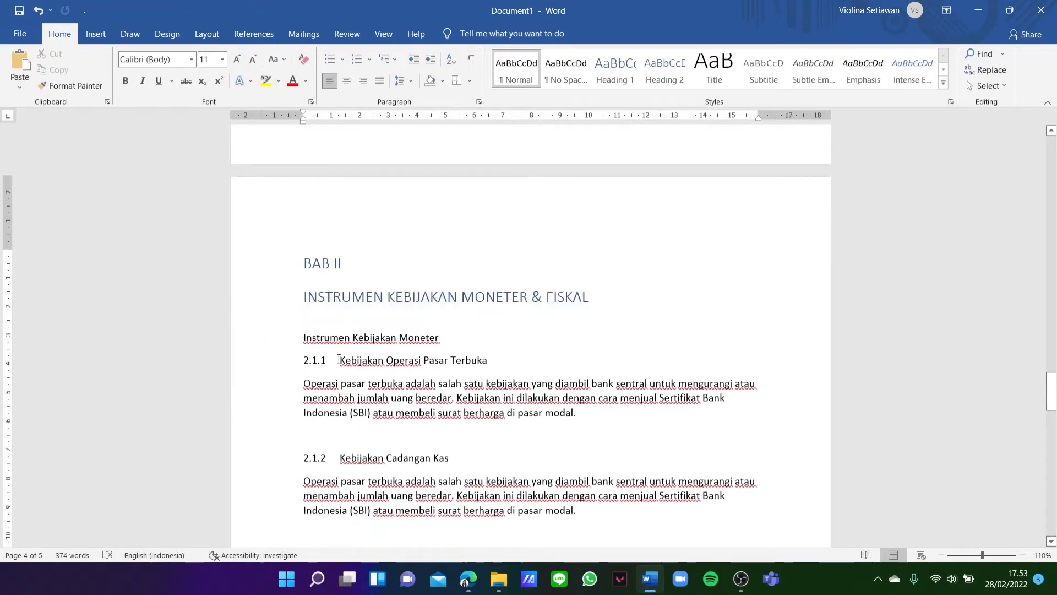
drag(338, 362, 277, 368)
key(BackSpace)
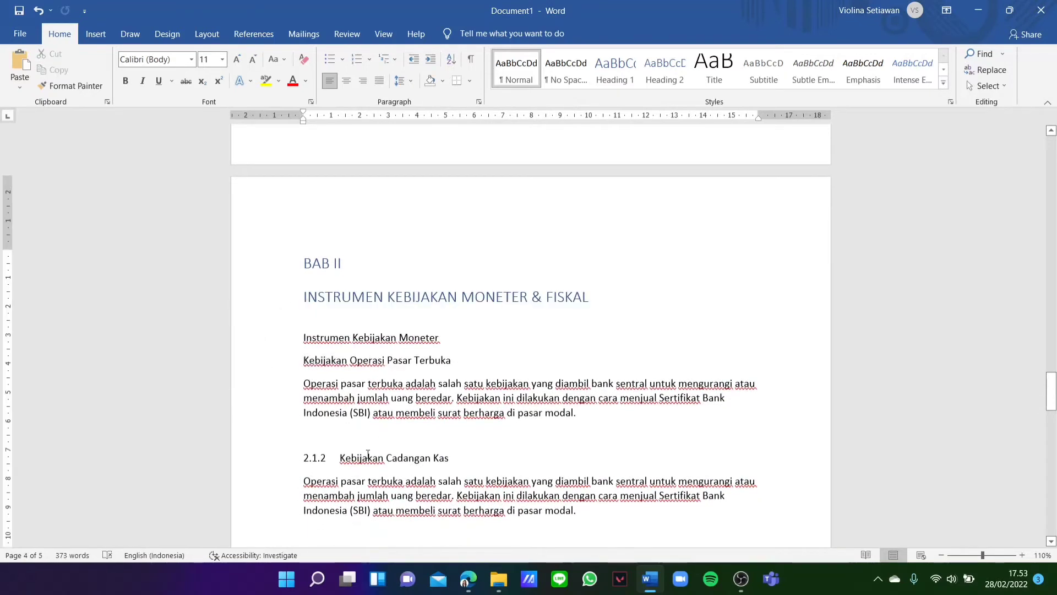
drag(339, 458, 283, 464)
key(BackSpace)
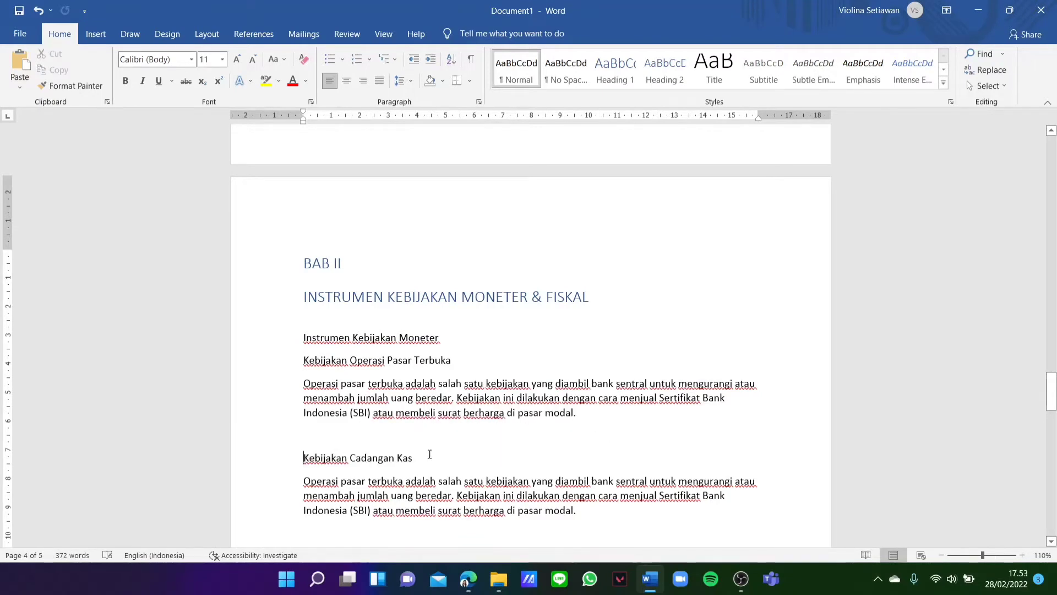
Step: Delete the typed numbers 2.2, 2.2.1 and 2.2.2 before the Instrumen Kebijakan Fiskal subheadings in BAB II
scroll(429, 454, down, 5)
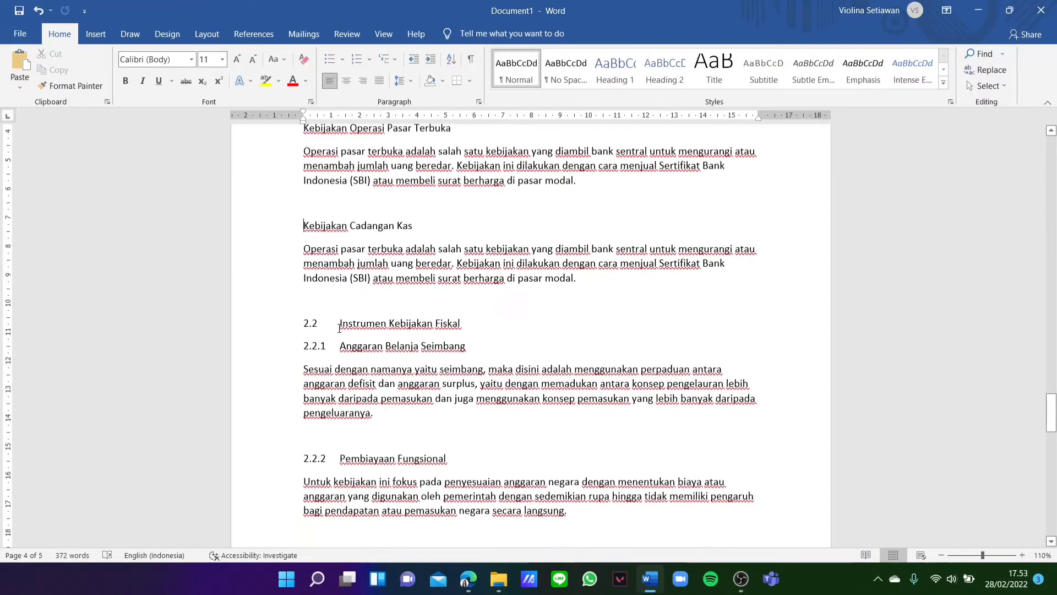
drag(338, 329, 282, 329)
key(BackSpace)
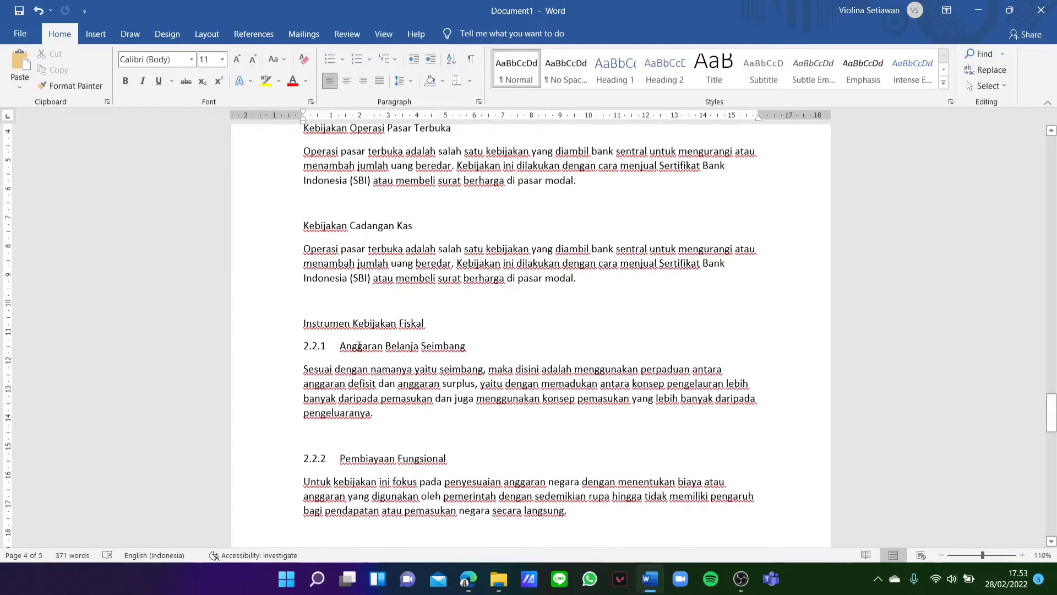
drag(338, 345, 277, 340)
key(BackSpace)
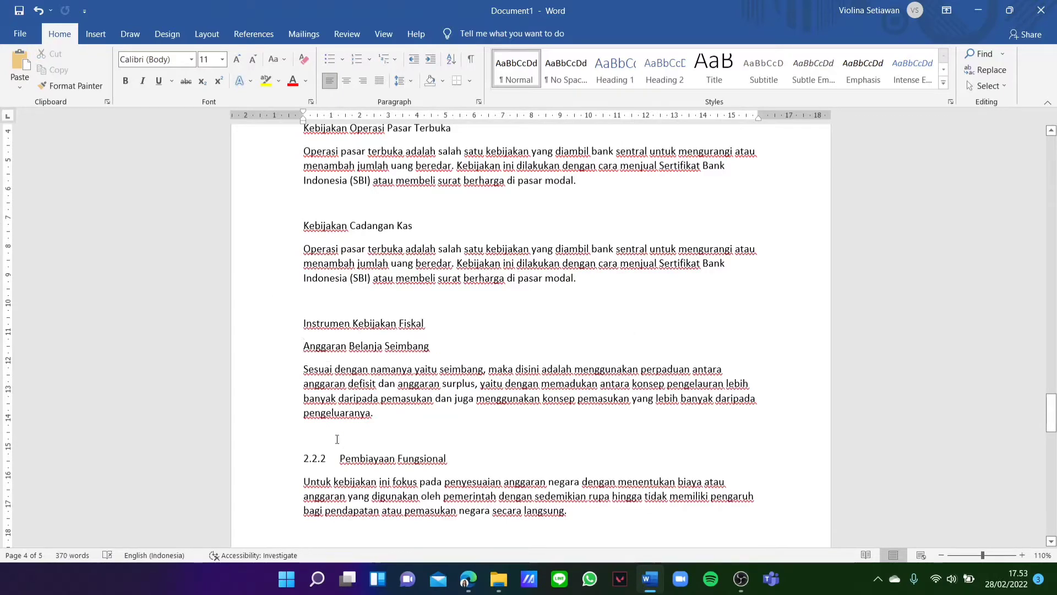
drag(340, 460, 229, 462)
key(BackSpace)
Step: Apply the Heading 2 style to the Kebijakan Moneter subheading under BAB I
scroll(229, 462, down, 4)
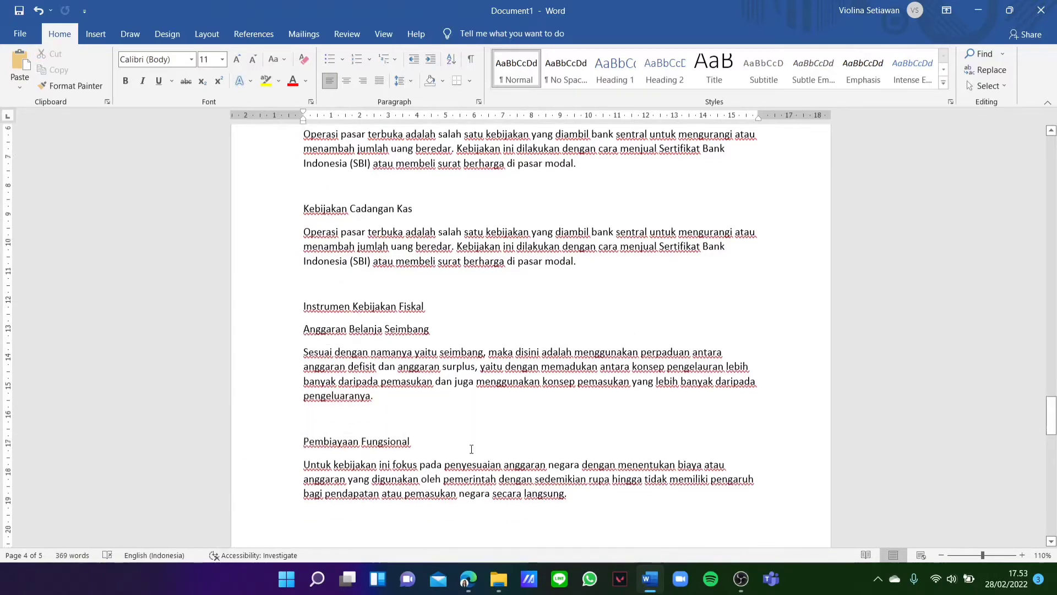
scroll(471, 449, up, 20)
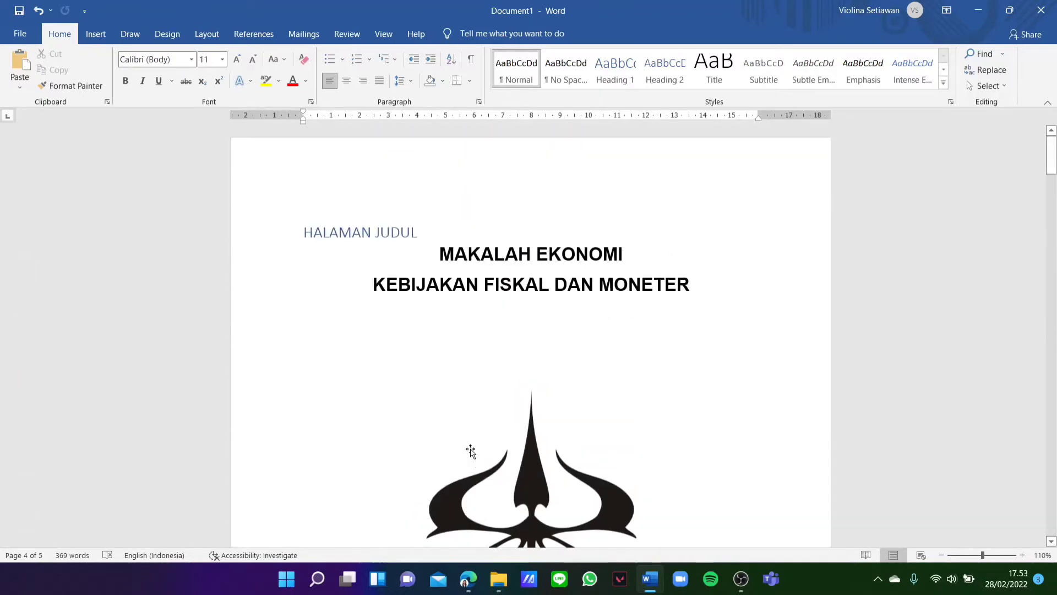
scroll(632, 372, down, 12)
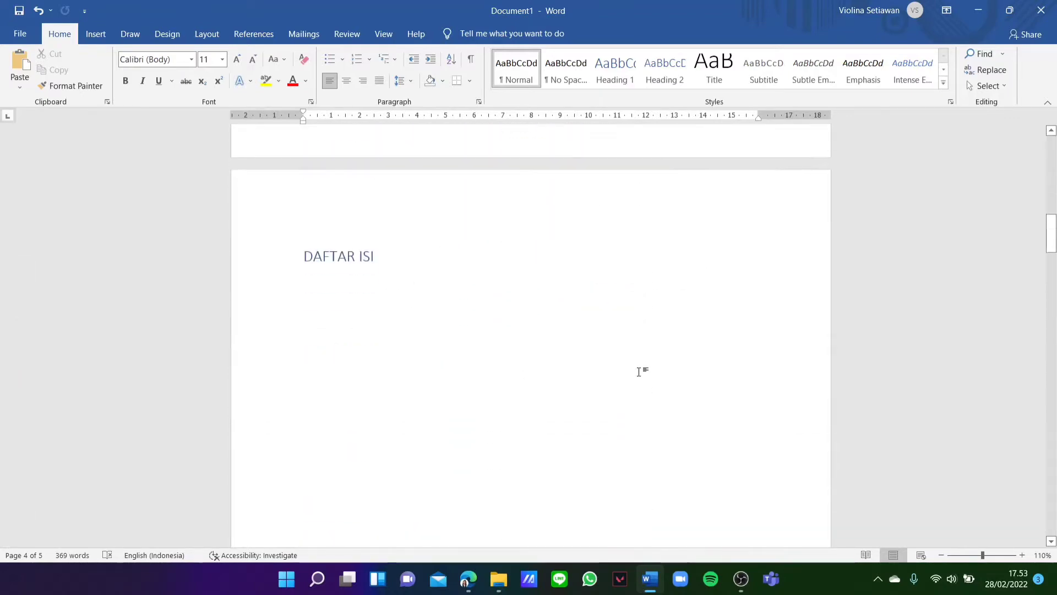
scroll(639, 371, down, 11)
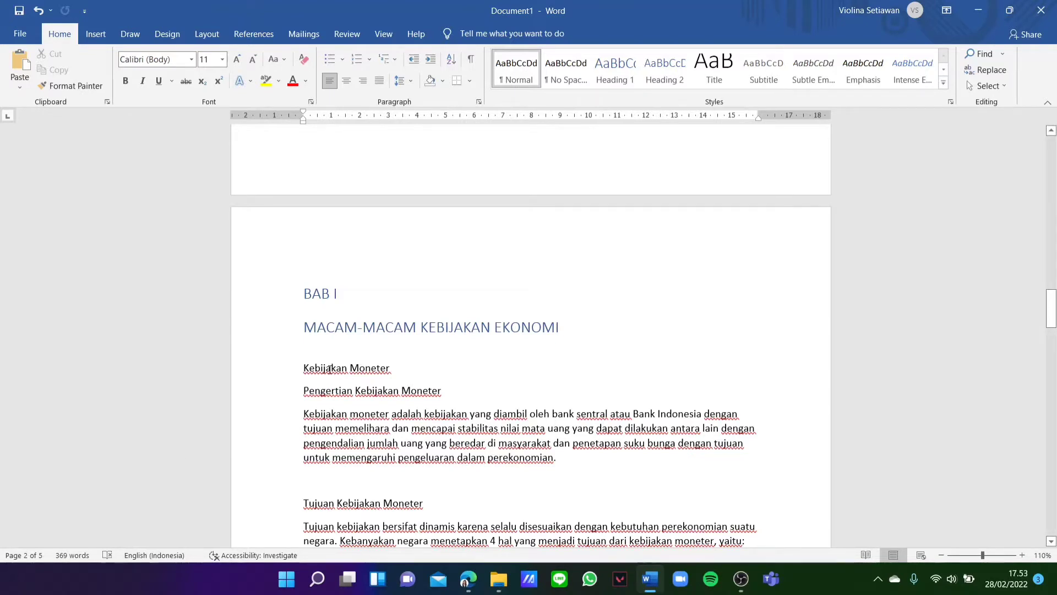
drag(302, 368, 397, 370)
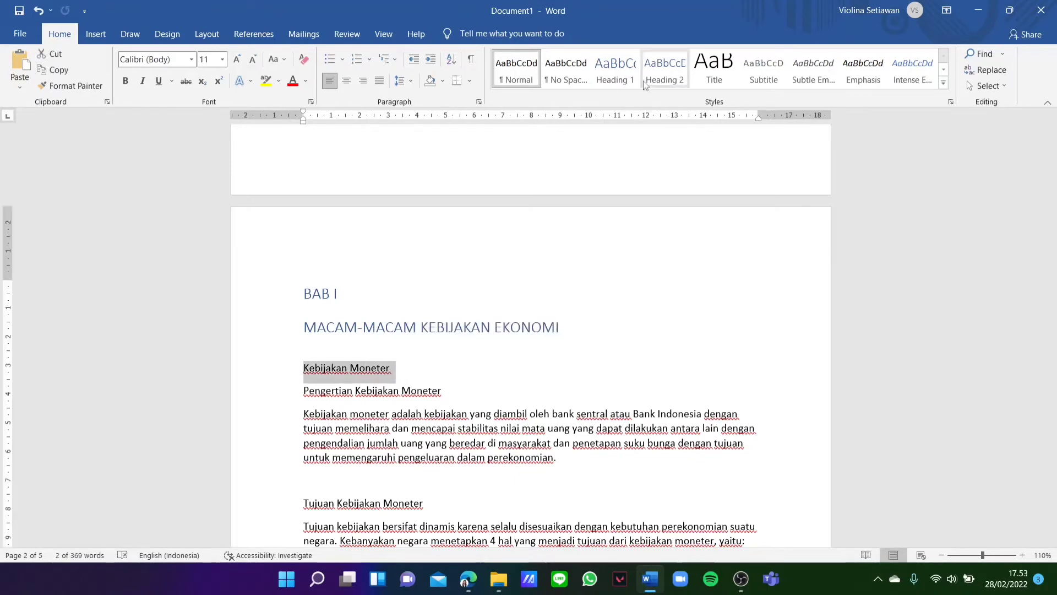
click(660, 73)
Step: Apply the Heading 3 style to the Pengertian Kebijakan Moneter and Tujuan Kebijakan Moneter subheadings
scroll(559, 307, down, 4)
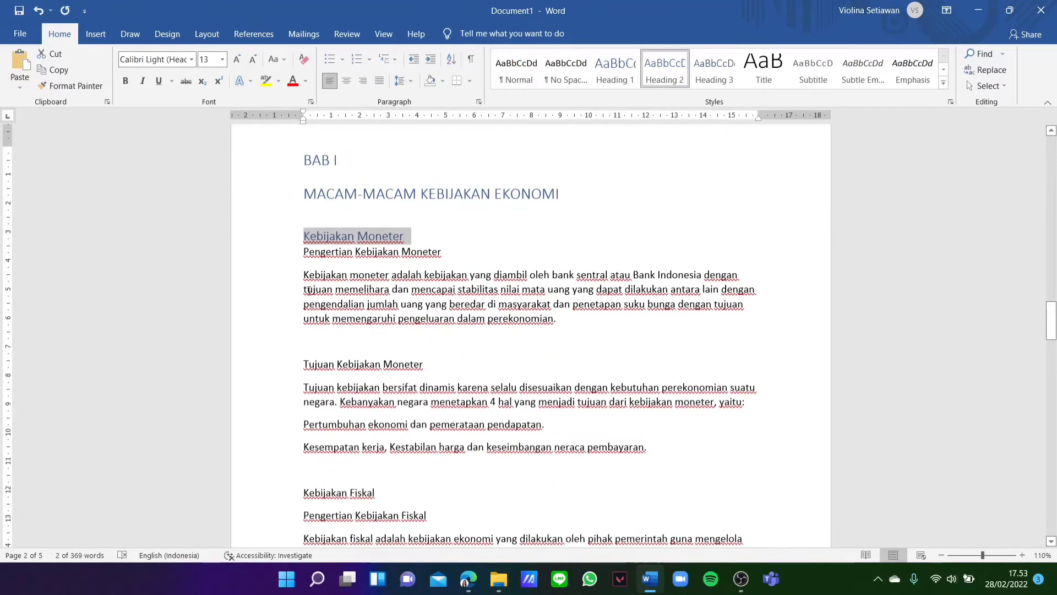
drag(301, 265, 356, 258)
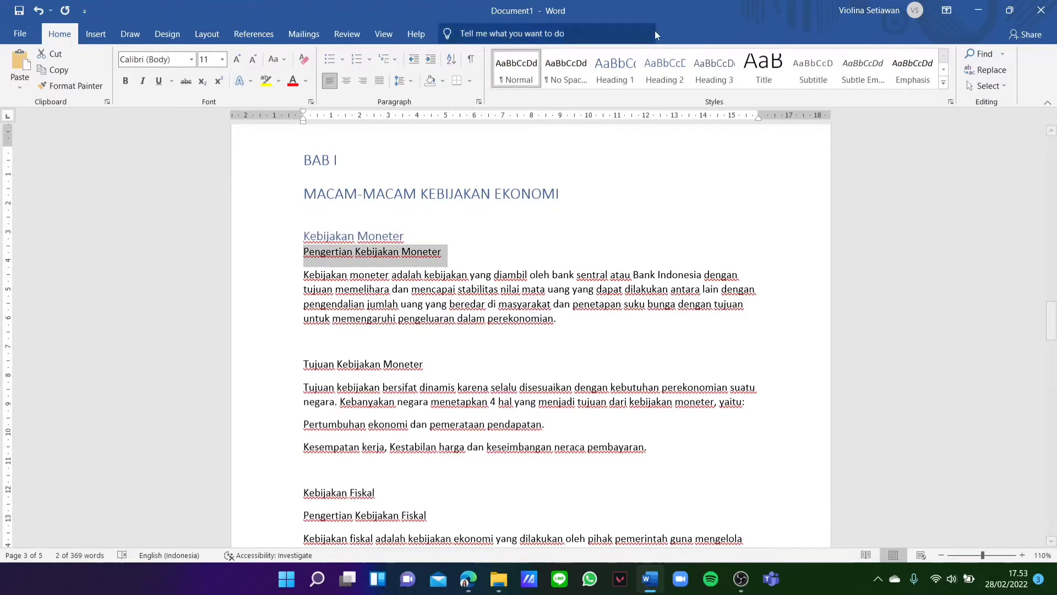
click(714, 69)
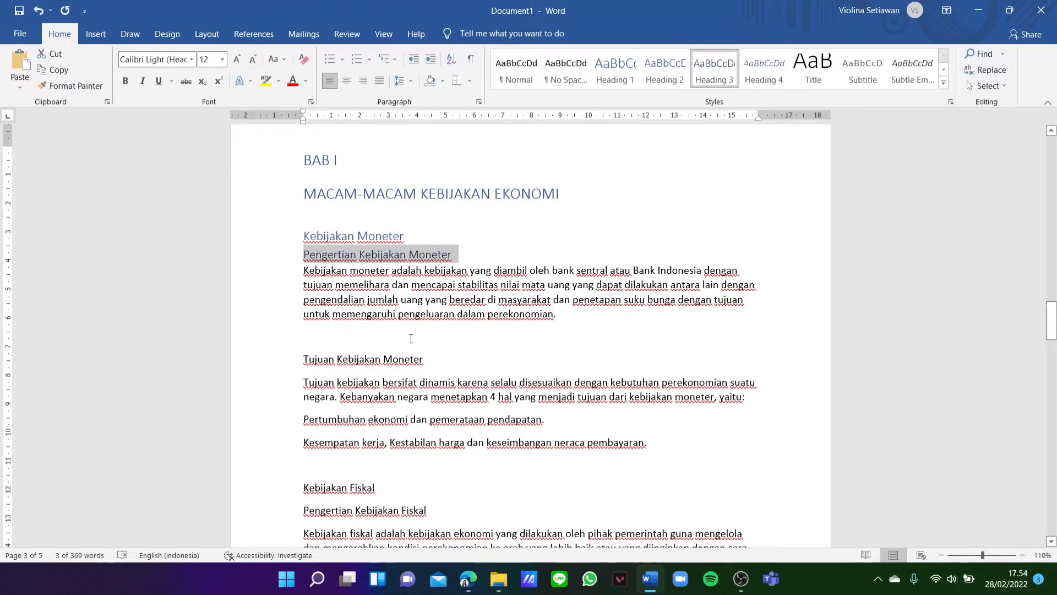
drag(300, 359, 429, 359)
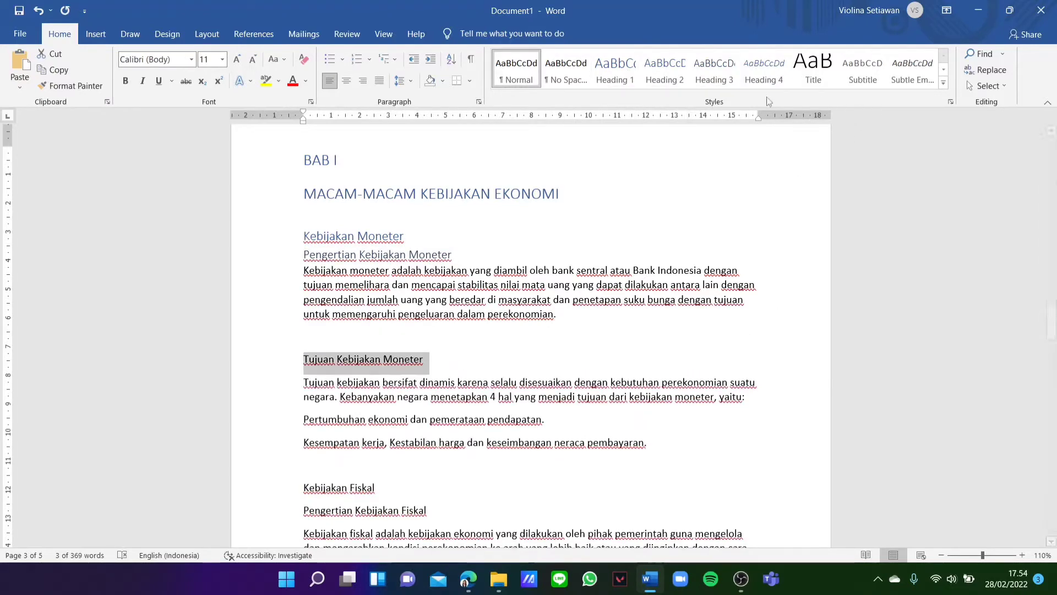
click(723, 74)
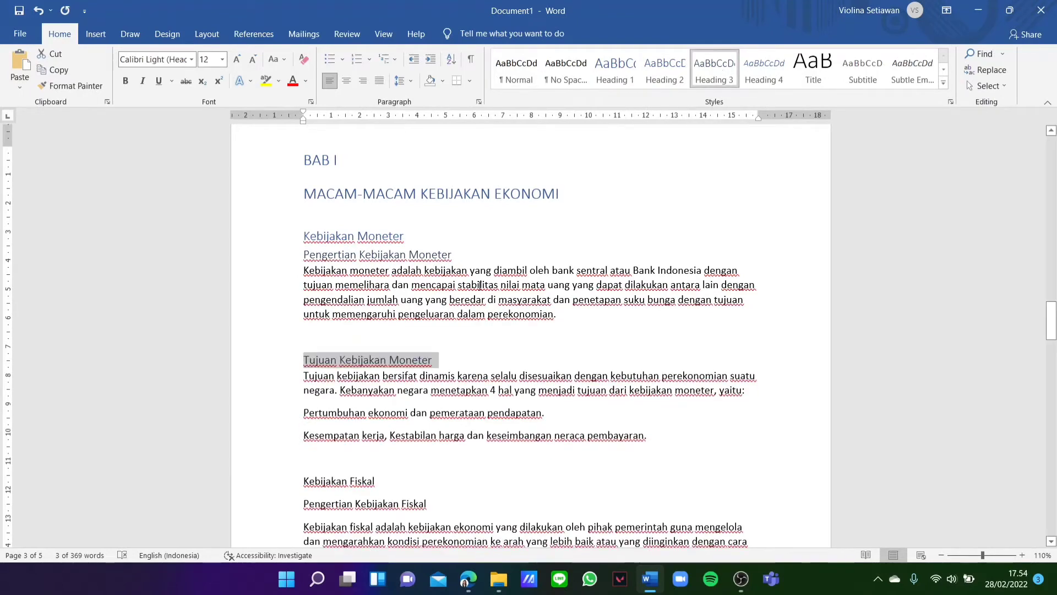
Step: Style Kebijakan Fiskal in BAB I as Heading 2, and its Pengertian and Tujuan Kebijakan Fiskal subheadings as Heading 3
scroll(500, 352, down, 3)
click(300, 290)
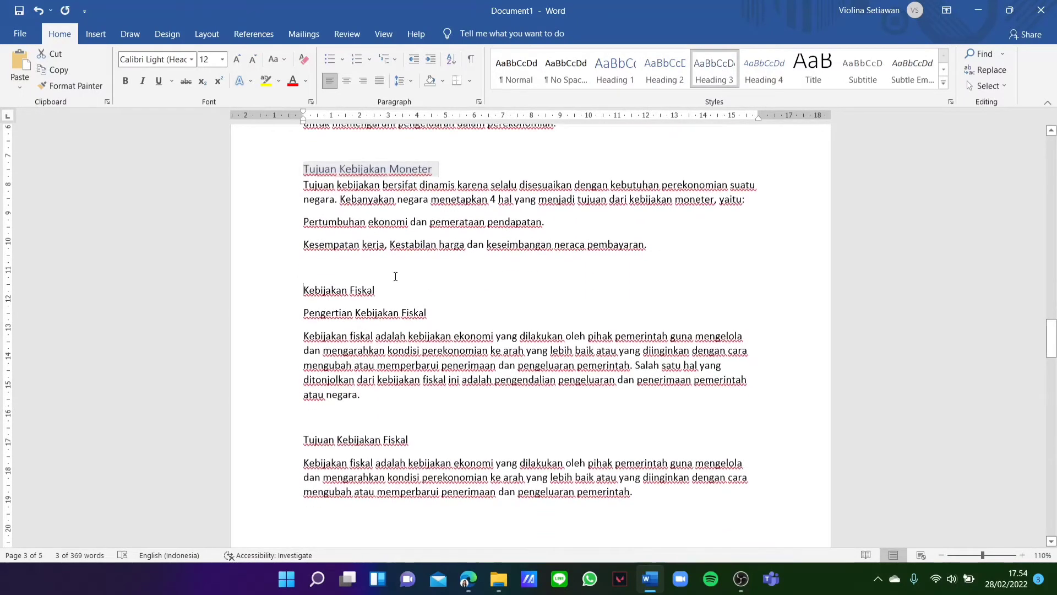
triple_click(390, 297)
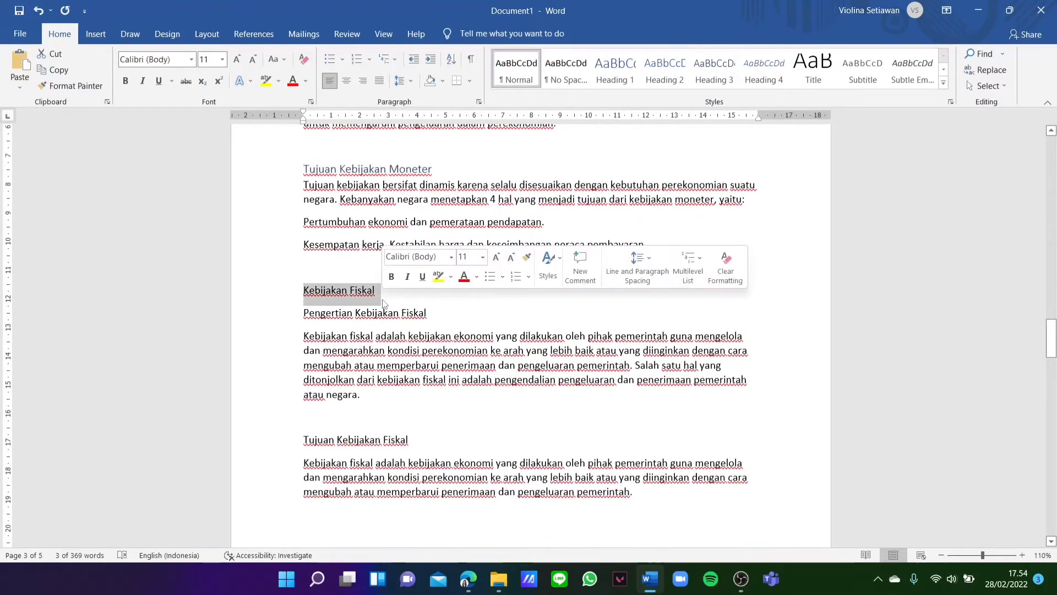
click(664, 72)
drag(304, 307, 448, 304)
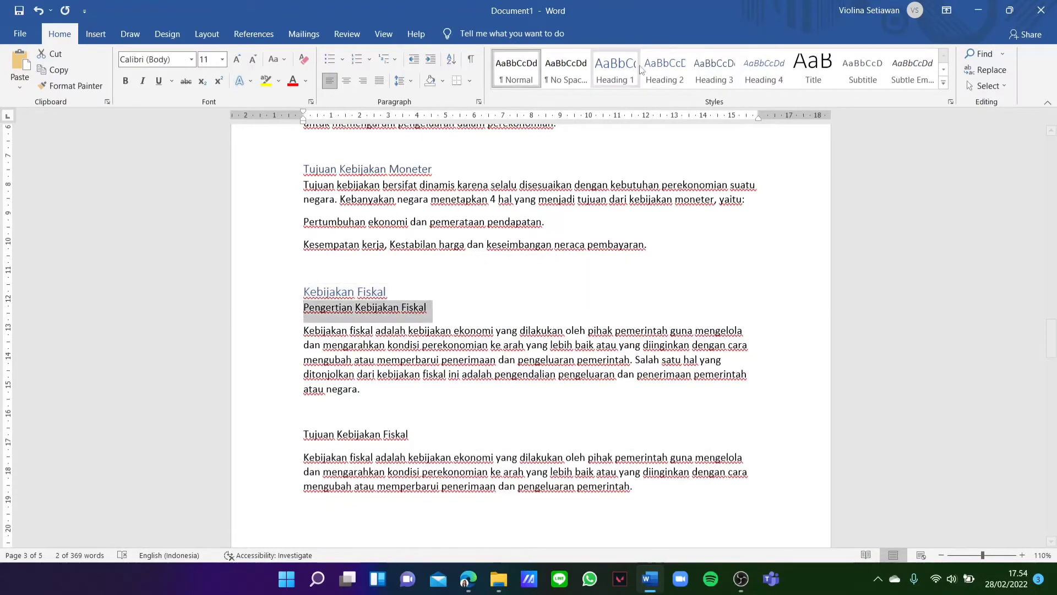
click(714, 73)
mouse_move(302, 430)
mouse_down()
mouse_move(439, 447)
mouse_move(420, 435)
mouse_up()
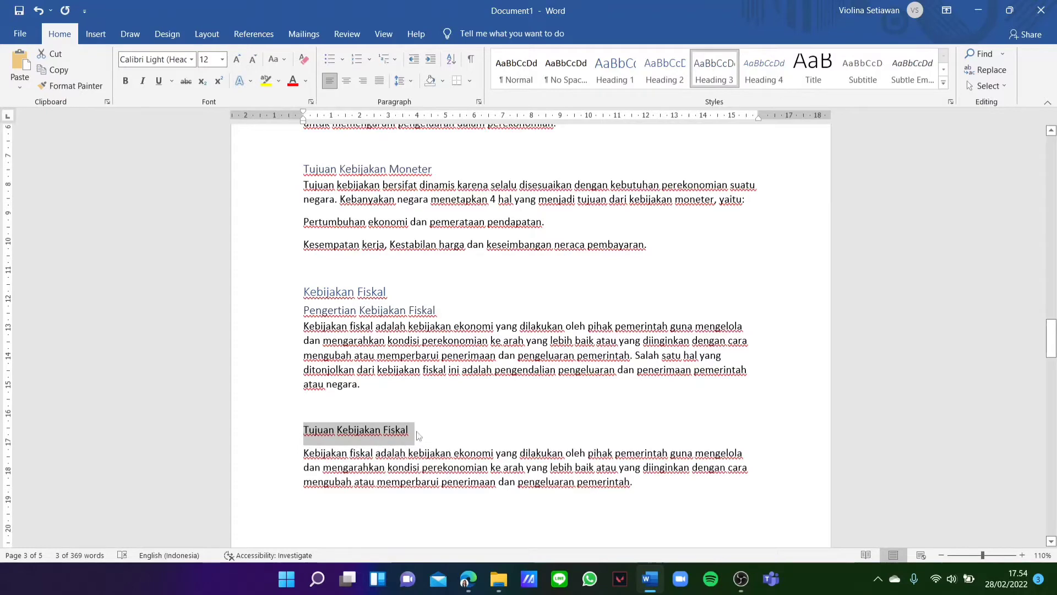
click(716, 72)
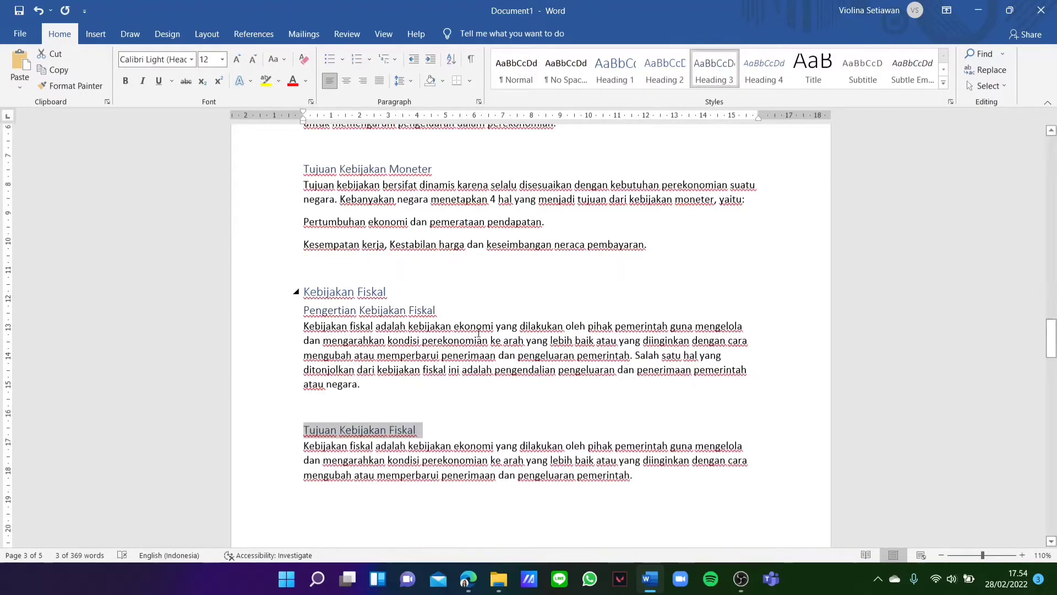
Step: Style Instrumen Kebijakan Moneter in BAB II as Heading 2, and Kebijakan Operasi Pasar Terbuka and Kebijakan Cadangan Kas as Heading 3
scroll(474, 375, down, 5)
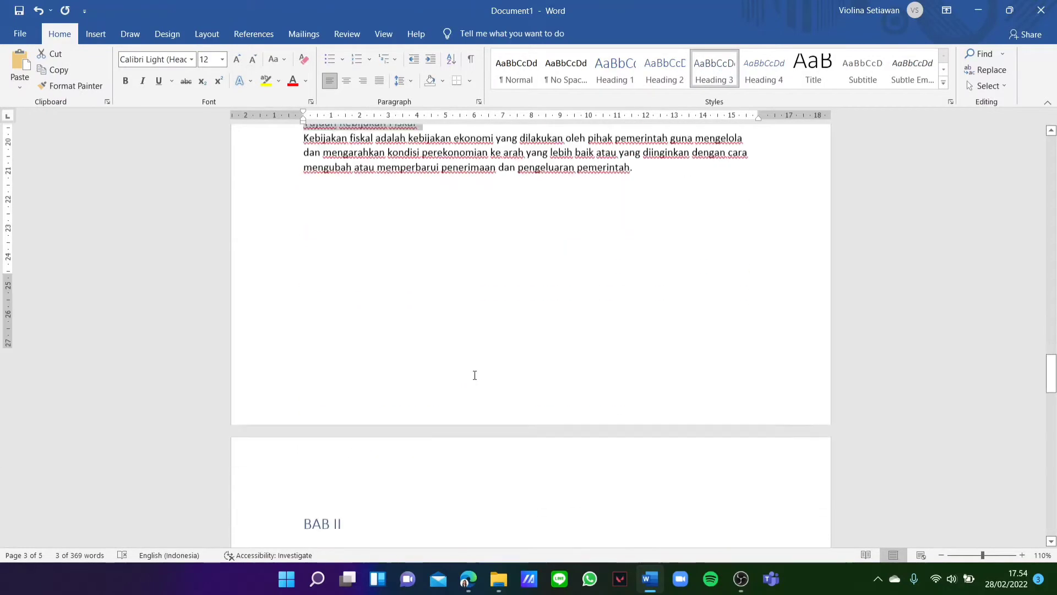
scroll(475, 375, down, 3)
drag(304, 342, 443, 339)
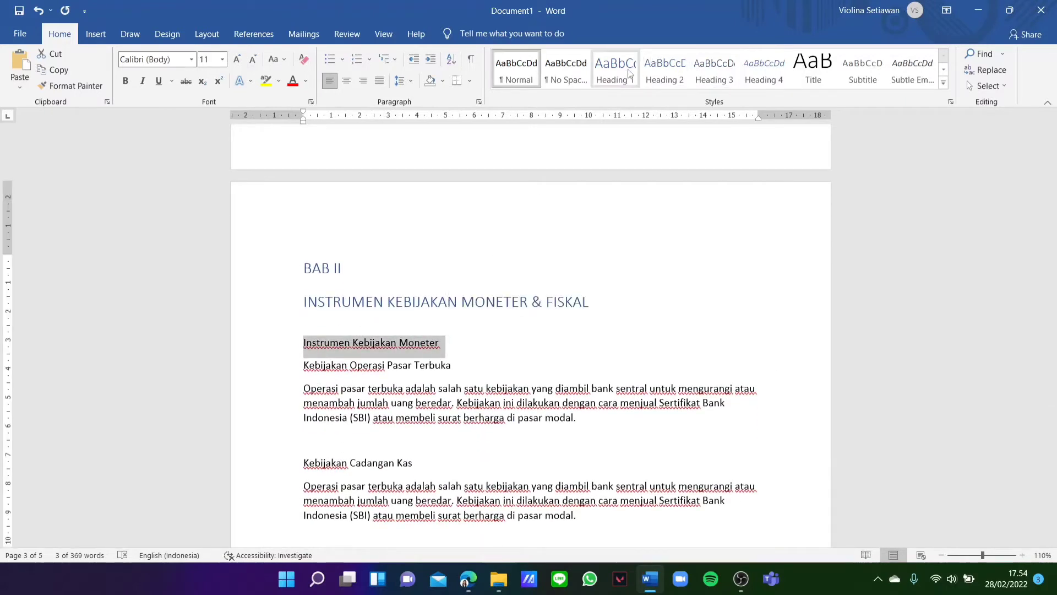
click(659, 79)
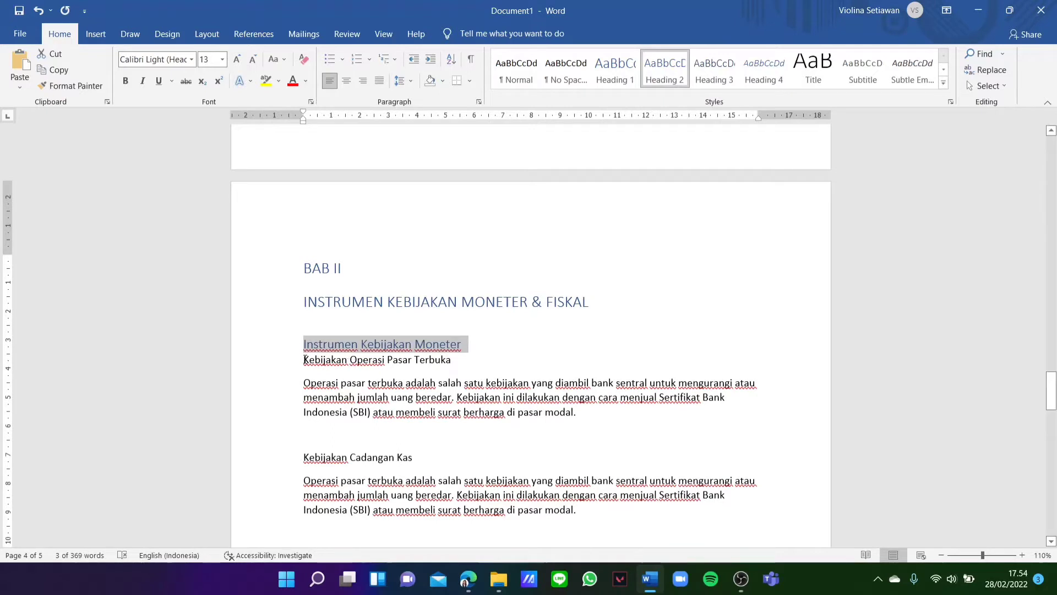
drag(301, 361, 474, 362)
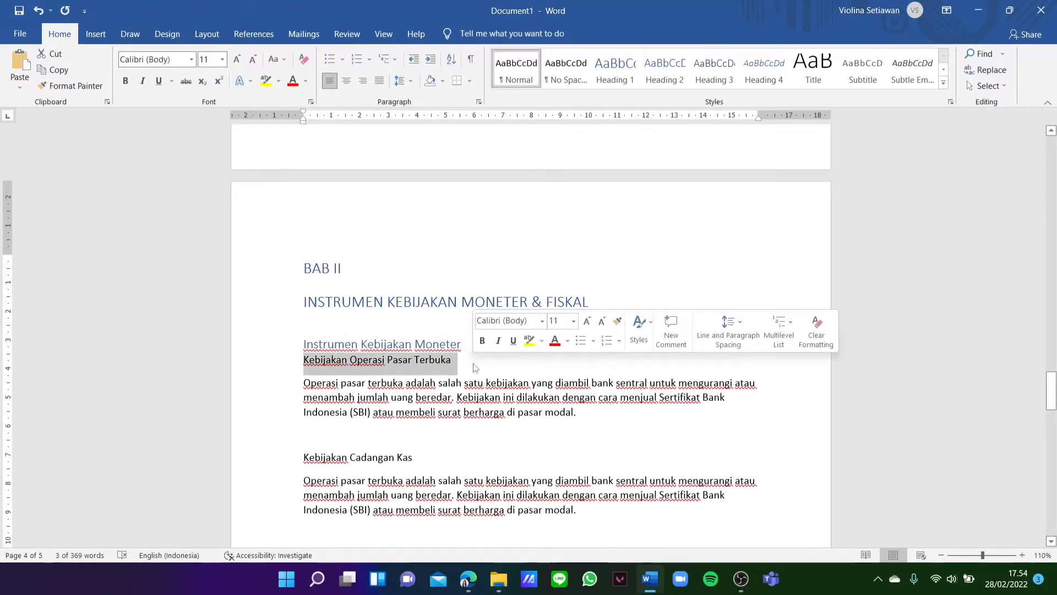
click(714, 71)
drag(302, 454, 447, 461)
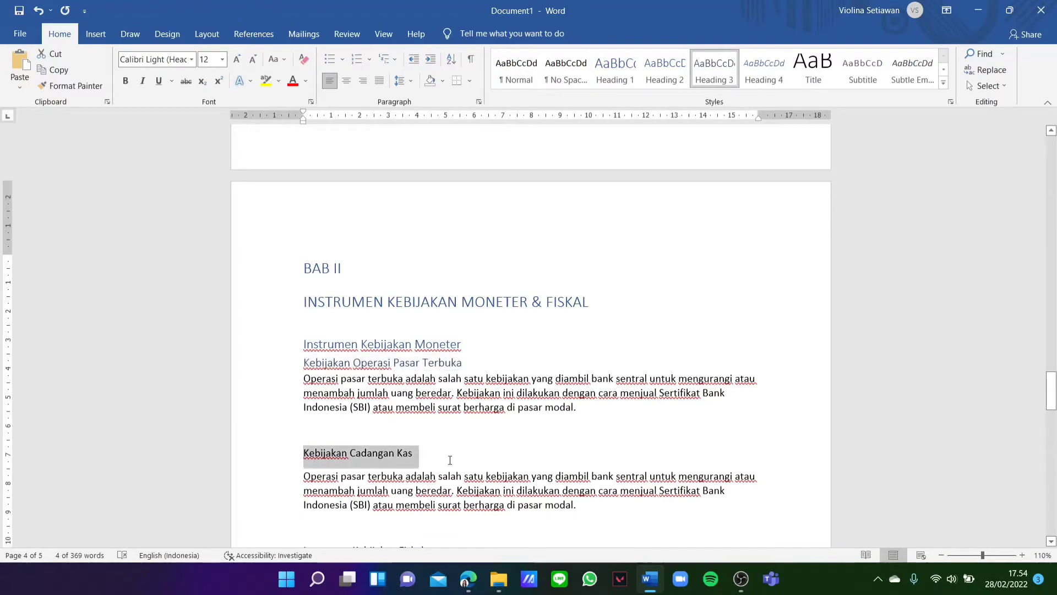
click(704, 72)
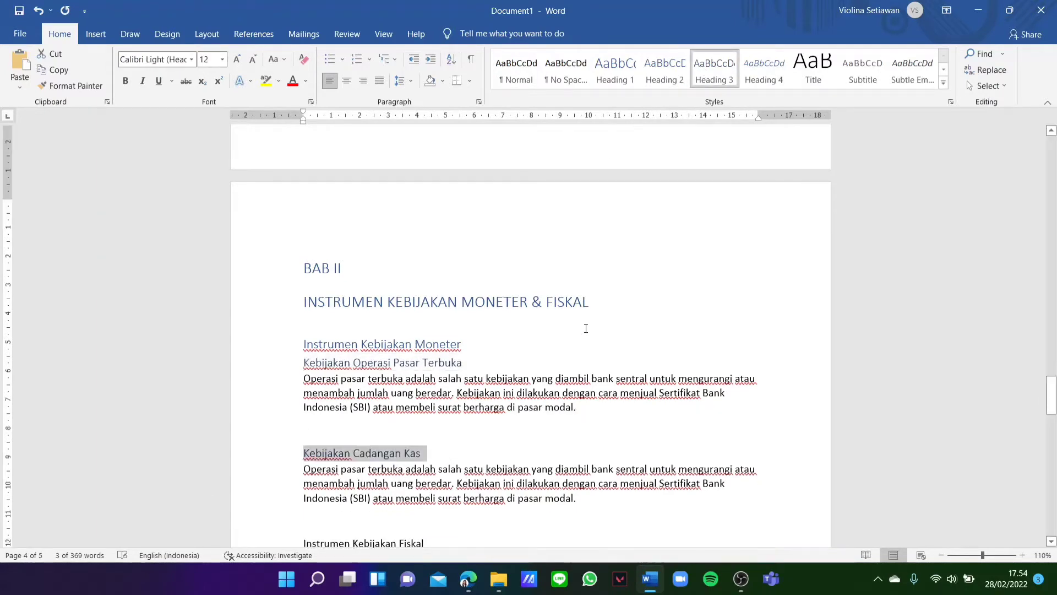
Step: Style Instrumen Kebijakan Fiskal in BAB II as Heading 2, and Anggaran Belanja Seimbang and Pembiayaan Fungsional as Heading 3
scroll(609, 328, down, 5)
click(296, 345)
drag(299, 341, 440, 345)
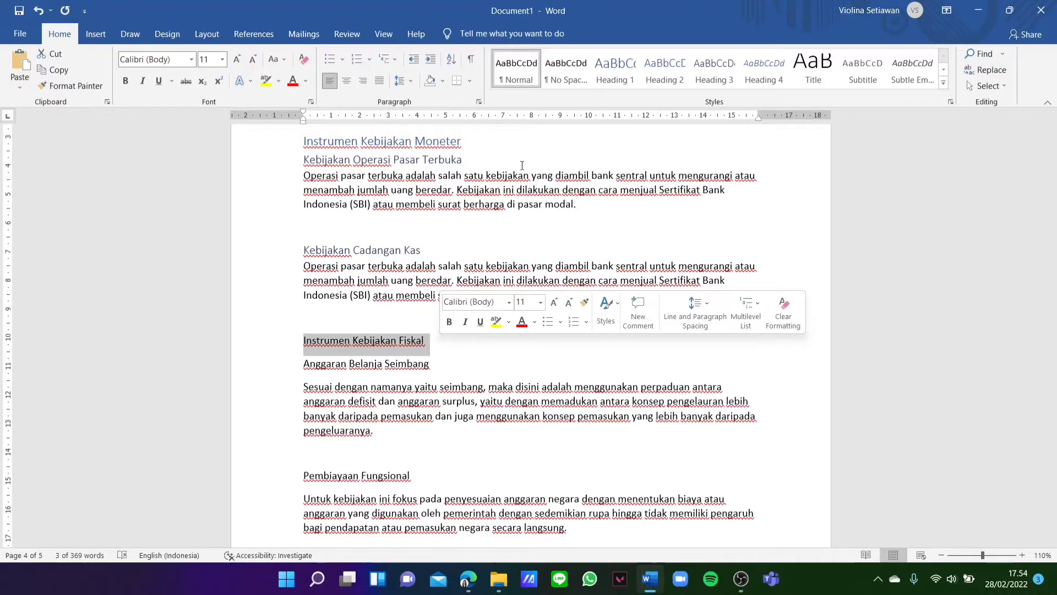
click(679, 83)
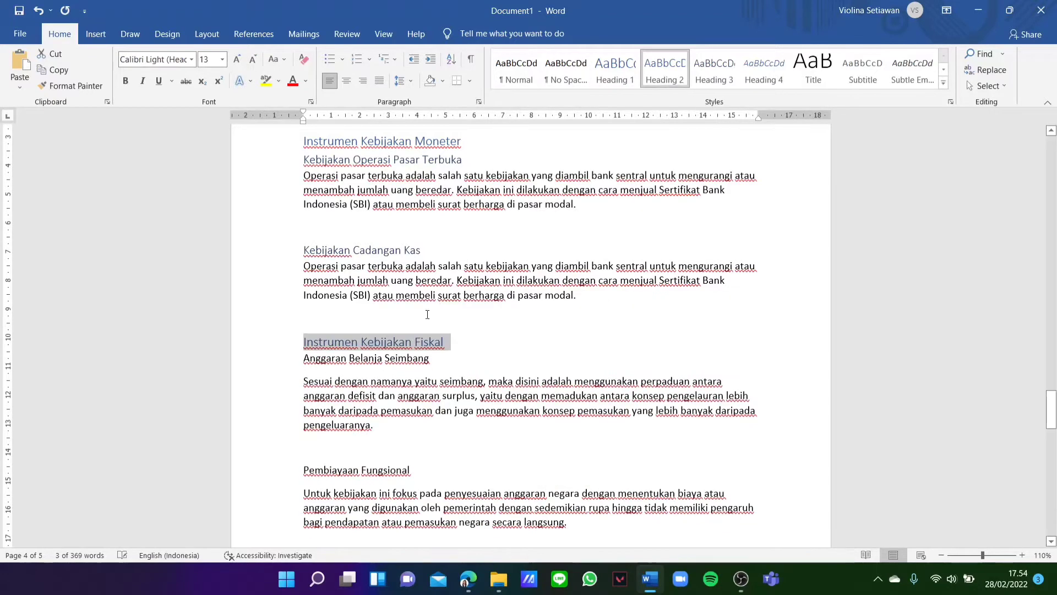
drag(304, 360, 436, 362)
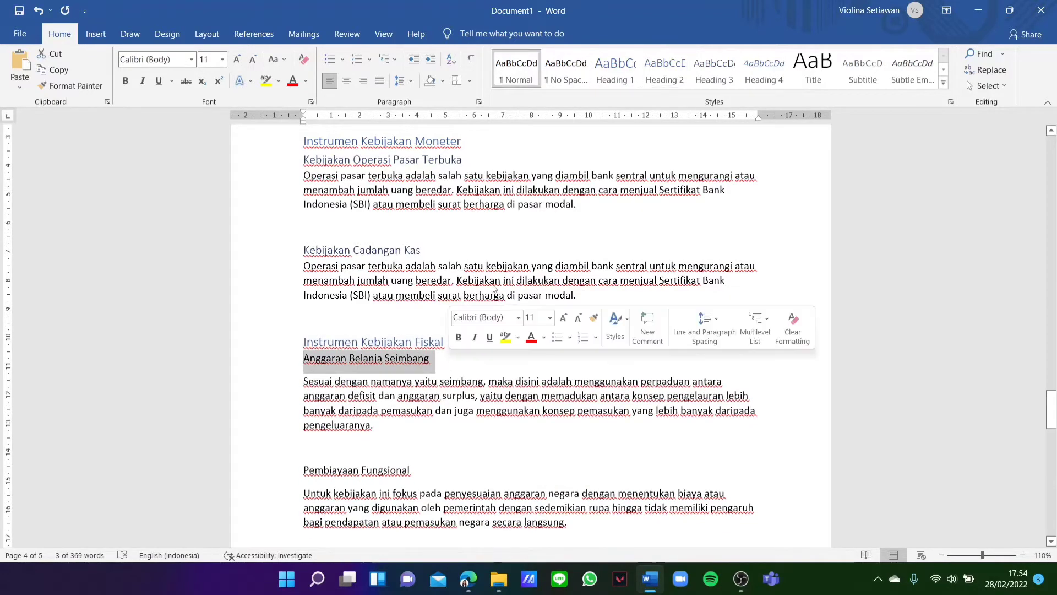
click(696, 75)
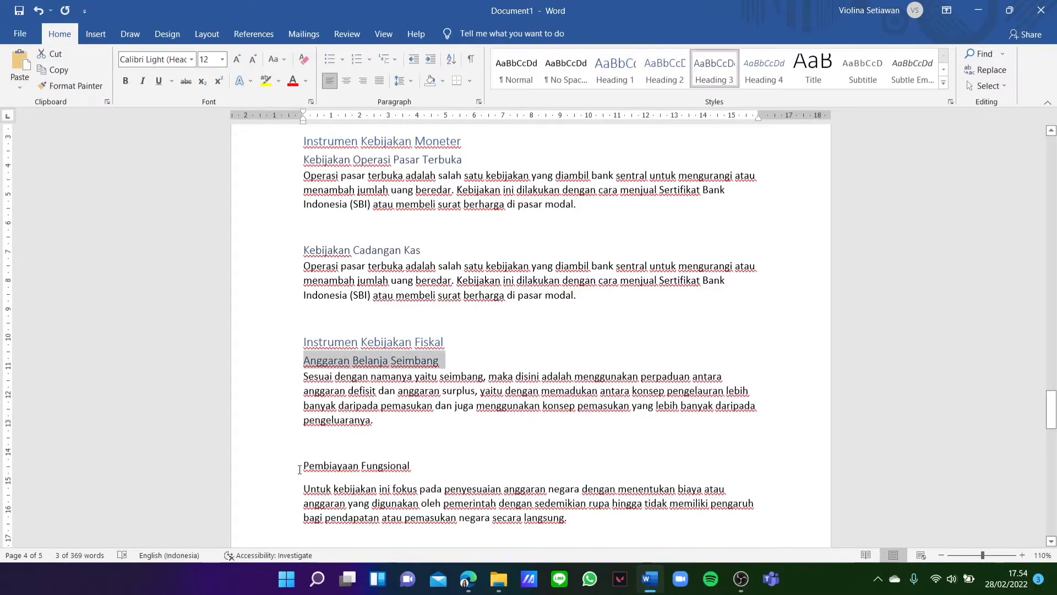
drag(301, 467, 452, 468)
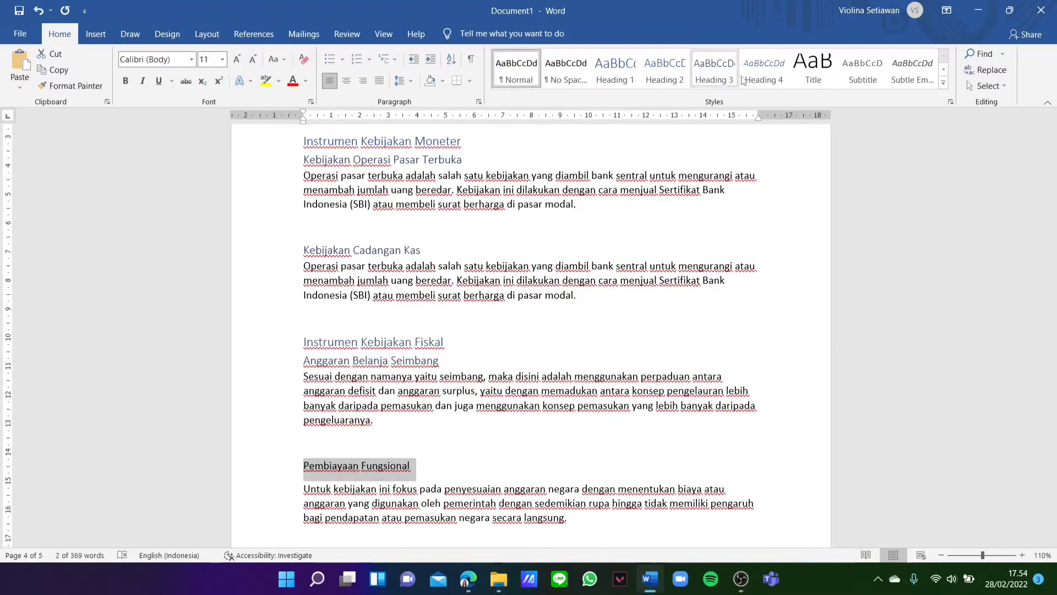
click(724, 81)
Step: Review the titles through to DAFTAR PUSTAKA and check the style of the HALAMAN JUDUL title on the first page
scroll(531, 389, down, 6)
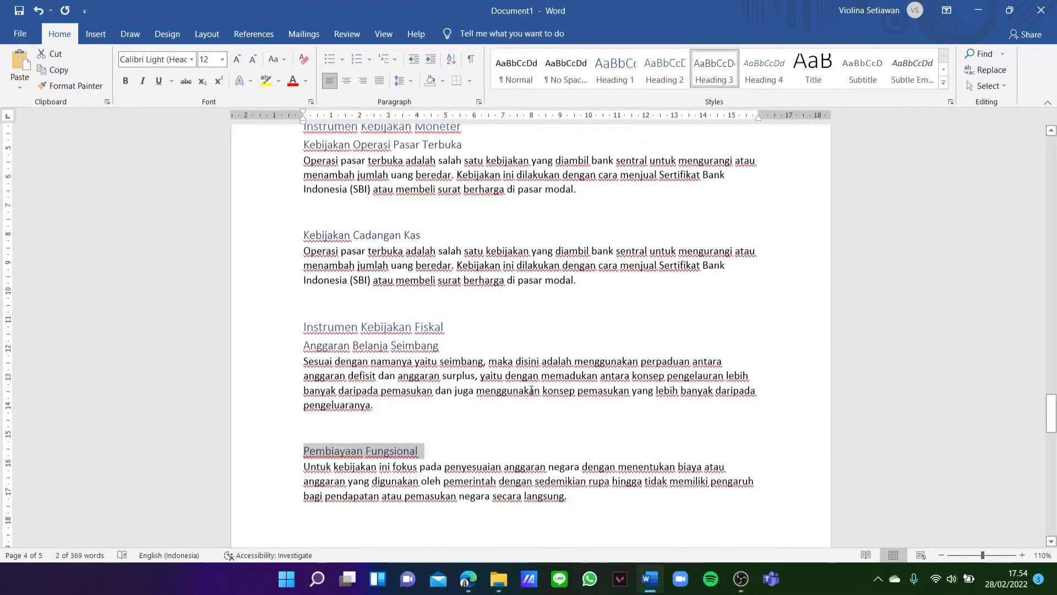
click(589, 335)
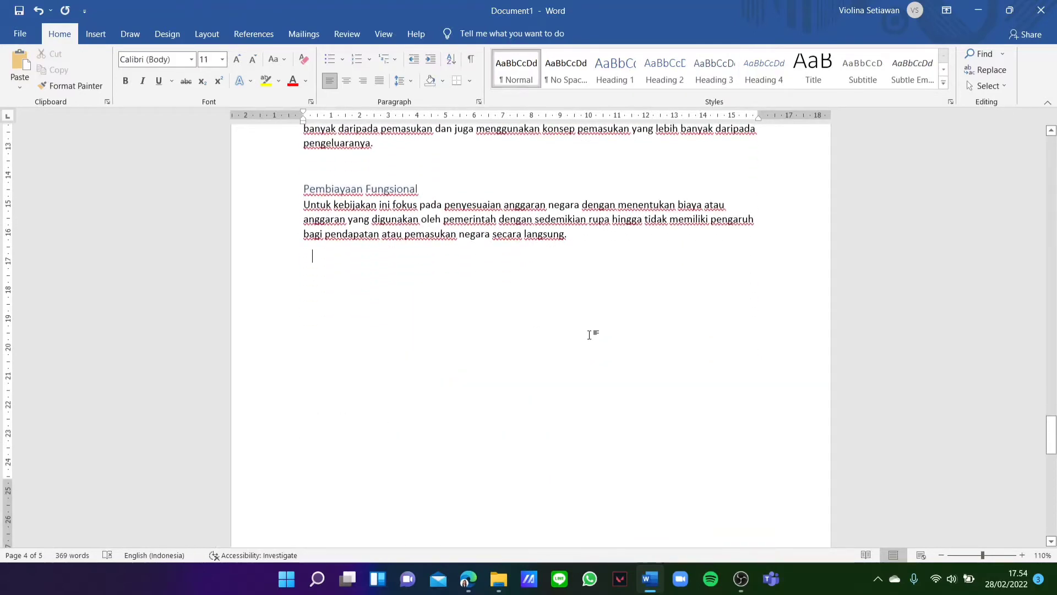
scroll(555, 309, down, 5)
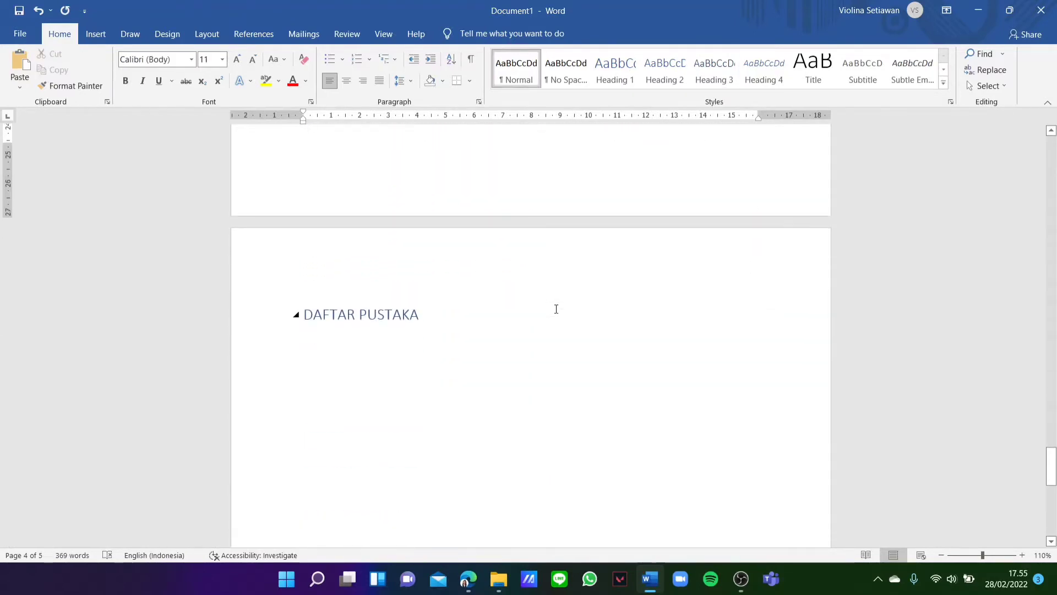
scroll(555, 309, up, 10)
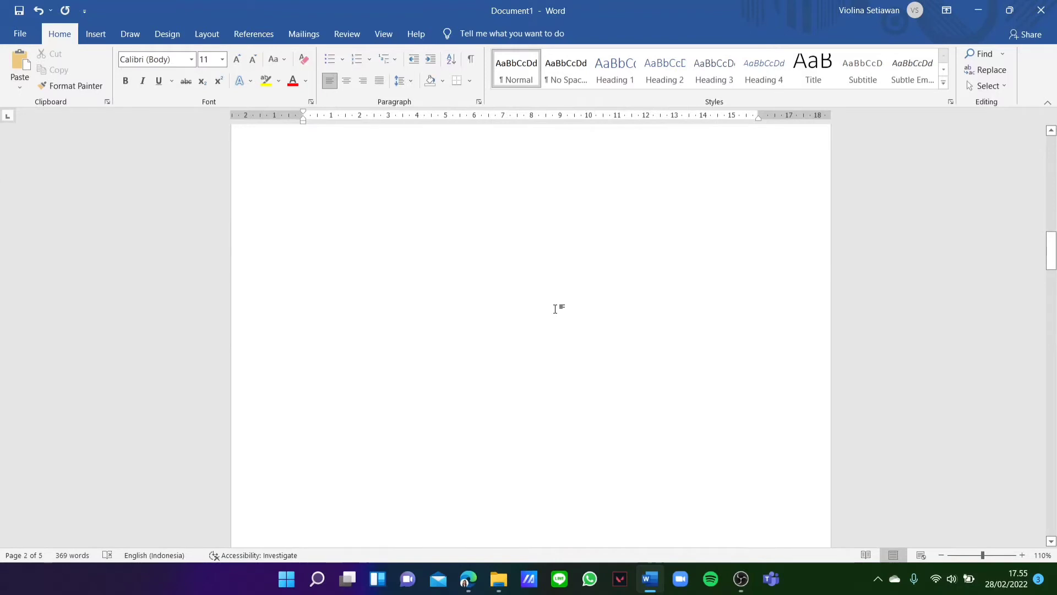
scroll(555, 309, up, 10)
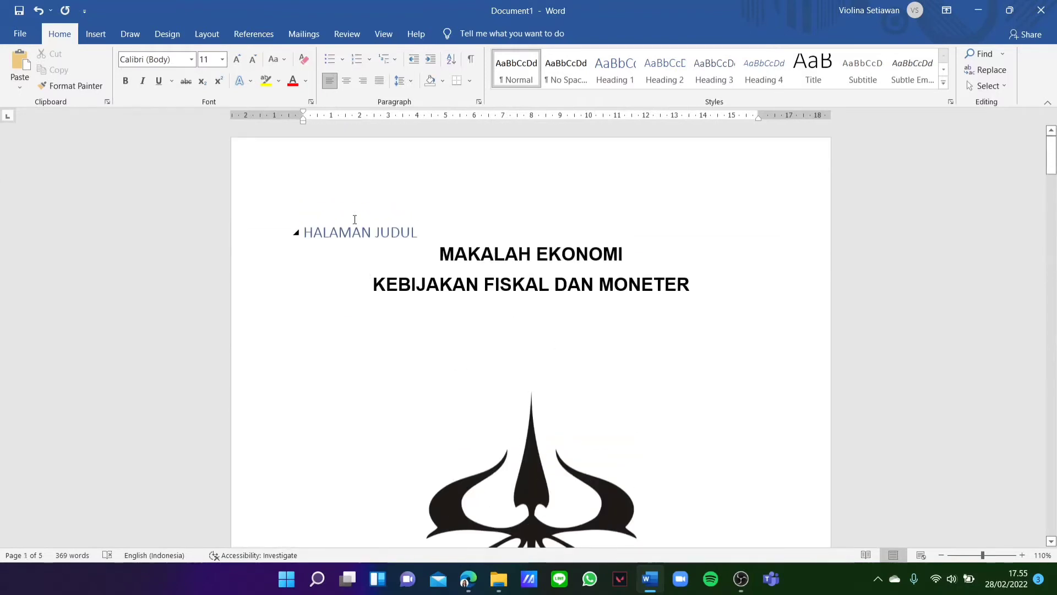
click(352, 233)
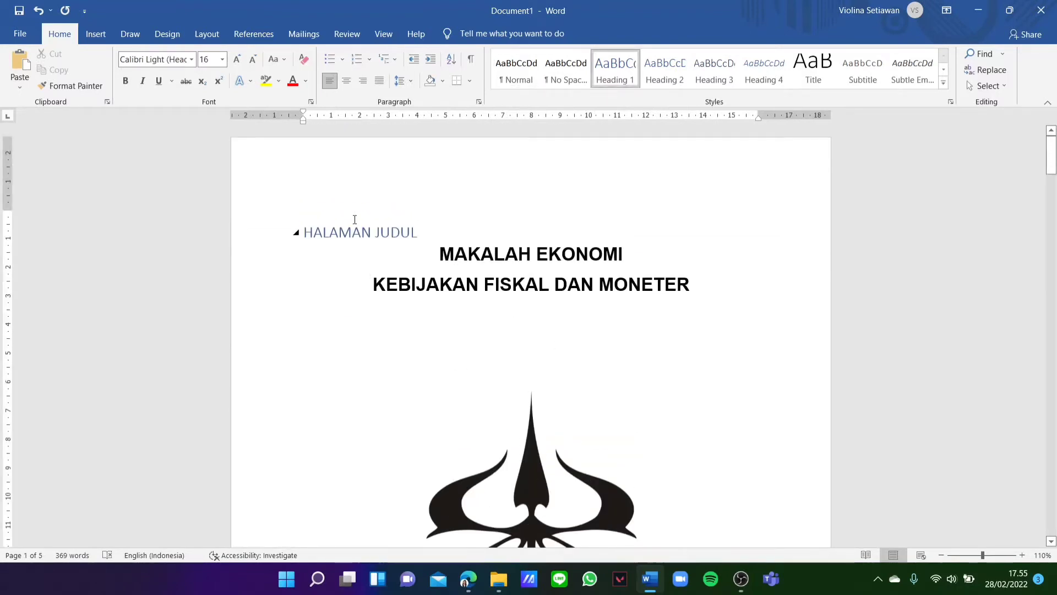
scroll(585, 303, down, 10)
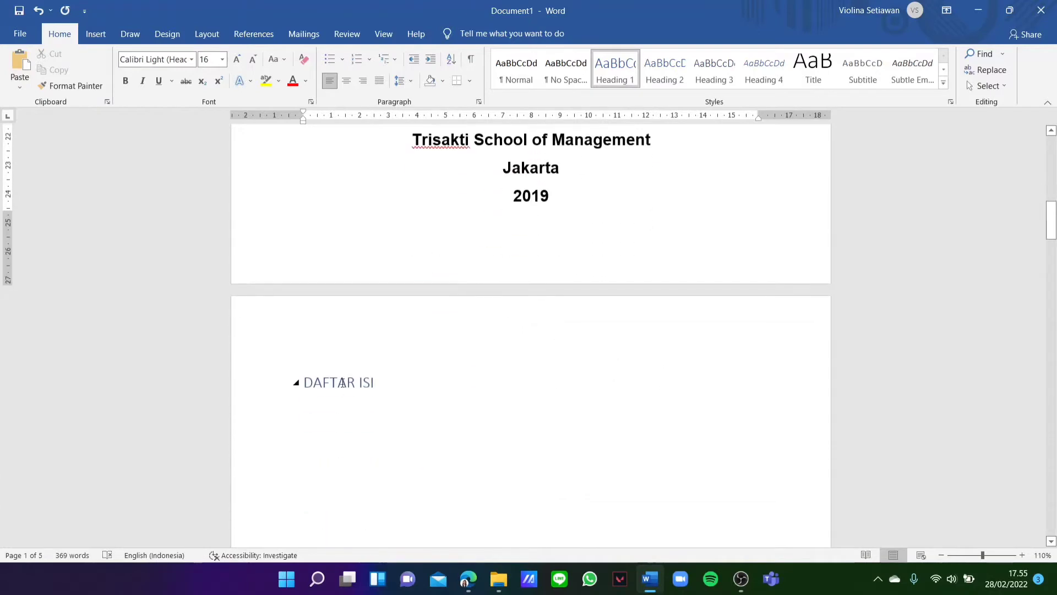
scroll(590, 330, up, 10)
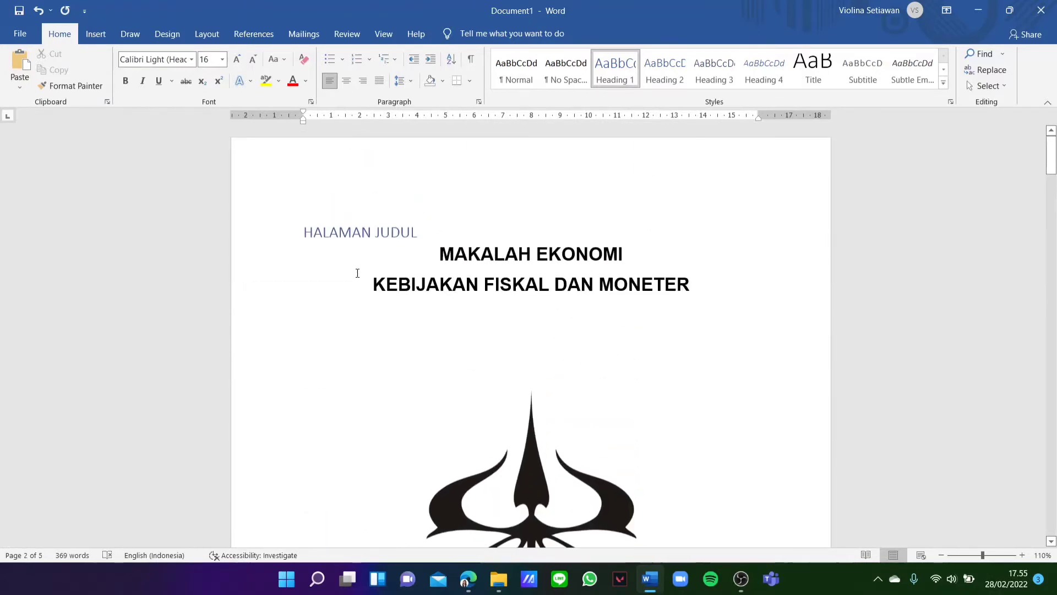
click(353, 232)
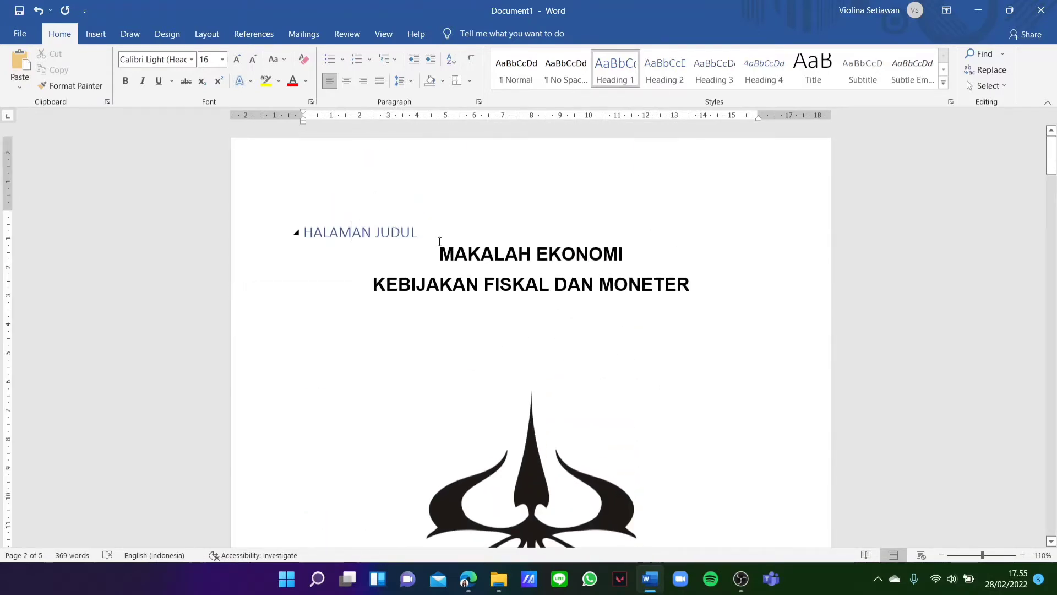
Step: Modify the Heading 1 style's font to Arial, Bold, with black text
right_click(632, 61)
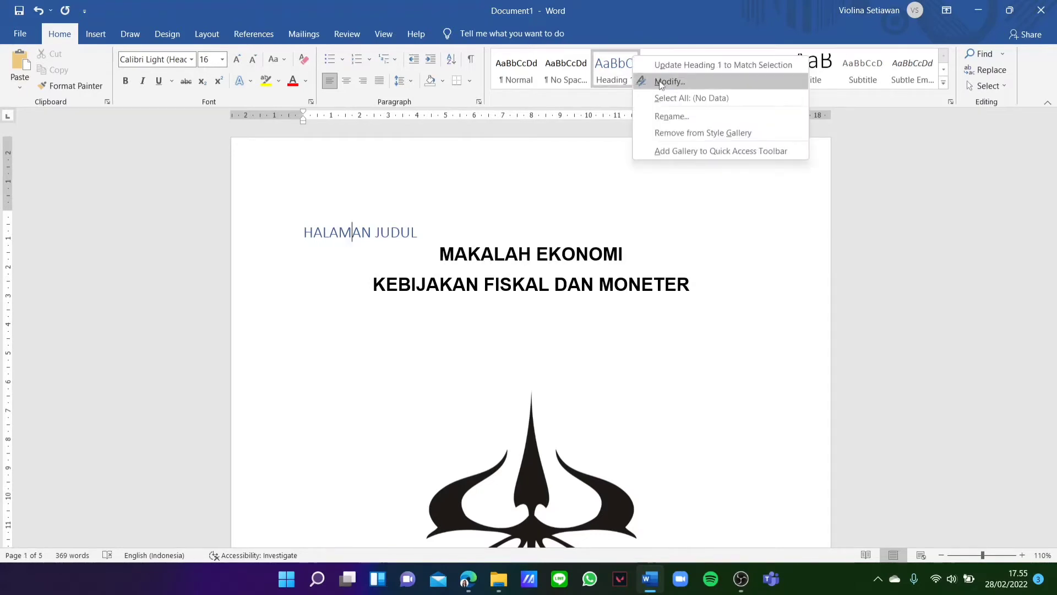
click(660, 82)
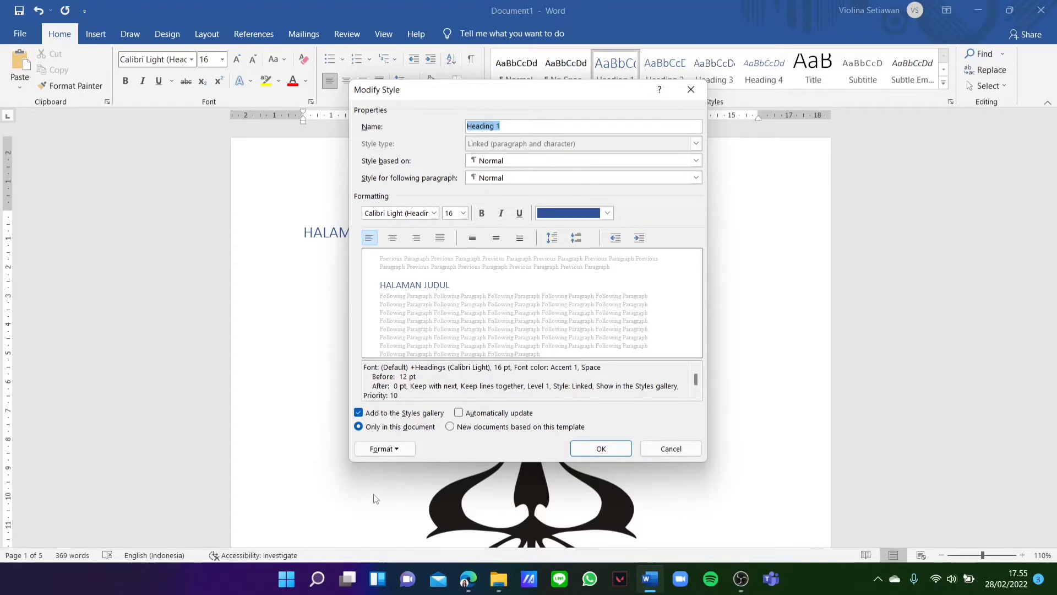
click(384, 449)
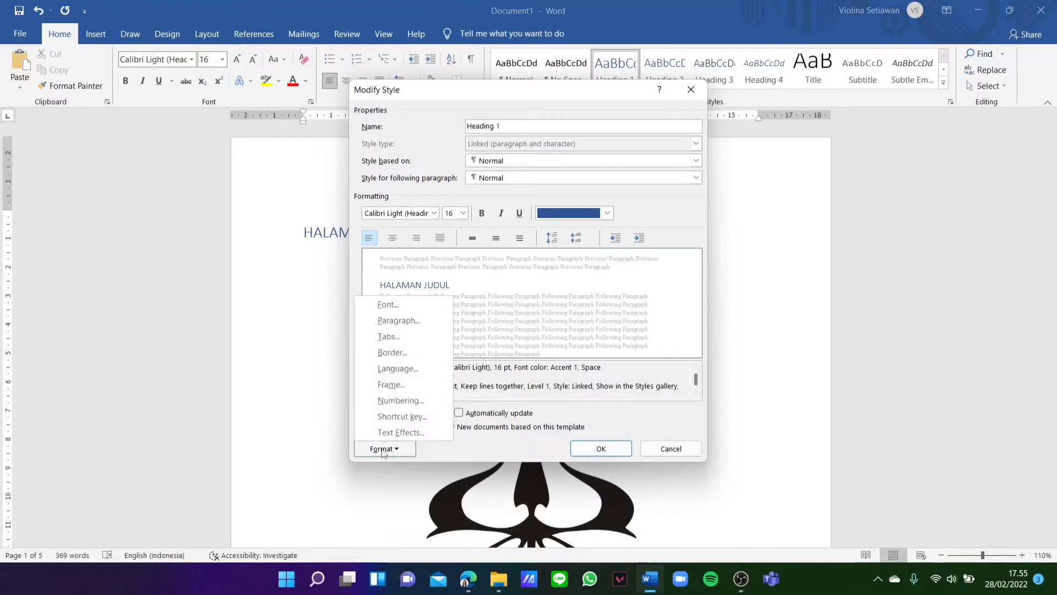
click(389, 305)
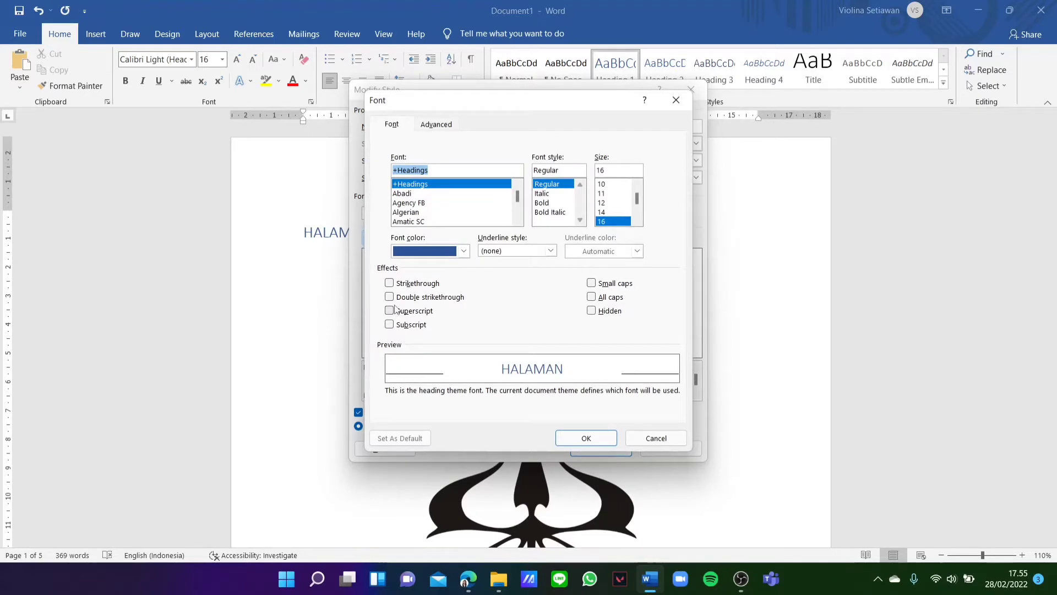
text(a)
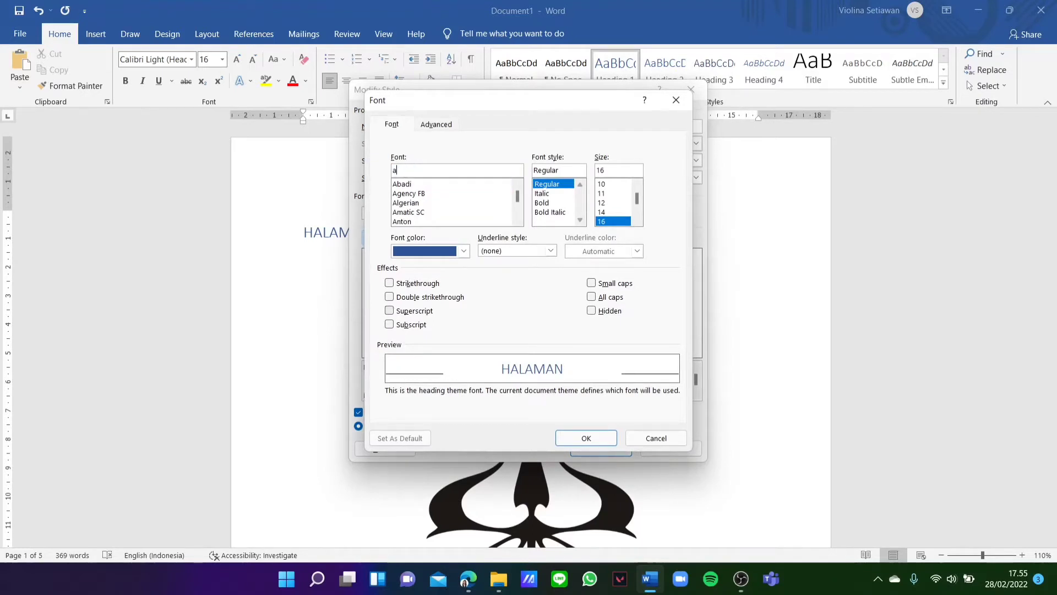
text(rial)
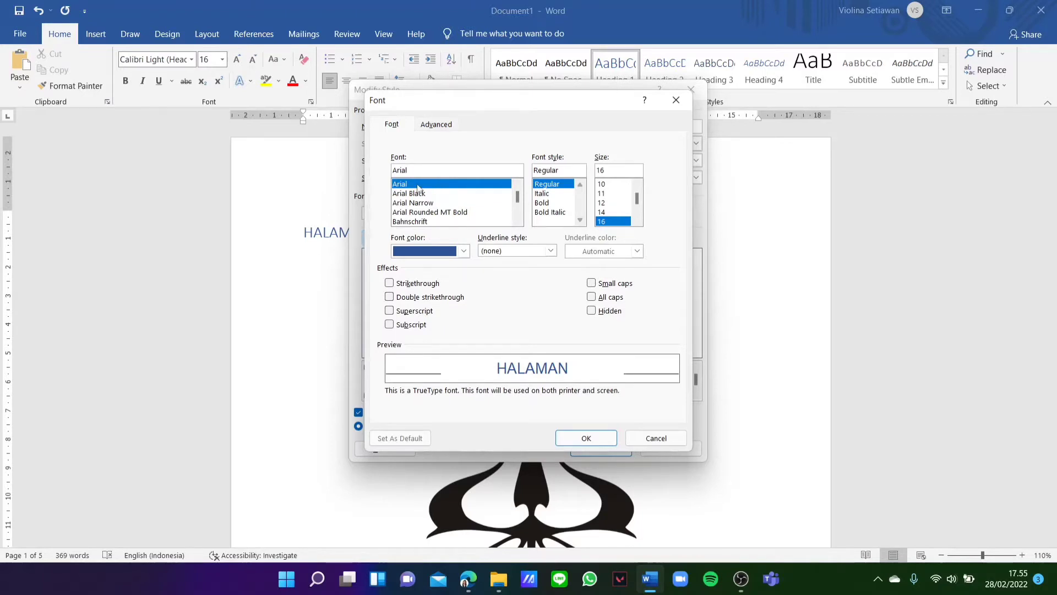
click(555, 203)
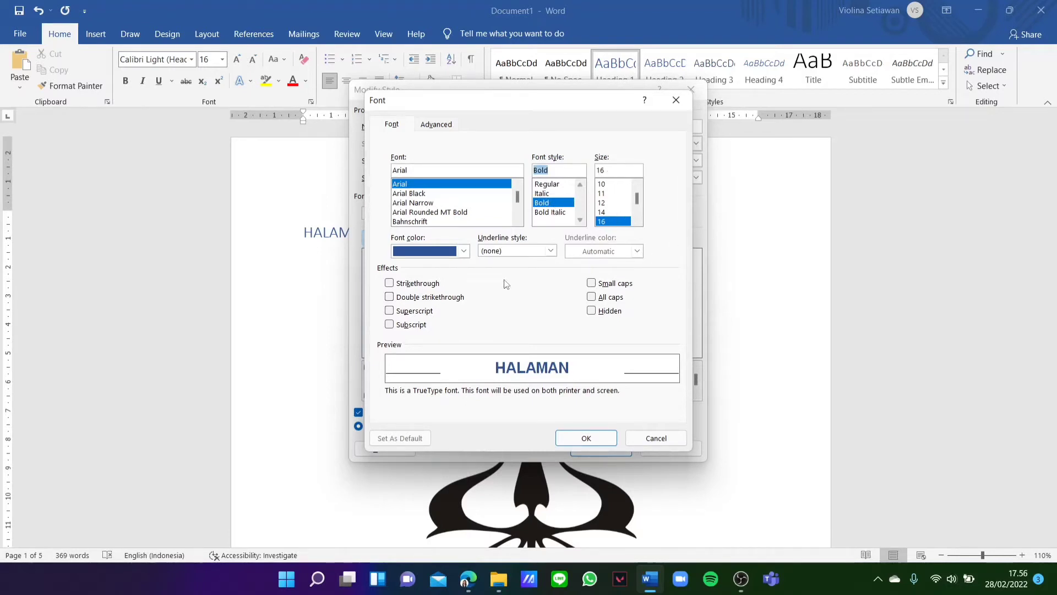
click(463, 251)
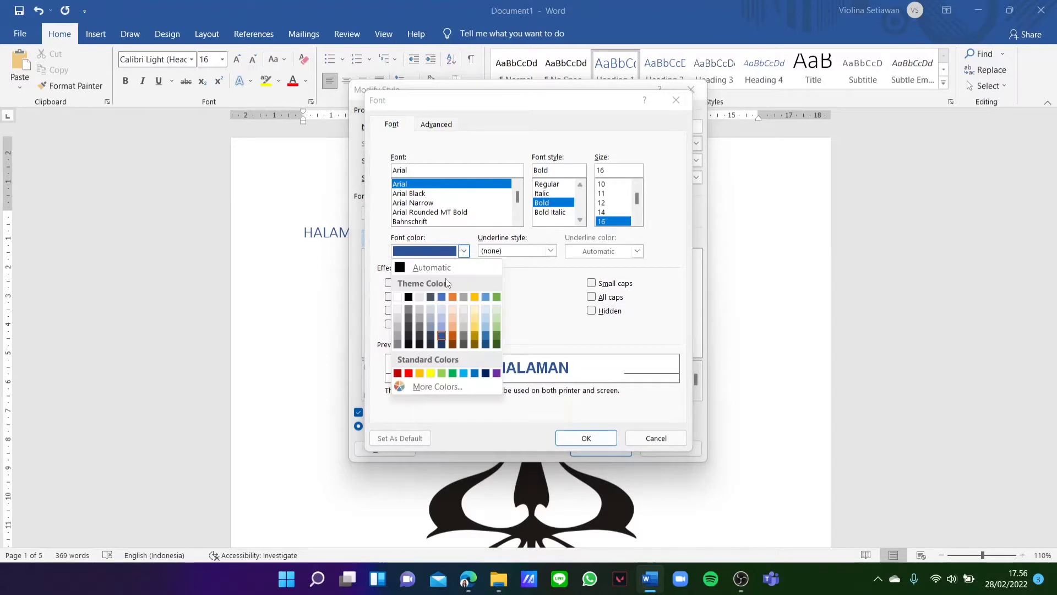
click(408, 298)
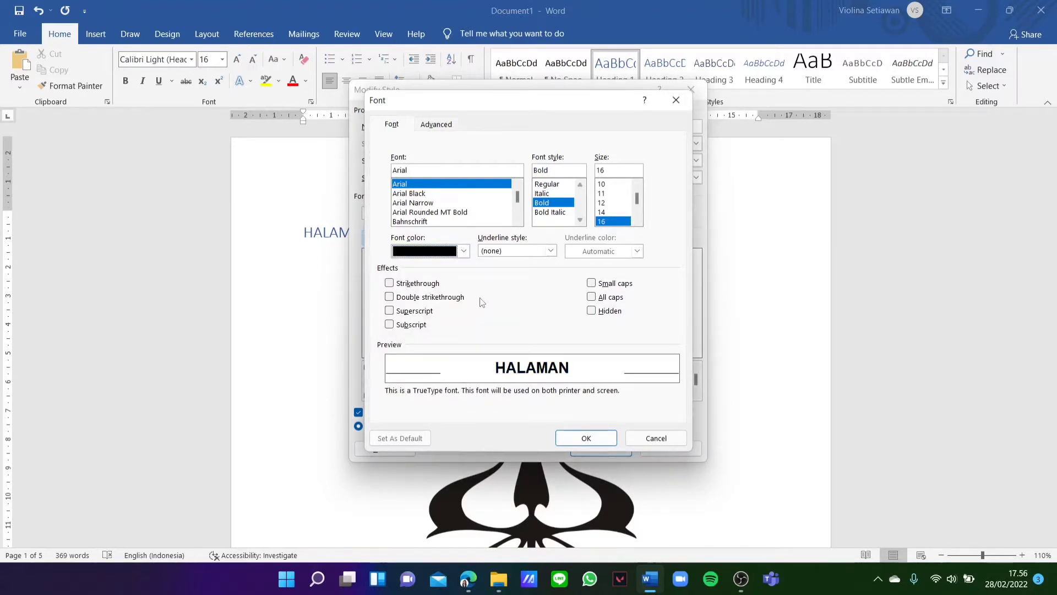
click(588, 438)
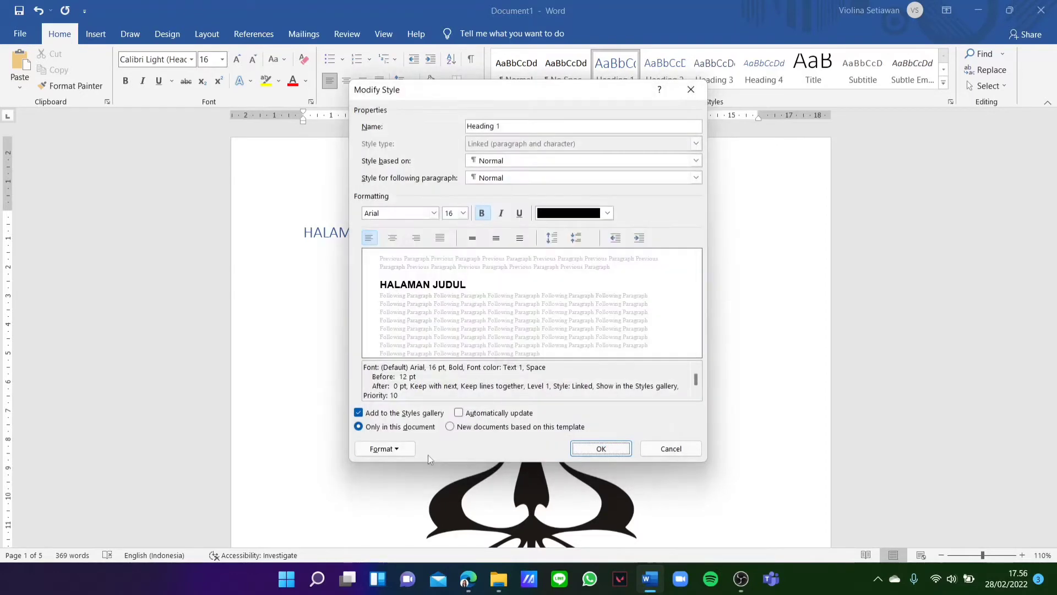
Step: Set the Heading 1 style's paragraph spacing to 0 pt before and its line spacing to Single
click(385, 448)
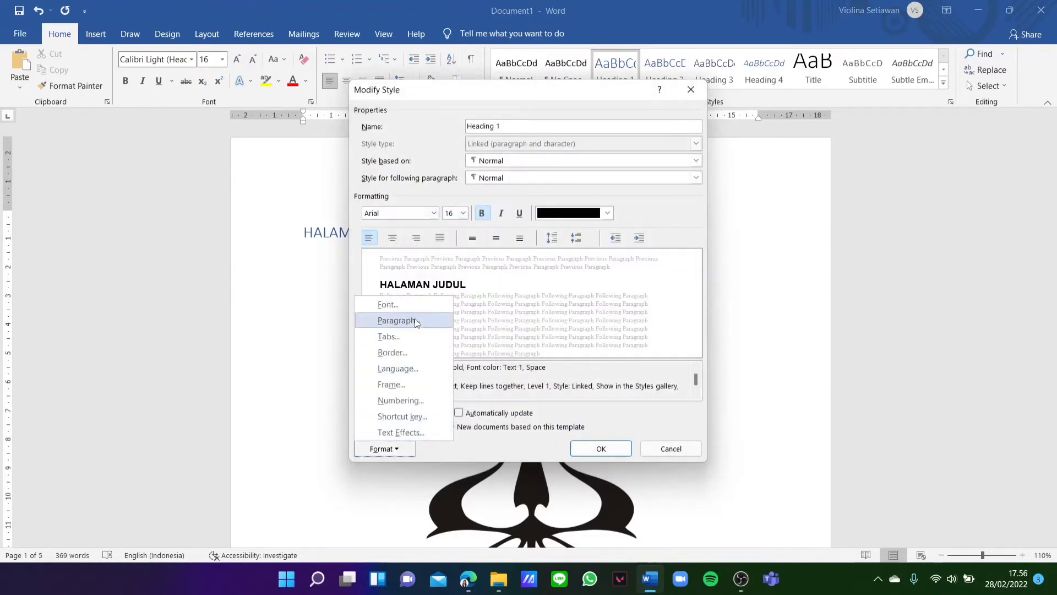
click(418, 324)
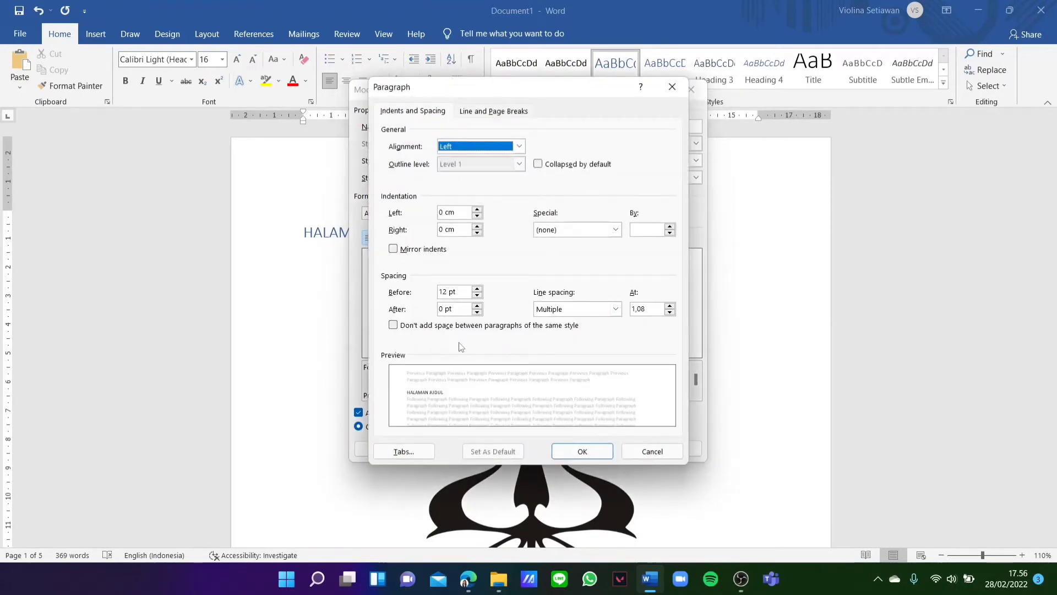
double_click(477, 296)
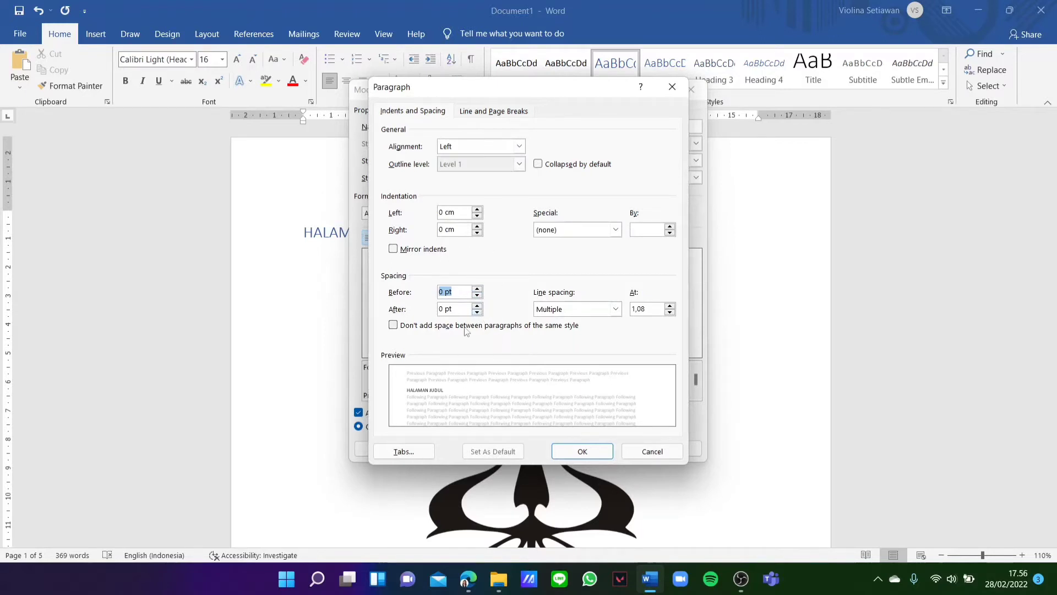
click(616, 309)
click(601, 327)
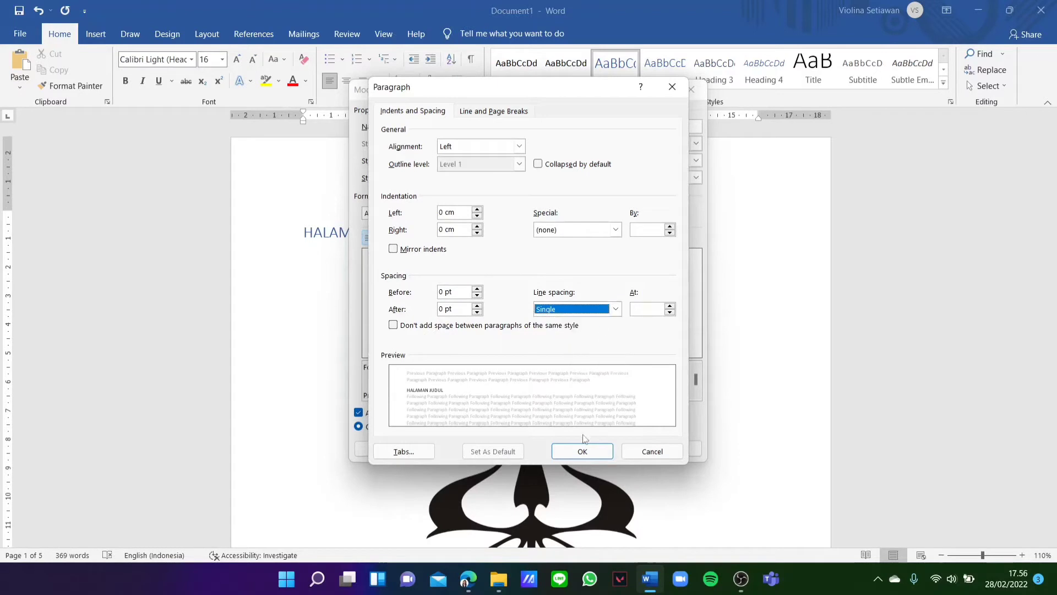
click(583, 453)
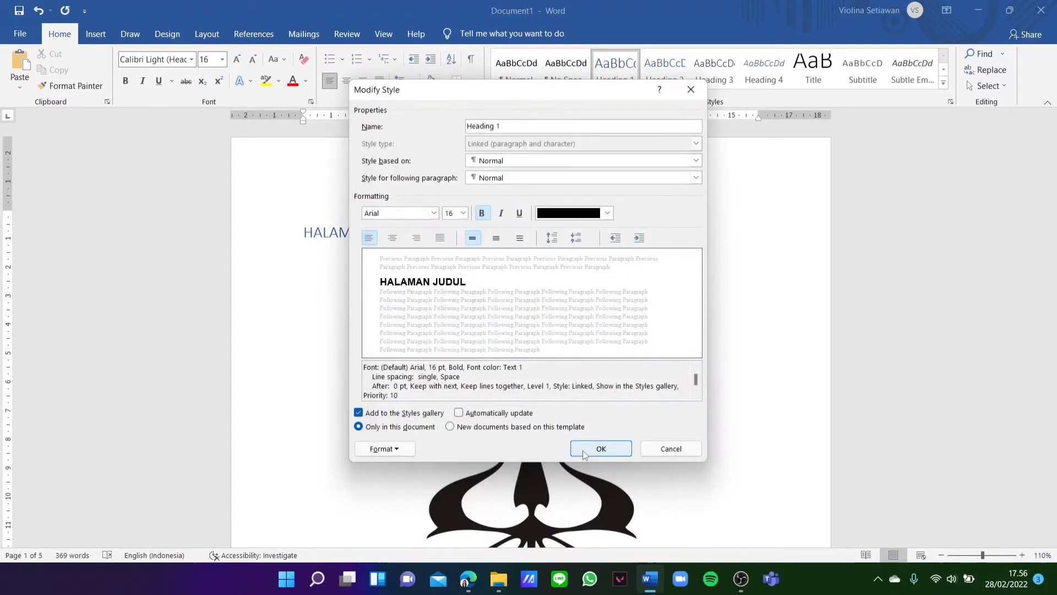
Step: Set the Heading 1 style's paragraph alignment to Centered
click(403, 450)
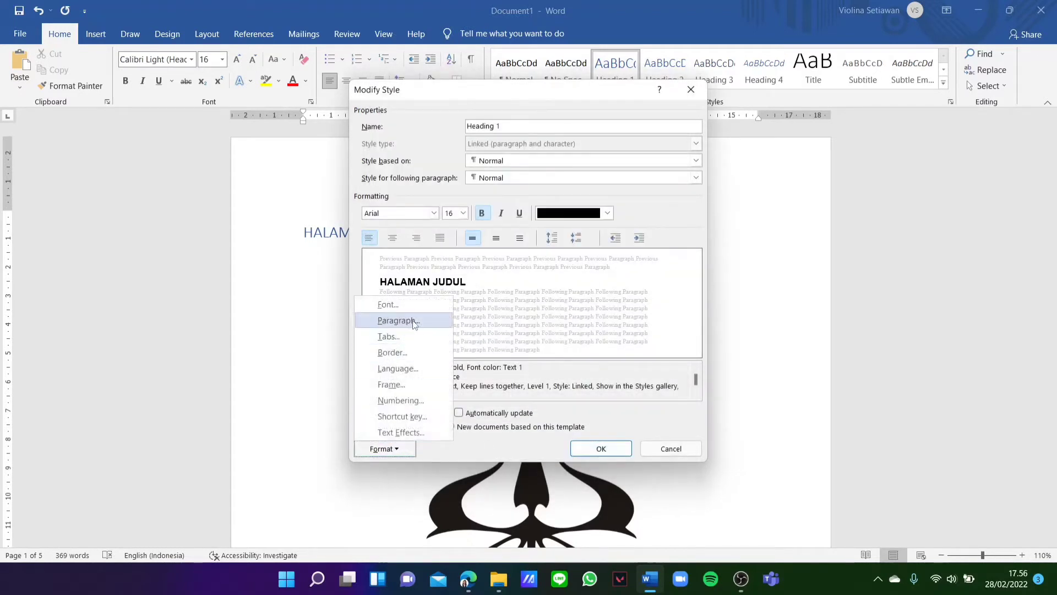
click(394, 322)
click(519, 146)
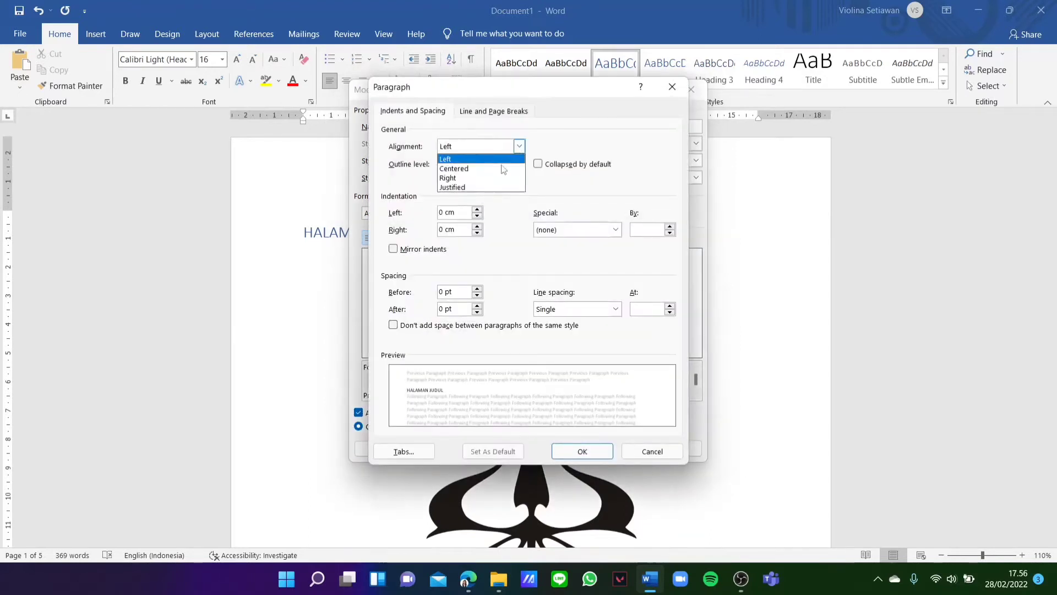
click(498, 165)
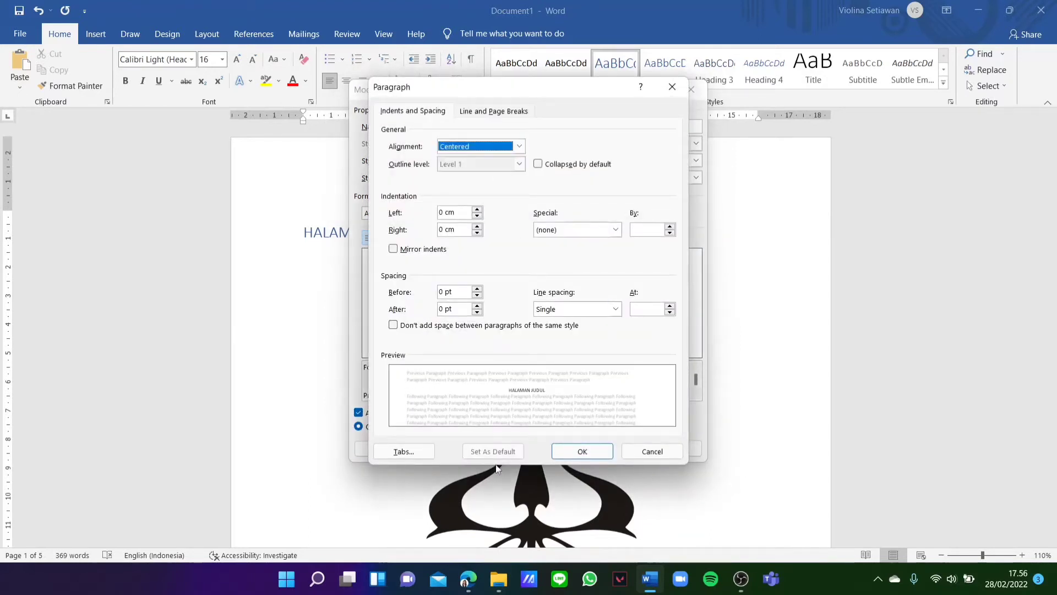
click(570, 451)
Step: Give the Heading 1 style a lighter blue Accent 1 shading fill and apply the modified style
click(381, 450)
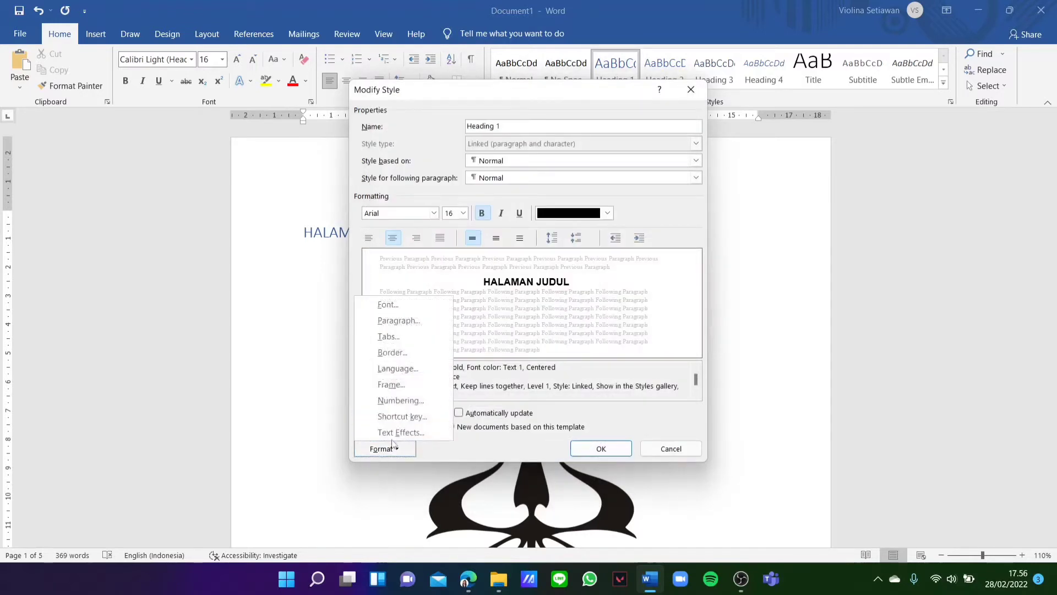
click(411, 352)
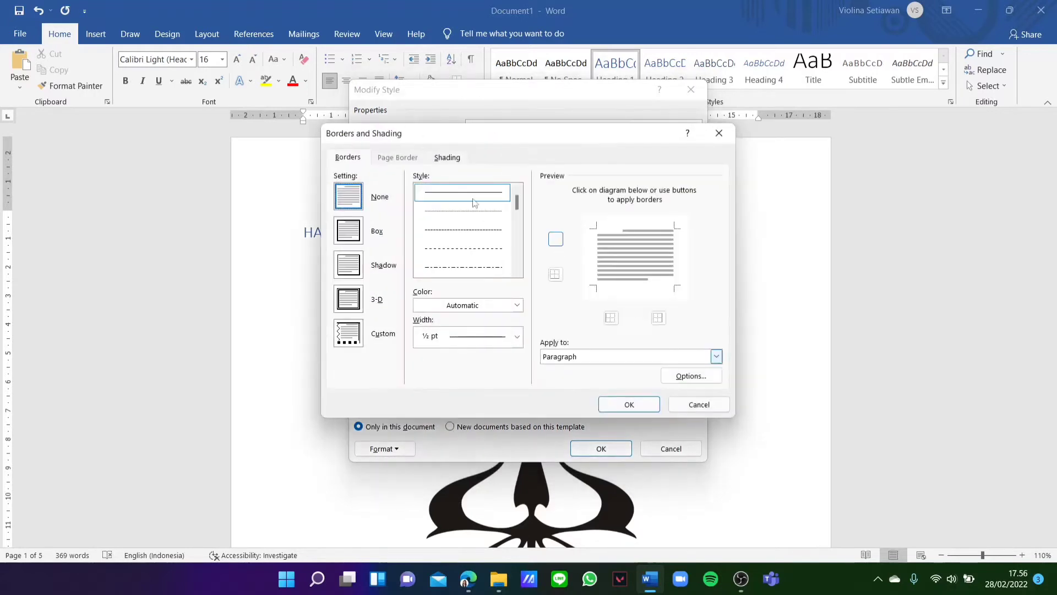
click(447, 157)
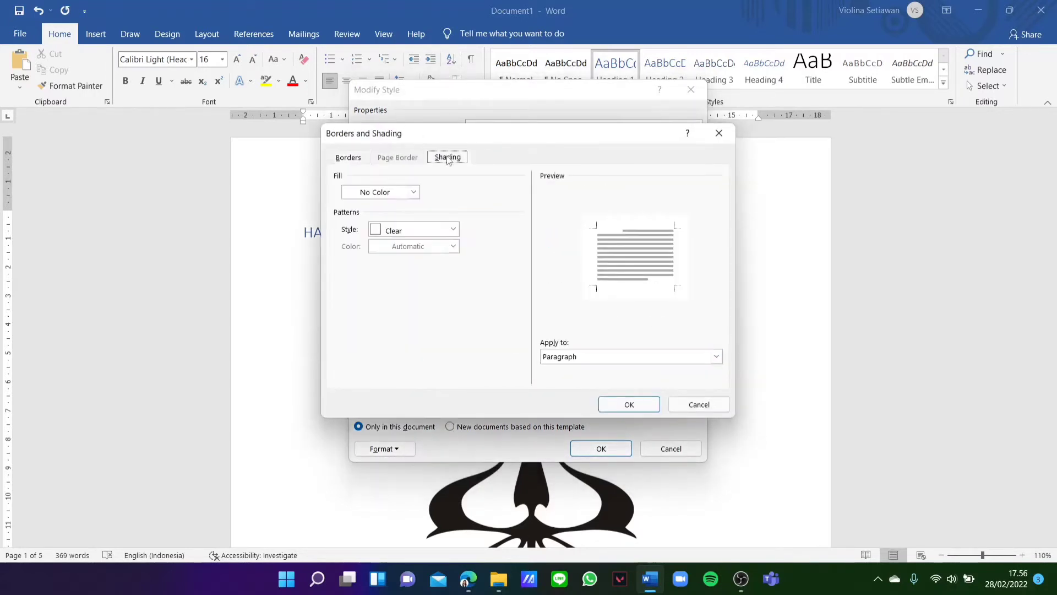
click(435, 230)
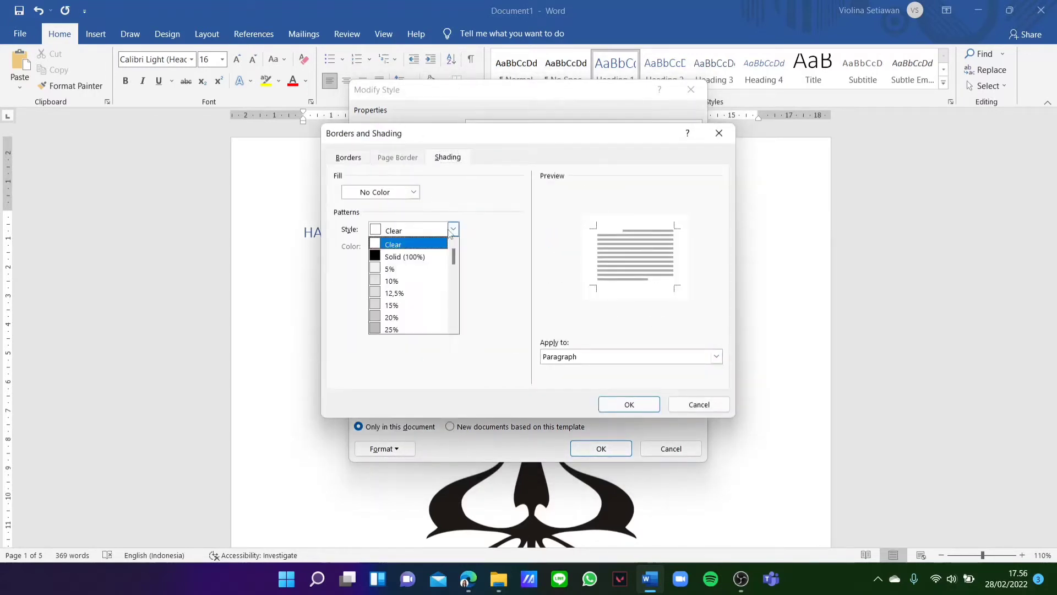
click(435, 231)
click(413, 192)
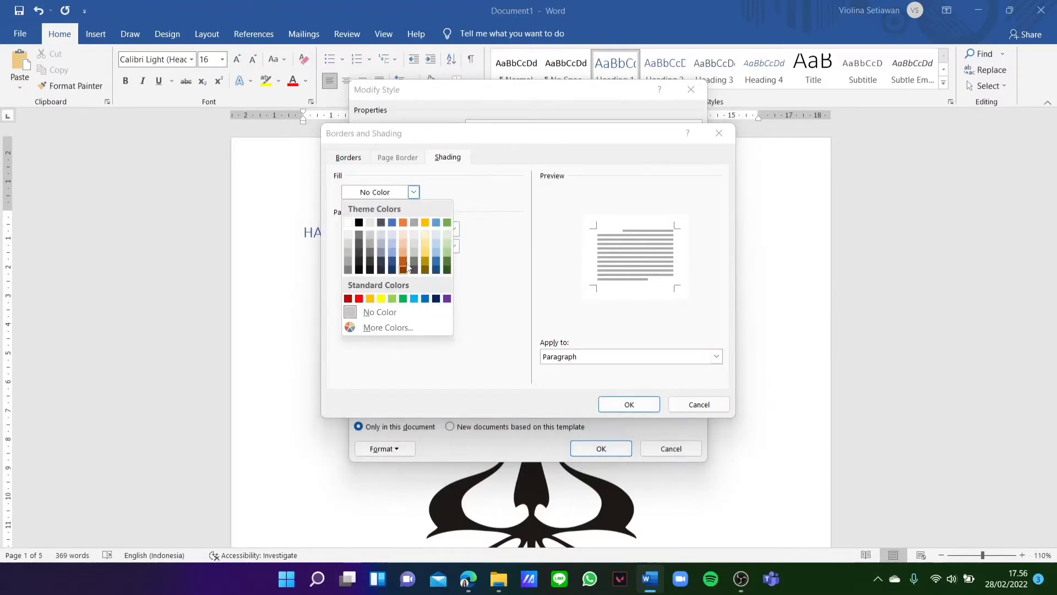
click(393, 254)
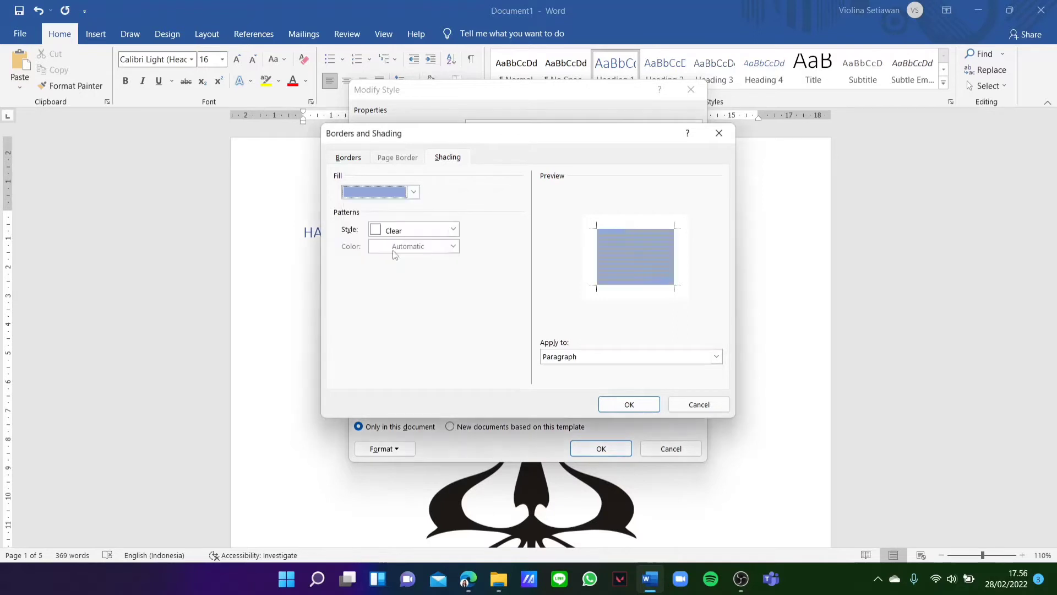
click(630, 410)
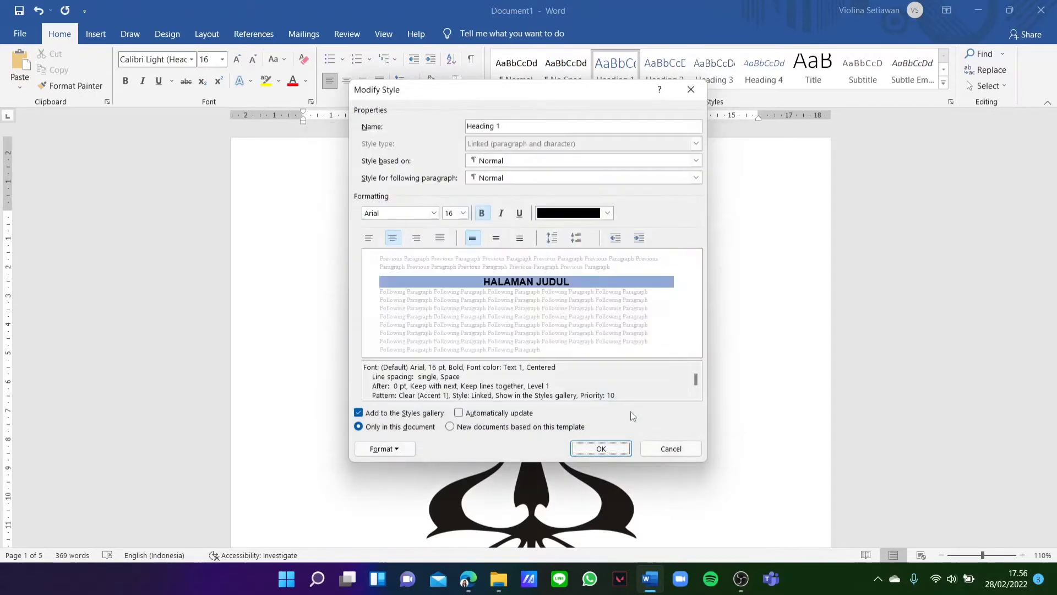
click(624, 451)
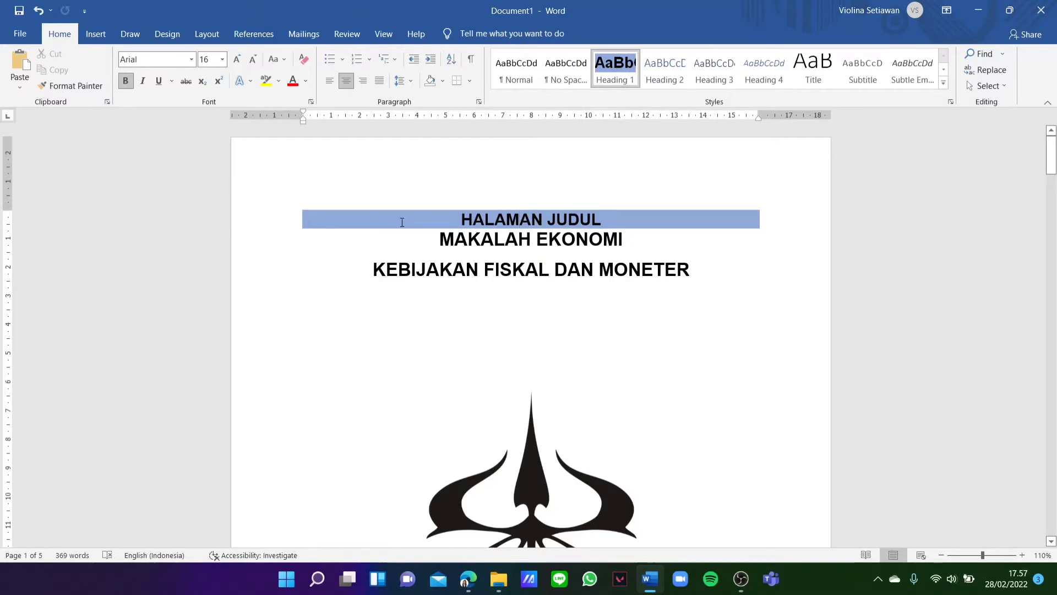
Step: Review the restyled Heading 1 titles from the title page through DAFTAR ISI and BAB I
scroll(853, 300, down, 10)
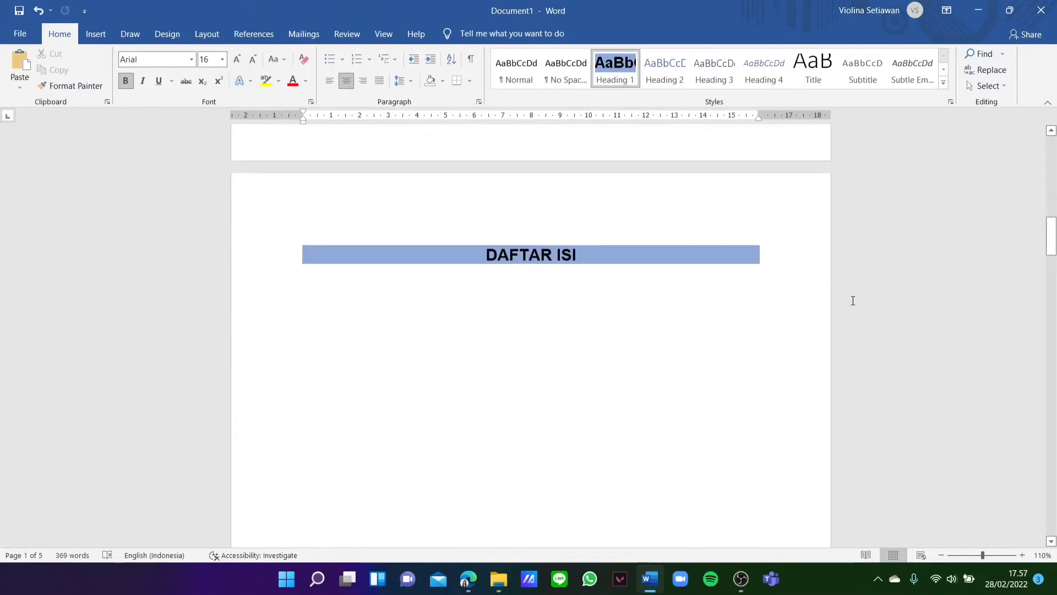
click(573, 213)
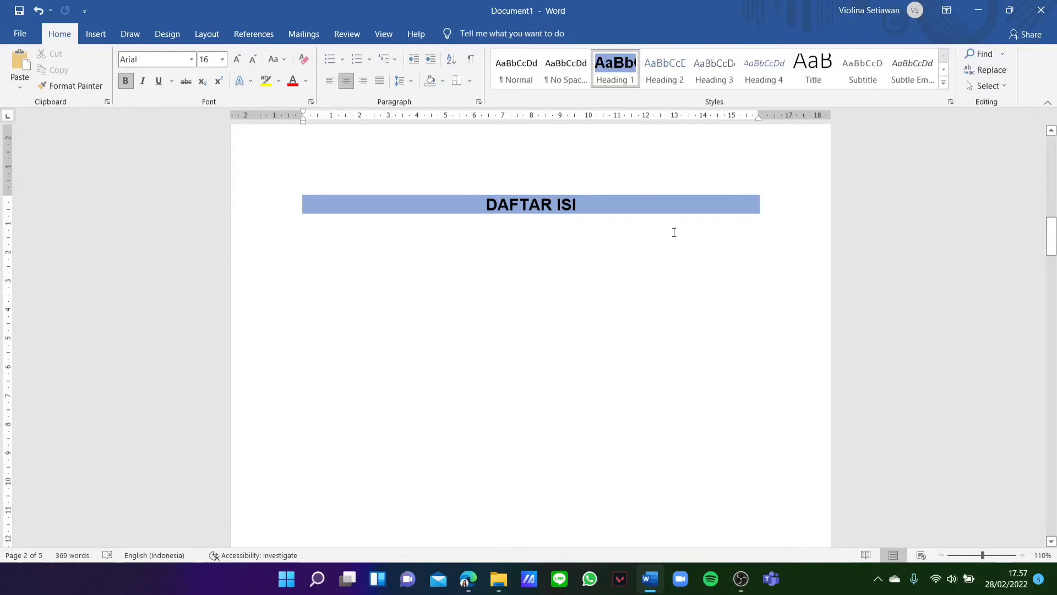
scroll(674, 232, up, 2)
click(528, 309)
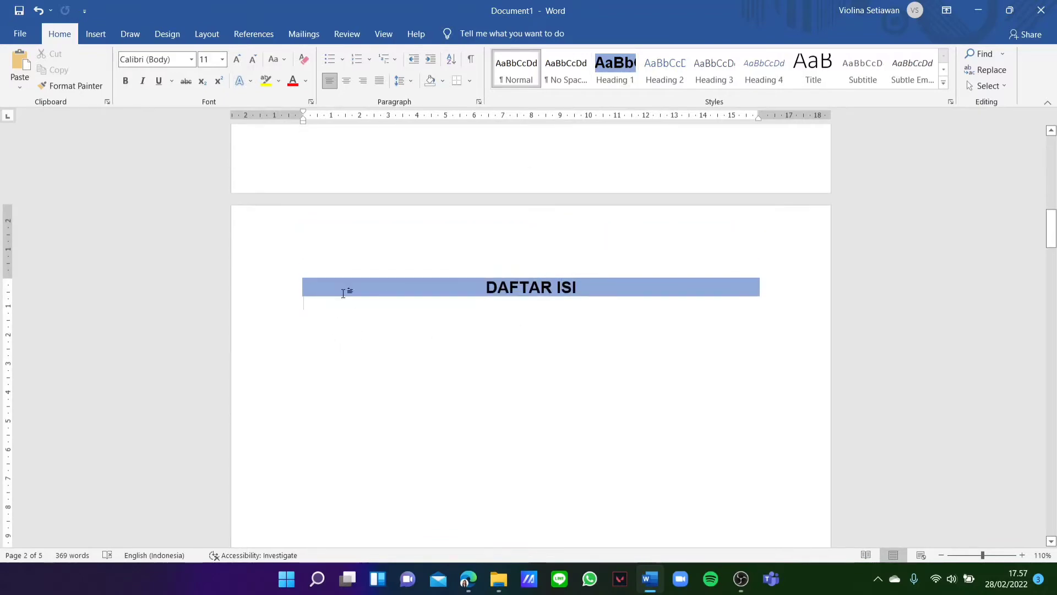
scroll(644, 333, down, 15)
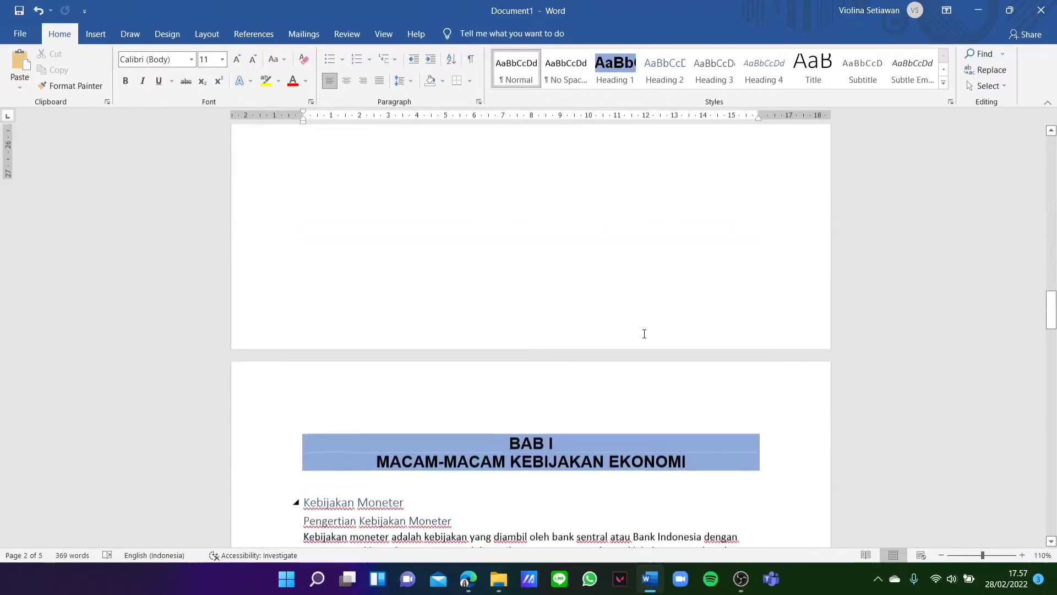
scroll(644, 334, down, 14)
scroll(466, 253, up, 7)
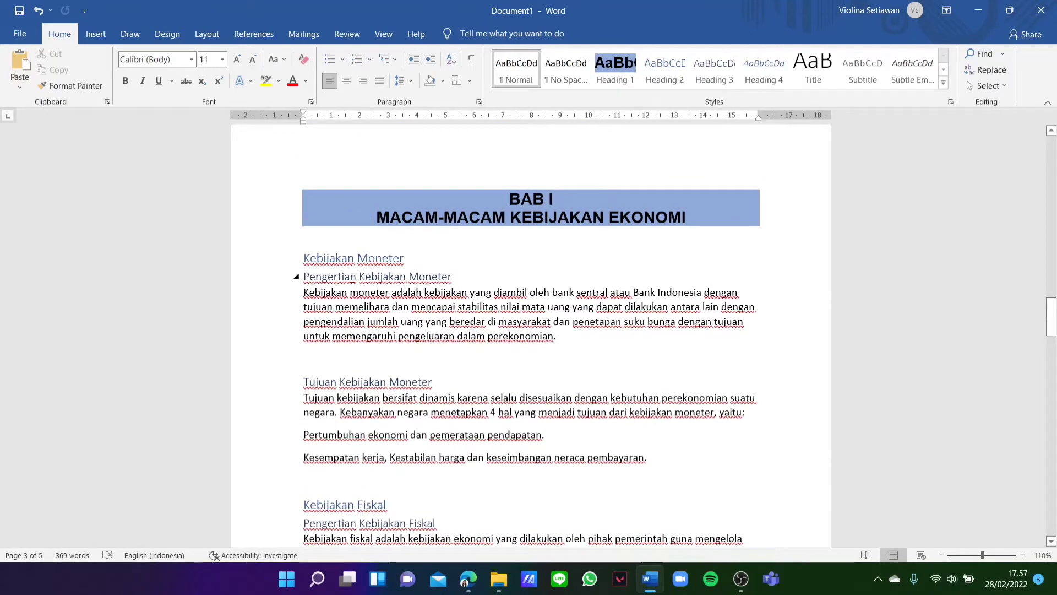
Step: Modify the Heading 2 style's font to Arial, Bold, size 14
click(362, 260)
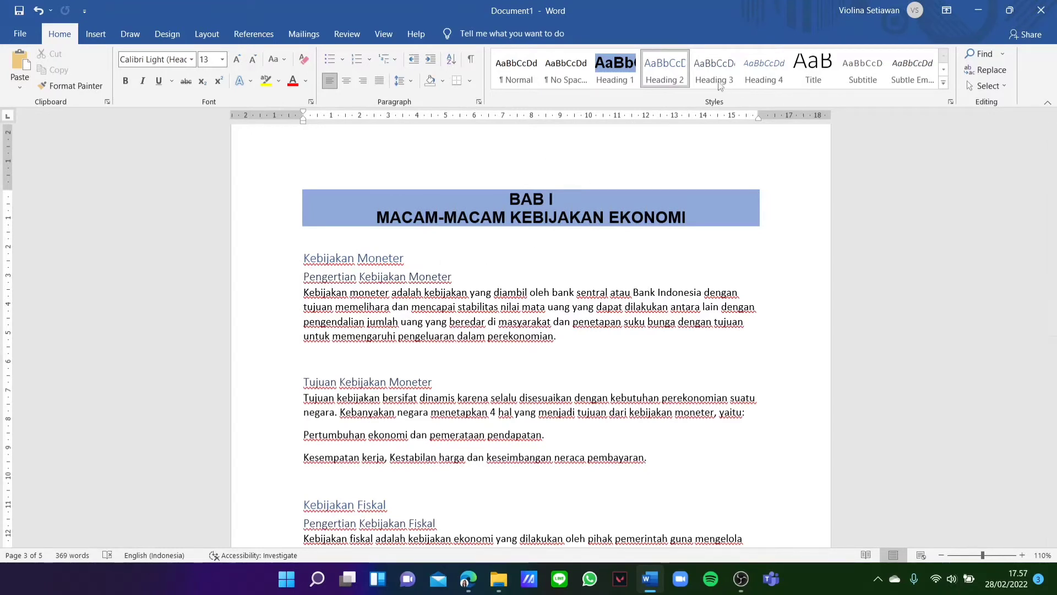
right_click(676, 70)
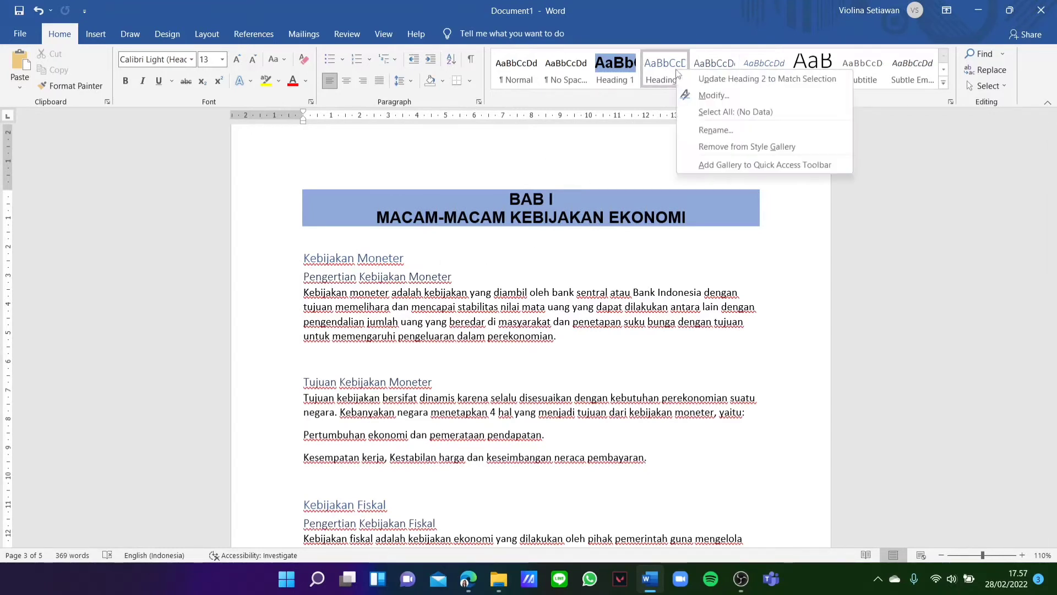
click(701, 95)
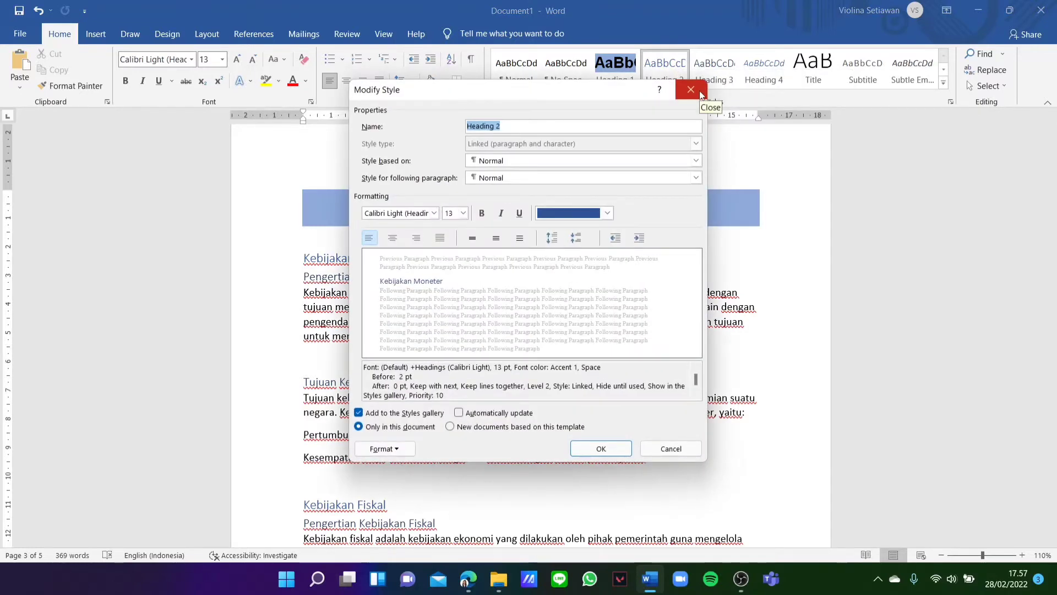
click(395, 450)
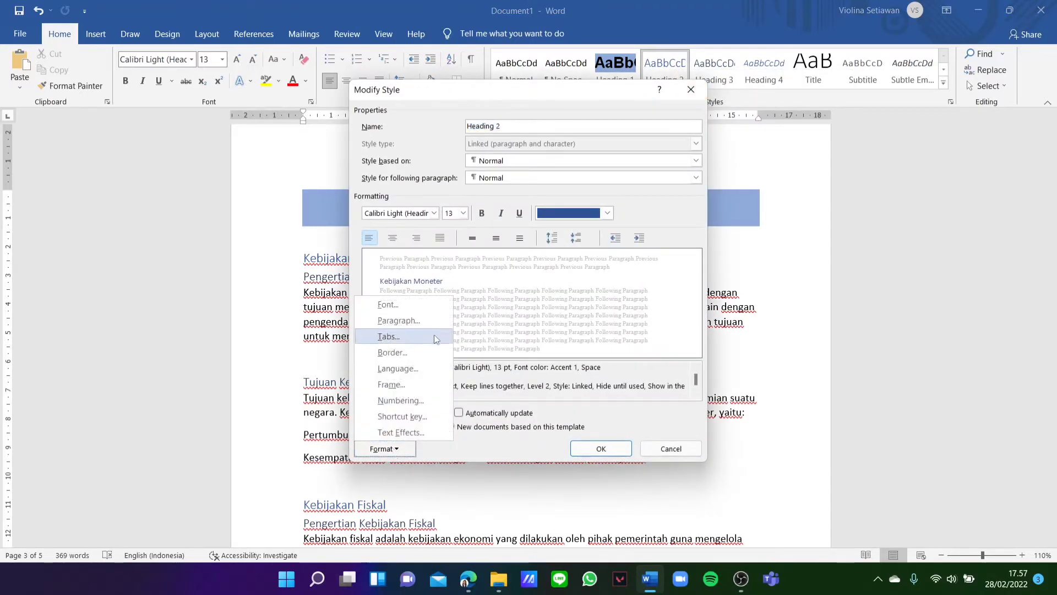
click(406, 305)
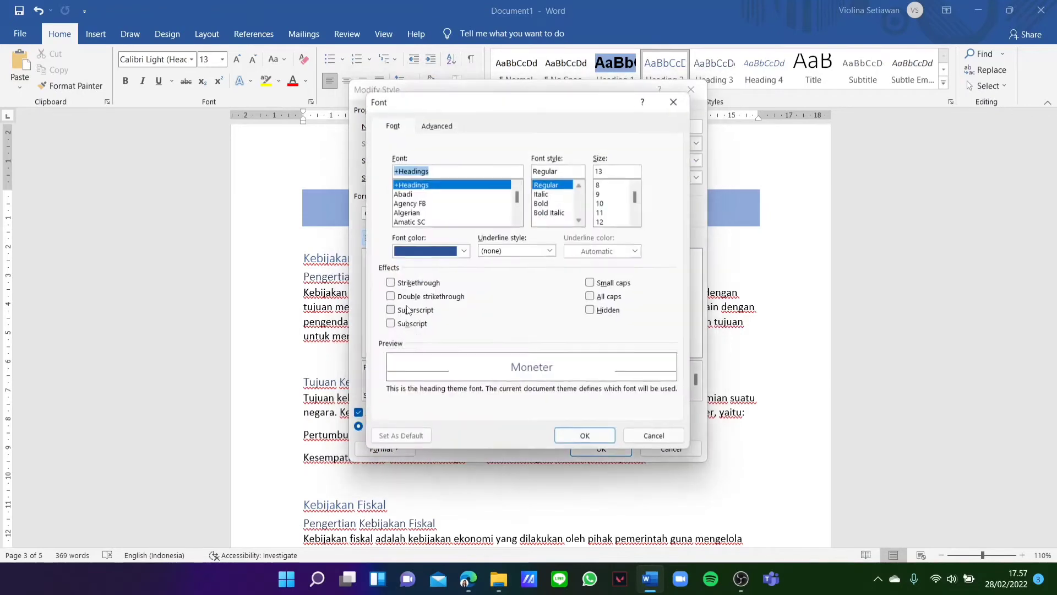
text(arial)
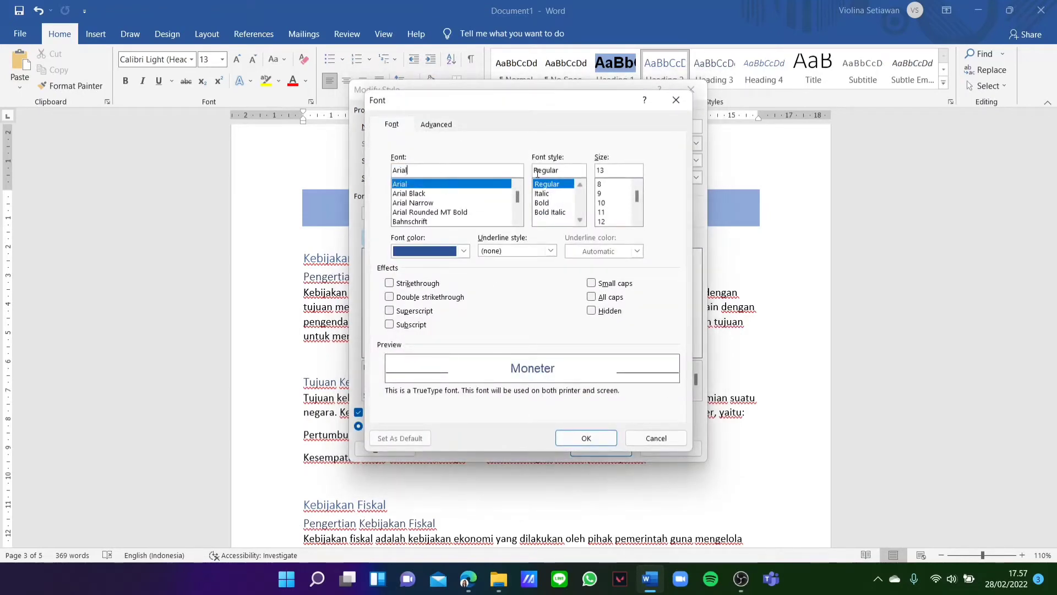
click(548, 204)
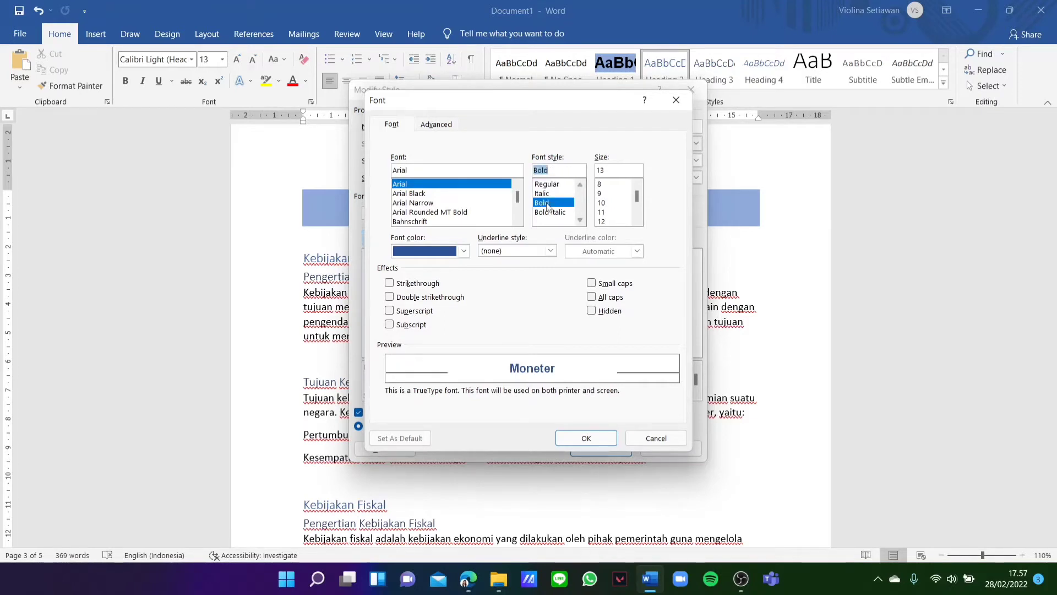
scroll(619, 223, down, 1)
click(619, 222)
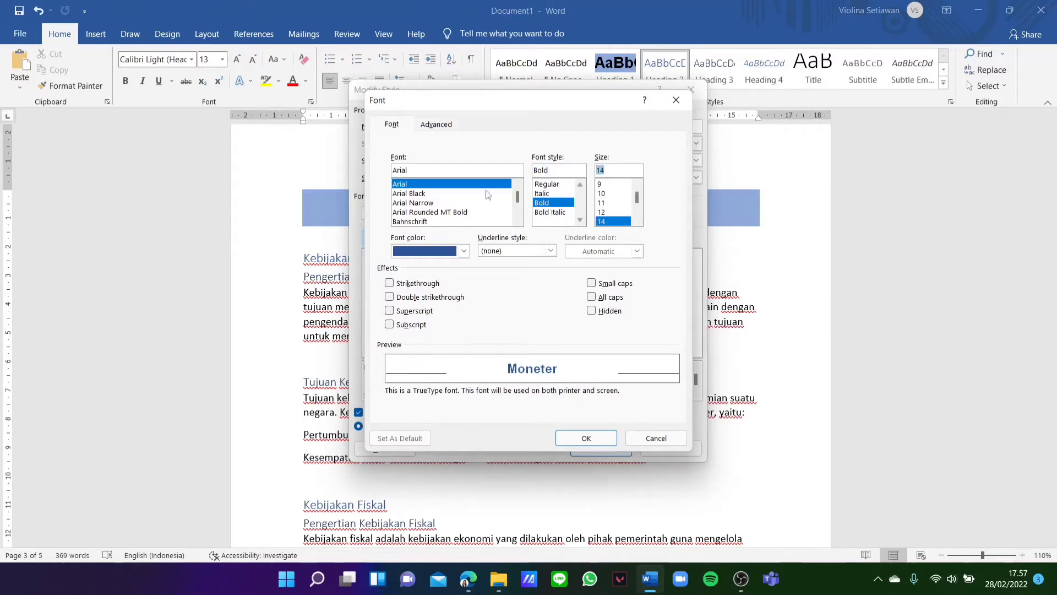
Step: Give the Heading 2 style a custom light brown font color, RGB 171, 129, 79 (#AB814F)
click(464, 250)
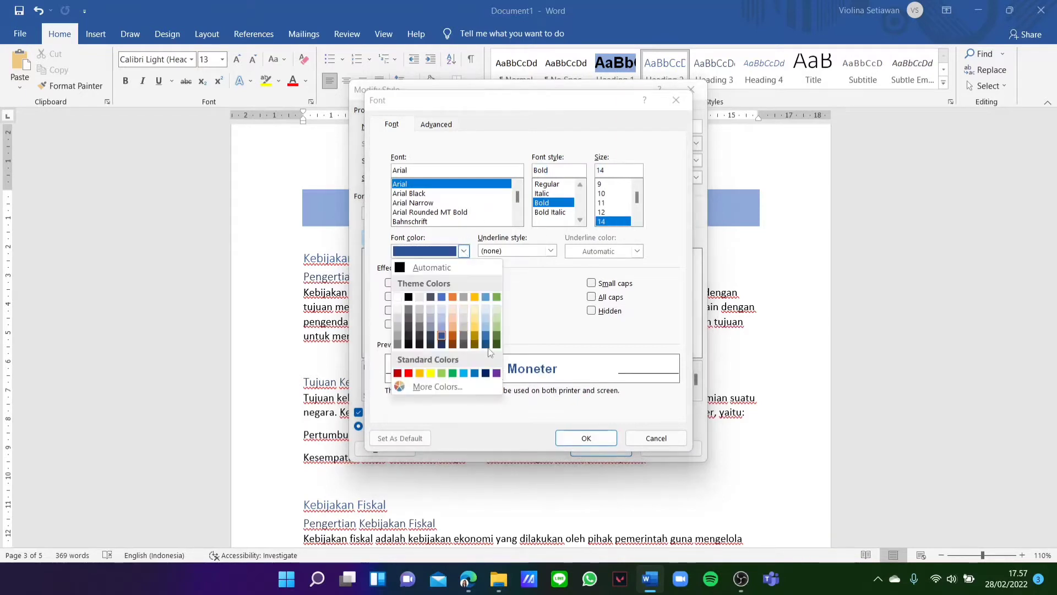
click(435, 386)
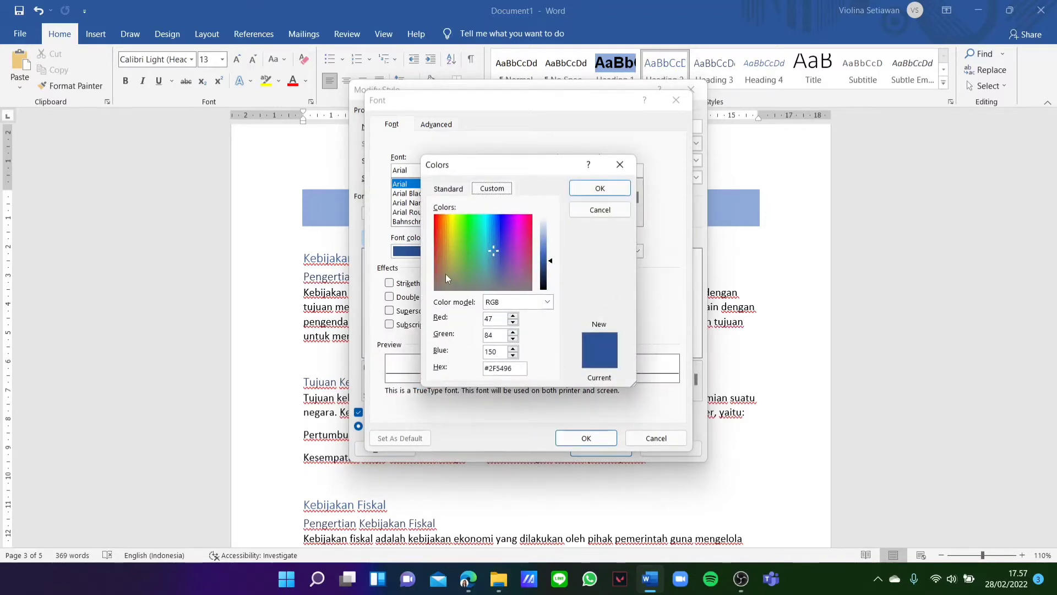
drag(445, 273, 442, 262)
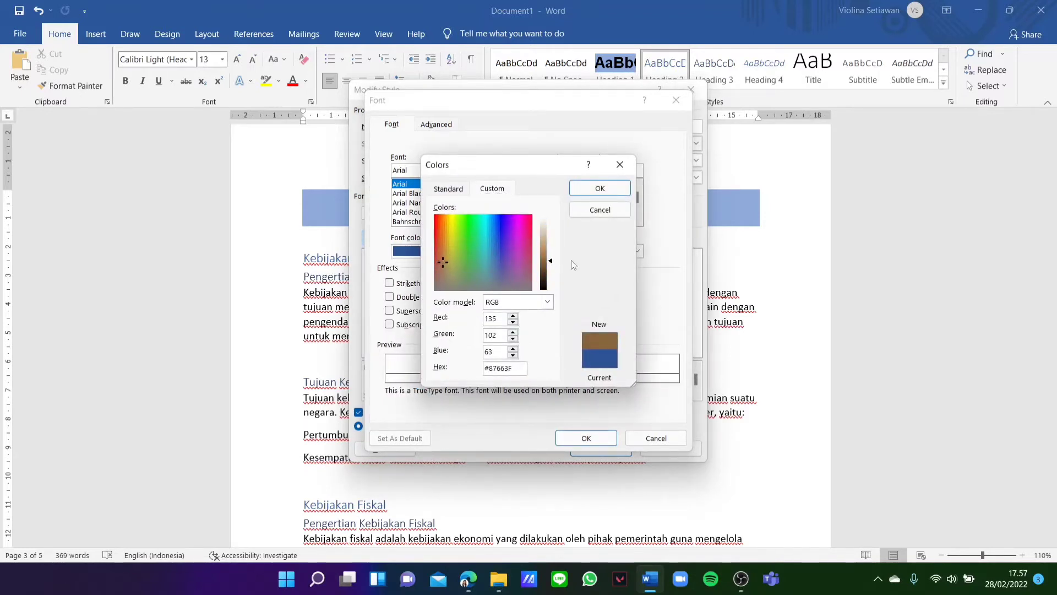
drag(551, 260, 551, 258)
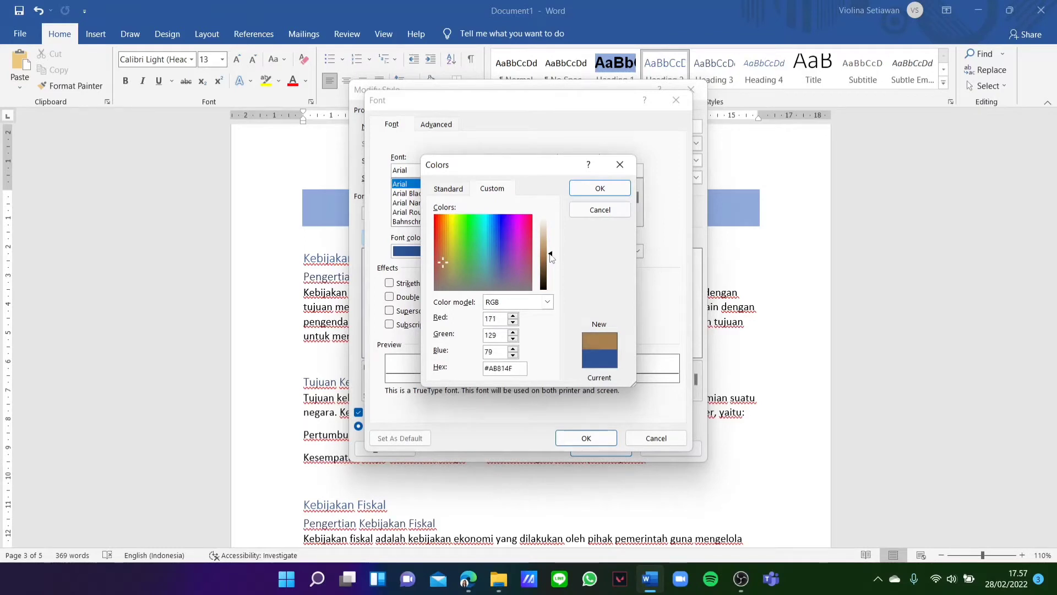
click(600, 188)
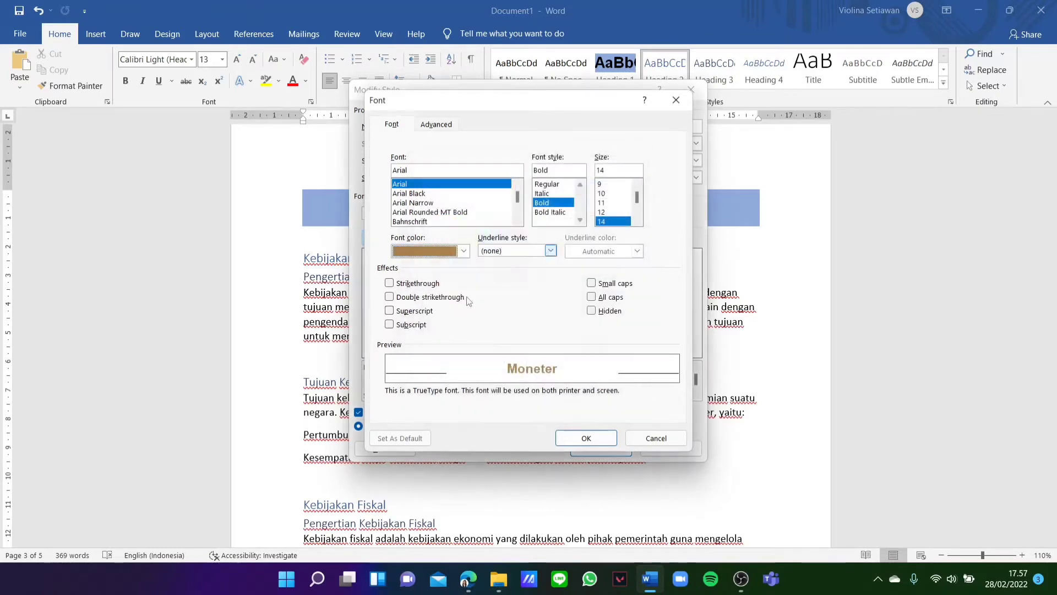
click(577, 441)
Step: Set the Heading 2 style's paragraph spacing to 0 pt before and its line spacing to 1,5 lines
click(389, 449)
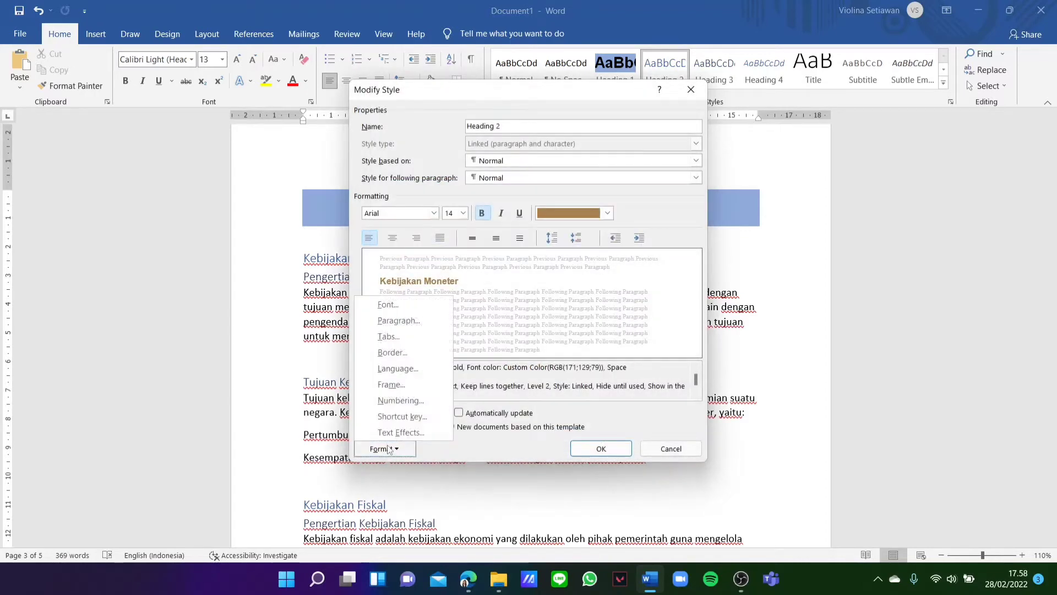
click(399, 325)
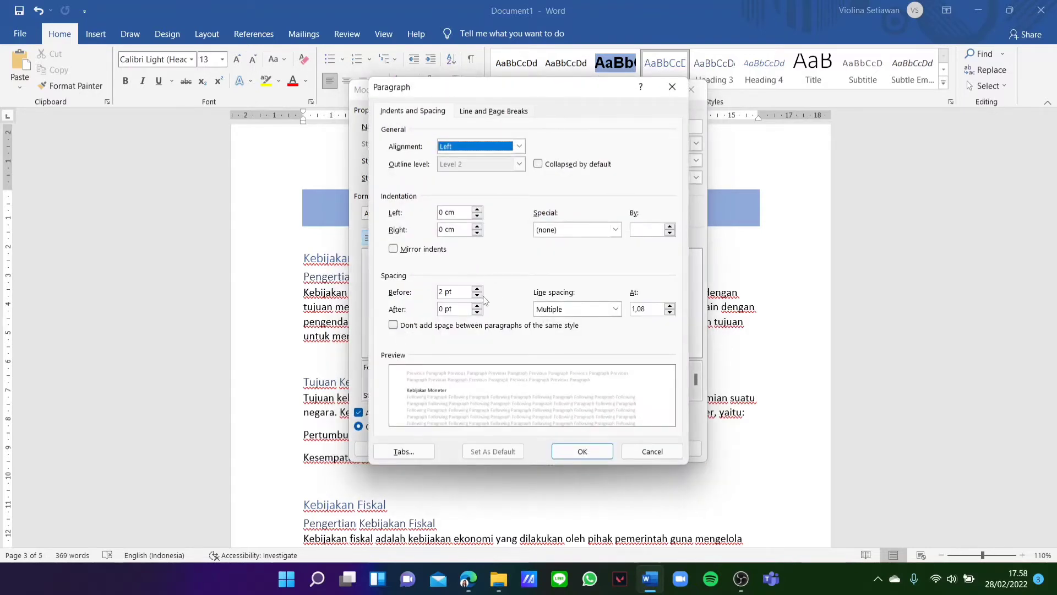
click(478, 295)
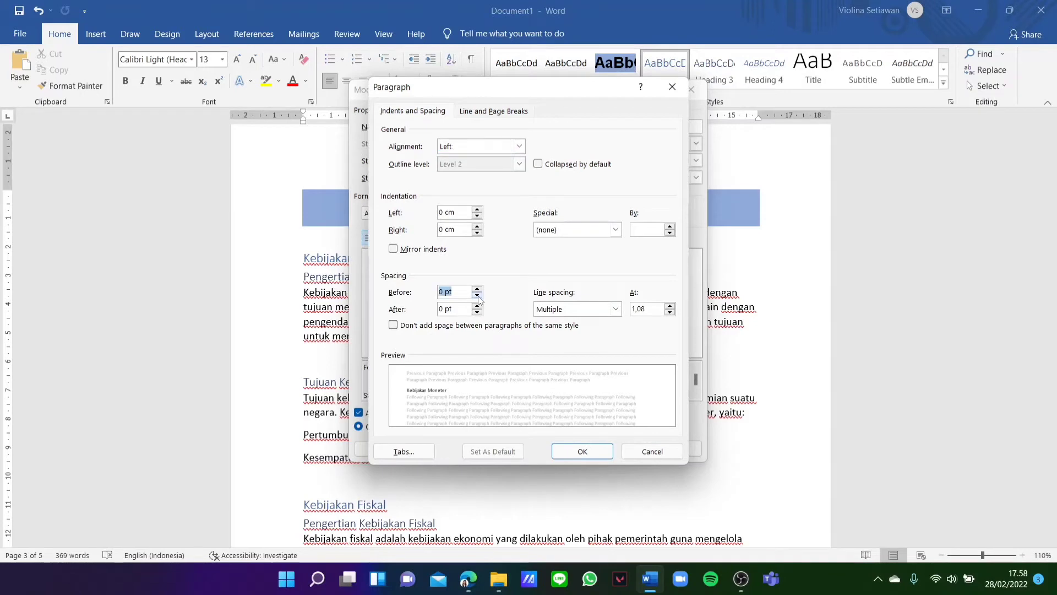
click(615, 309)
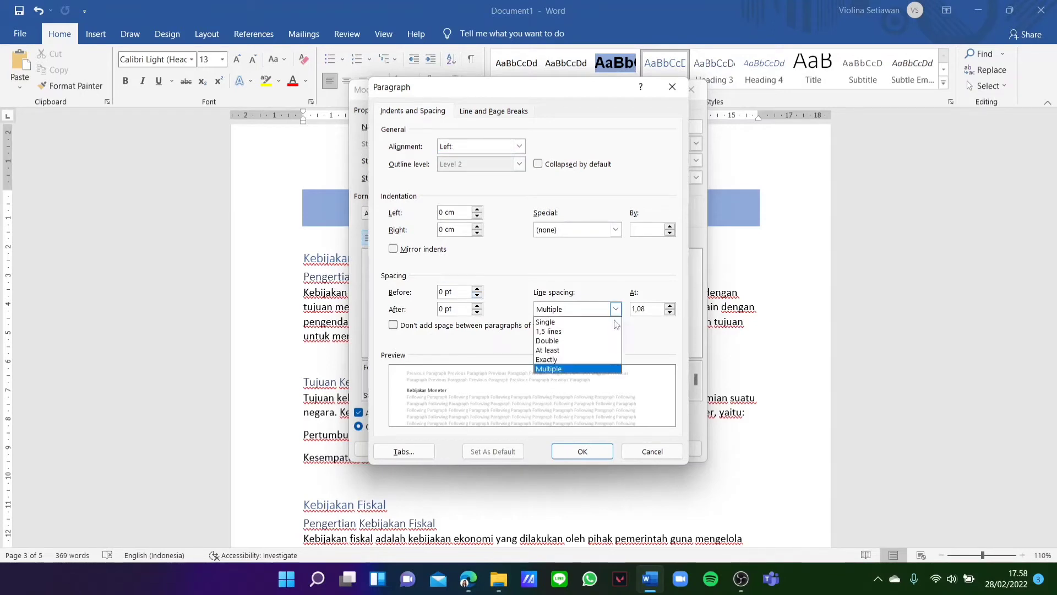
click(585, 333)
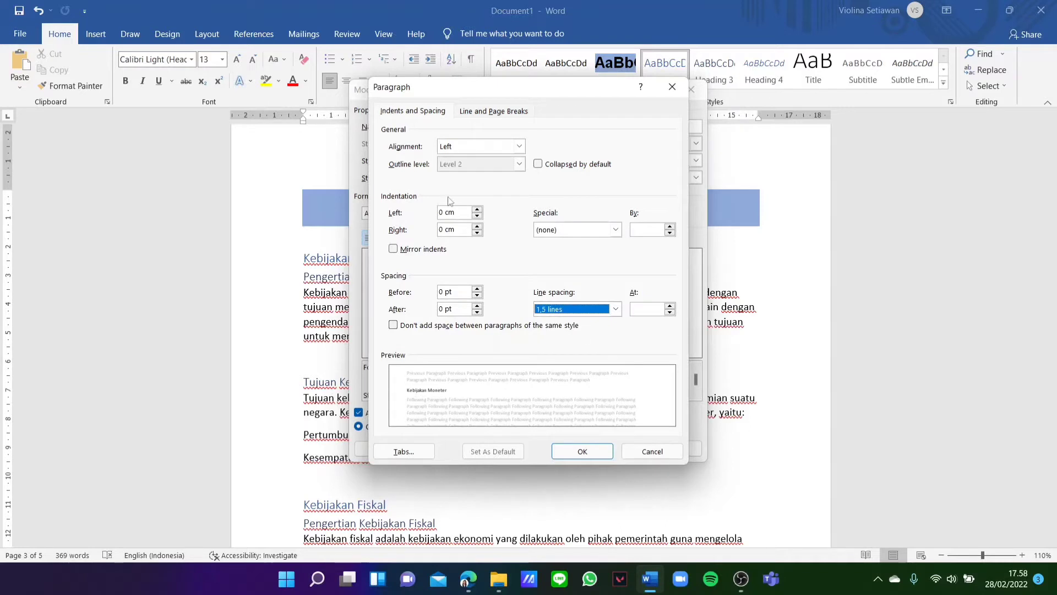
Step: Set the Heading 2 style's paragraph alignment to Justified
click(519, 146)
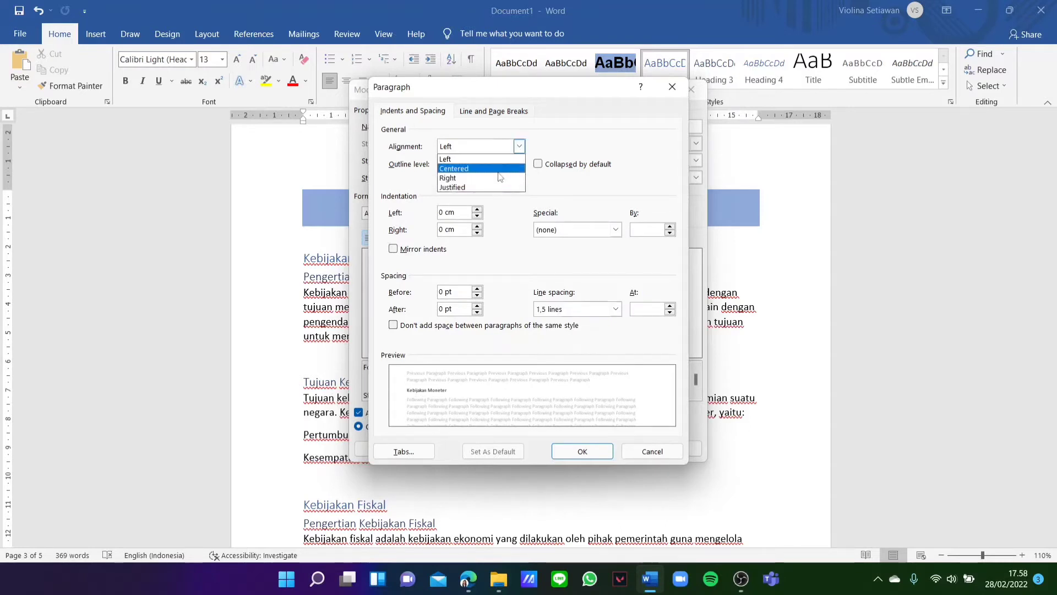
click(499, 187)
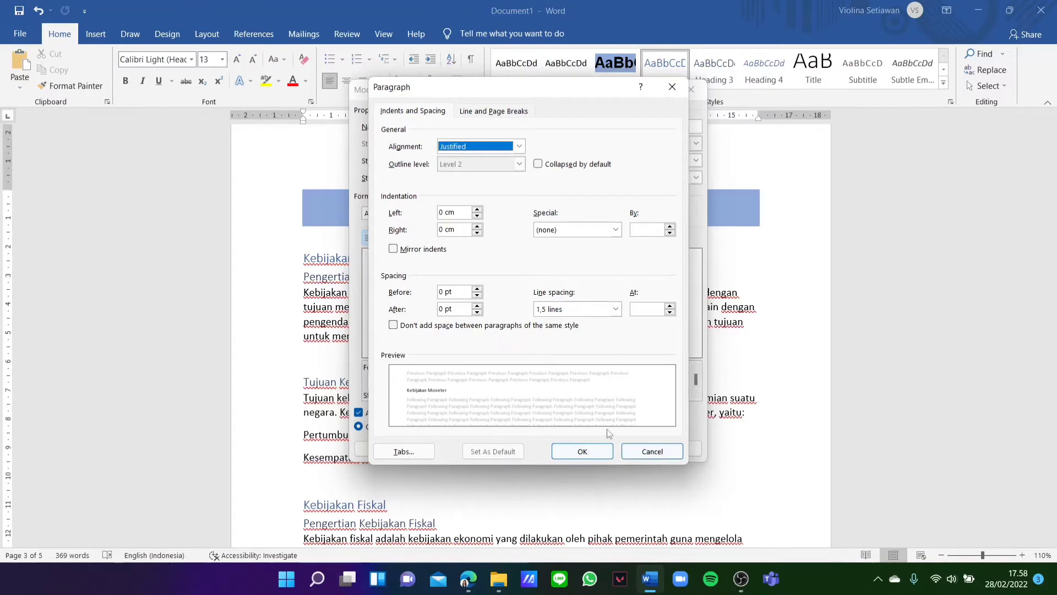
click(605, 451)
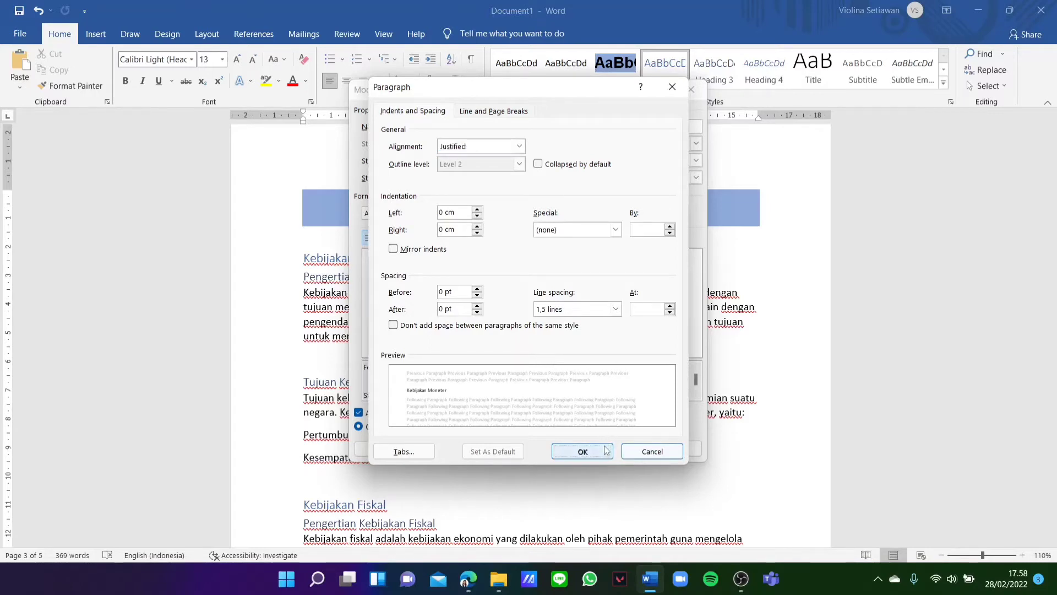
Step: Accept the Heading 2 style's borders and shading with the No Color fill and apply the modified style
click(364, 449)
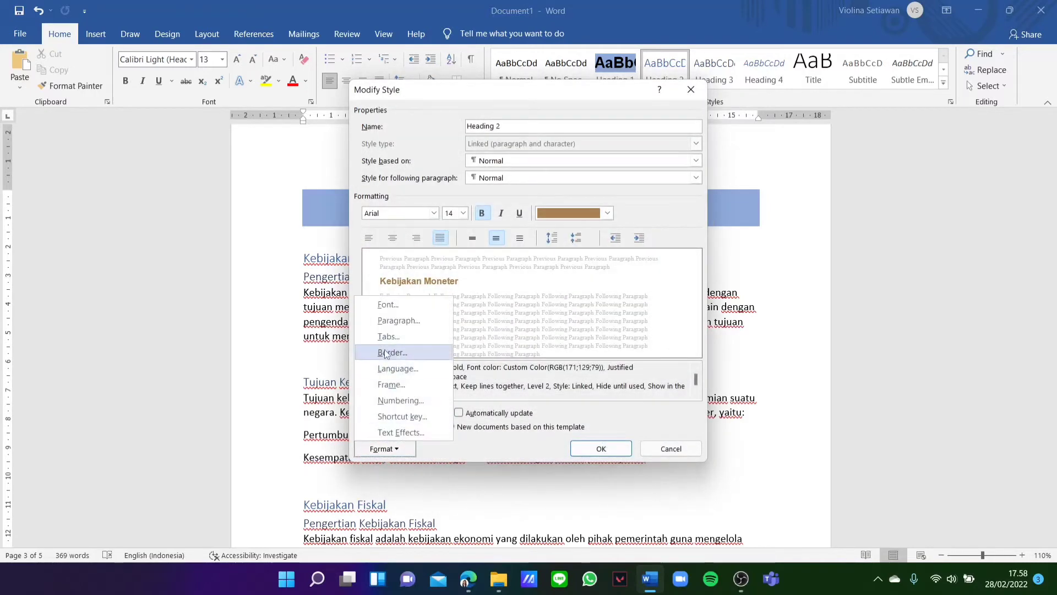
click(392, 352)
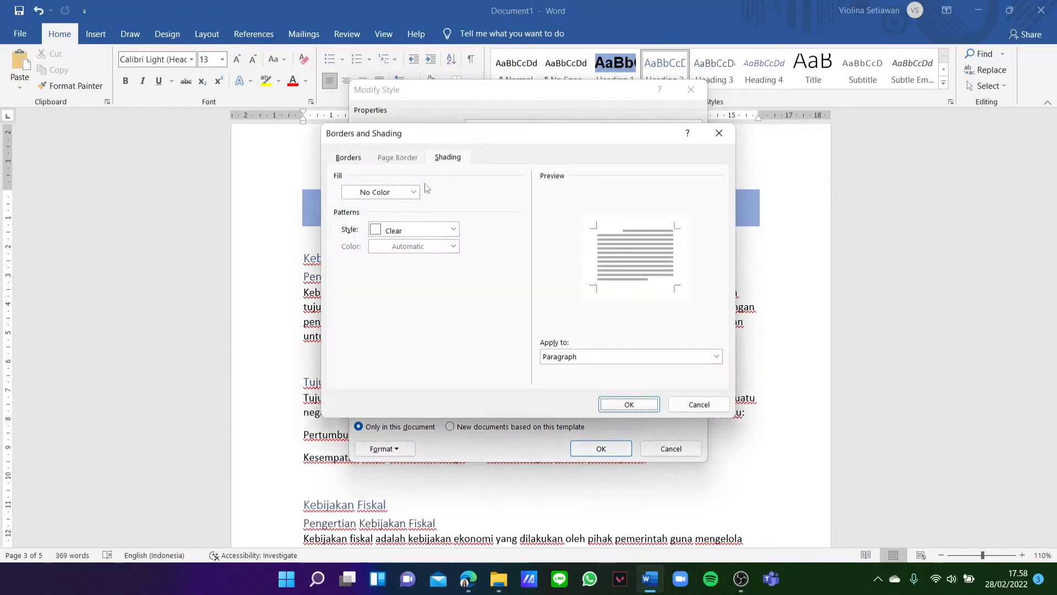
click(627, 402)
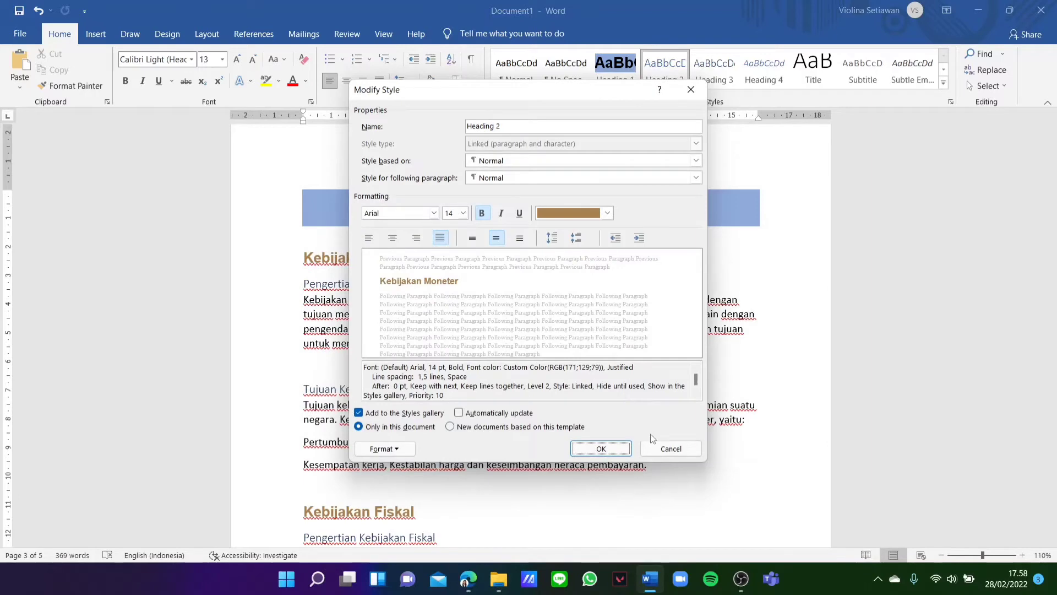
click(601, 449)
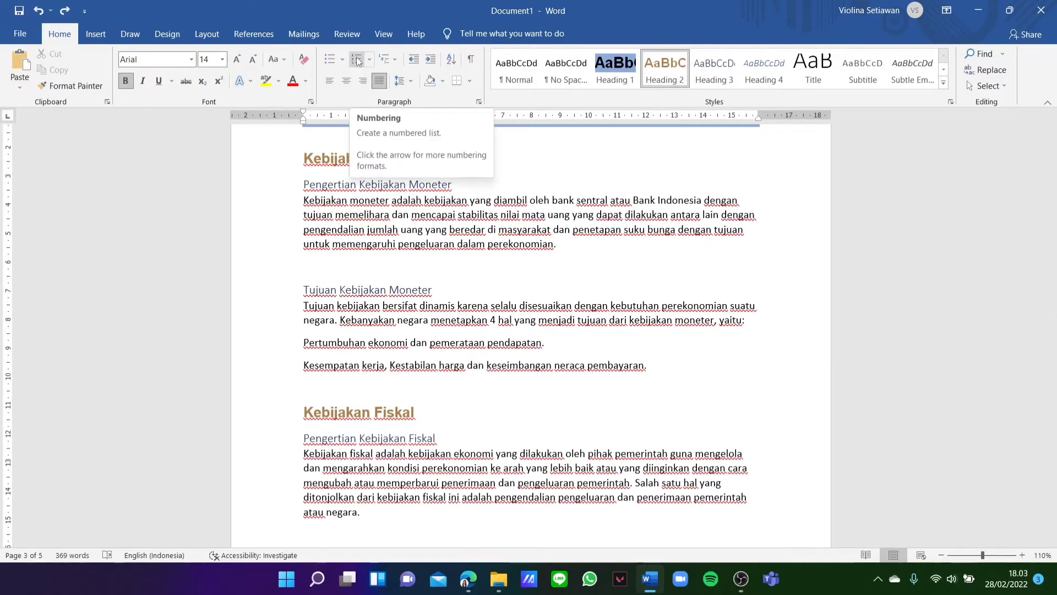
Step: Number the Heading 2 subheadings from Kebijakan Moneter in BAB I with a new left-aligned number format 1.1
scroll(481, 421, down, 5)
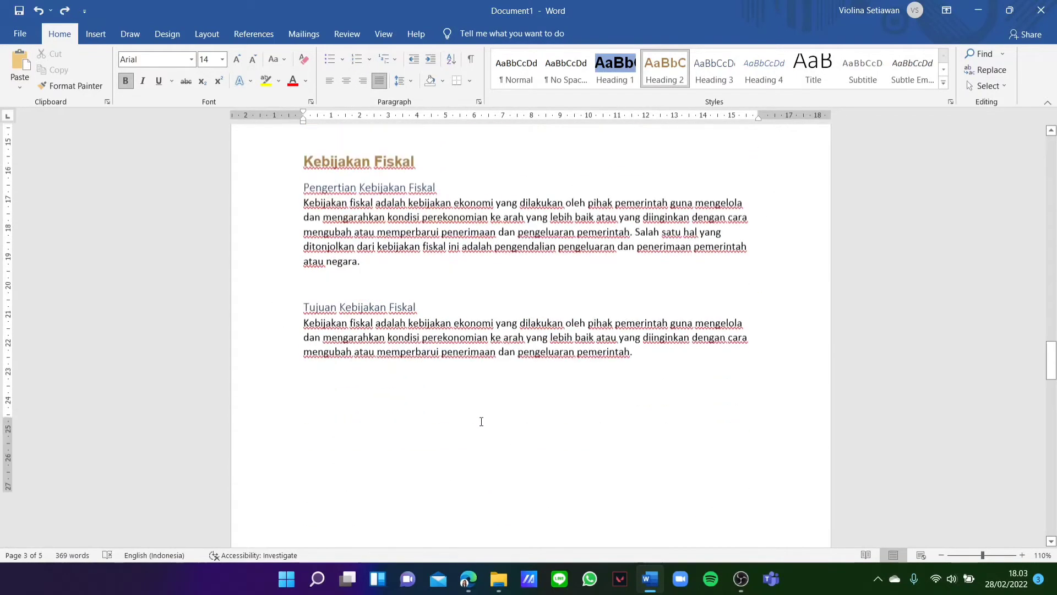
scroll(482, 422, up, 7)
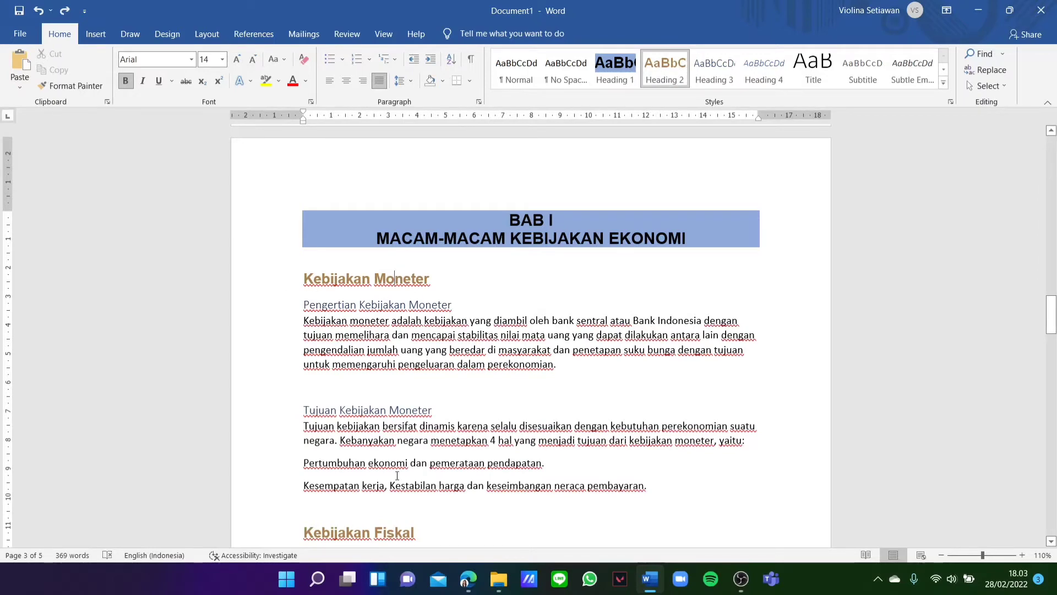
scroll(526, 462, down, 10)
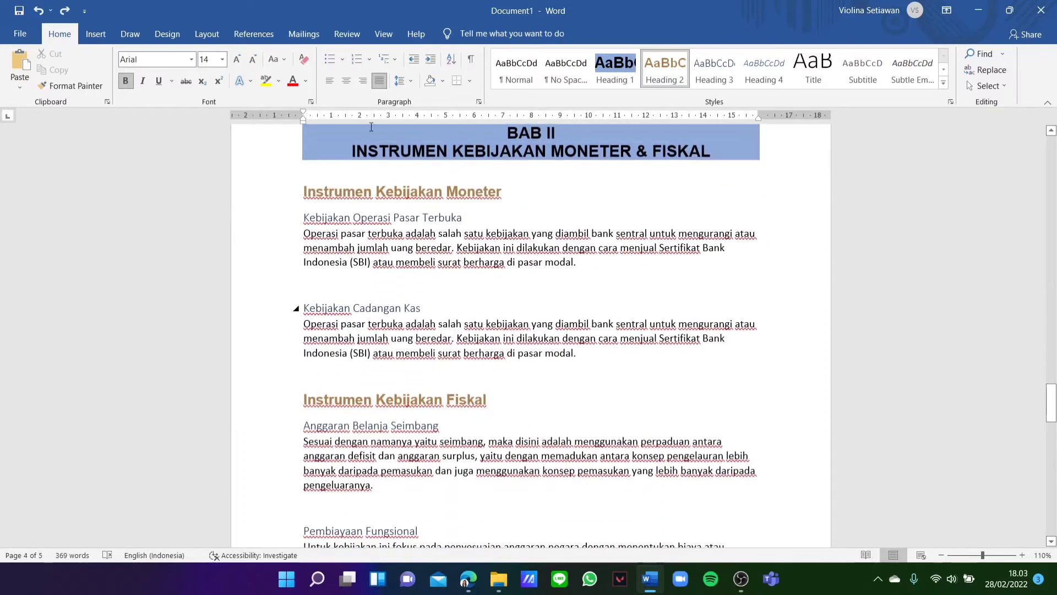
scroll(373, 189, up, 10)
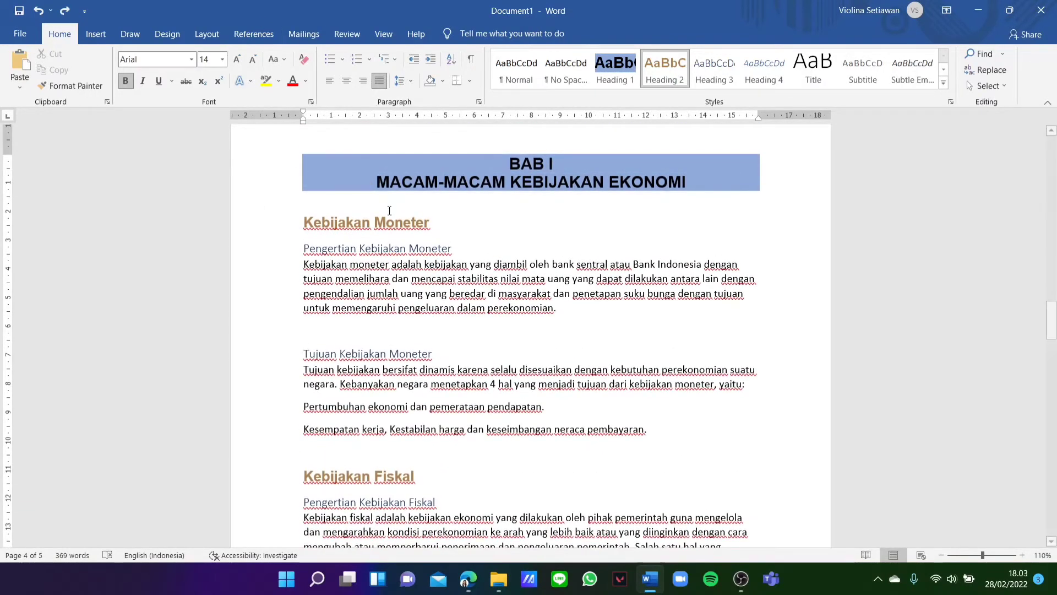
click(392, 222)
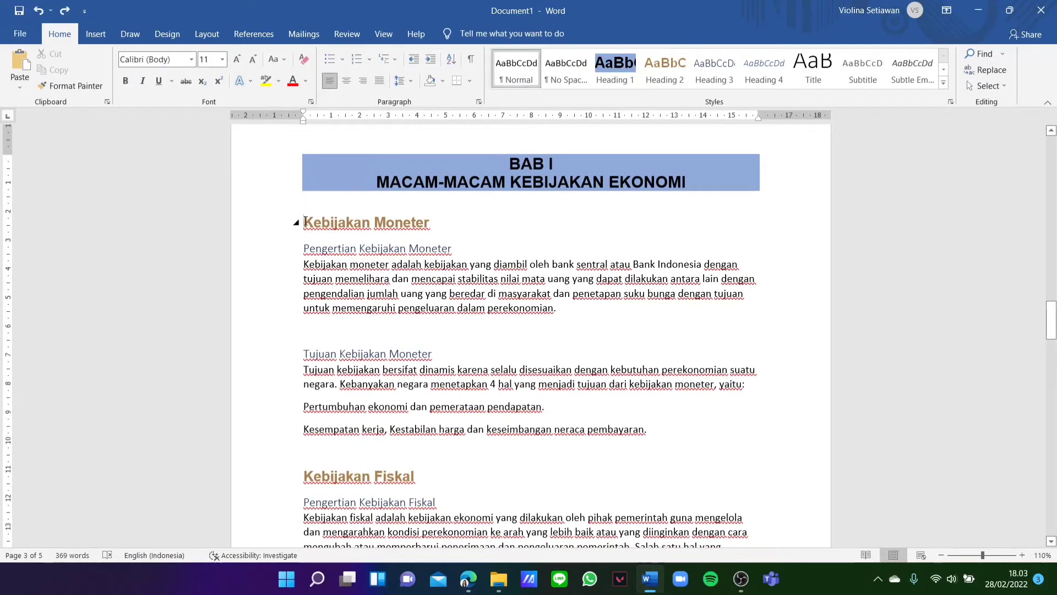
click(305, 222)
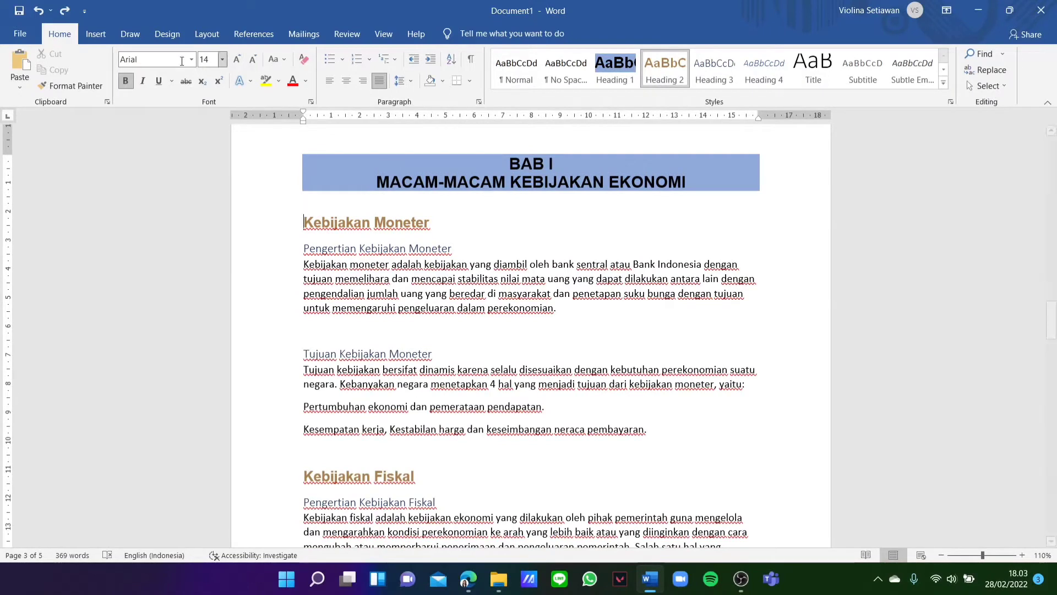
click(369, 62)
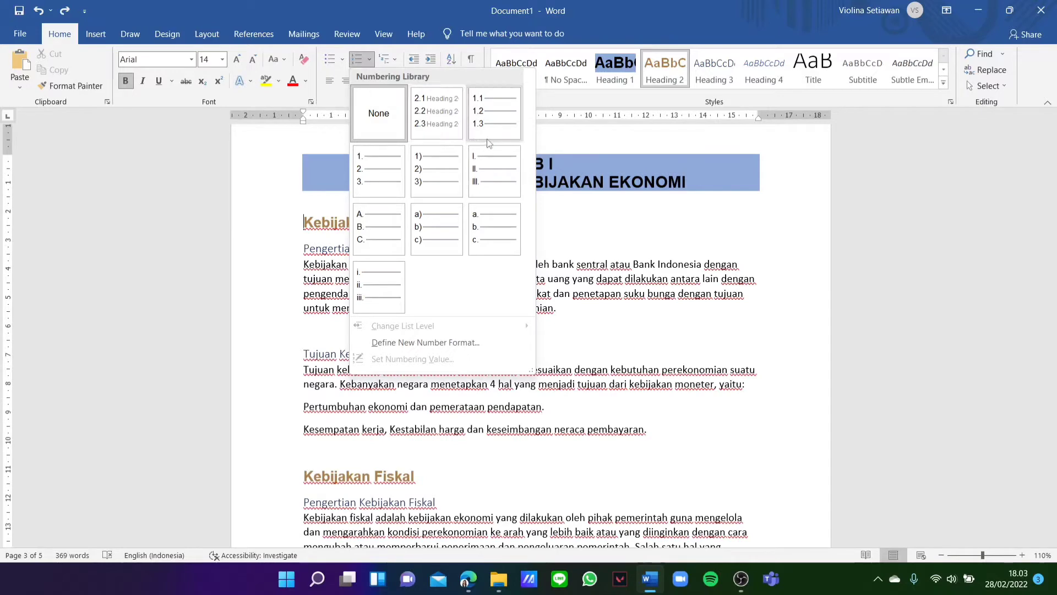
click(456, 343)
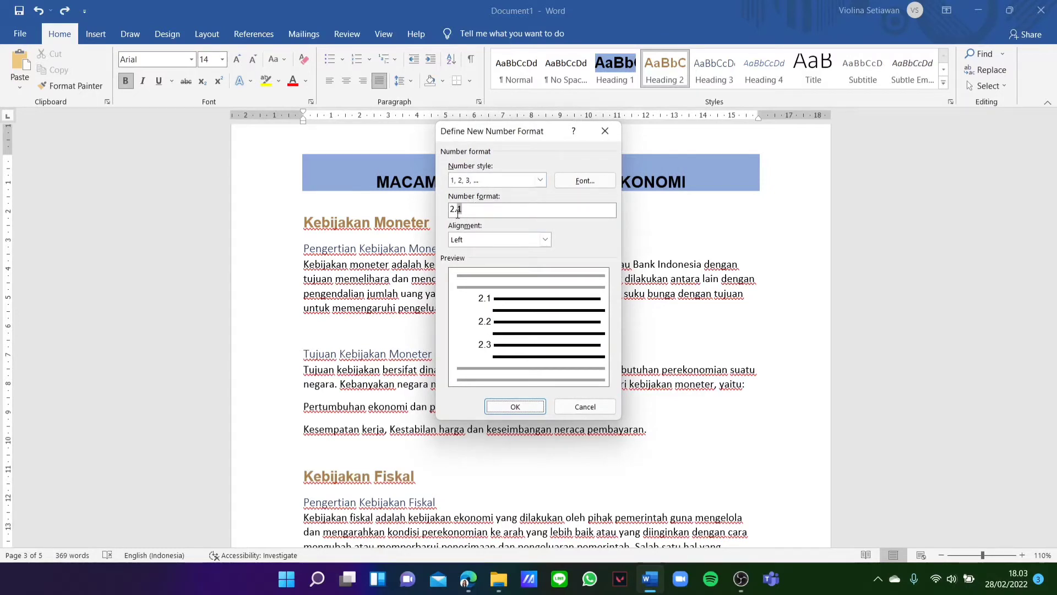
drag(462, 210, 439, 215)
key(BackSpace)
text(1.)
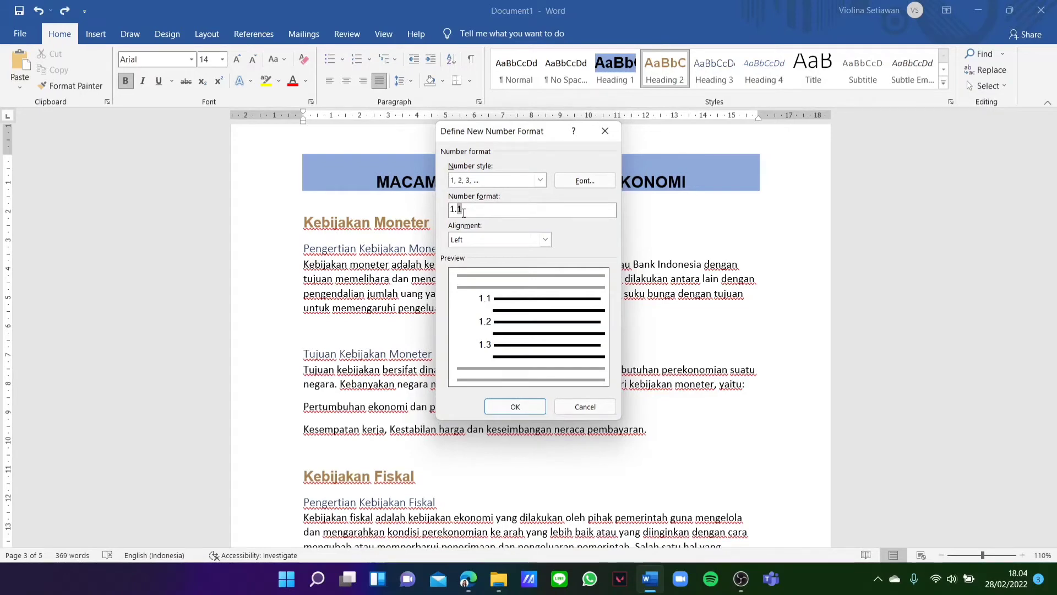
click(517, 406)
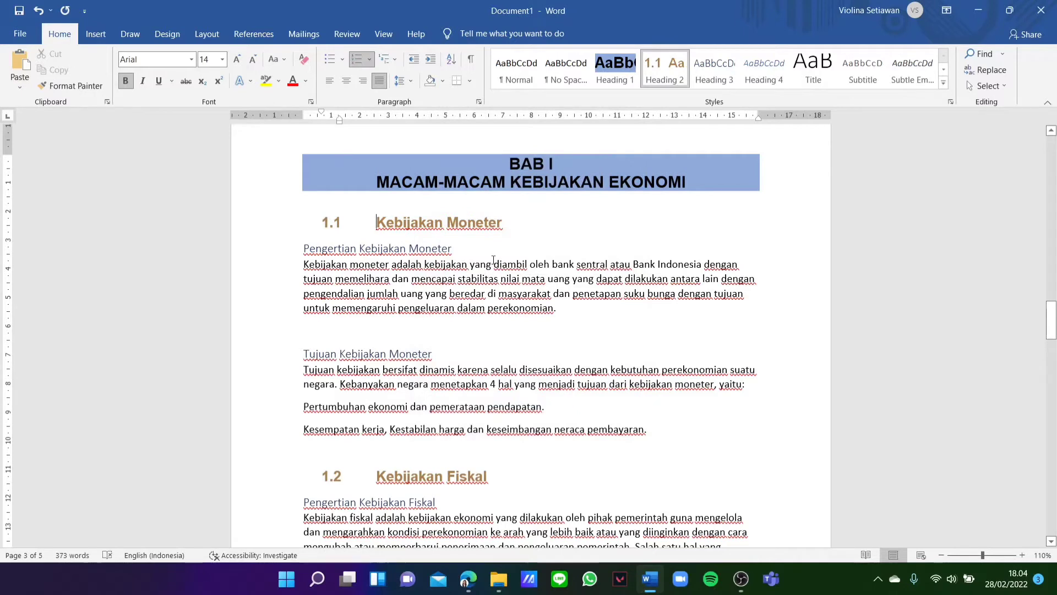
Step: Reduce the indents of Kebijakan Moneter and Kebijakan Fiskal in BAB I so their numbers align with the text margin
mouse_move(340, 125)
mouse_down()
mouse_move(324, 130)
mouse_move(299, 111)
mouse_move(312, 121)
mouse_up()
key(ctrl+z)
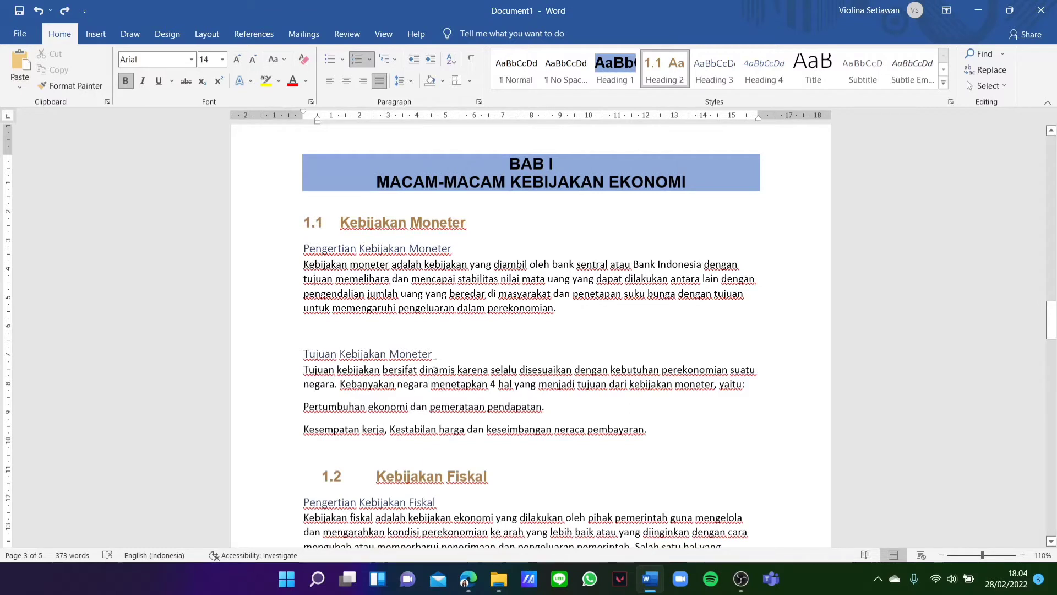
scroll(423, 458, down, 1)
scroll(423, 458, down, 1)
click(373, 425)
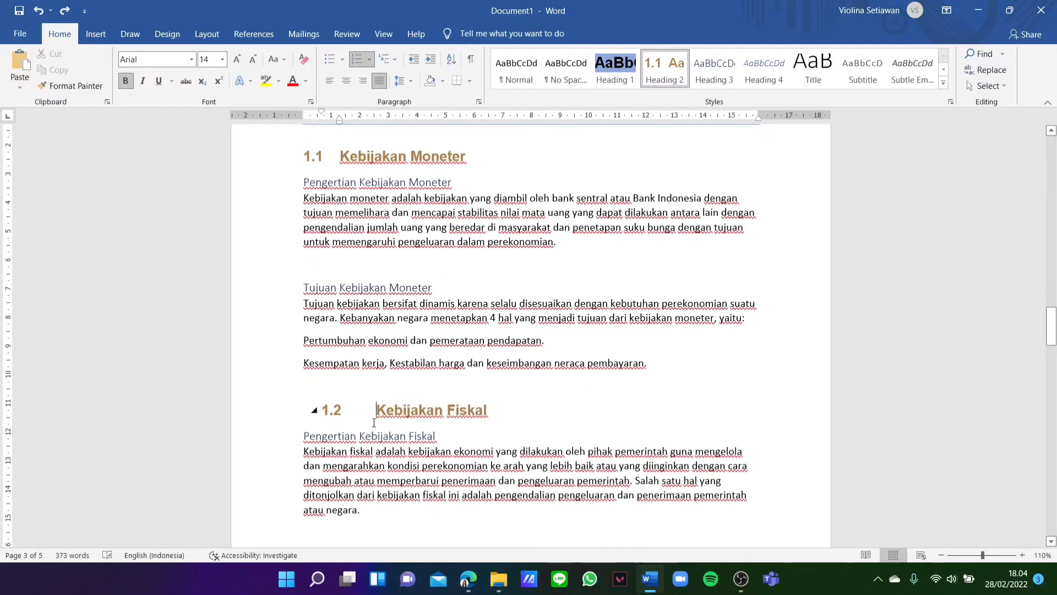
drag(340, 121, 303, 118)
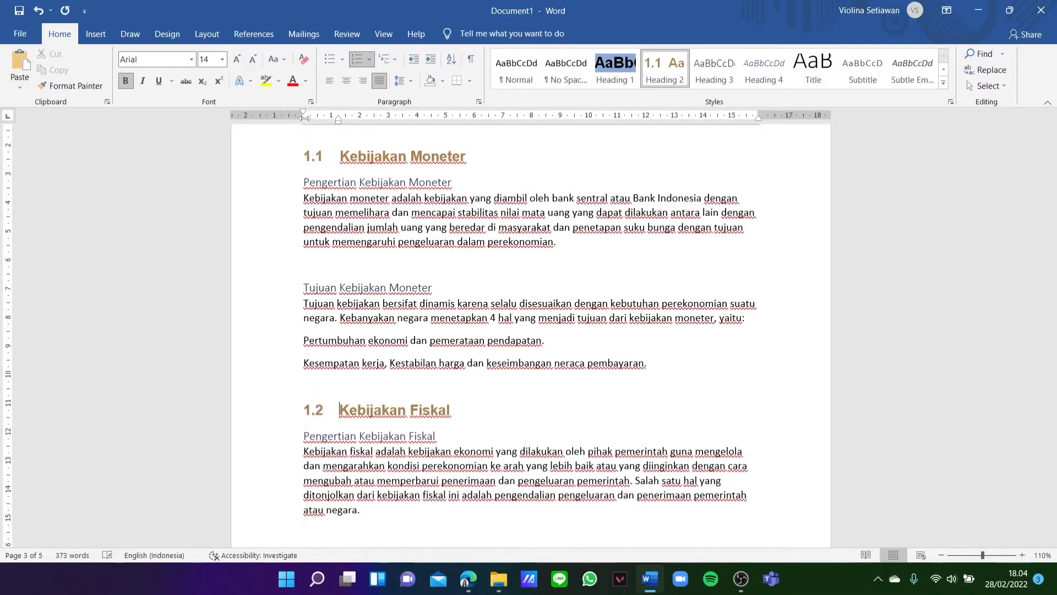
click(573, 333)
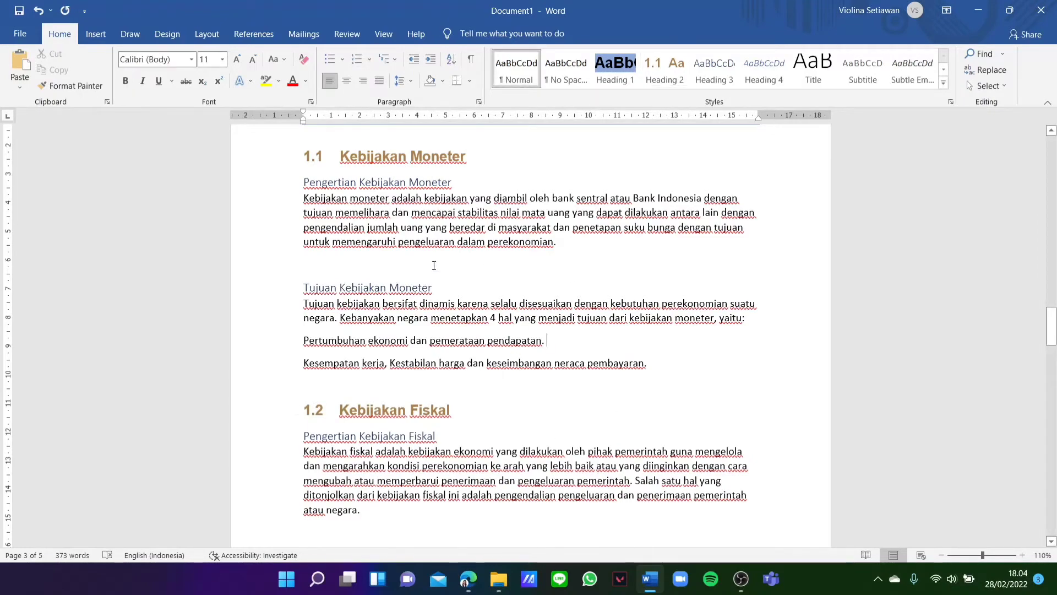
Step: Remove the numbering and indent from the BAB II subheadings Instrumen Kebijakan Moneter and Instrumen Kebijakan Fiskal
scroll(434, 265, up, 4)
scroll(472, 281, down, 15)
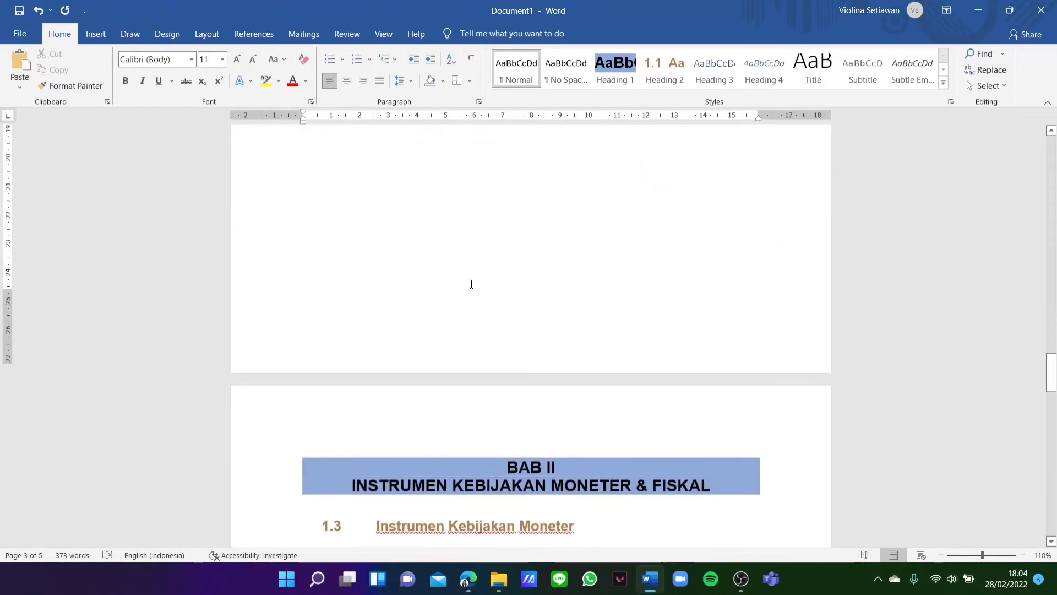
scroll(472, 284, down, 8)
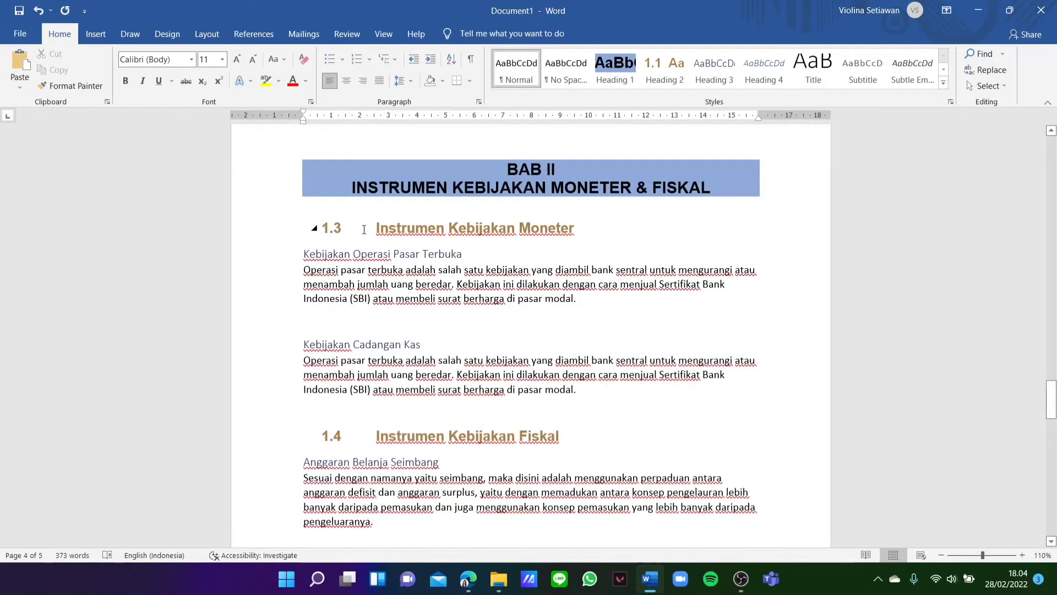
click(364, 229)
click(359, 65)
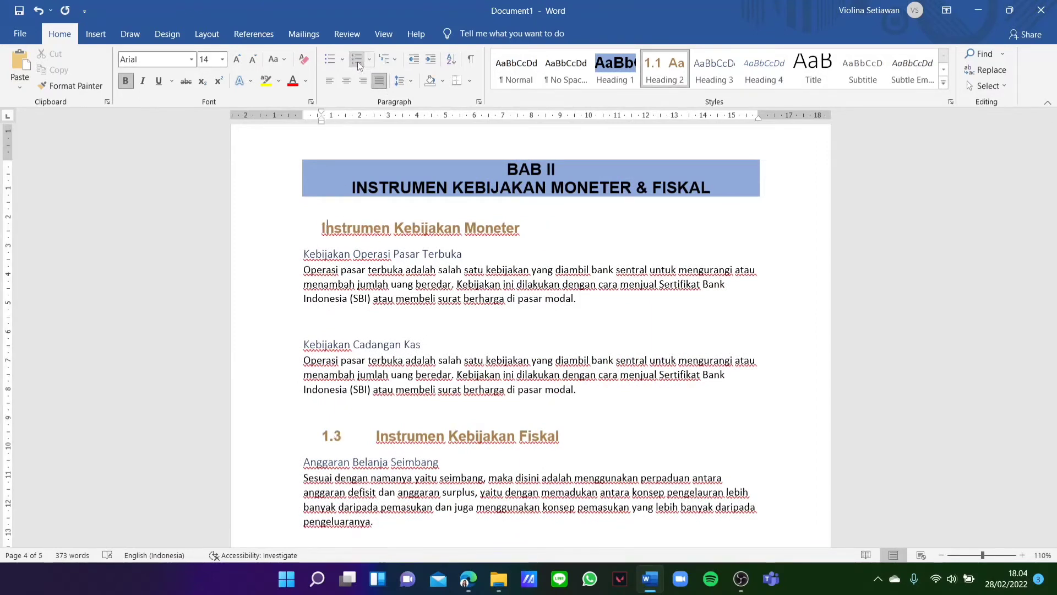
key(BackSpace)
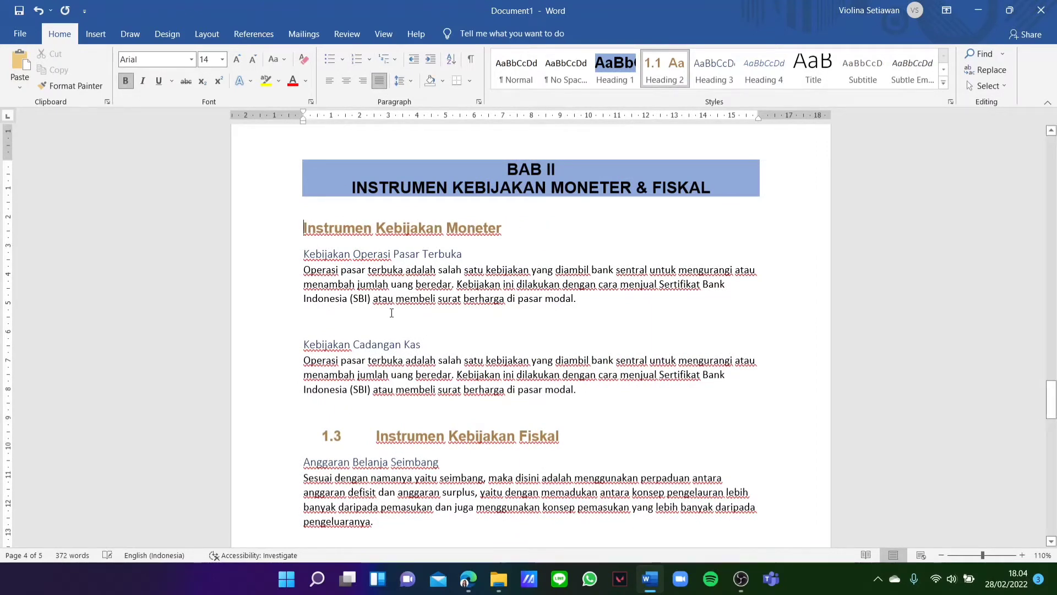
click(373, 440)
key(BackSpace)
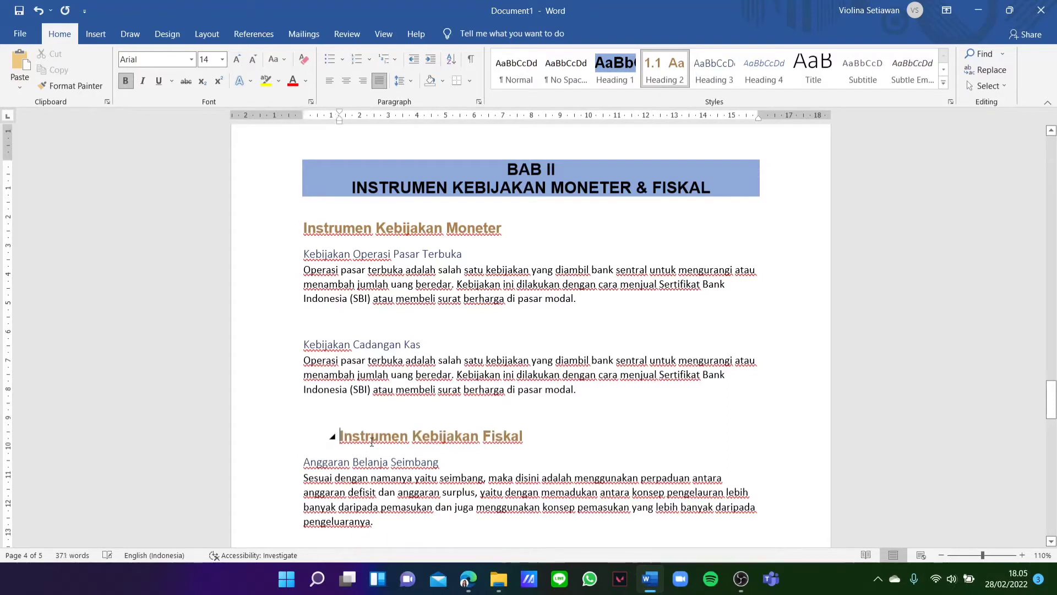
key(BackSpace)
key(BackSpace)
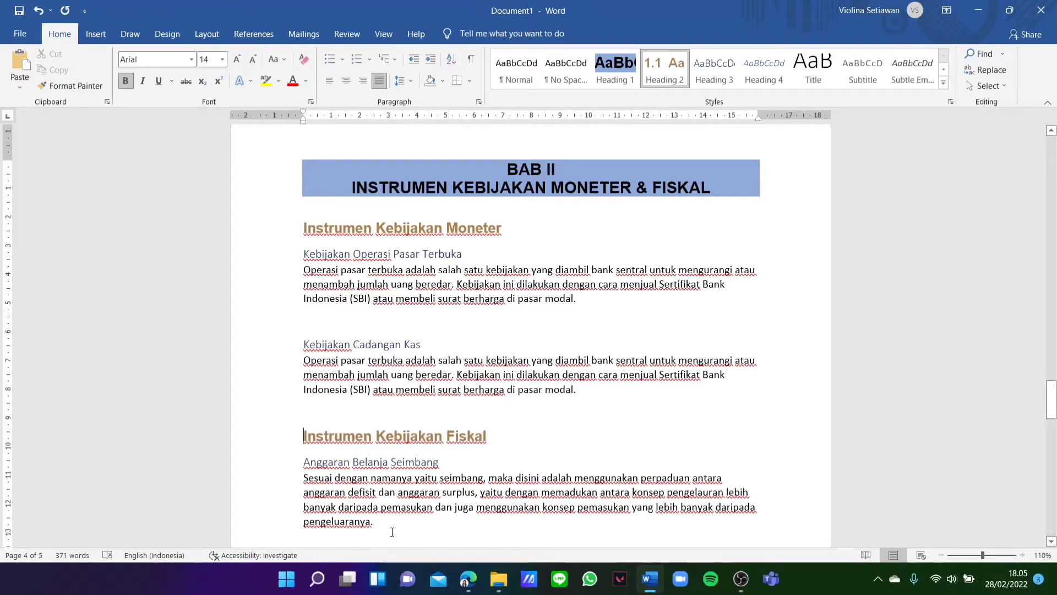
Step: Try to number Instrumen Kebijakan Moneter in BAB II with a new left-aligned number format 2.3, then remove the numbering
click(369, 59)
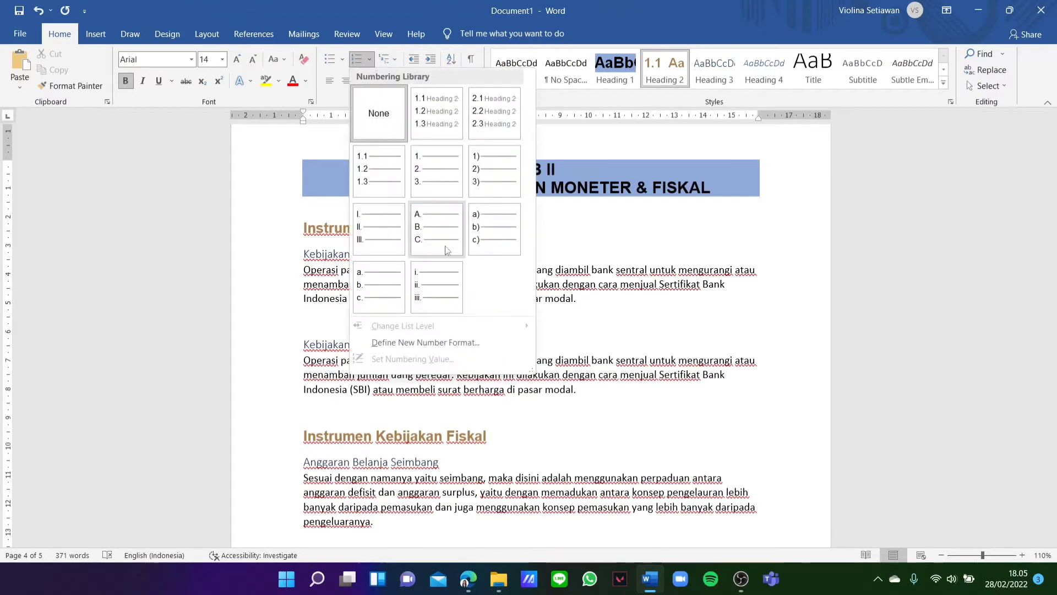
click(487, 349)
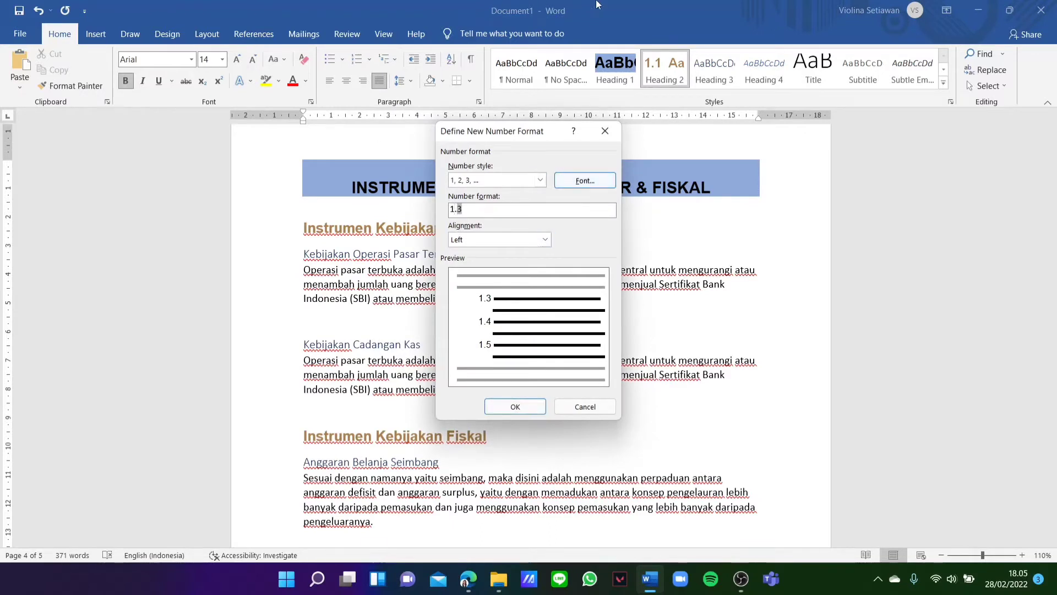
click(540, 180)
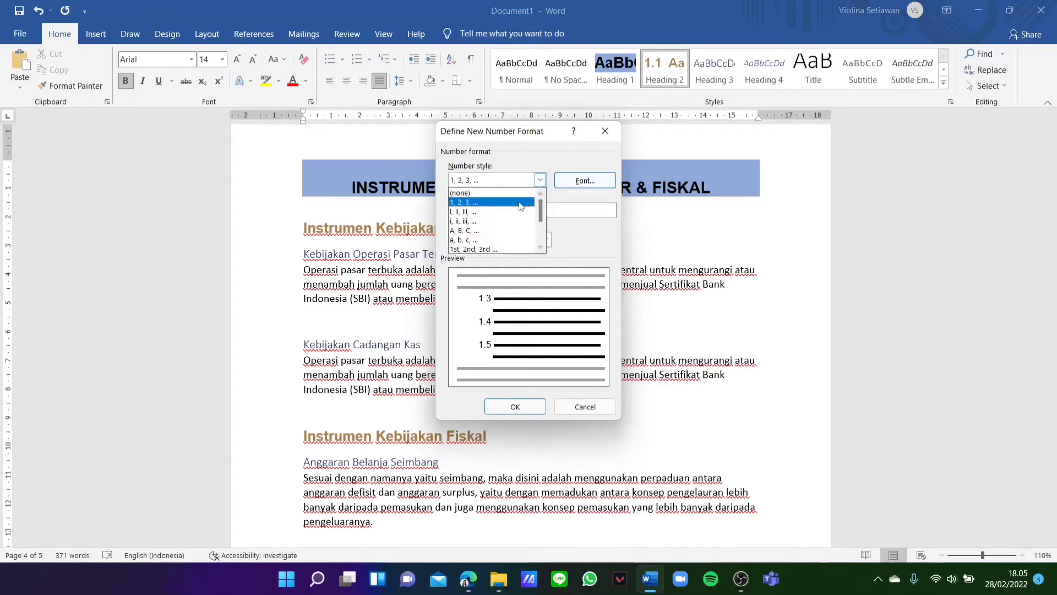
click(495, 202)
click(454, 209)
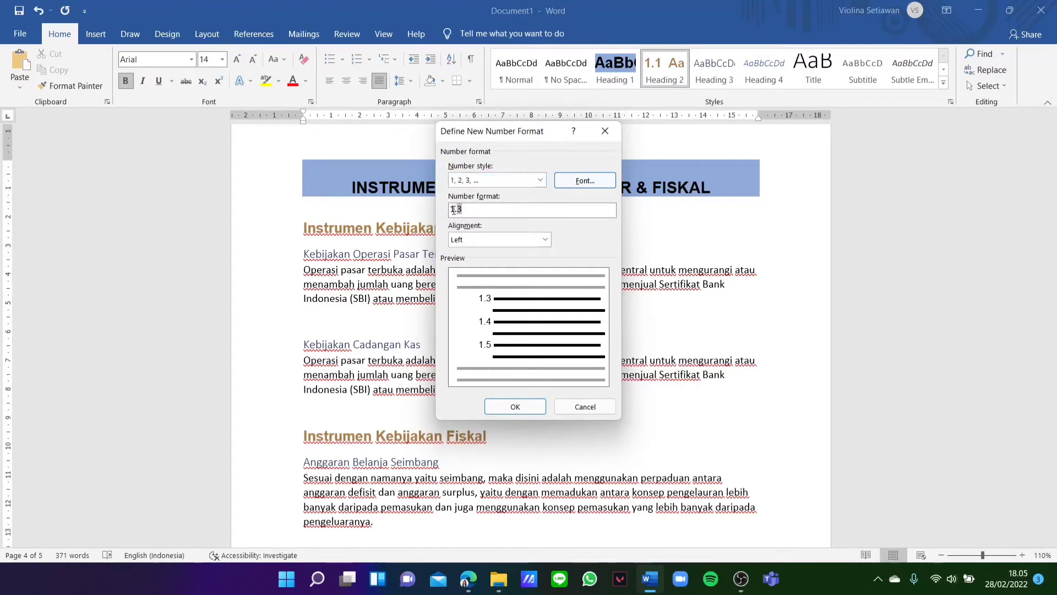
key(BackSpace)
text(w)
key(BackSpace)
text(2)
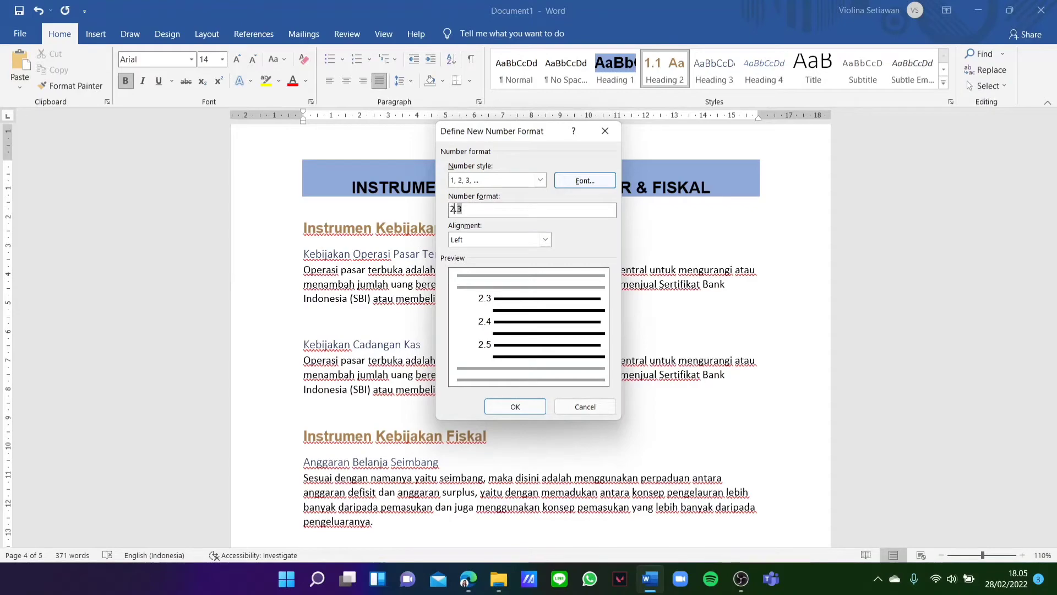
click(514, 406)
scroll(528, 331, up, 2)
scroll(528, 330, down, 10)
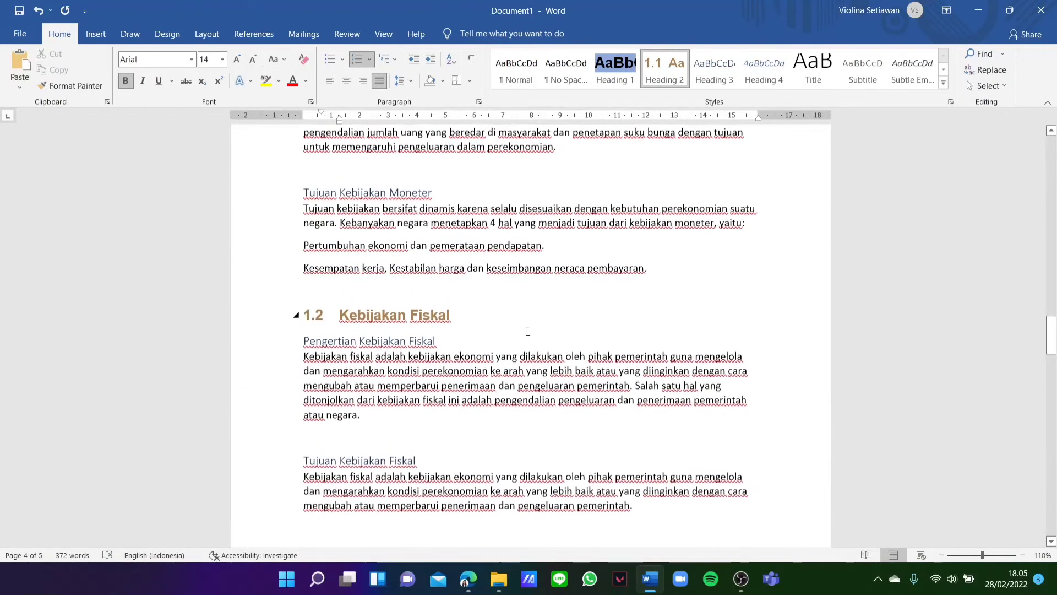
scroll(528, 330, down, 10)
click(332, 296)
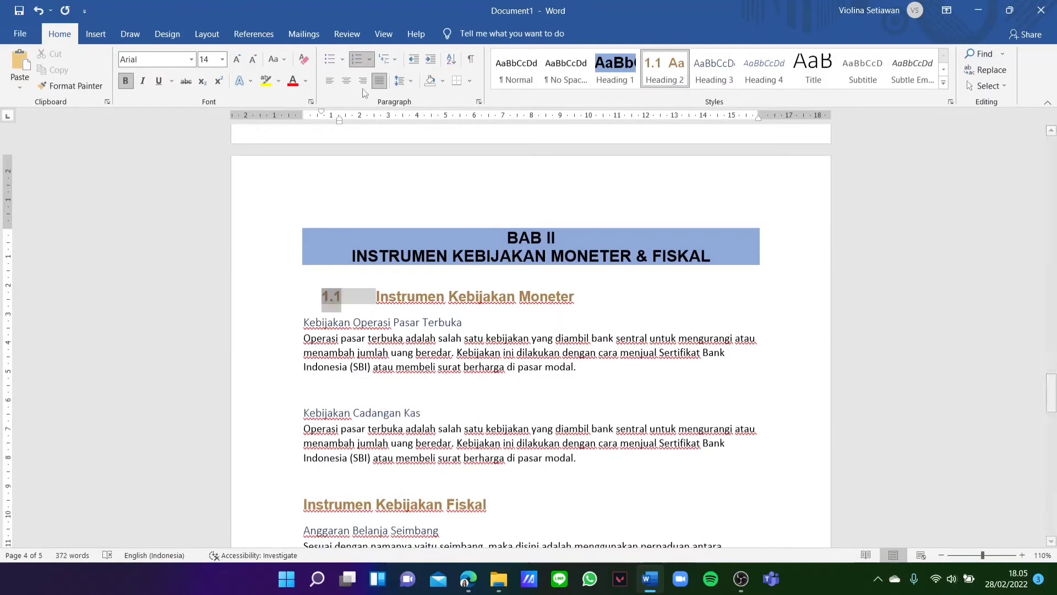
click(358, 60)
Step: Number Instrumen Kebijakan Moneter in BAB II with a new left-aligned number format 2.1
click(369, 60)
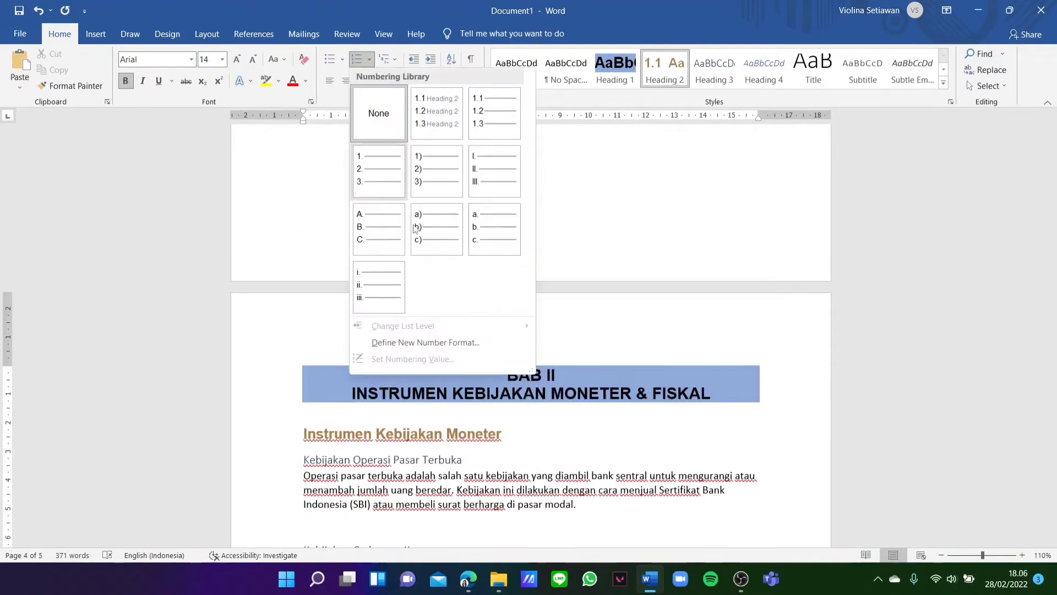
click(451, 347)
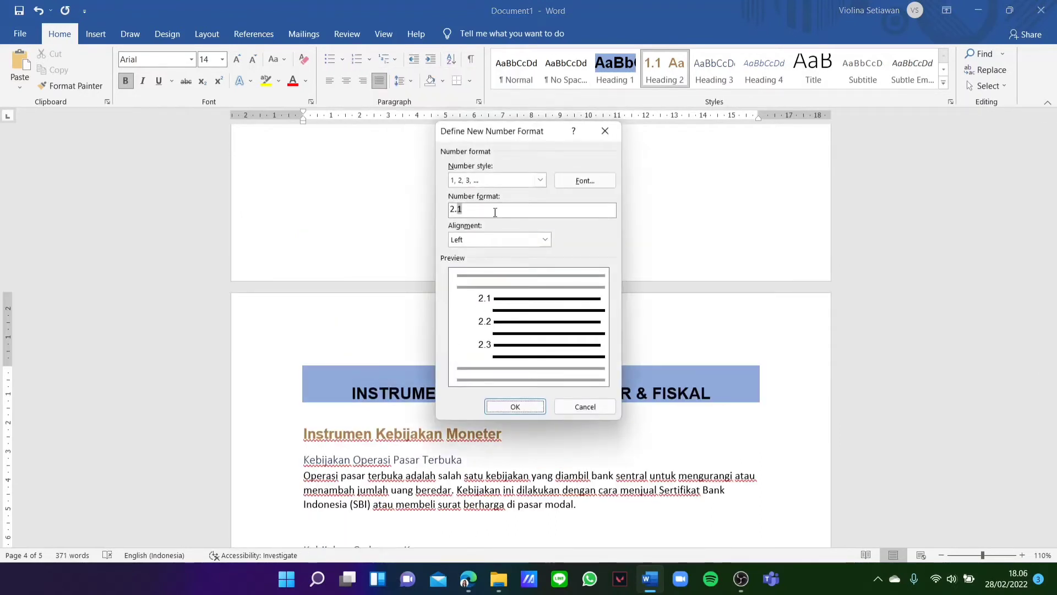
click(515, 407)
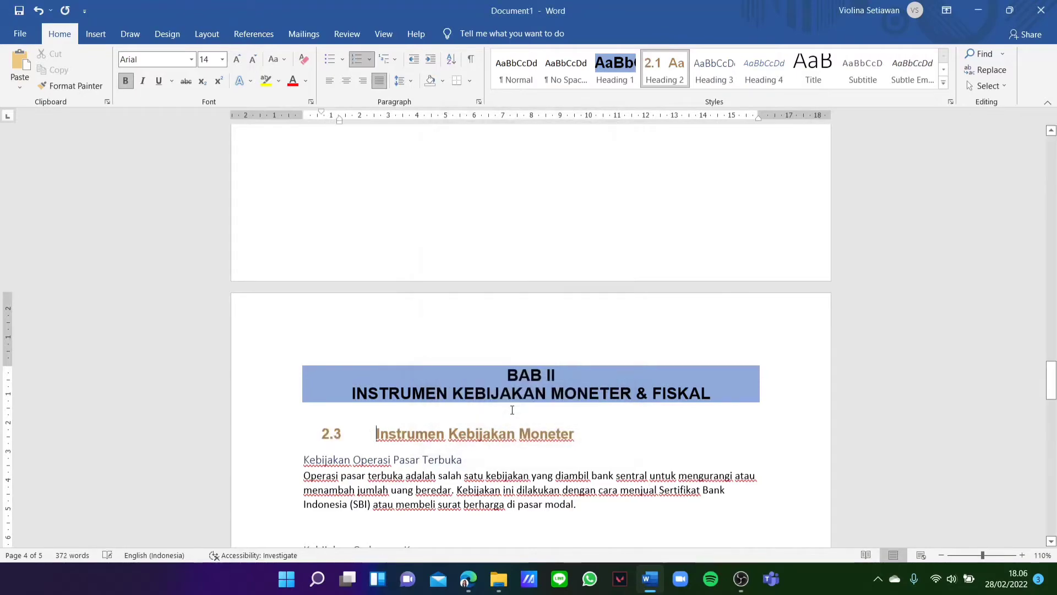
Step: Restart the numbering of Instrumen Kebijakan Moneter at 1 and shift the heading's indent toward the text margin
scroll(530, 357, up, 7)
scroll(531, 357, down, 10)
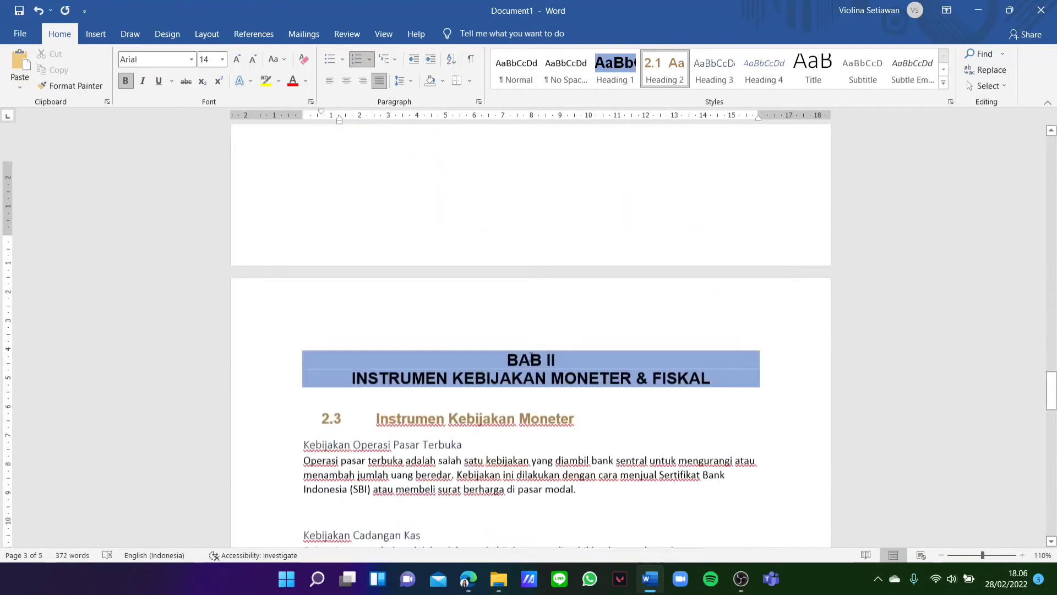
scroll(441, 253, up, 10)
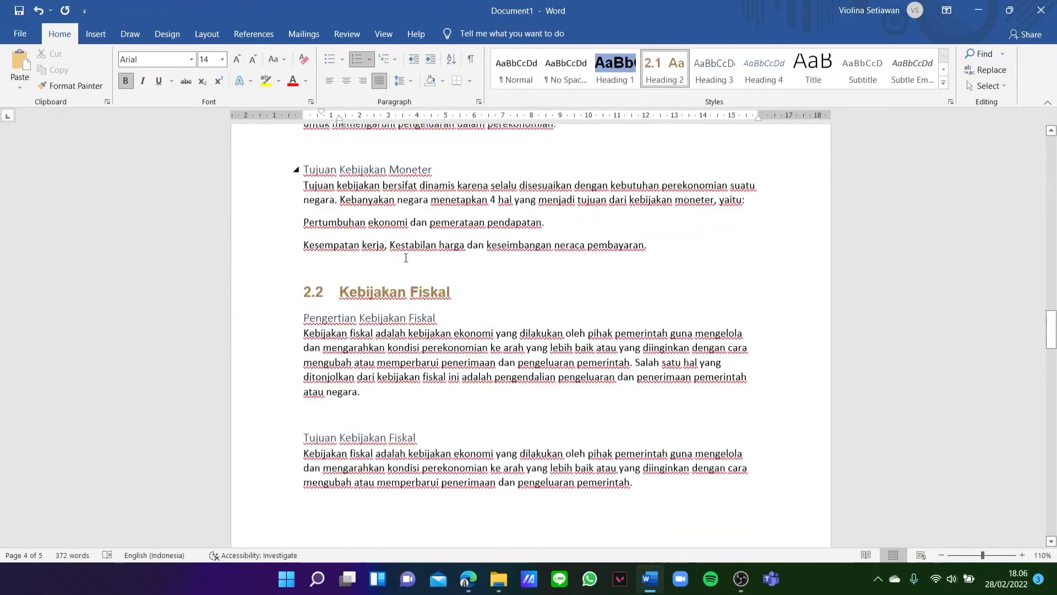
scroll(406, 259, down, 10)
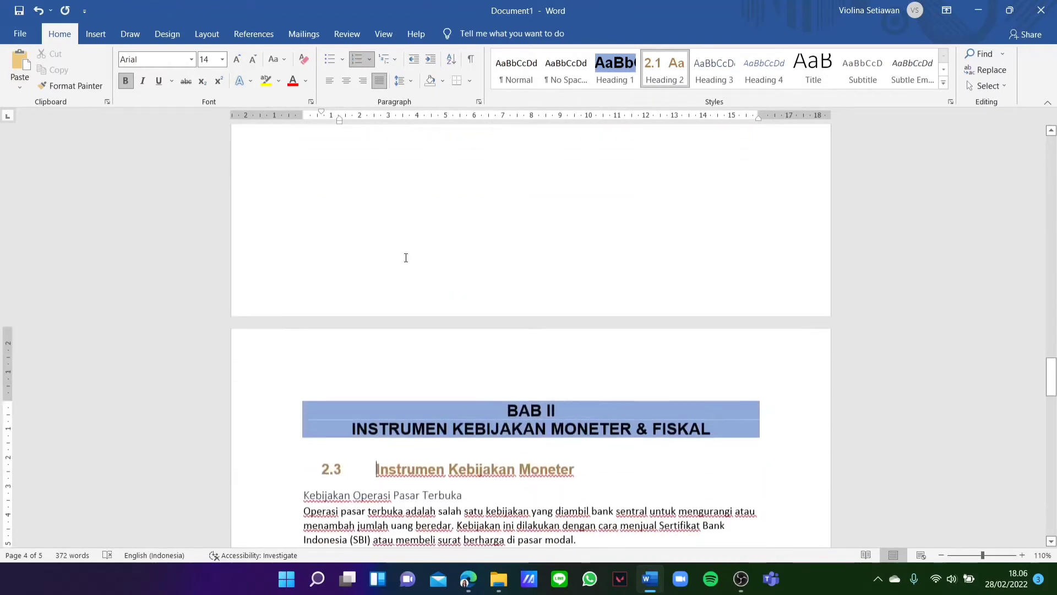
right_click(326, 460)
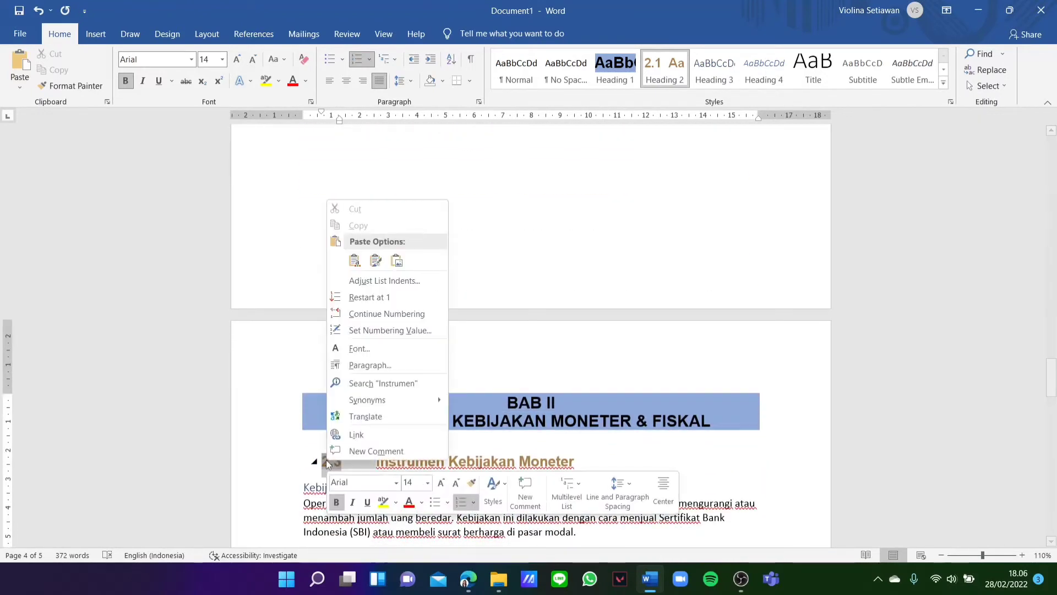
click(378, 302)
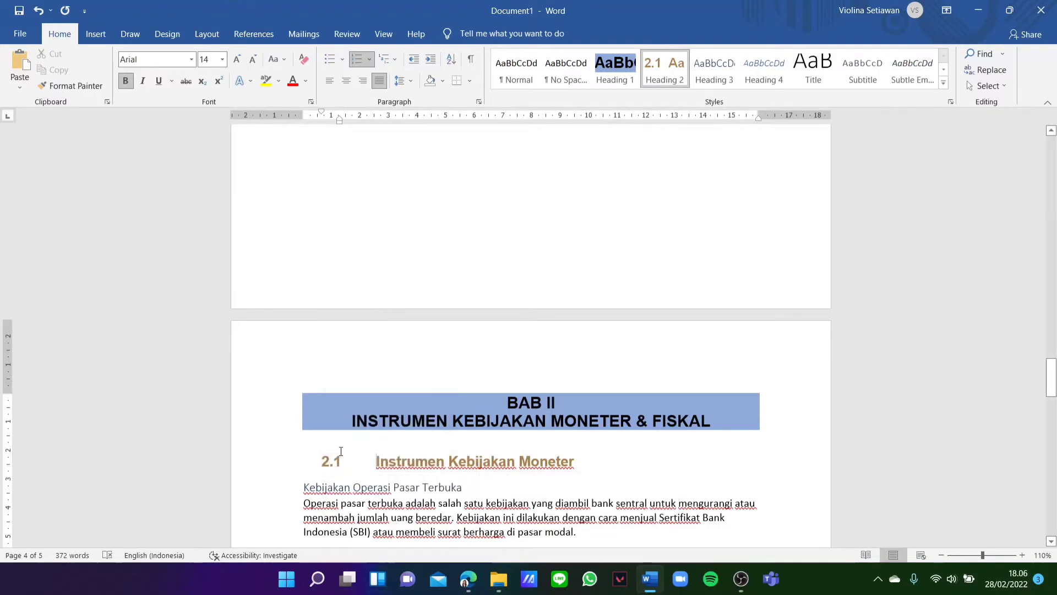
drag(340, 121, 325, 123)
Step: Remove the numbering from the BAB I subheadings Kebijakan Fiskal and Kebijakan Moneter
scroll(502, 305, up, 1)
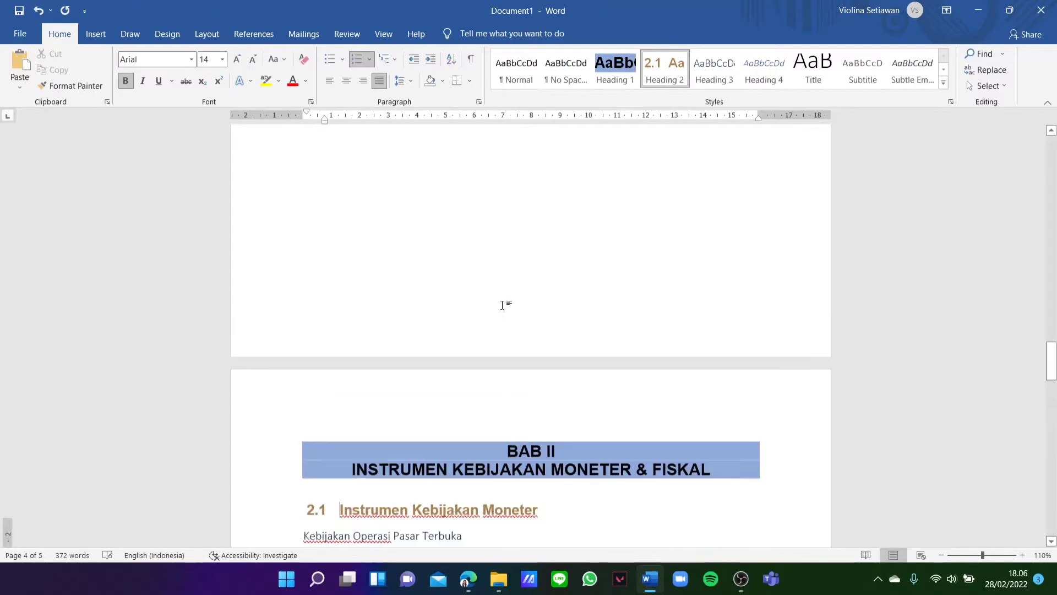
scroll(502, 305, down, 10)
click(453, 307)
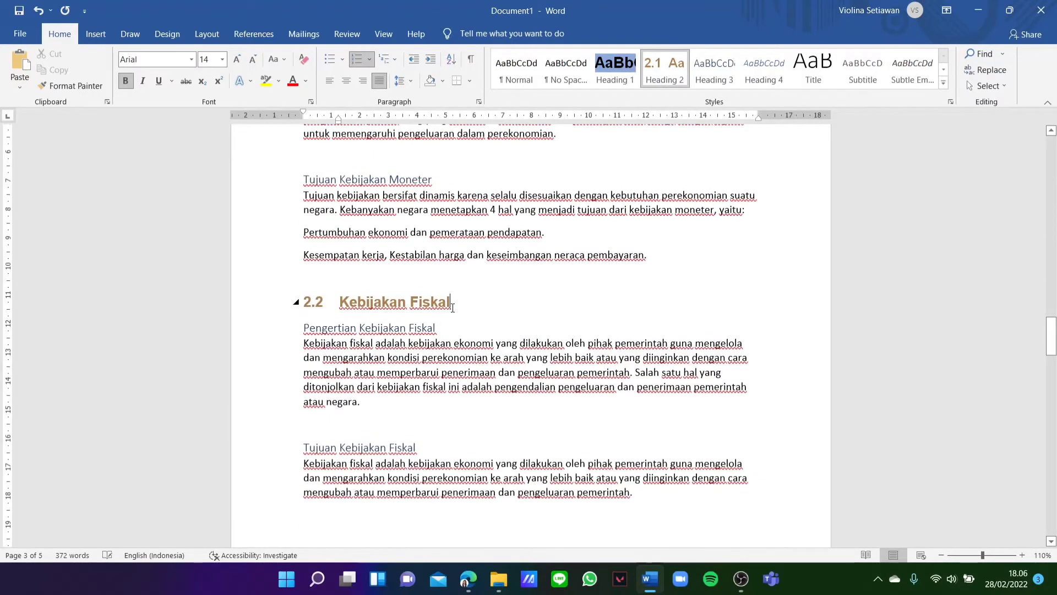
click(356, 59)
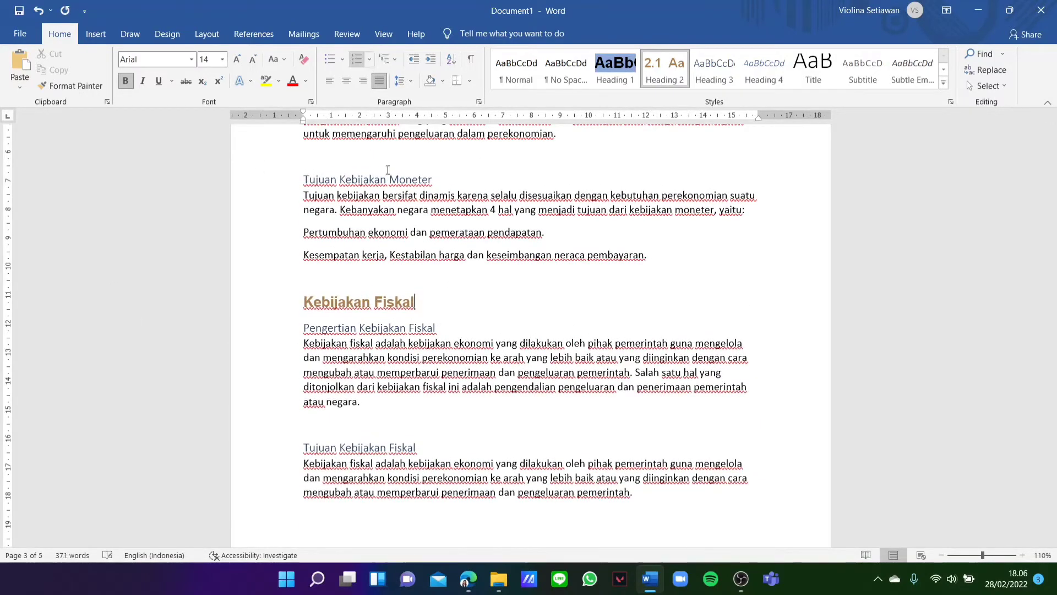
scroll(425, 263, up, 2)
scroll(424, 262, up, 2)
click(368, 187)
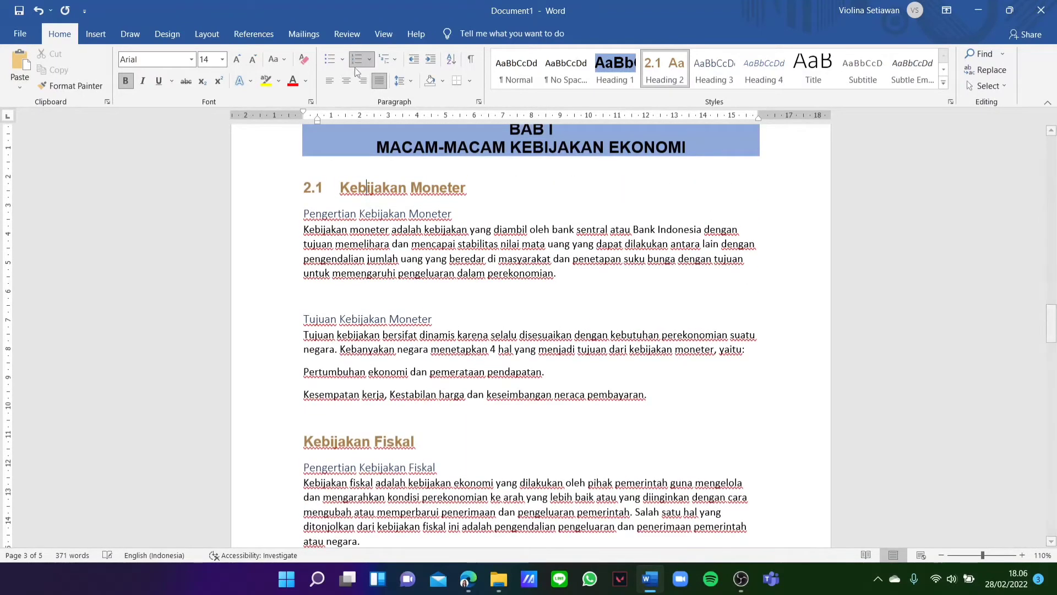
click(356, 59)
Step: Number Kebijakan Moneter and Kebijakan Fiskal in BAB I with the existing 1.1, 1.2, 1.3 number format
click(369, 60)
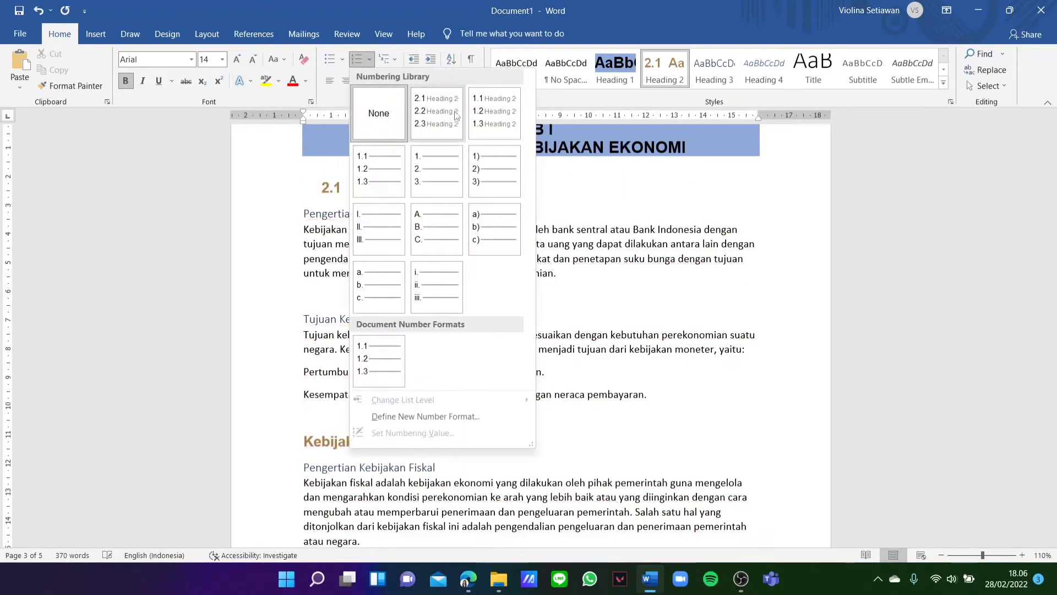
click(396, 192)
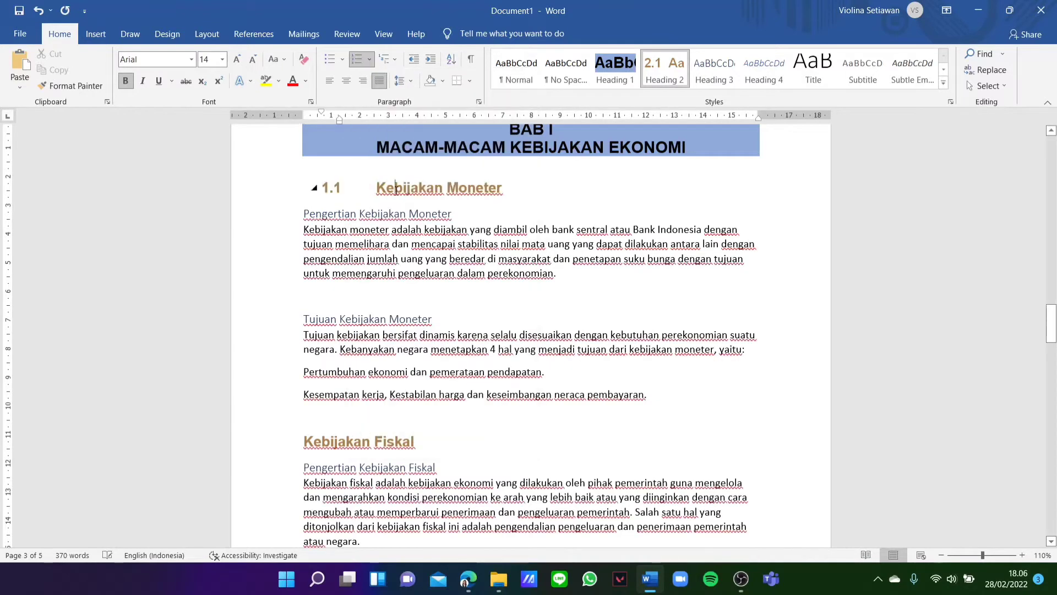
scroll(370, 439, down, 12)
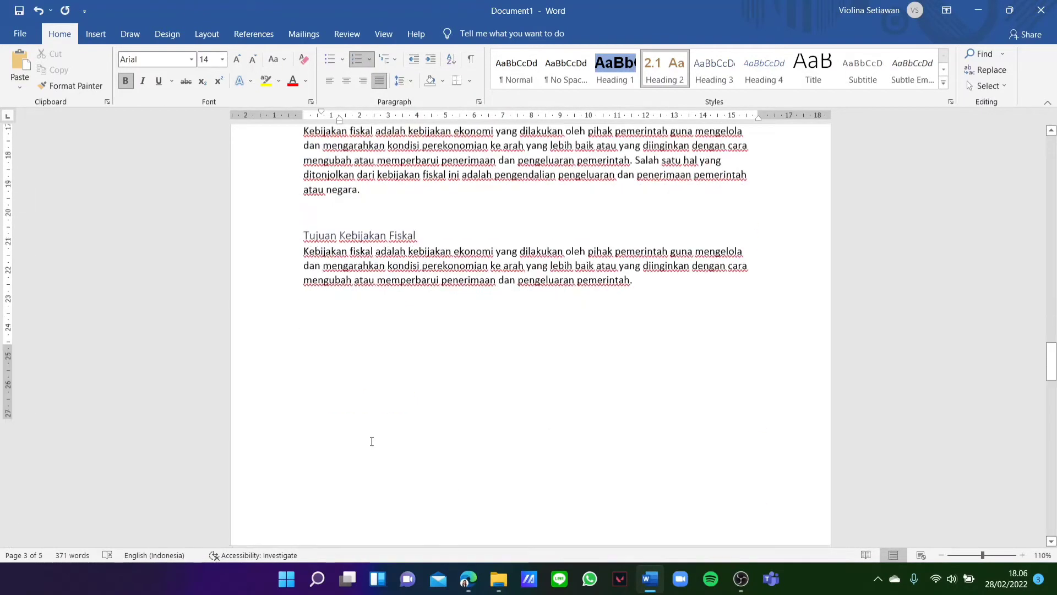
scroll(371, 442, down, 10)
scroll(371, 439, up, 5)
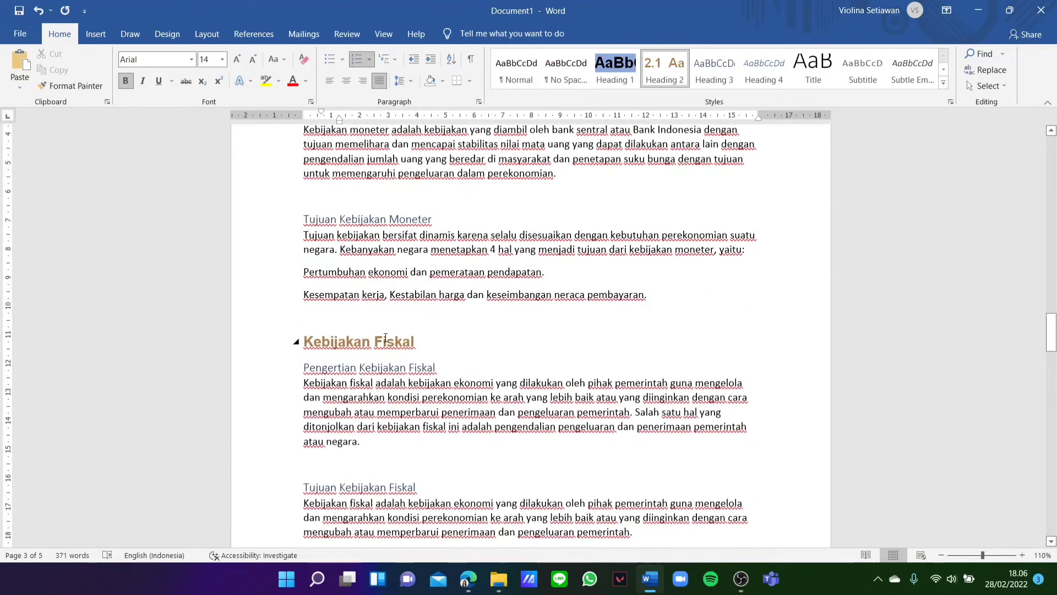
click(385, 336)
click(357, 59)
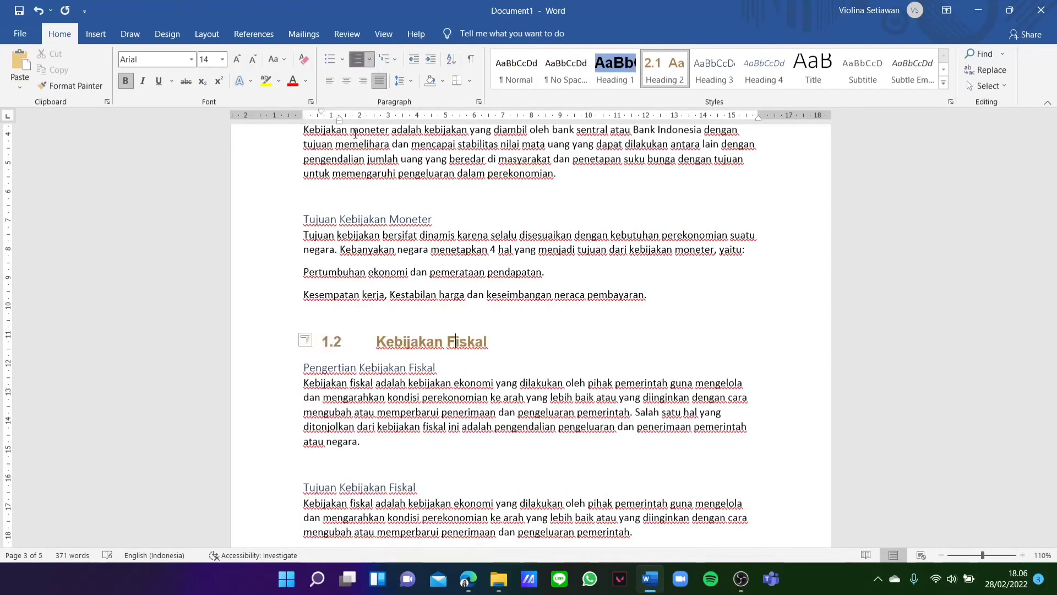
scroll(405, 272, up, 4)
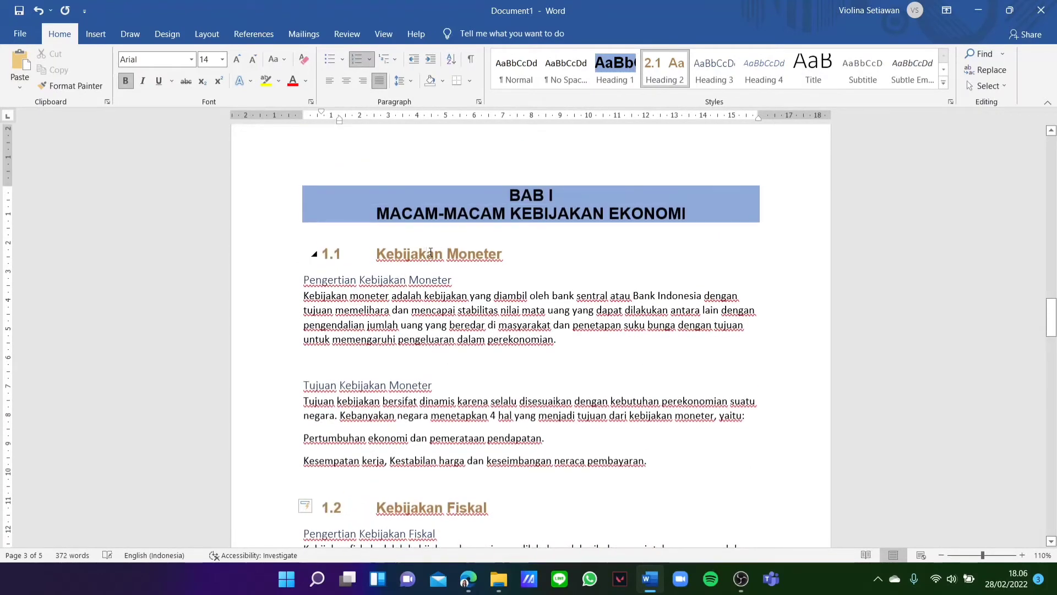
Step: Shift the numbered Kebijakan Moneter and Kebijakan Fiskal headings in BAB I toward the text margin by reducing their indents
drag(339, 125, 325, 130)
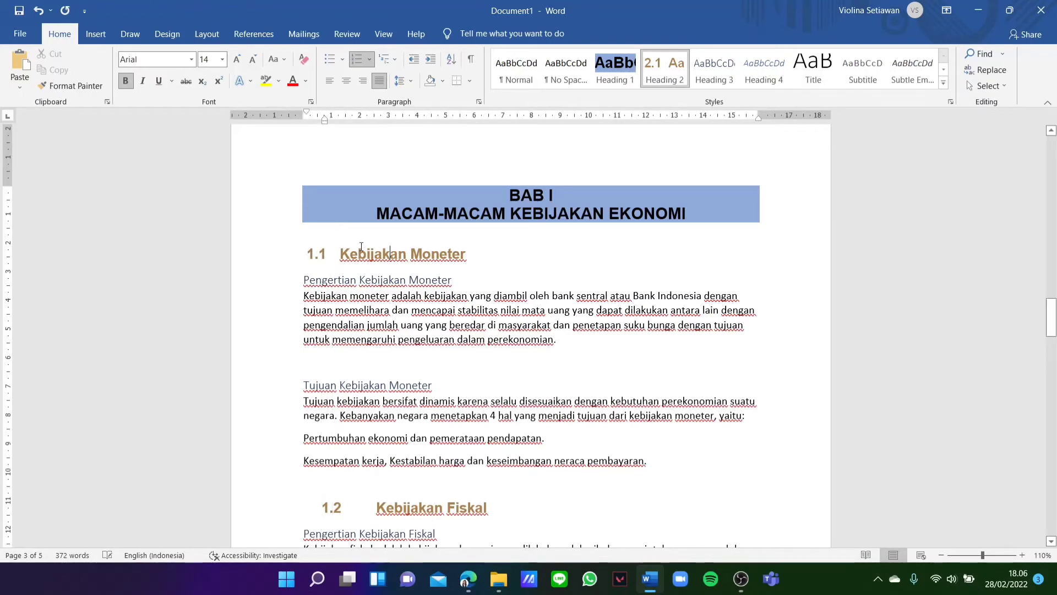
scroll(430, 444, down, 2)
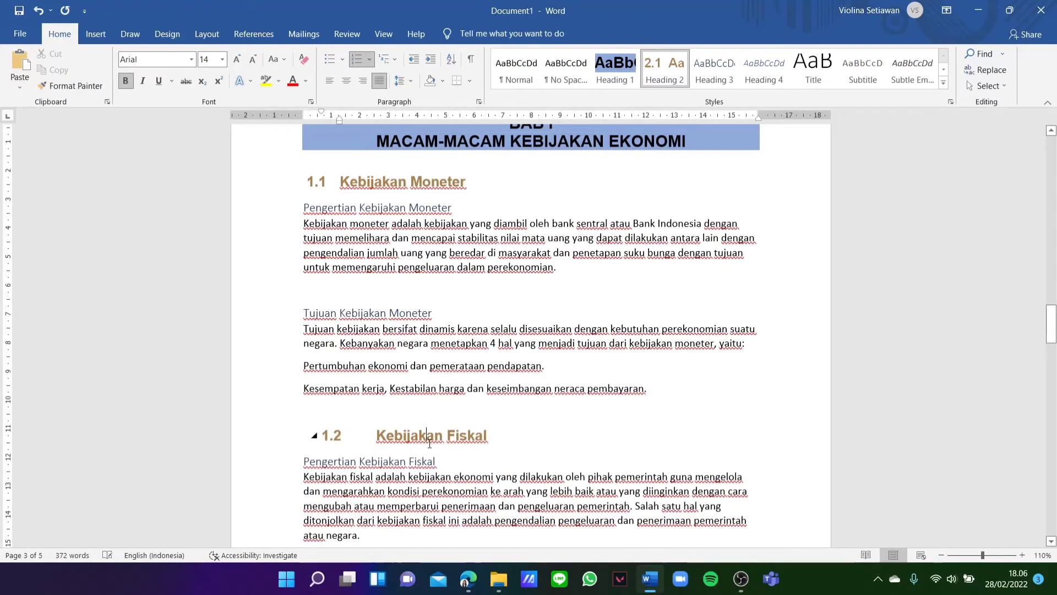
mouse_move(339, 118)
mouse_down()
mouse_move(305, 115)
mouse_move(315, 119)
mouse_up()
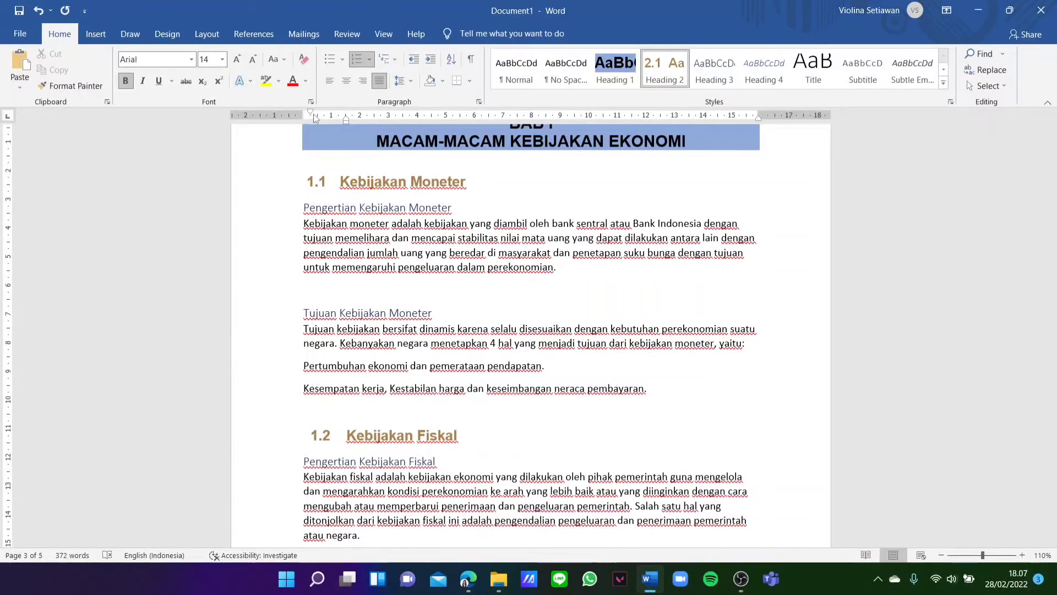
click(530, 295)
Step: Number Instrumen Kebijakan Fiskal in BAB II with the existing 2.1, 2.2, 2.3 format and shift its indent toward the text margin
scroll(584, 399, down, 6)
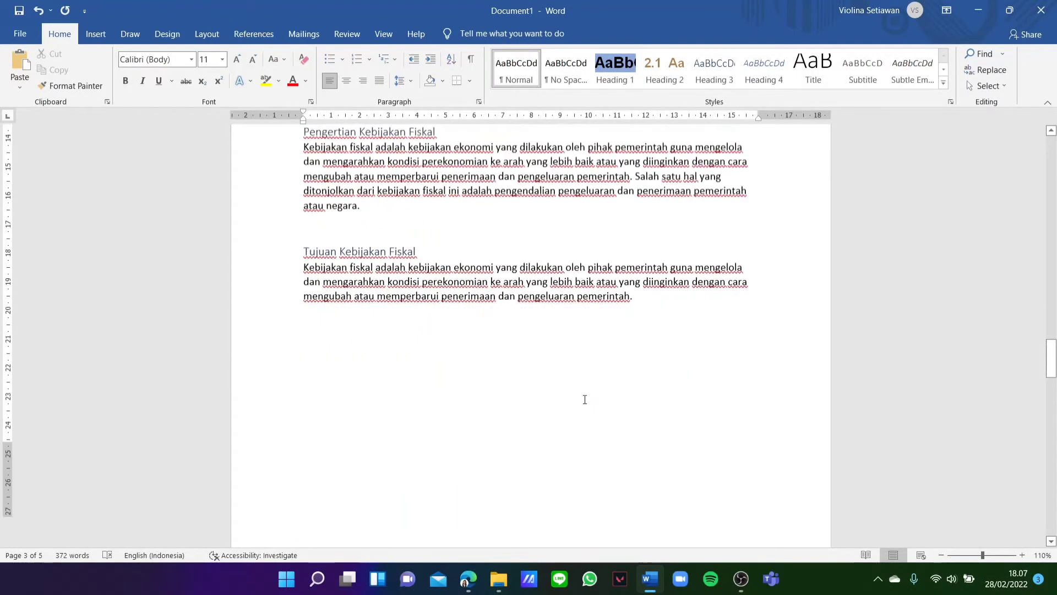
scroll(585, 399, down, 12)
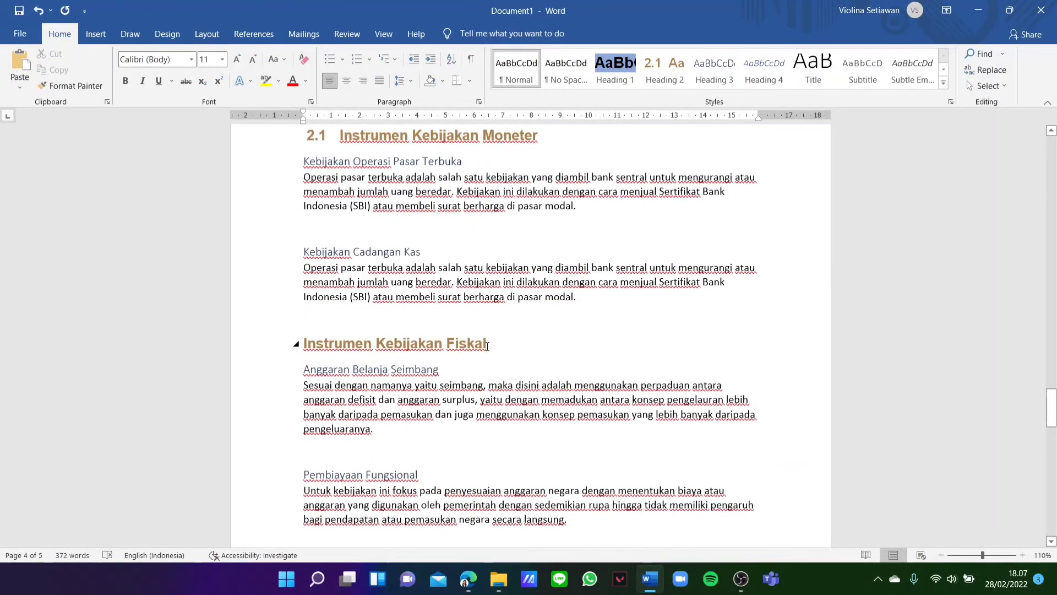
click(487, 346)
click(368, 60)
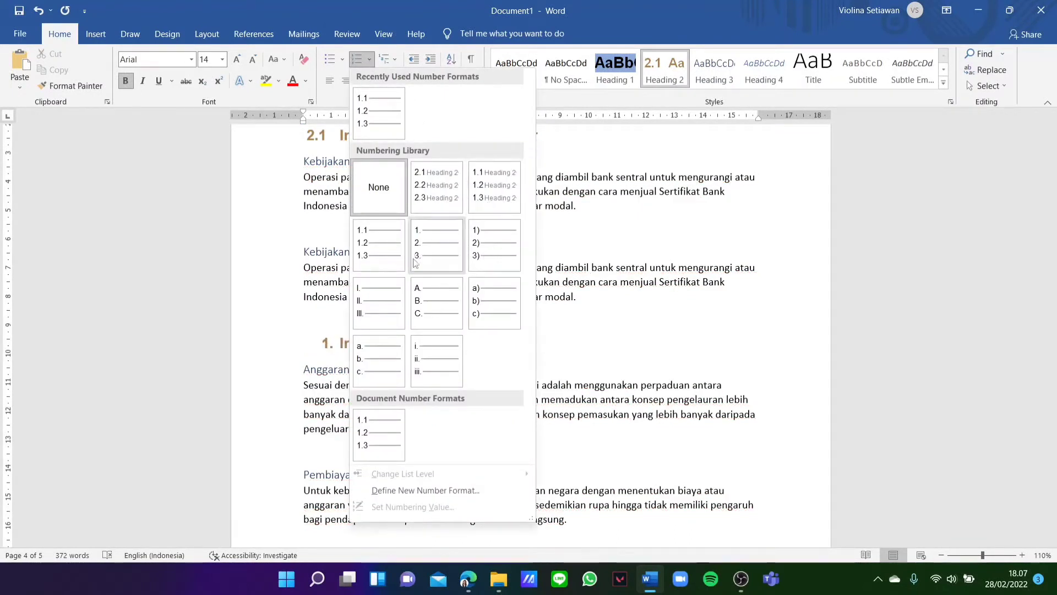
click(439, 193)
scroll(507, 250, up, 15)
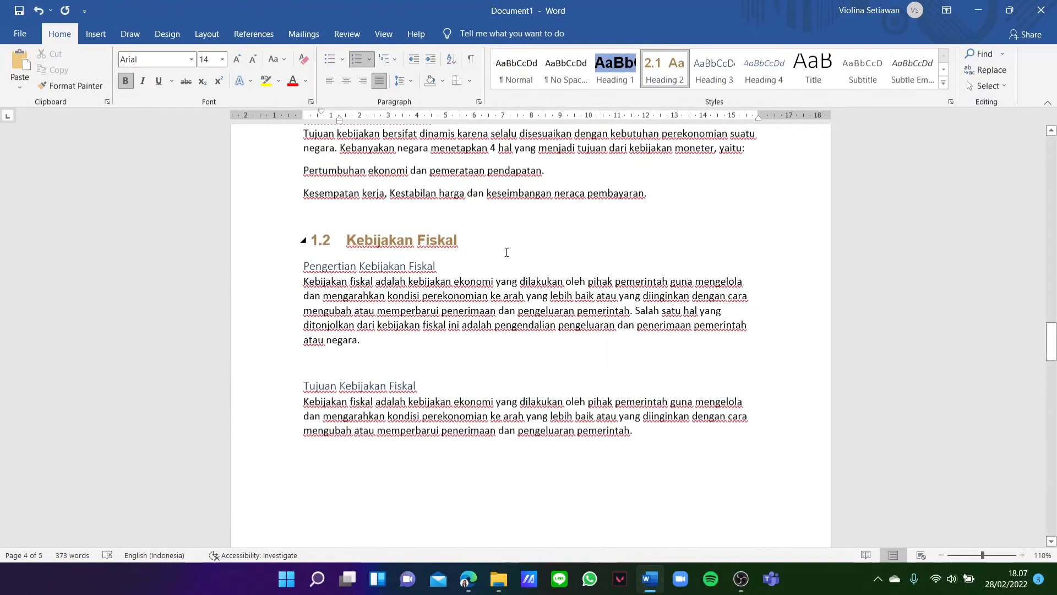
scroll(506, 252, down, 15)
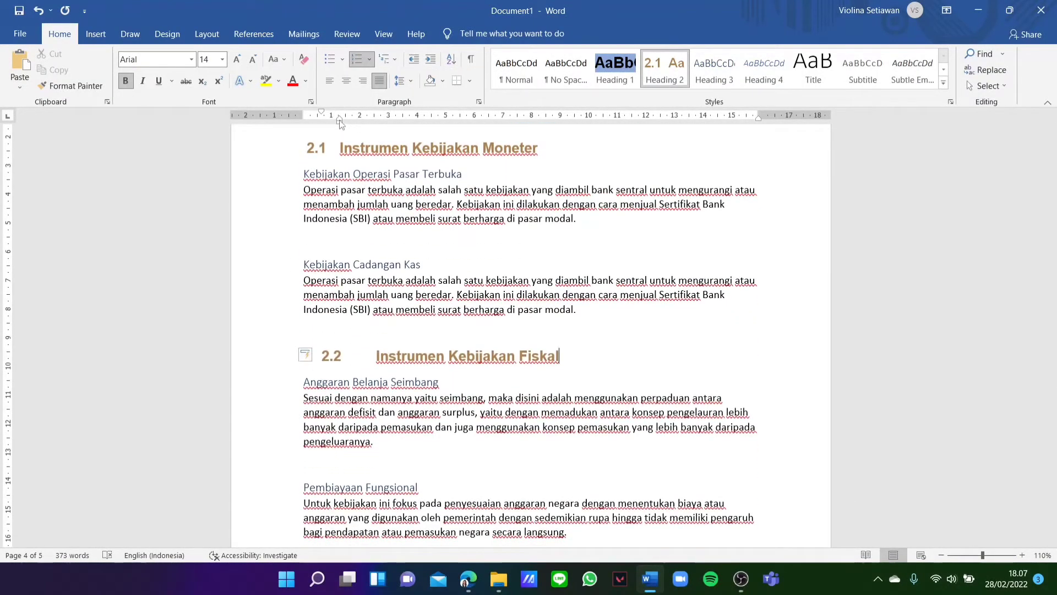
drag(340, 123, 329, 125)
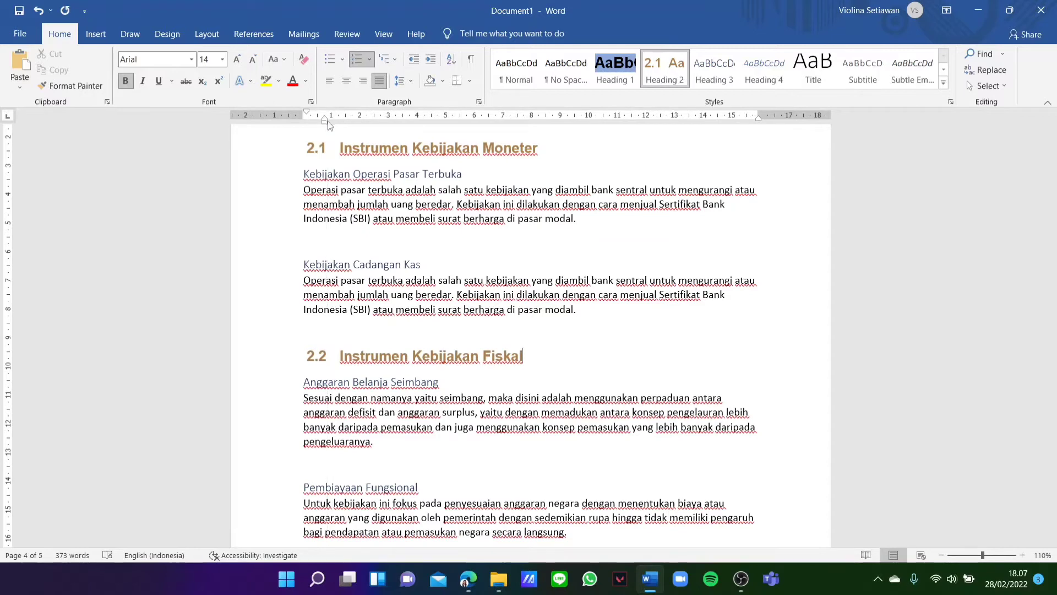
Step: Modify the Heading 3 style's font to Calibri, bold, with black text color
scroll(497, 254, up, 15)
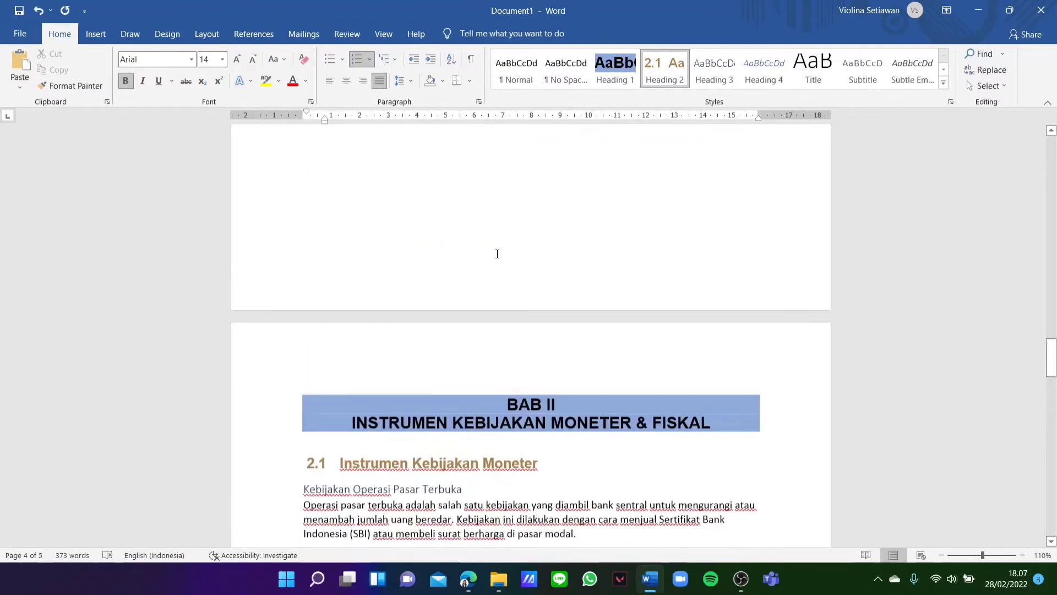
scroll(497, 254, down, 2)
scroll(497, 254, down, 3)
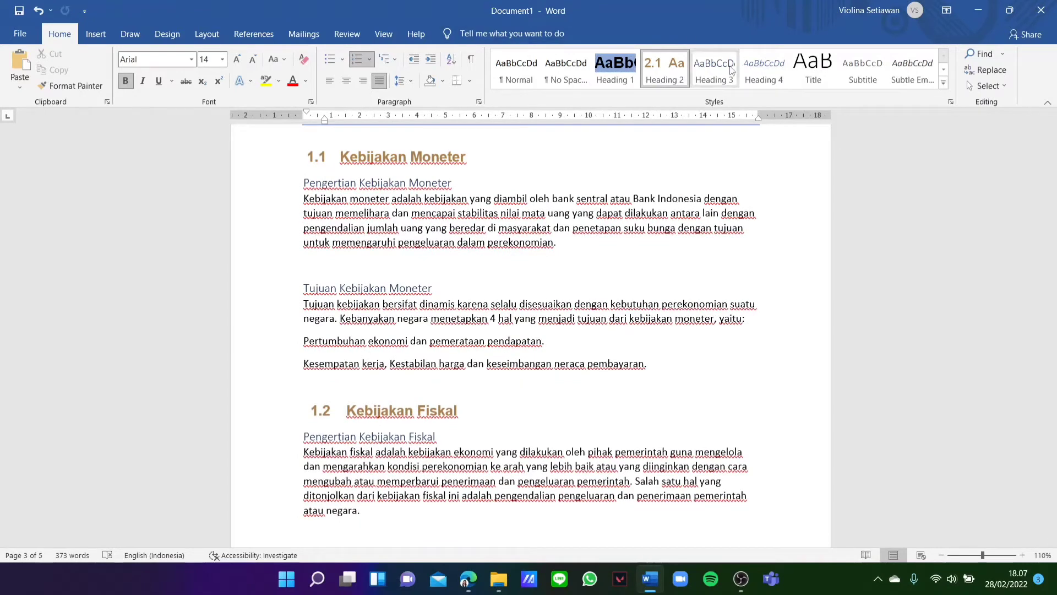
click(428, 186)
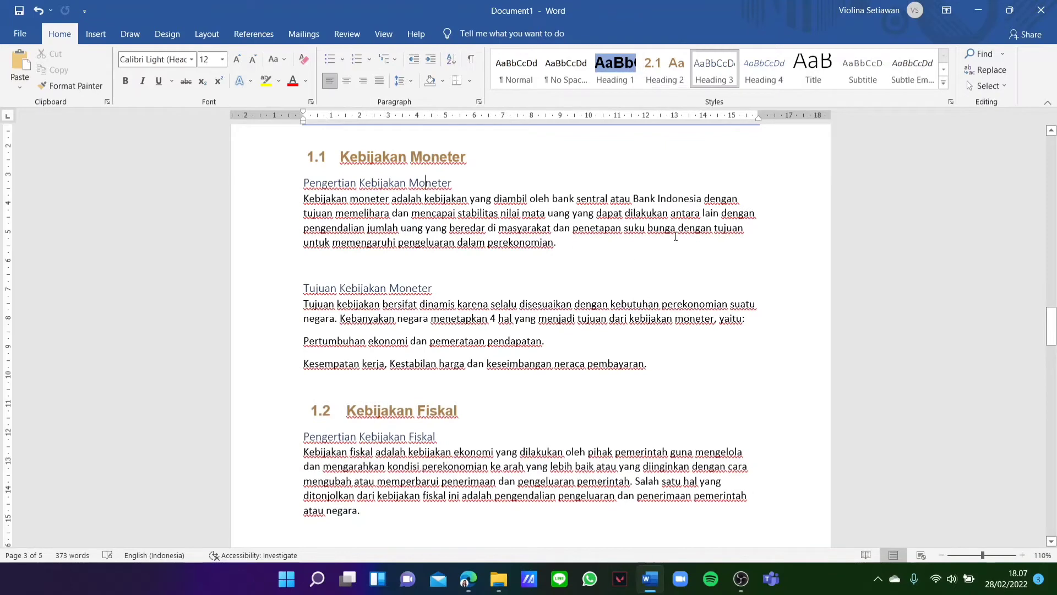
right_click(717, 74)
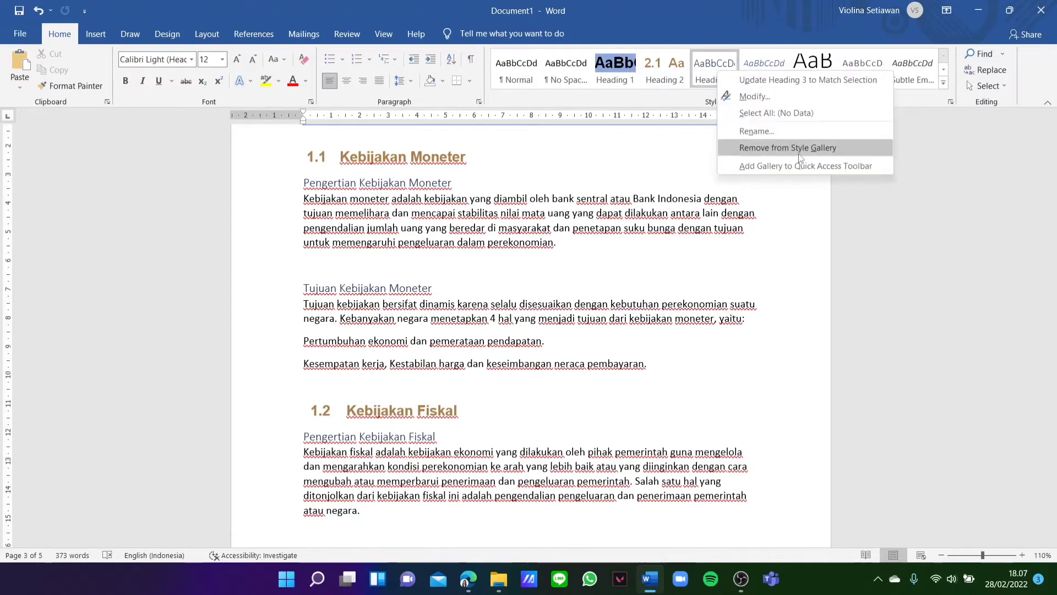
click(773, 95)
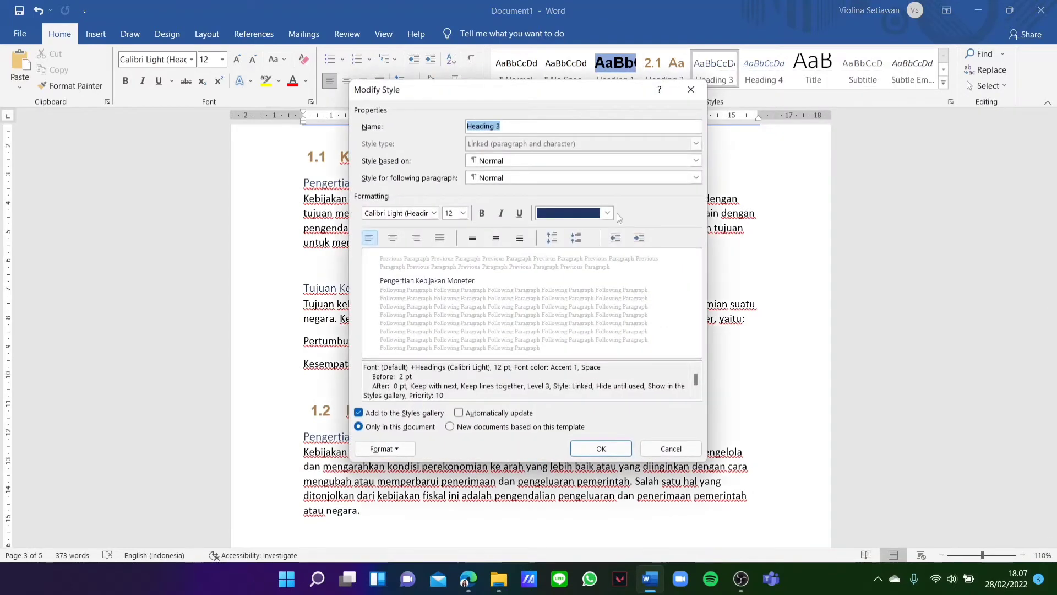
click(393, 450)
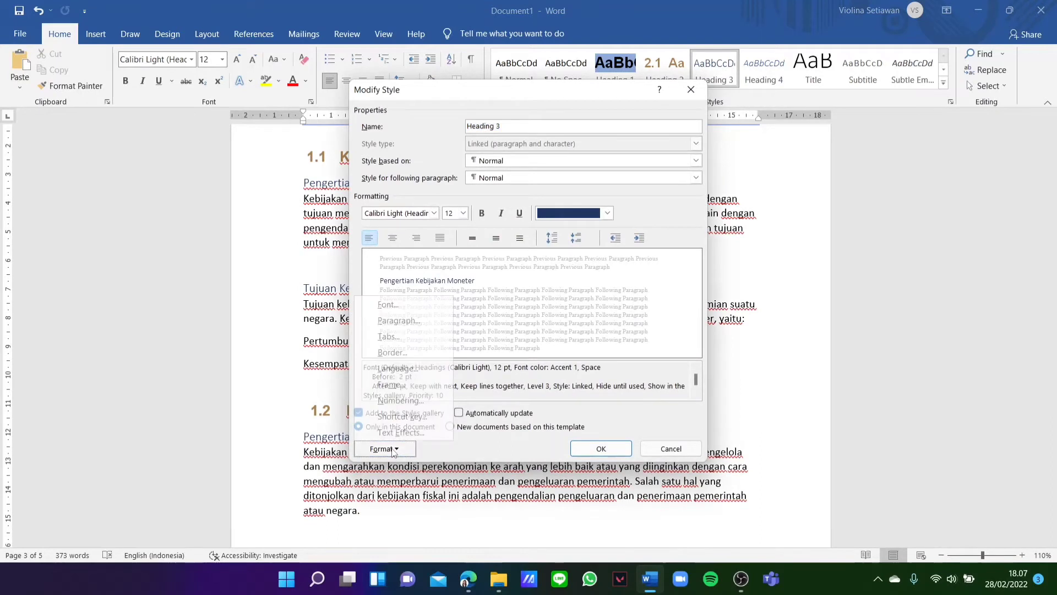
click(418, 302)
text(cal)
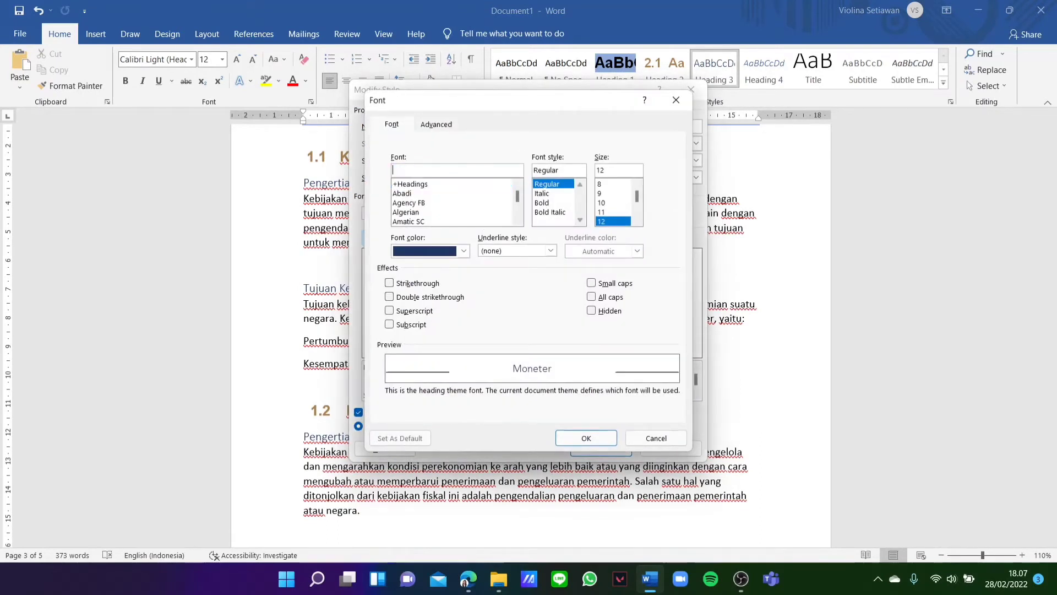
text(ib)
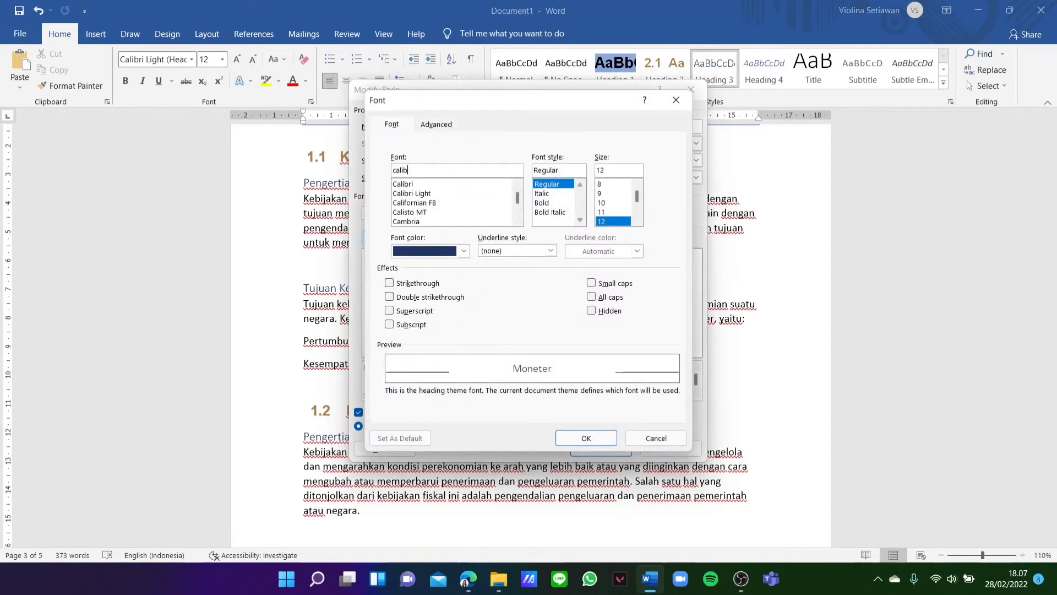
click(505, 185)
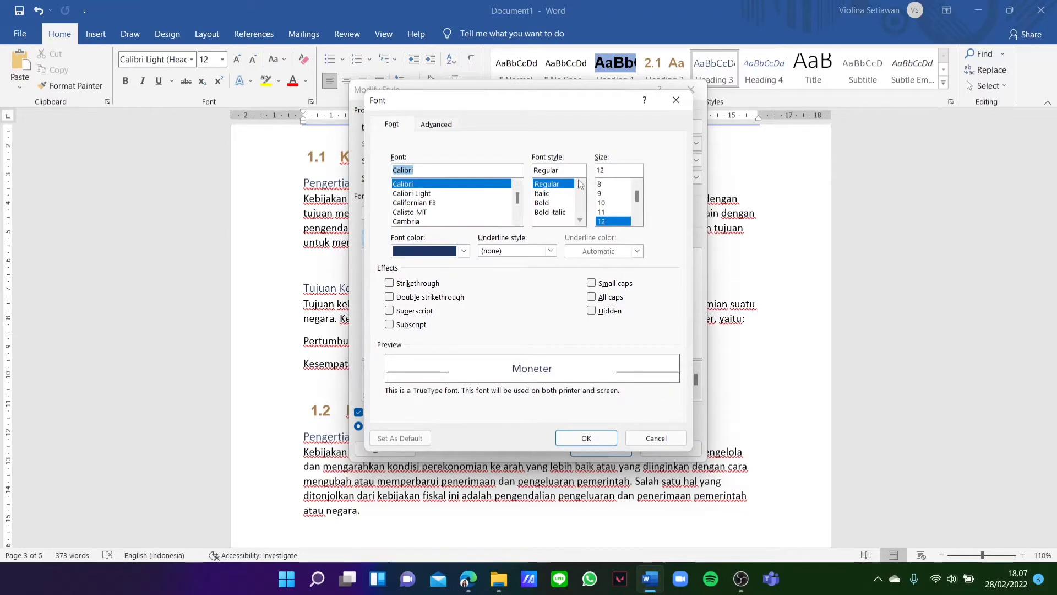
click(553, 207)
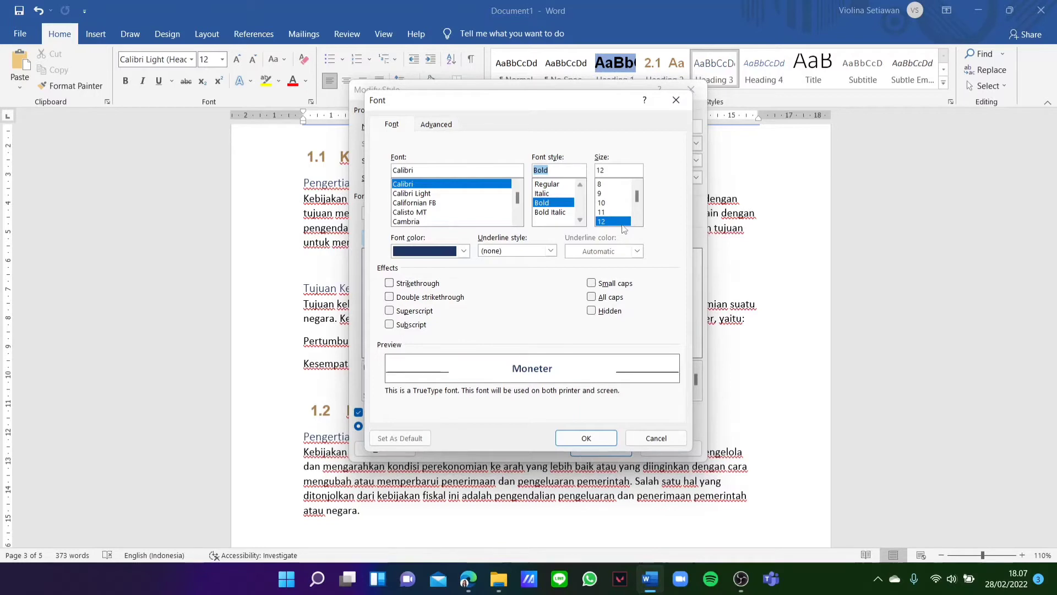
click(455, 252)
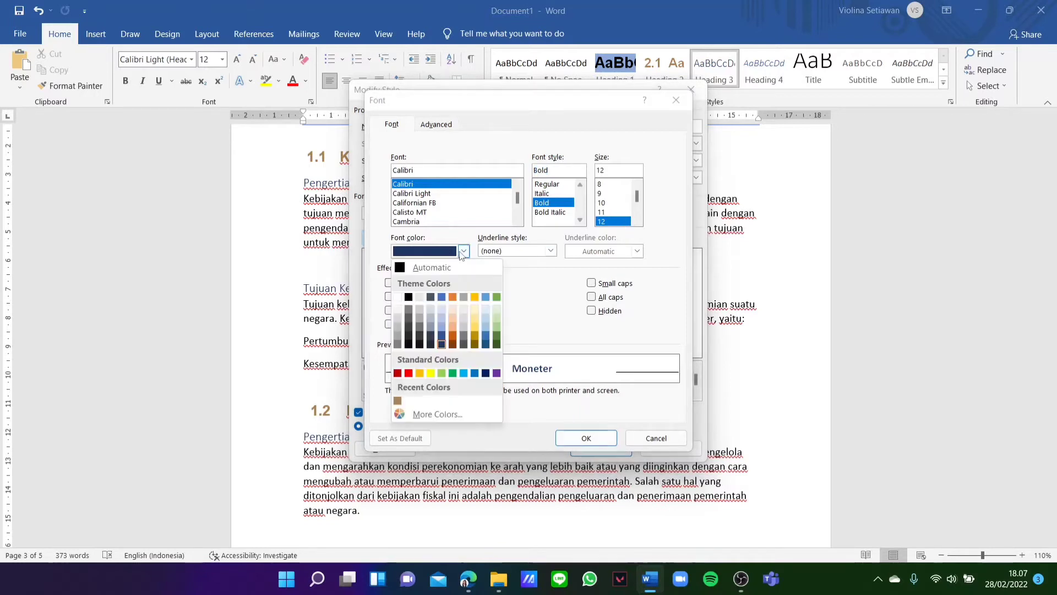
click(409, 298)
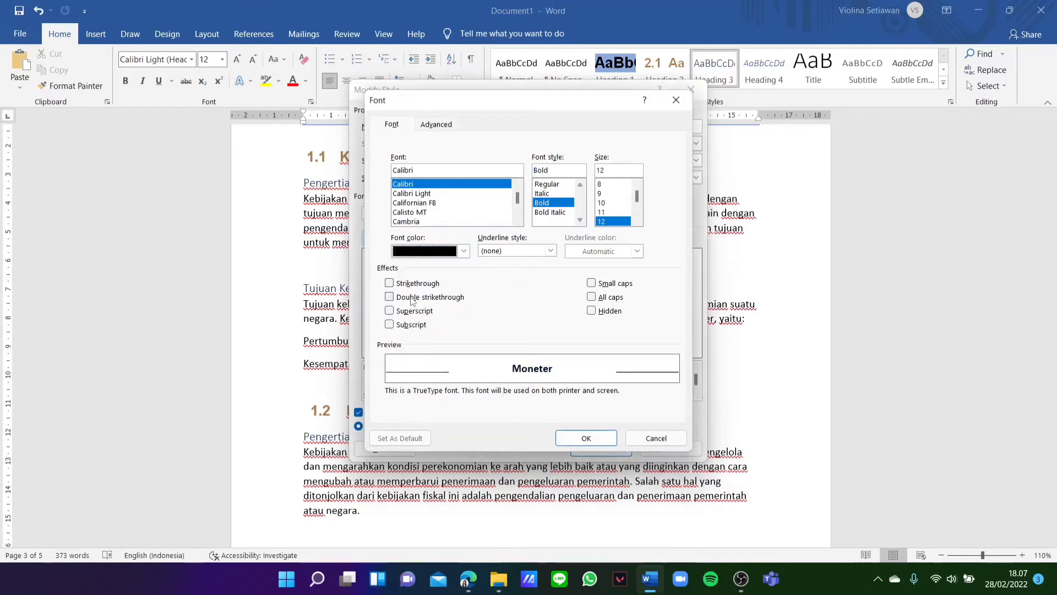
click(585, 437)
Step: Set the Heading 3 style to justified alignment, 0 pt spacing before and 1,5 line spacing, and apply the style changes
click(385, 448)
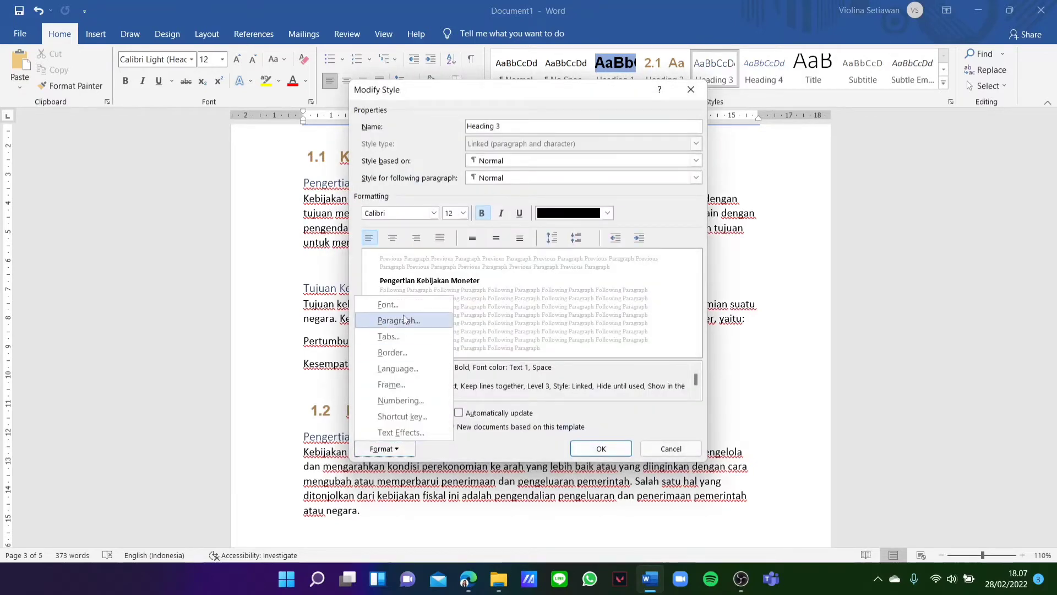
click(405, 319)
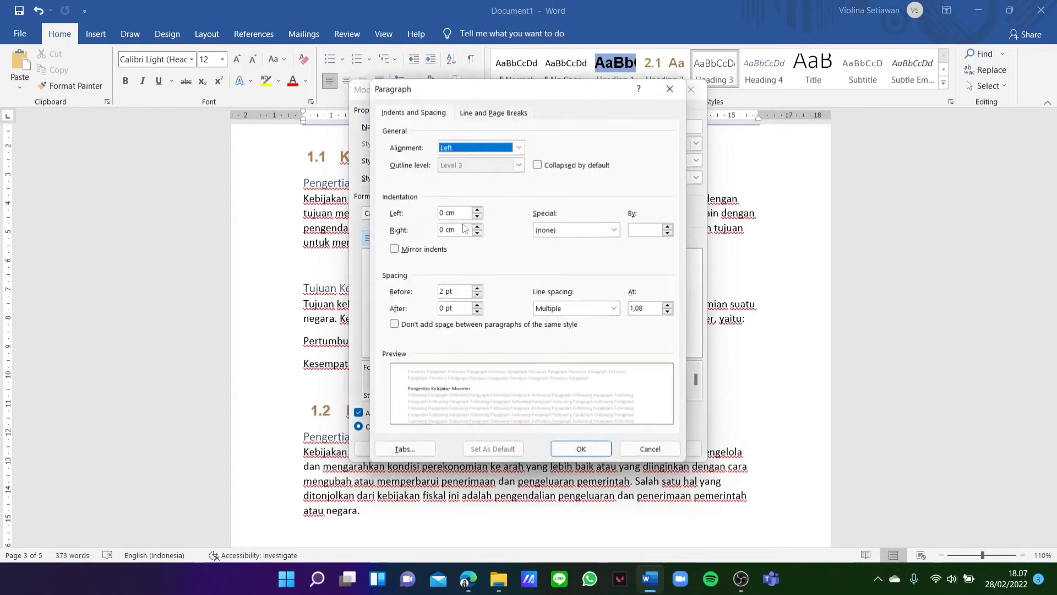
click(477, 295)
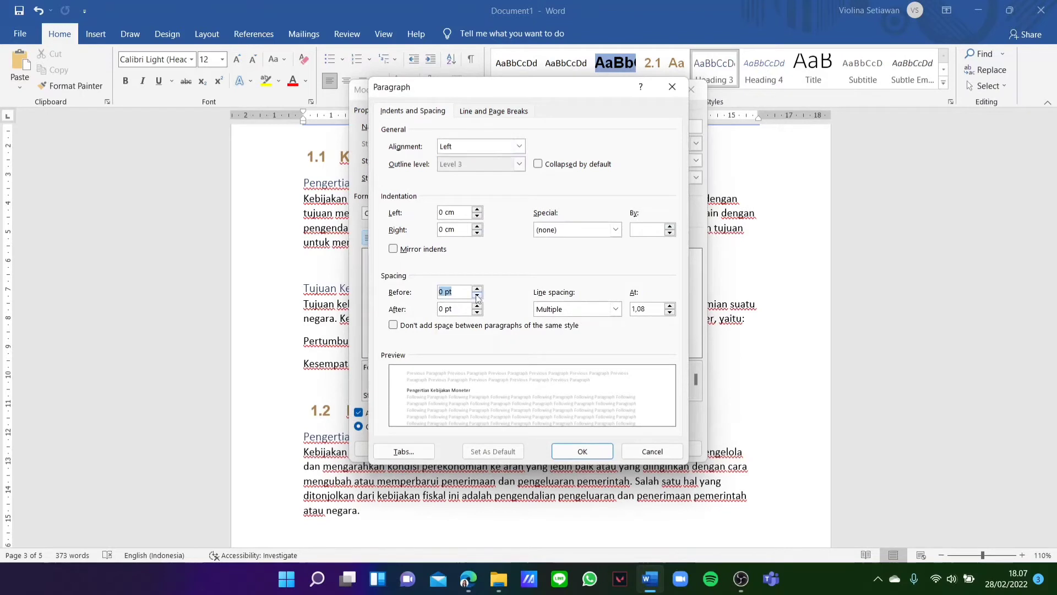
click(615, 309)
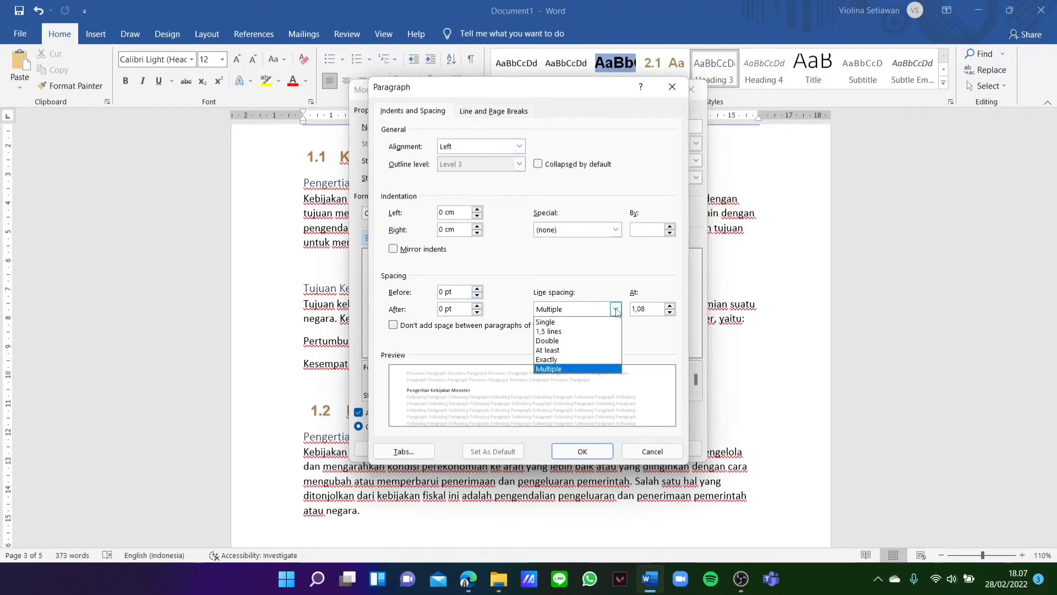
click(588, 331)
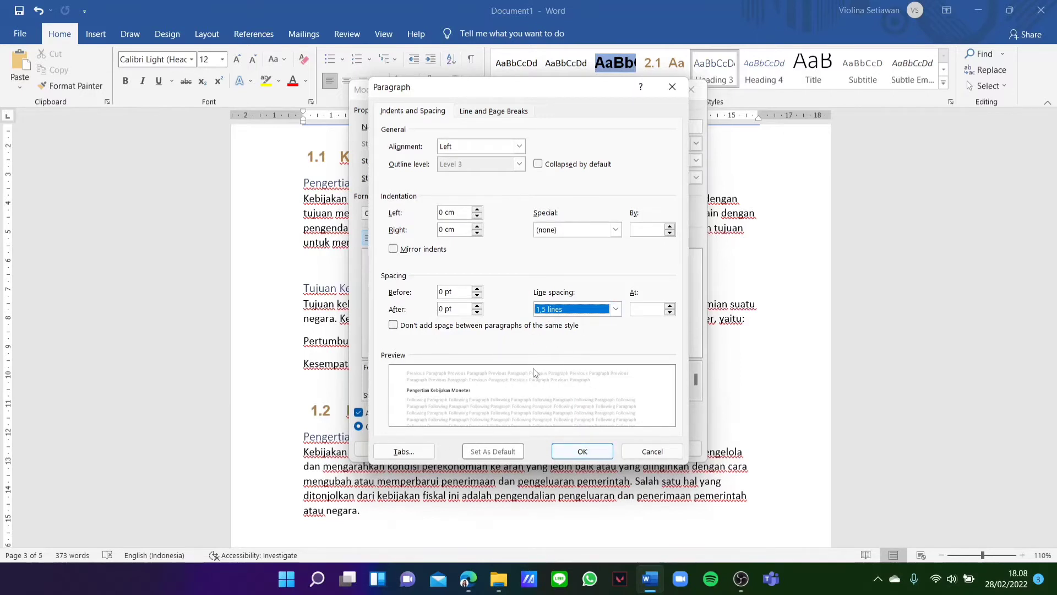
click(518, 146)
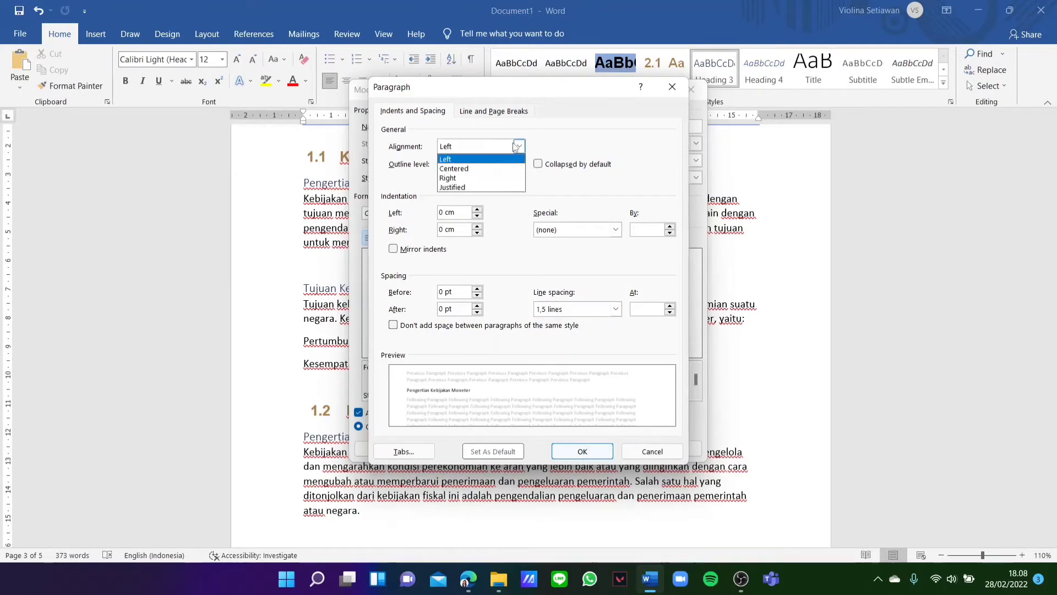
click(507, 187)
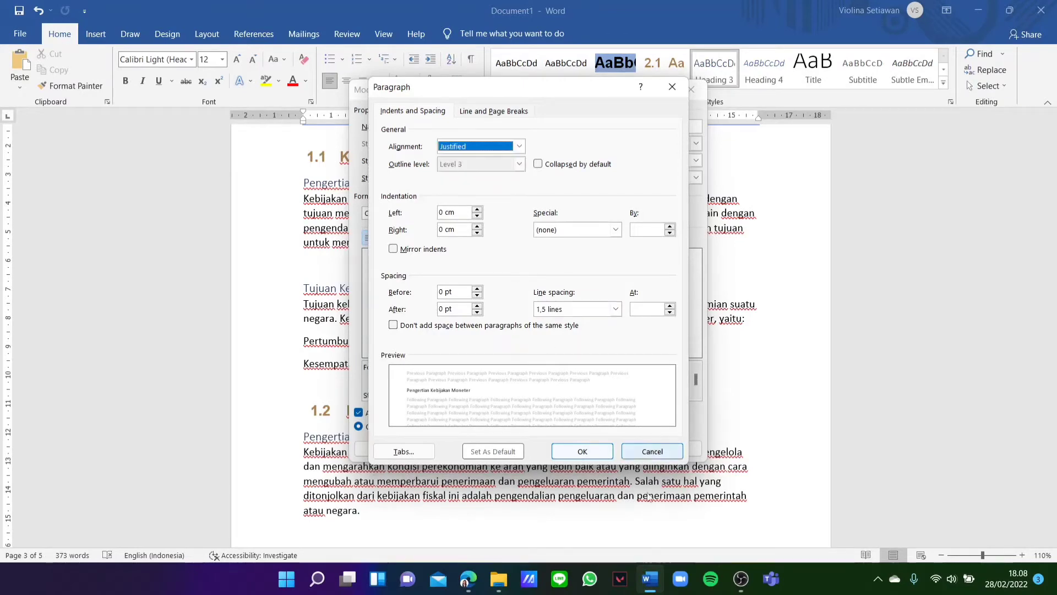
click(573, 454)
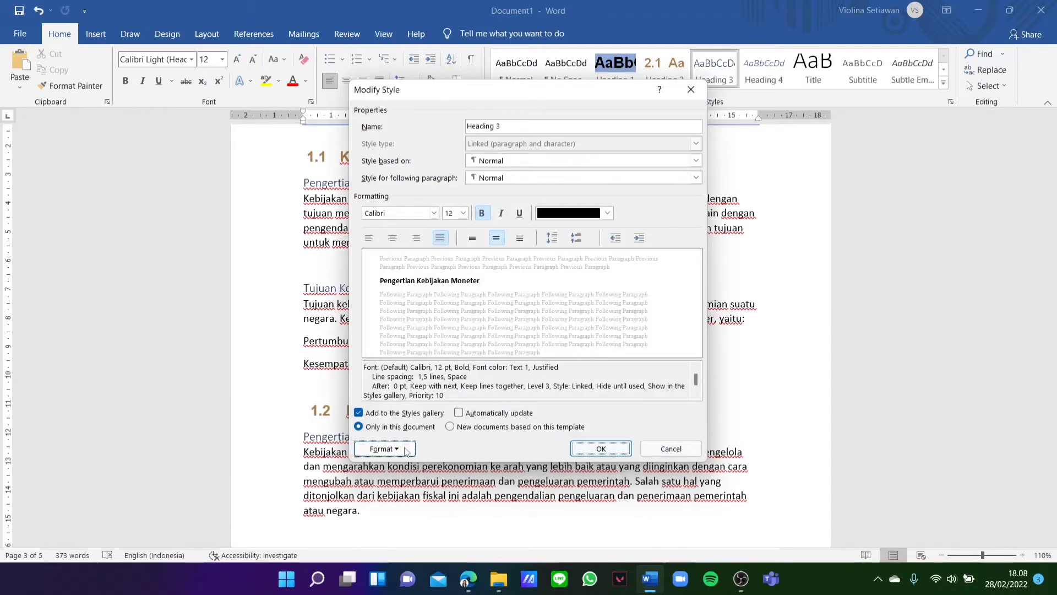
click(385, 449)
click(411, 351)
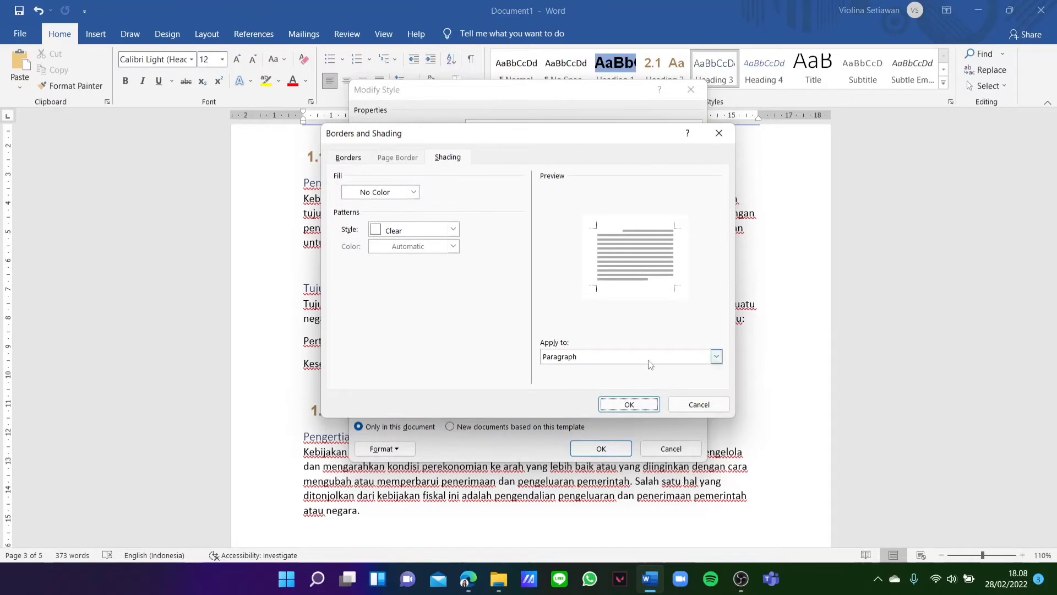
click(626, 407)
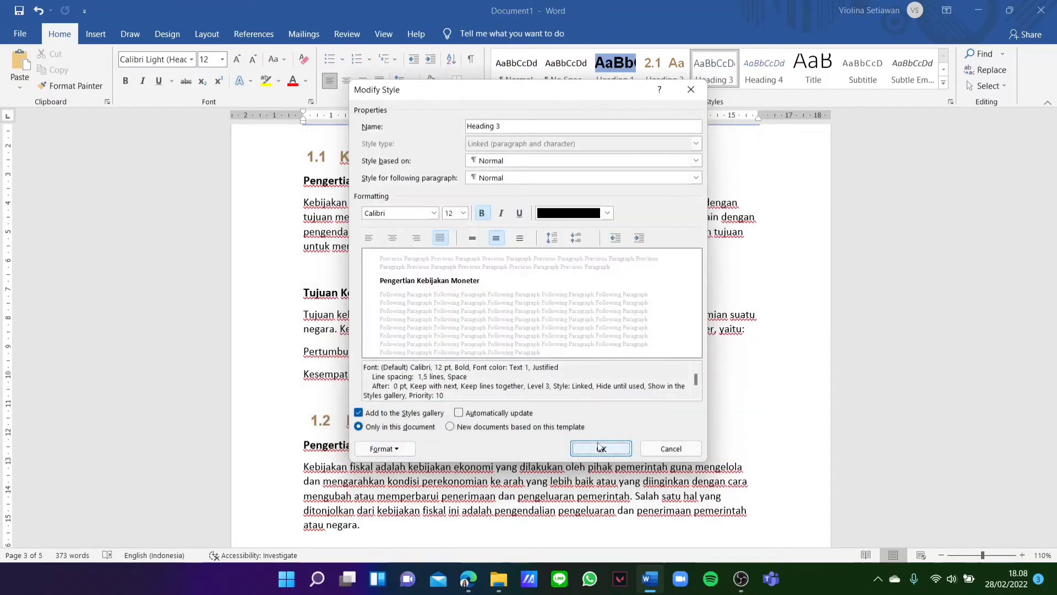
click(603, 448)
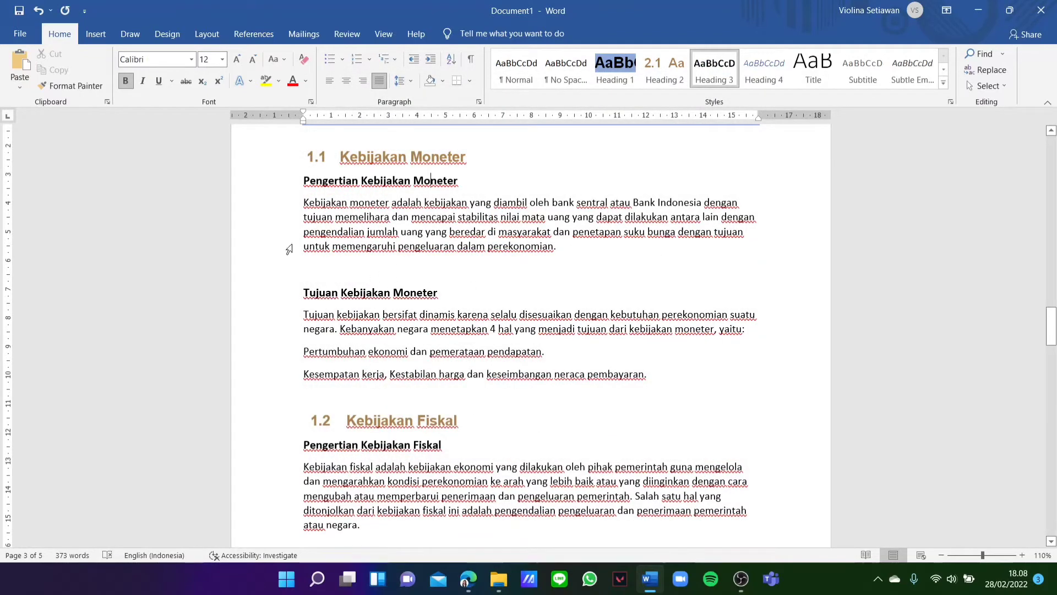
Step: Define a new 1.1.1 number format at the Pengertian Kebijakan Moneter title and reapply the Heading 3 style to that title
scroll(479, 288, up, 3)
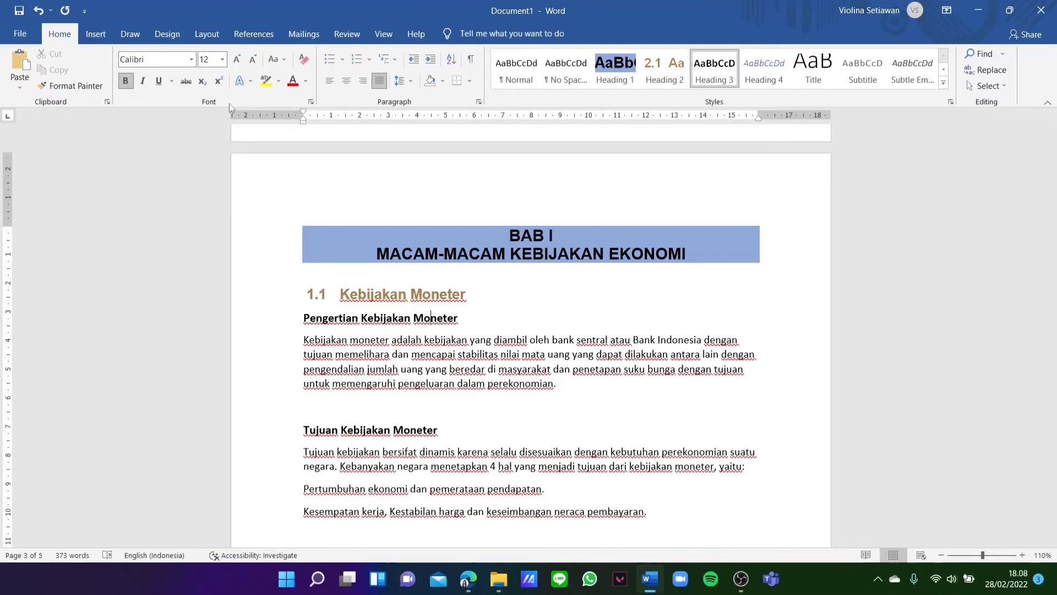
click(369, 59)
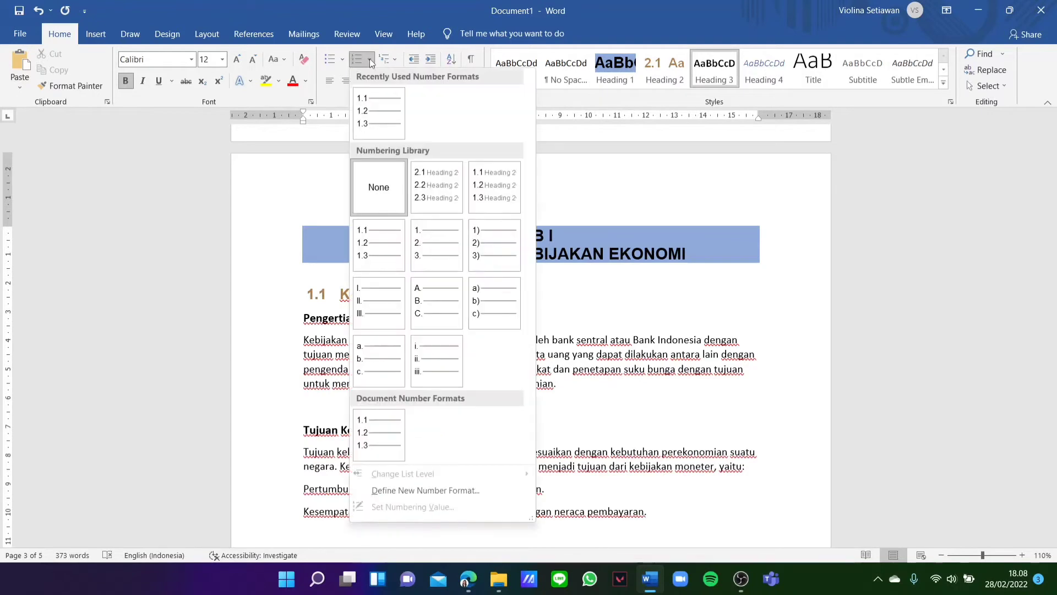
click(450, 485)
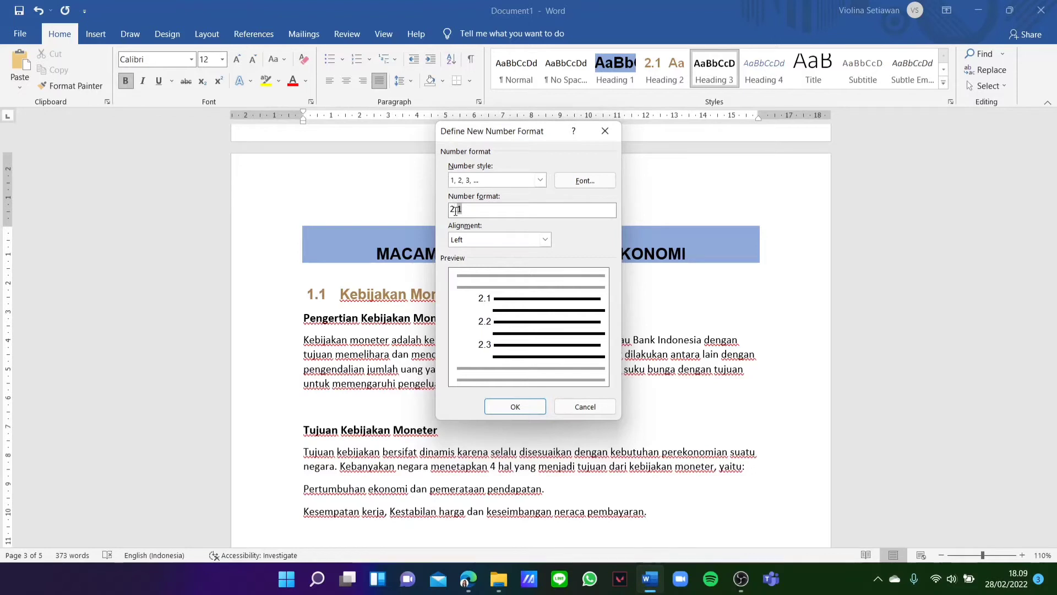
key(BackSpace)
text(1.1)
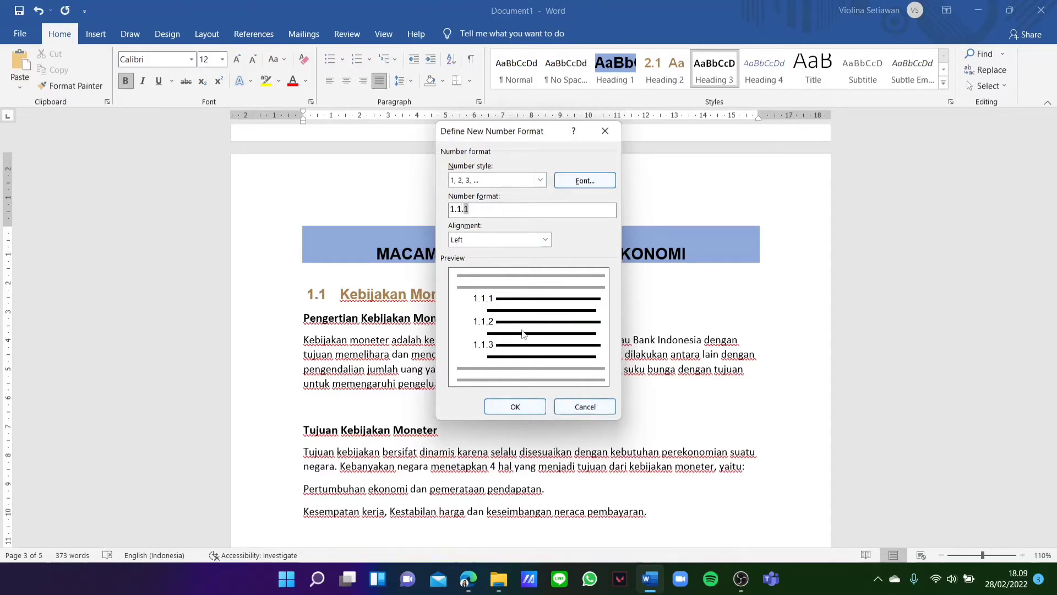
click(516, 407)
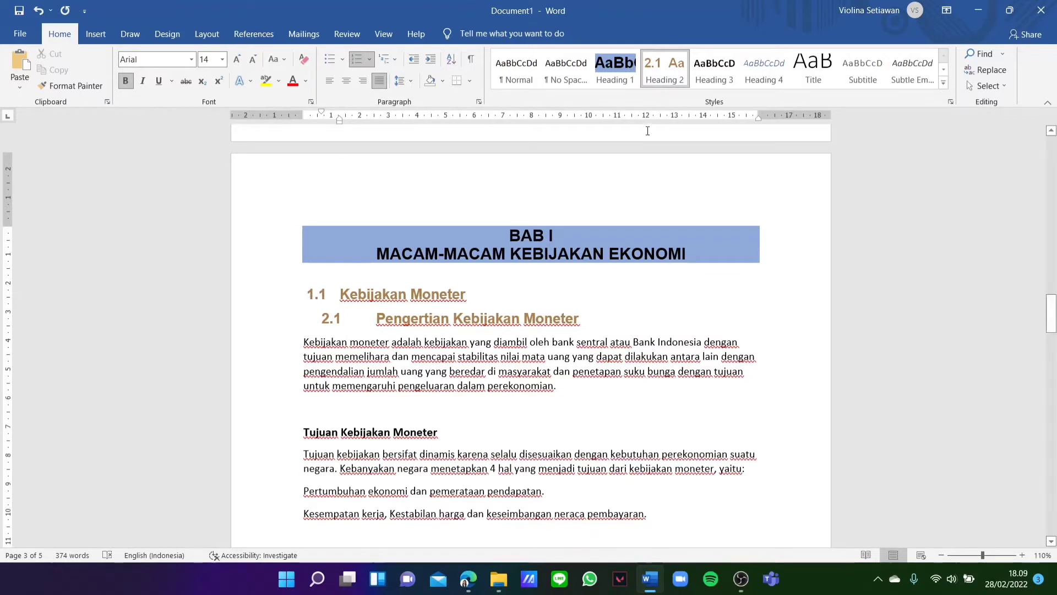
click(711, 72)
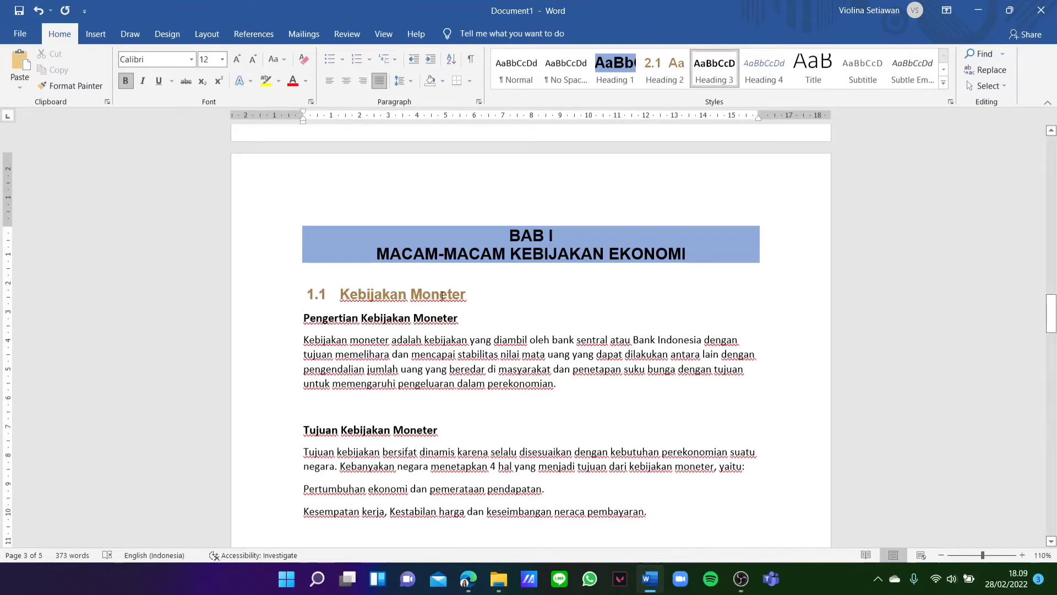
Step: Define a new 1.2.1 number format at the Pengertian Kebijakan Moneter title, and remove the numbering and indent from the title
scroll(485, 372, down, 1)
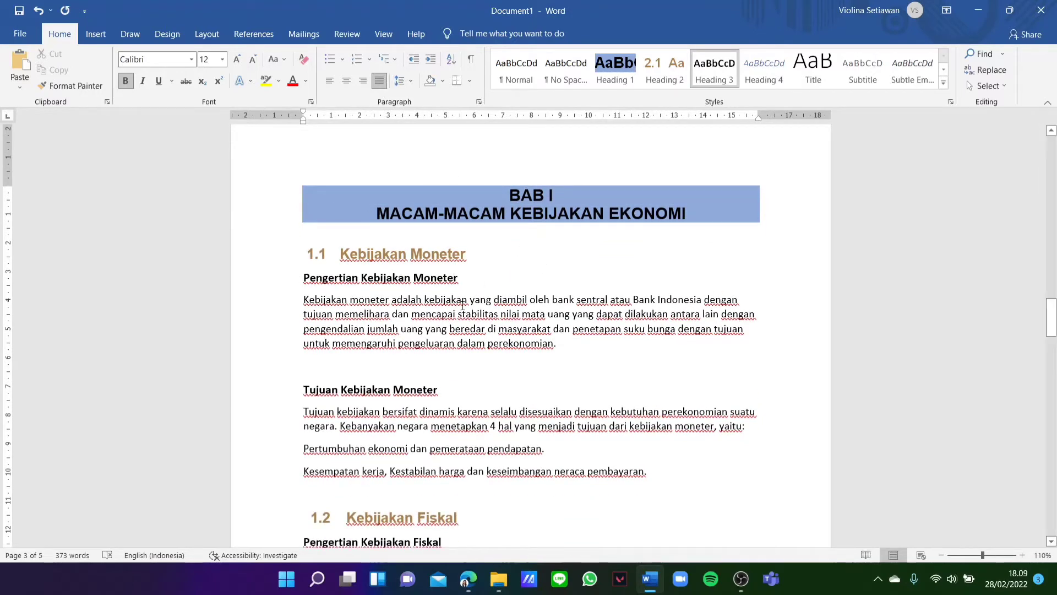
scroll(460, 302, down, 3)
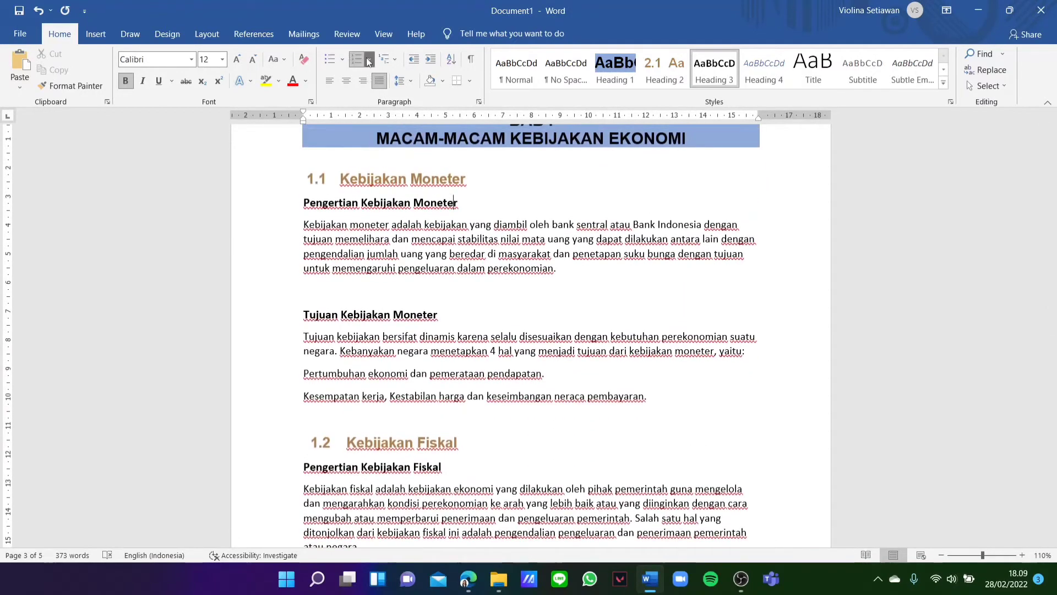
click(369, 59)
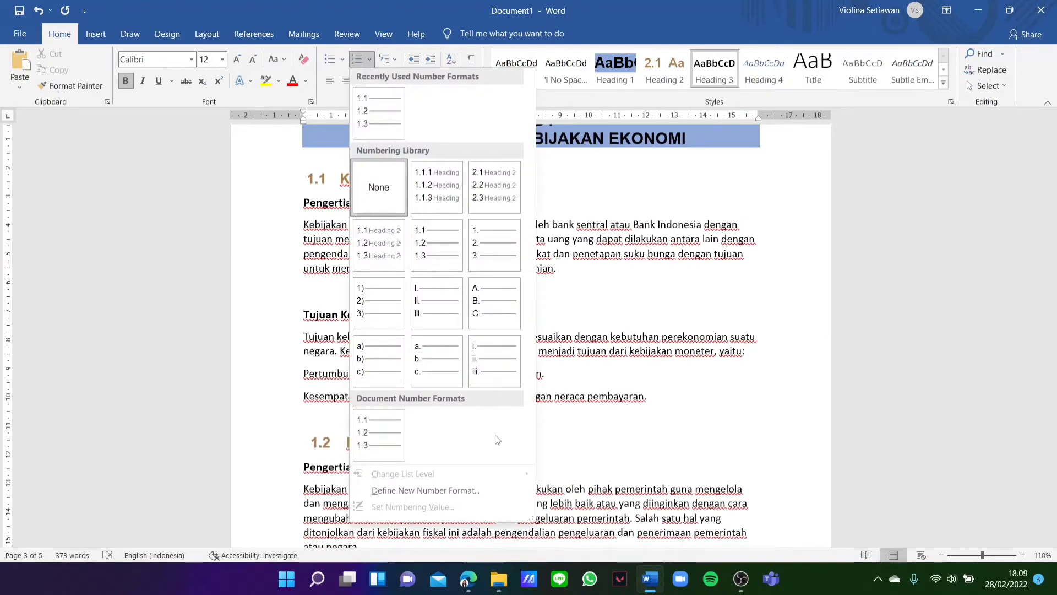
click(465, 490)
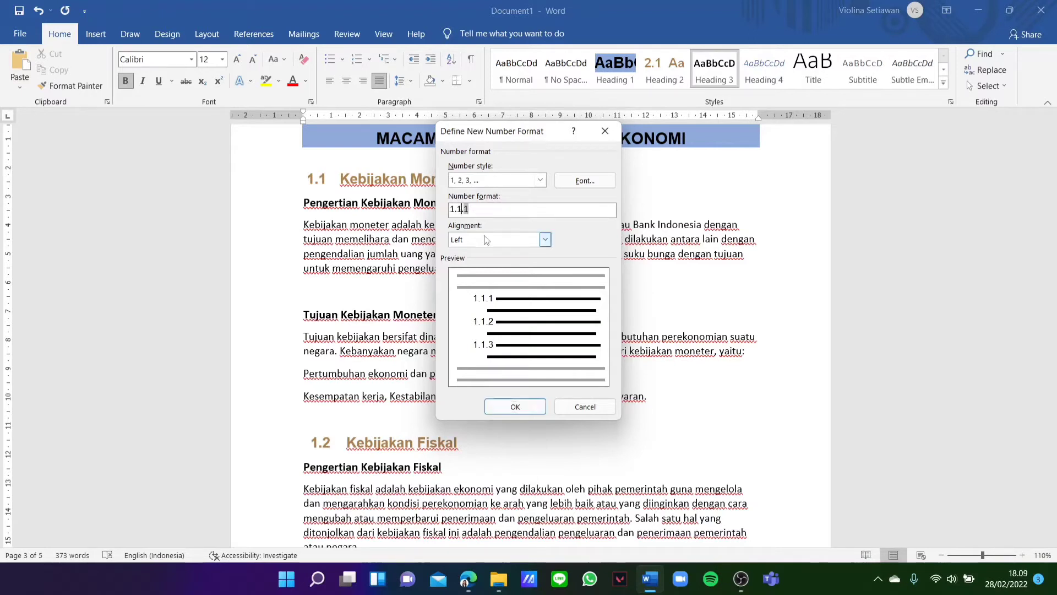
key(BackSpace)
text(2)
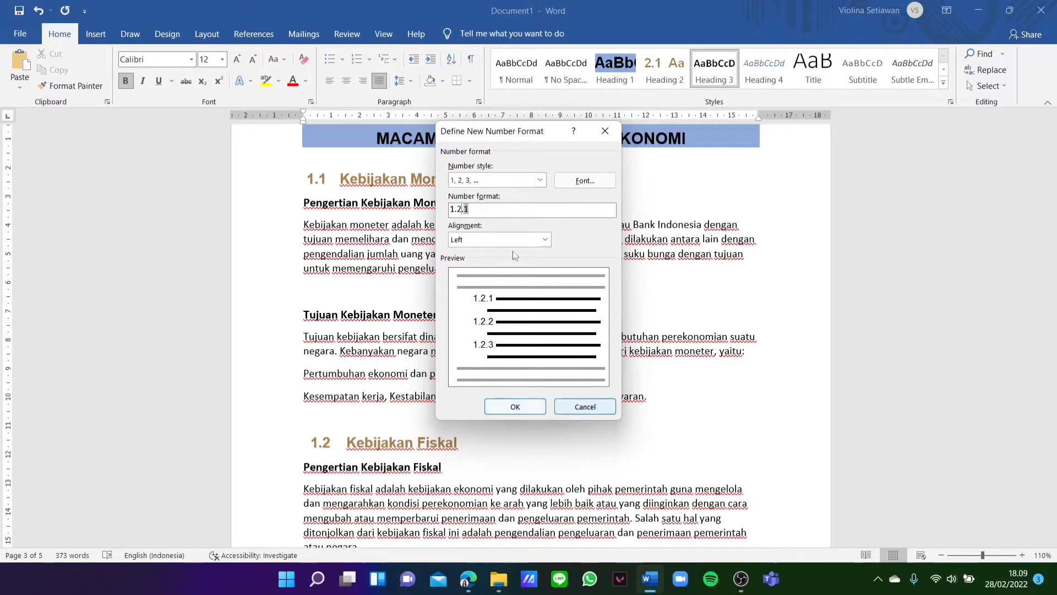
click(526, 407)
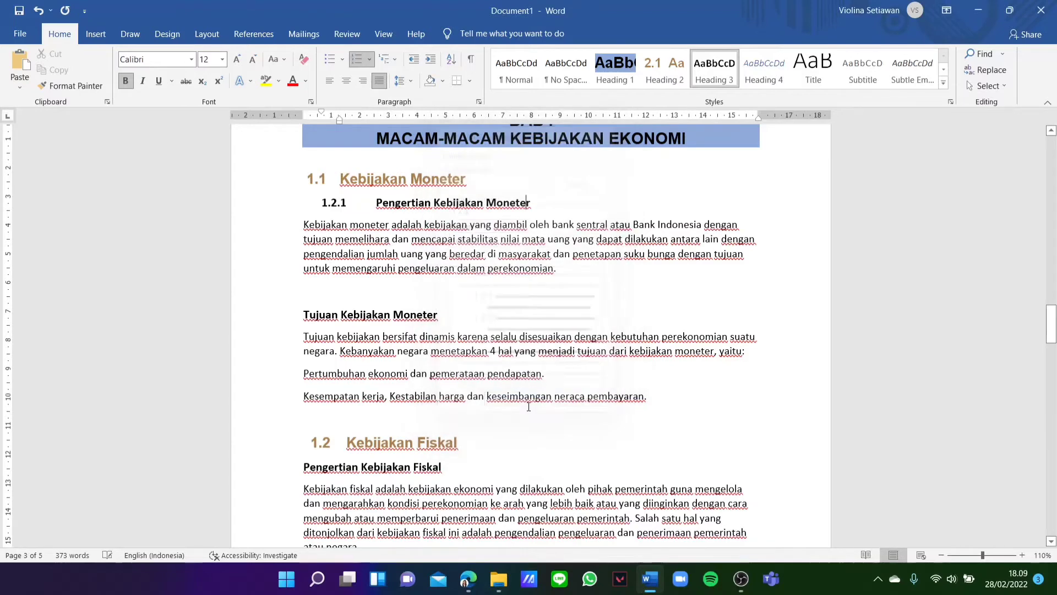
click(362, 63)
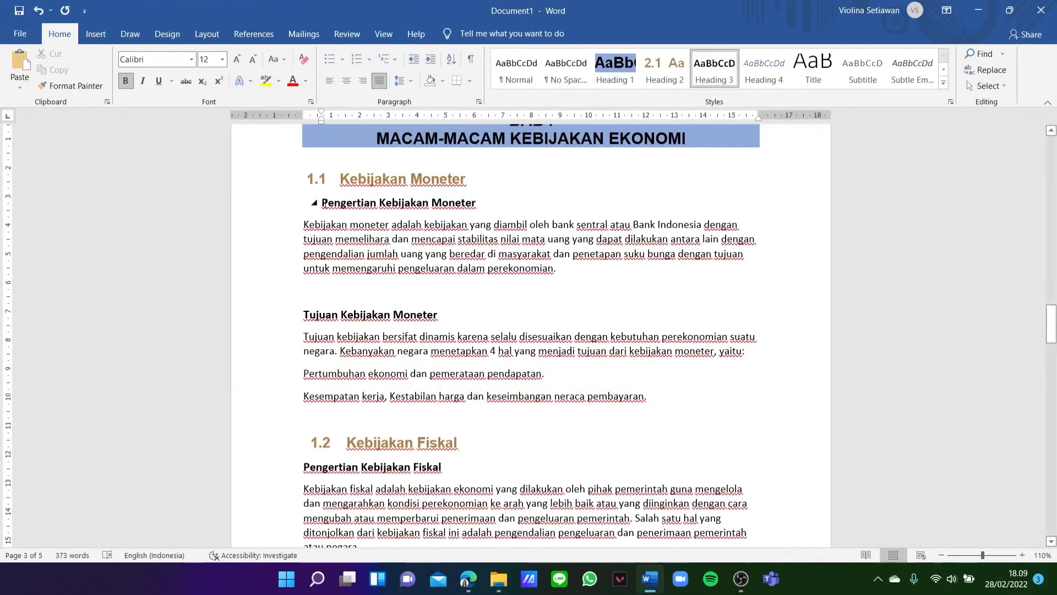
click(323, 206)
key(BackSpace)
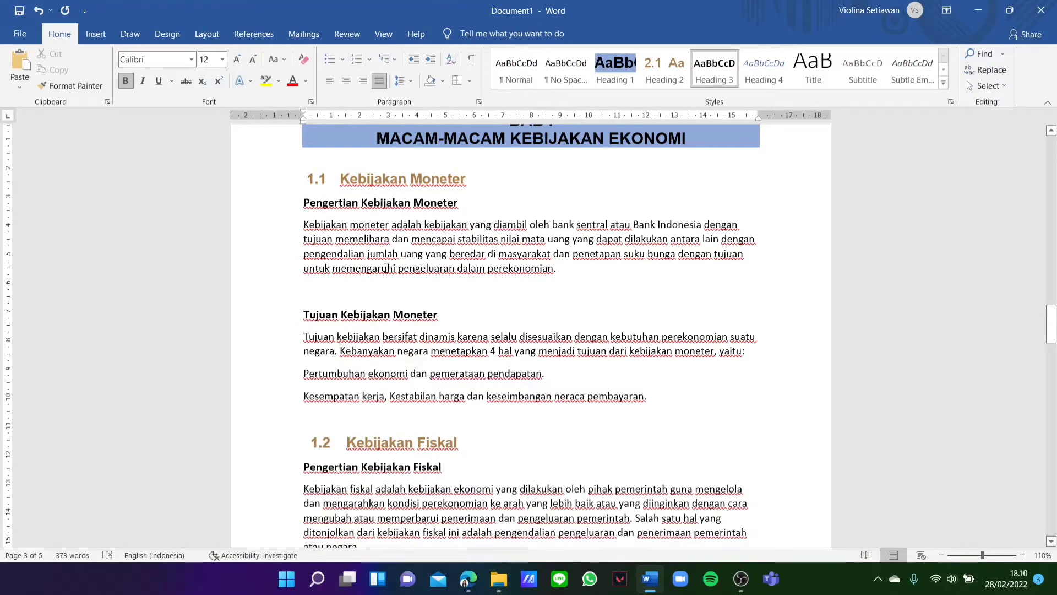
Step: Add a 2.1.1 number format to the numbering library from the Pengertian Kebijakan Moneter title, clearing the number from the title itself
scroll(385, 287, down, 6)
scroll(385, 287, up, 5)
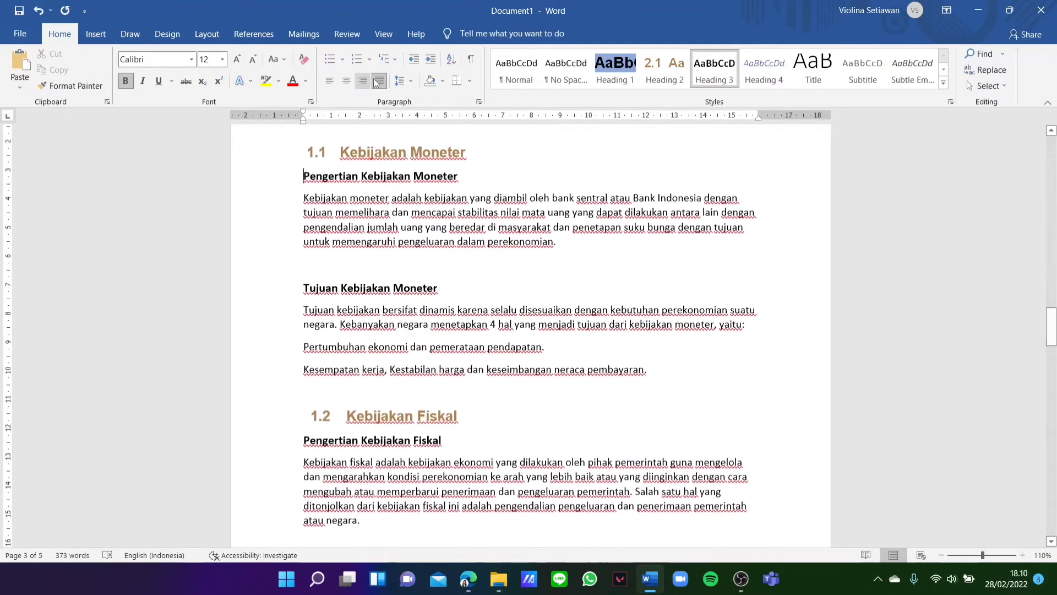
click(369, 59)
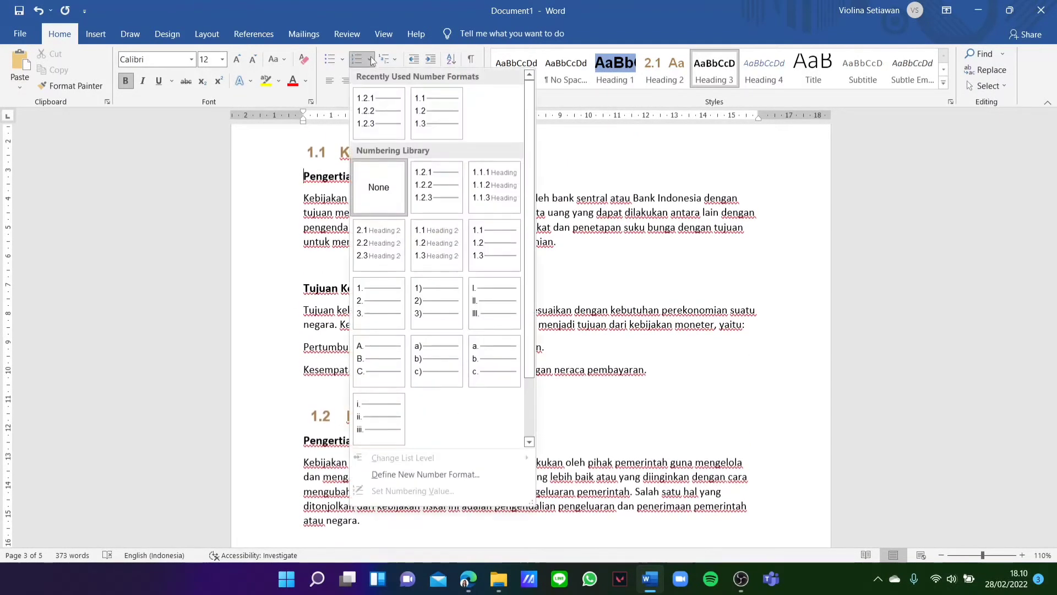
click(449, 479)
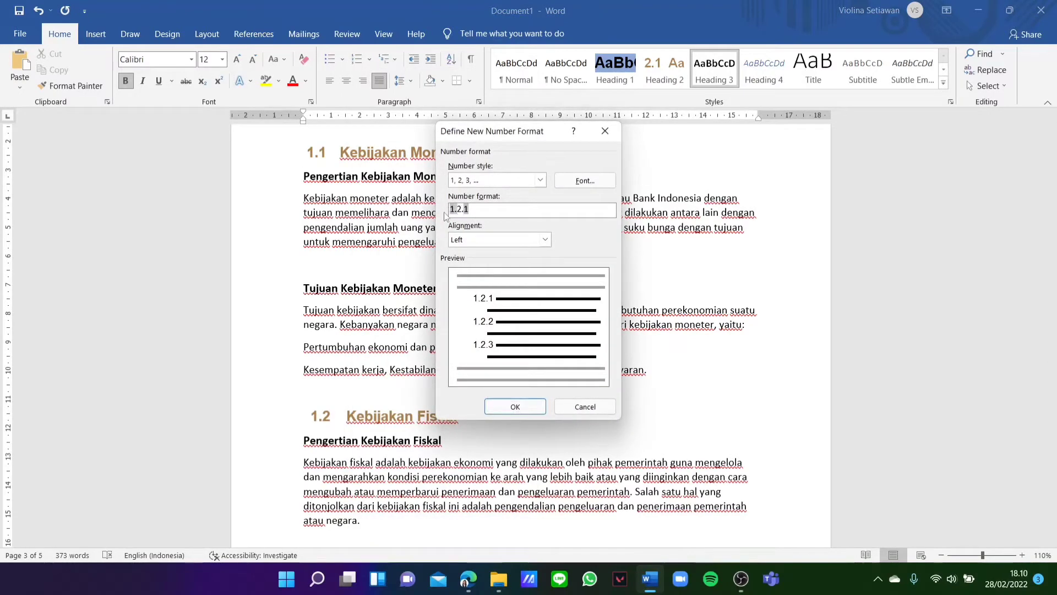
drag(460, 209, 450, 210)
key(BackSpace)
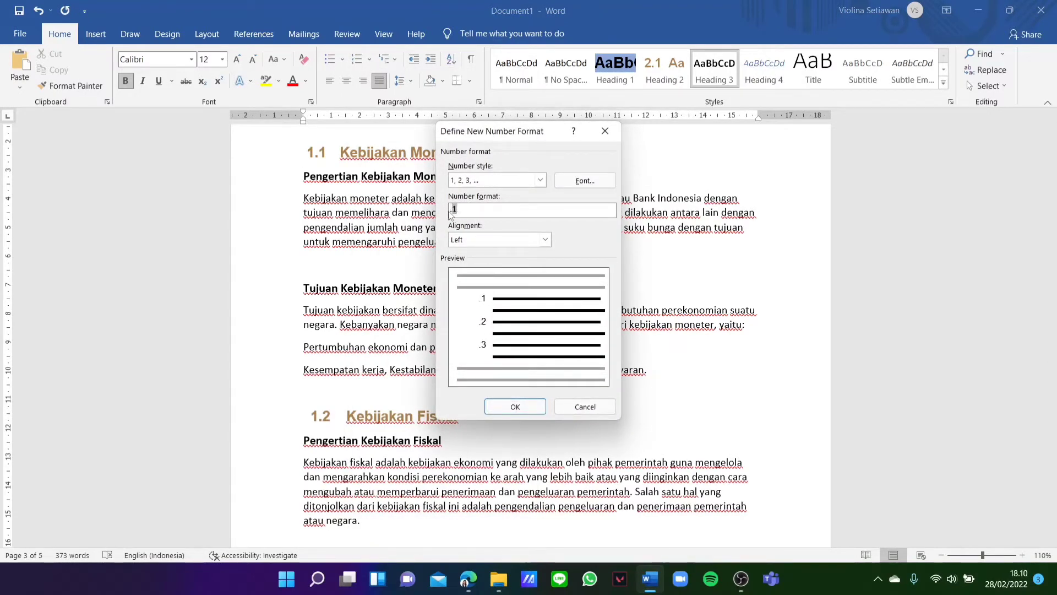
text(2.1)
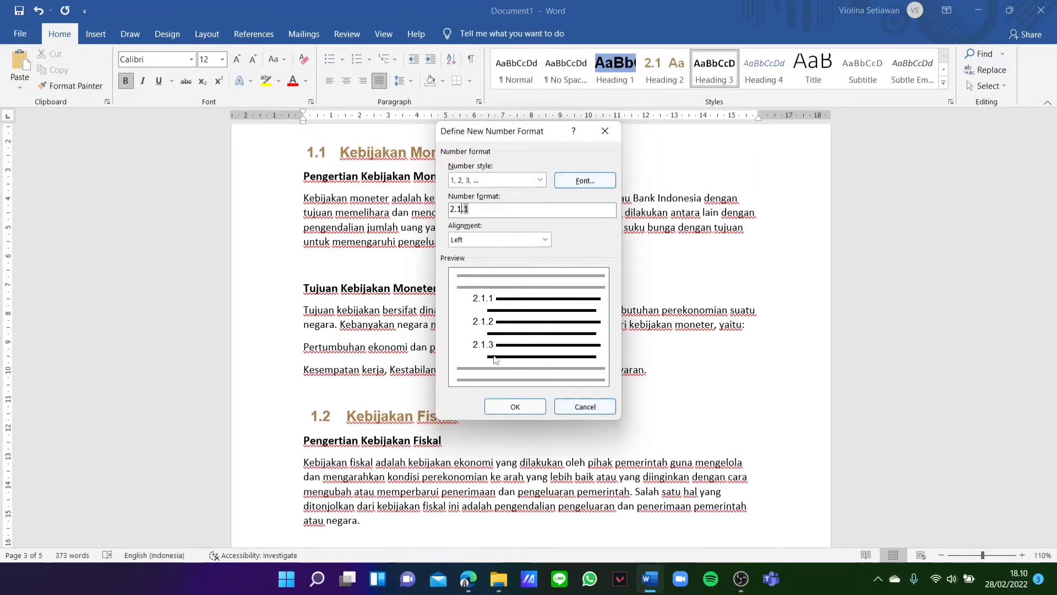
click(514, 407)
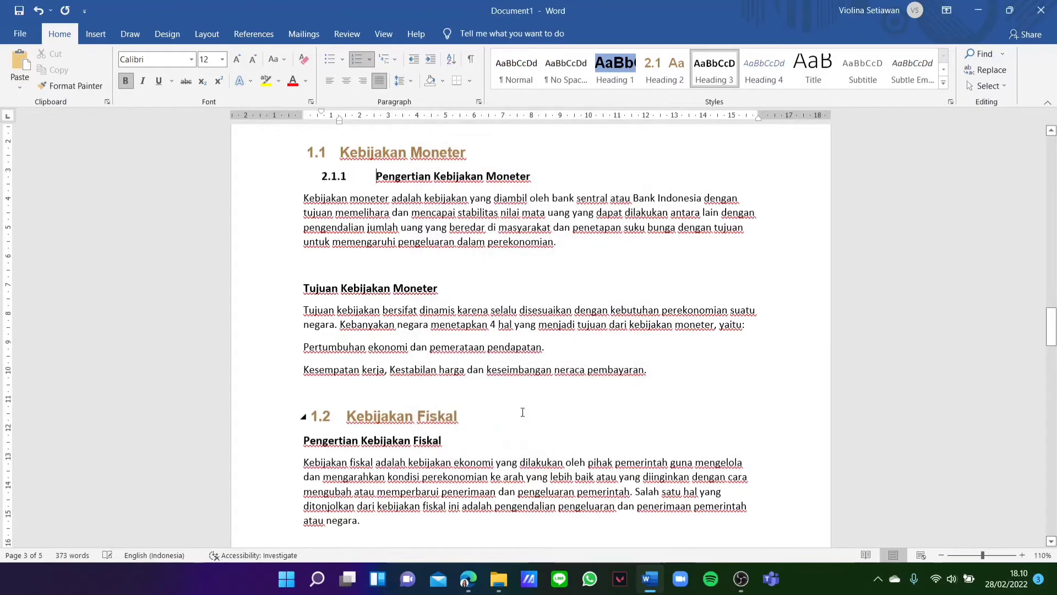
click(355, 62)
key(BackSpace)
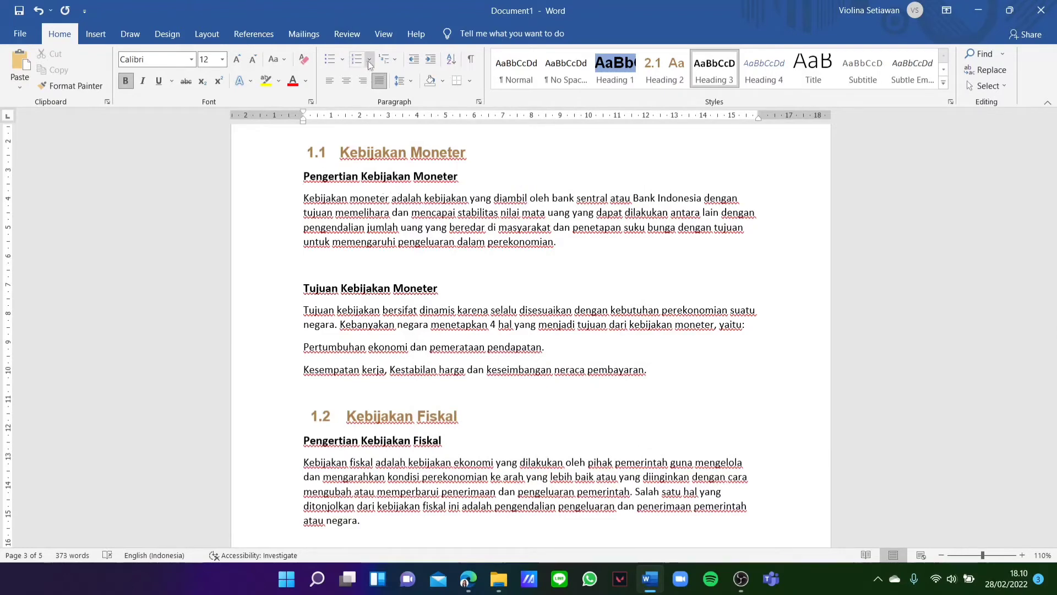
Step: Create a 2.2.1 number format at the Pengertian Kebijakan Moneter title and strip the applied number and indent from it
click(368, 60)
click(453, 477)
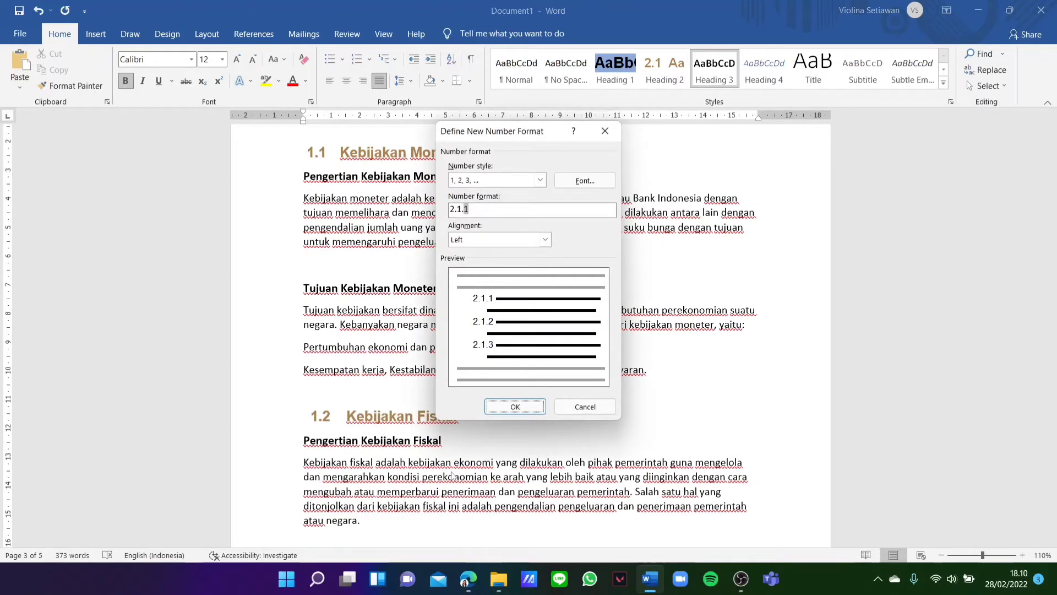
click(458, 211)
key(BackSpace)
text(2.)
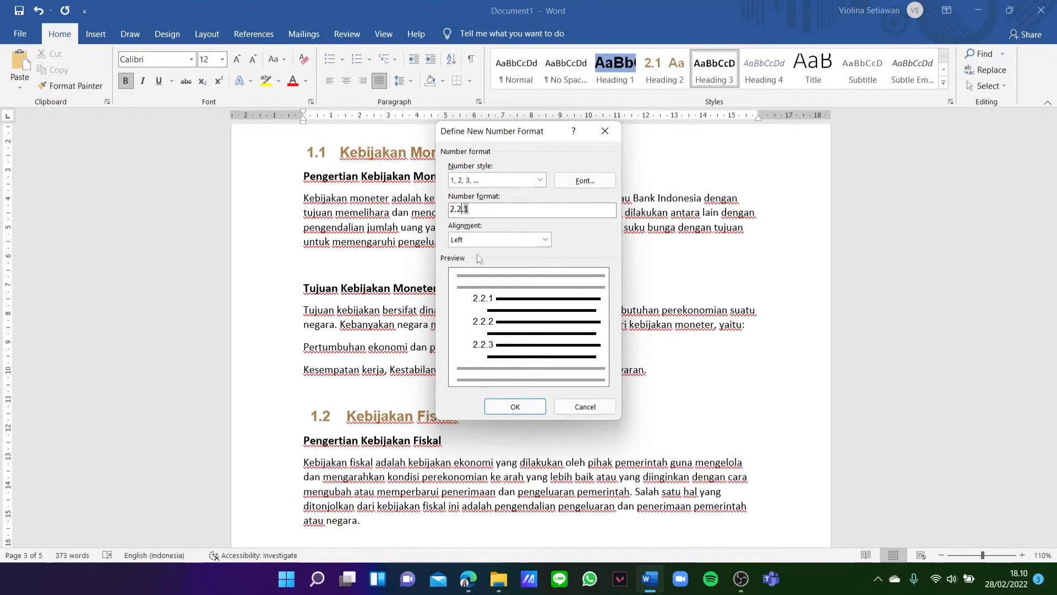
click(514, 406)
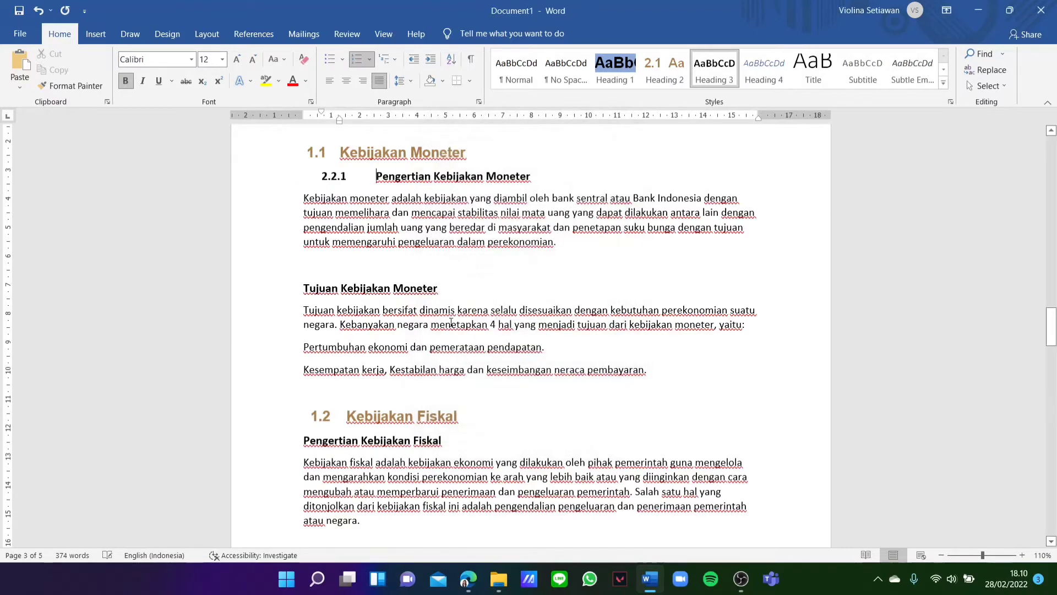
key(BackSpace)
key(BackSpace)
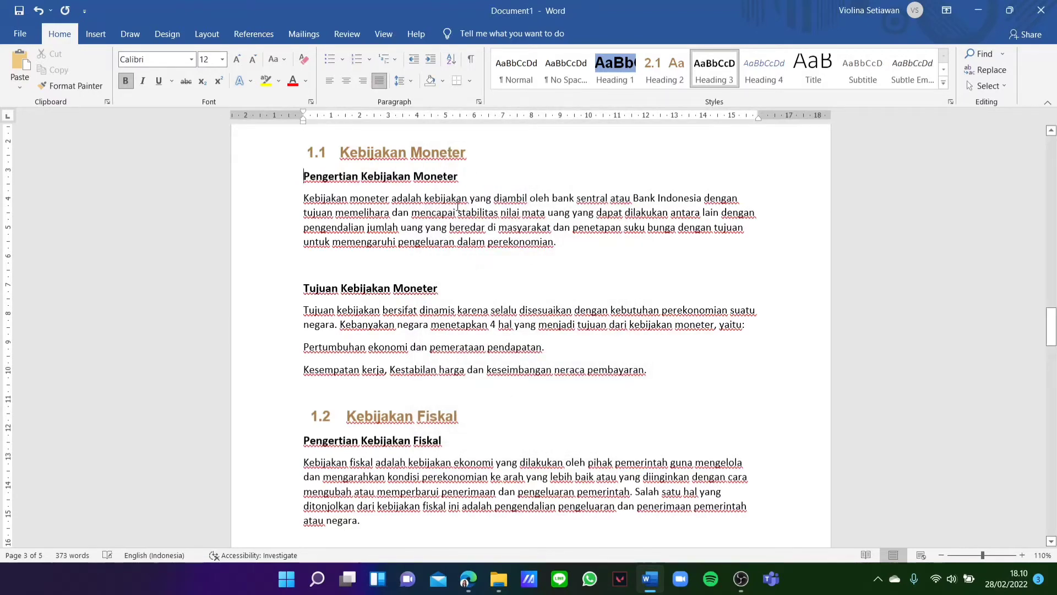
Step: Number the Pengertian Kebijakan Moneter and Tujuan Kebijakan Moneter titles with the existing 1.1.1, 1.1.2, 1.1.3 format
click(367, 59)
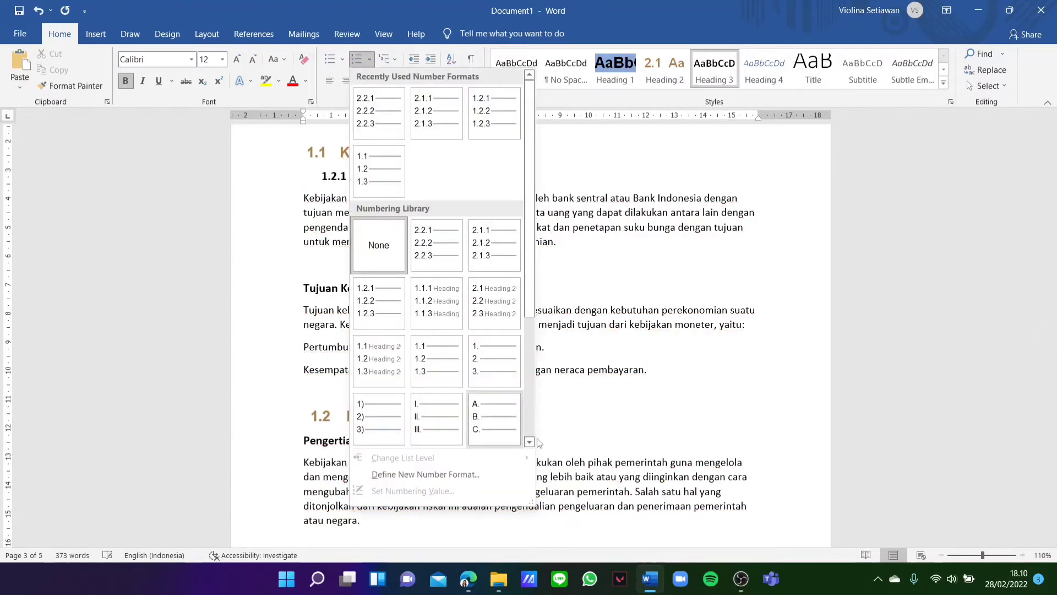
click(423, 313)
click(355, 291)
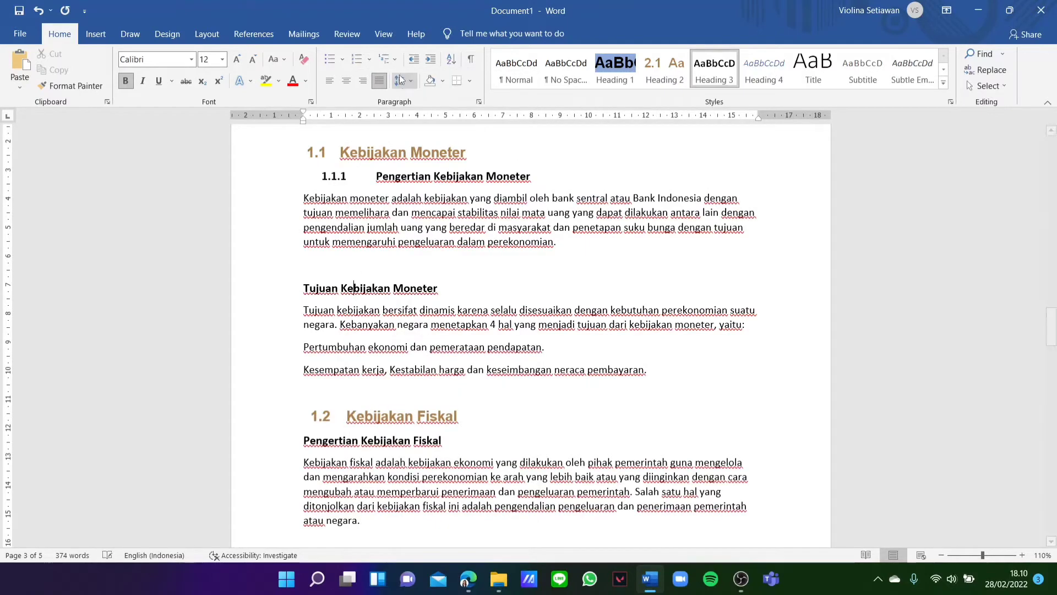
click(368, 60)
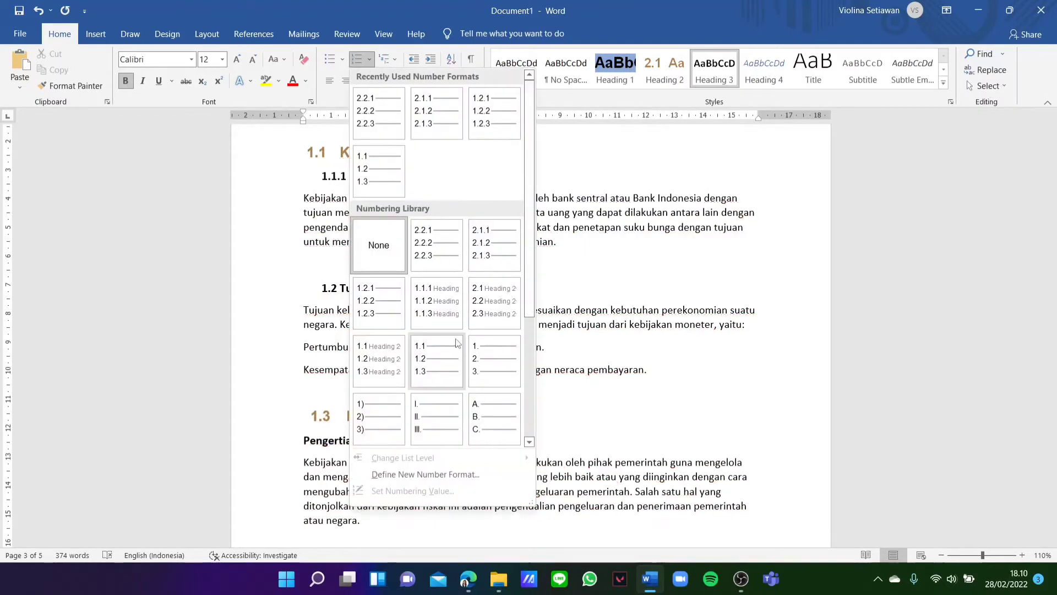
click(438, 303)
Step: Number the Pengertian Kebijakan Fiskal and Tujuan Kebijakan Fiskal titles with the existing 1.2.1, 1.2.2, 1.2.3 format
scroll(485, 401, down, 1)
scroll(485, 400, down, 1)
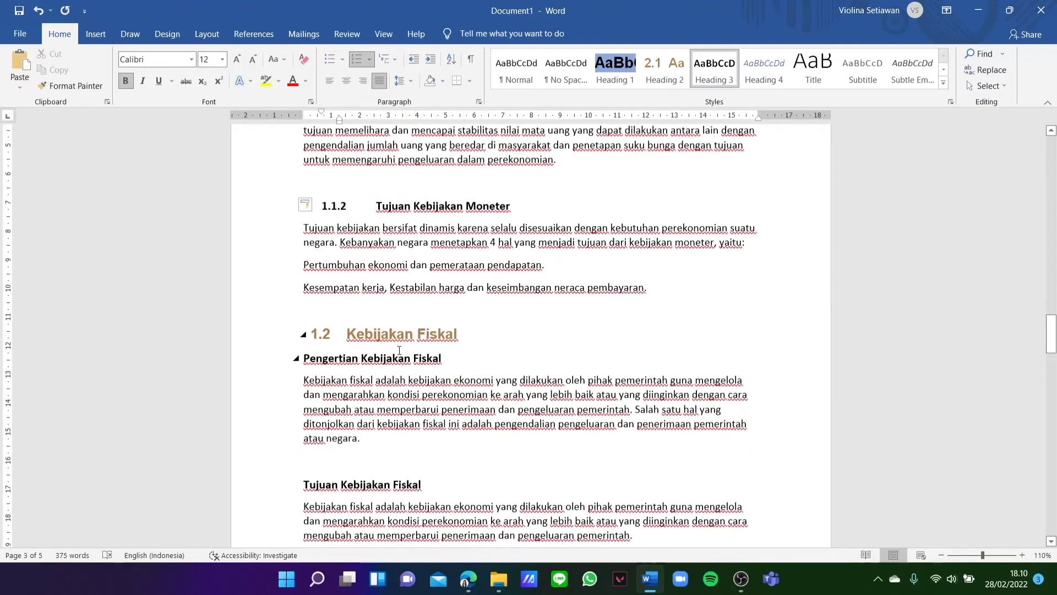
click(401, 358)
click(369, 60)
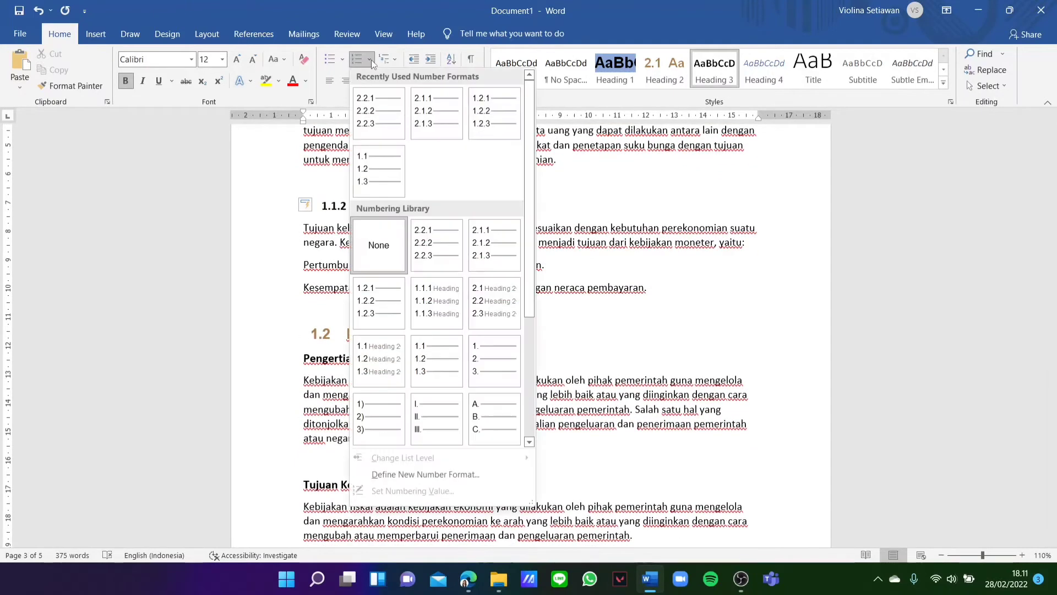
click(479, 120)
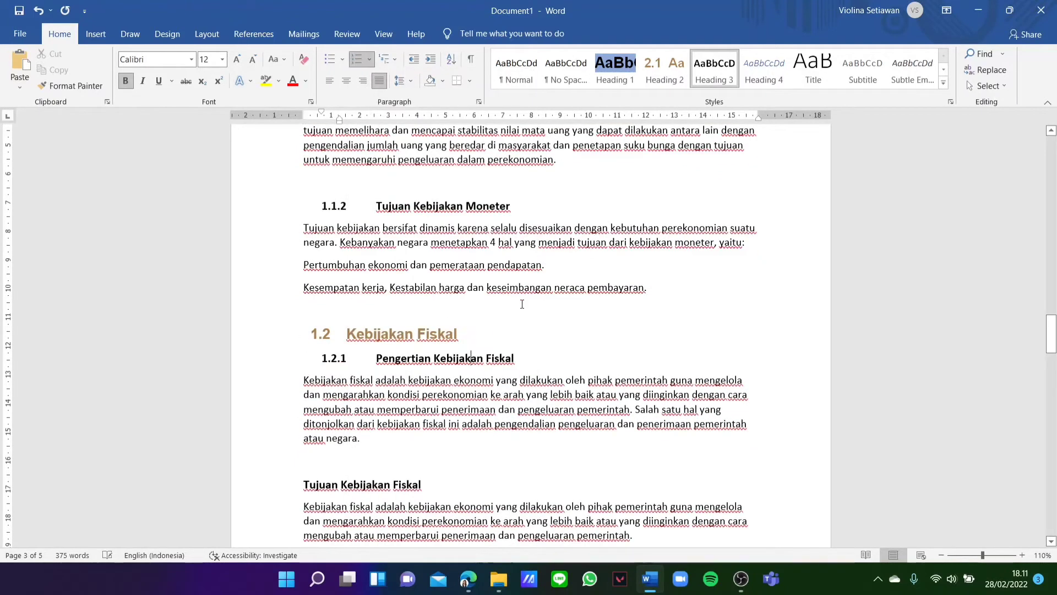
scroll(414, 383, down, 2)
click(341, 420)
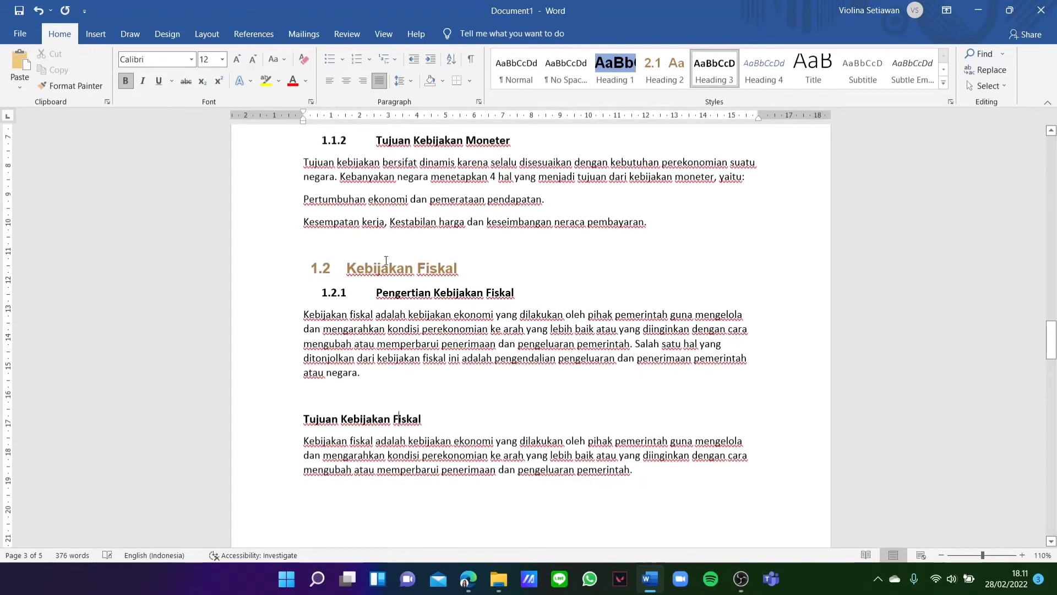
click(367, 61)
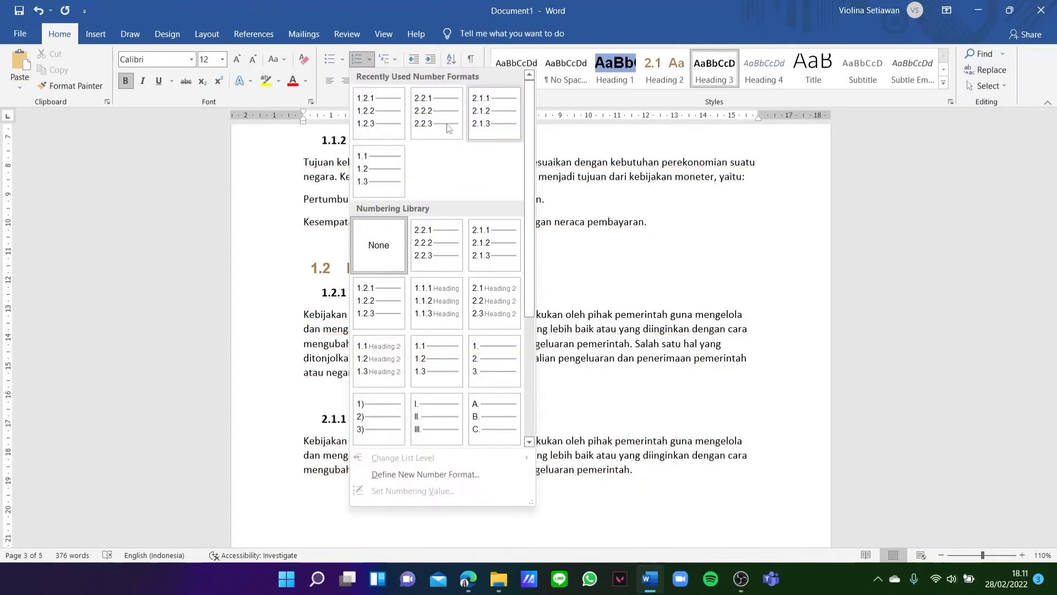
click(379, 113)
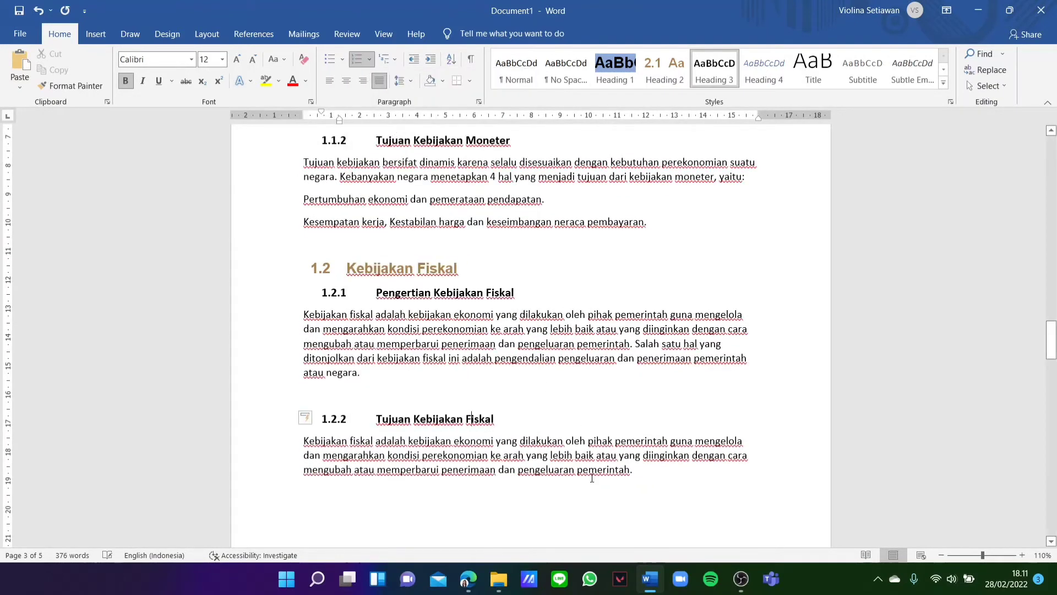
Step: Number the Kebijakan Operasi Pasar Terbuka and Kebijakan Cadangan Kas titles in BAB II with the 2.1.1, 2.1.2, 2.1.3 format
scroll(470, 391, down, 10)
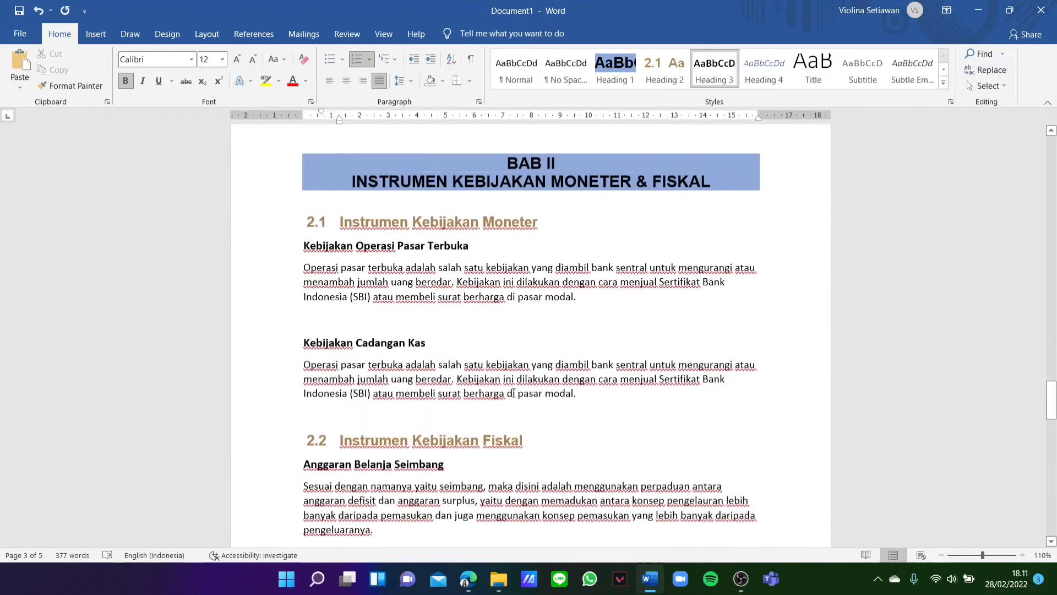
click(361, 243)
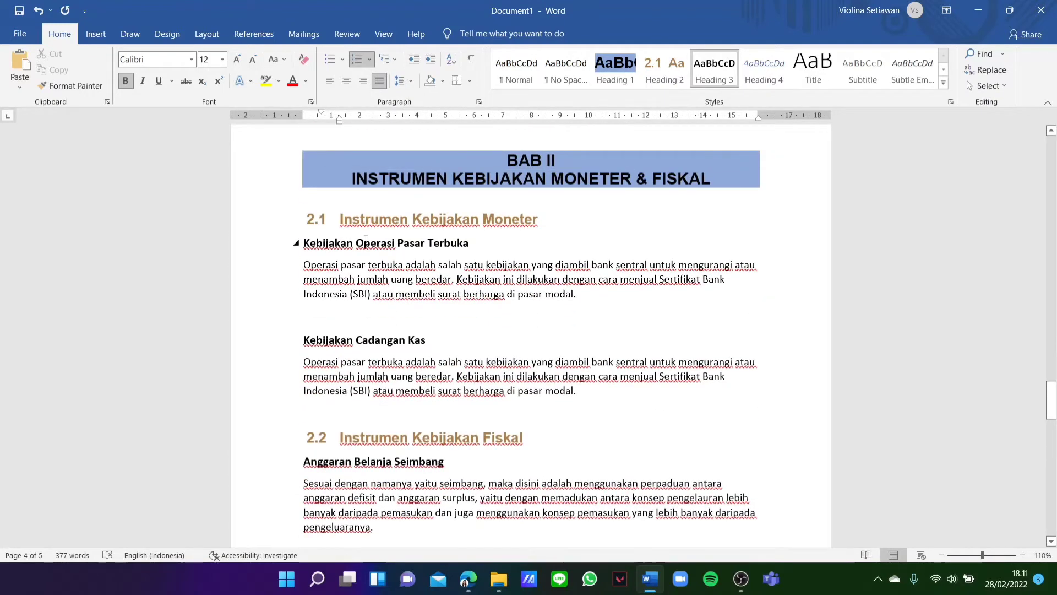
click(367, 59)
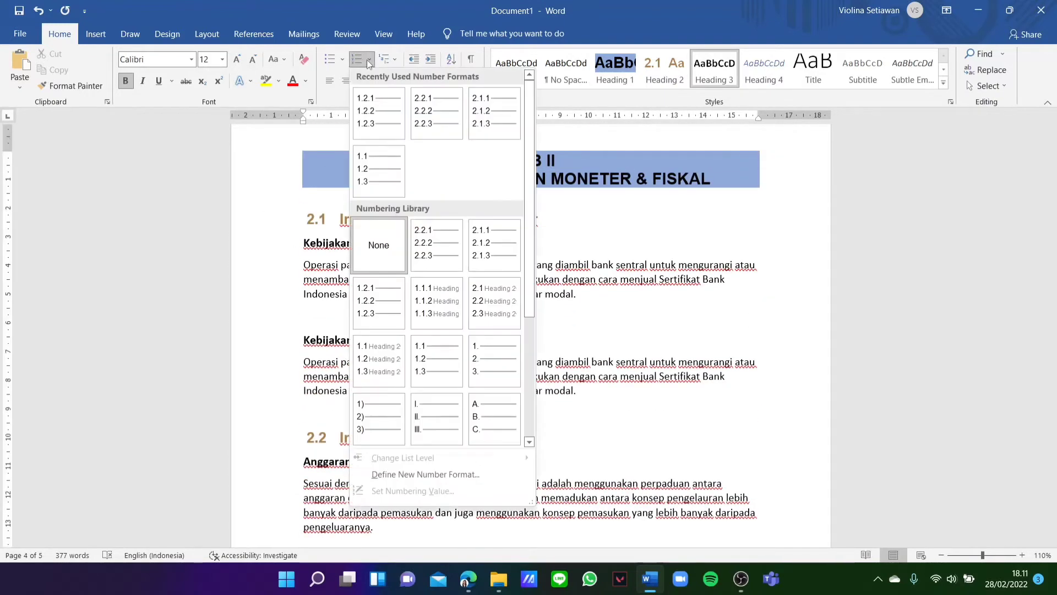
click(498, 117)
click(405, 339)
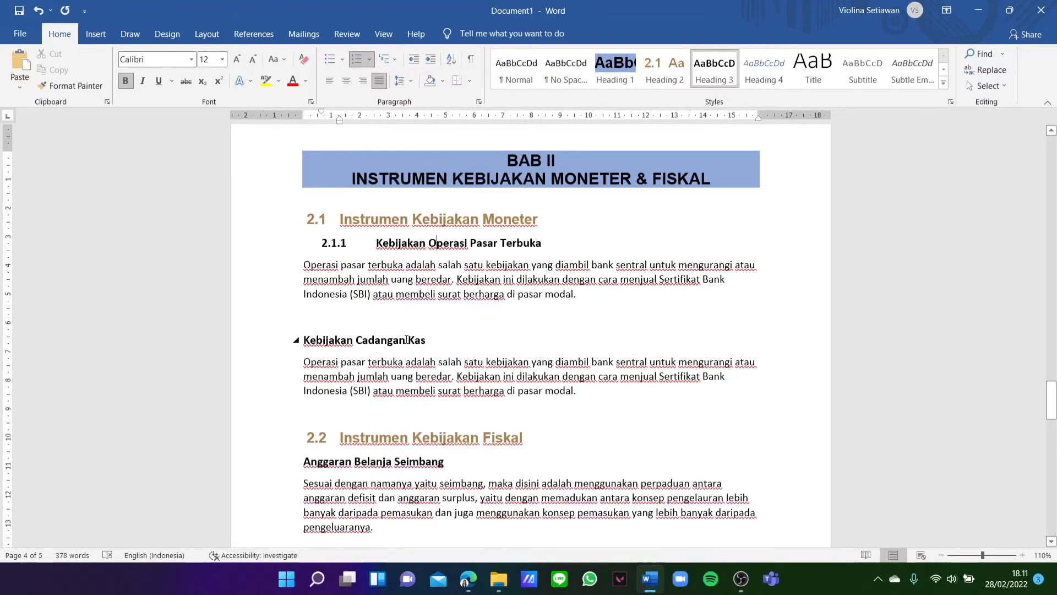
click(368, 60)
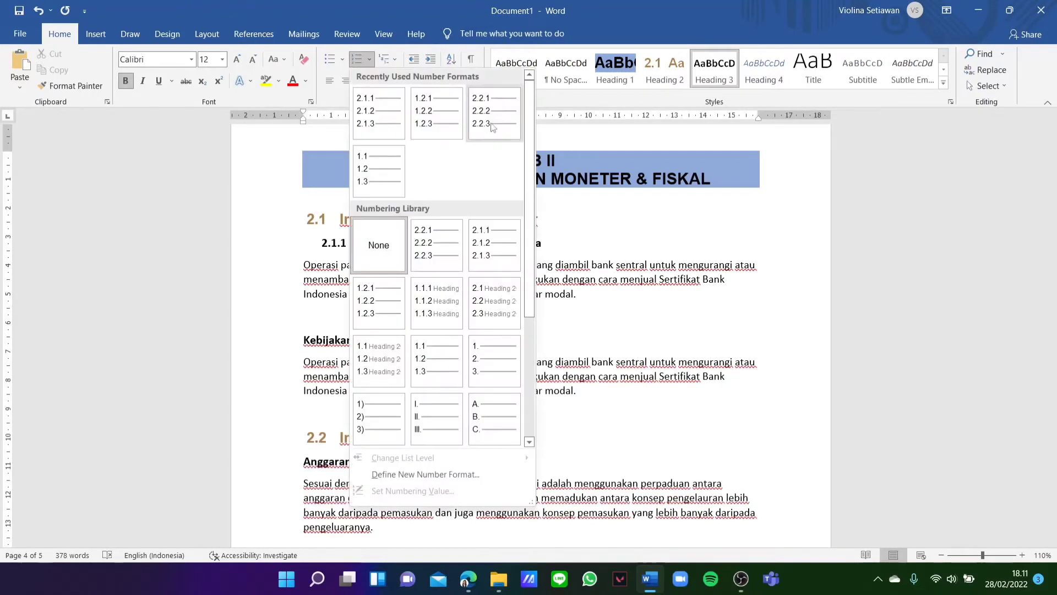
Step: Number the Kebijakan Cadangan Kas subheading with the 2.1.1 format and both subheadings under Instrumen Kebijakan Fiskal with the 2.2.1 format
click(383, 127)
scroll(412, 310, down, 3)
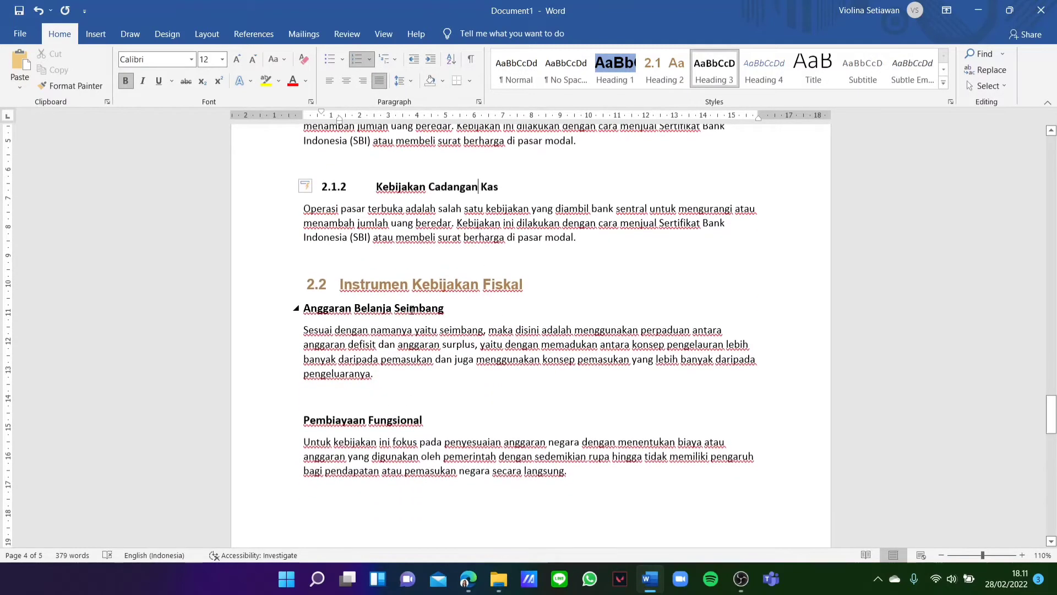
click(412, 310)
click(369, 59)
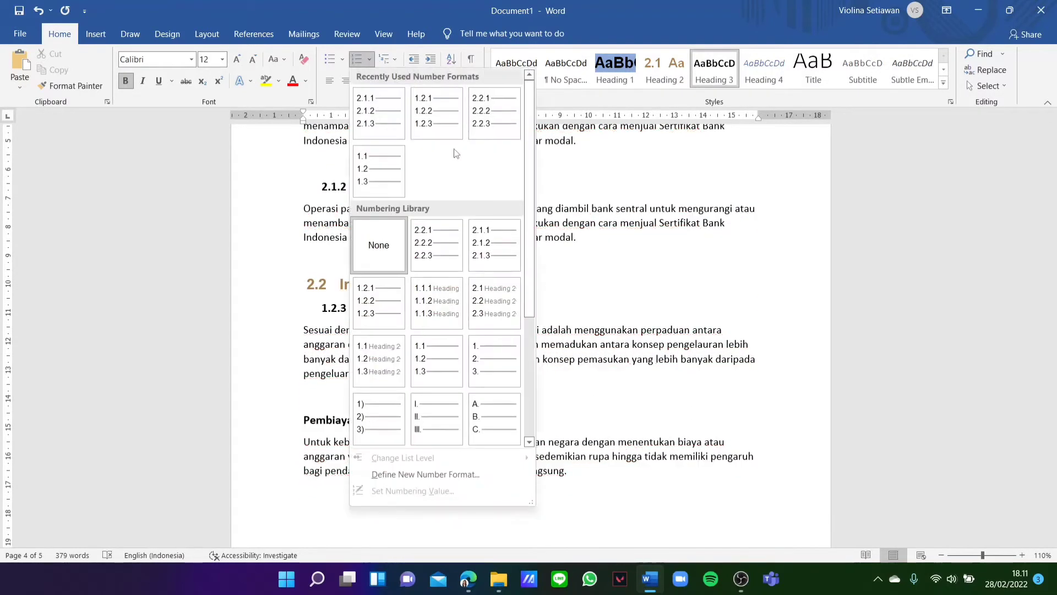
click(497, 131)
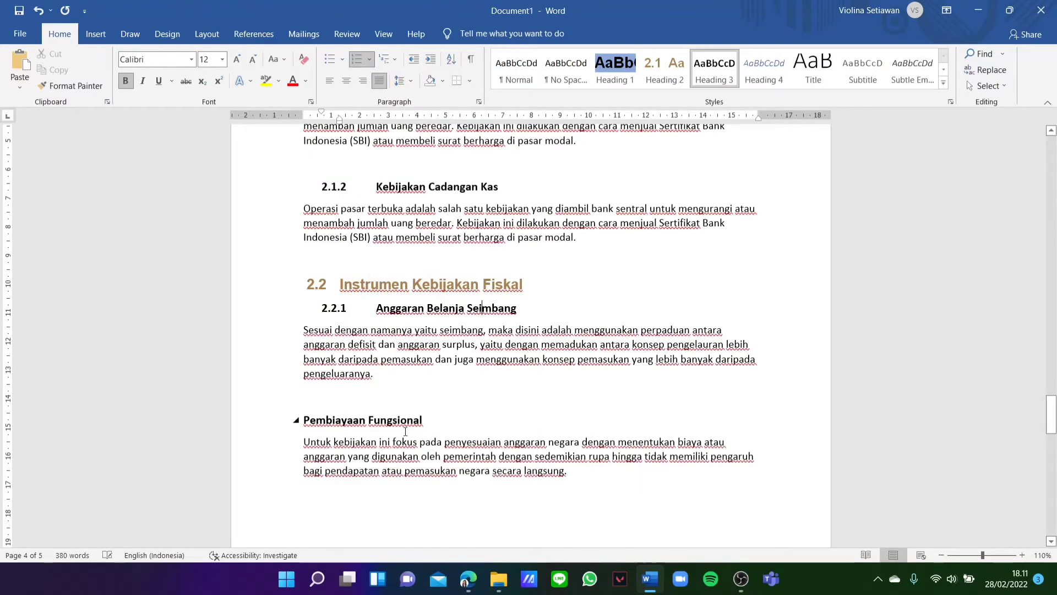
click(369, 59)
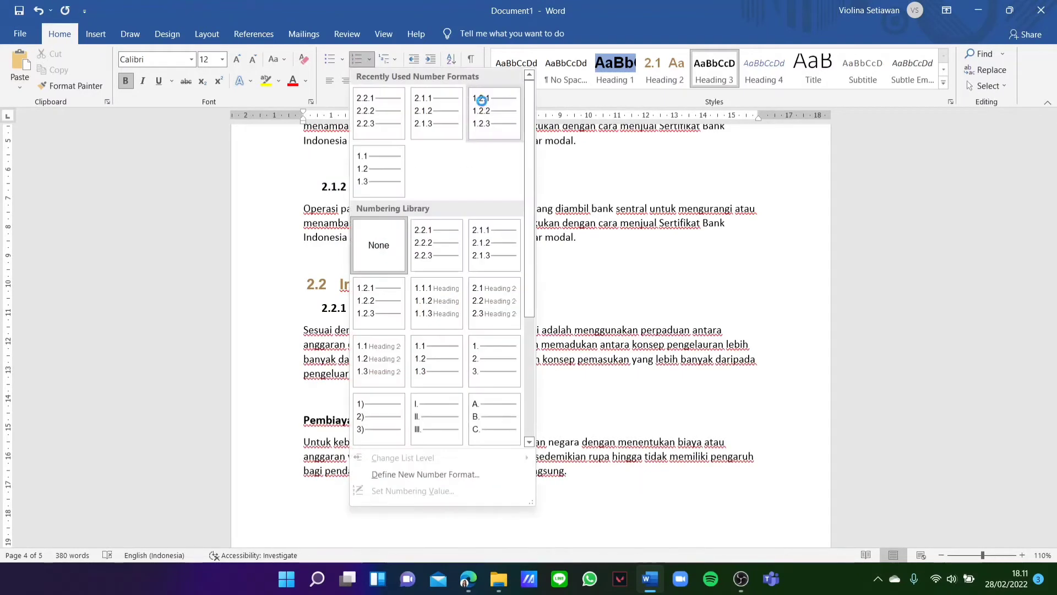
click(398, 126)
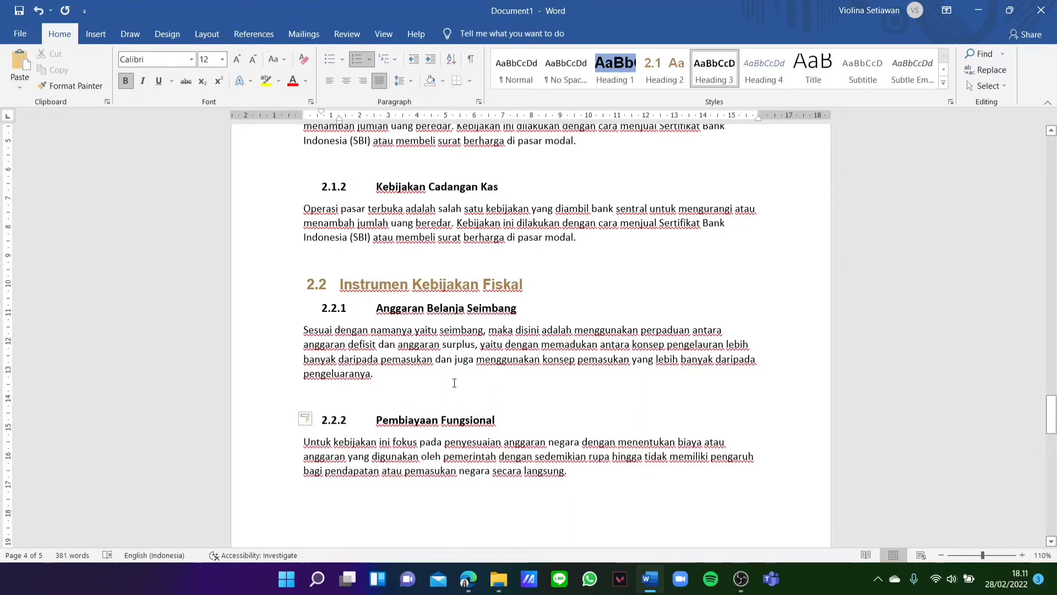
Step: Modify the Normal style's font to Calibri, size 12, in the black theme colour
scroll(454, 382, down, 10)
scroll(454, 383, up, 15)
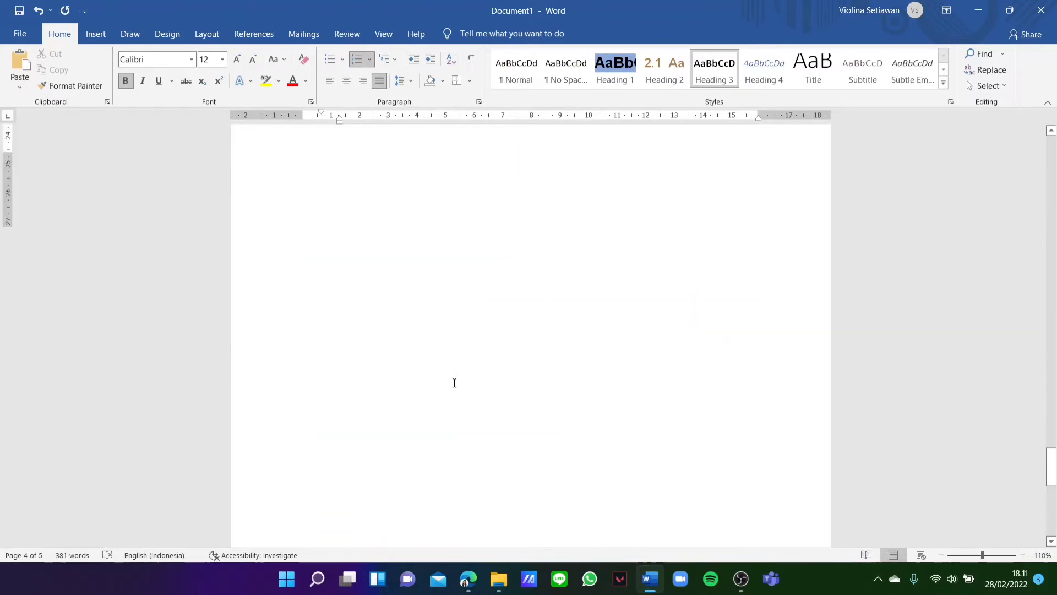
scroll(454, 382, up, 1)
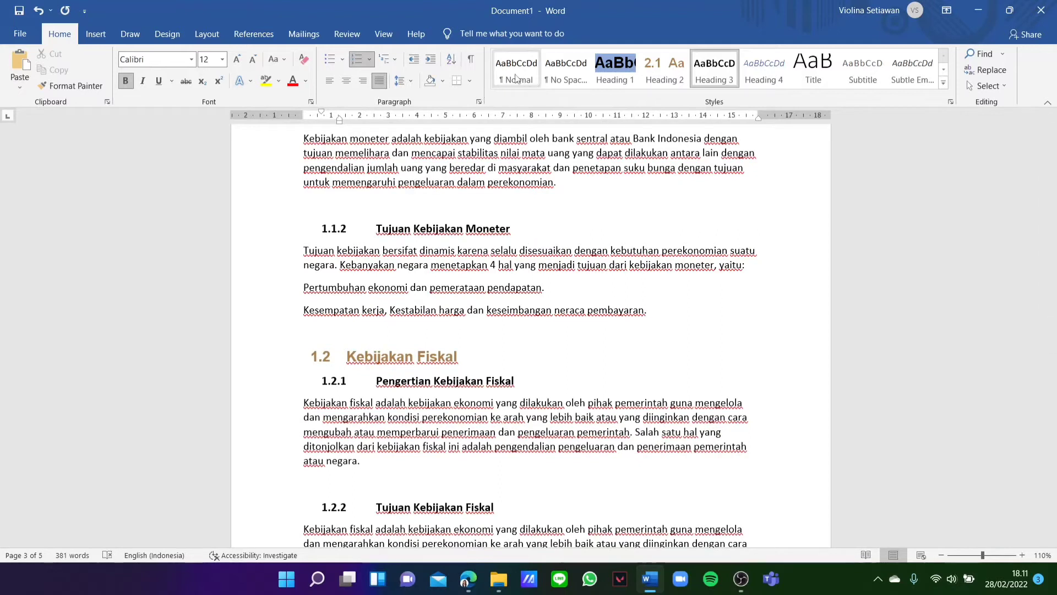
click(519, 414)
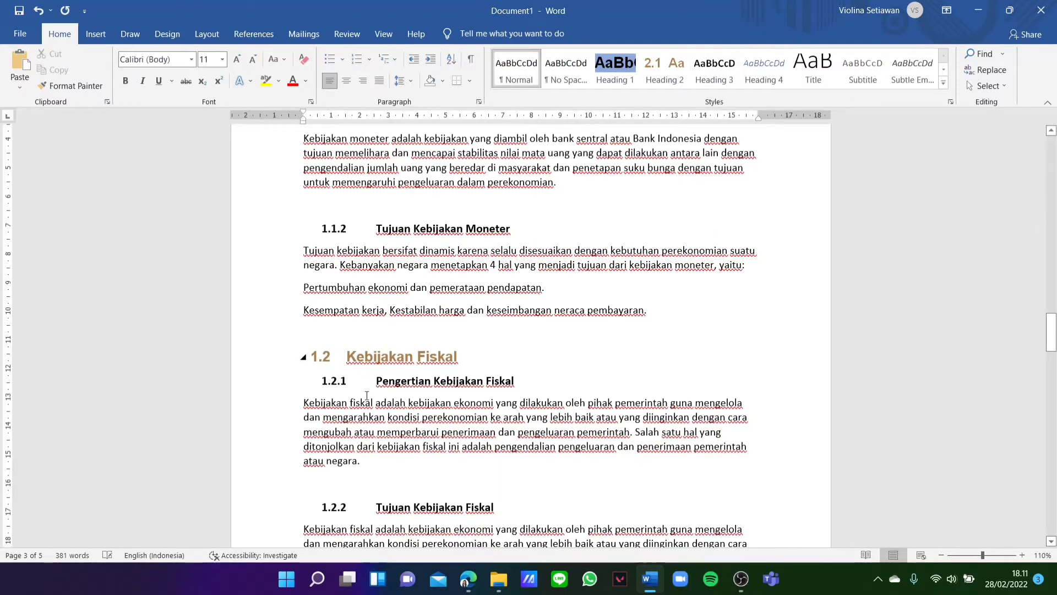
right_click(519, 67)
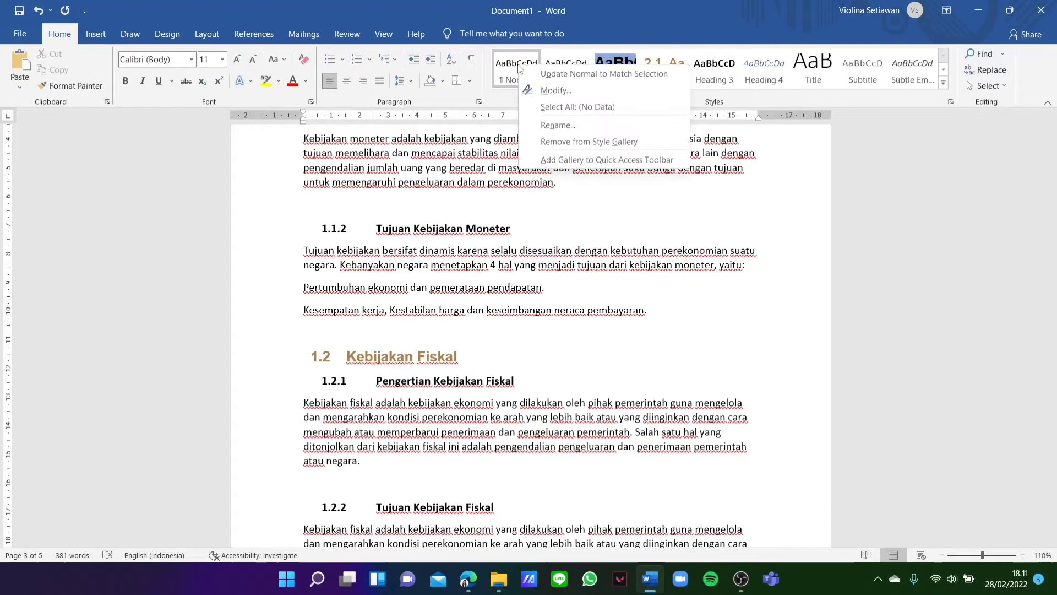
click(545, 91)
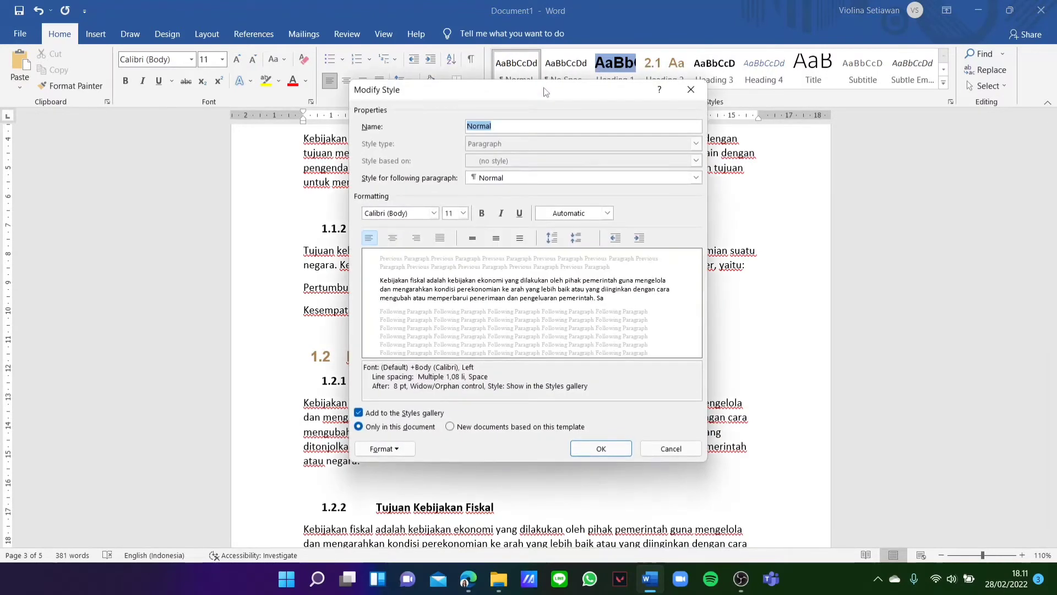
click(404, 447)
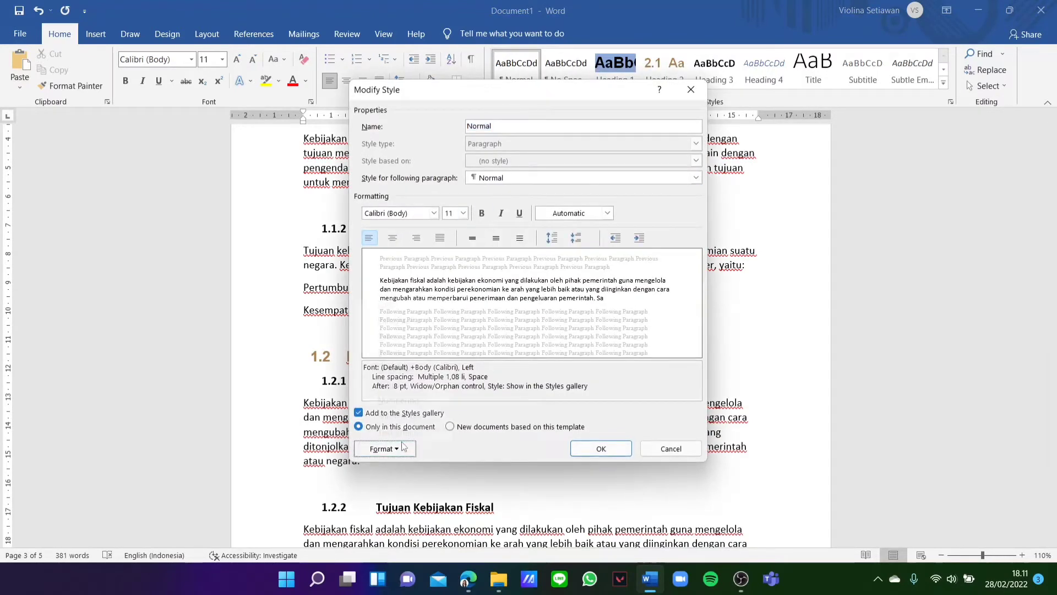
click(422, 306)
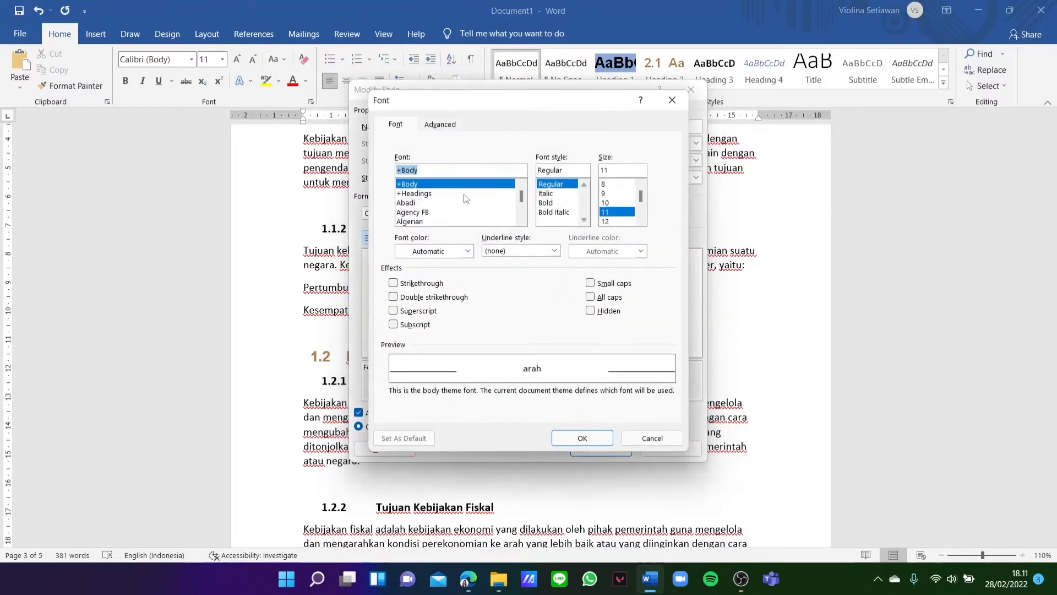
text(cali)
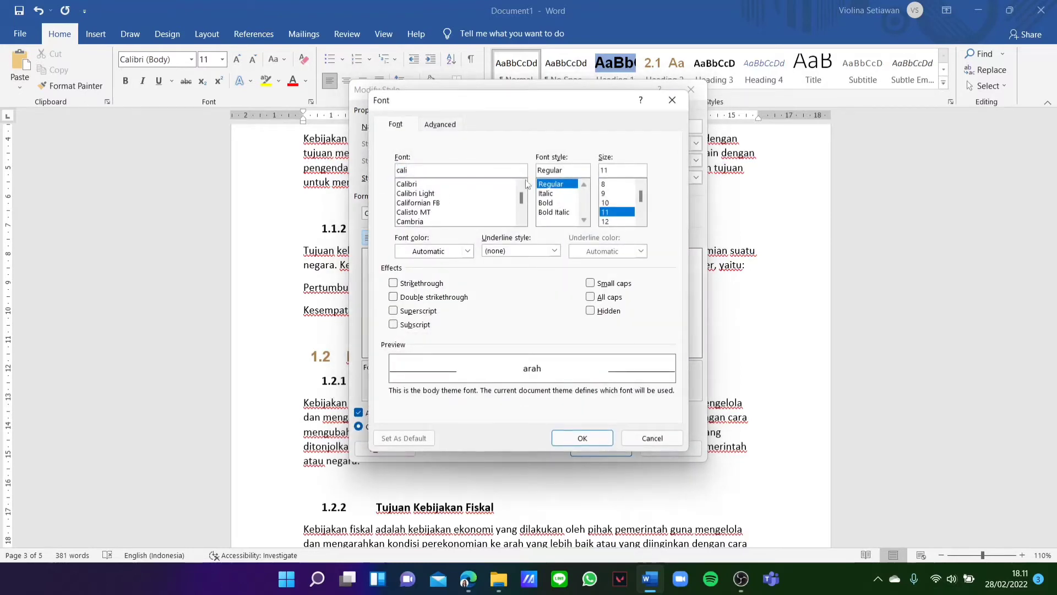
click(486, 184)
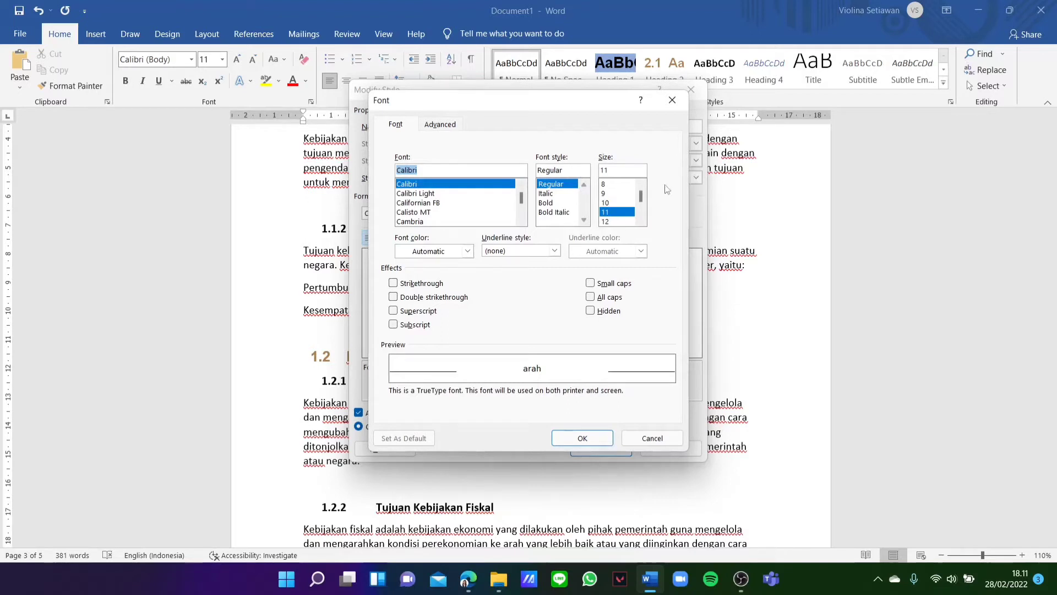
click(626, 222)
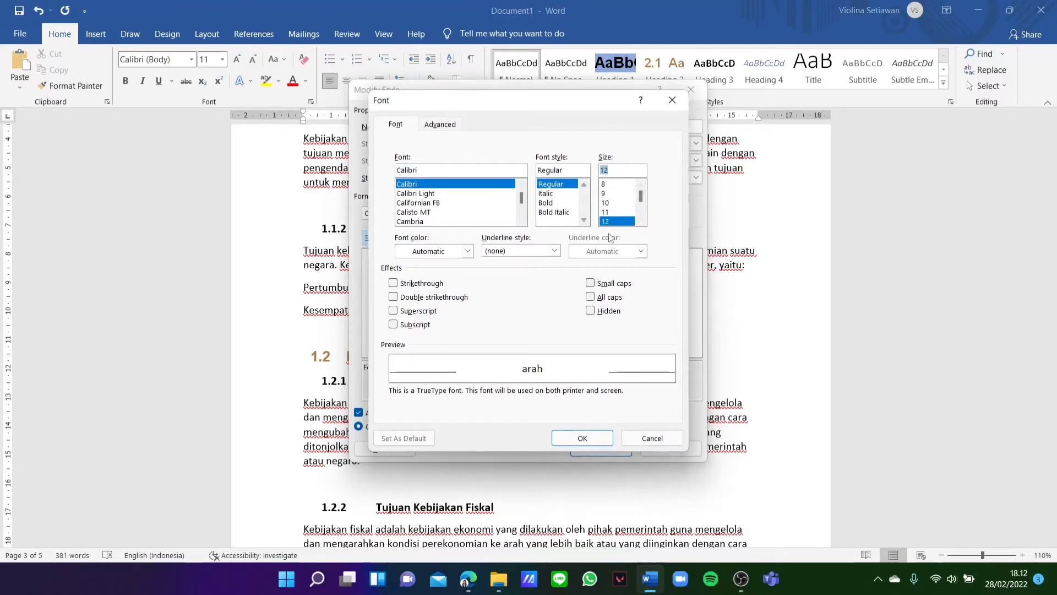
click(467, 251)
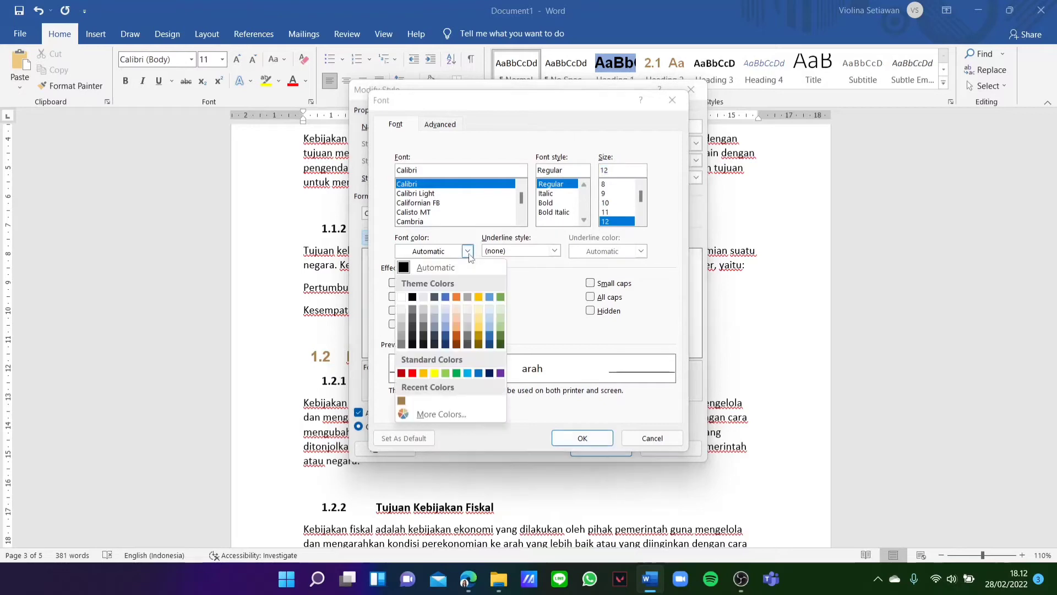
click(412, 298)
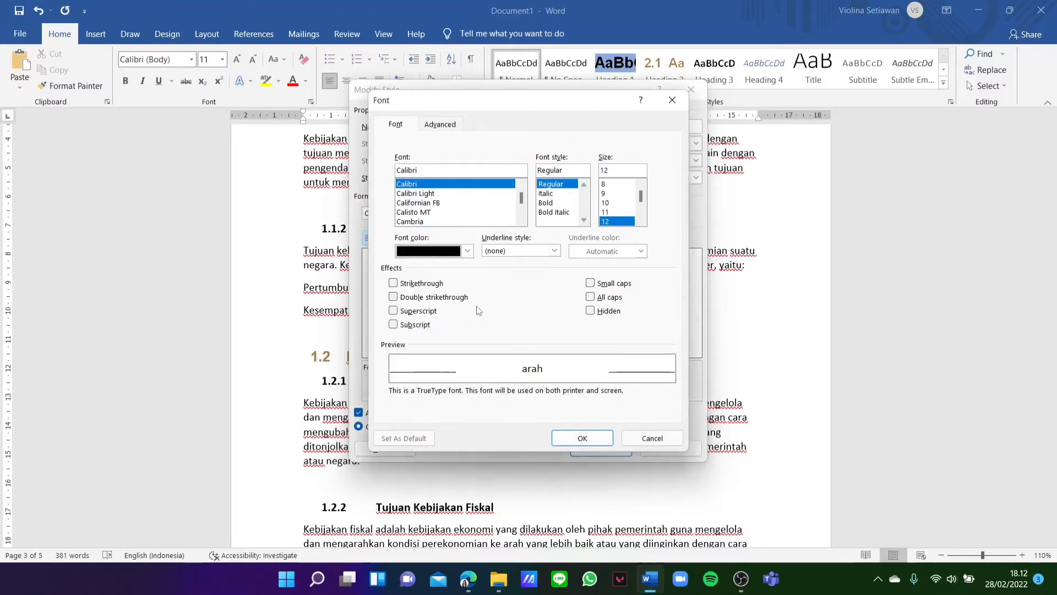
click(582, 437)
Step: Set the Normal style's paragraph spacing to 0 pt after and its line spacing to 1.5 lines
click(385, 449)
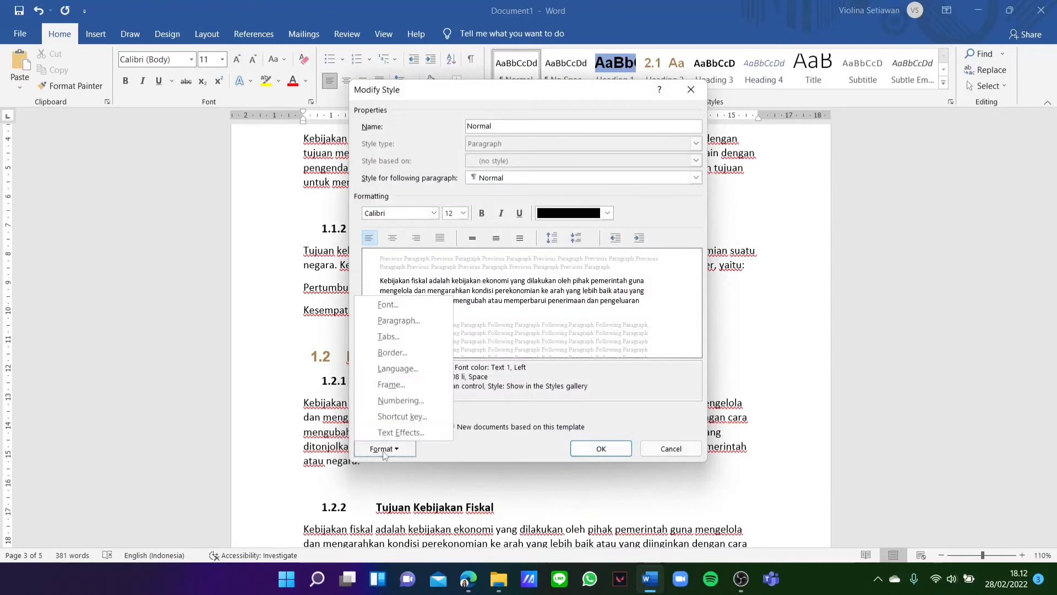
click(397, 321)
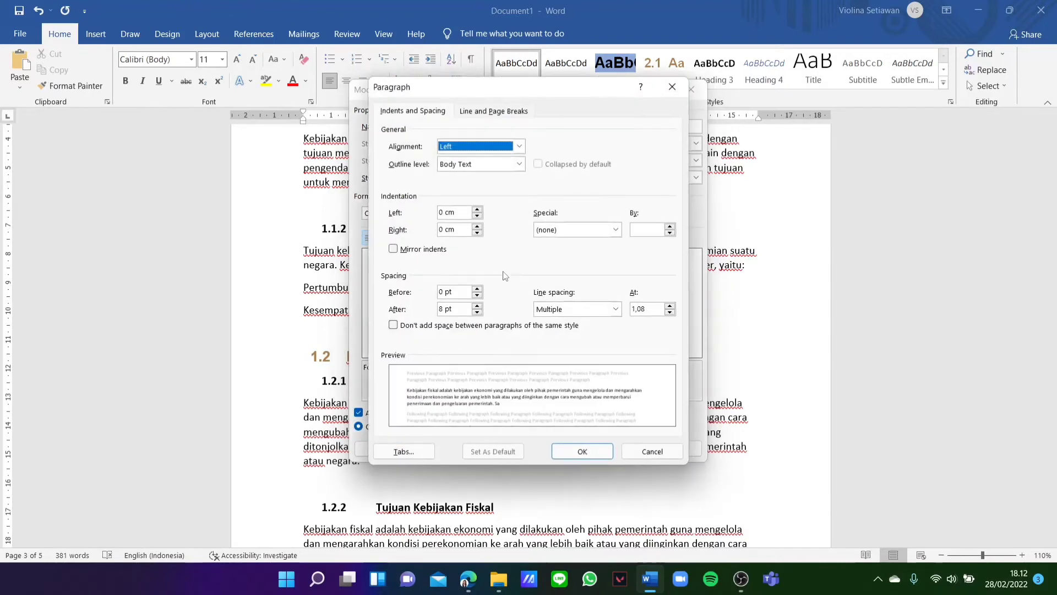
click(477, 312)
click(478, 312)
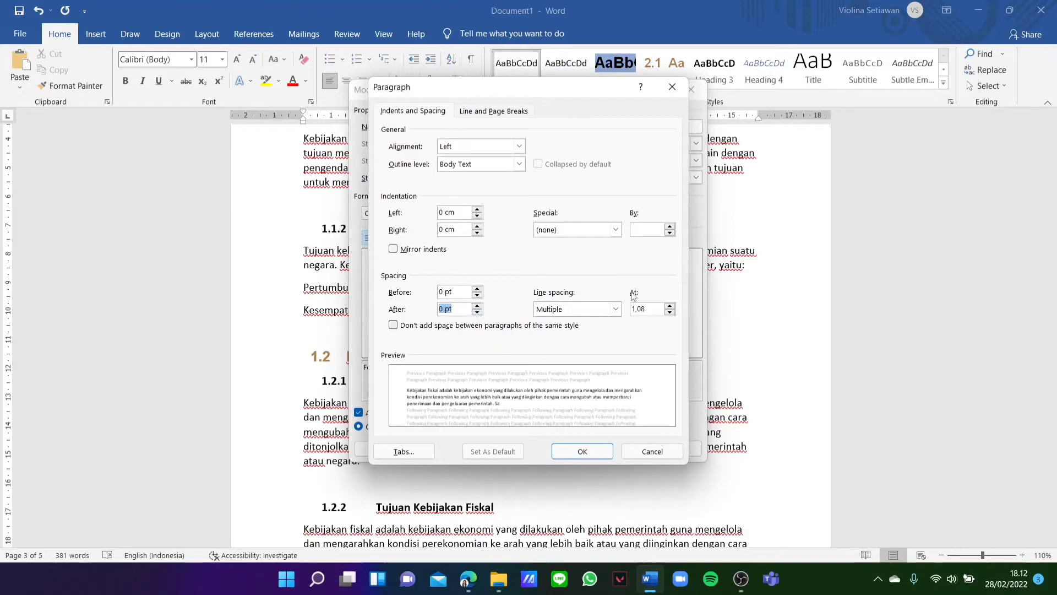
click(615, 309)
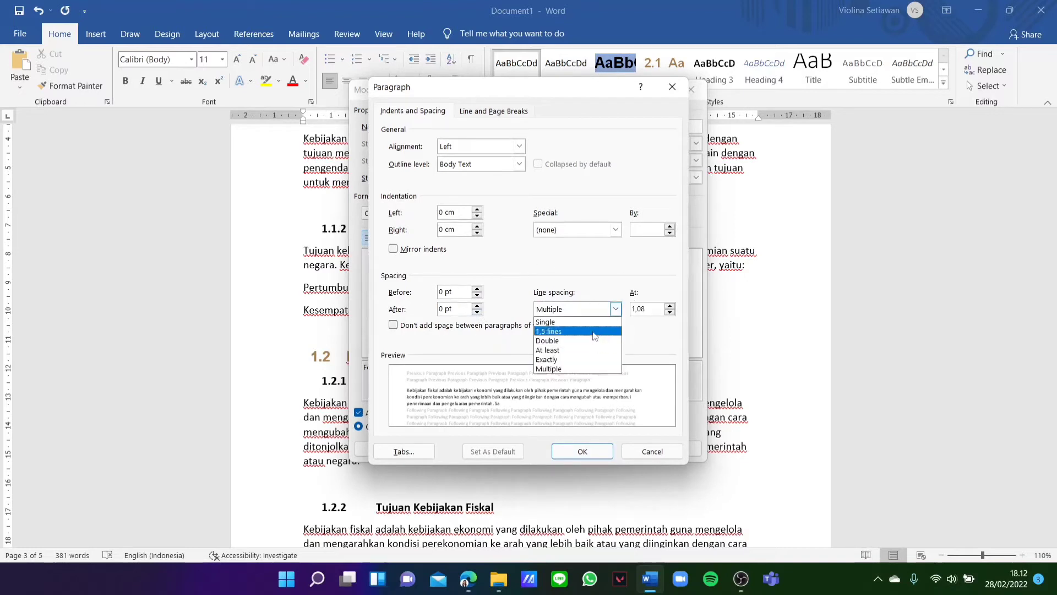
click(595, 333)
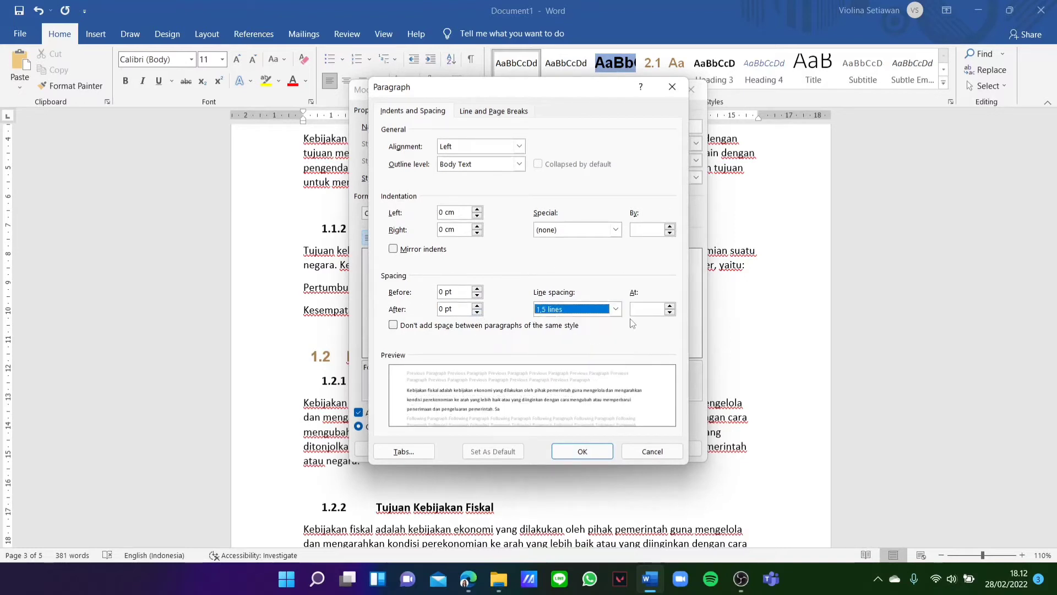
click(582, 452)
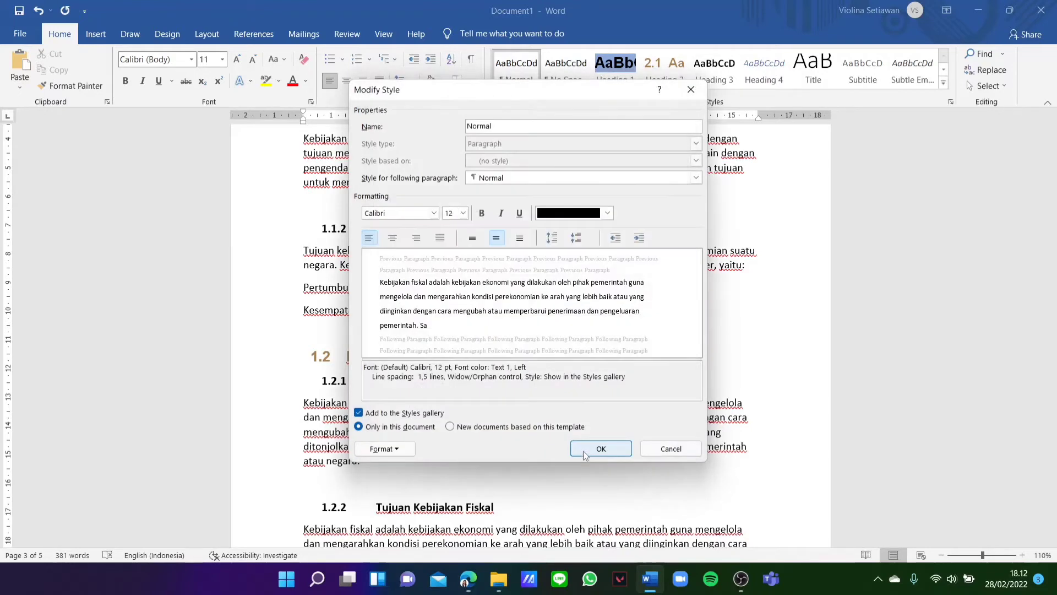
Step: Check the Normal style's borders and shading settings, and apply the modified style to the document
click(405, 451)
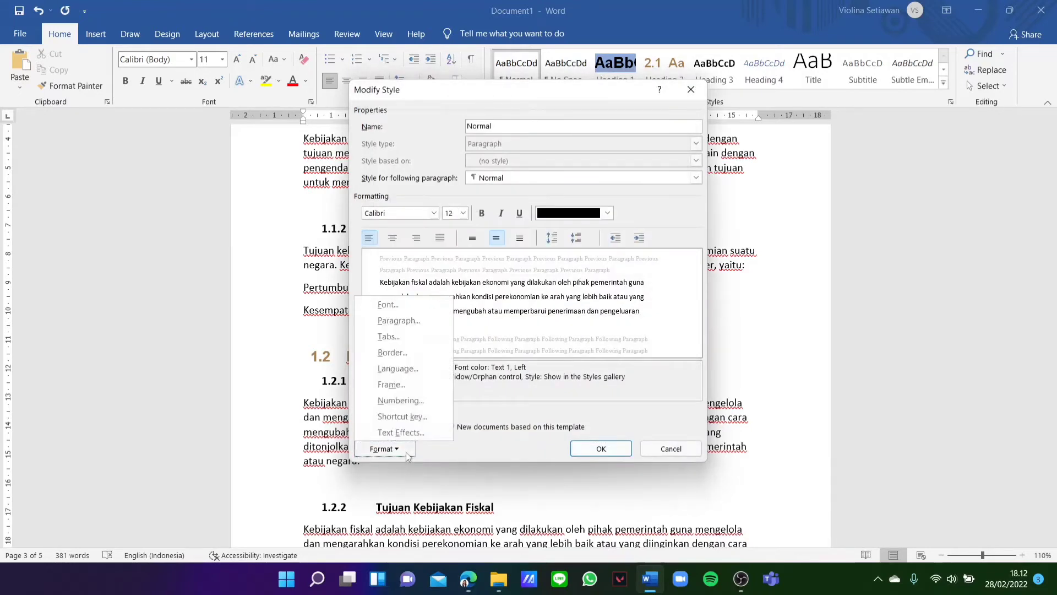
click(418, 348)
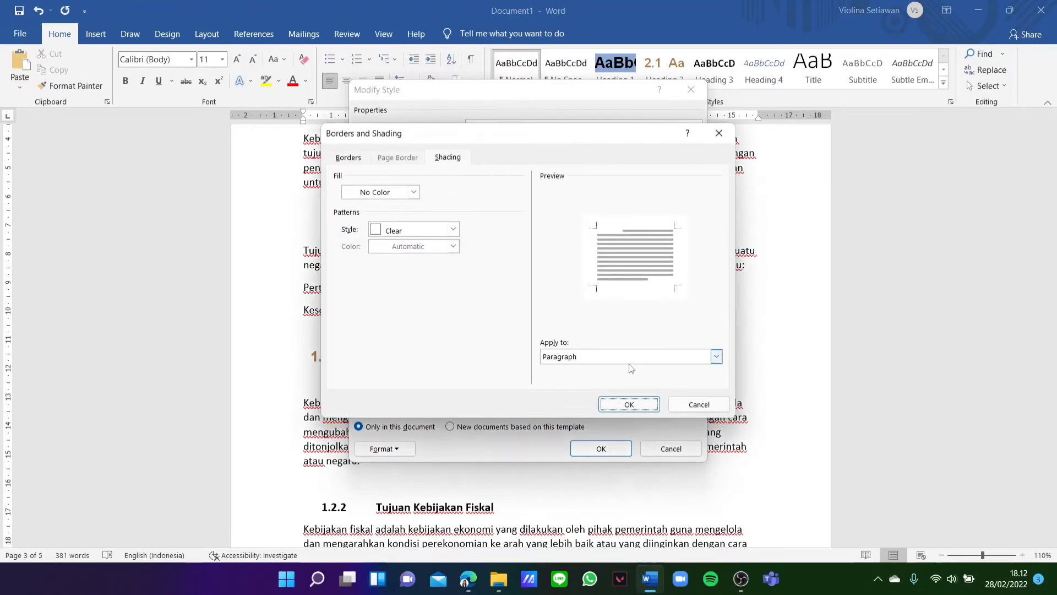
click(628, 405)
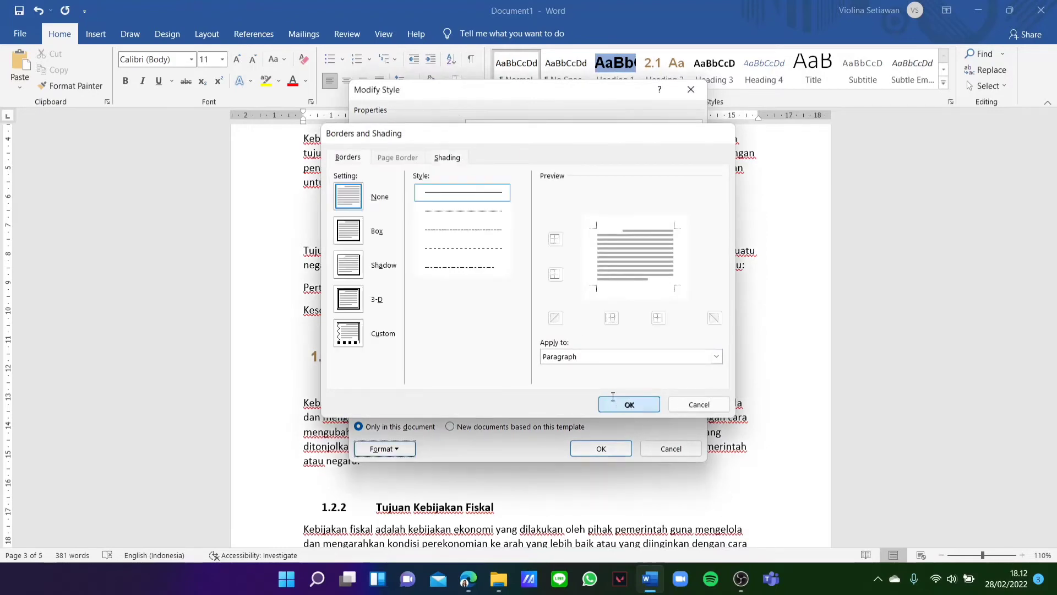
click(600, 449)
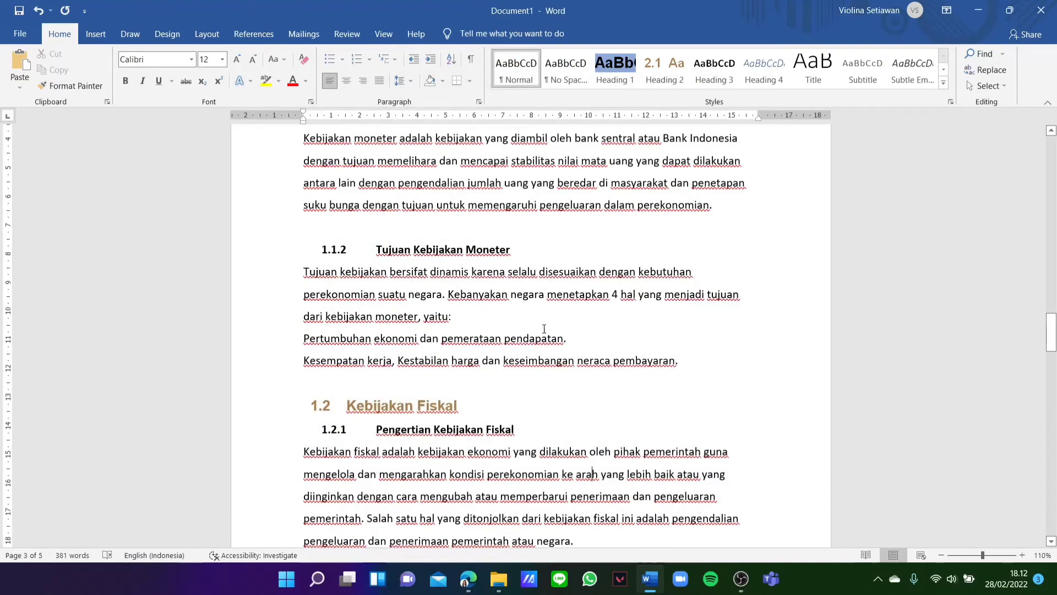
Step: Modify the Normal style to use a first-line special indent of 1.5 cm
scroll(544, 328, down, 5)
scroll(305, 322, up, 8)
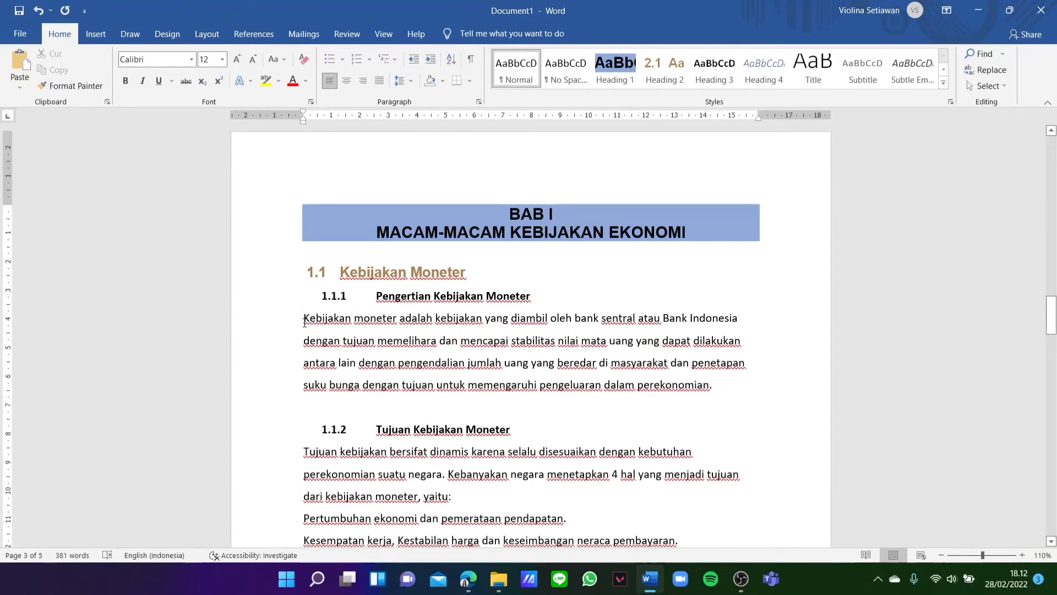
right_click(531, 72)
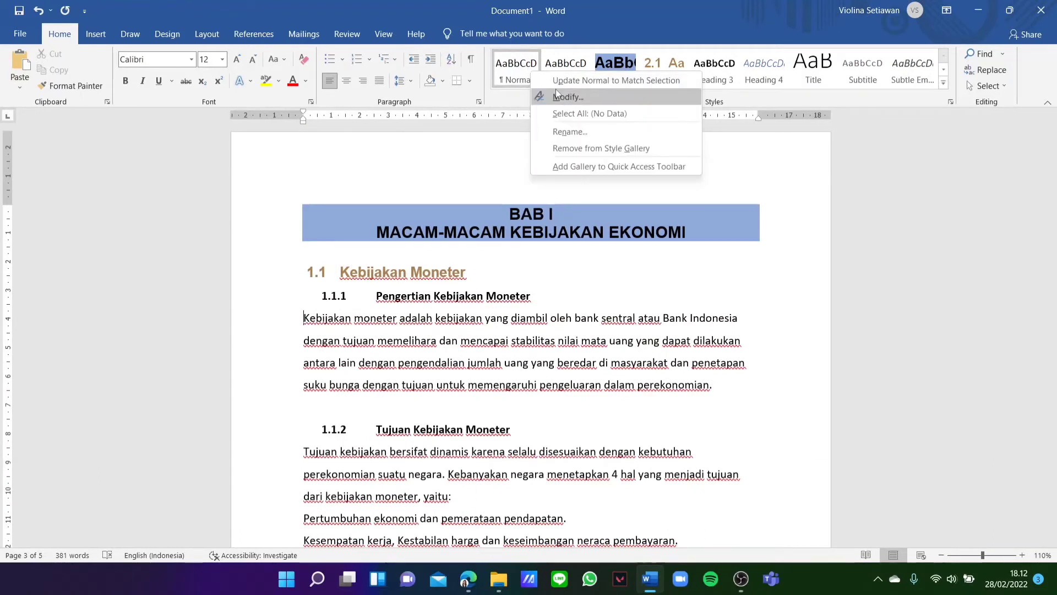
click(560, 96)
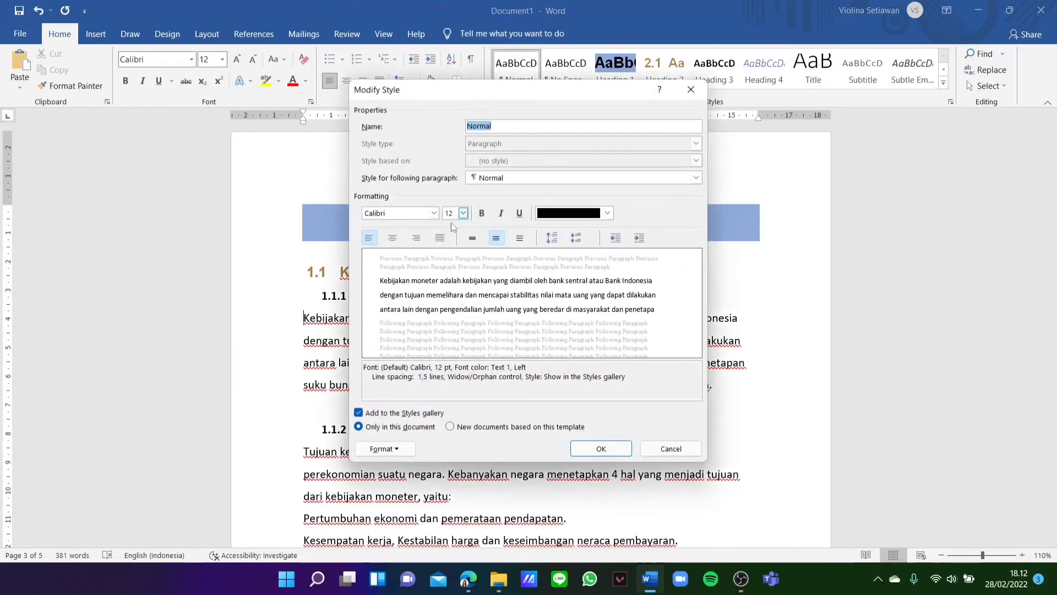
click(407, 451)
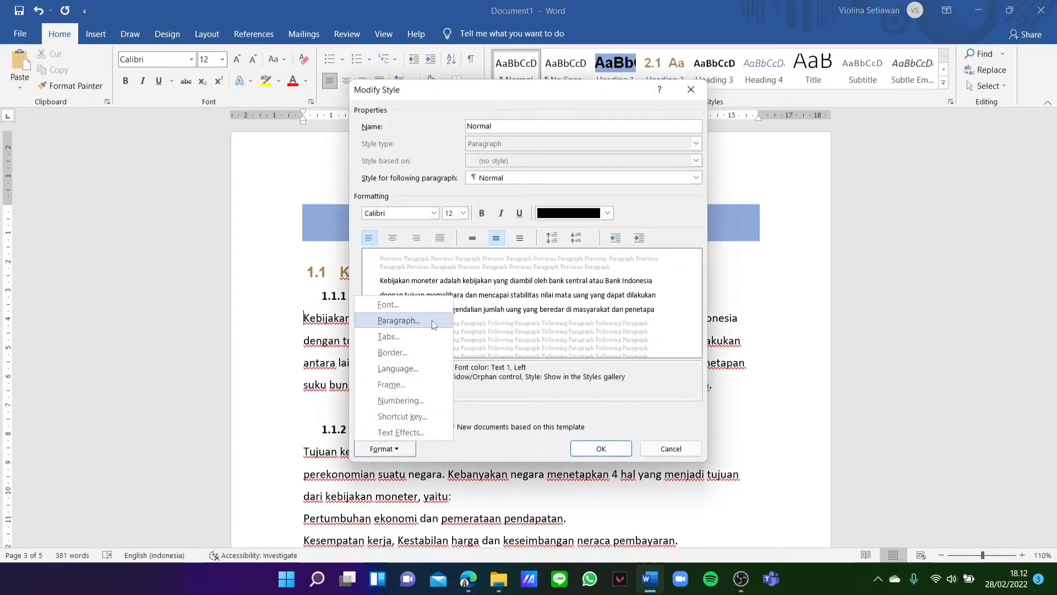
click(433, 323)
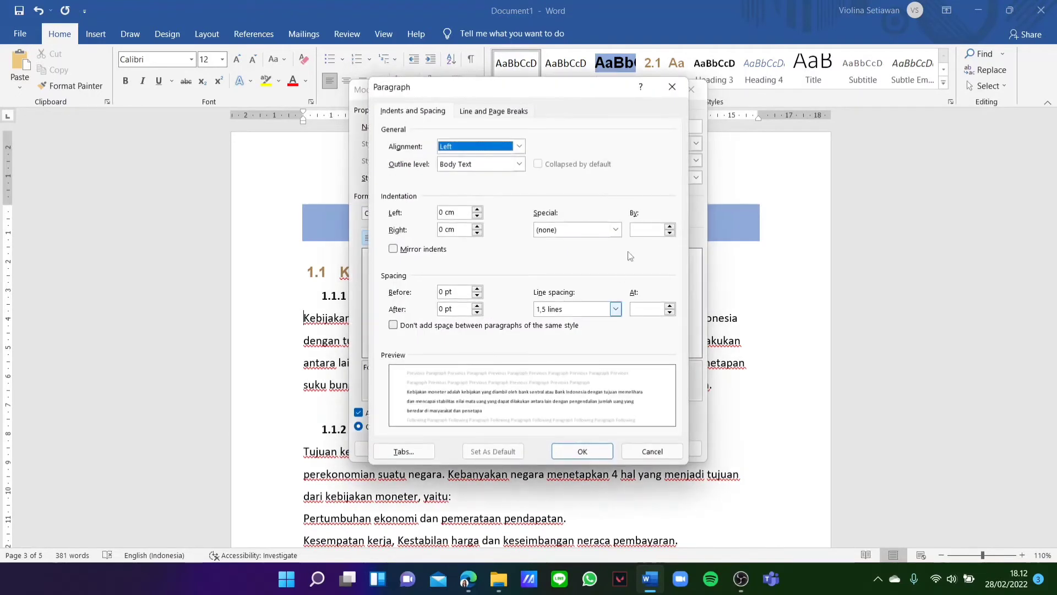
click(617, 229)
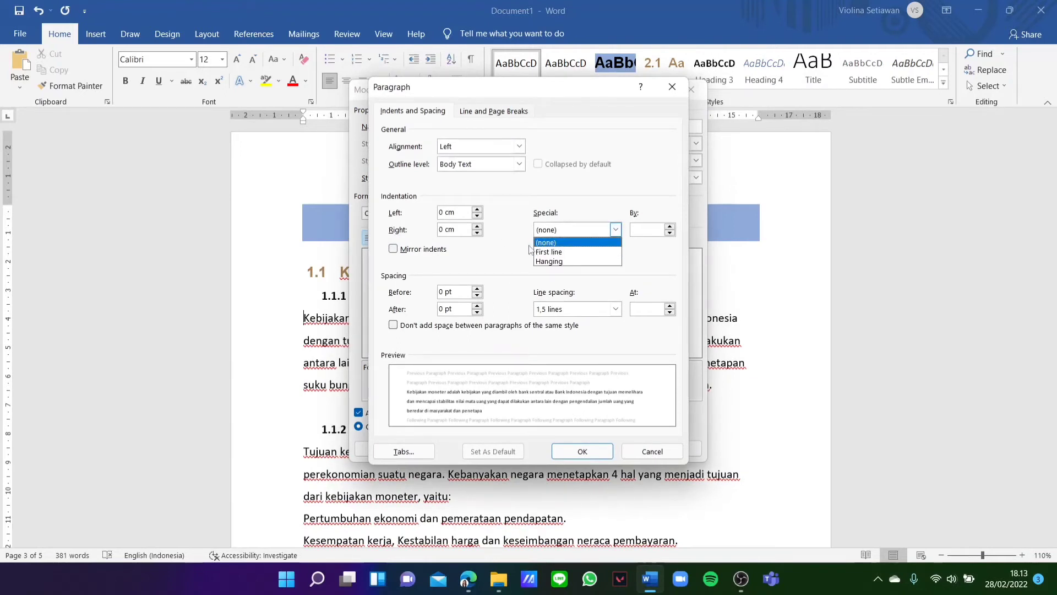
click(578, 253)
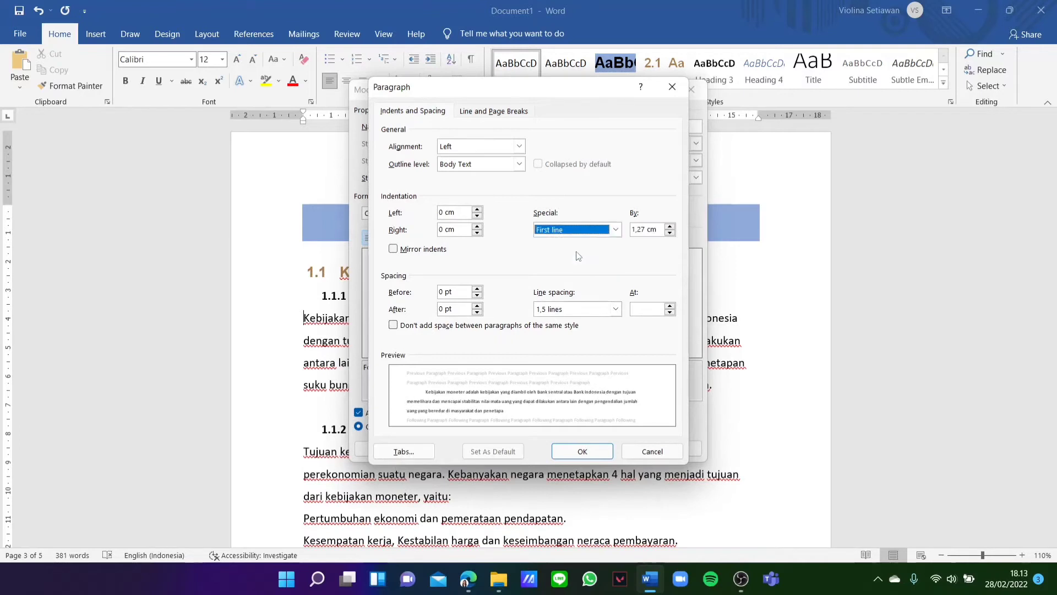
click(669, 226)
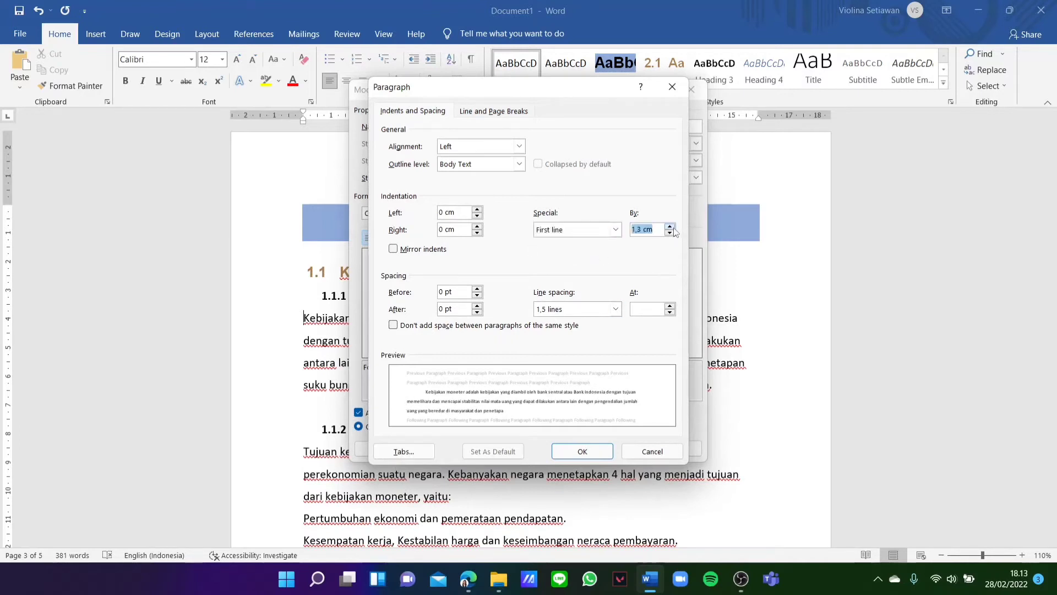
click(670, 226)
click(670, 227)
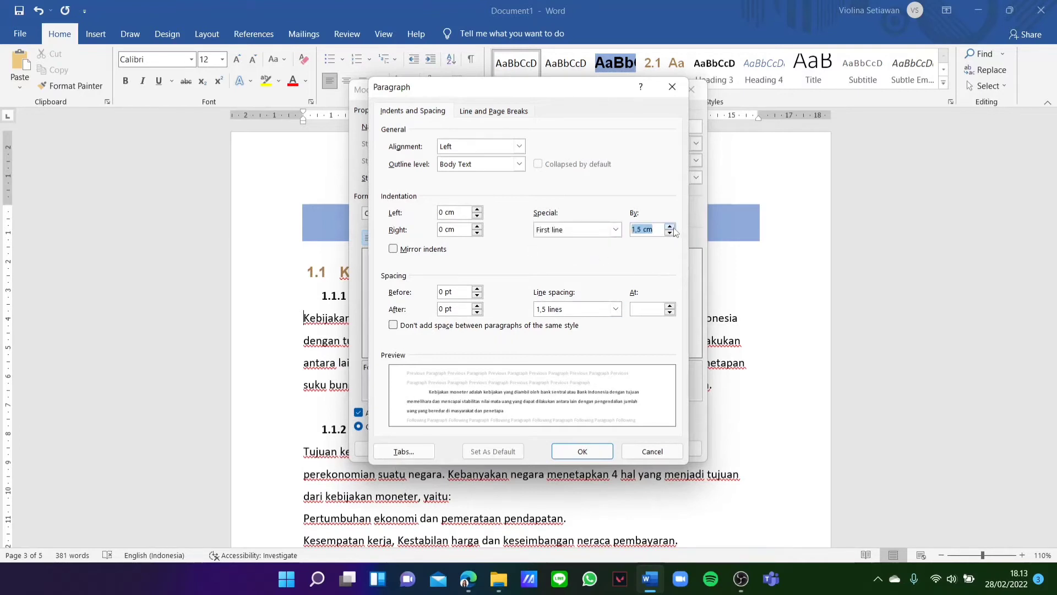
click(595, 452)
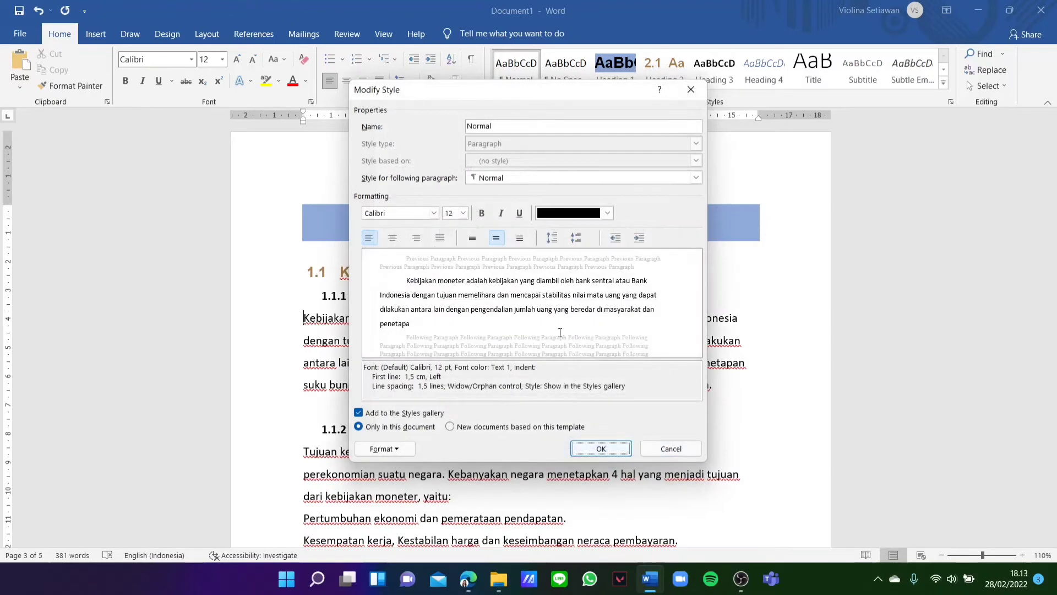
click(584, 450)
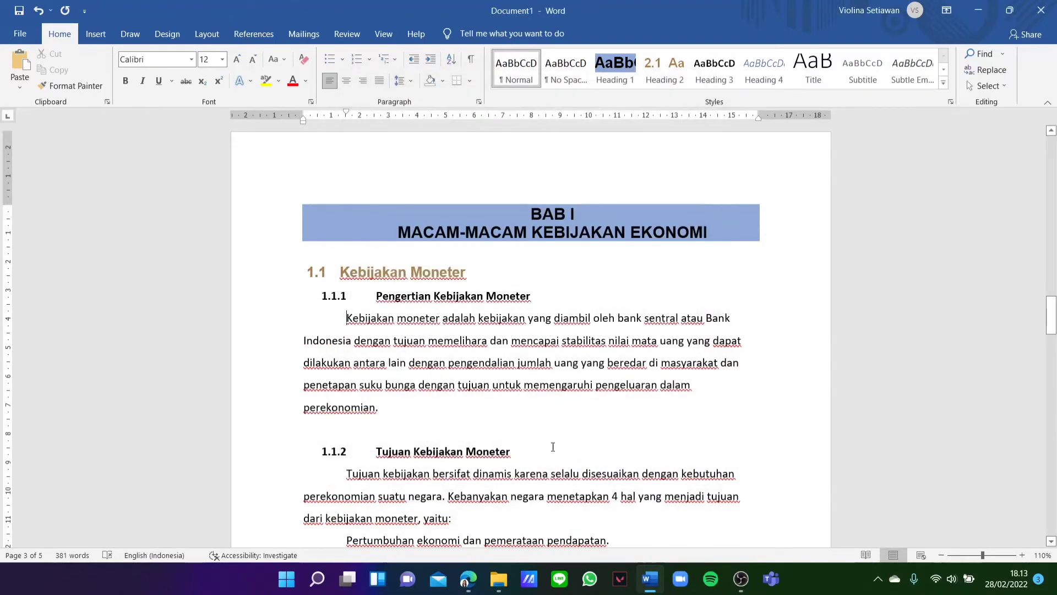
Step: Change the Normal style's paragraph alignment to Justified
right_click(510, 71)
click(529, 94)
click(384, 448)
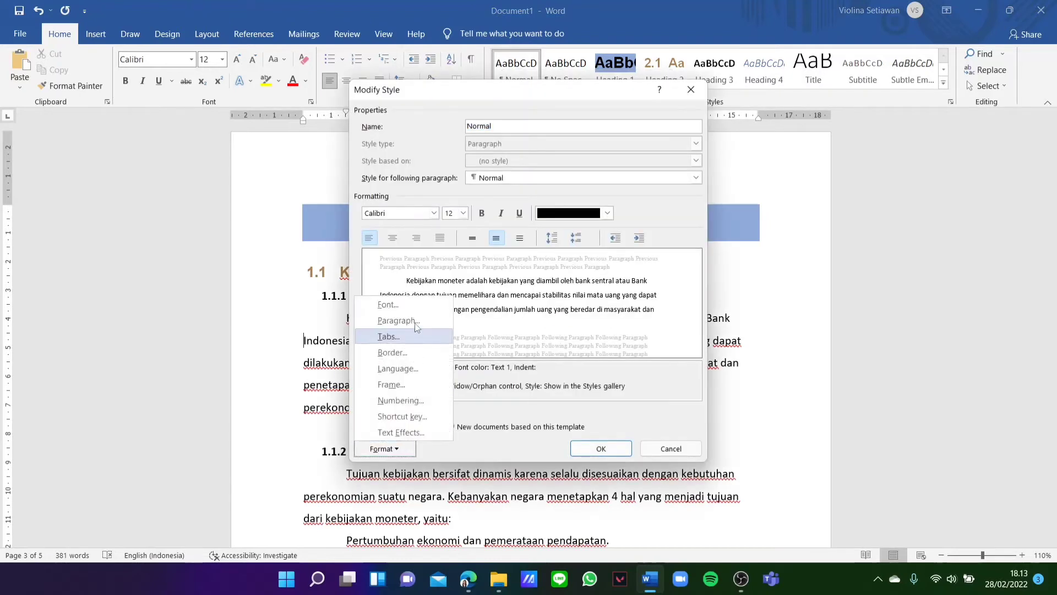
click(408, 306)
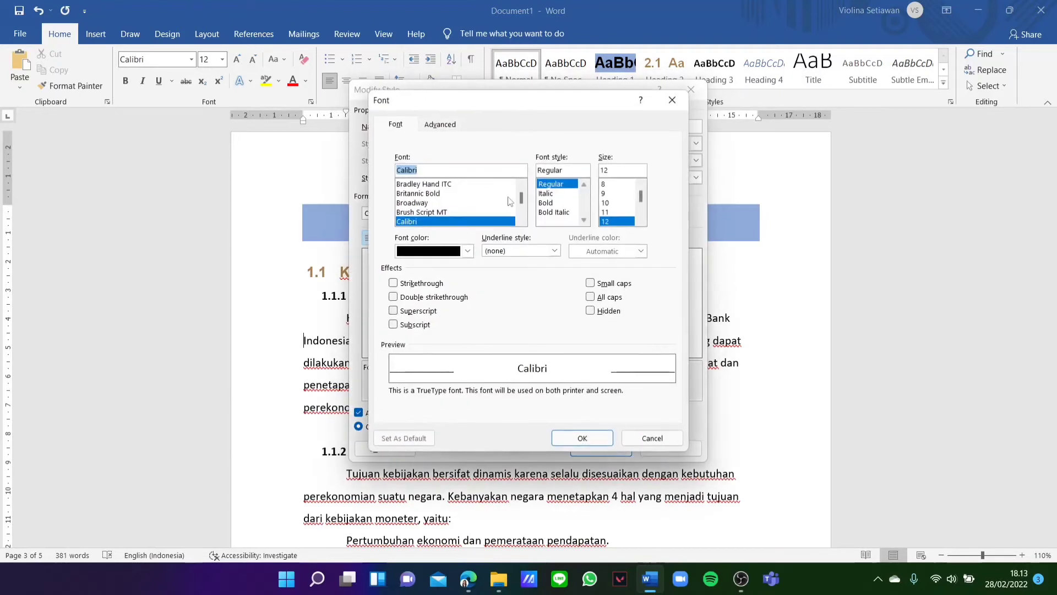
click(673, 100)
click(392, 454)
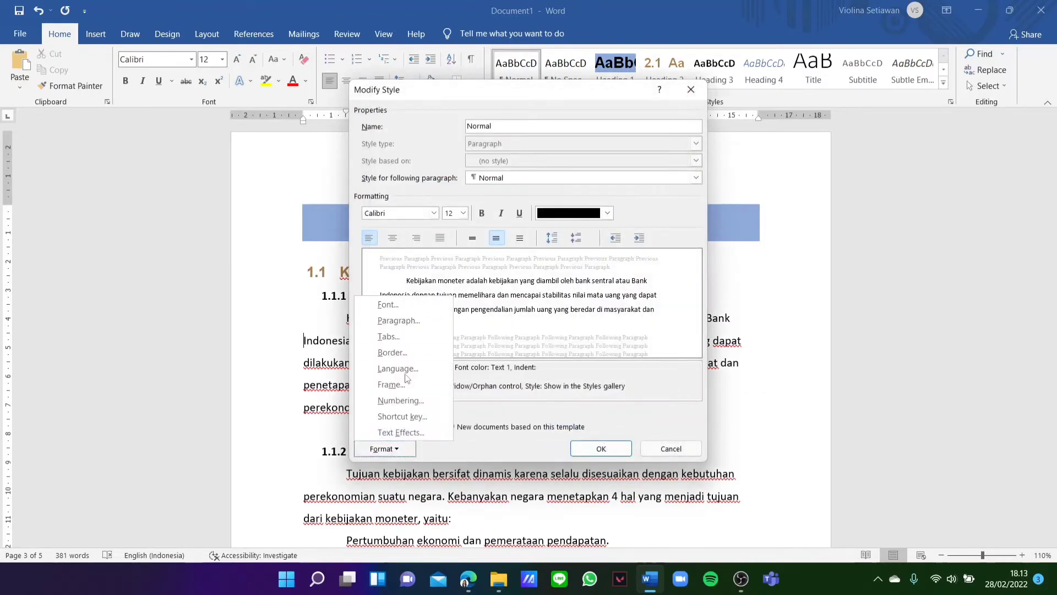
click(407, 322)
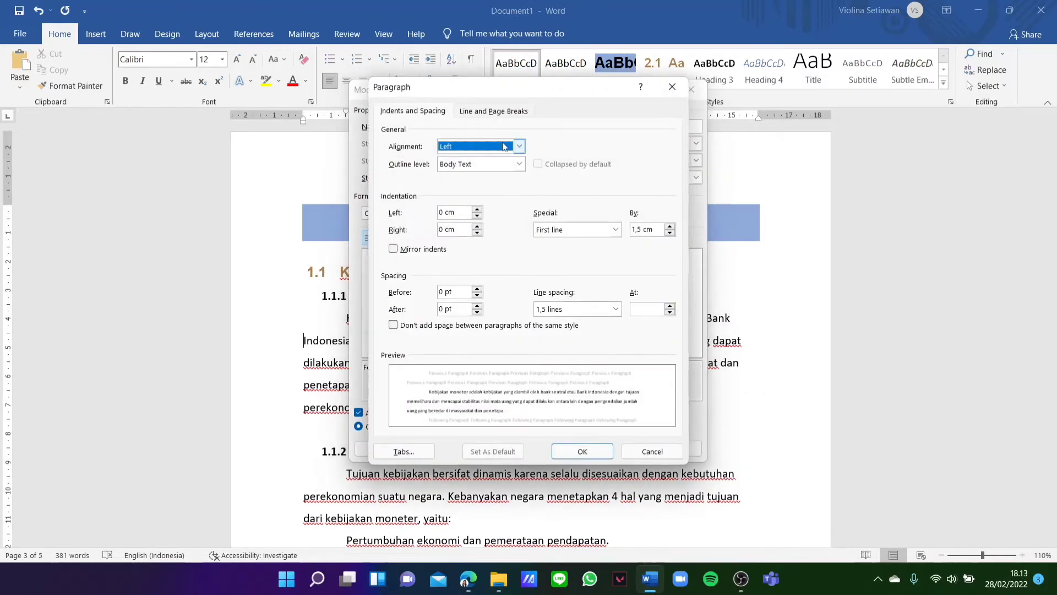
click(504, 146)
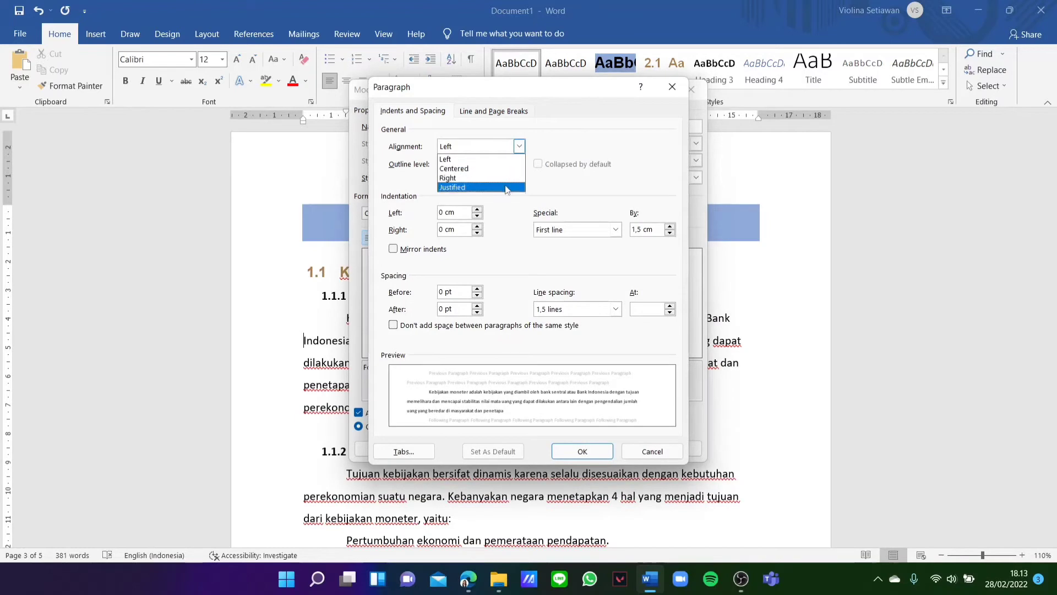
click(505, 188)
click(599, 453)
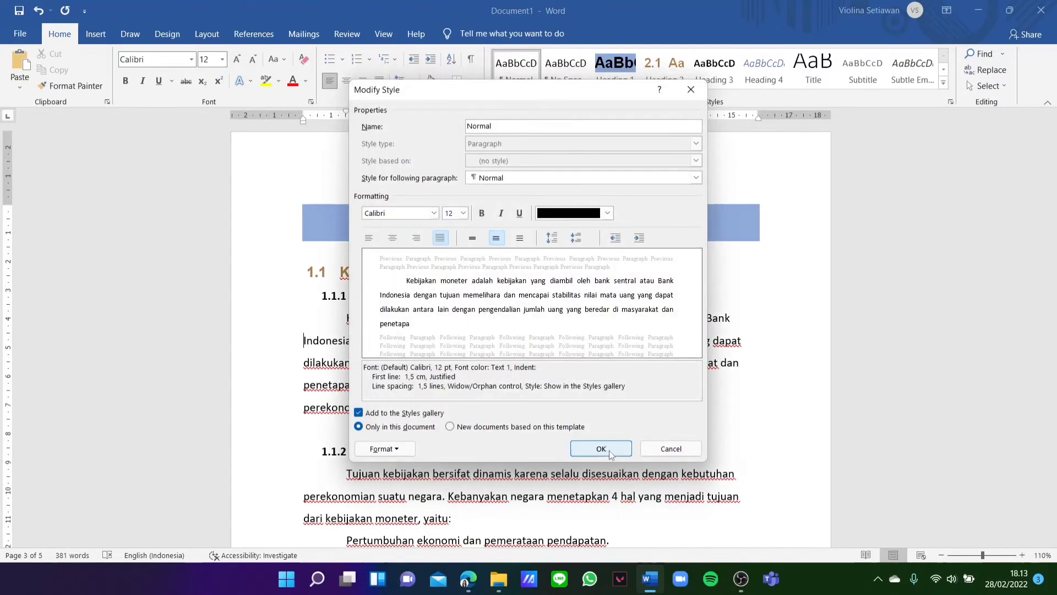
click(609, 451)
Step: Turn the two goals listed under Tujuan Kebijakan Moneter into a bulleted list and reduce its left indent to about 2.3 cm
scroll(692, 407, down, 4)
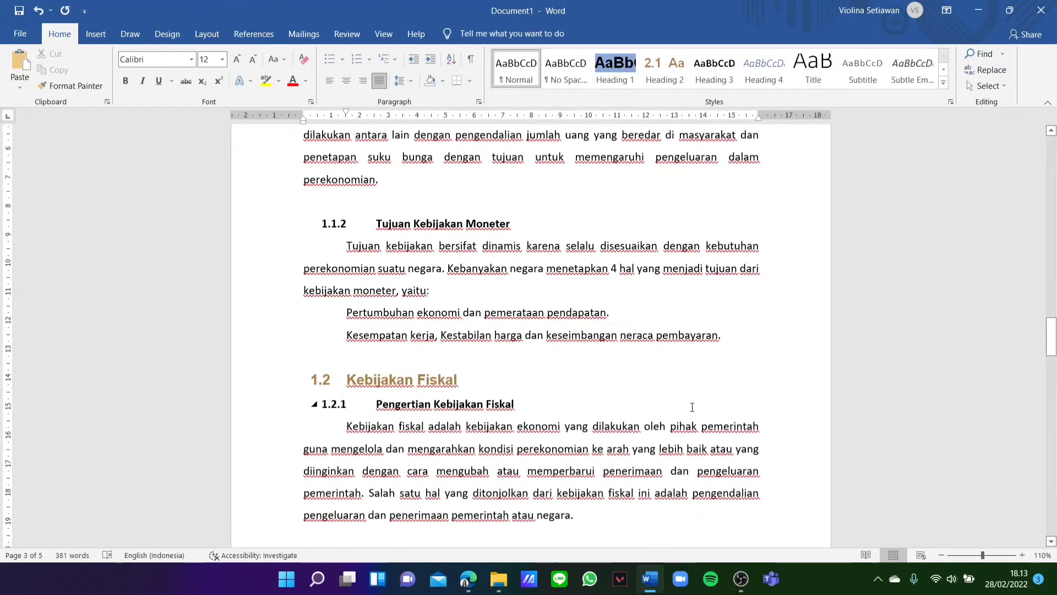
drag(722, 335, 346, 312)
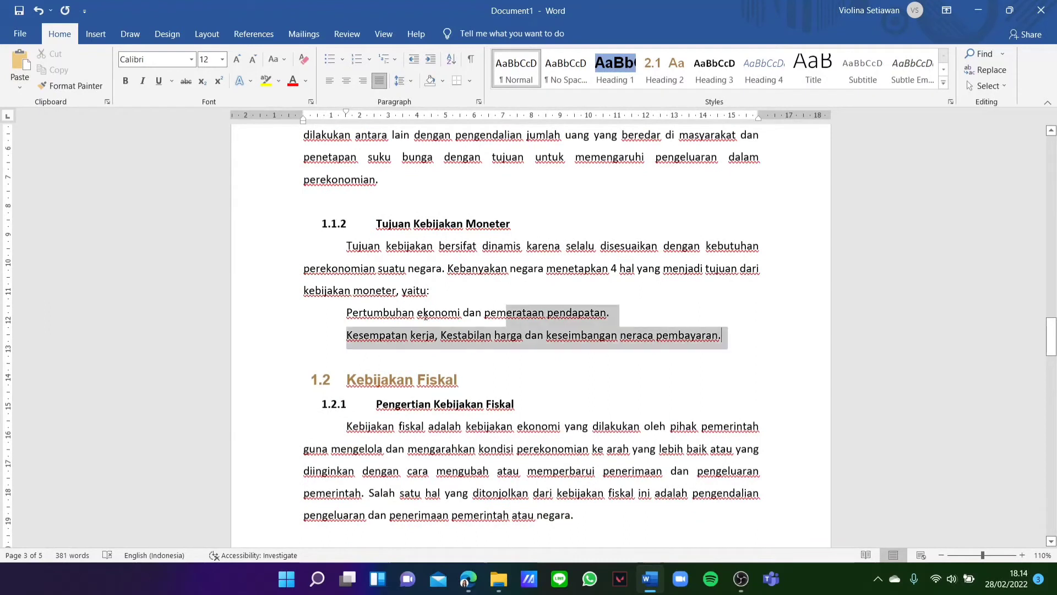
click(332, 61)
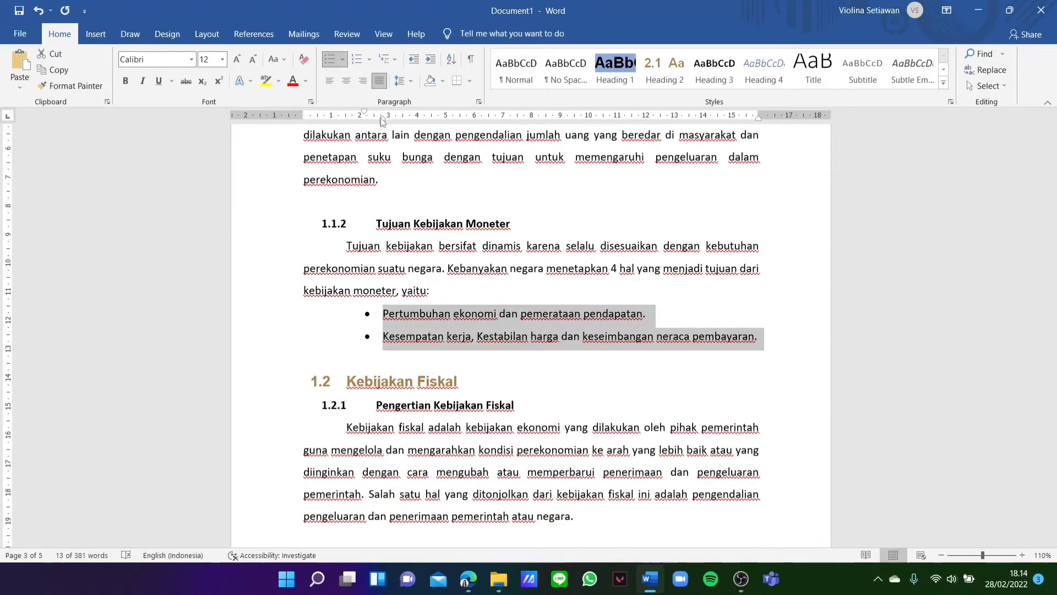
drag(381, 119, 368, 127)
click(620, 374)
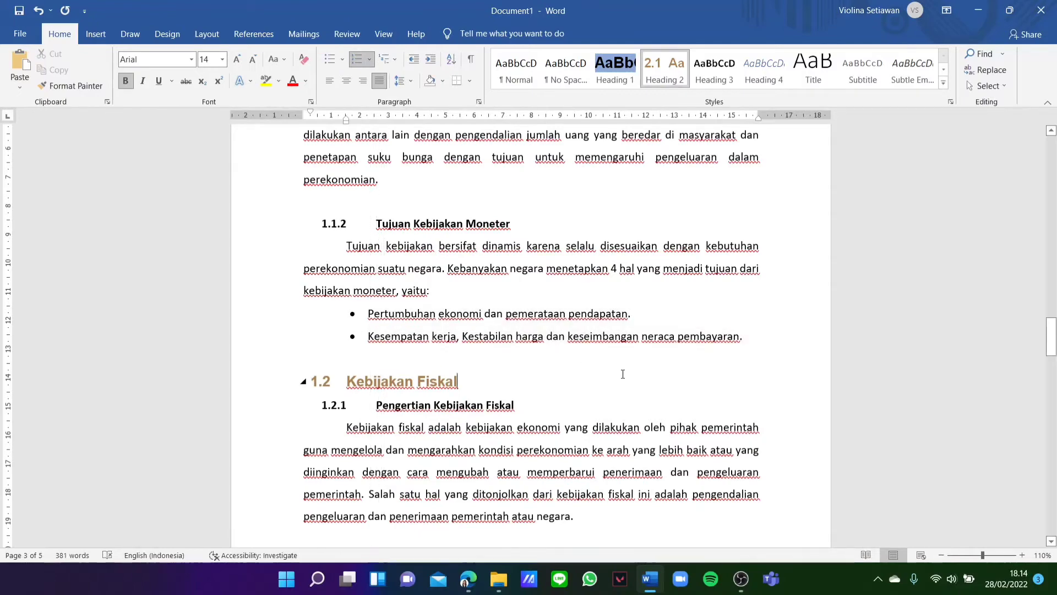
Step: Review the chapters, bibliography, title page and DAFTAR ISI page to check the effect of the style changes
scroll(622, 374, down, 4)
scroll(623, 373, down, 15)
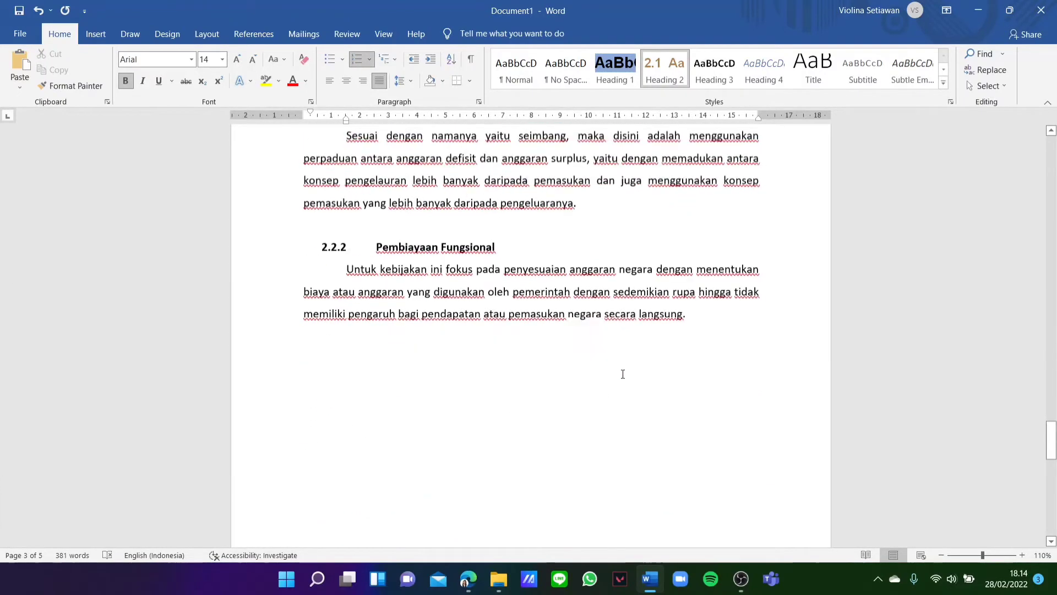
scroll(623, 374, down, 5)
scroll(623, 373, up, 6)
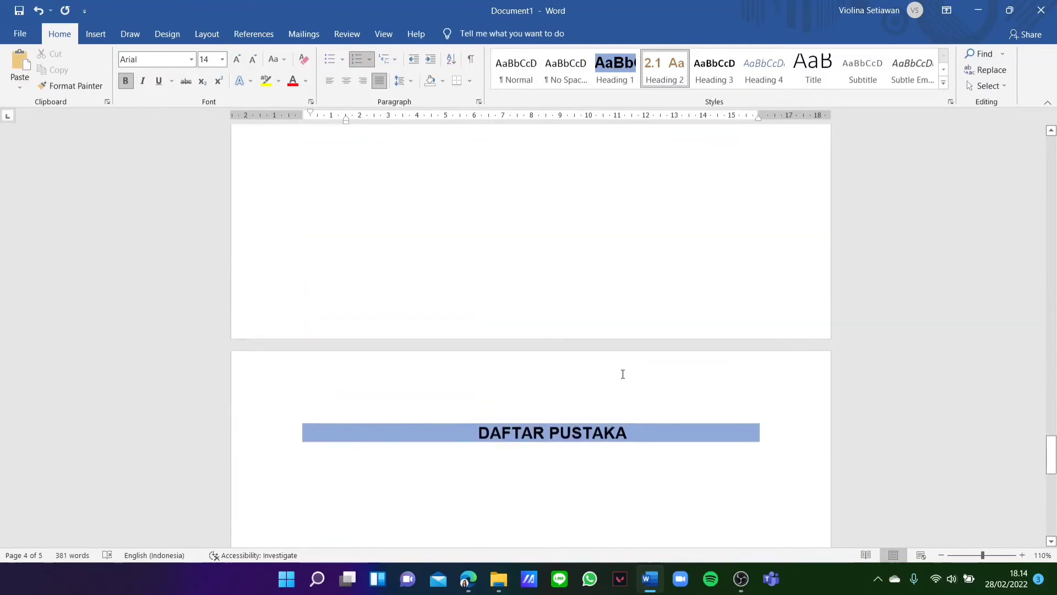
scroll(622, 373, up, 20)
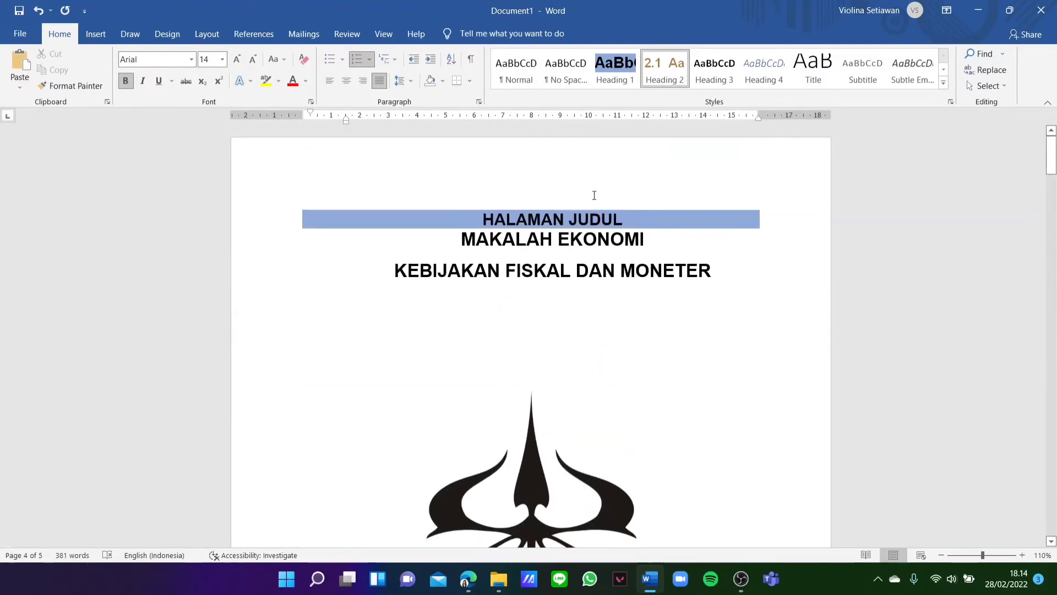
scroll(834, 329, down, 16)
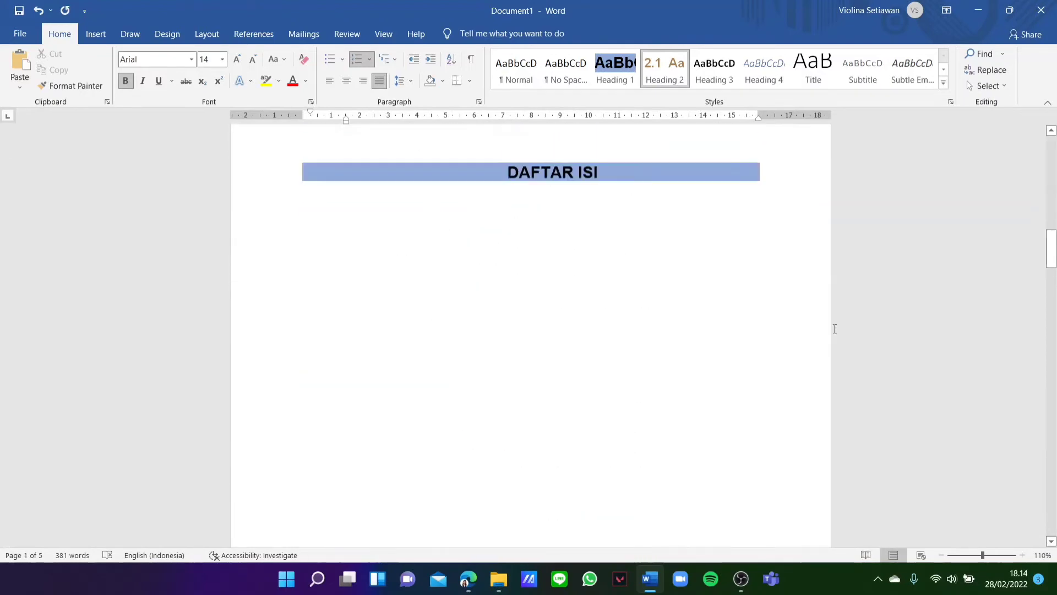
scroll(834, 329, up, 4)
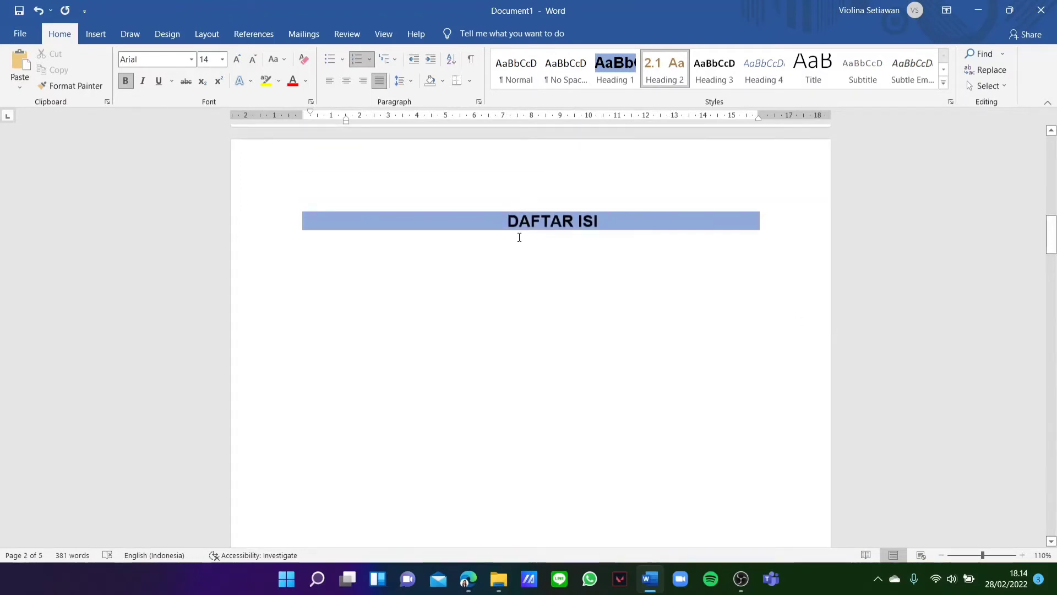
Step: Remove the first-line indent from the Heading 1 style by setting its special indentation to (none)
click(492, 223)
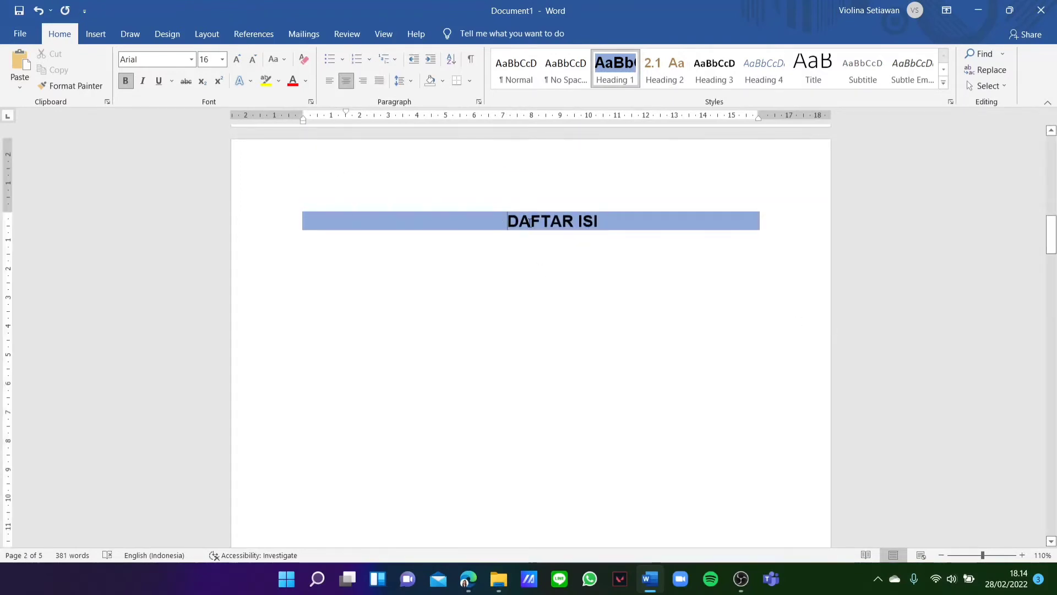
right_click(614, 69)
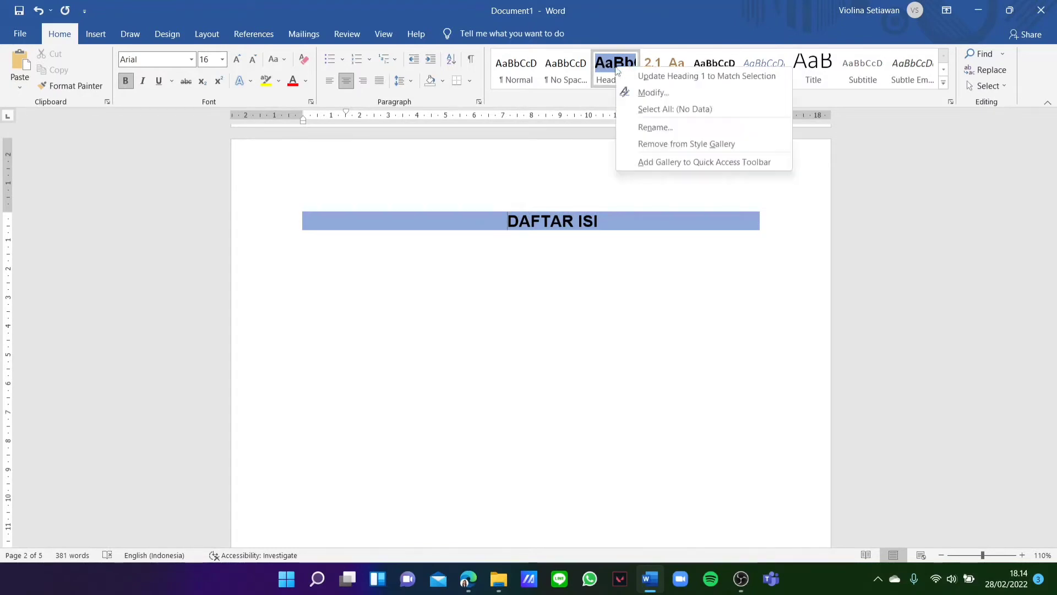
click(641, 95)
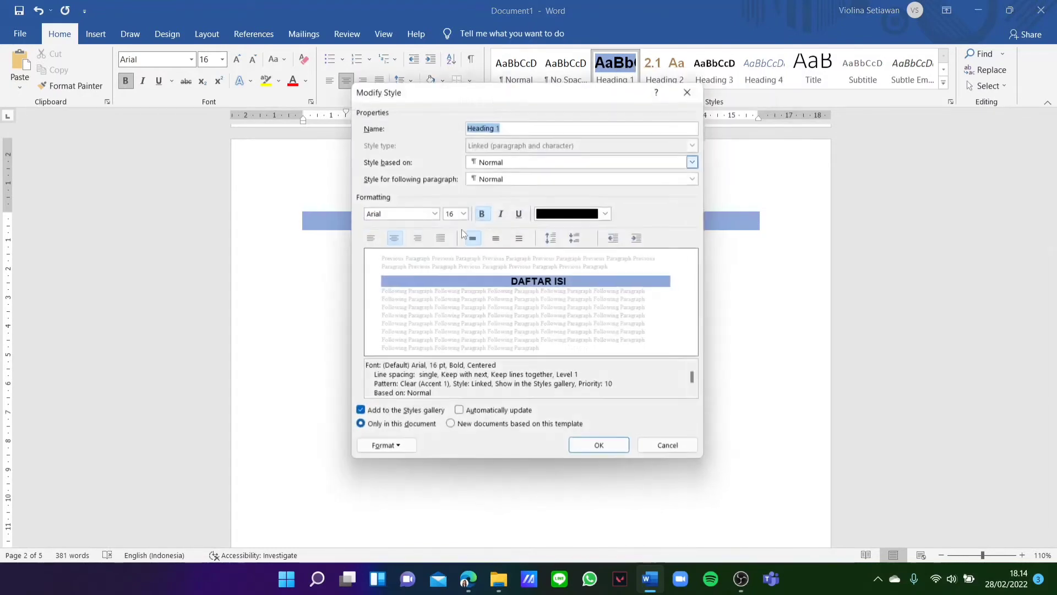
click(394, 452)
click(410, 321)
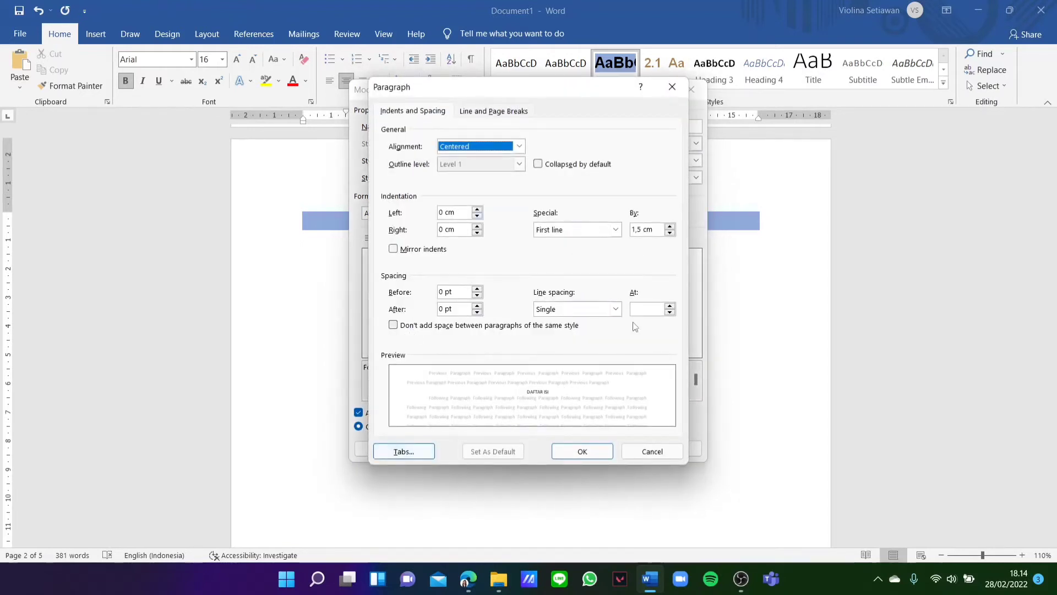
click(615, 230)
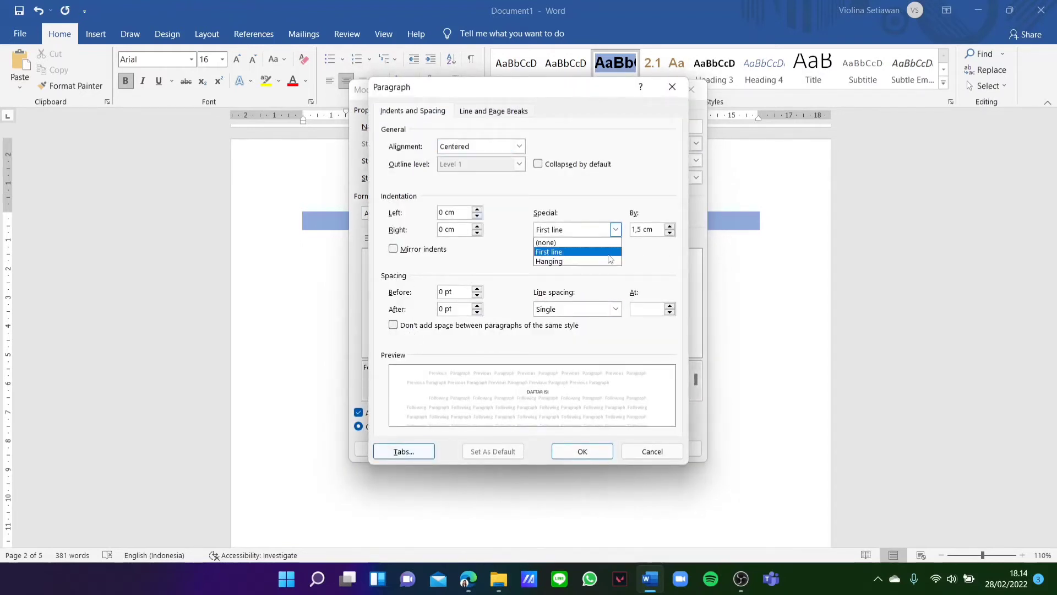
click(605, 246)
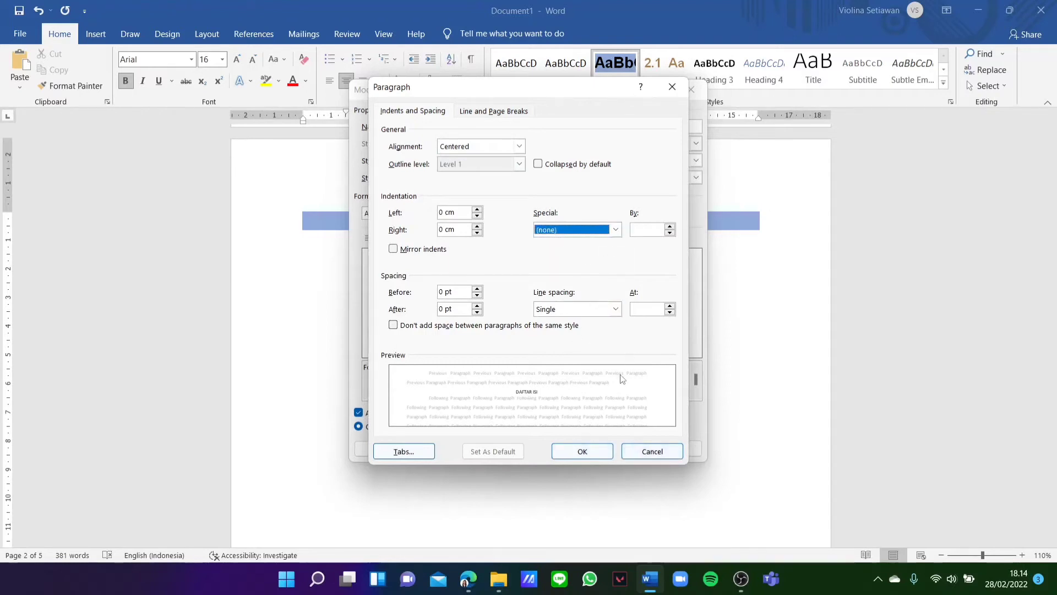
click(583, 452)
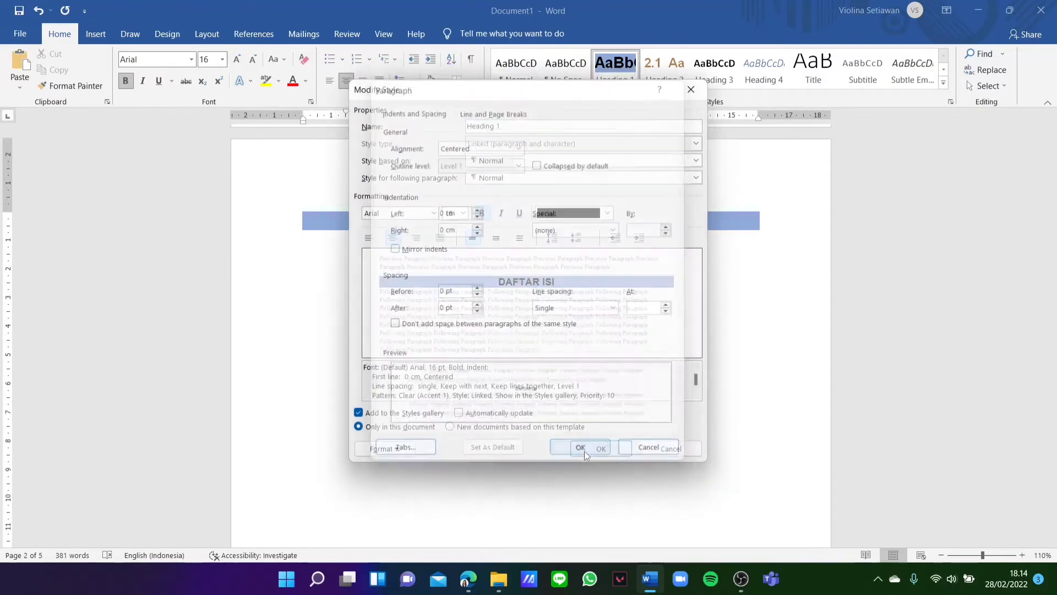
click(585, 449)
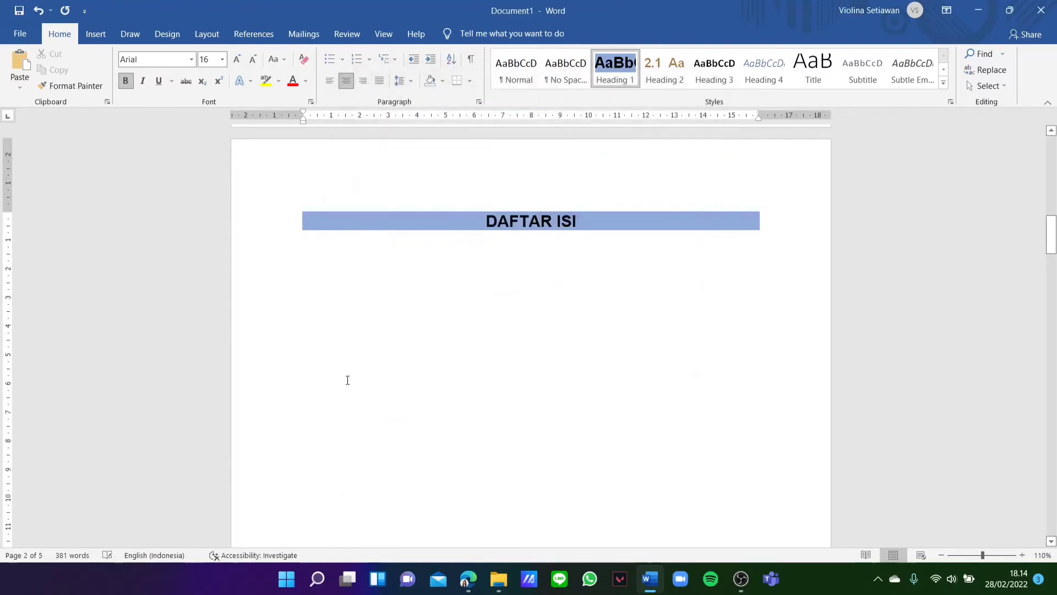
scroll(623, 353, down, 10)
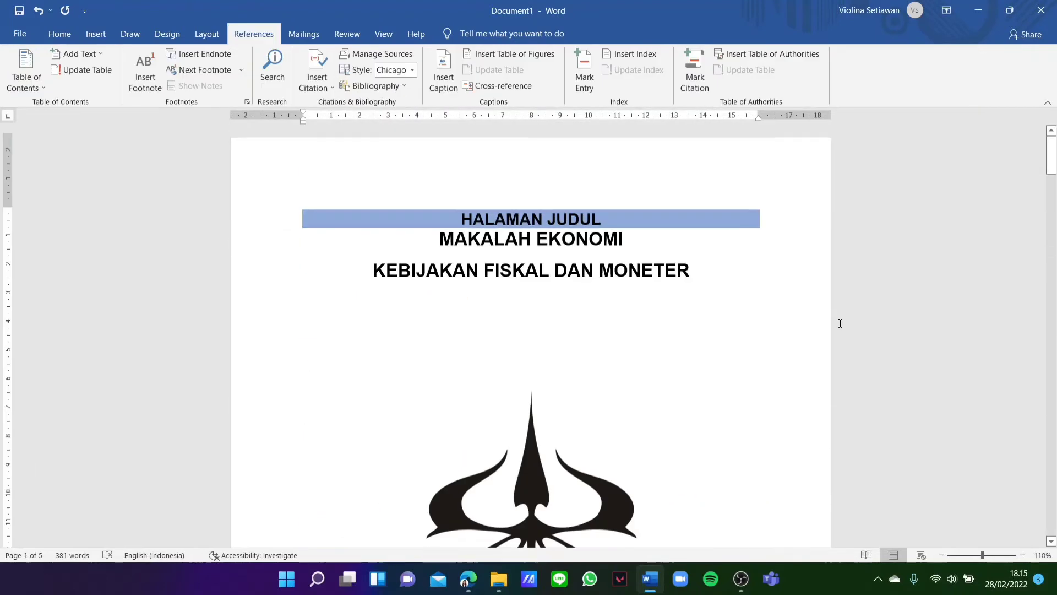
Step: Review the title page, DAFTAR ISI page and chapter pages to check the Heading 1 formatting
scroll(840, 323, down, 4)
scroll(840, 323, down, 5)
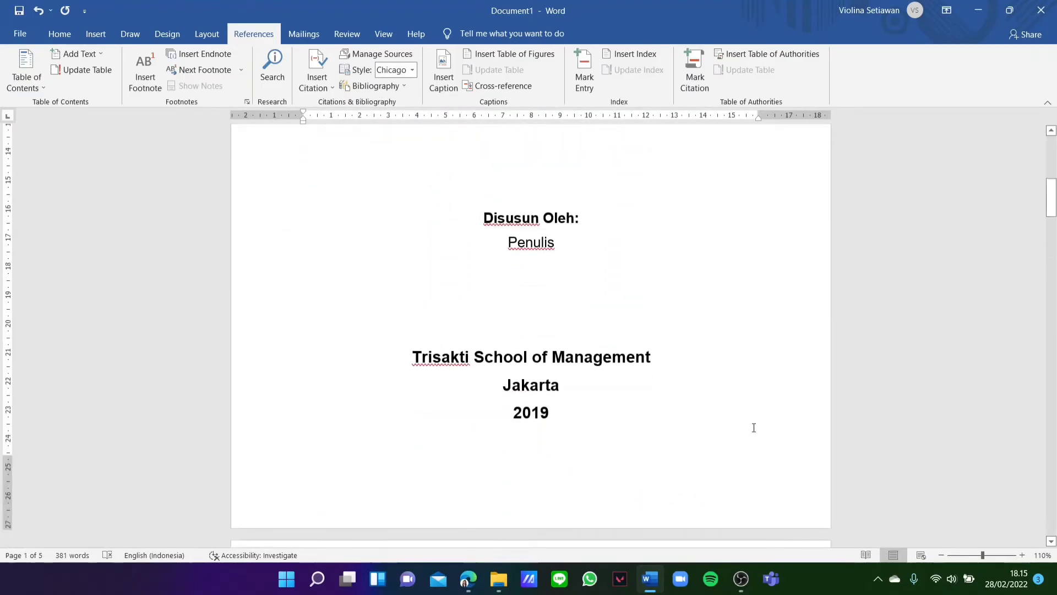
scroll(756, 429, down, 3)
scroll(757, 430, down, 12)
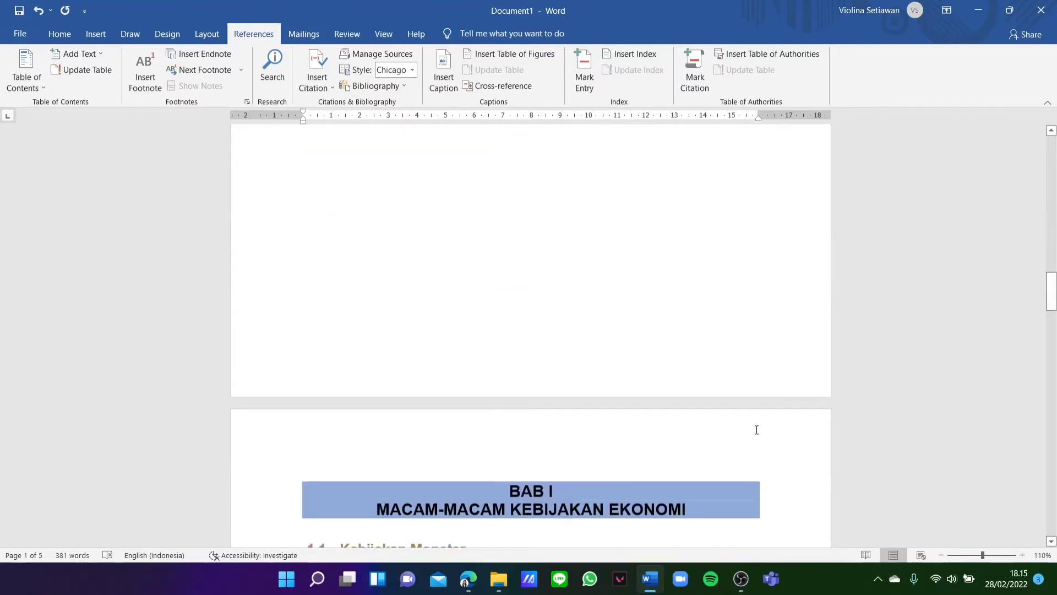
scroll(757, 429, down, 15)
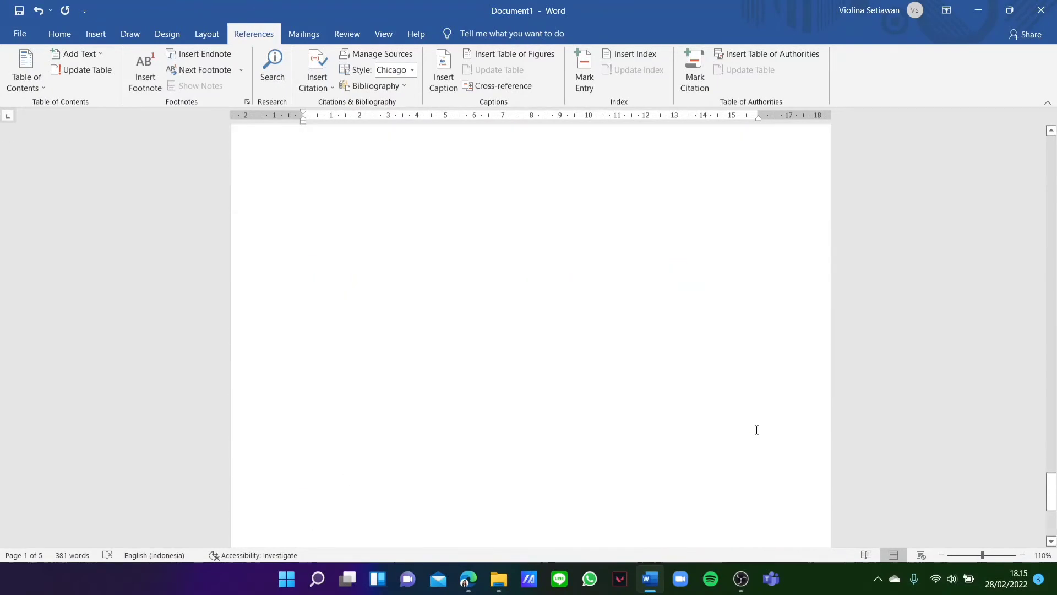
scroll(756, 430, up, 5)
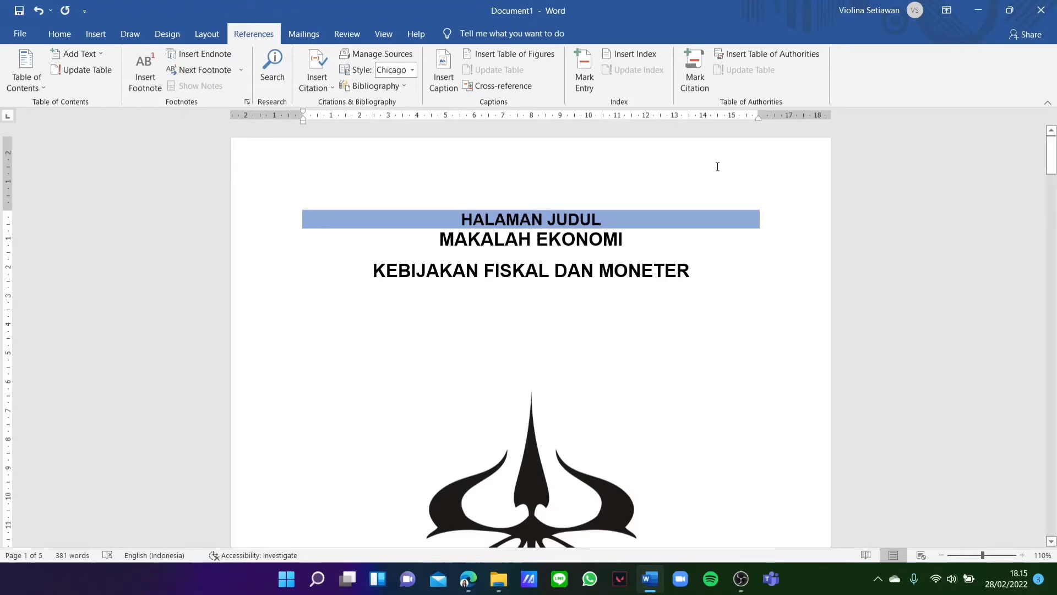
scroll(817, 309, down, 15)
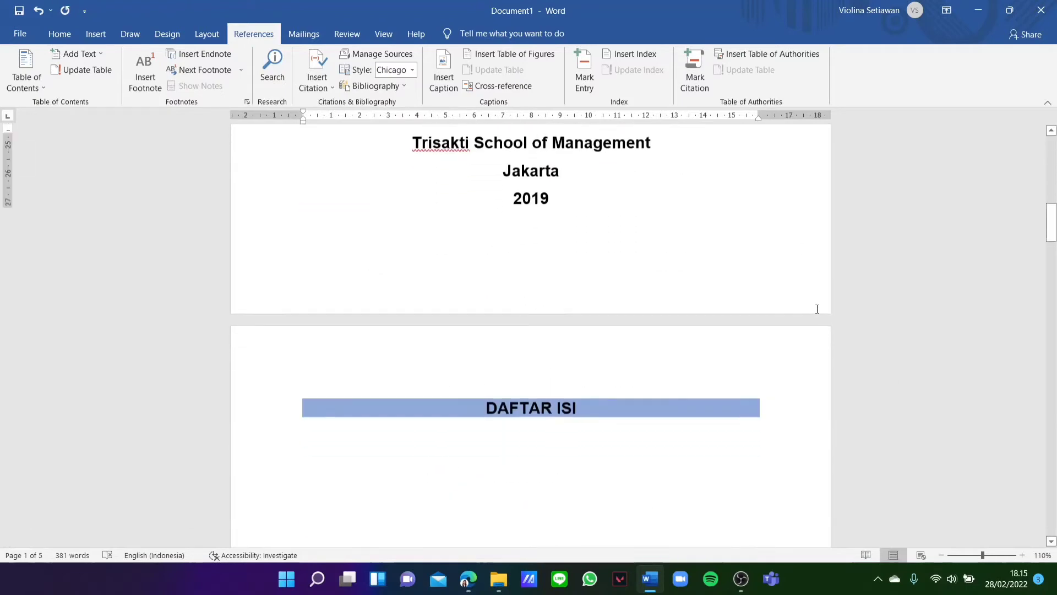
scroll(663, 278, down, 5)
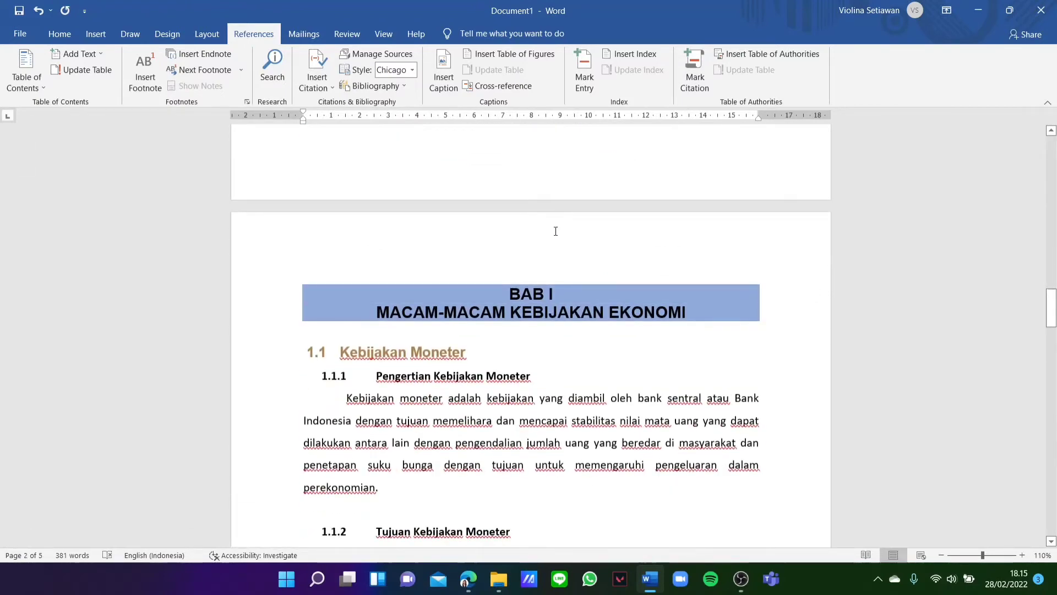
Step: Open the section 2 footer on the DAFTAR ISI page for editing and unlink it from the previous section
scroll(548, 275, up, 2)
double_click(548, 285)
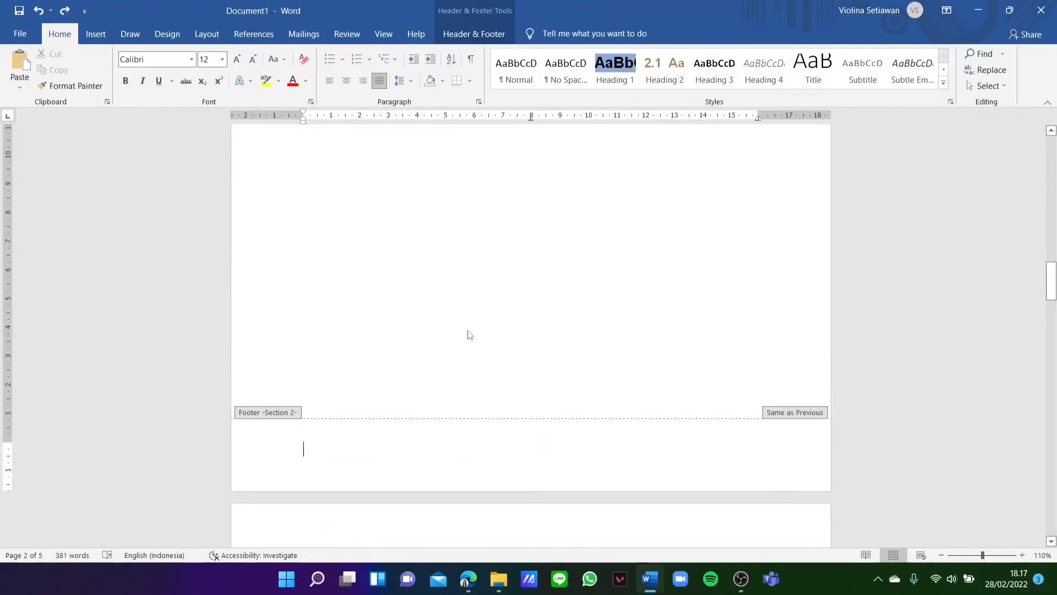
scroll(800, 405, up, 10)
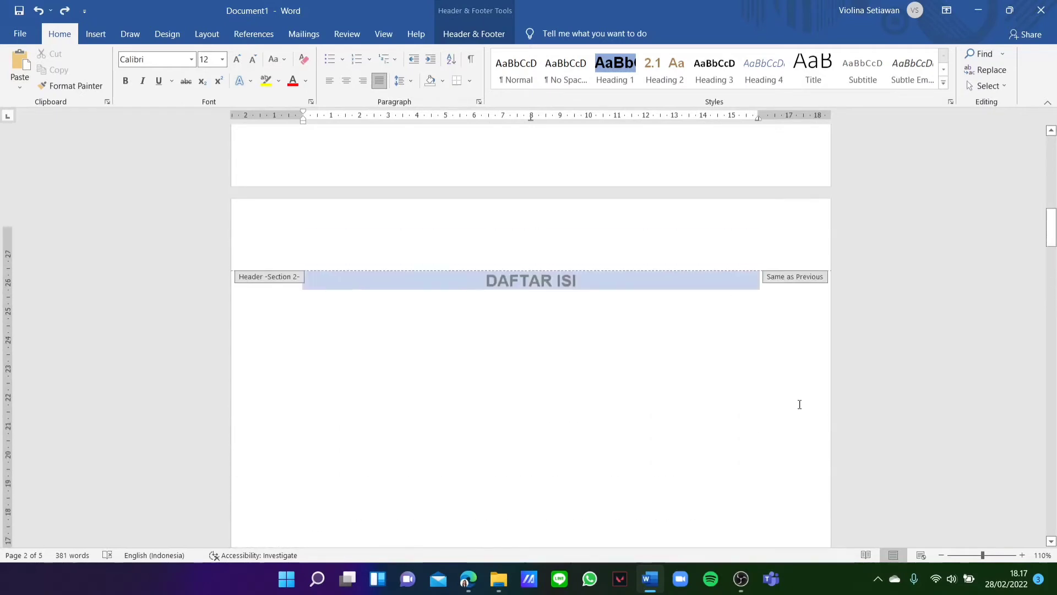
scroll(799, 404, down, 10)
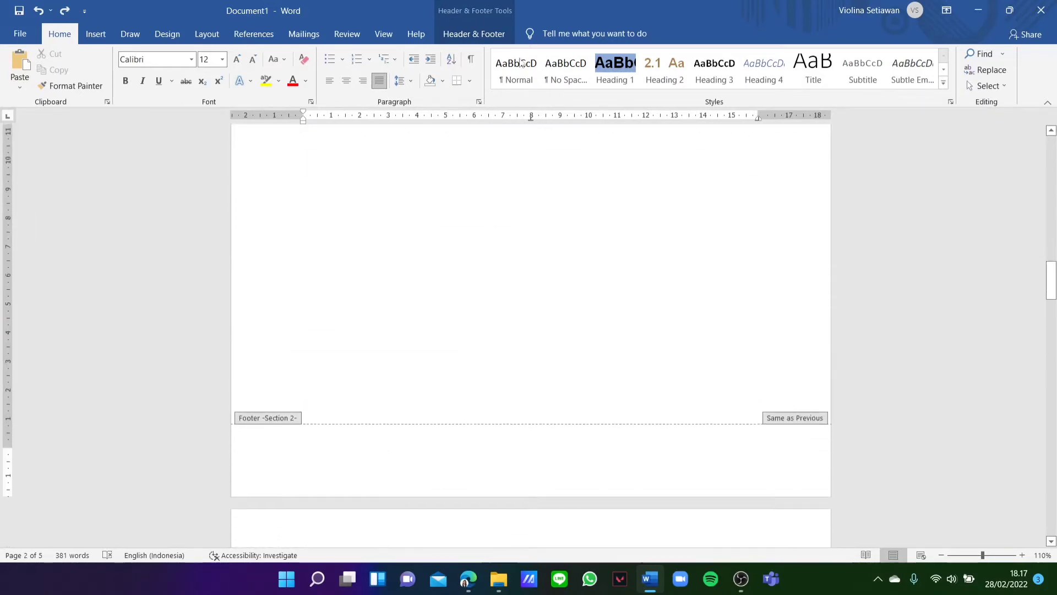
click(470, 35)
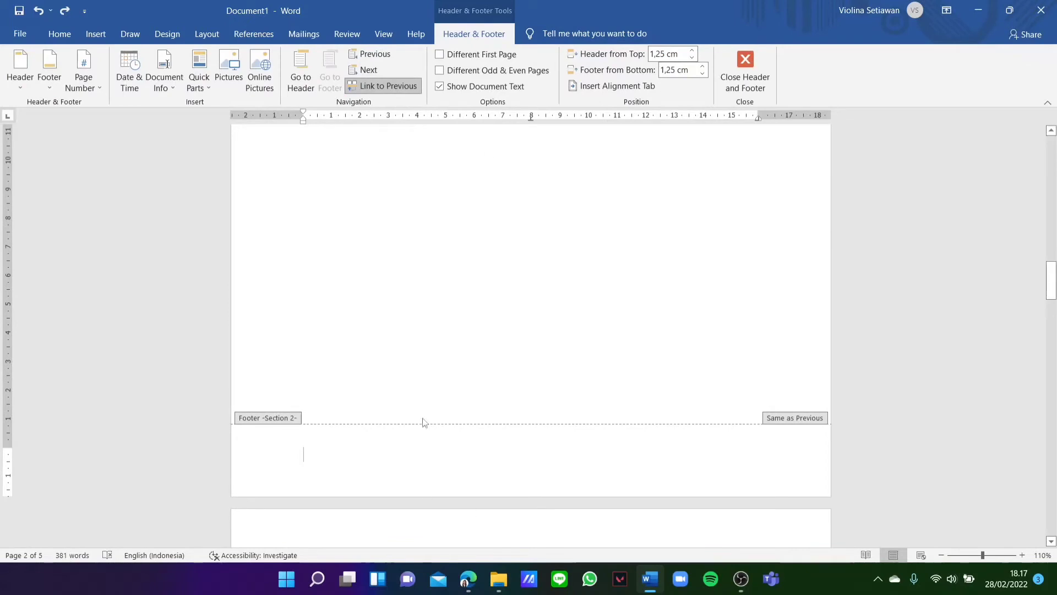
scroll(576, 226, up, 10)
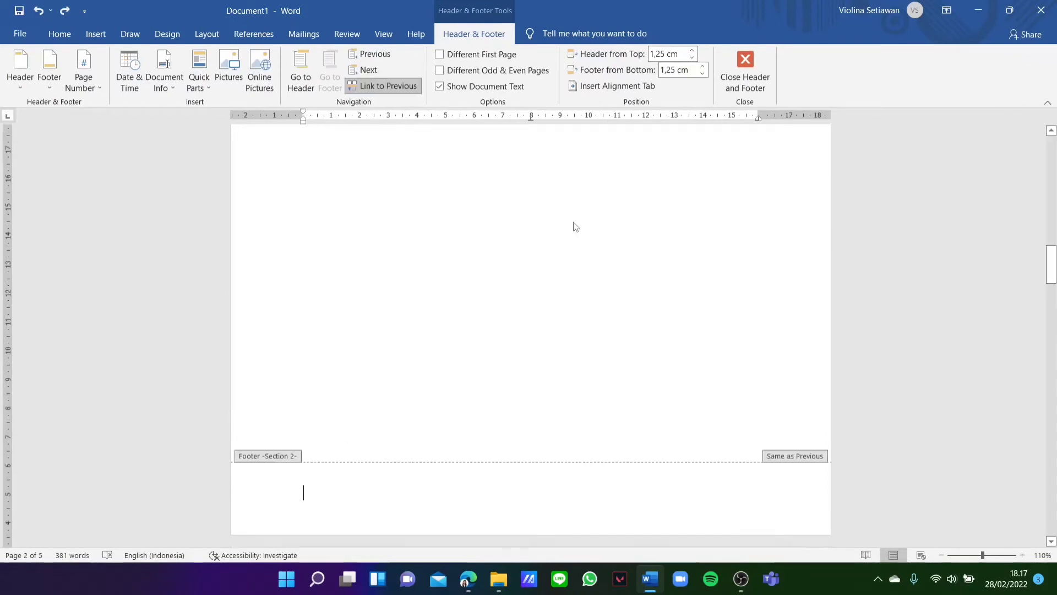
scroll(575, 227, up, 2)
scroll(575, 226, down, 10)
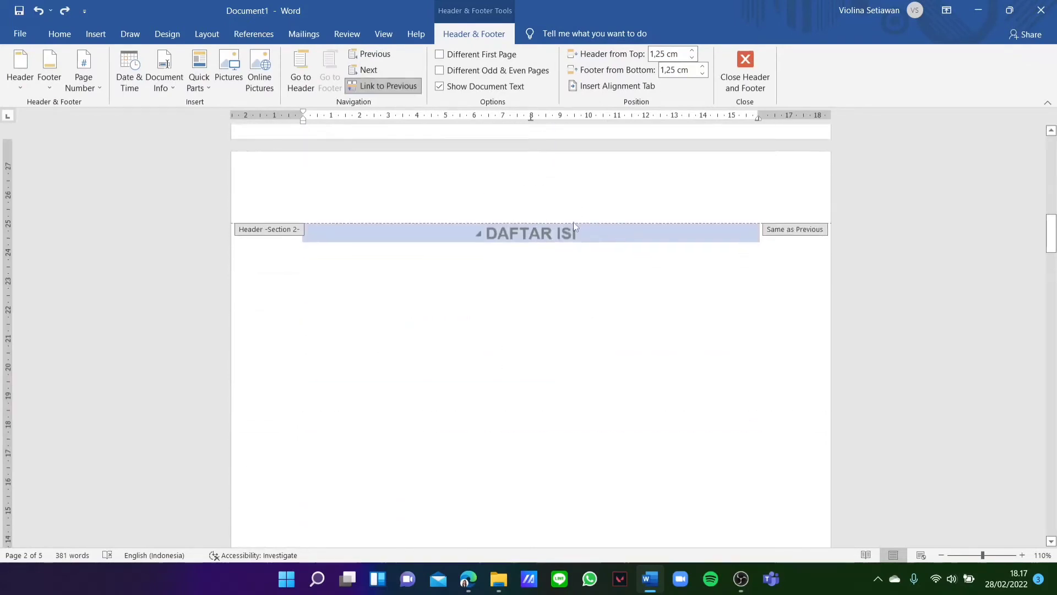
scroll(575, 227, down, 5)
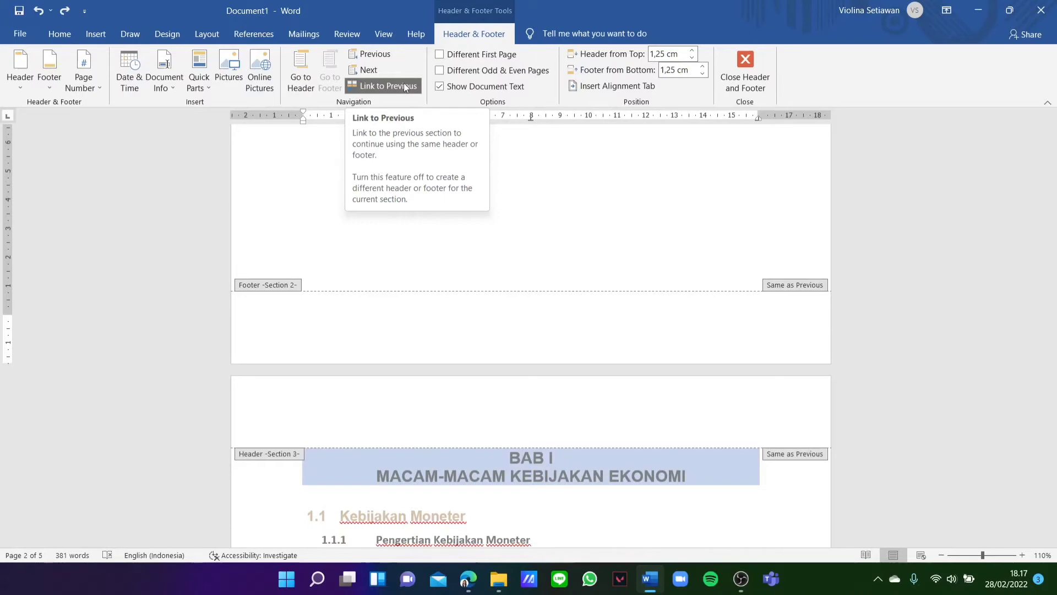
click(405, 87)
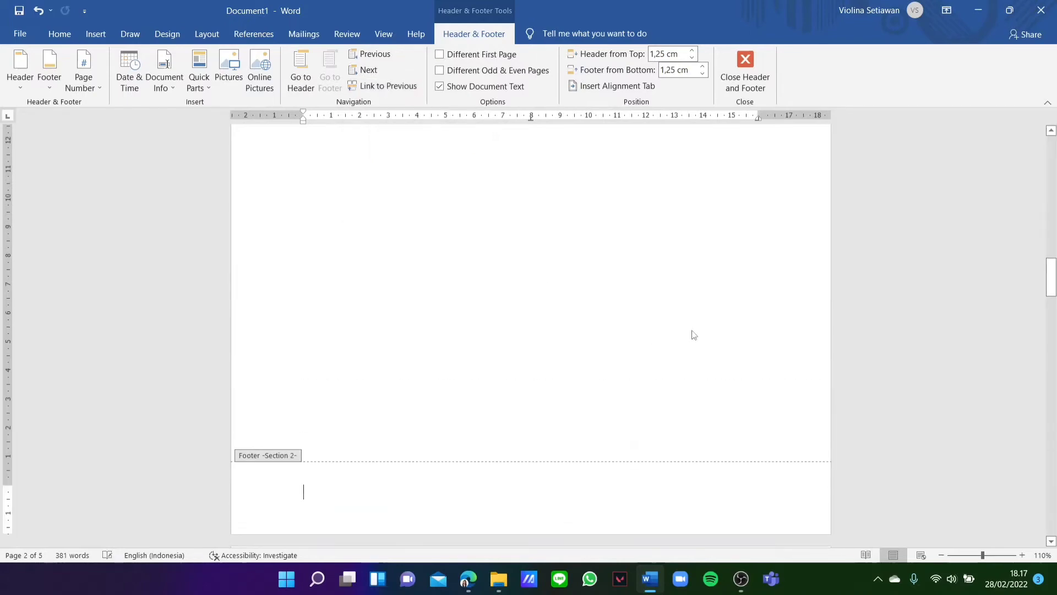
Step: Unlink the section 3 footer at the end of the BAB I page from the previous section
scroll(809, 338, down, 12)
scroll(811, 338, down, 2)
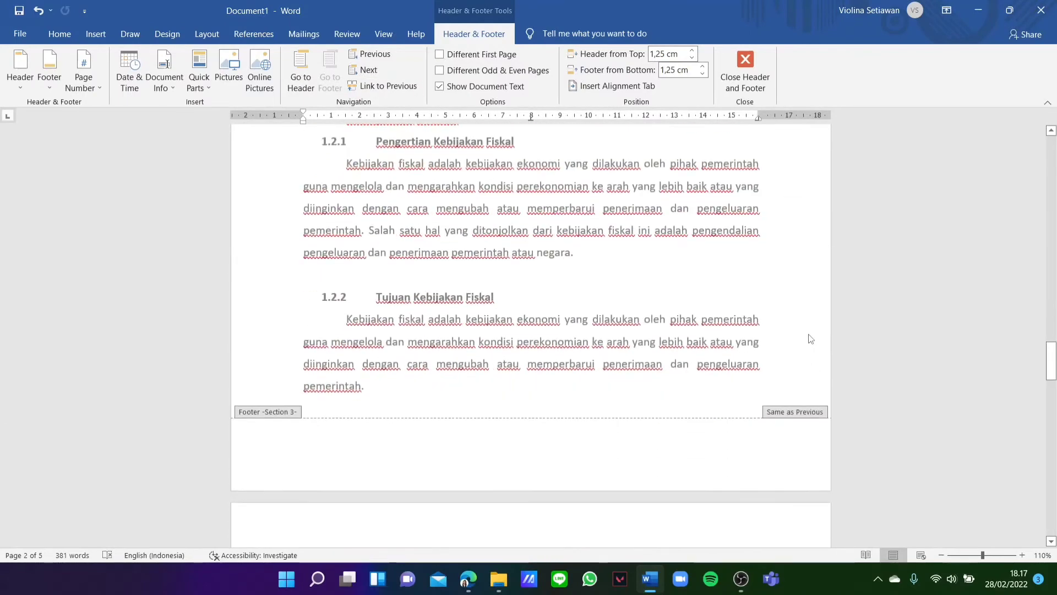
scroll(810, 339, down, 3)
scroll(810, 338, up, 11)
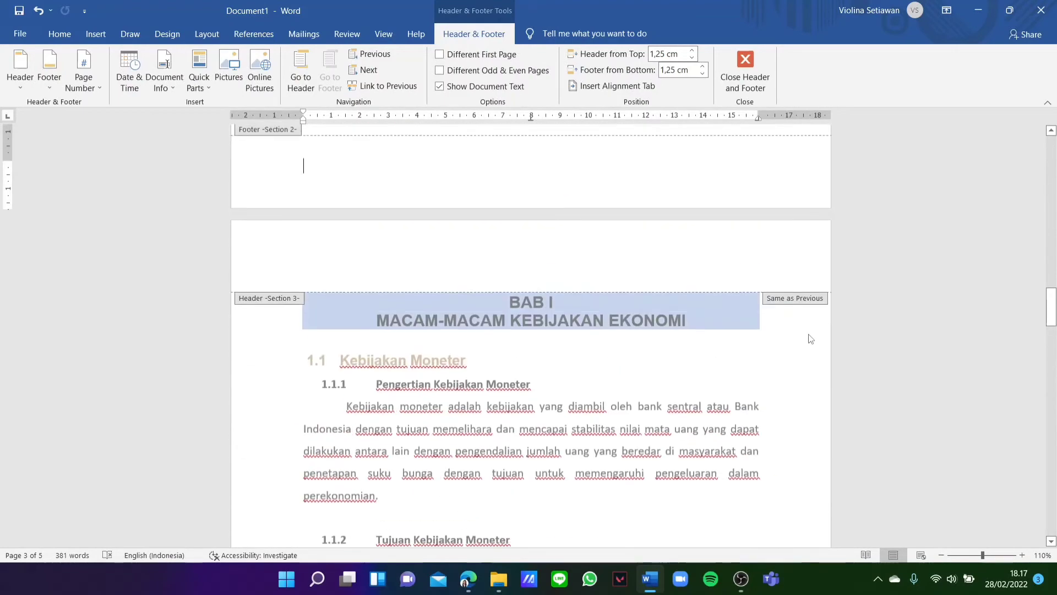
scroll(810, 339, down, 2)
scroll(811, 338, down, 6)
click(699, 416)
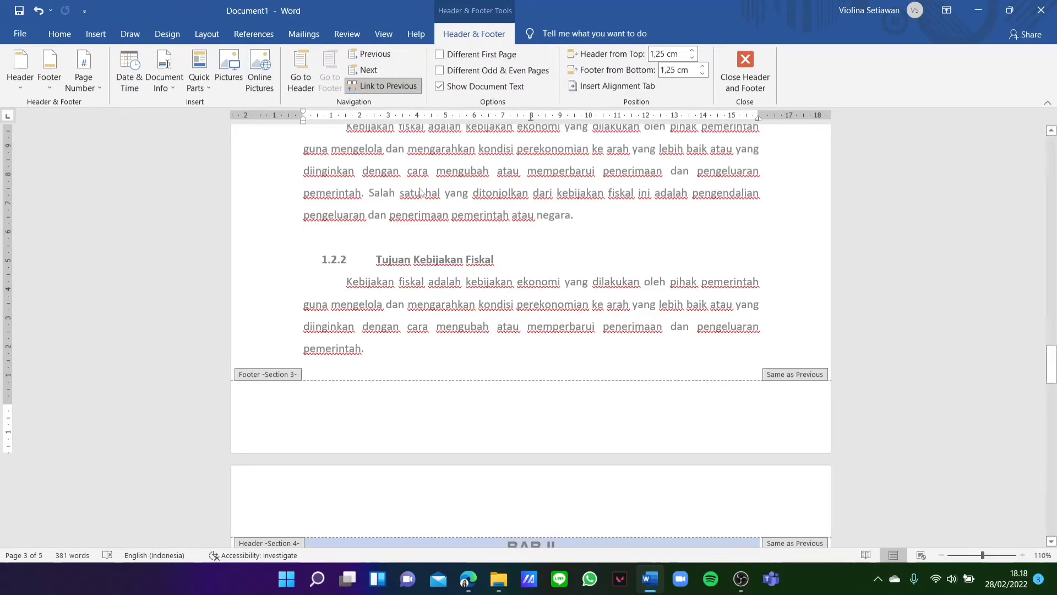
click(386, 86)
scroll(884, 332, up, 1)
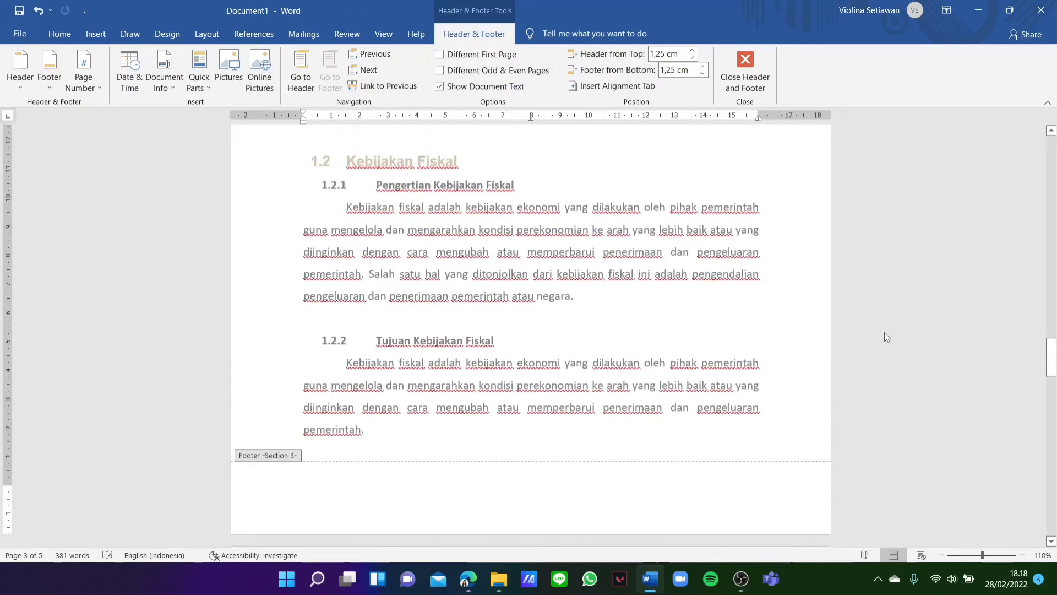
Step: Visit the section 4 footer and unlink the section 5 footer on the DAFTAR PUSTAKA page from the previous section
scroll(884, 332, down, 2)
scroll(886, 333, down, 15)
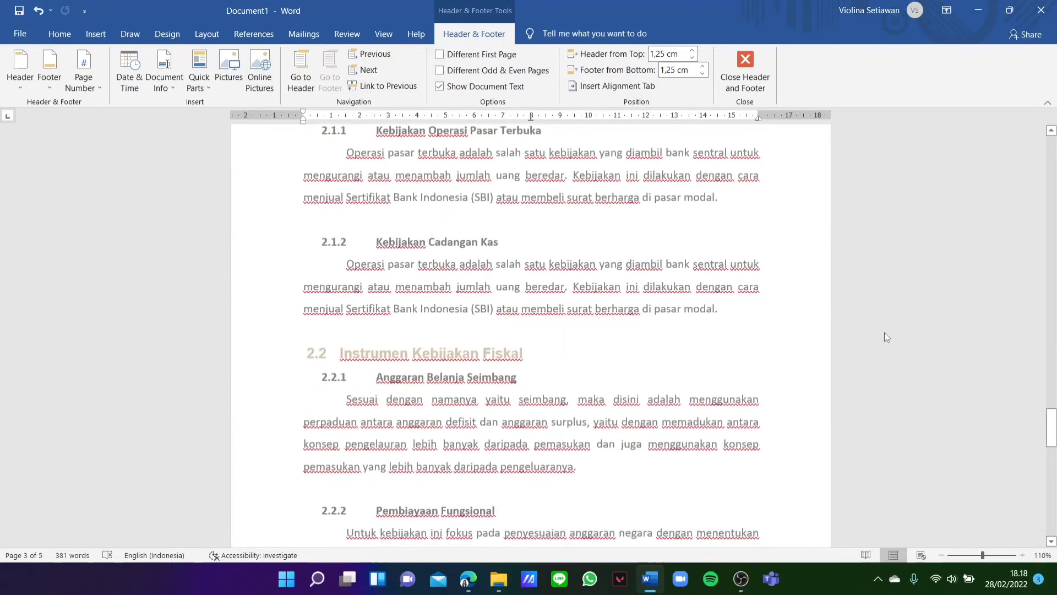
scroll(885, 332, down, 3)
click(483, 342)
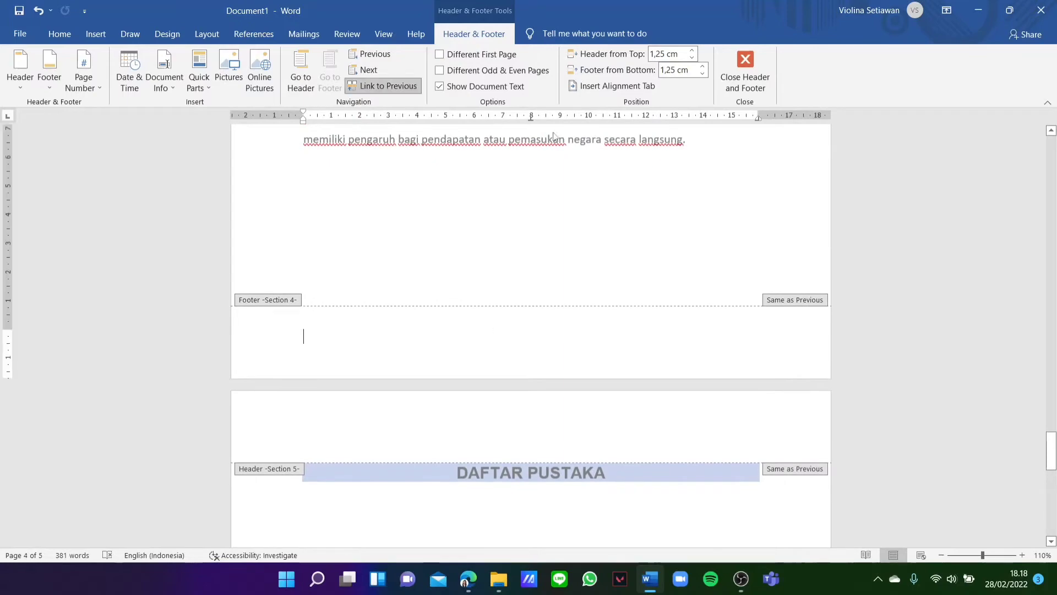
scroll(750, 390, up, 15)
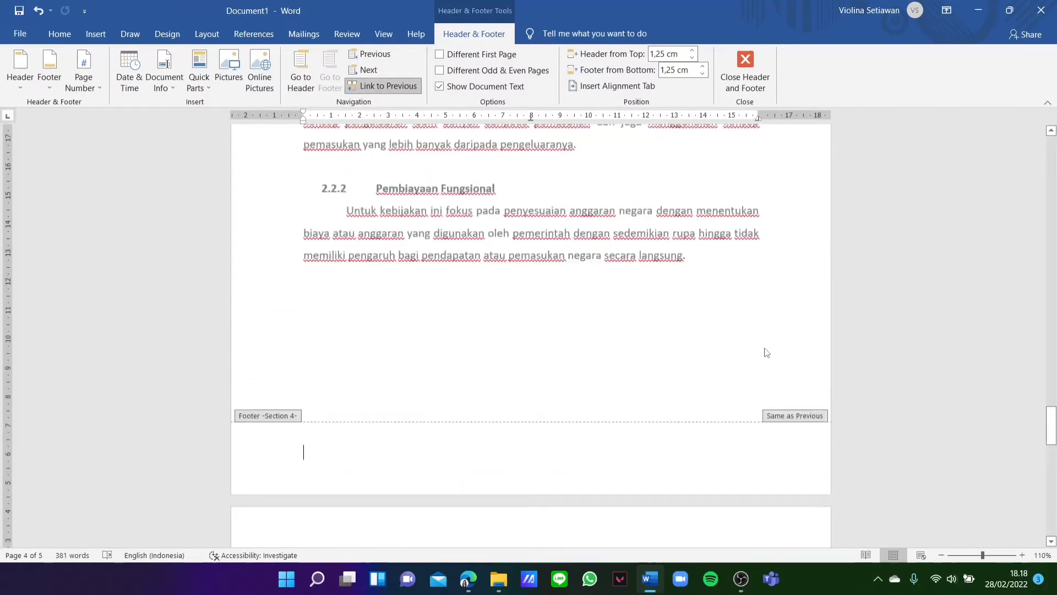
scroll(765, 348, down, 3)
scroll(765, 348, down, 10)
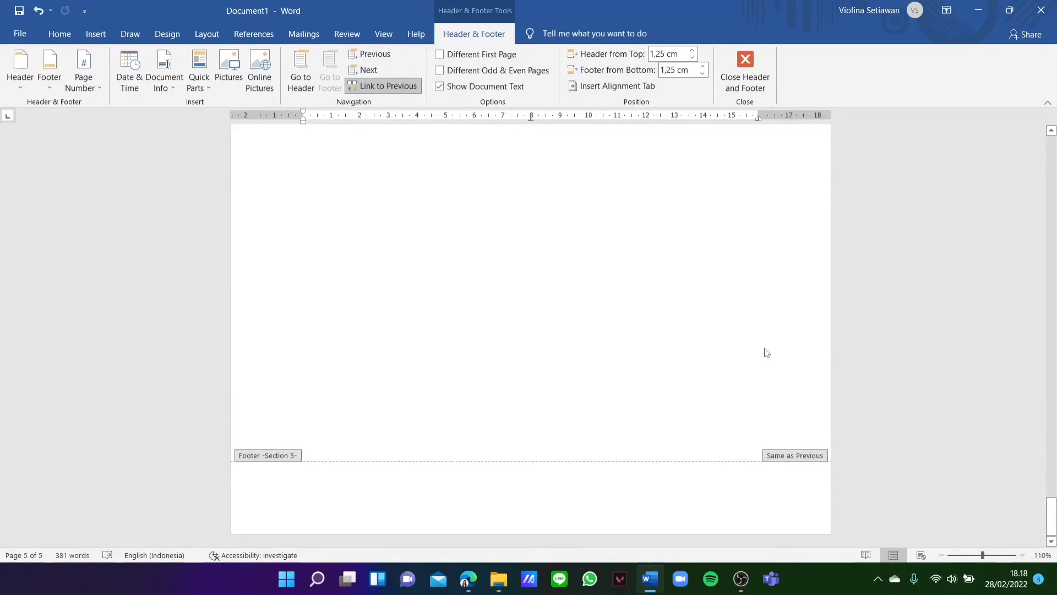
click(654, 497)
click(393, 84)
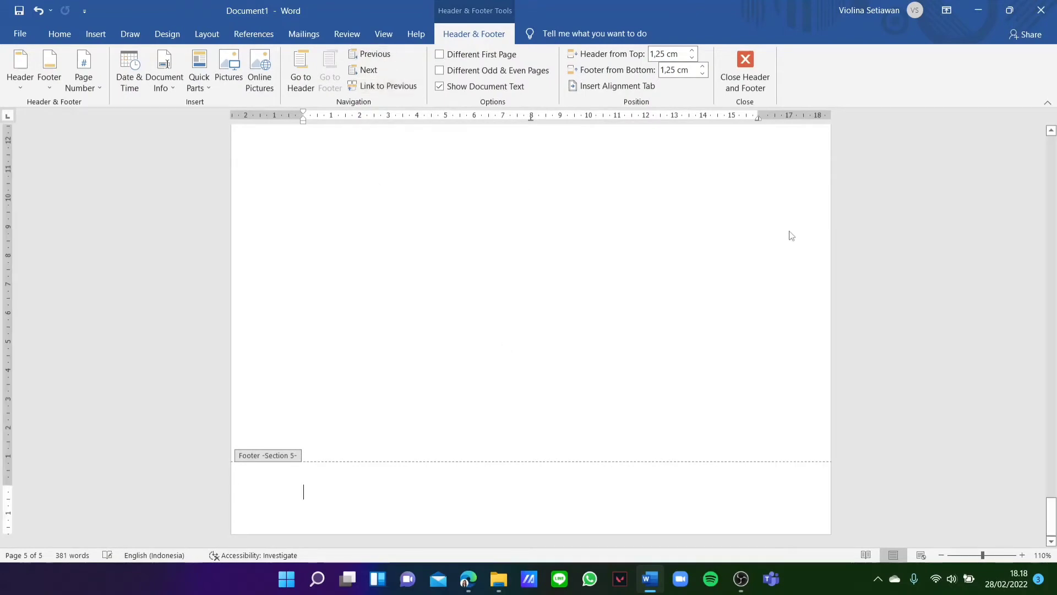
Step: Insert the built-in Integral footer with author name and shaded page number in section 2, on the DAFTAR ISI page
scroll(791, 236, up, 20)
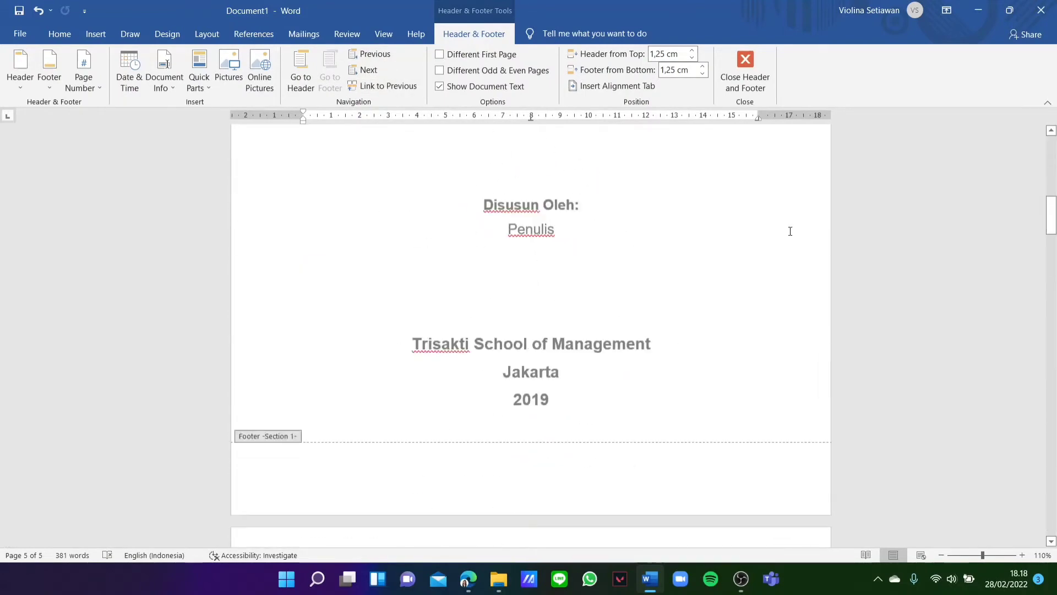
scroll(790, 231, down, 15)
click(583, 320)
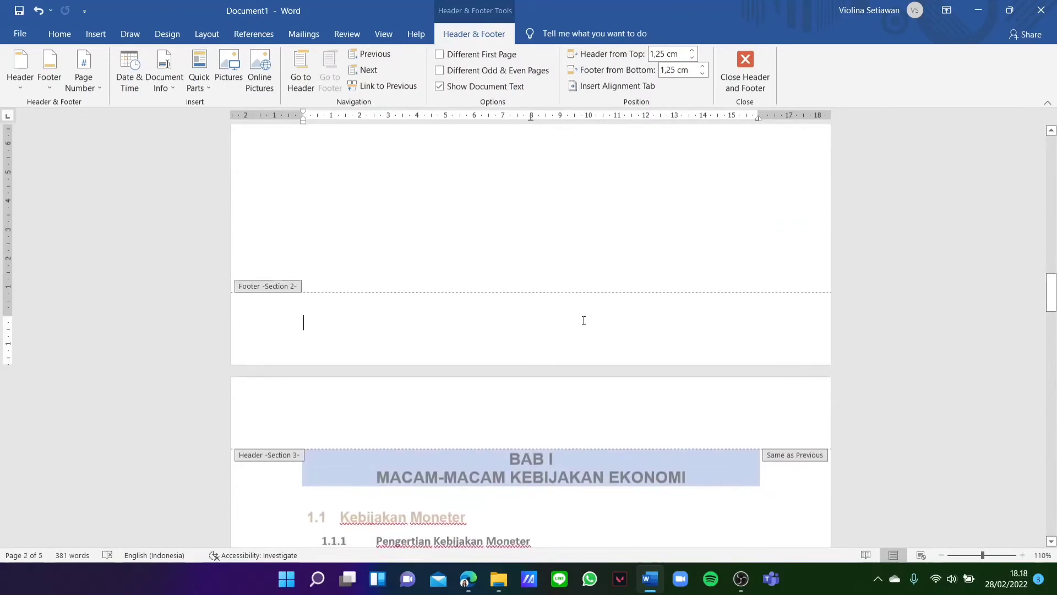
click(38, 78)
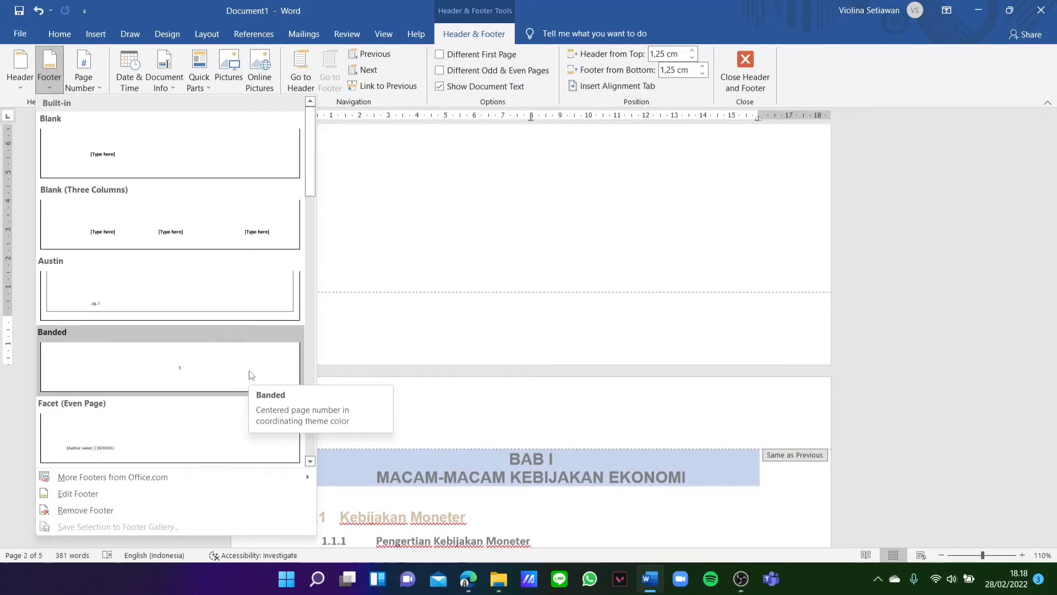
scroll(252, 375, down, 5)
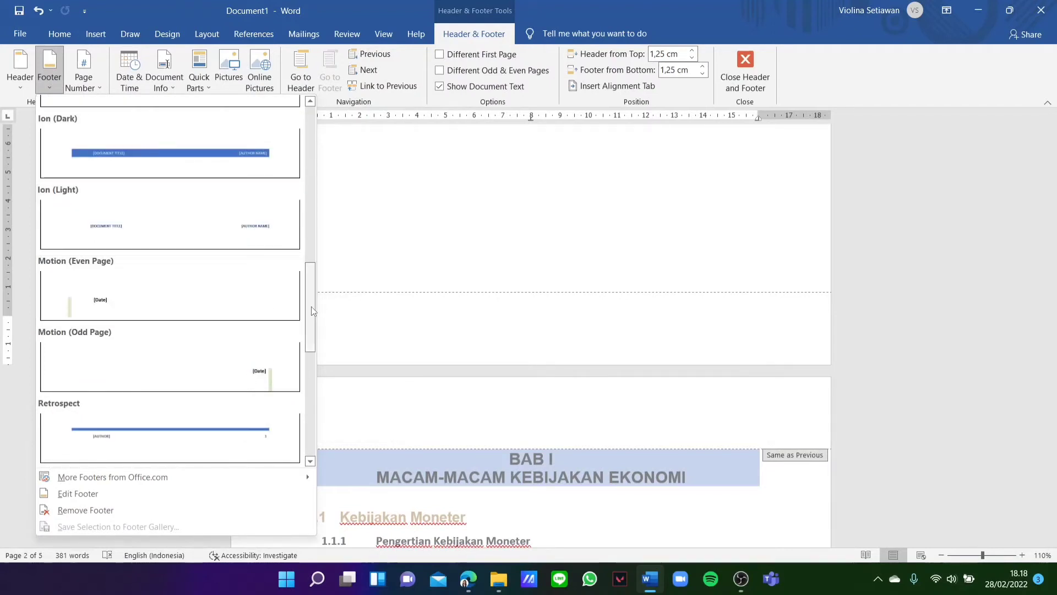
scroll(308, 298, up, 1)
scroll(308, 298, up, 3)
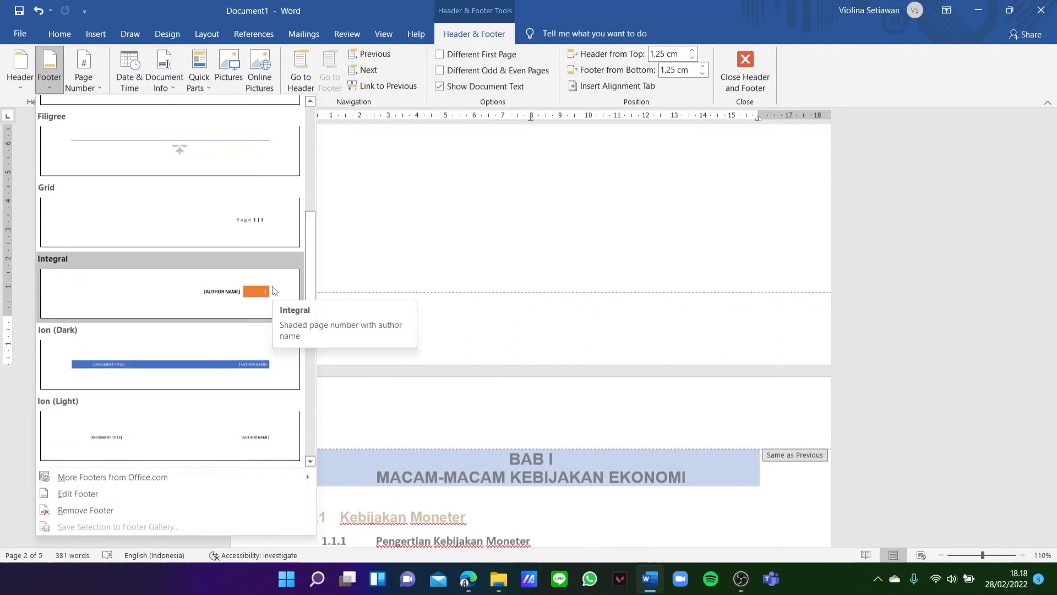
click(273, 291)
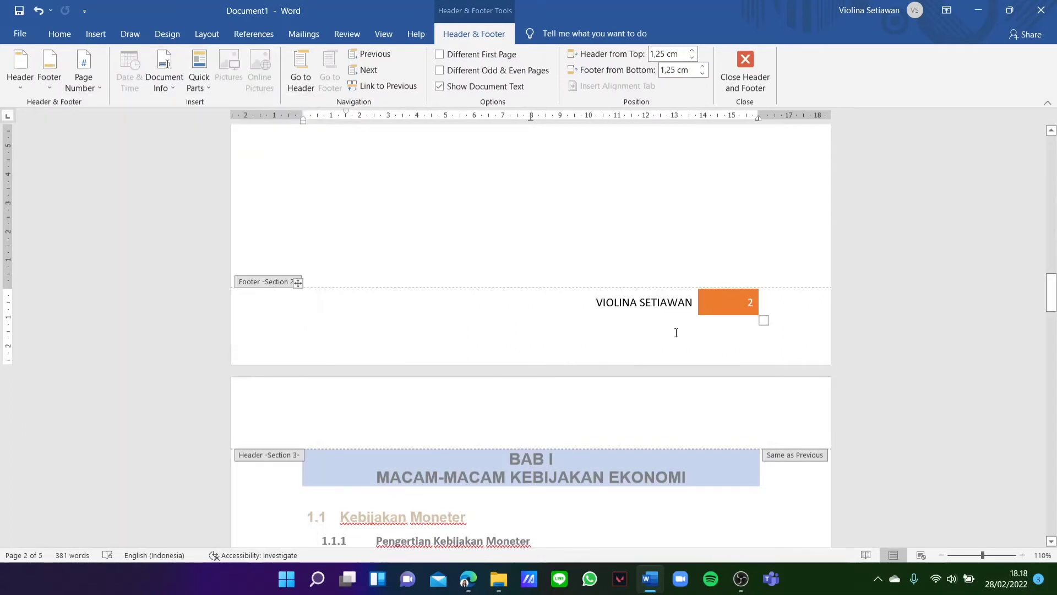
Step: Left-align the author name in the section 2 footer and try to left-align the page number in its shaded cell
click(688, 302)
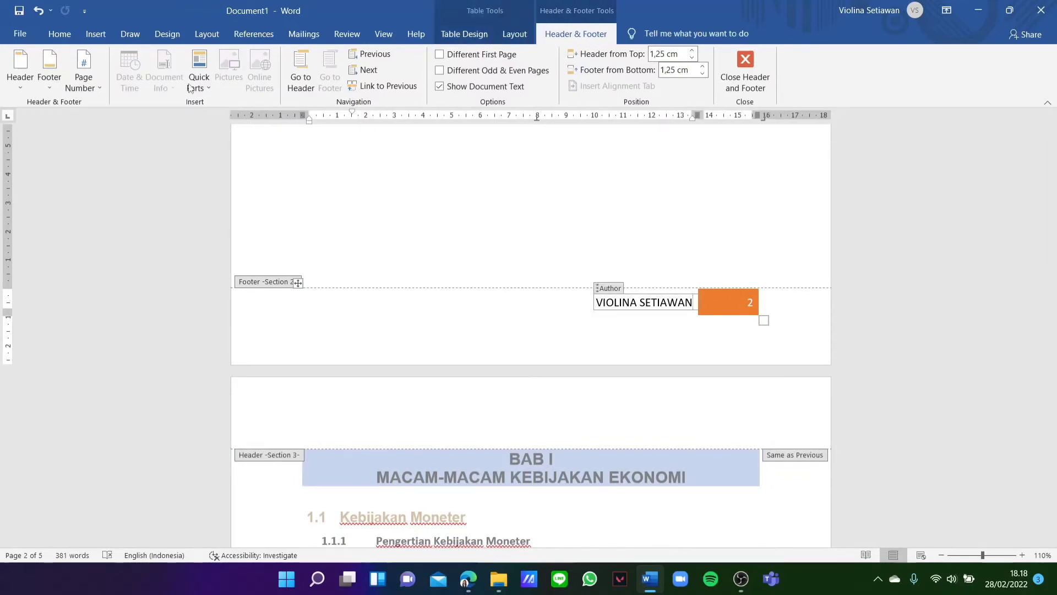
click(61, 35)
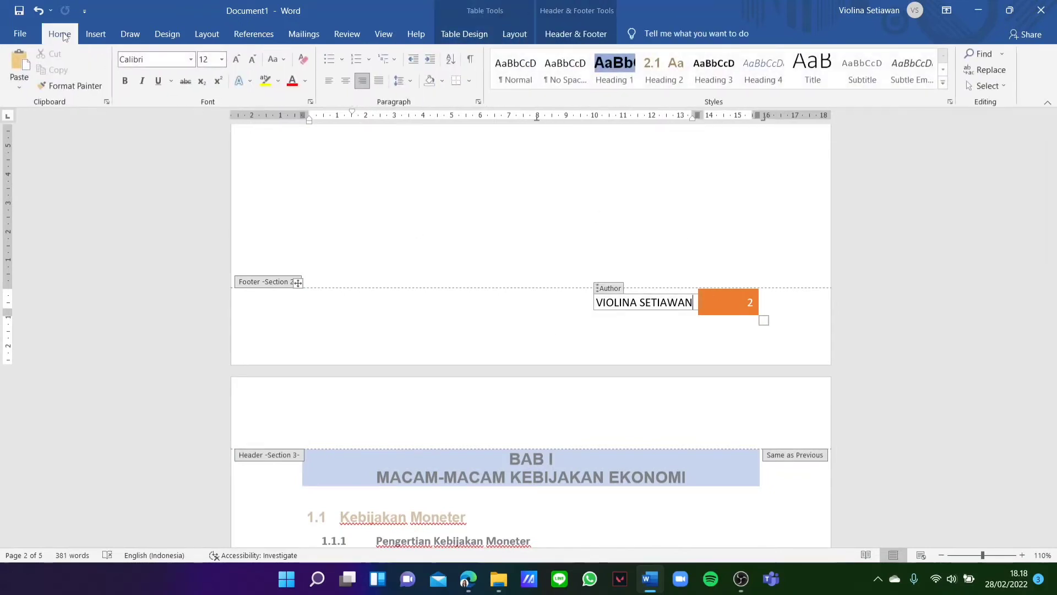
click(335, 82)
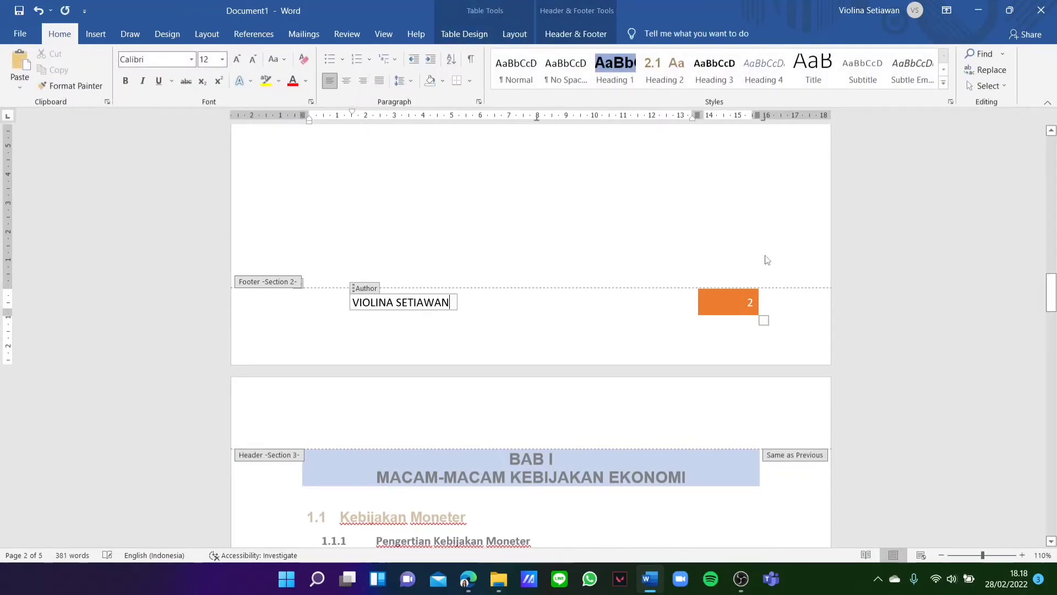
double_click(752, 304)
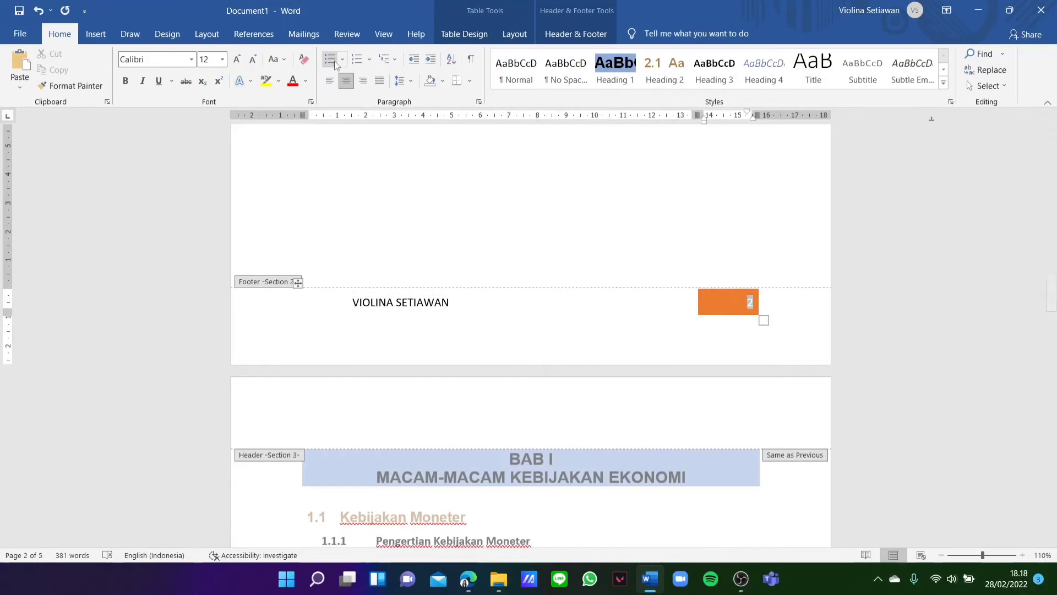
click(331, 85)
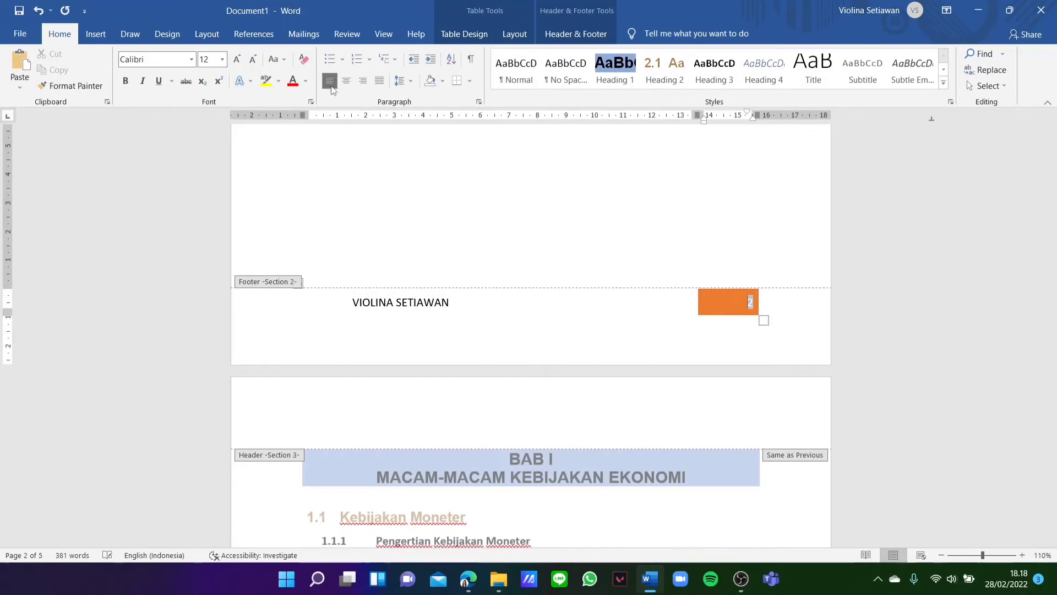
click(788, 308)
scroll(865, 306, up, 3)
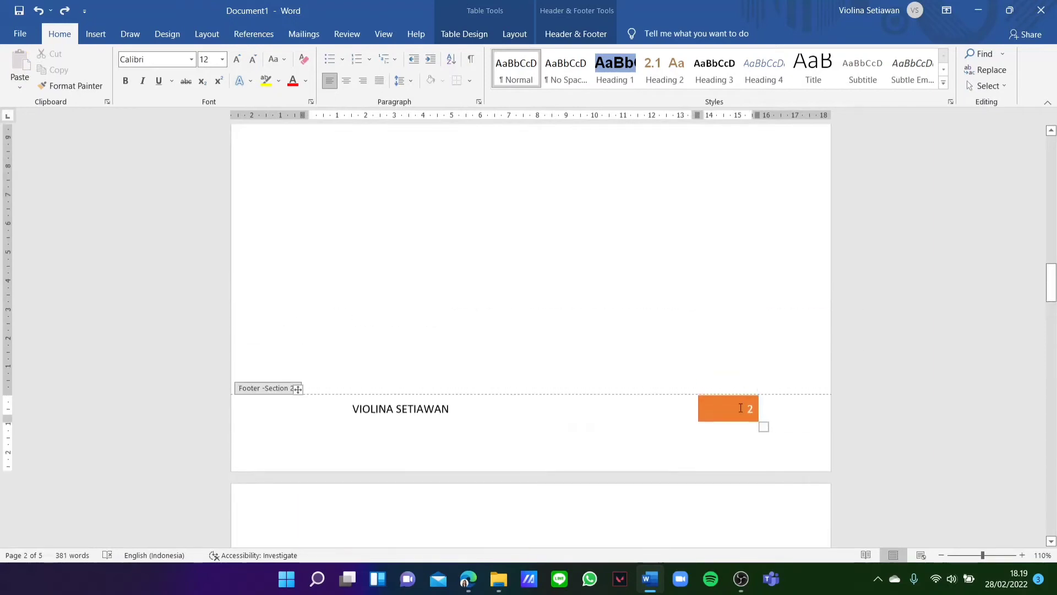
scroll(862, 307, up, 5)
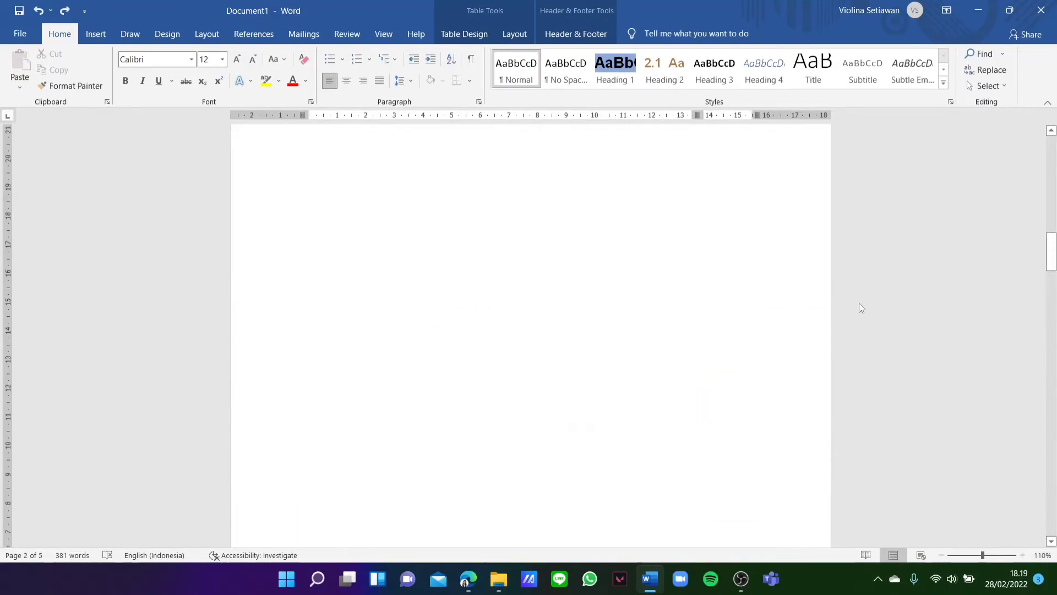
right_click(860, 306)
click(785, 248)
scroll(785, 248, down, 10)
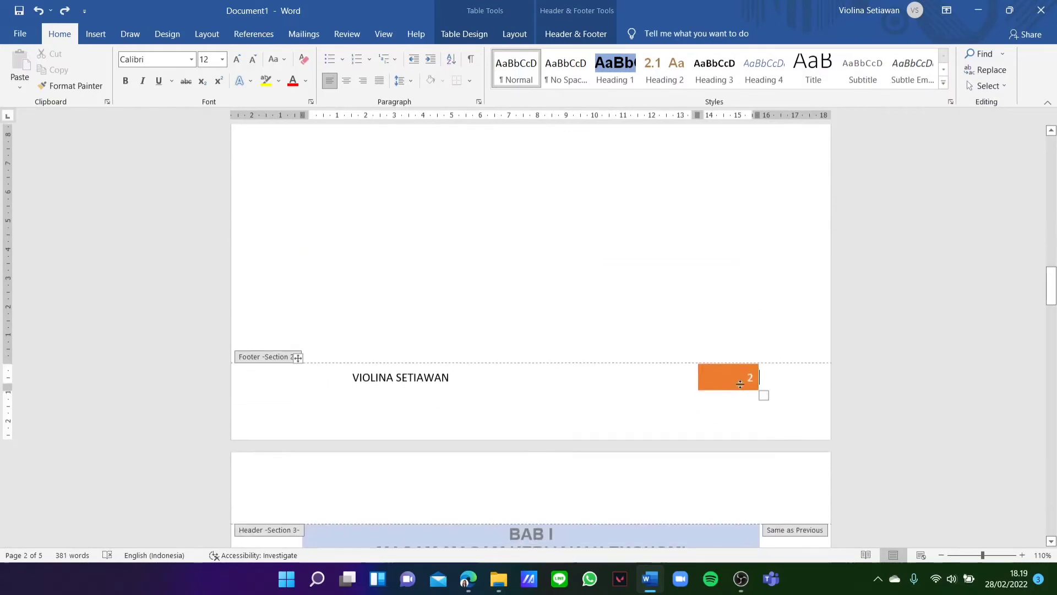
Step: Format the section 2 footer's page number as i, ii, iii, continuing from the previous section
click(737, 373)
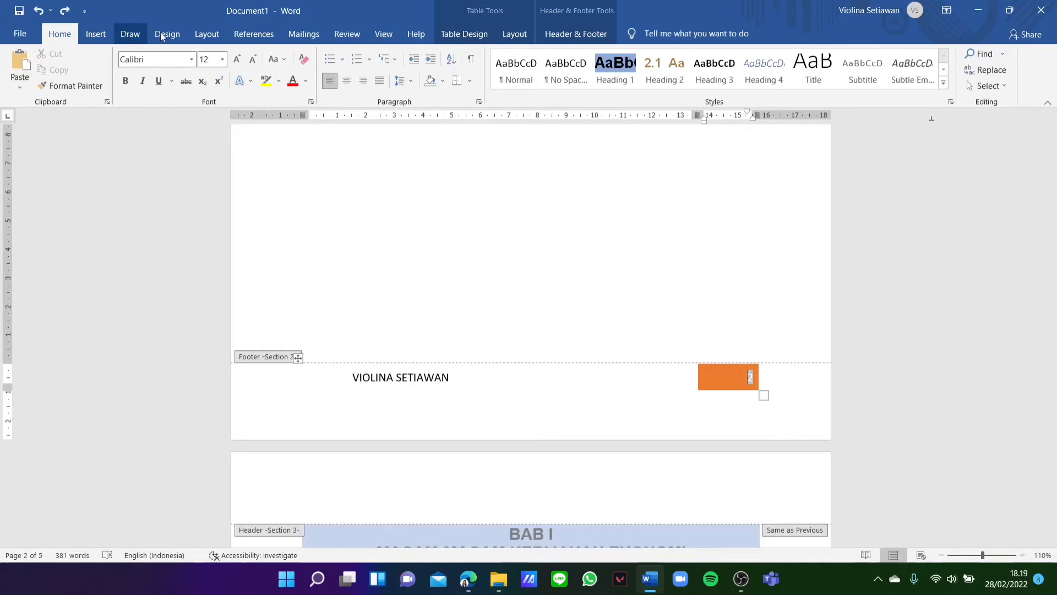
click(576, 33)
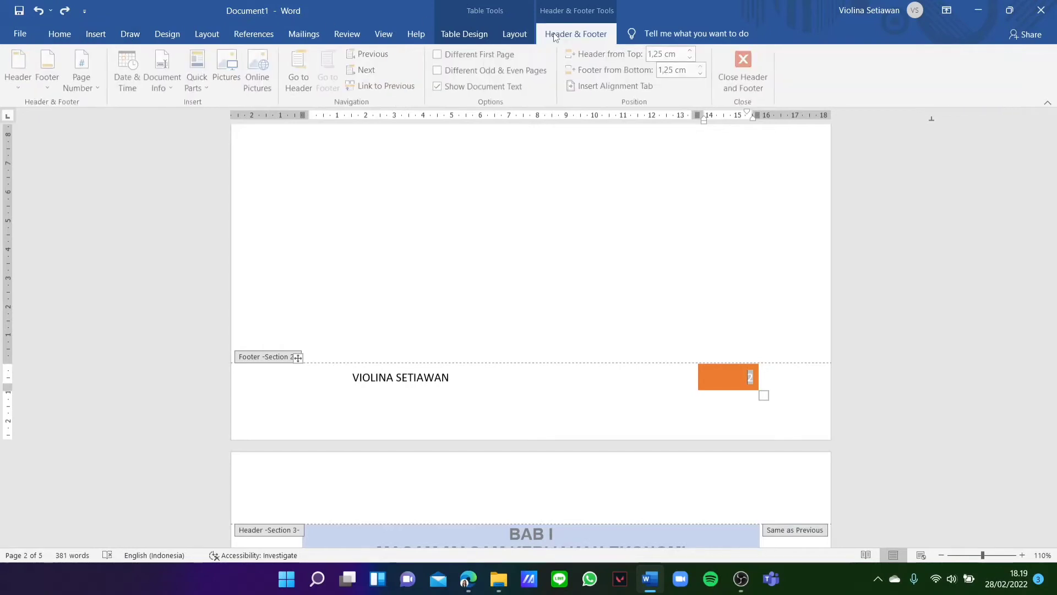
click(88, 82)
click(103, 171)
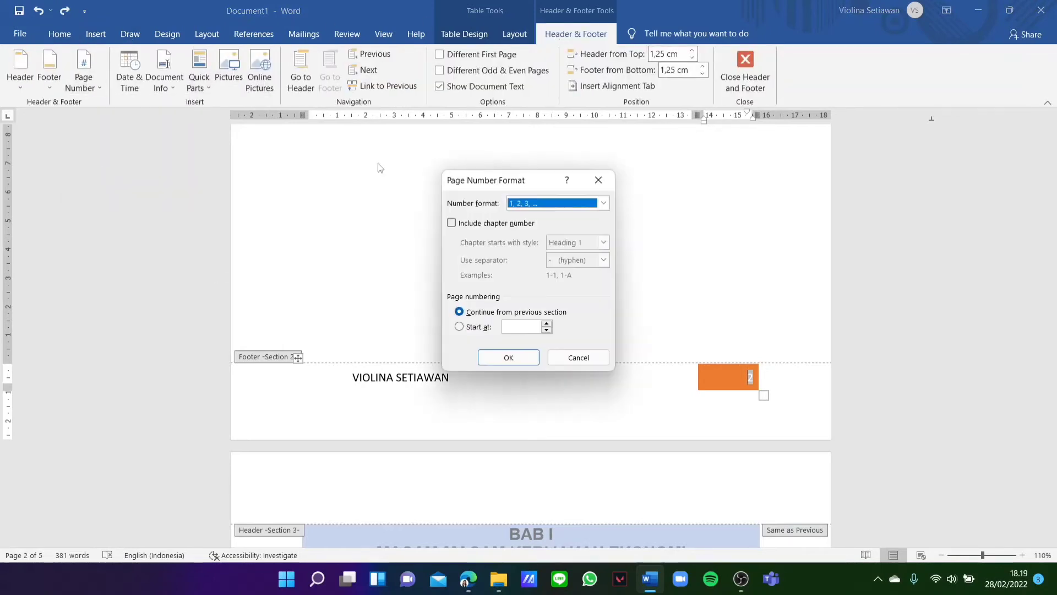
click(604, 203)
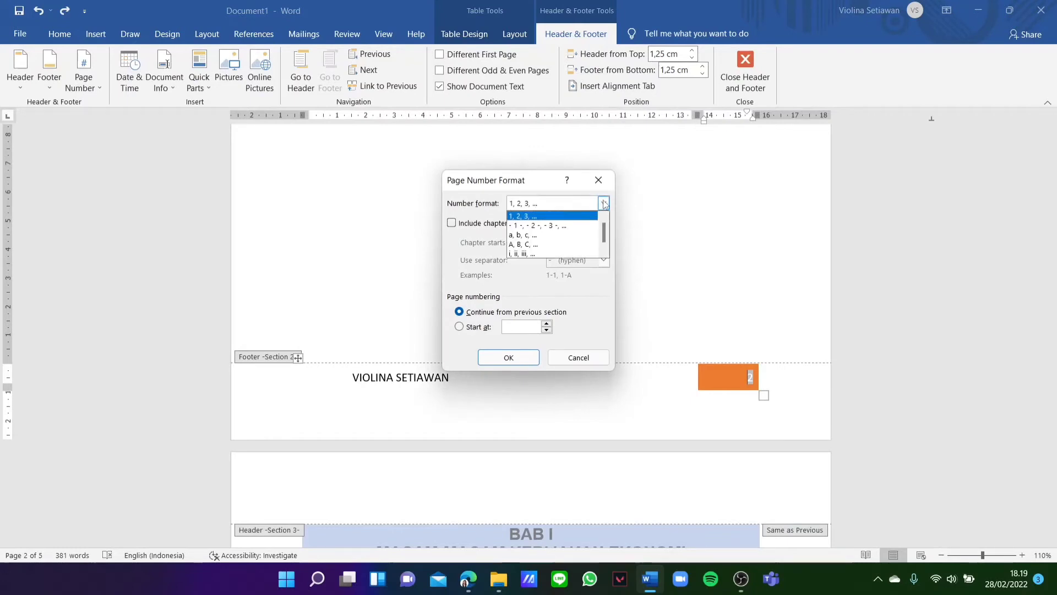
click(523, 254)
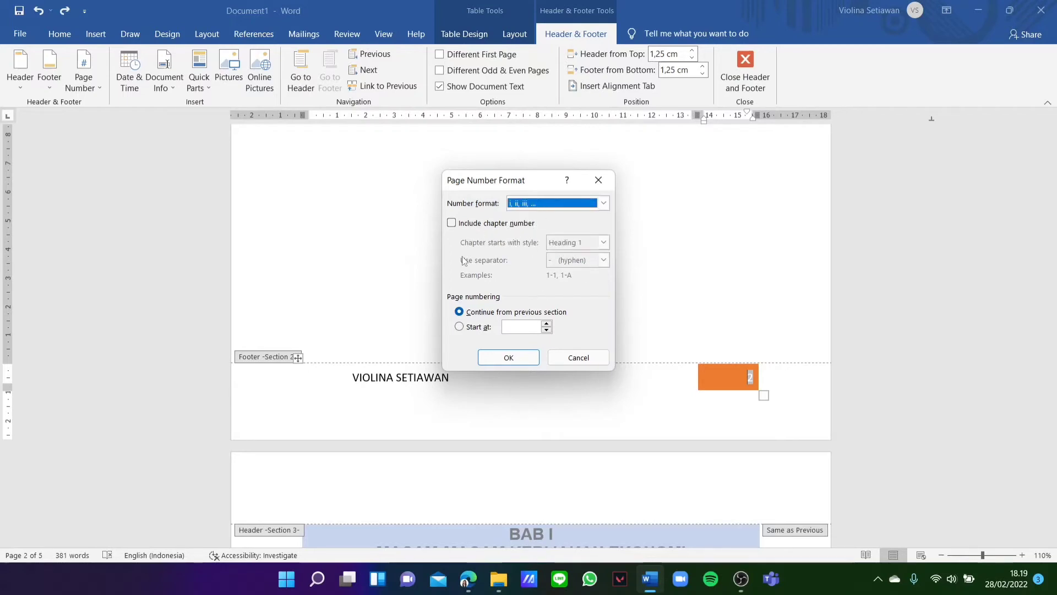
click(479, 331)
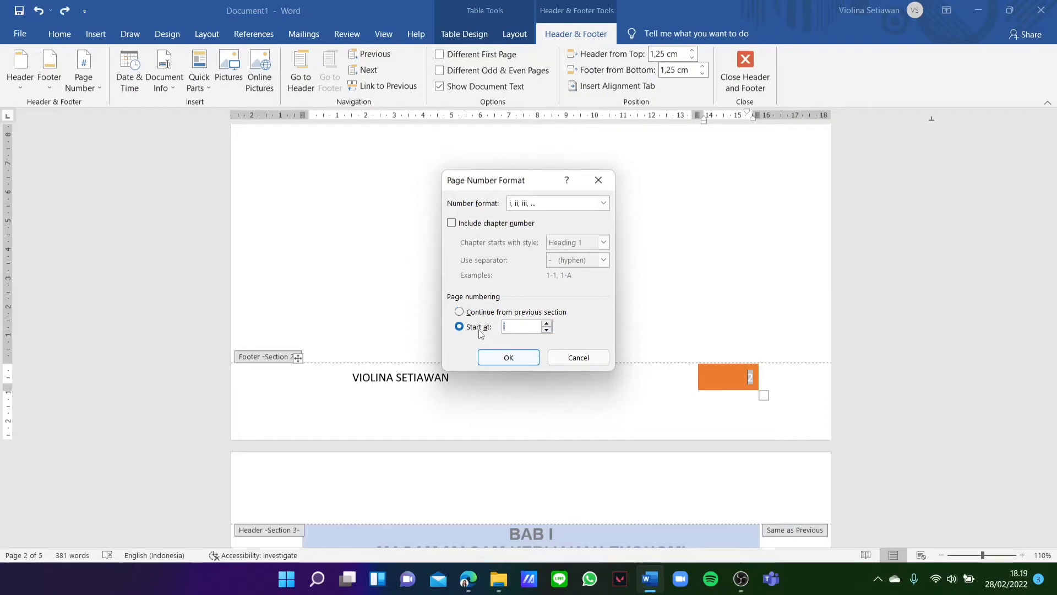
click(475, 313)
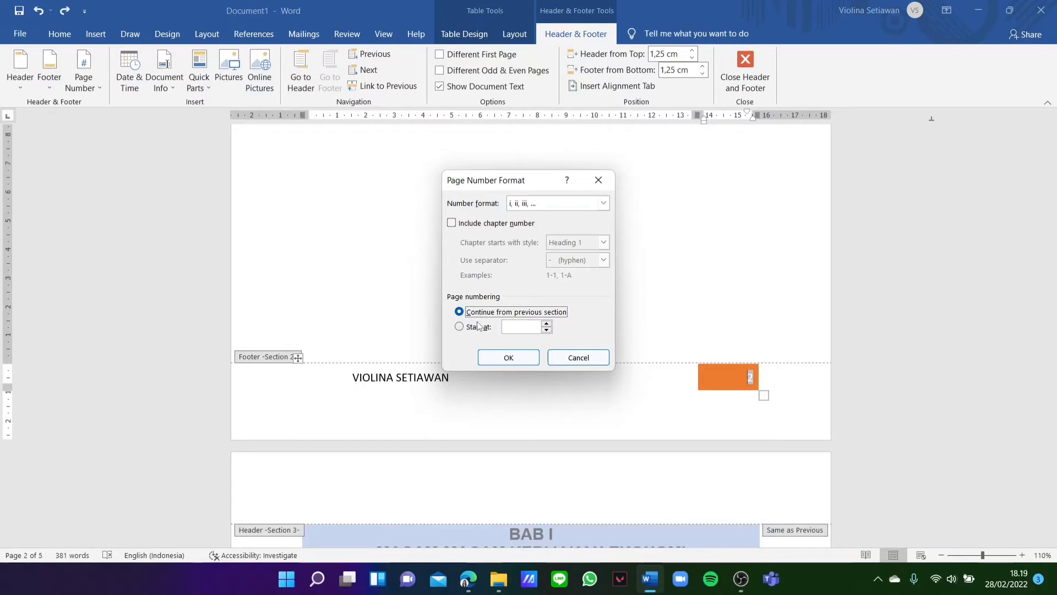
click(507, 357)
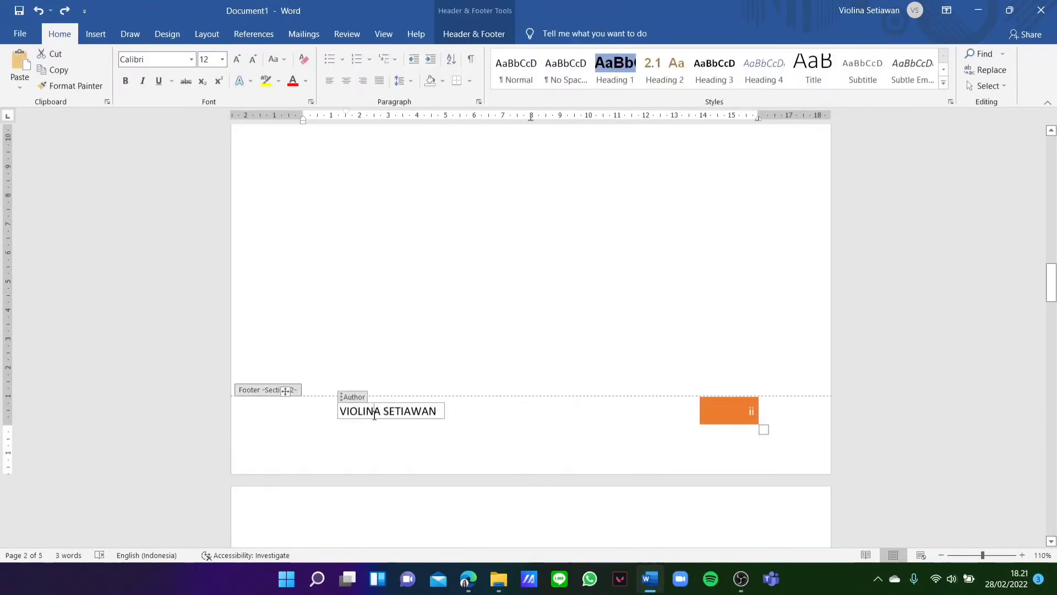
Step: Delete the author name from the section 2 footer
click(374, 413)
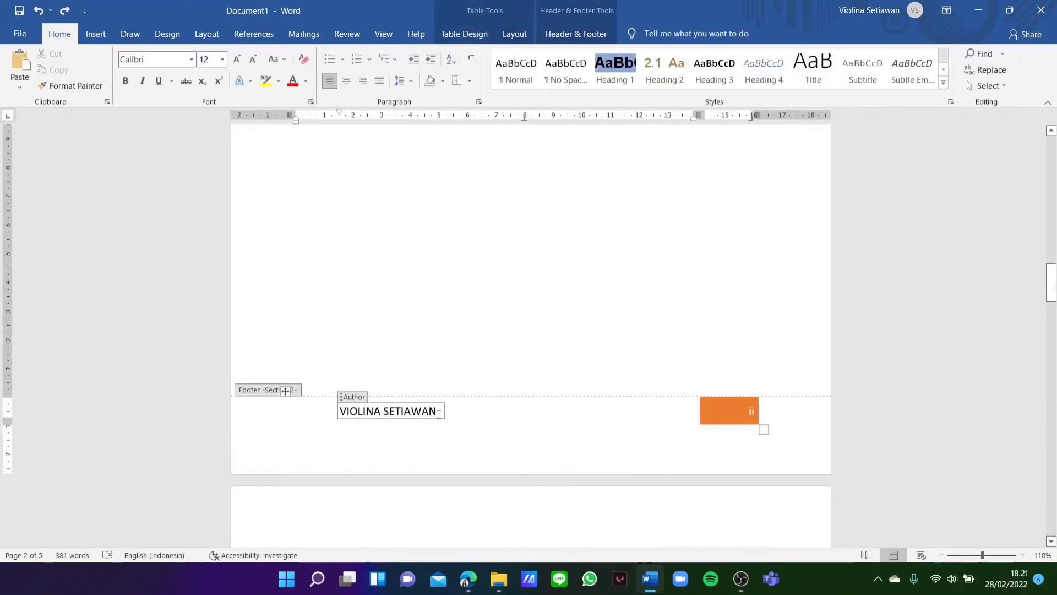
drag(439, 414, 341, 411)
key(BackSpace)
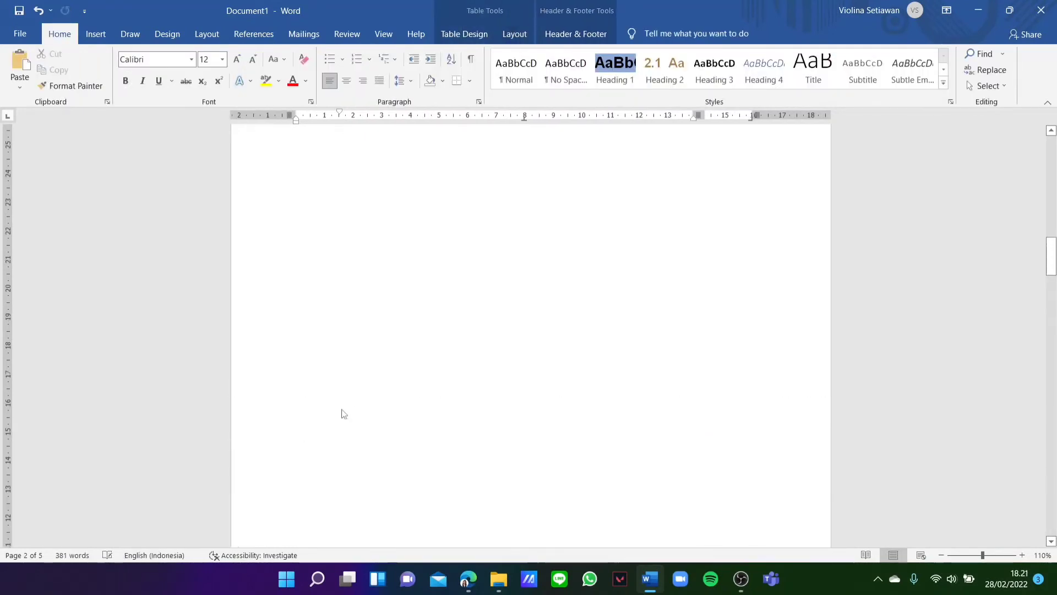
click(342, 409)
scroll(564, 428, down, 10)
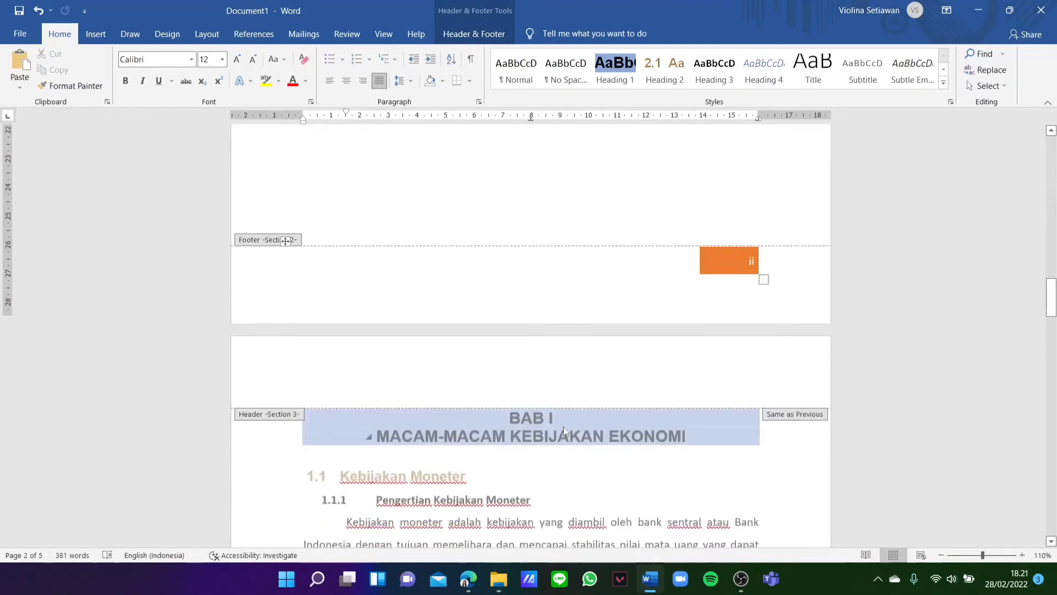
click(346, 272)
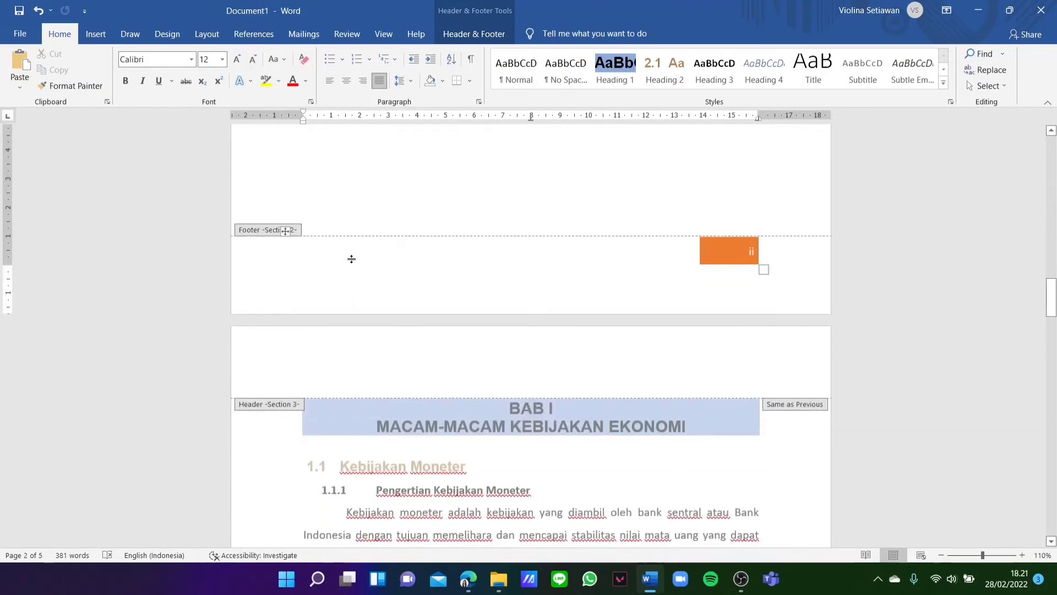
Step: Enter TRISAKTI SCHOOL OF MANAGEMENT in the section 2 footer's author field
click(351, 257)
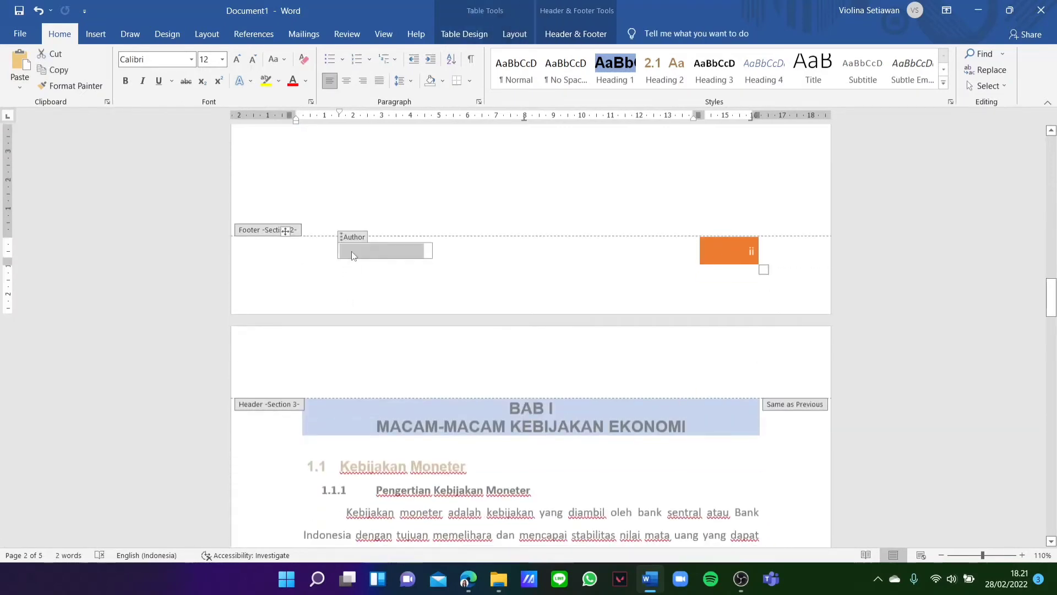
text(TRISAKTI SCHOOL)
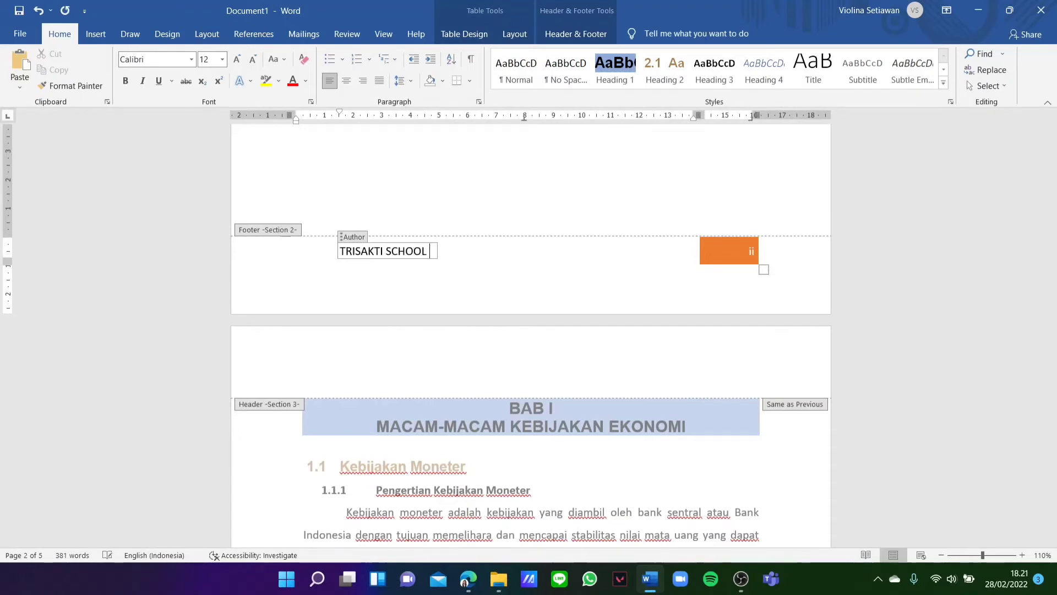
text( OF MANGEM)
key(BackSpace)
key(BackSpace)
key(BackSpace)
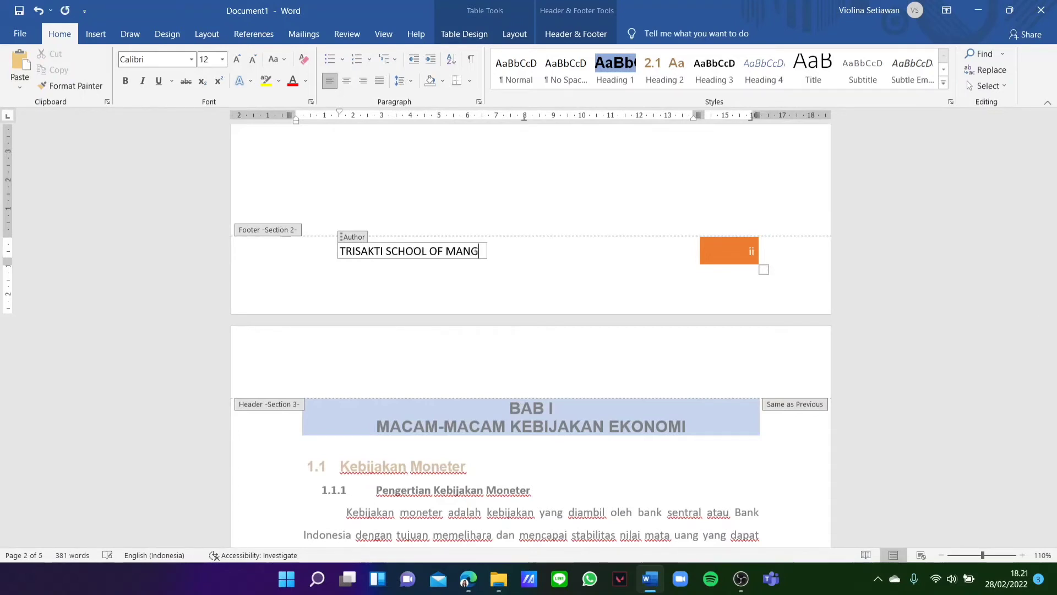
text(AGEMENT)
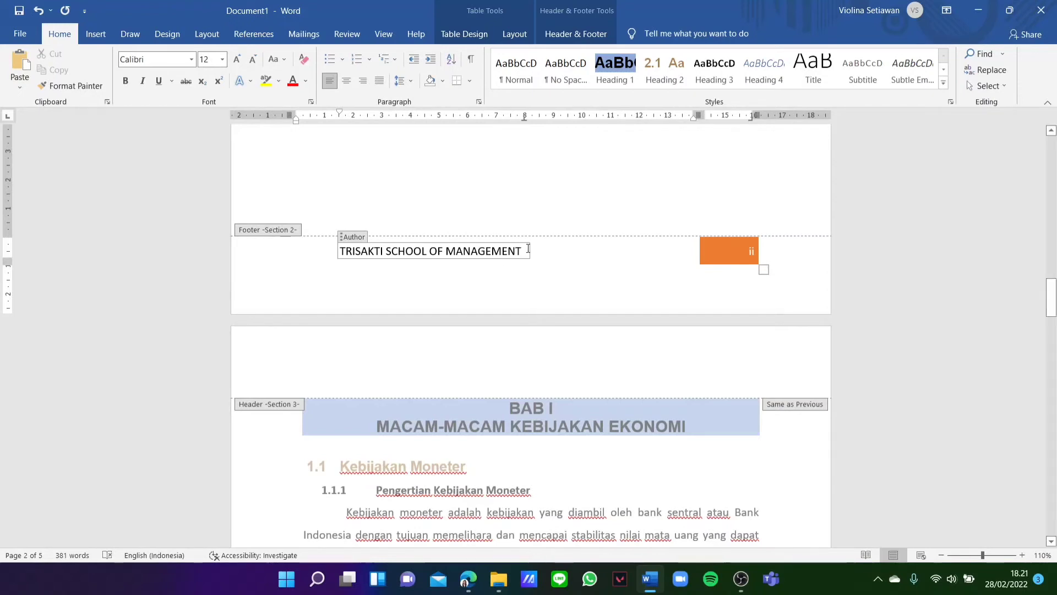
Step: Change the school name in the footer to Capitalize Each Word and make the "o" of "of" lowercase
drag(528, 249, 340, 251)
click(285, 61)
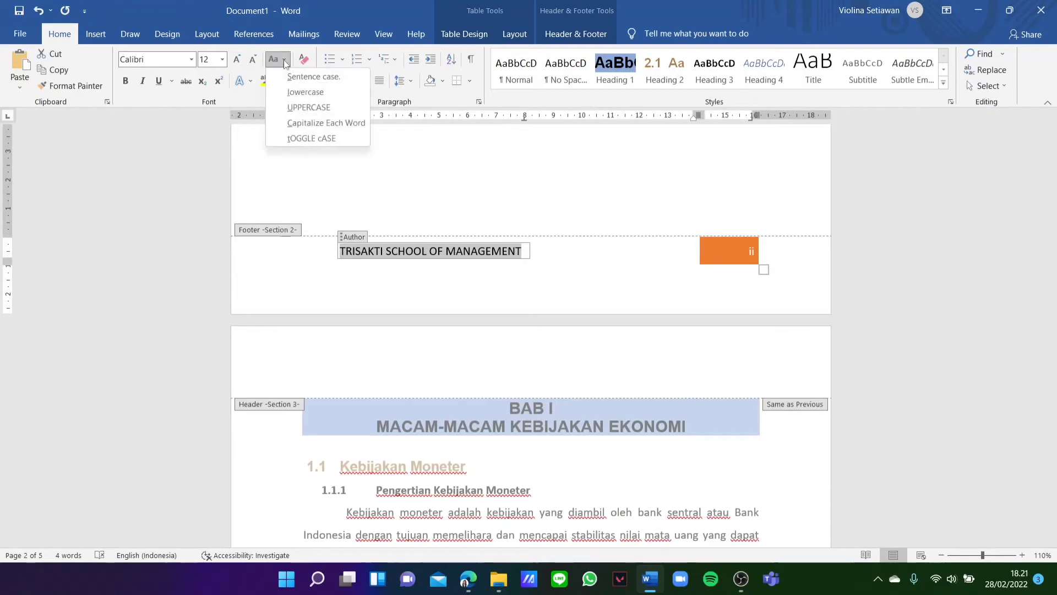
click(319, 121)
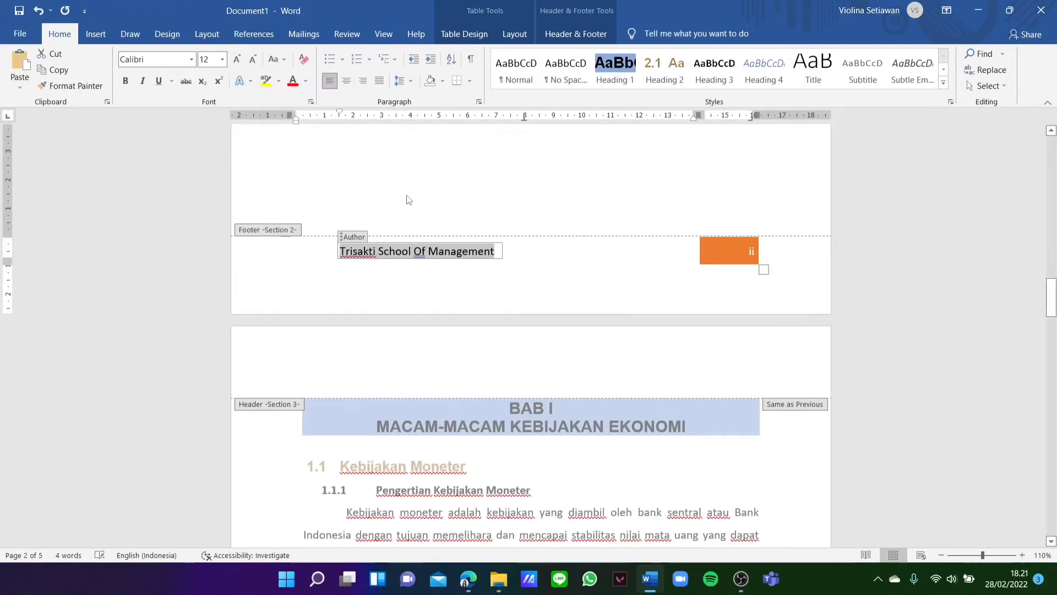
click(420, 255)
key(BackSpace)
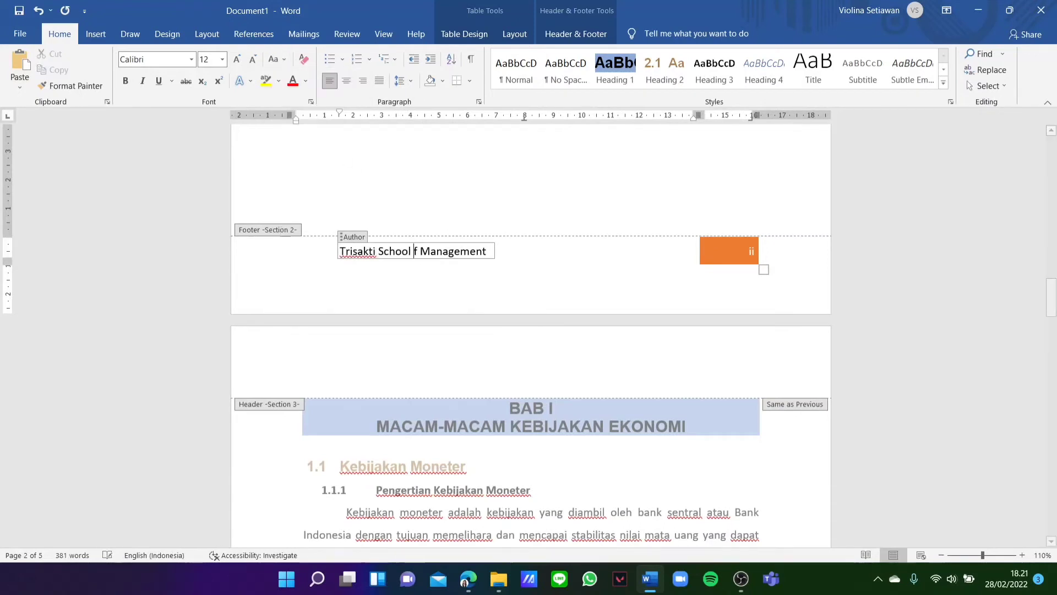
text(o)
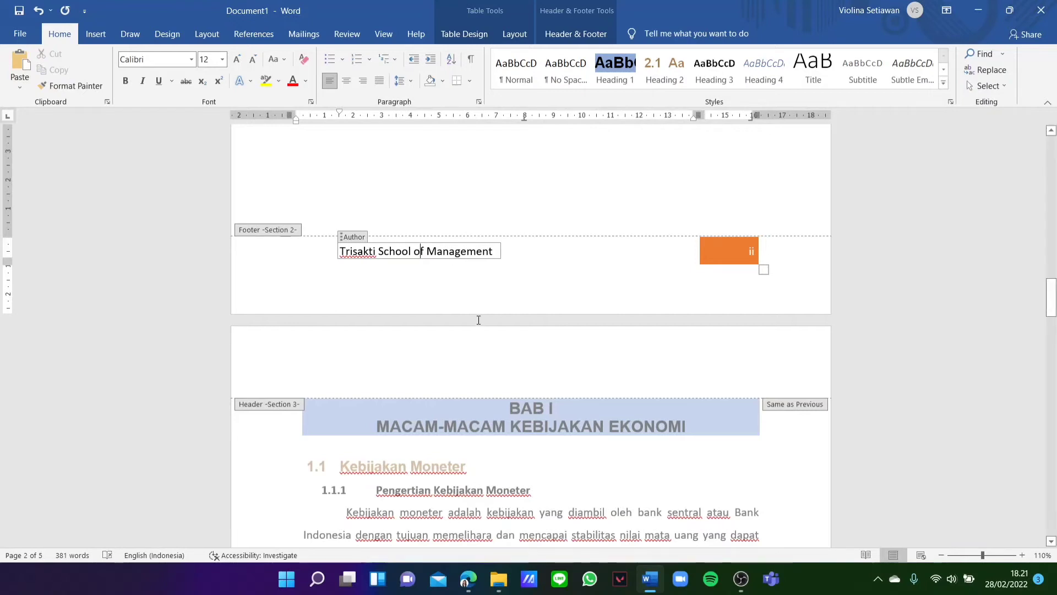
Step: Set the font of "Trisakti School of Management" in the section 2 footer to Bauhaus 93
drag(494, 251, 341, 255)
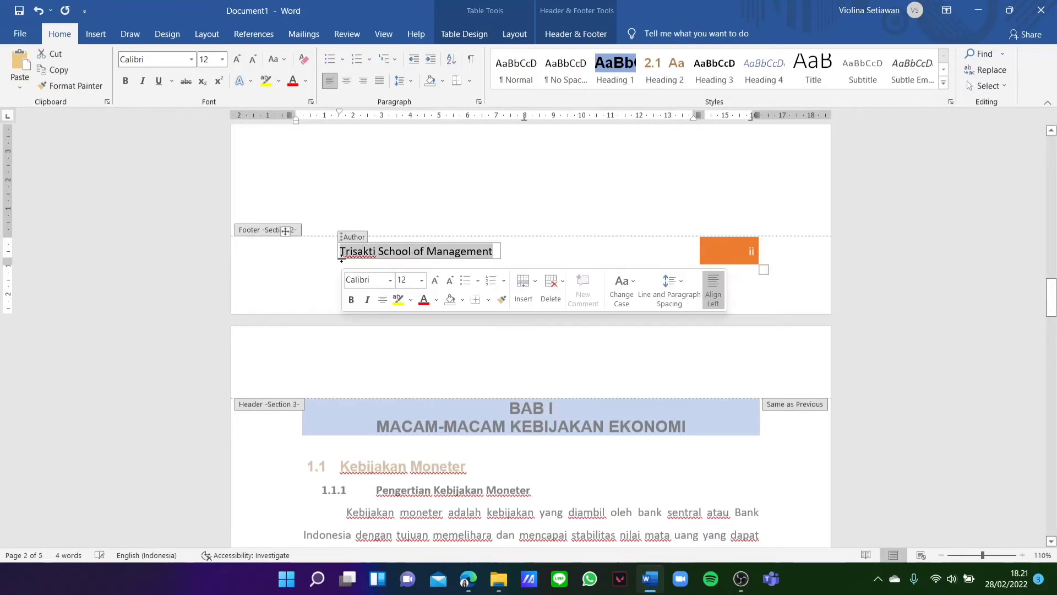
click(191, 59)
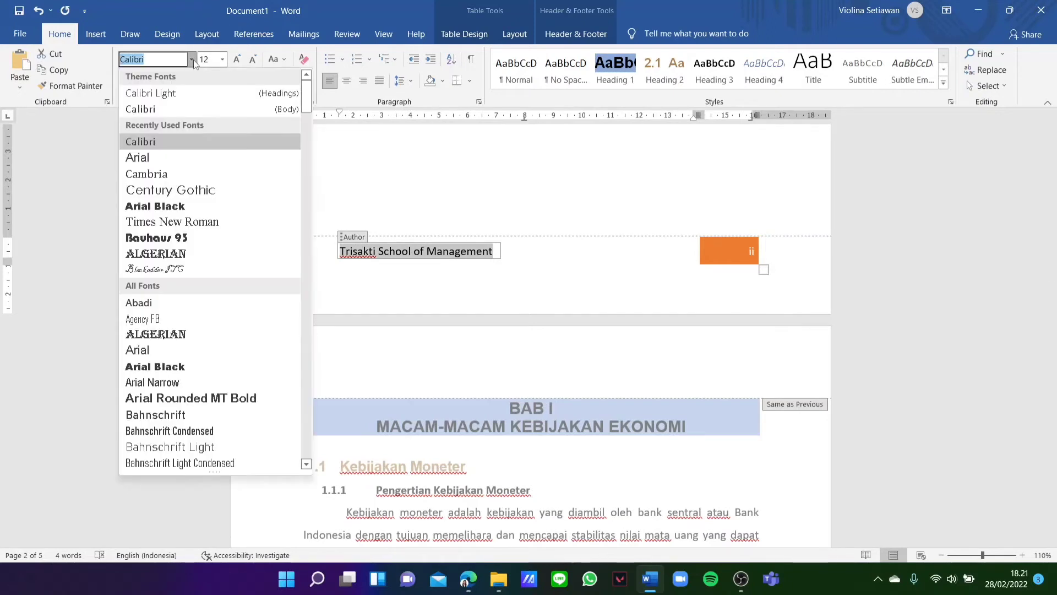
click(200, 237)
click(940, 287)
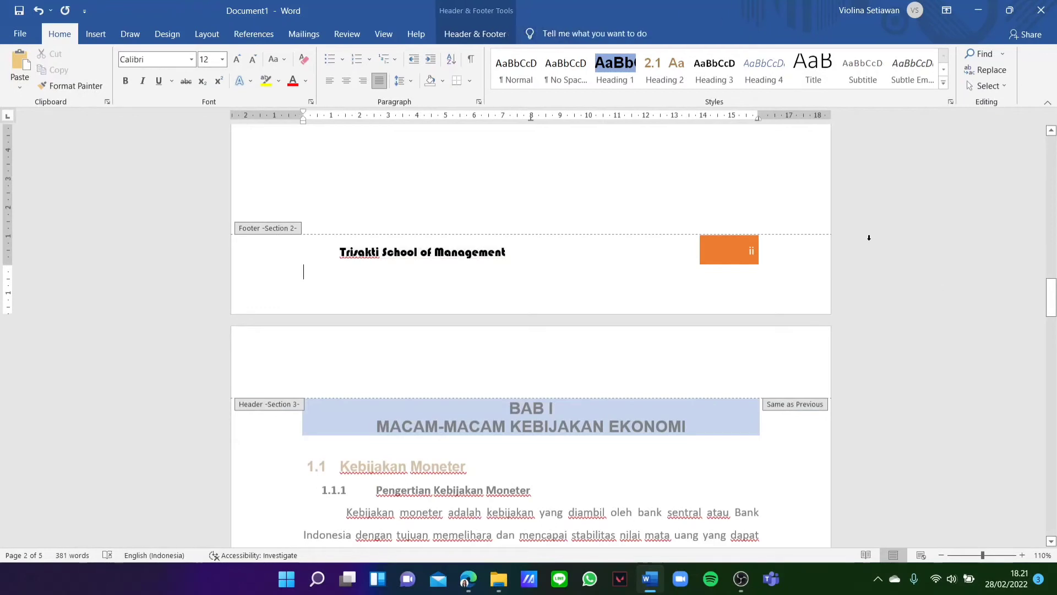
Step: Copy the logo picture from the HALAMAN JUDUL cover page and paste it into the section 2 footer
scroll(868, 237, up, 4)
scroll(543, 267, up, 10)
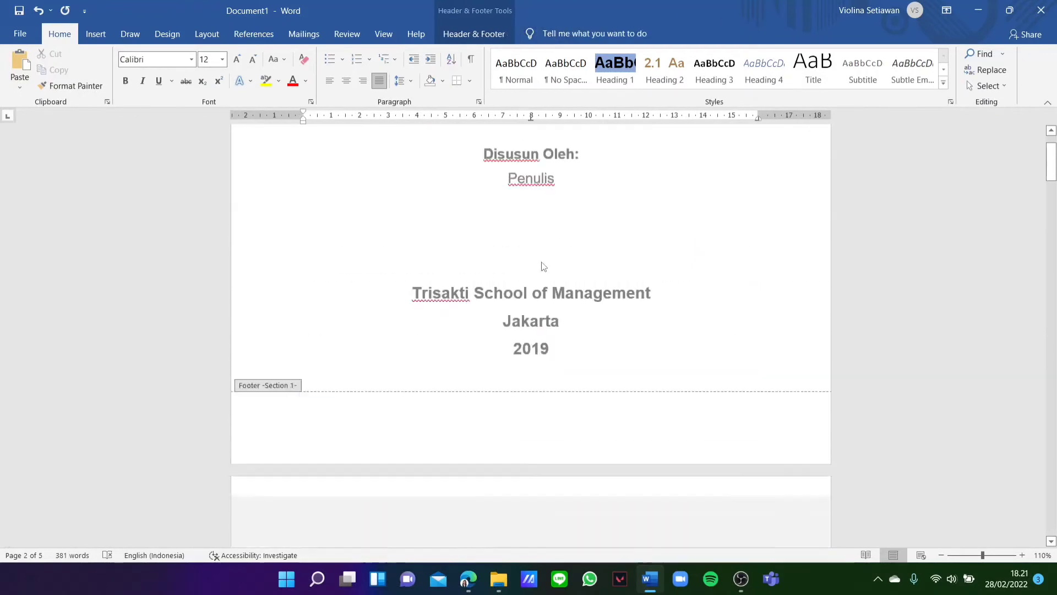
double_click(695, 419)
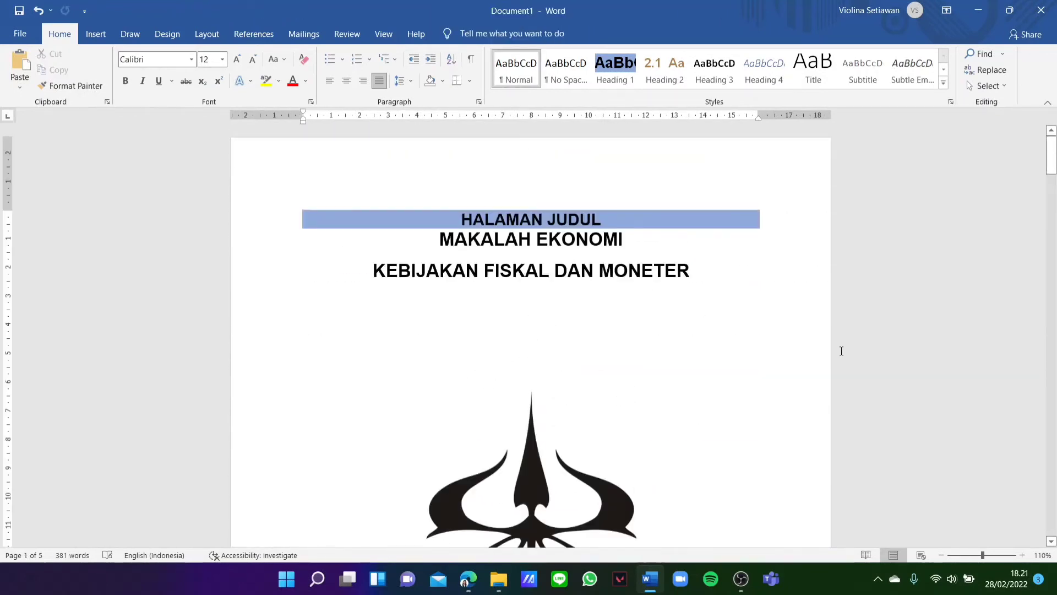
scroll(841, 351, down, 3)
click(551, 329)
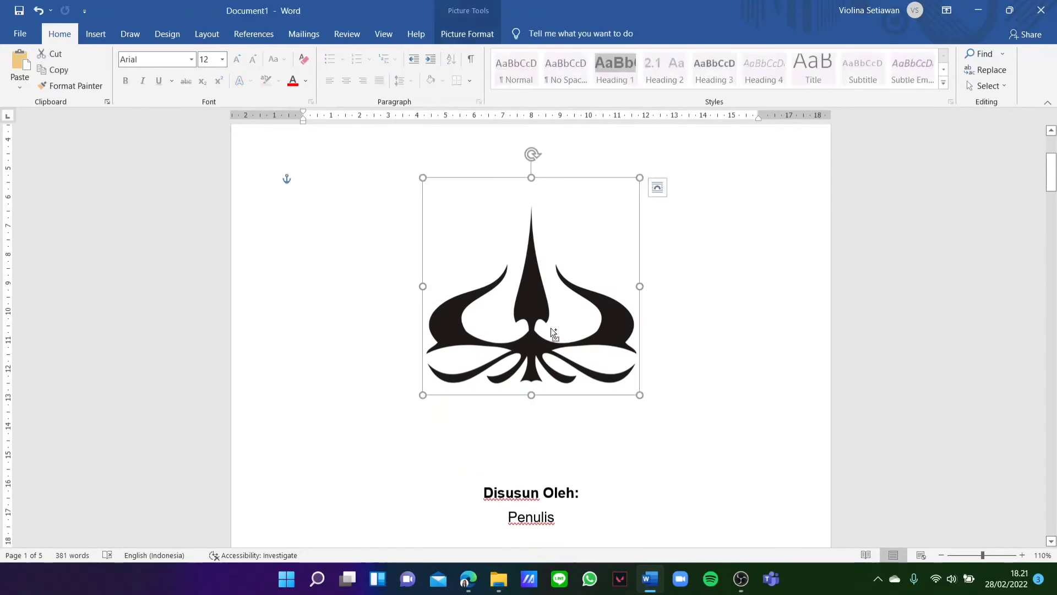
scroll(1004, 430, down, 15)
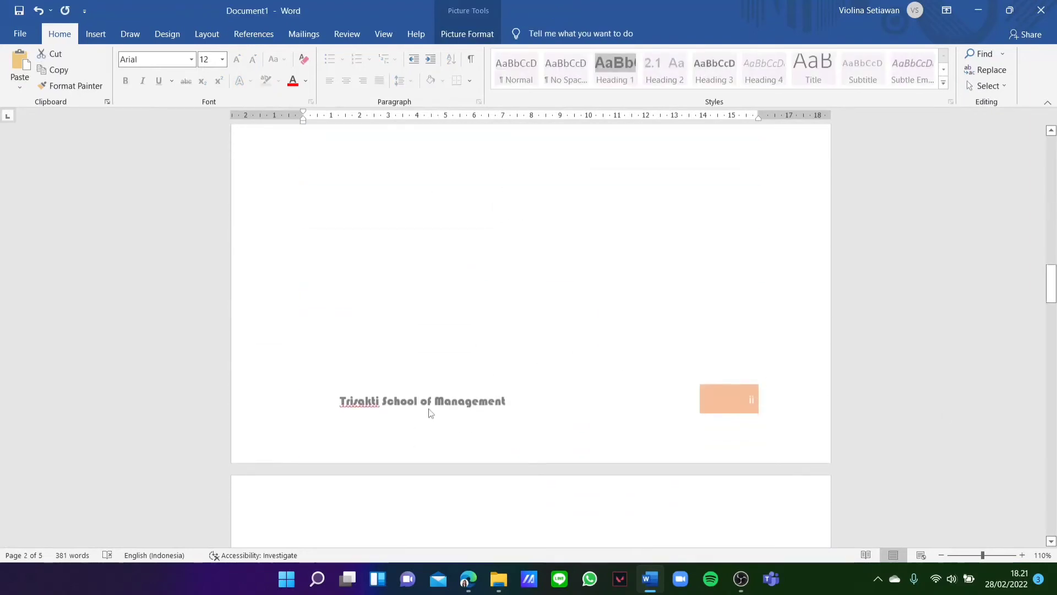
double_click(428, 410)
click(356, 419)
key(ctrl+v)
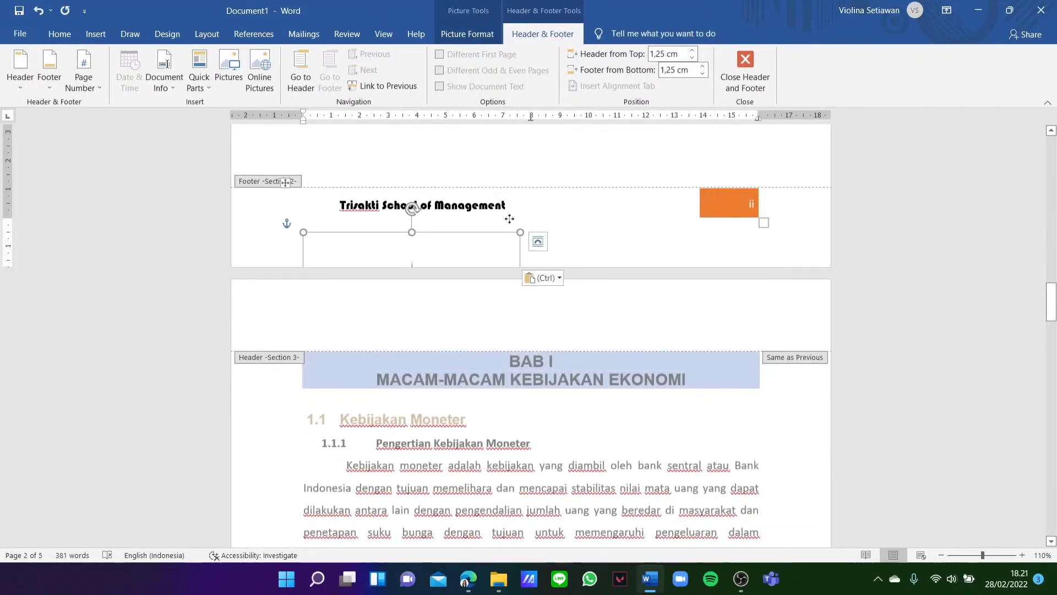
key(ctrl+z)
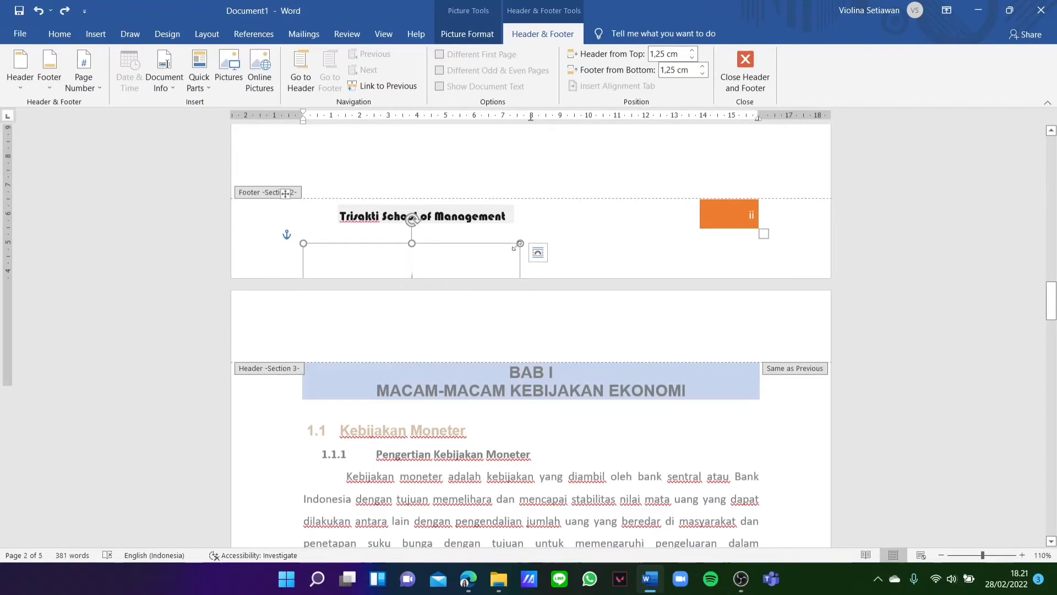
Step: Shrink the pasted logo to a small icon before the school name in the footer and set its wrapping to In Front of Text
drag(517, 245, 511, 253)
drag(435, 270, 475, 136)
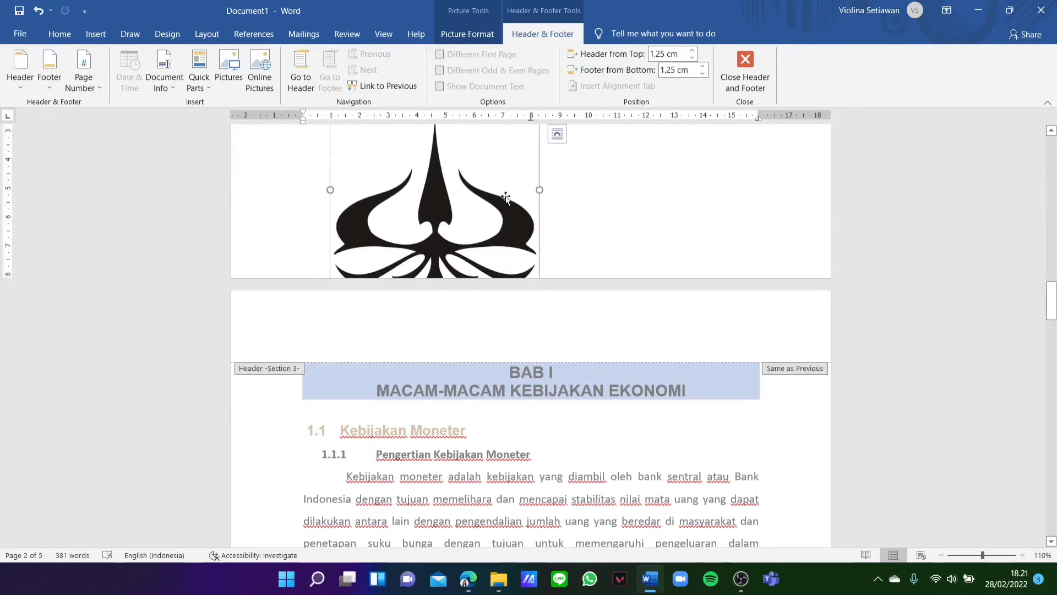
drag(504, 176, 502, 133)
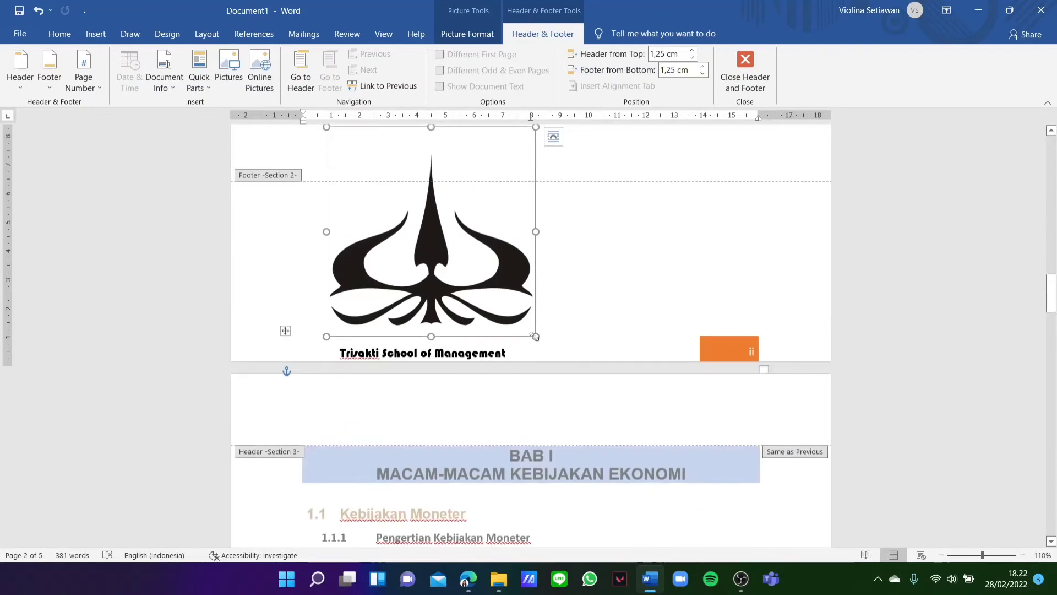
drag(535, 336, 325, 319)
click(338, 308)
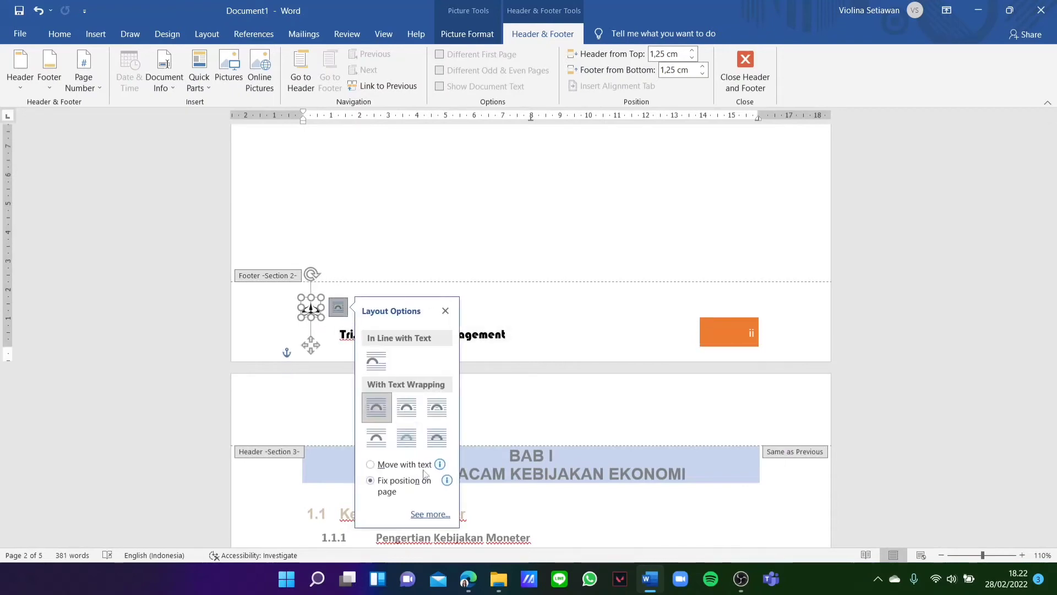
click(435, 450)
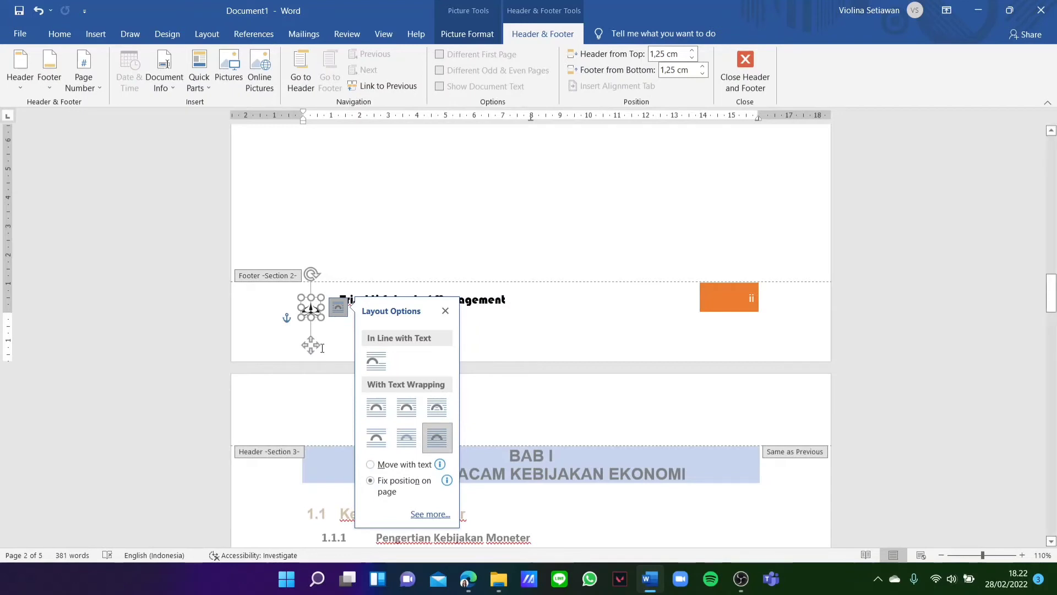
Step: Move the small logo in the section 2 footer so it sits directly before the school name on the same line
click(619, 353)
scroll(781, 302, up, 2)
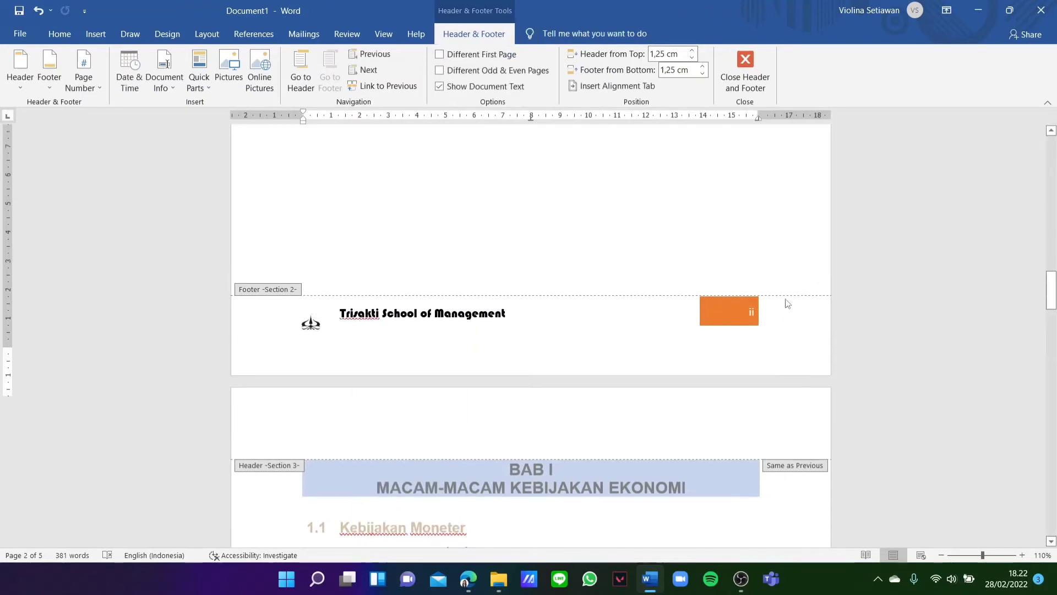
drag(311, 356, 324, 343)
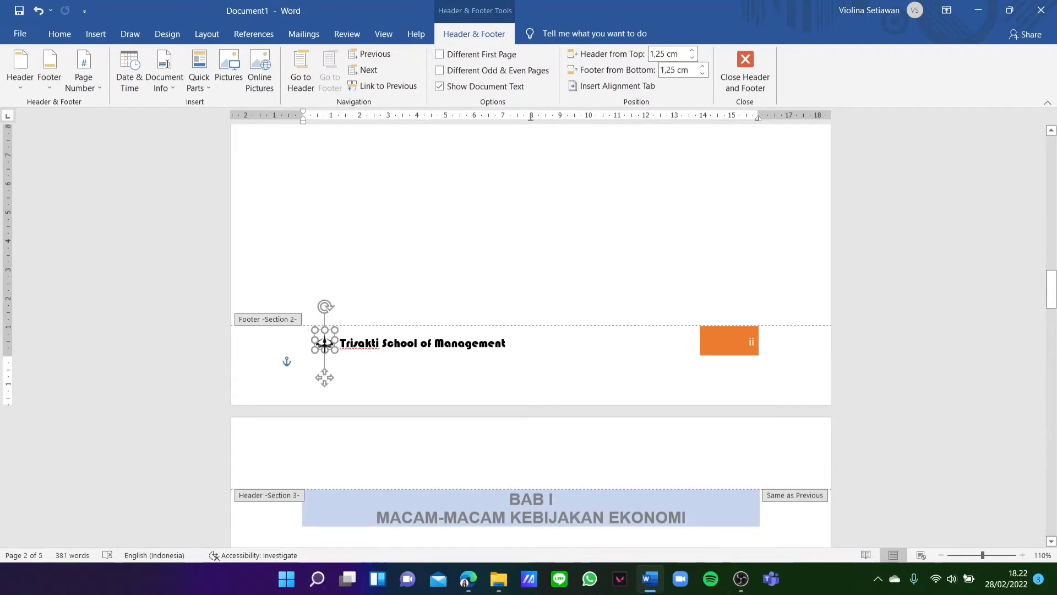
click(939, 369)
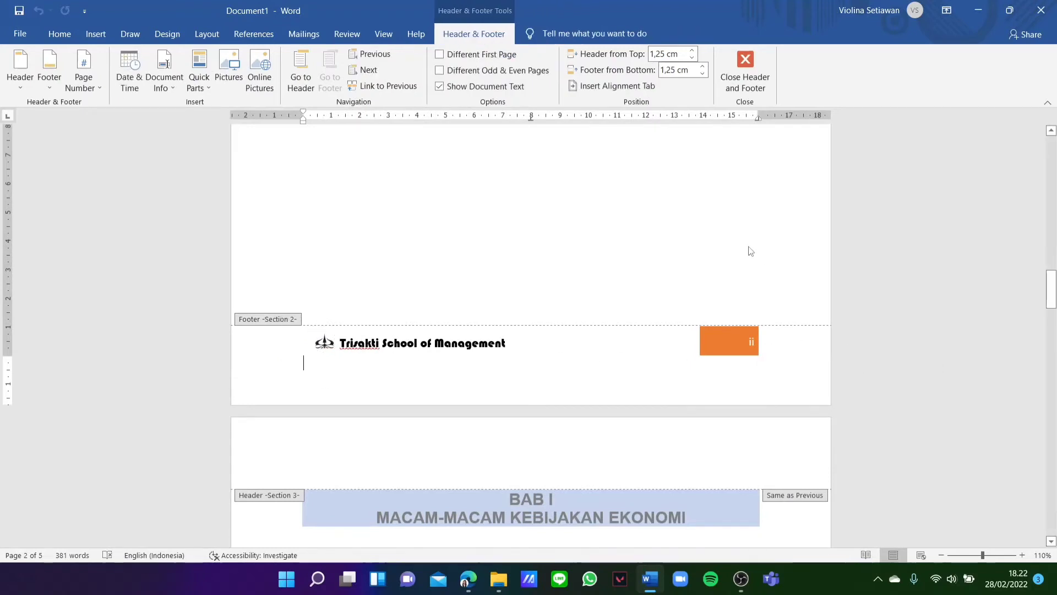
Step: Insert the built-in footer with the school name and an orange page-number block in section 3
scroll(749, 251, down, 10)
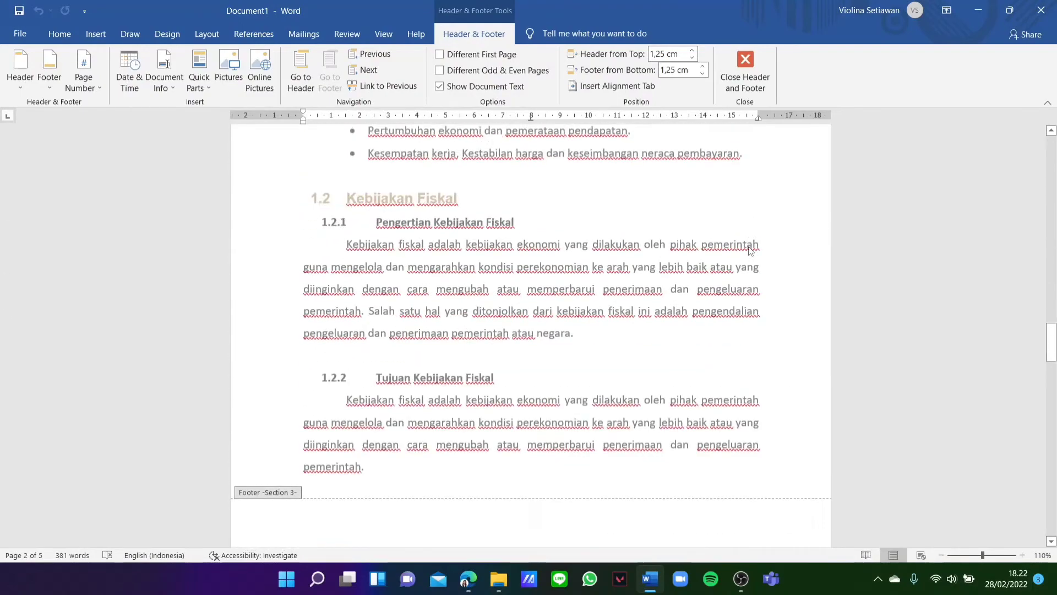
scroll(749, 252, up, 8)
scroll(749, 249, down, 11)
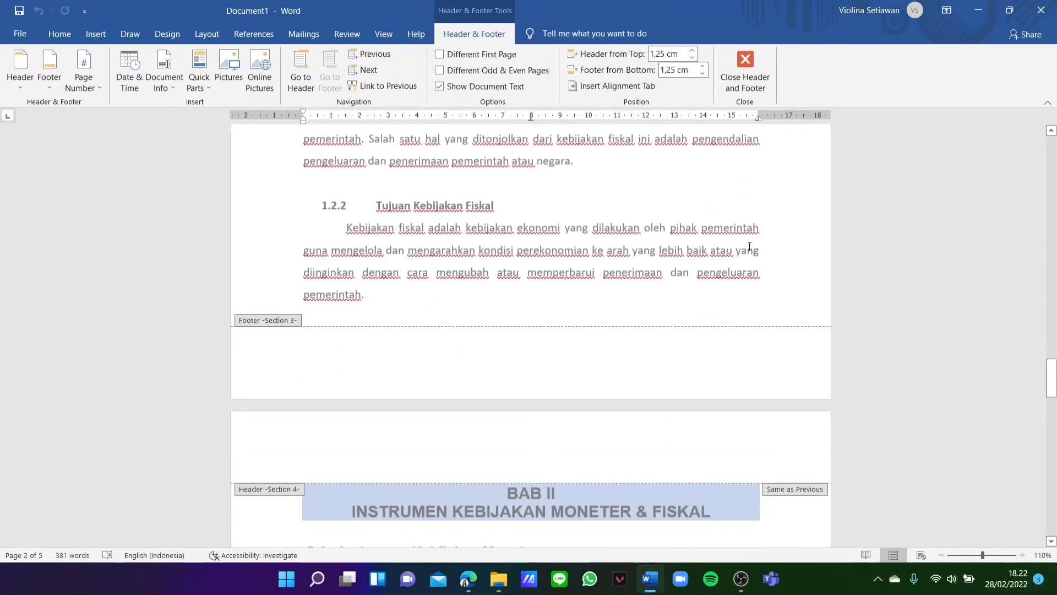
scroll(750, 249, down, 3)
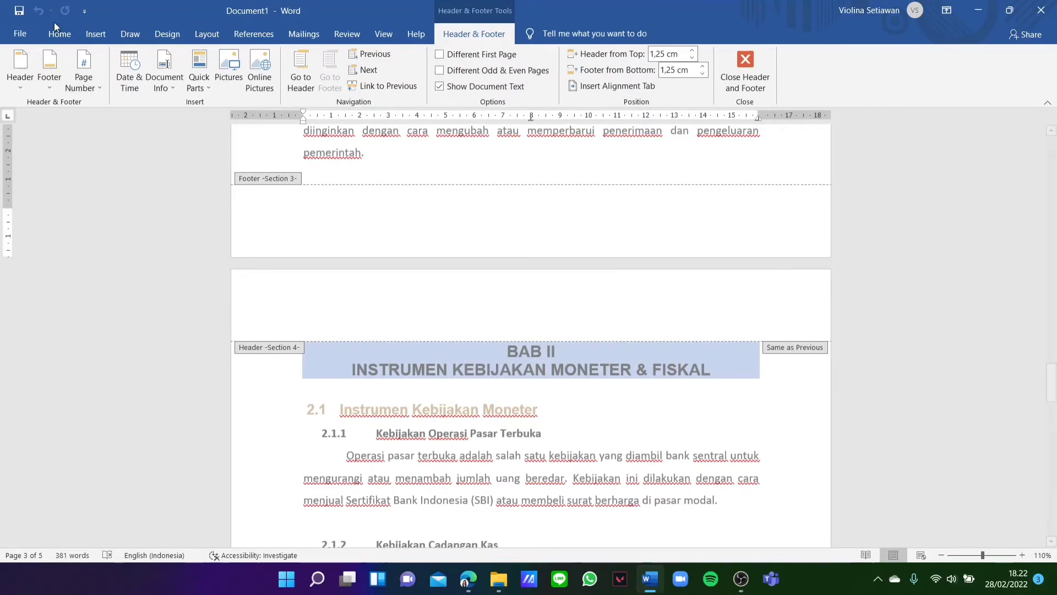
click(59, 83)
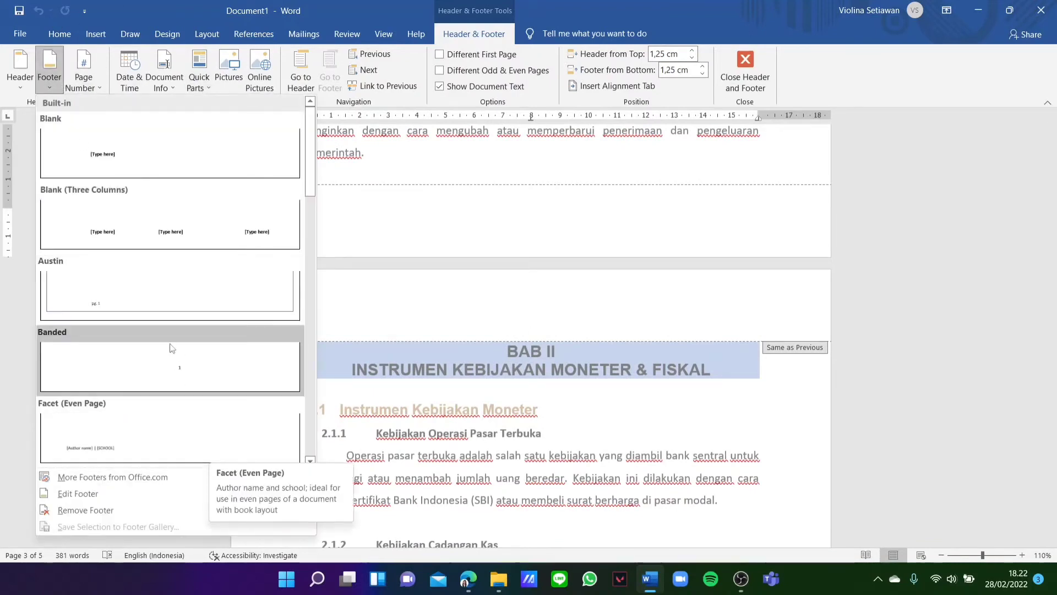
scroll(172, 341, down, 5)
click(273, 303)
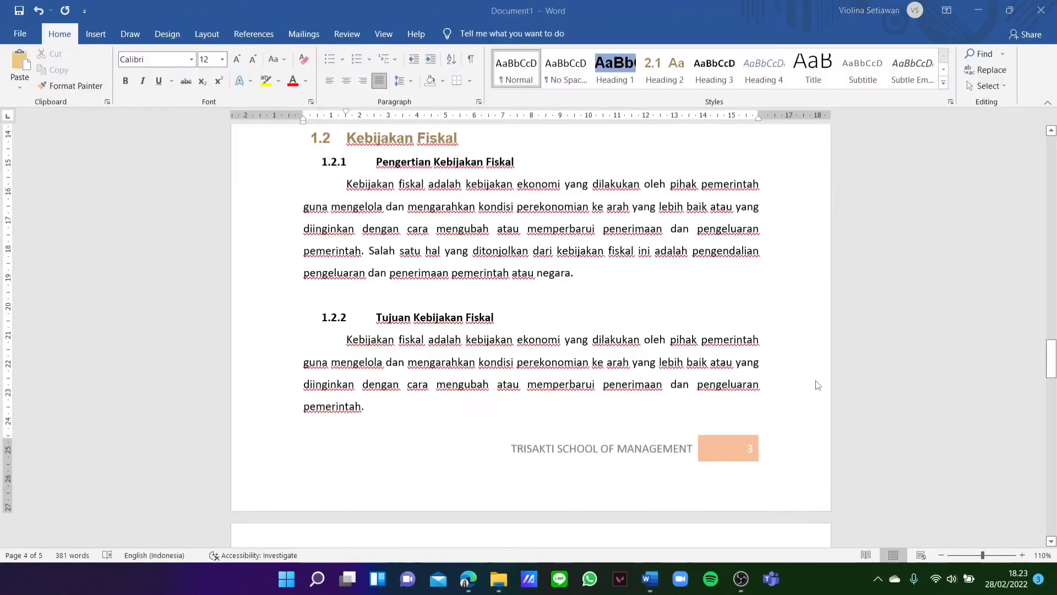
Step: Left-align the school name in the section 3 footer below the BAB I chapter
scroll(817, 384, down, 5)
scroll(815, 383, up, 2)
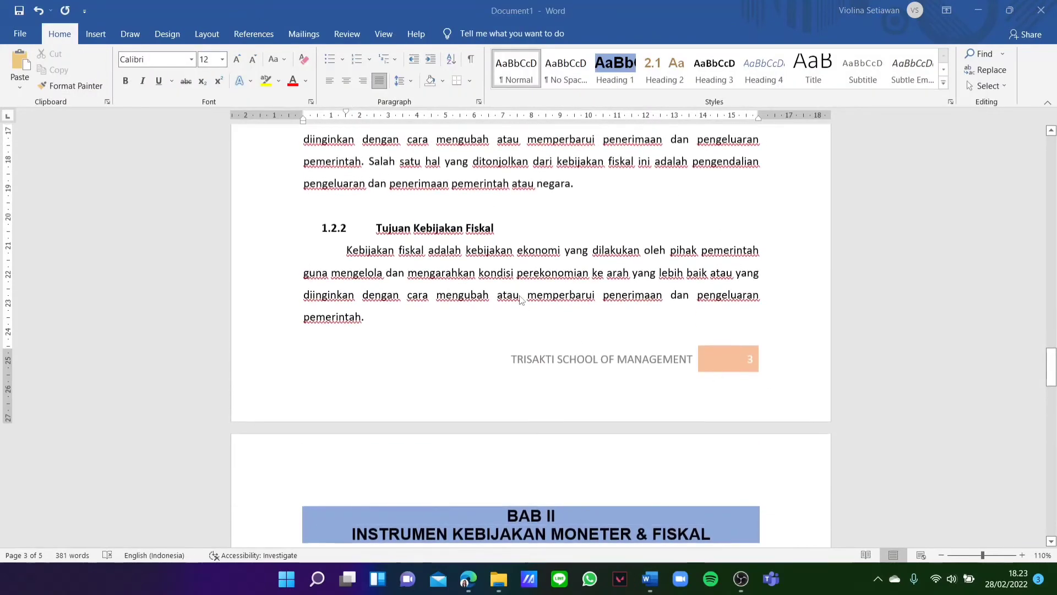
scroll(520, 299, up, 15)
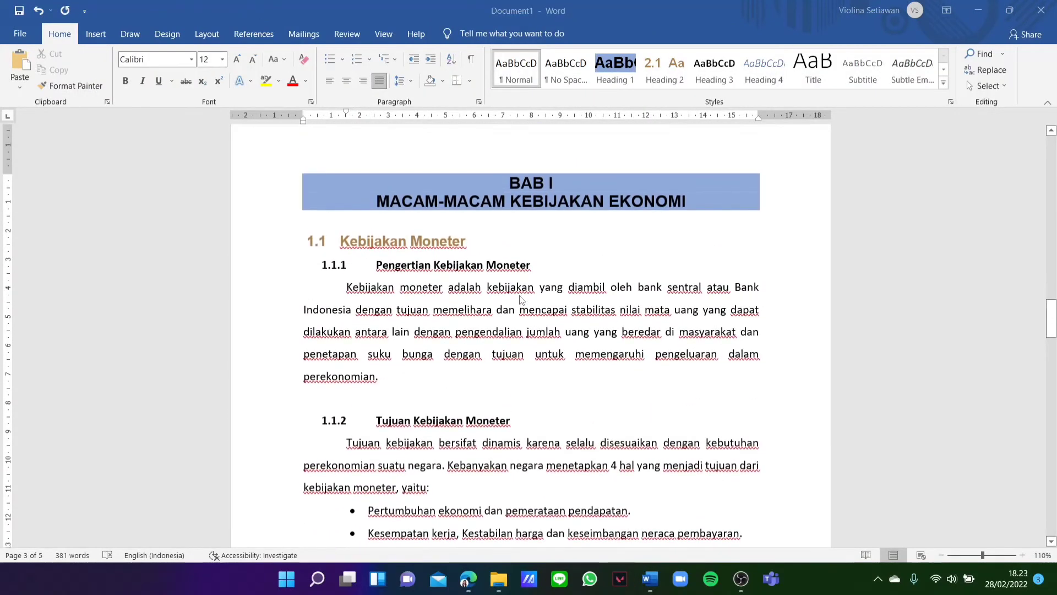
scroll(520, 299, down, 15)
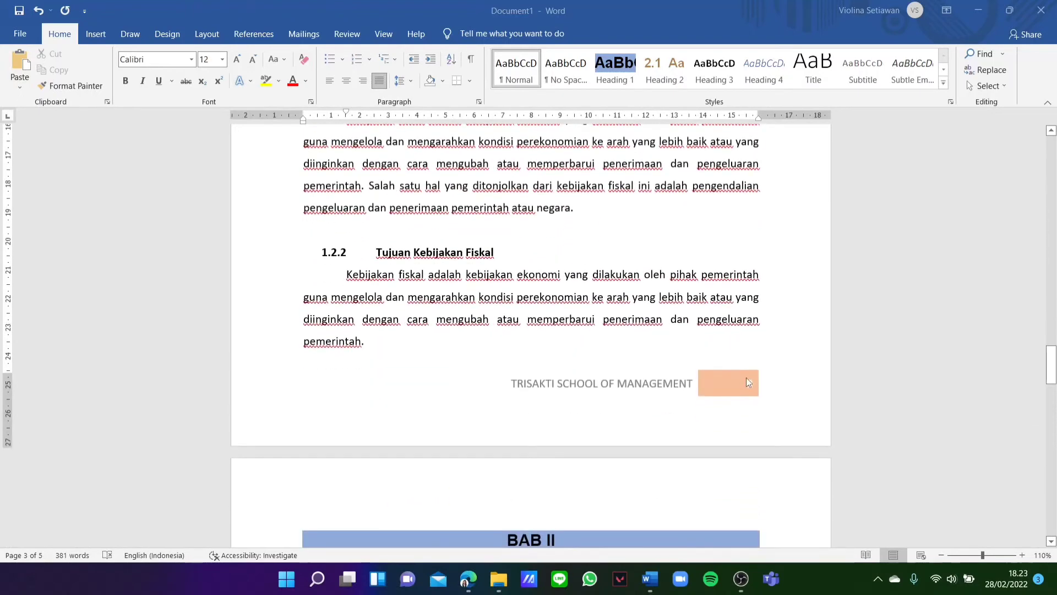
double_click(746, 379)
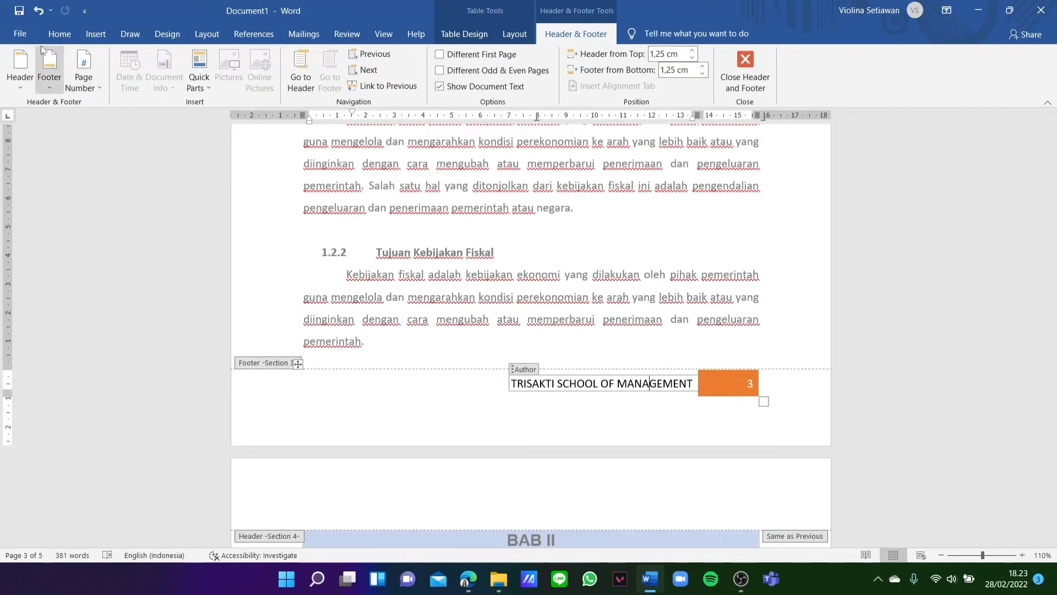
click(59, 33)
click(331, 82)
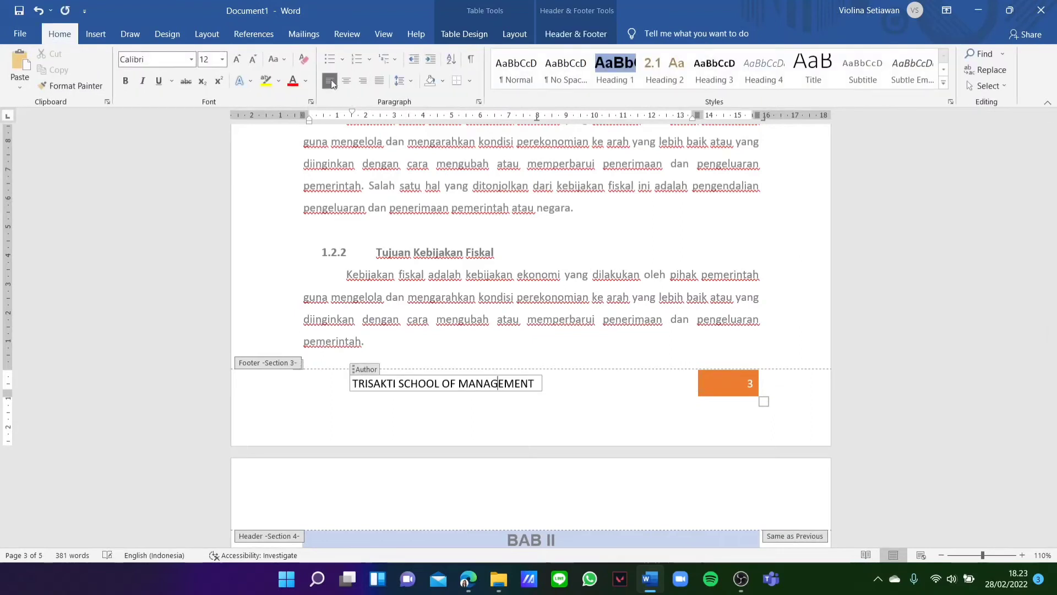
Step: Set the page numbering of section 3 to start at 1 in the 1, 2, 3 format
click(749, 386)
scroll(496, 285, up, 15)
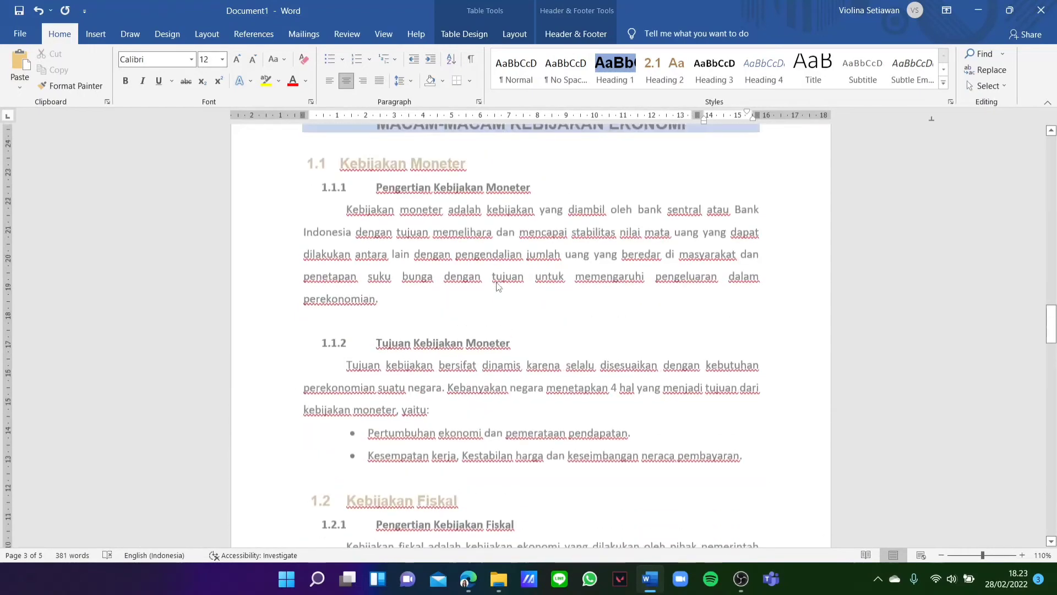
scroll(502, 358, down, 15)
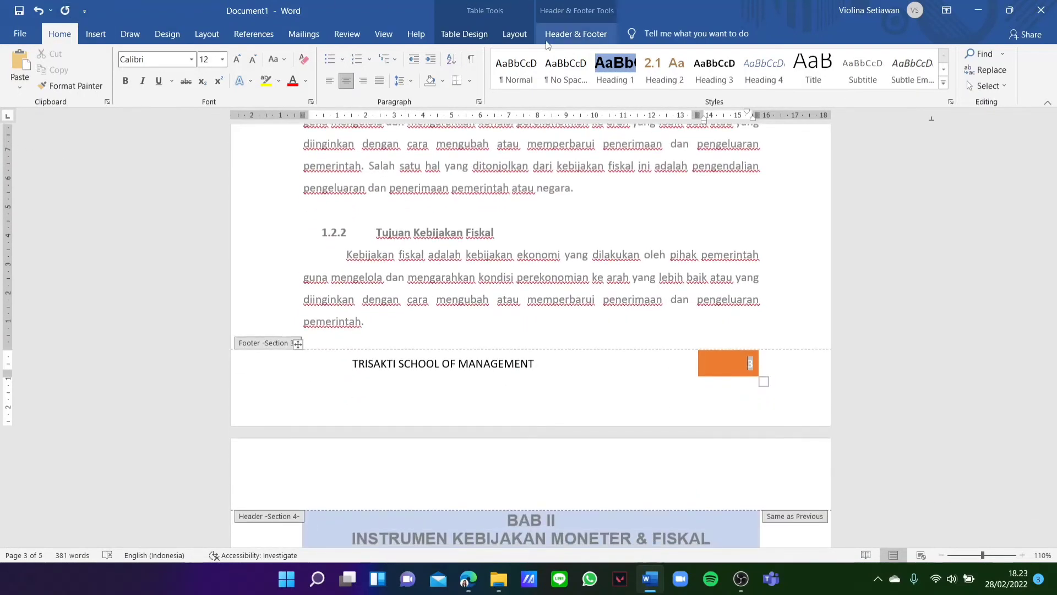
click(576, 34)
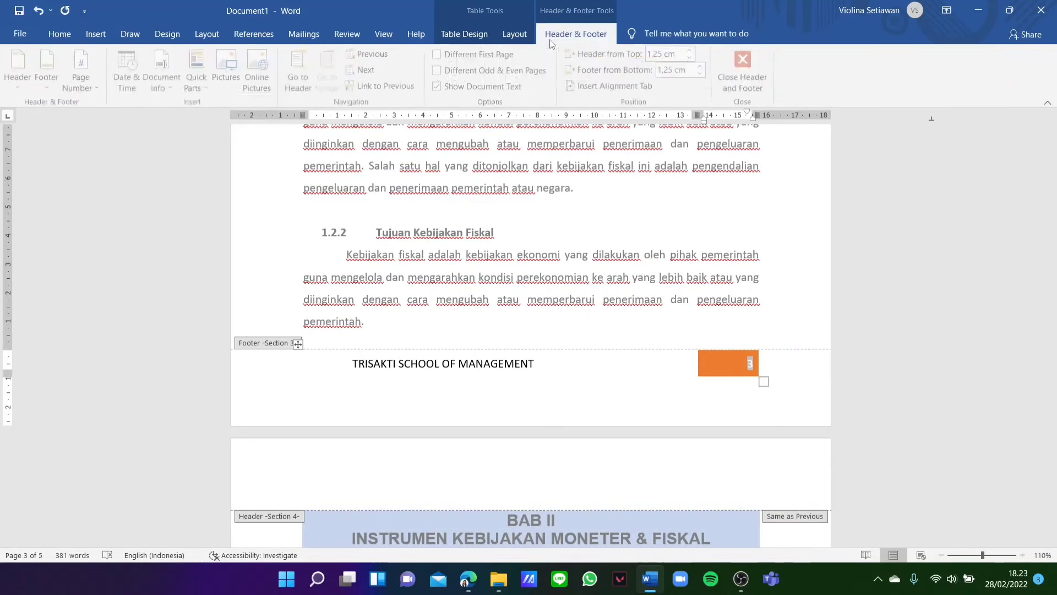
click(83, 76)
click(144, 172)
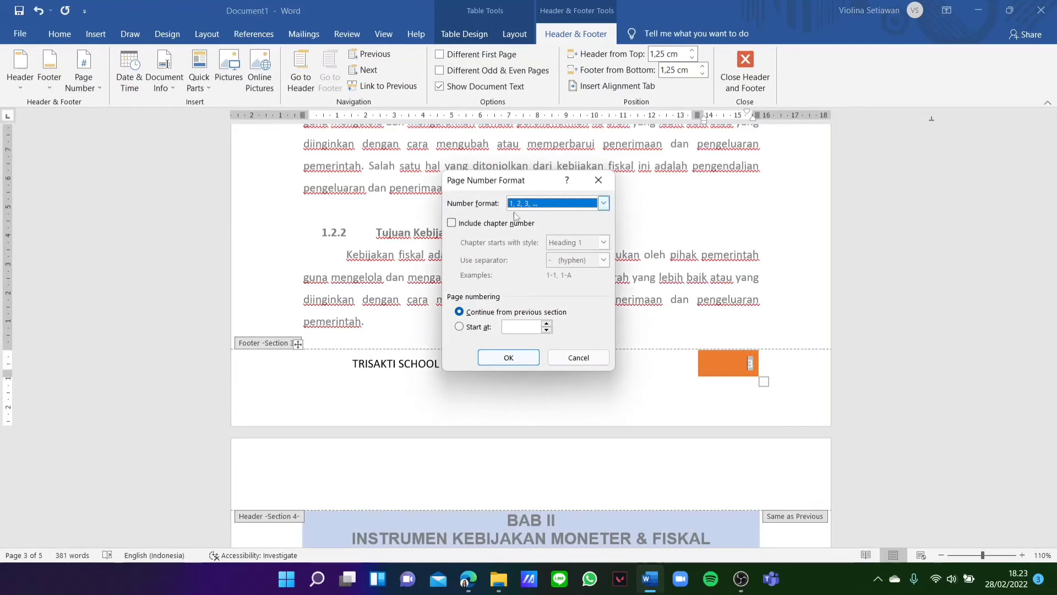
click(478, 326)
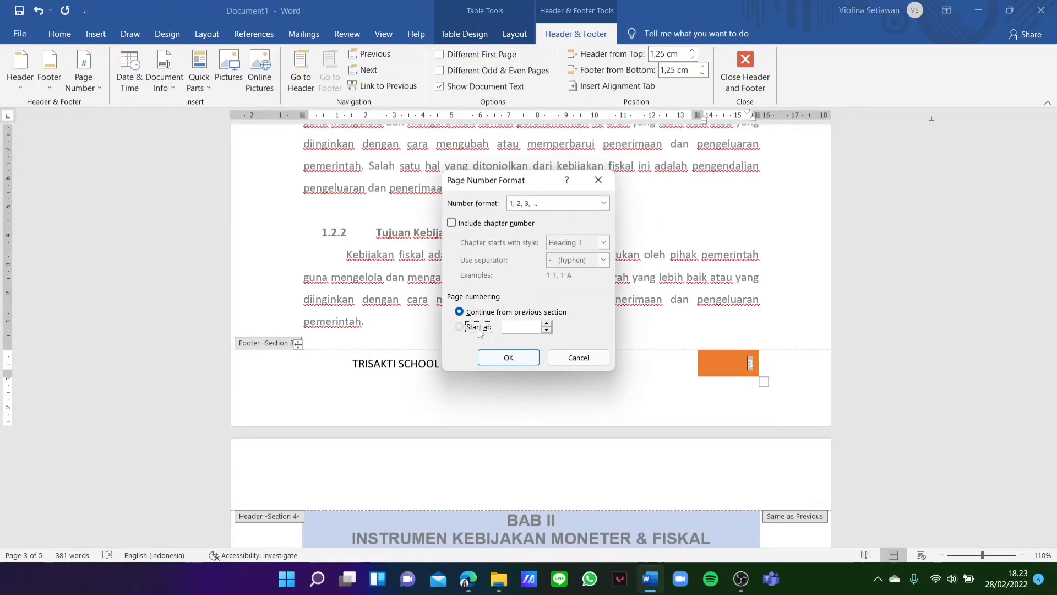
click(508, 357)
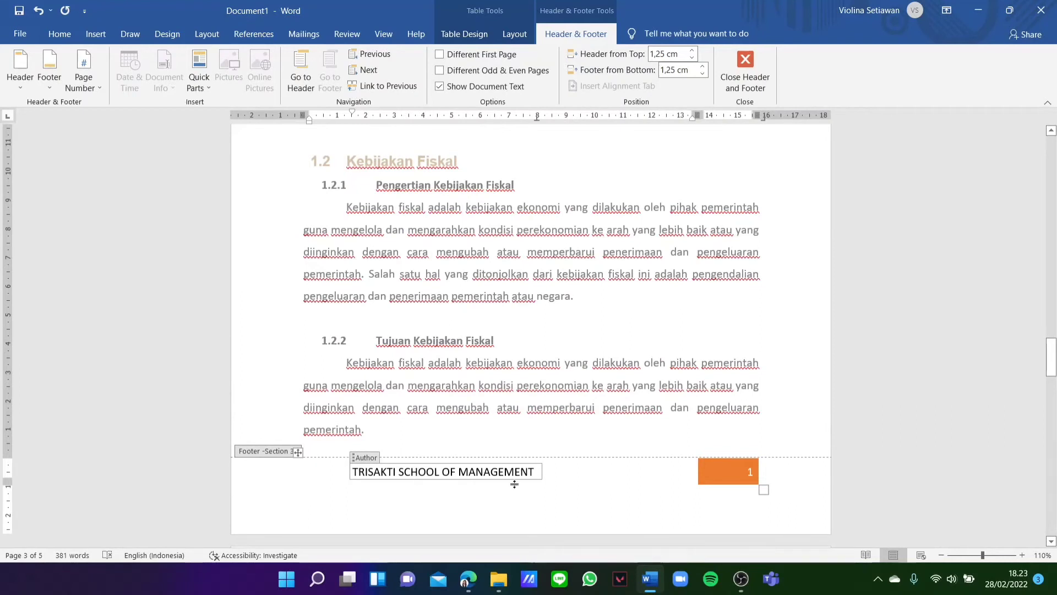
Step: Set the font of "TRISAKTI SCHOOL OF MANAGEMENT" in the section 3 footer to Bauhaus 93
triple_click(430, 471)
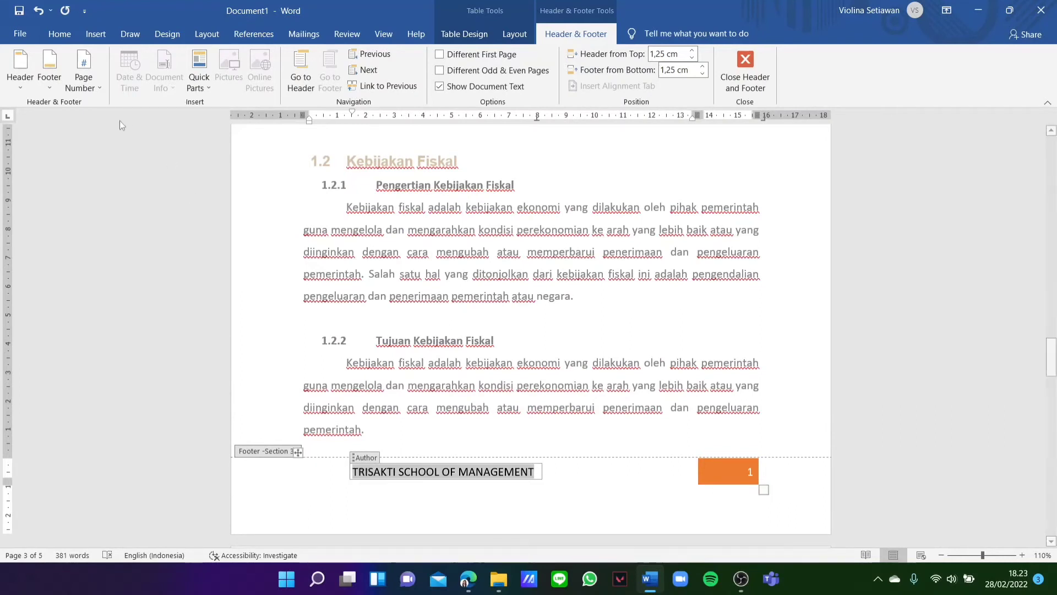
click(60, 33)
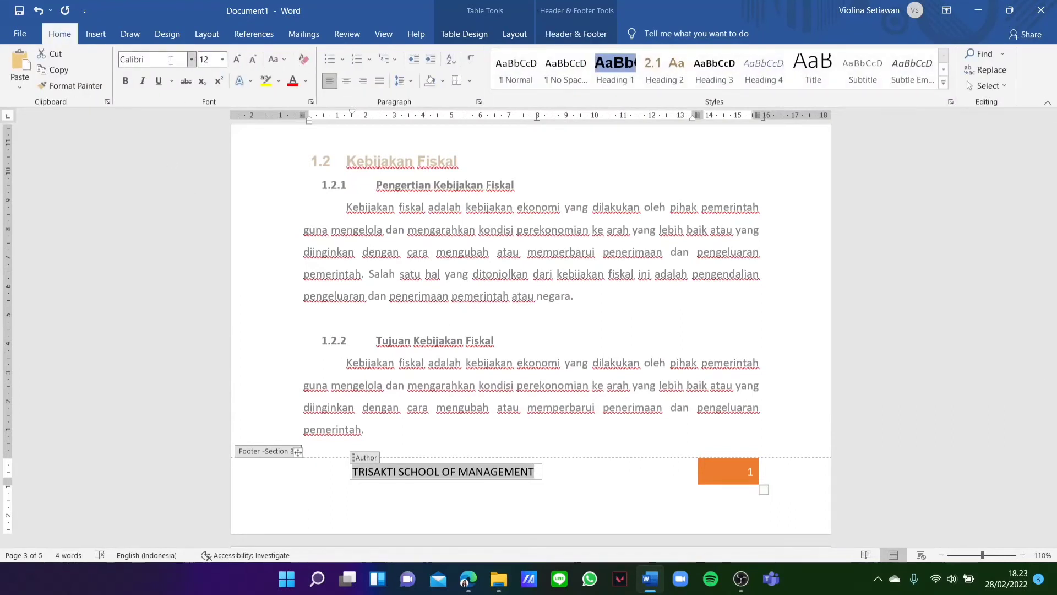
click(191, 59)
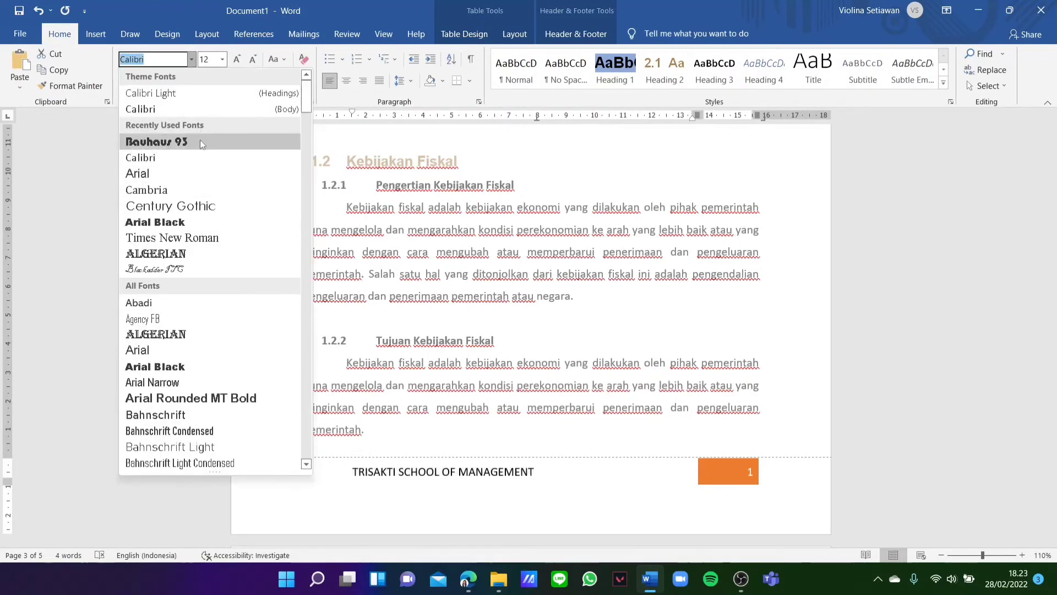
click(202, 142)
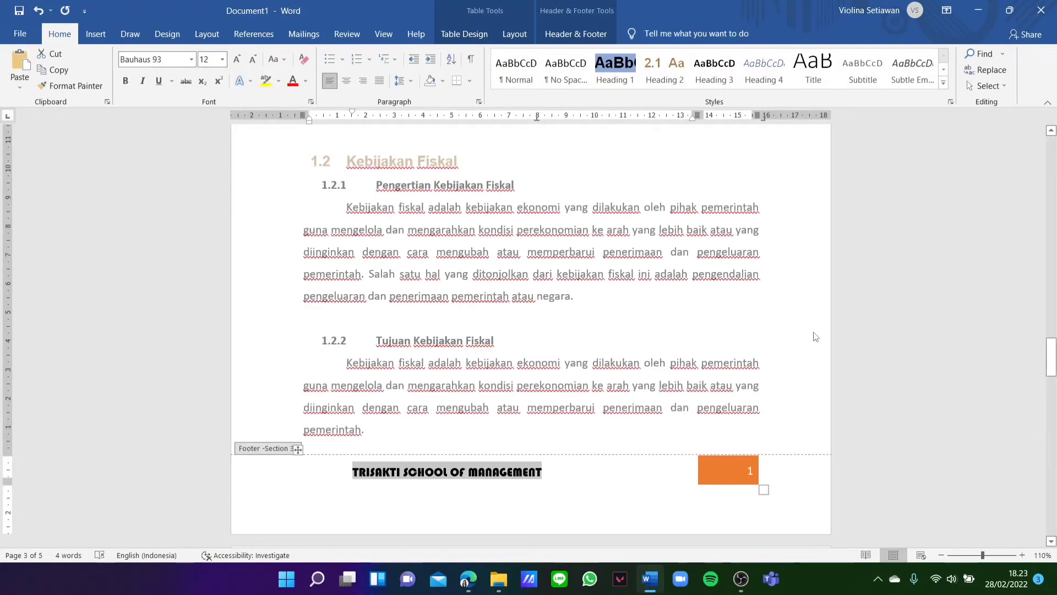
Step: Copy the small logo from the section 2 footer and paste it into the section 3 footer below the school name
scroll(816, 337, up, 10)
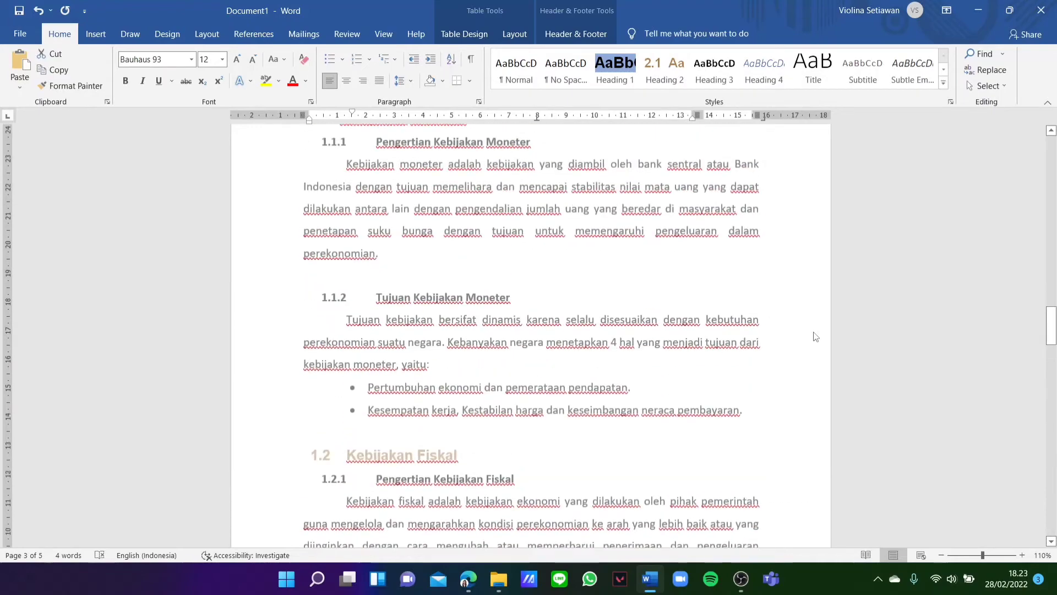
scroll(327, 182, down, 10)
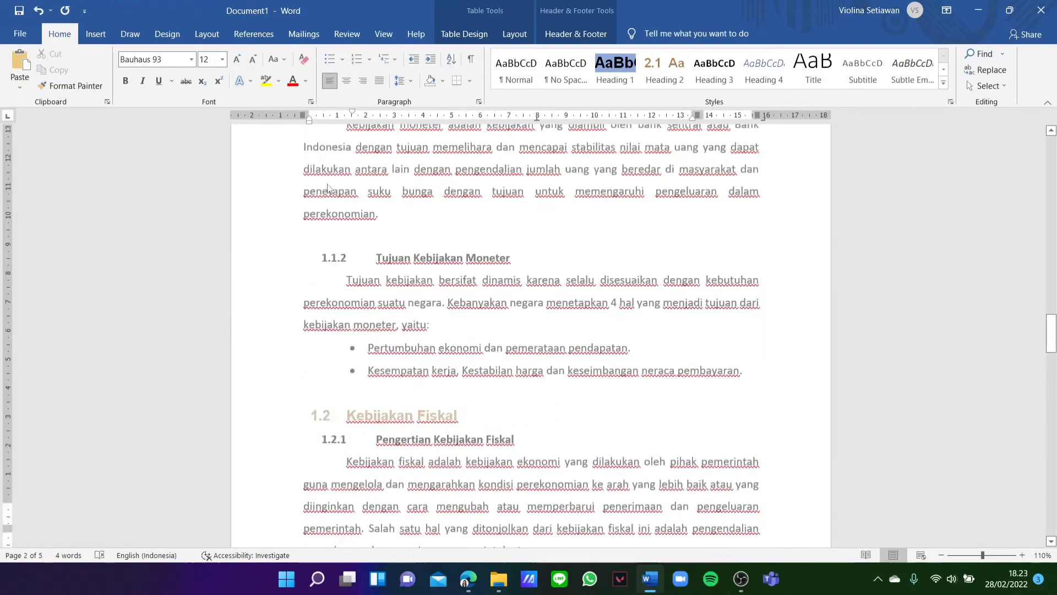
scroll(500, 282, up, 10)
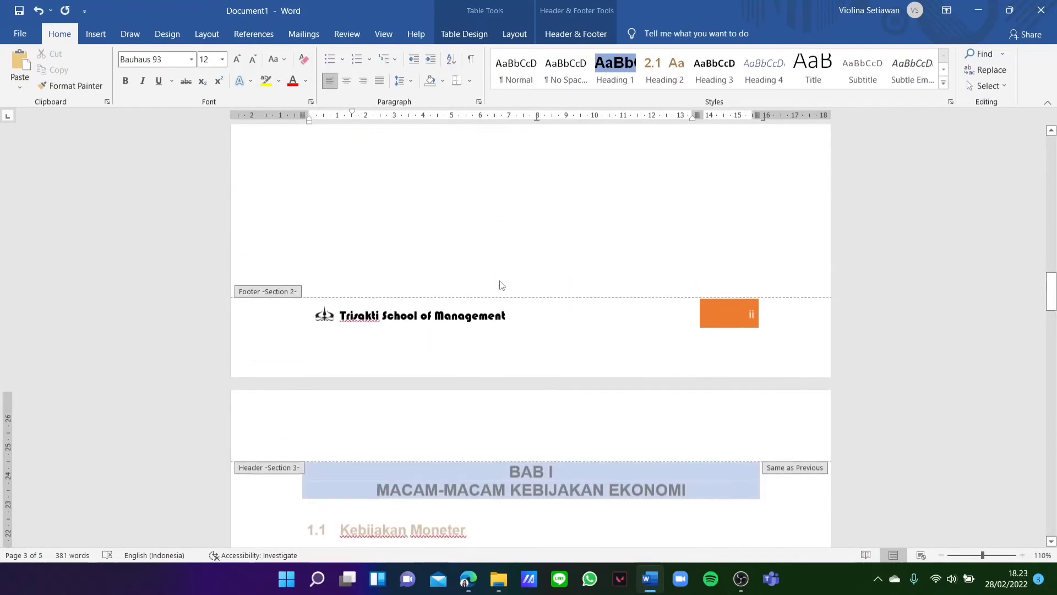
click(326, 319)
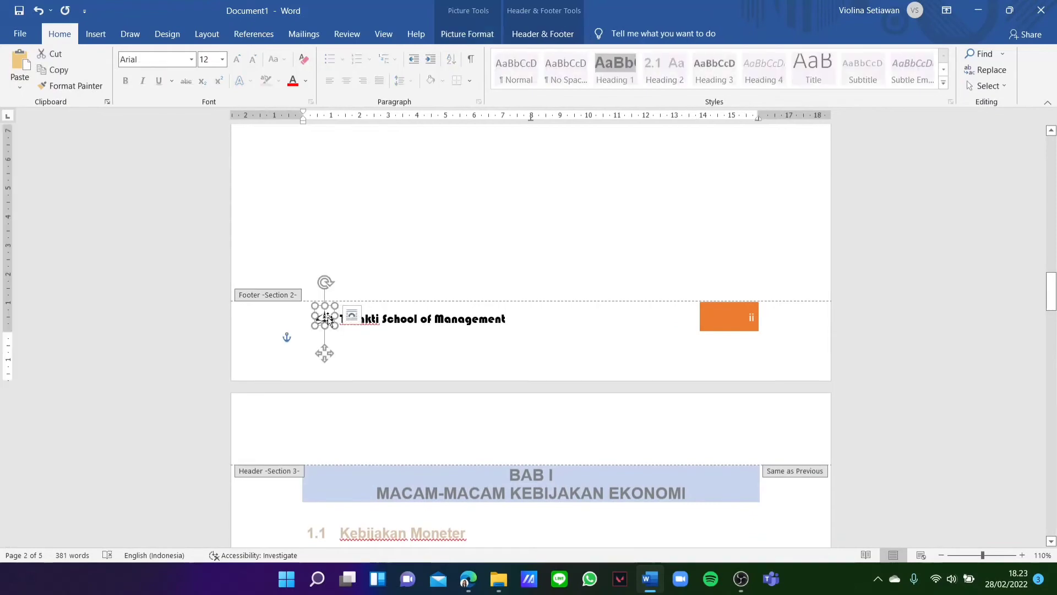
scroll(419, 372, down, 10)
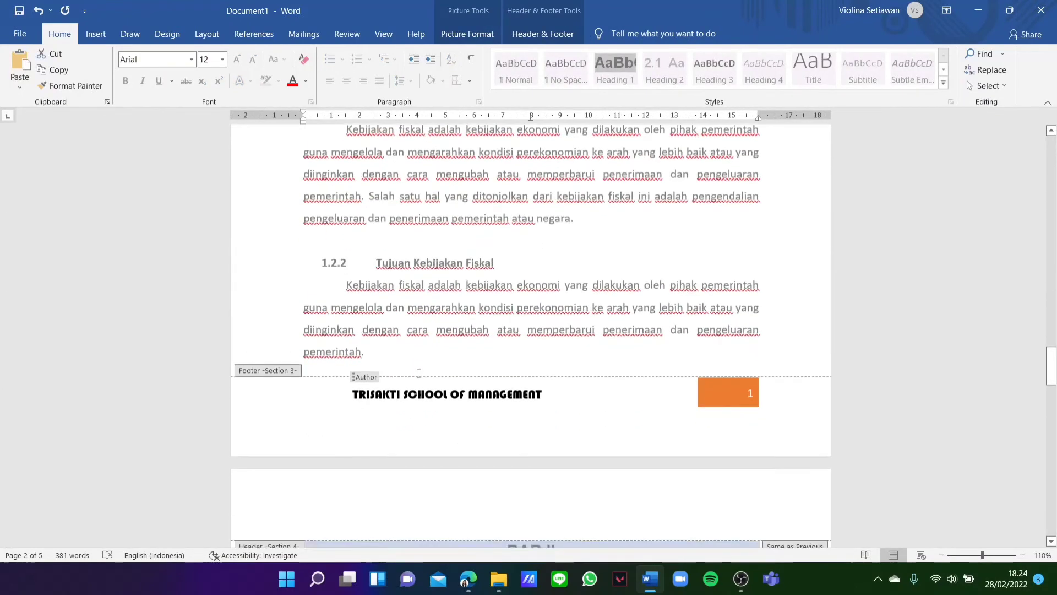
scroll(333, 236, up, 10)
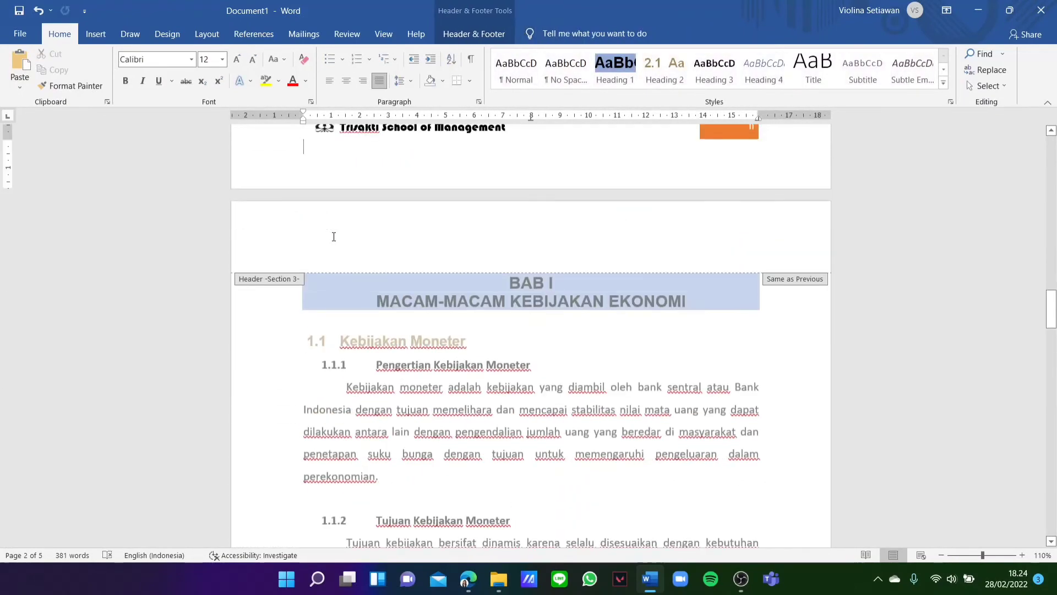
scroll(333, 236, down, 10)
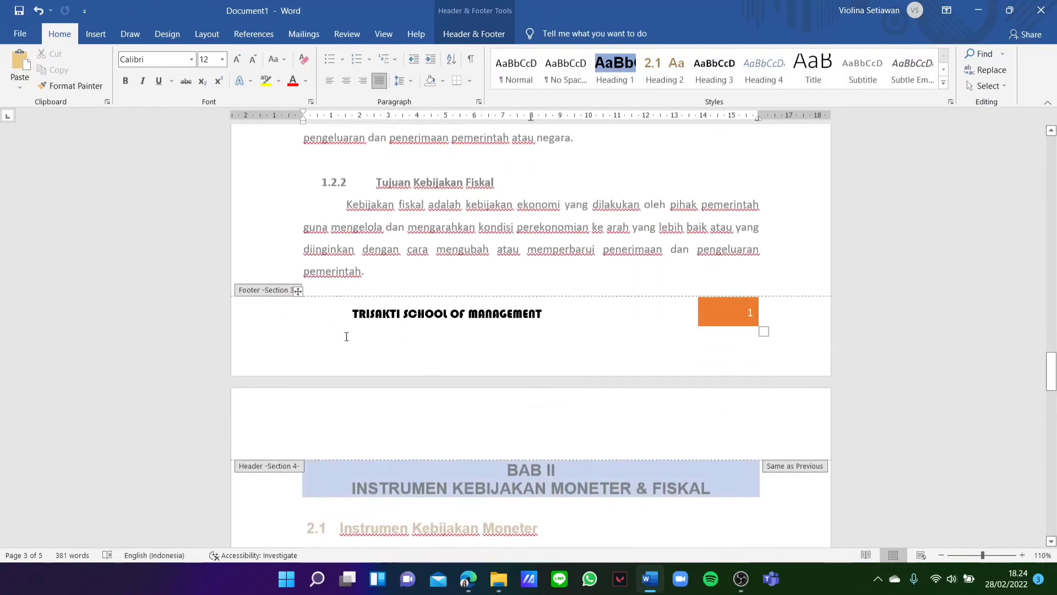
click(363, 334)
key(ctrl+v)
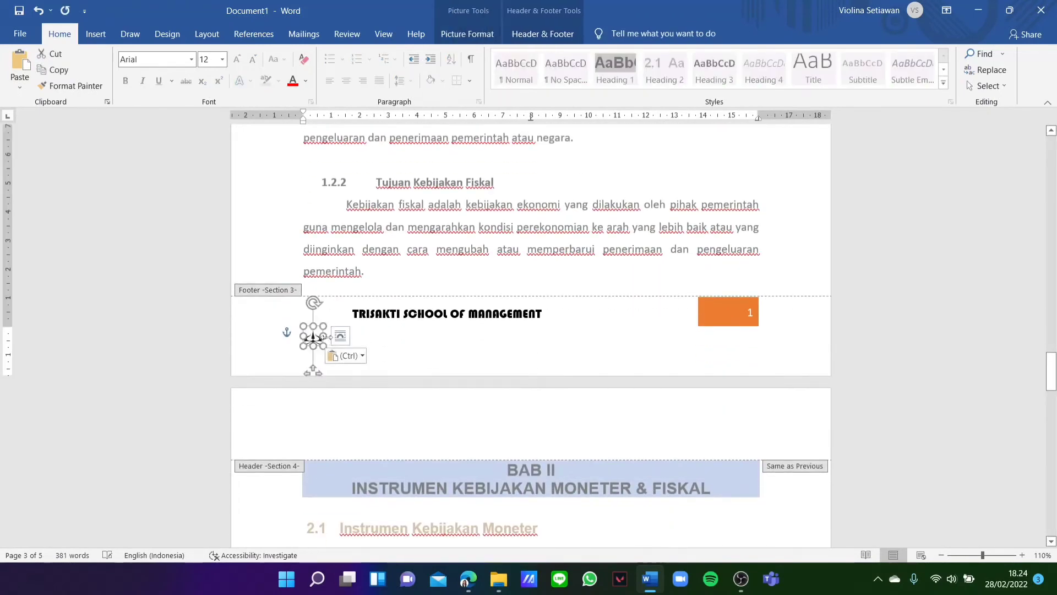
Step: Move the pasted logo directly before the school name in the section 3 footer and align it with the text line
drag(316, 371, 340, 349)
click(463, 352)
click(338, 308)
click(413, 358)
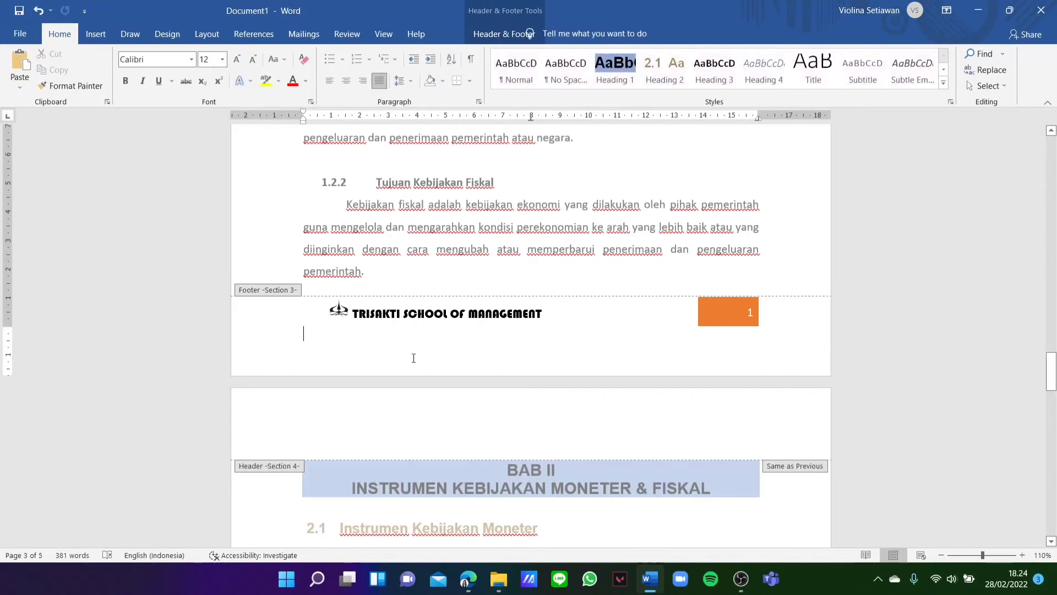
click(341, 316)
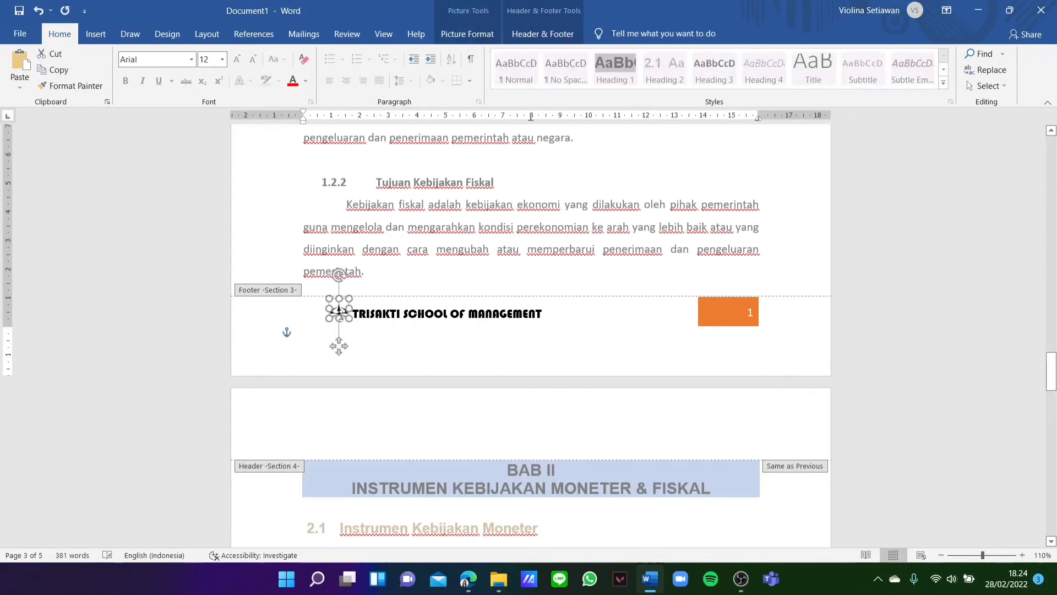
drag(339, 313, 342, 316)
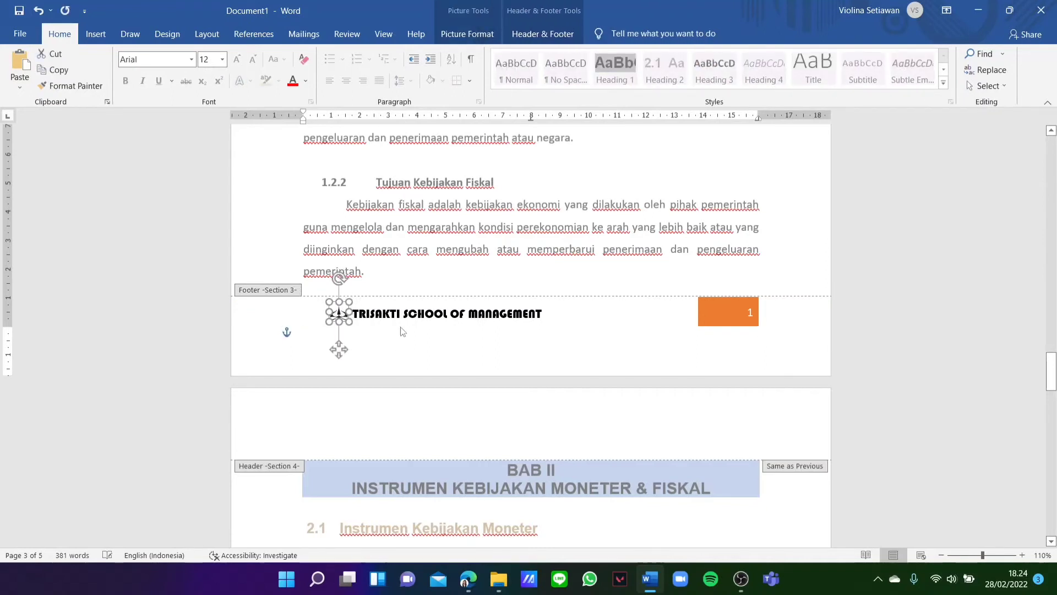
click(474, 355)
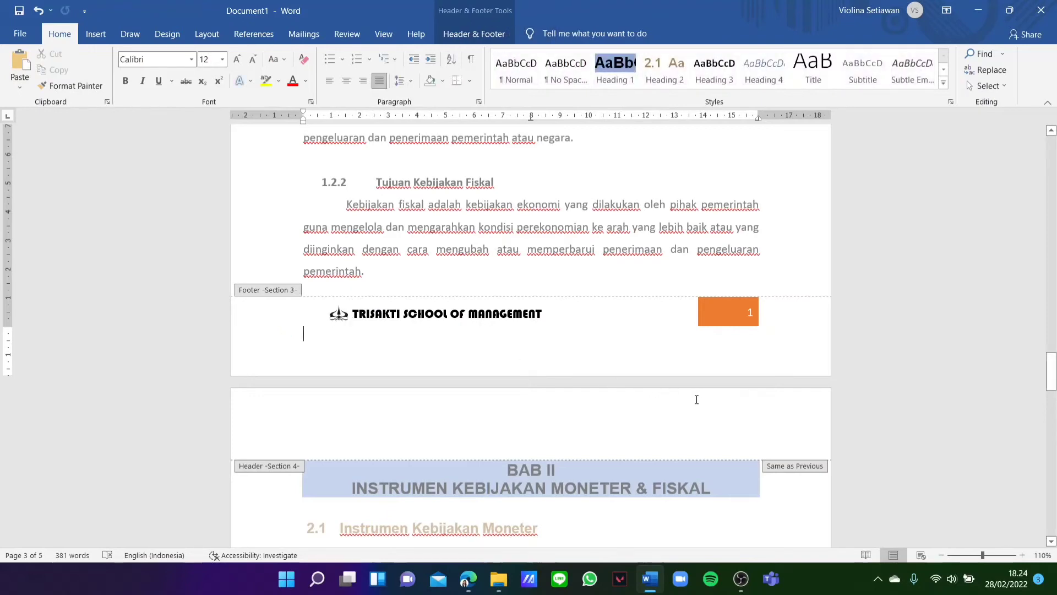
Step: Nudge the logo in the section 4 footer slightly upwards beside the school name
scroll(815, 355, down, 10)
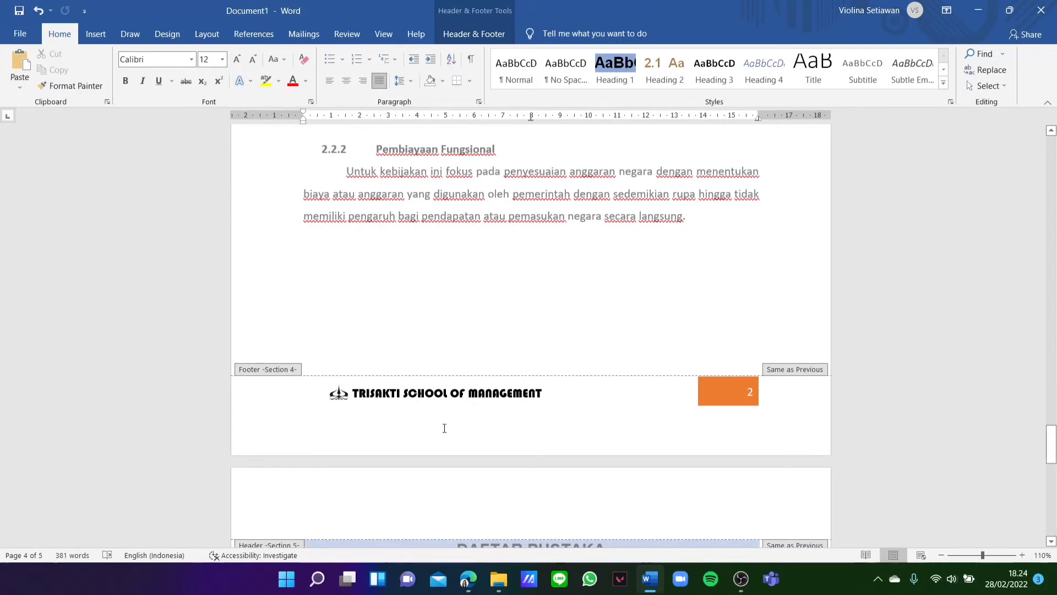
click(340, 394)
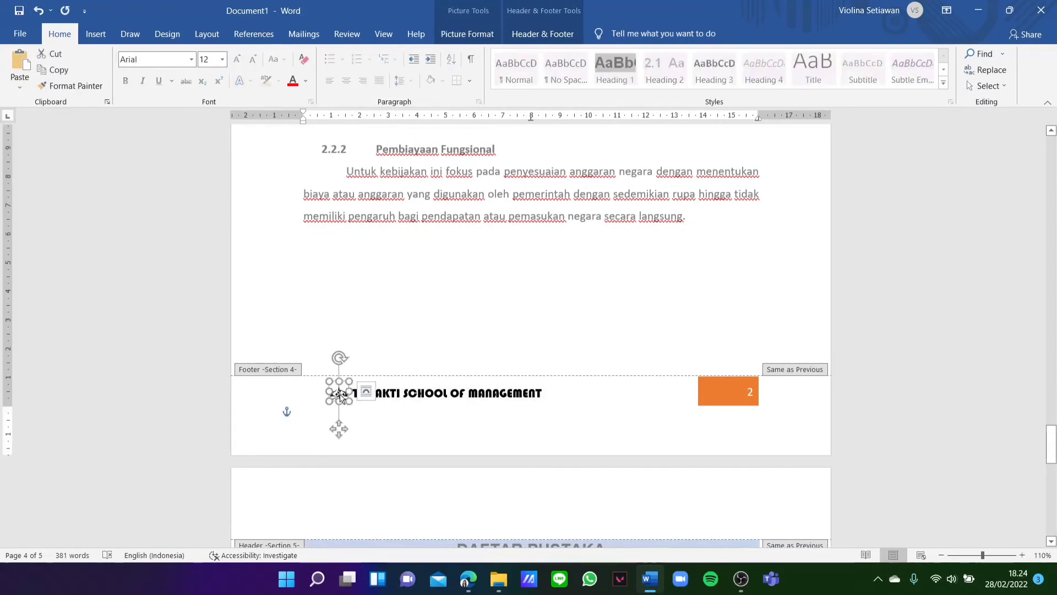
drag(339, 394, 339, 392)
click(456, 450)
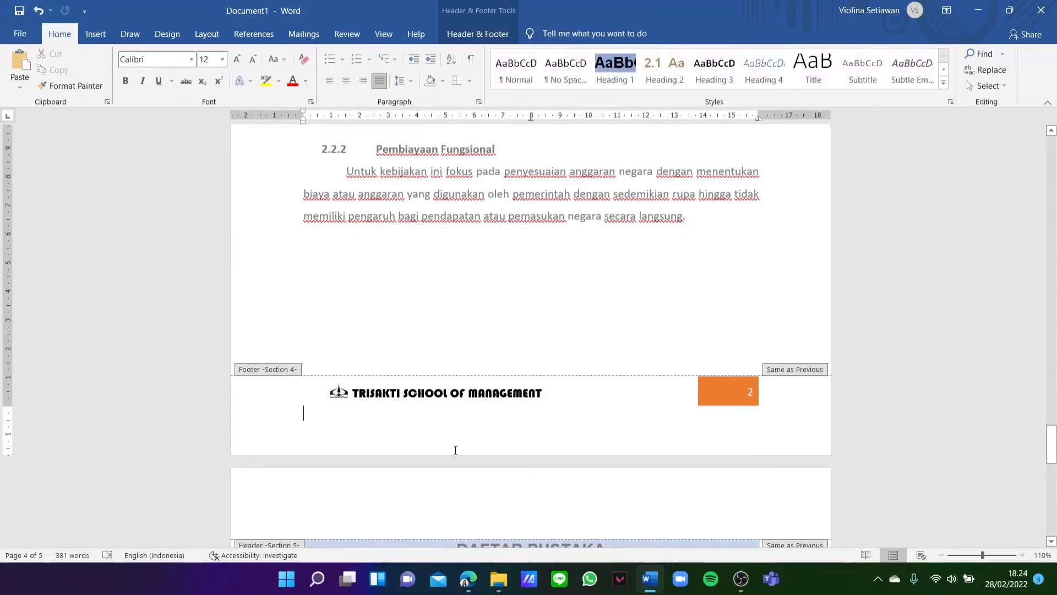
Step: Check the section 5 footer on the DAFTAR PUSTAKA page and leave footer editing
scroll(898, 419, up, 10)
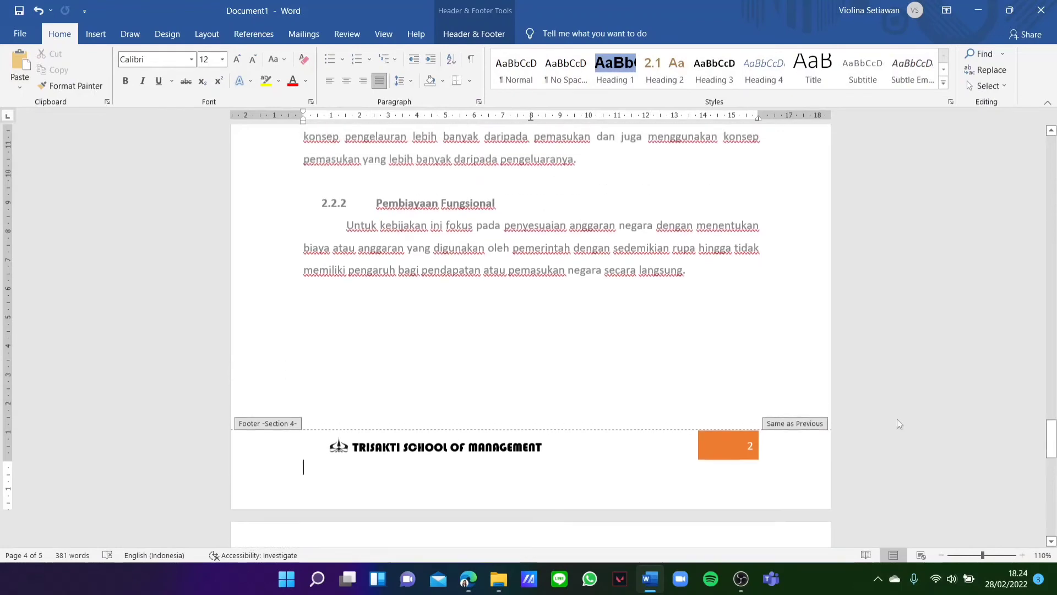
scroll(897, 423, down, 15)
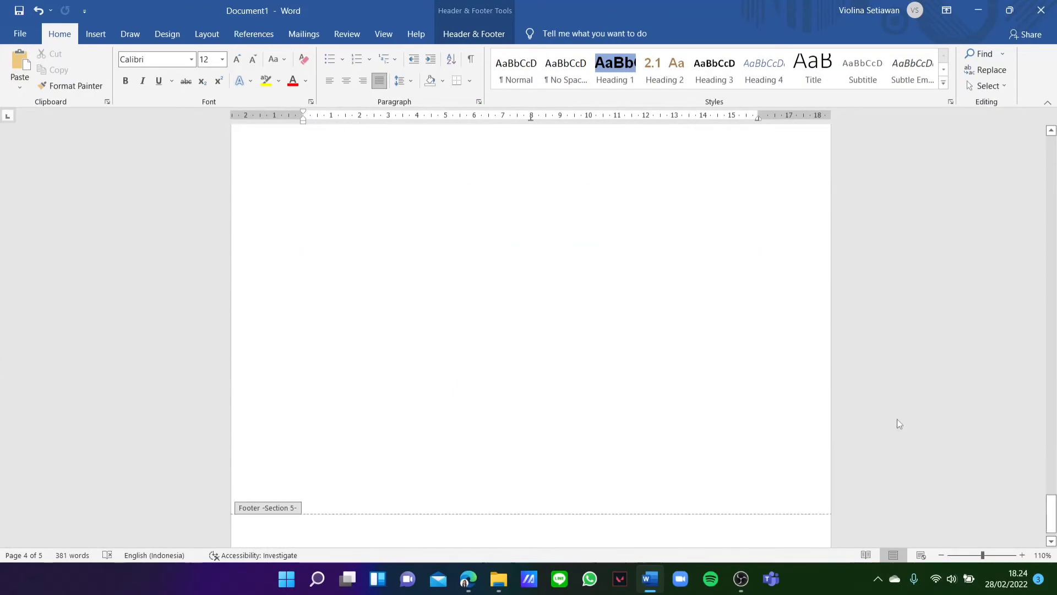
click(626, 497)
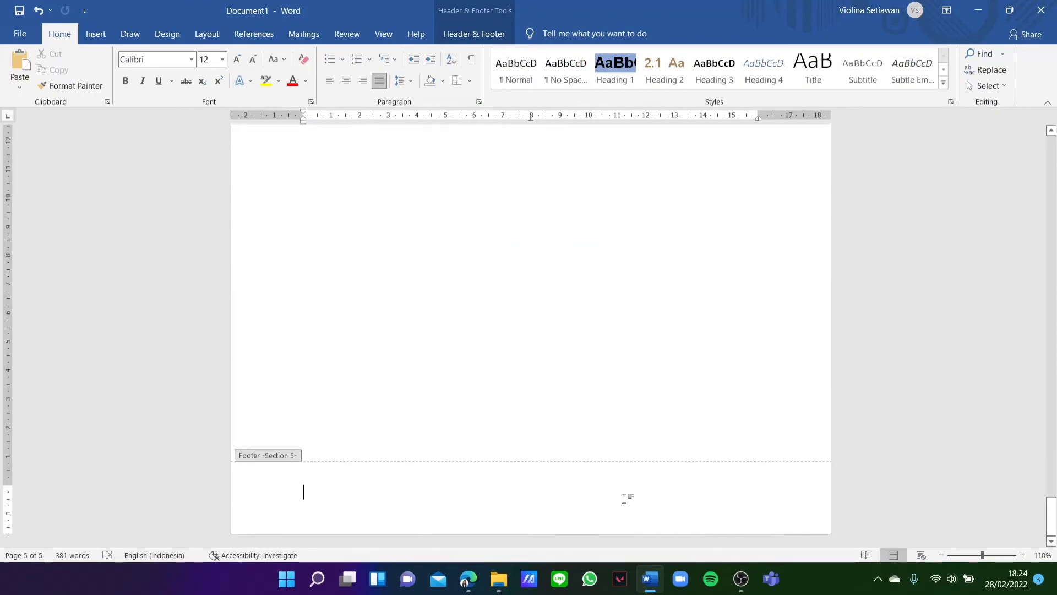
scroll(631, 329, up, 5)
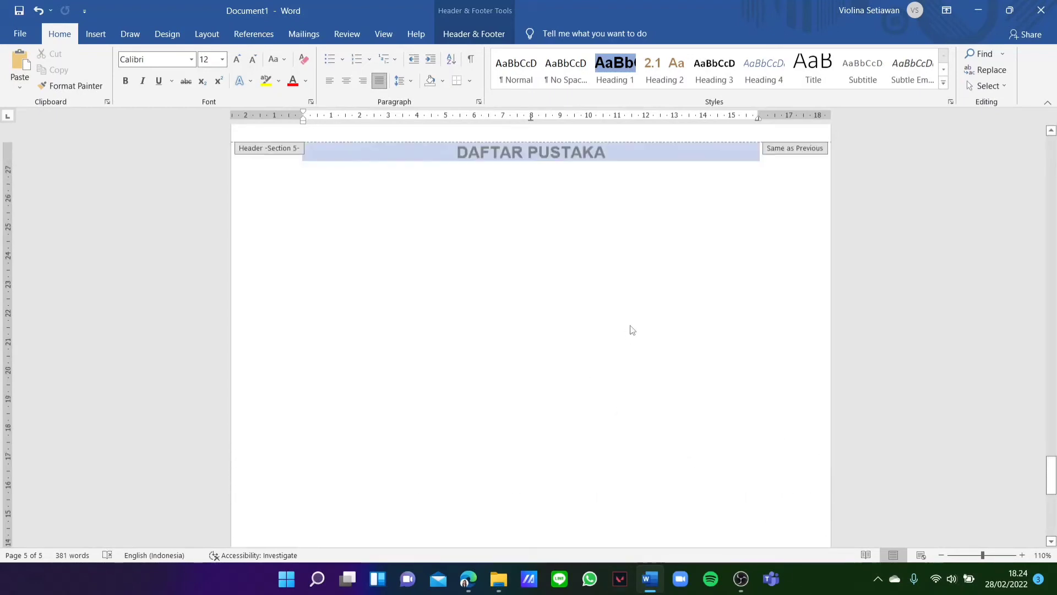
scroll(632, 329, down, 1)
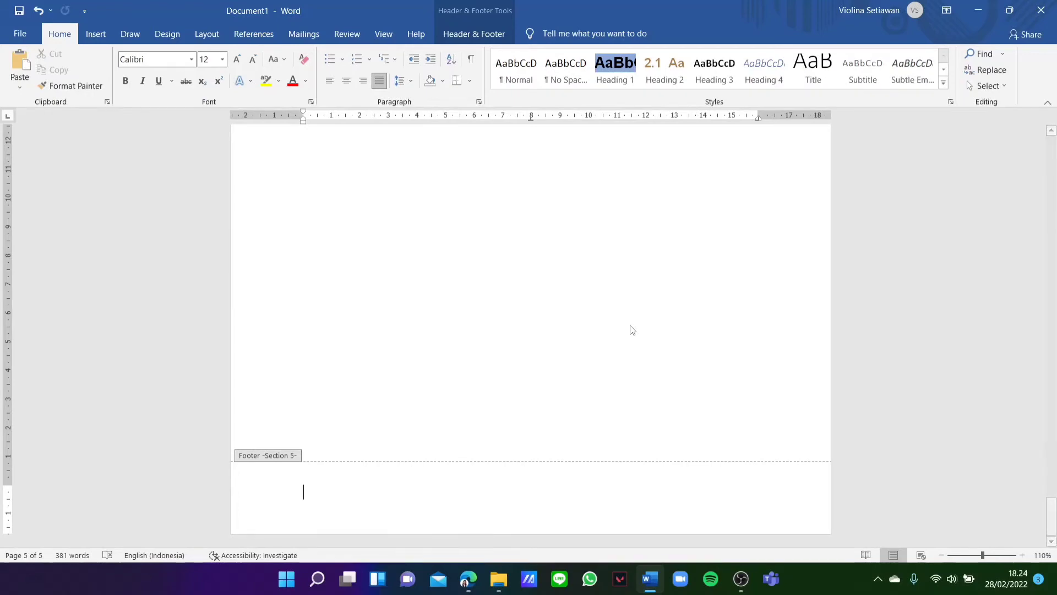
key(Escape)
Step: Insert an Automatic Table 2 table of contents below the DAFTAR ISI heading
scroll(896, 271, up, 20)
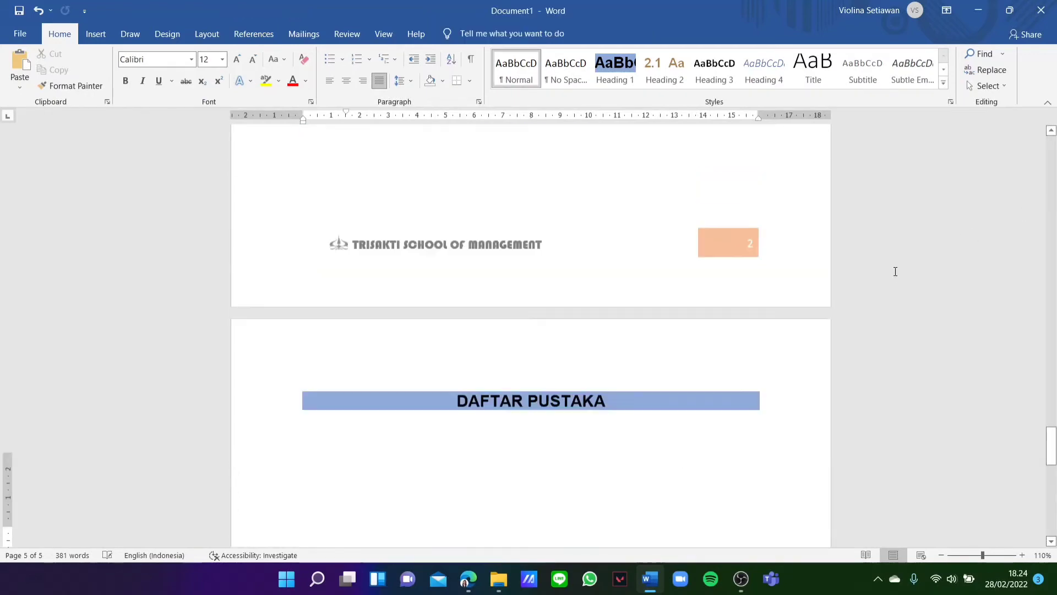
scroll(895, 271, down, 5)
scroll(895, 271, down, 7)
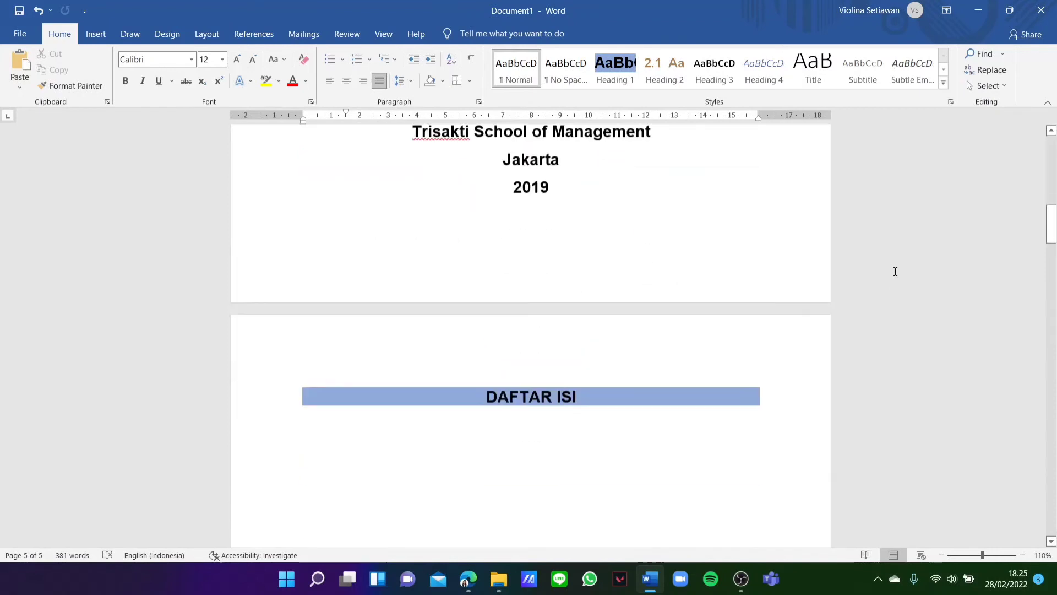
click(318, 358)
click(311, 356)
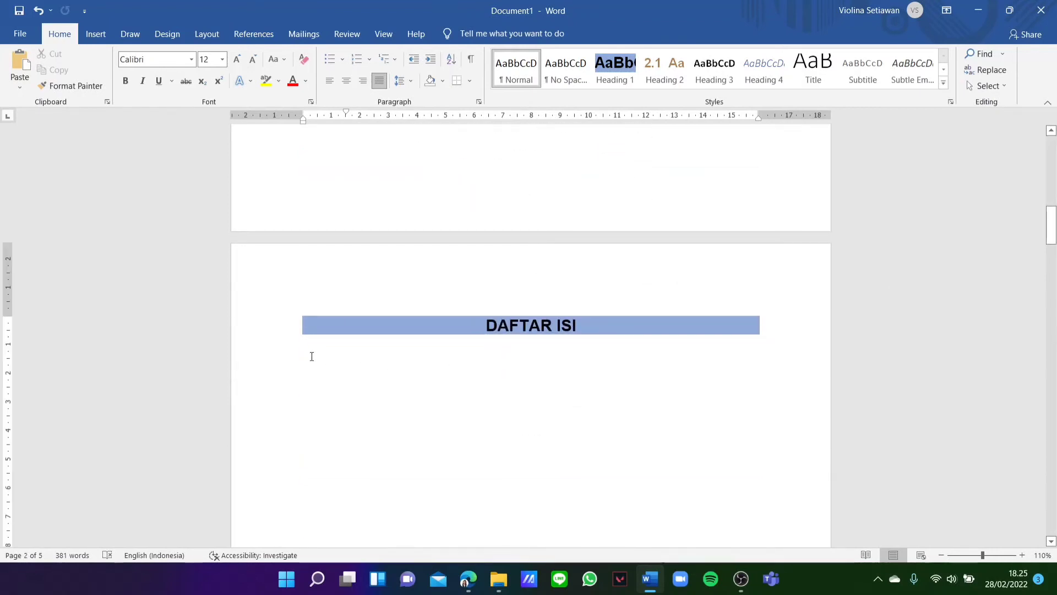
click(253, 34)
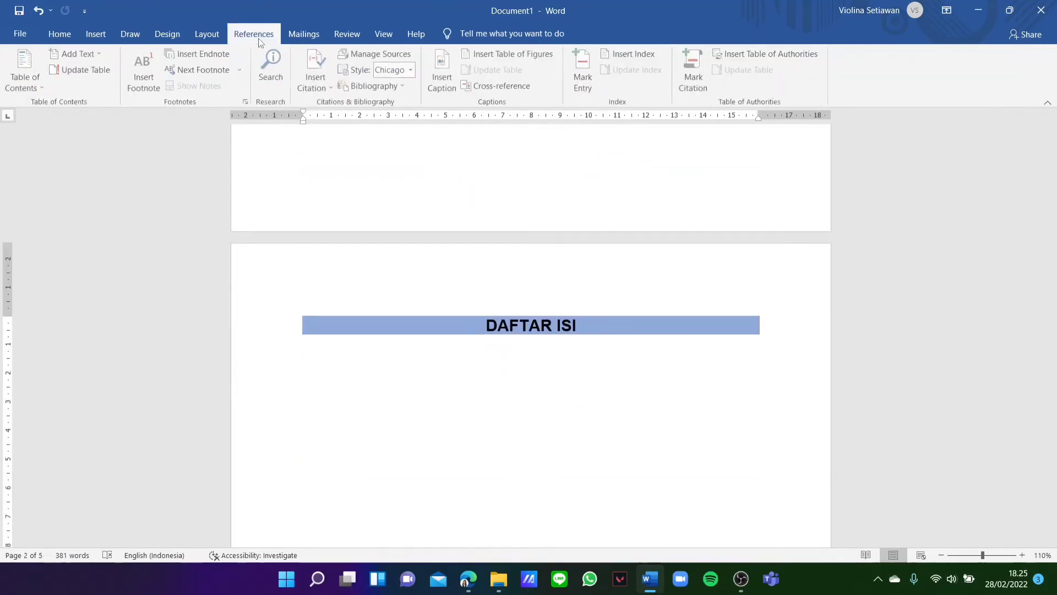
click(28, 84)
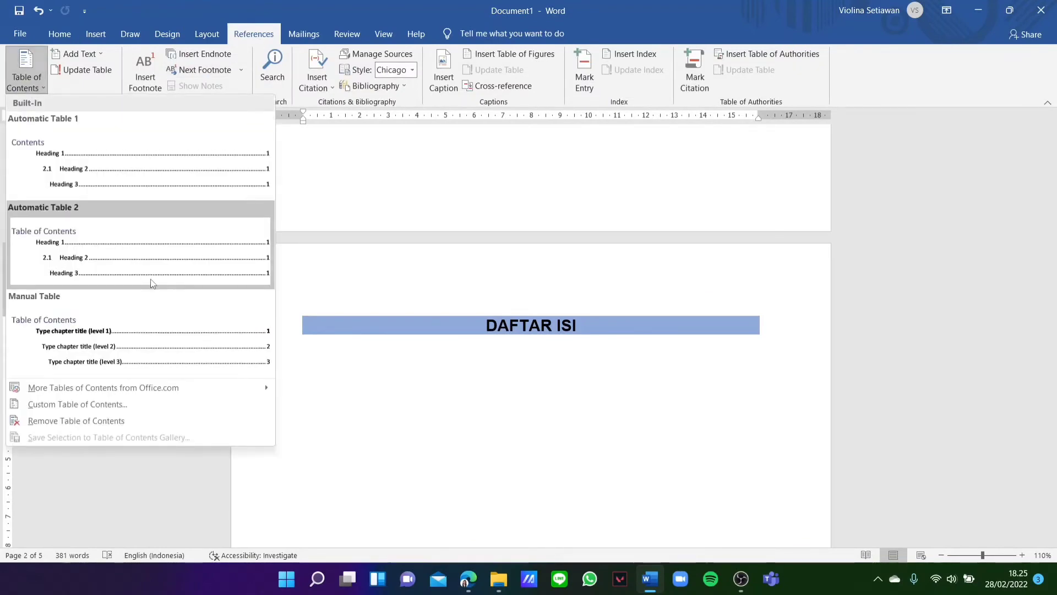
click(150, 278)
Step: Delete the "Table of Contents" title above the entries on the DAFTAR ISI page
scroll(473, 251, up, 15)
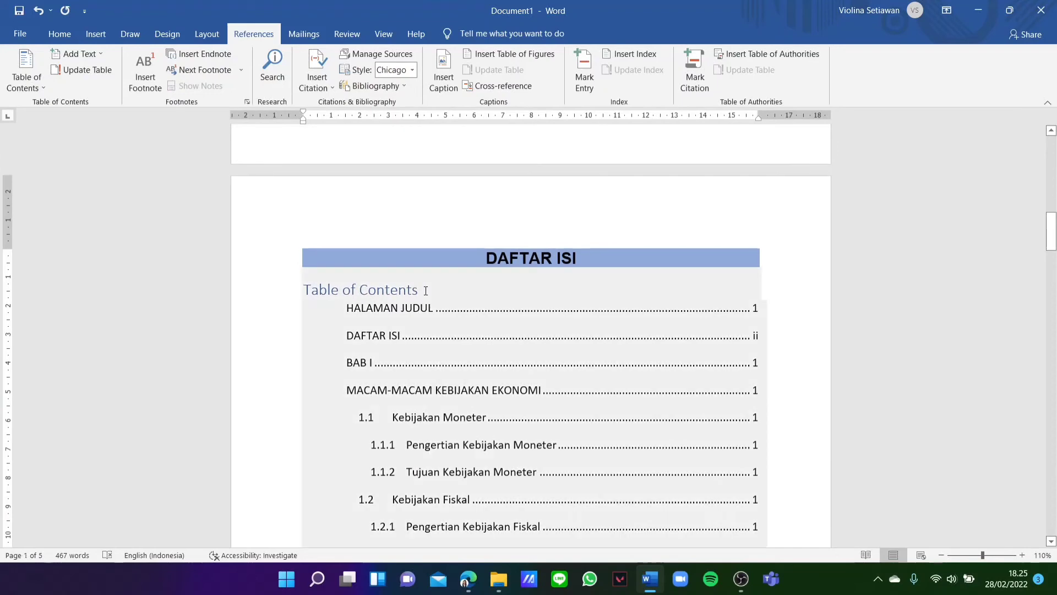
click(298, 296)
key(BackSpace)
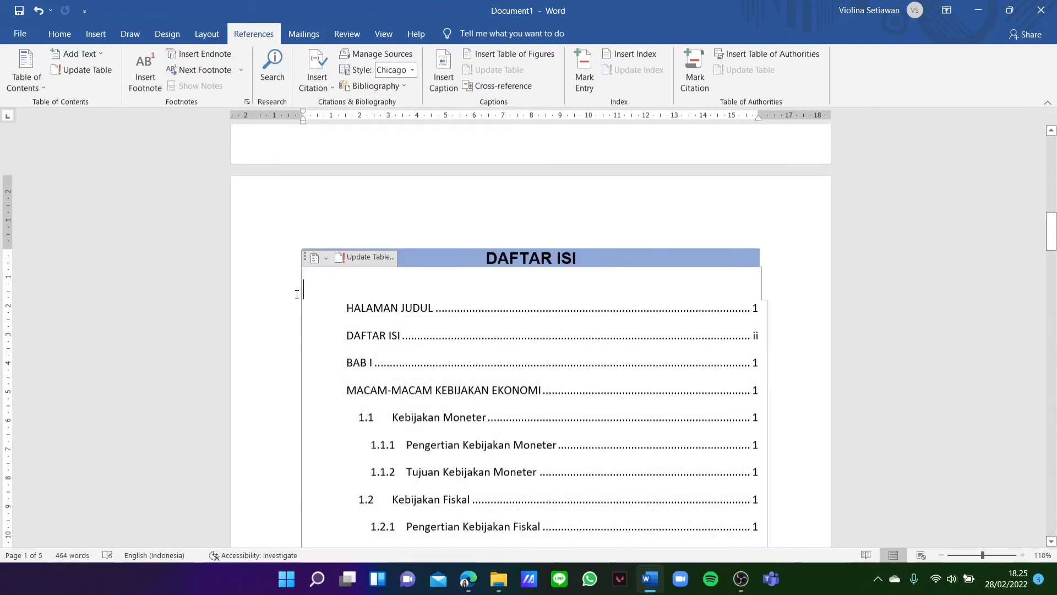
Step: Shift the indents of the table of contents entries from HALAMAN JUDUL through 2.2.2 so the top-level entries start at the left margin
drag(709, 593, 713, 316)
scroll(876, 223, up, 7)
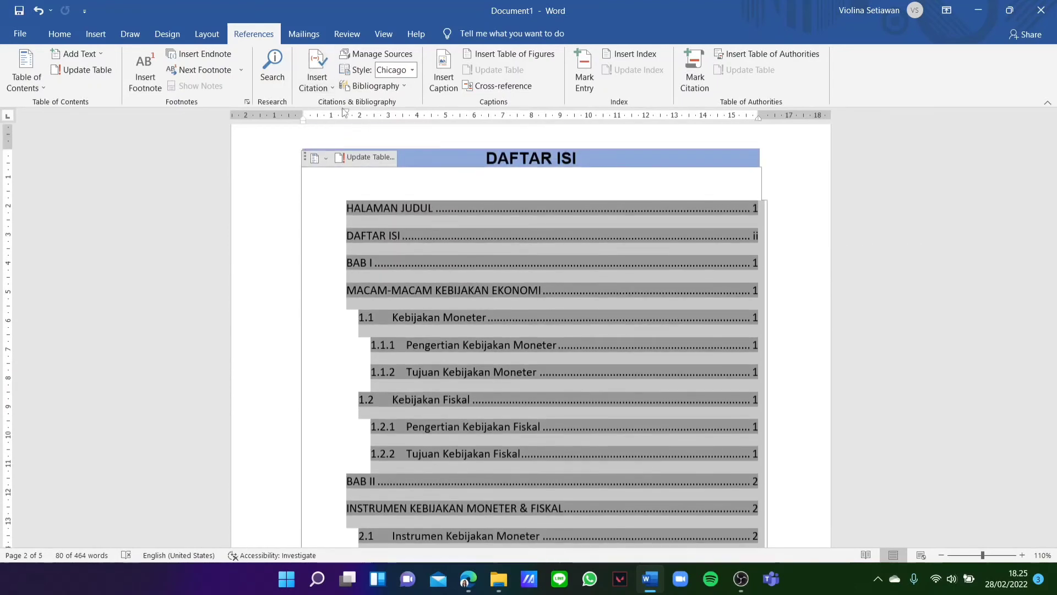
drag(347, 113, 304, 115)
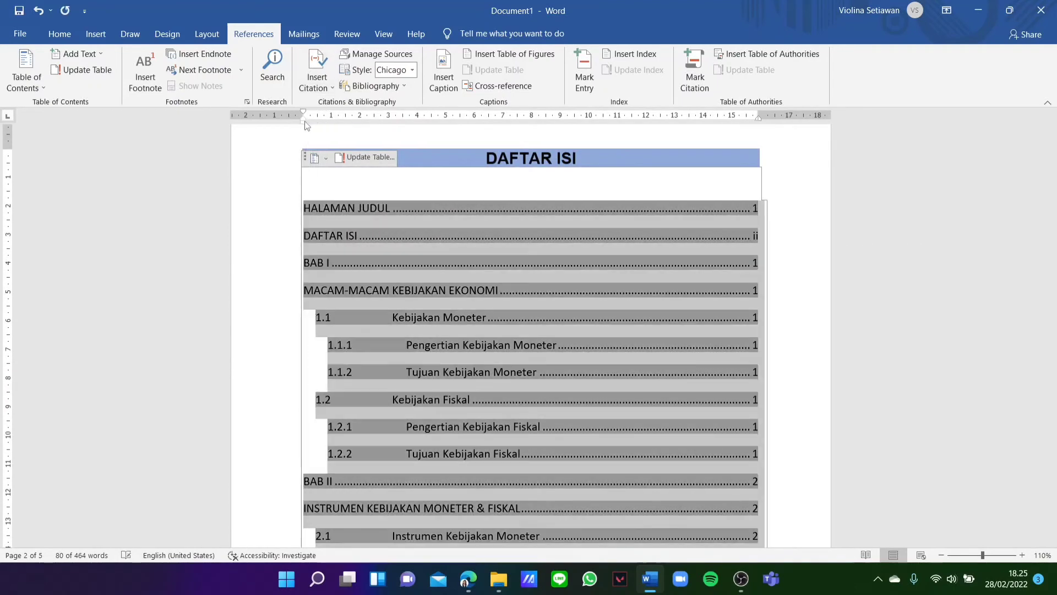
click(792, 237)
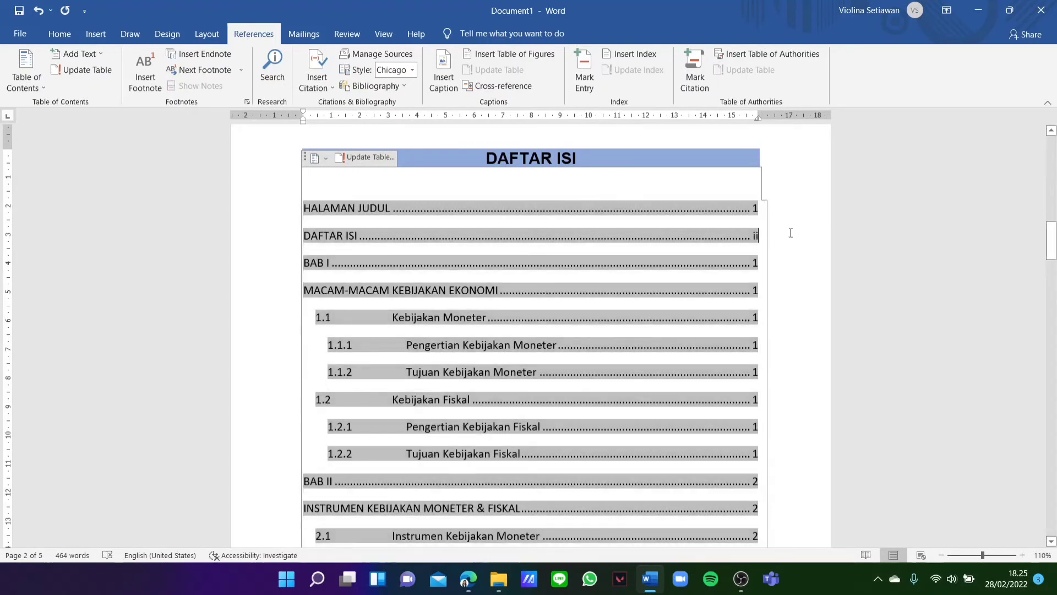
Step: Review the table of contents entries and page numbers, and look through the chapter pages that follow
scroll(893, 300, down, 10)
scroll(893, 300, up, 6)
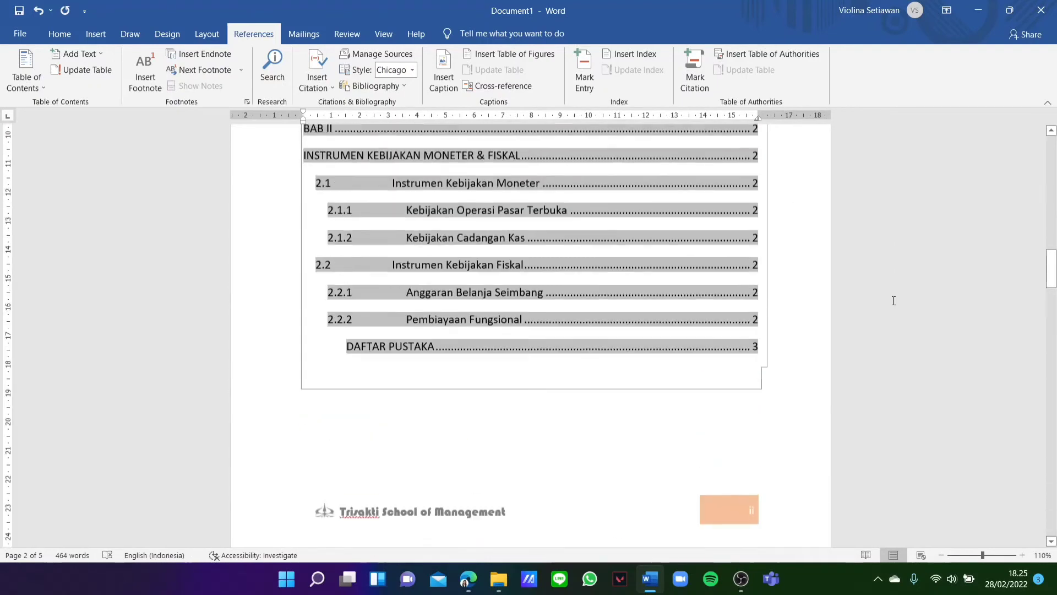
scroll(893, 300, up, 5)
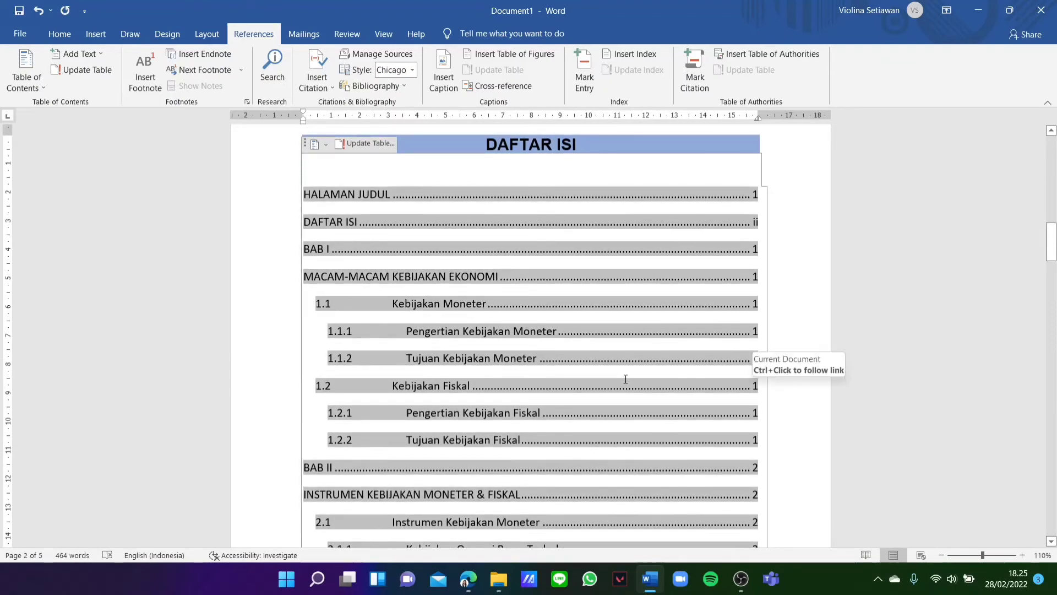
scroll(835, 427, down, 14)
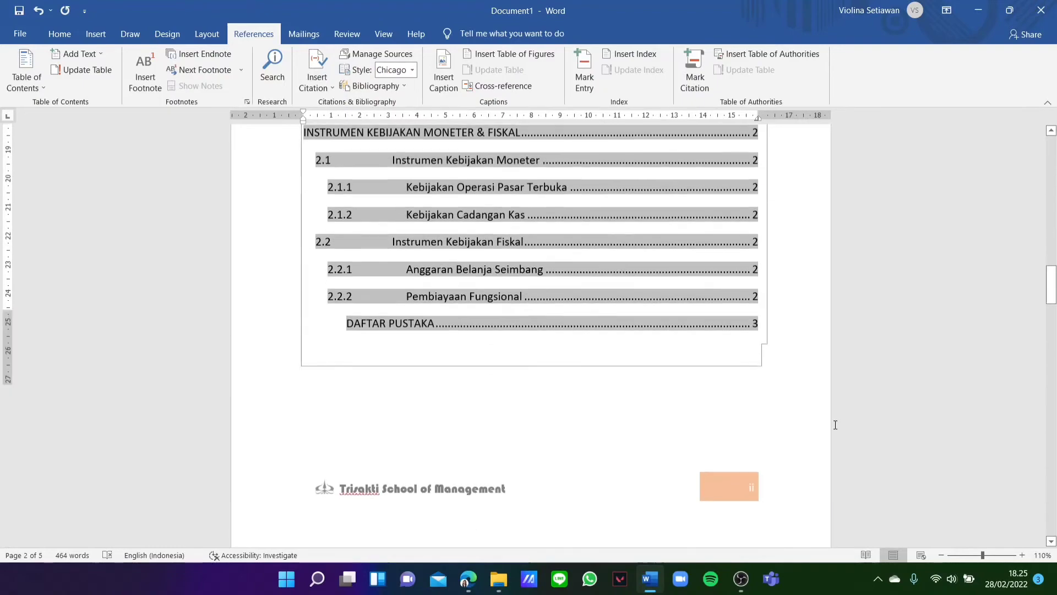
scroll(835, 425, down, 20)
scroll(835, 425, up, 20)
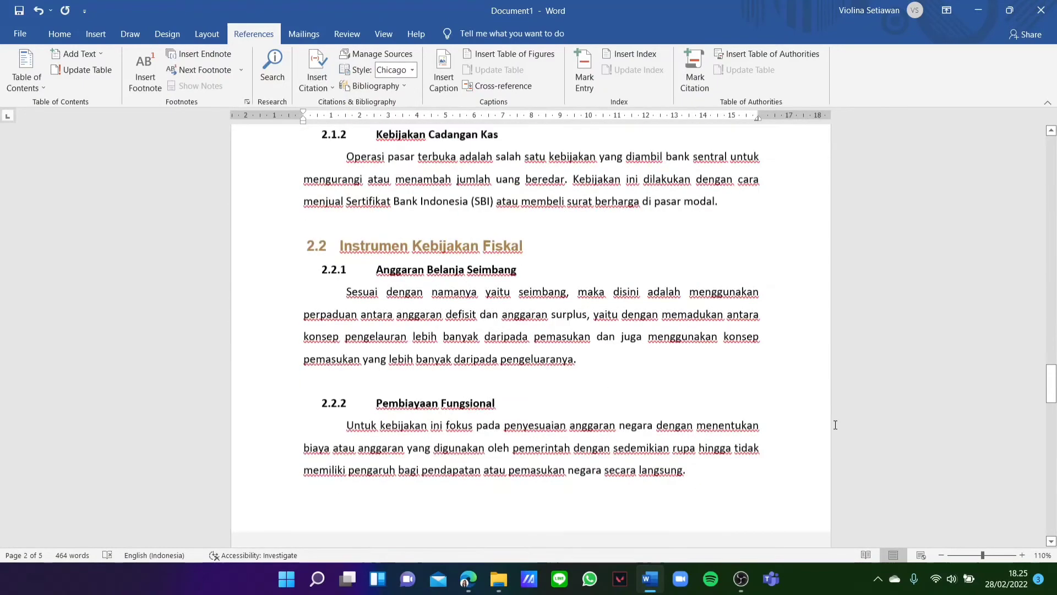
Step: Draw a rectangle of about 0.86 by 16.12 cm over the HALAMAN JUDUL heading on the title page
scroll(835, 425, up, 1)
click(577, 209)
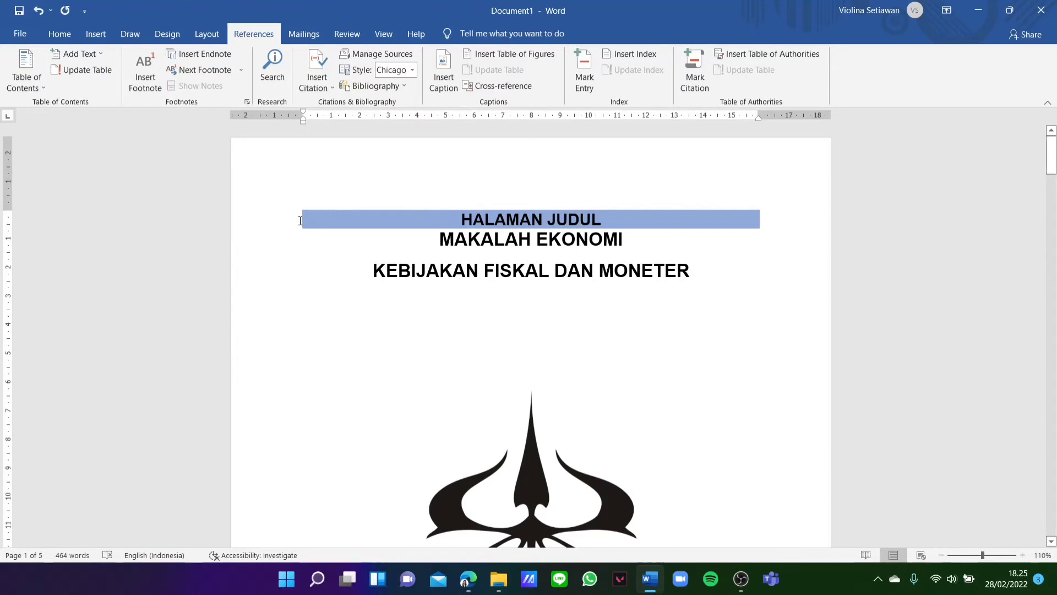
click(88, 38)
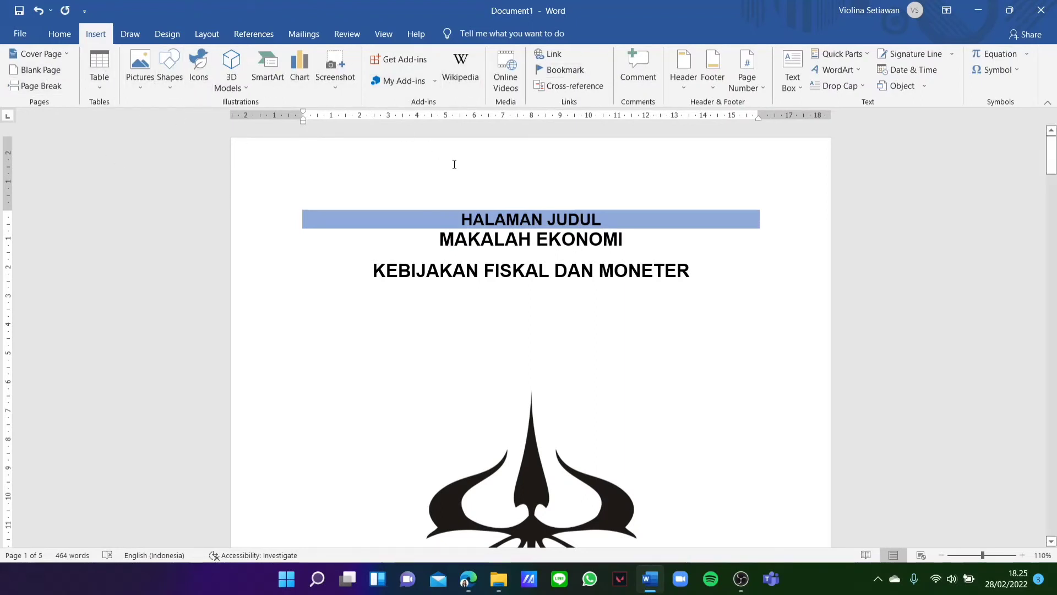
click(163, 81)
click(203, 117)
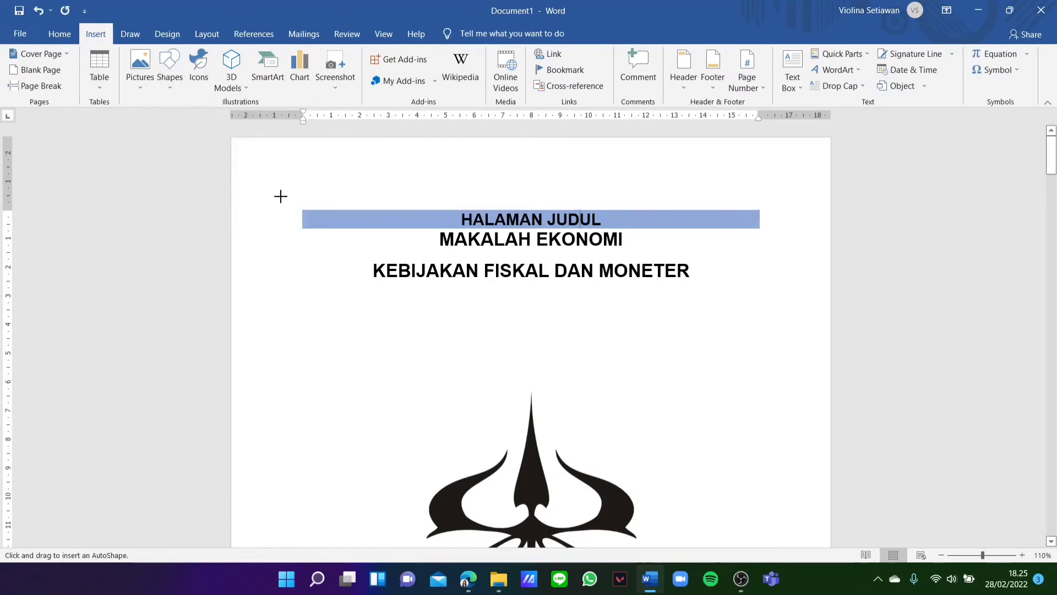
drag(299, 205, 762, 230)
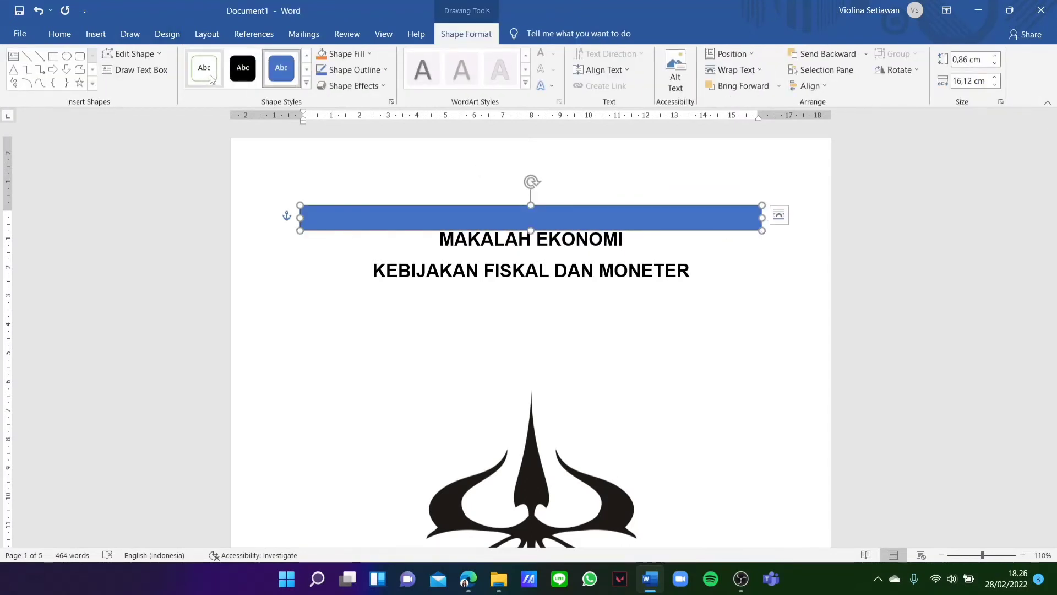
Step: Give the rectangle over the HALAMAN JUDUL heading a white fill and no outline
click(345, 53)
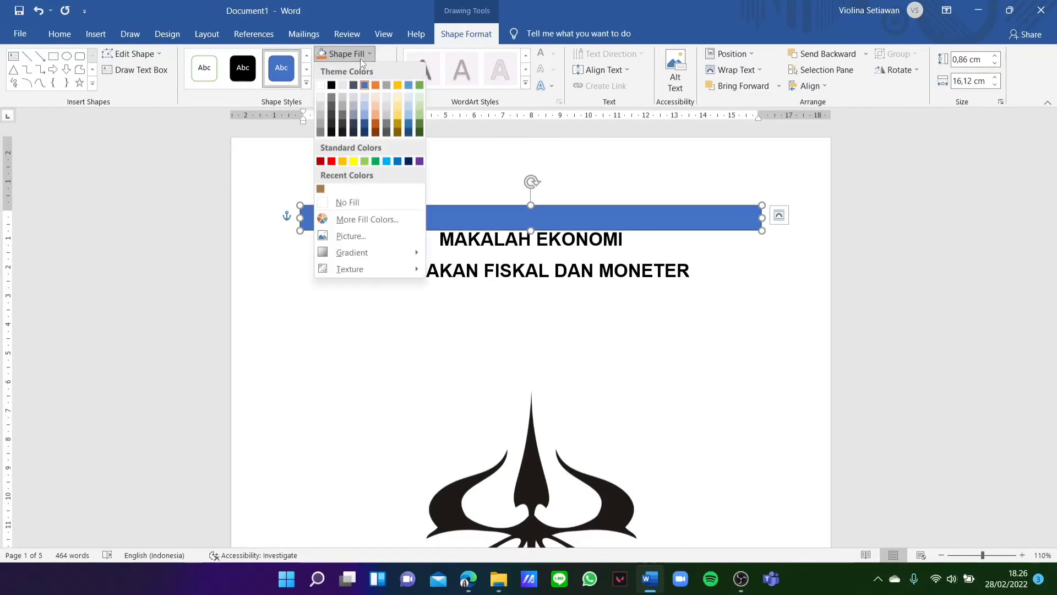
click(320, 85)
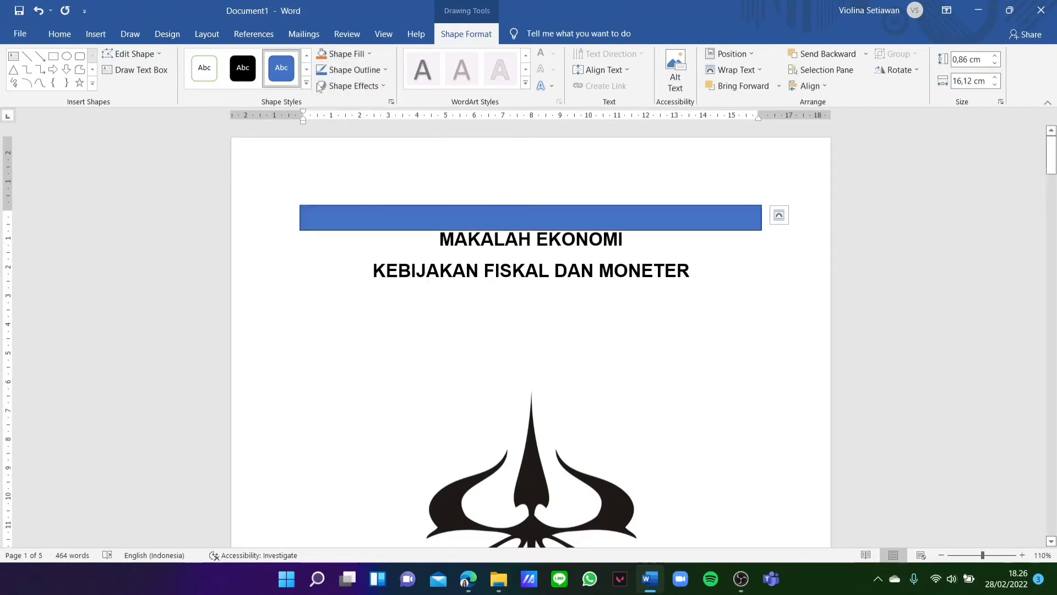
click(351, 70)
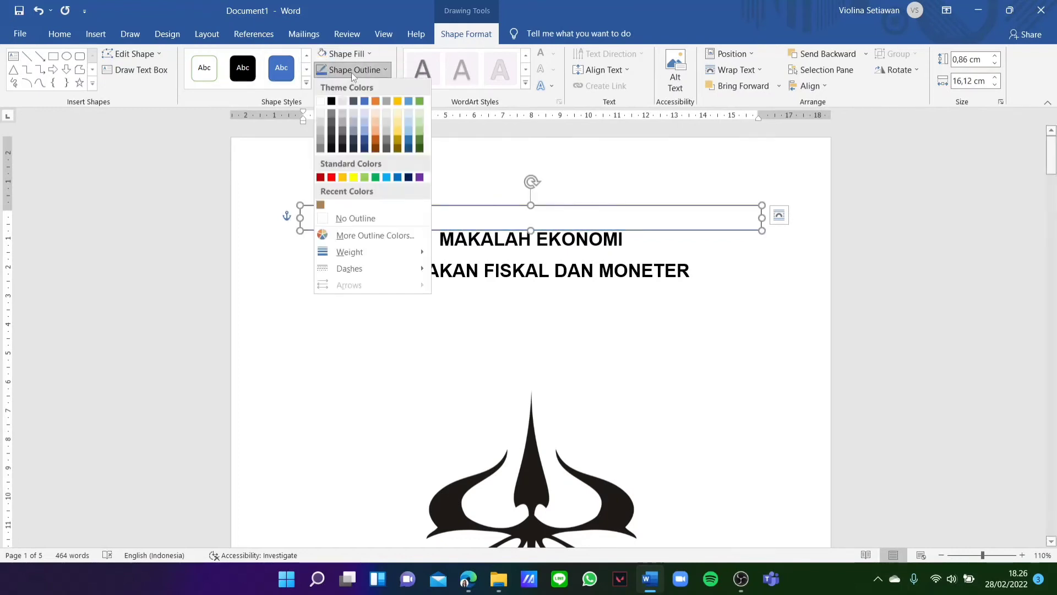
click(369, 217)
click(897, 325)
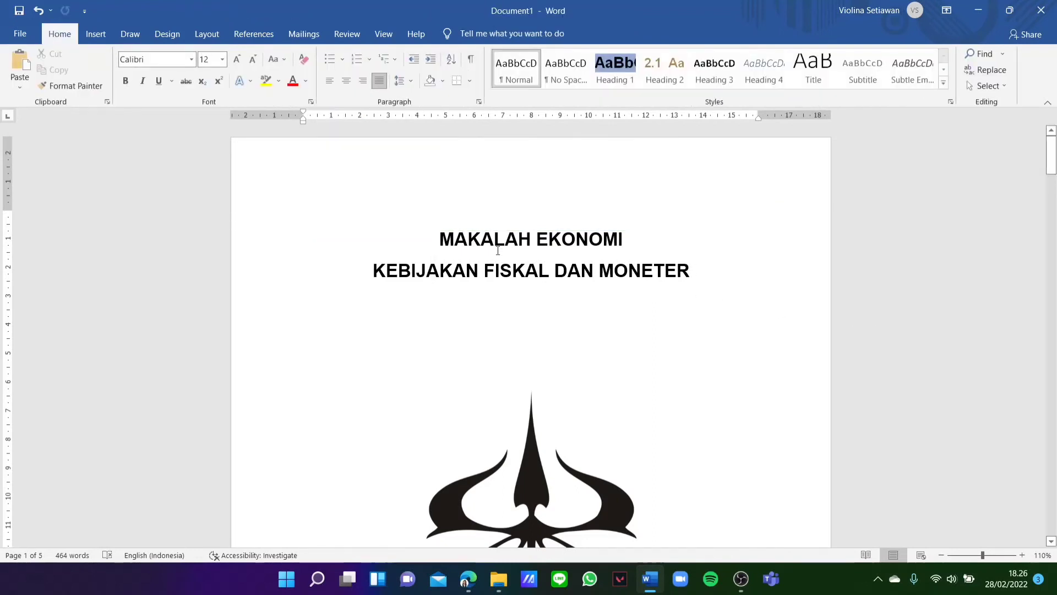
Step: Check the rectangle covering the title page heading and look through the finished document
click(515, 219)
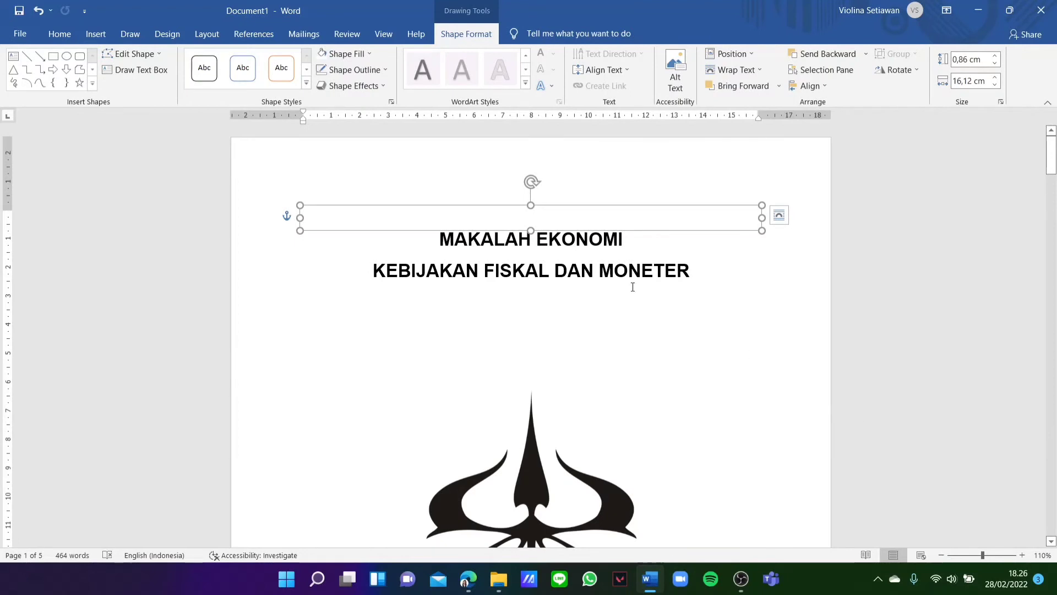
click(826, 226)
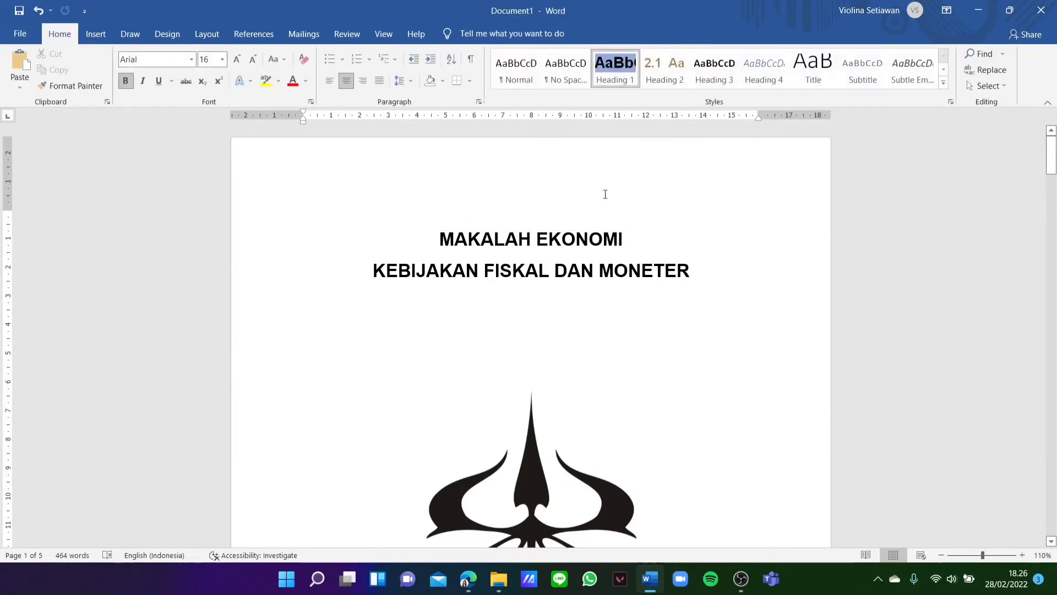
scroll(662, 318, down, 15)
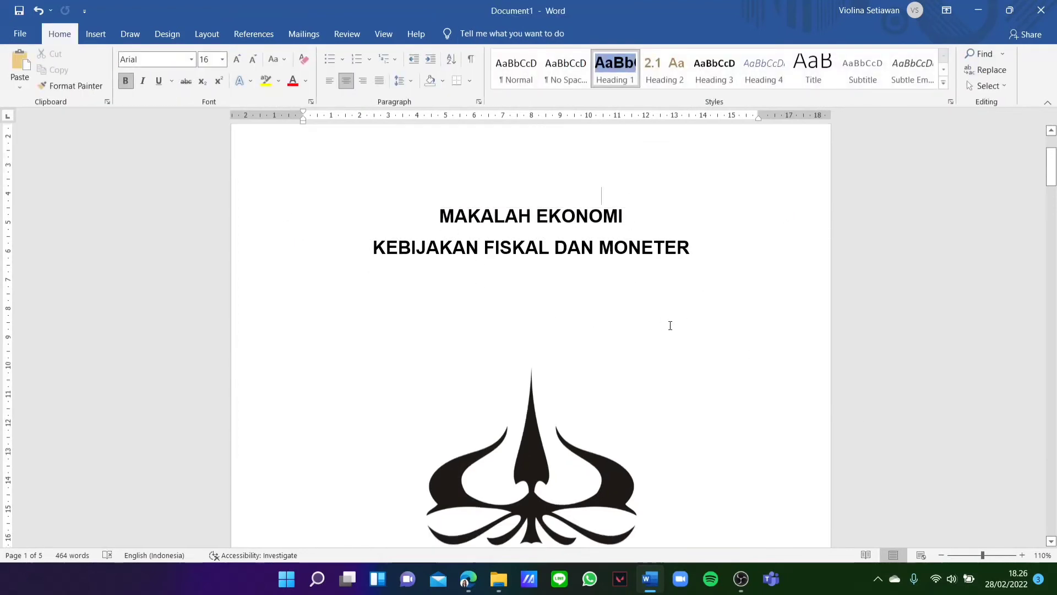
scroll(670, 325, down, 20)
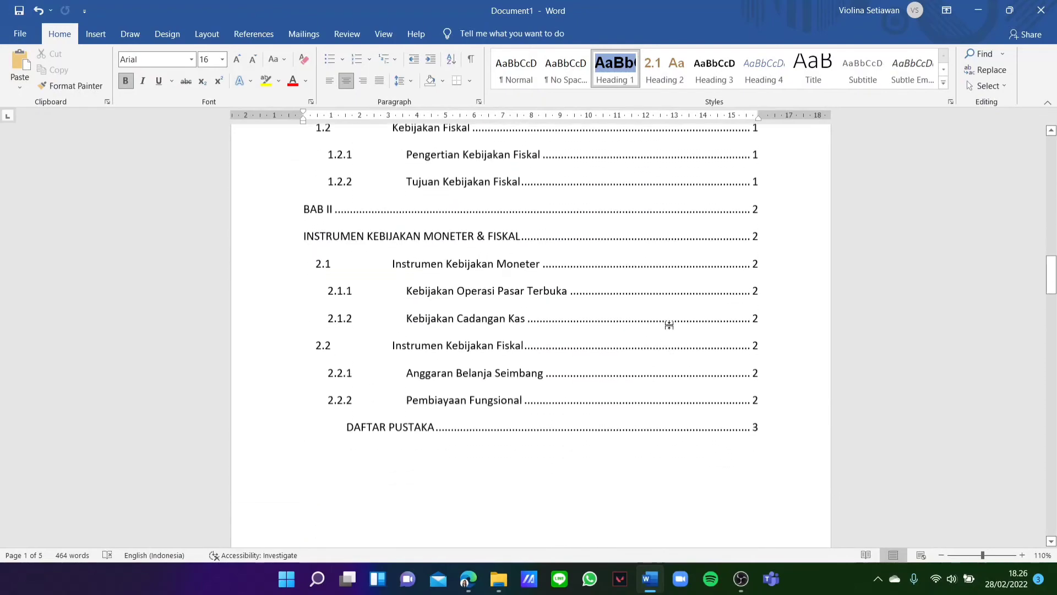
scroll(670, 326, down, 20)
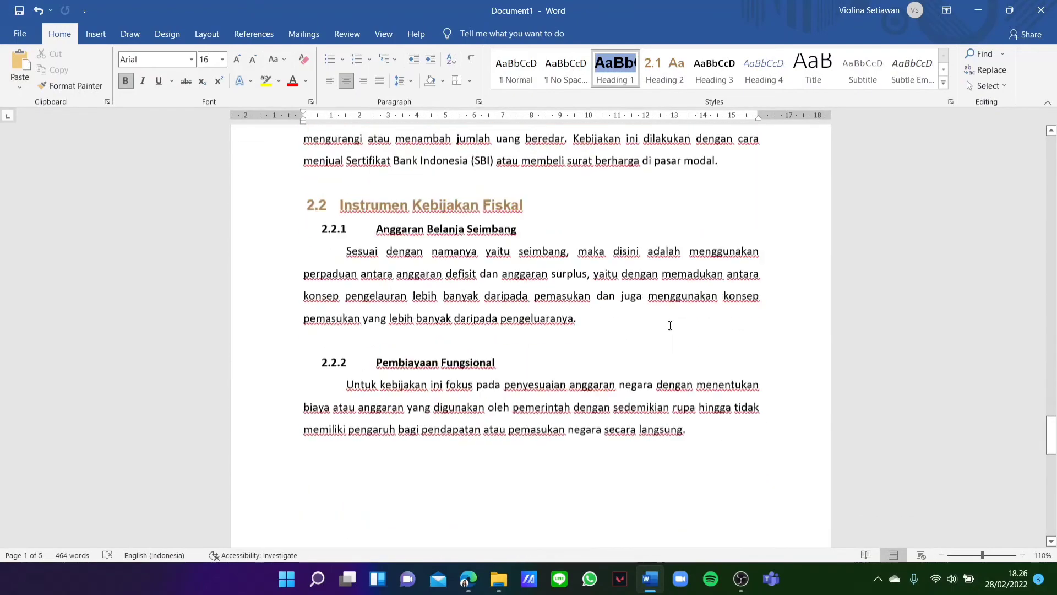
Step: Start a new Book citation source below the DAFTAR PUSTAKA heading and enter the authors' names
scroll(670, 325, up, 10)
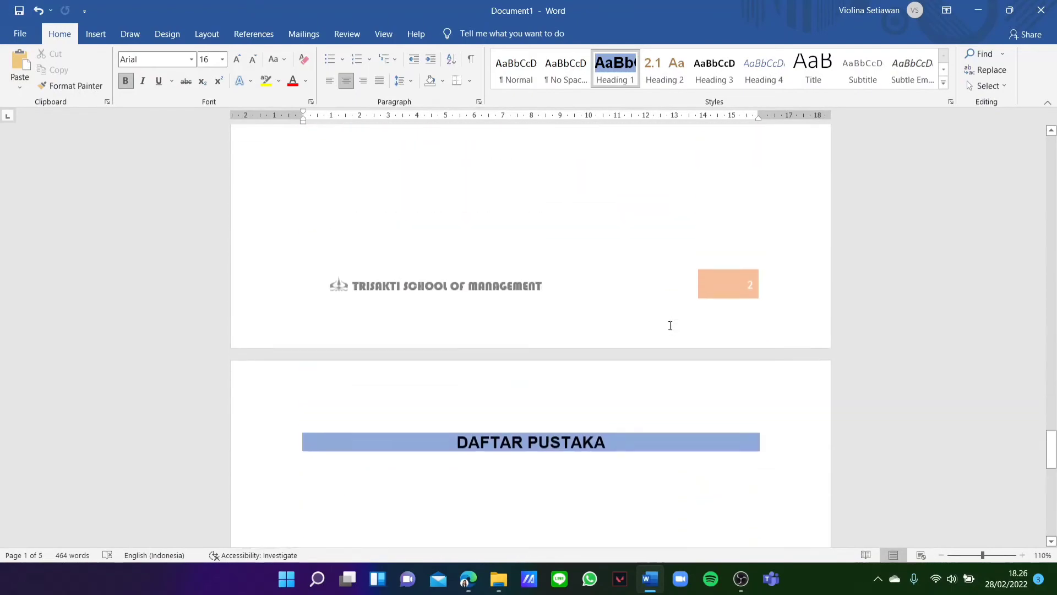
scroll(670, 325, down, 5)
scroll(670, 325, down, 4)
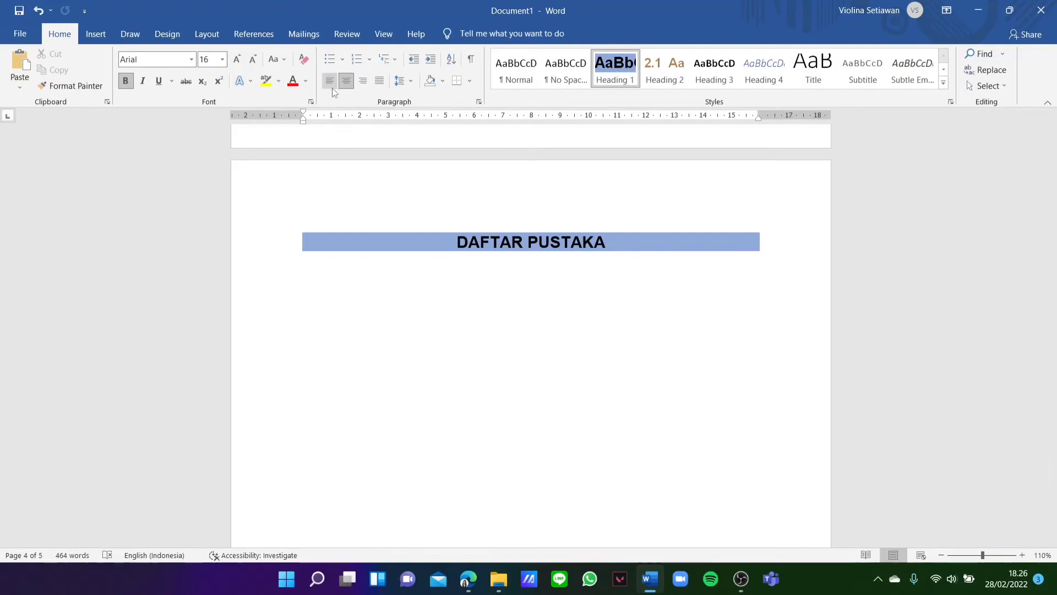
click(377, 330)
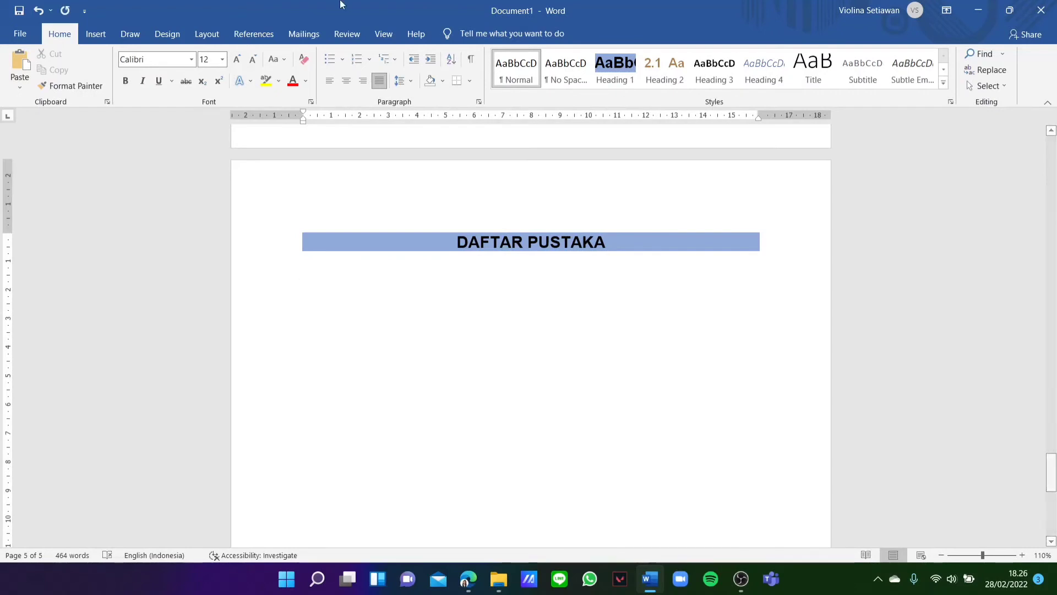
click(274, 37)
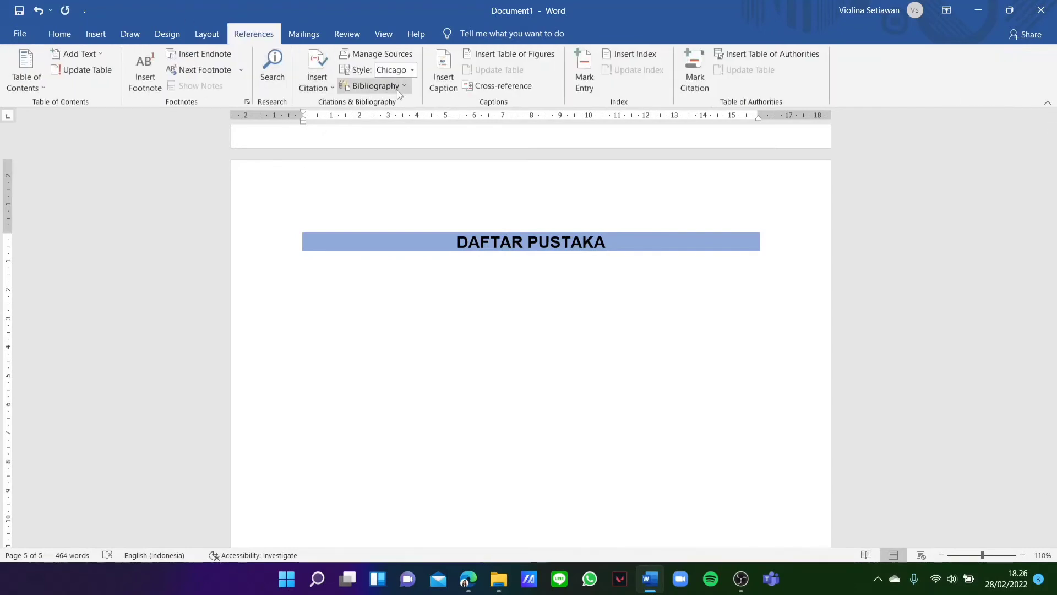
click(319, 80)
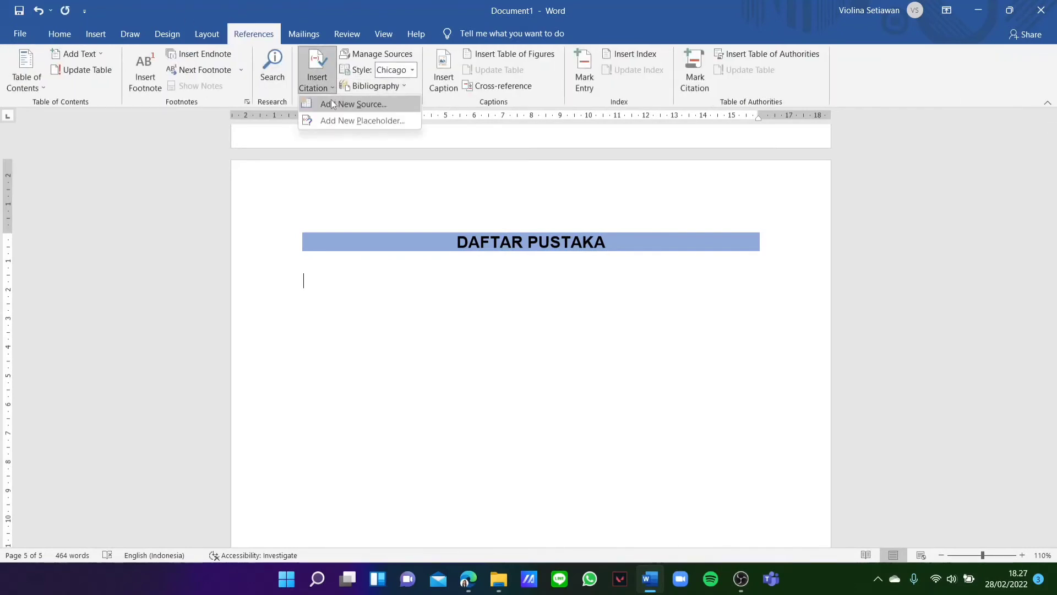
click(352, 104)
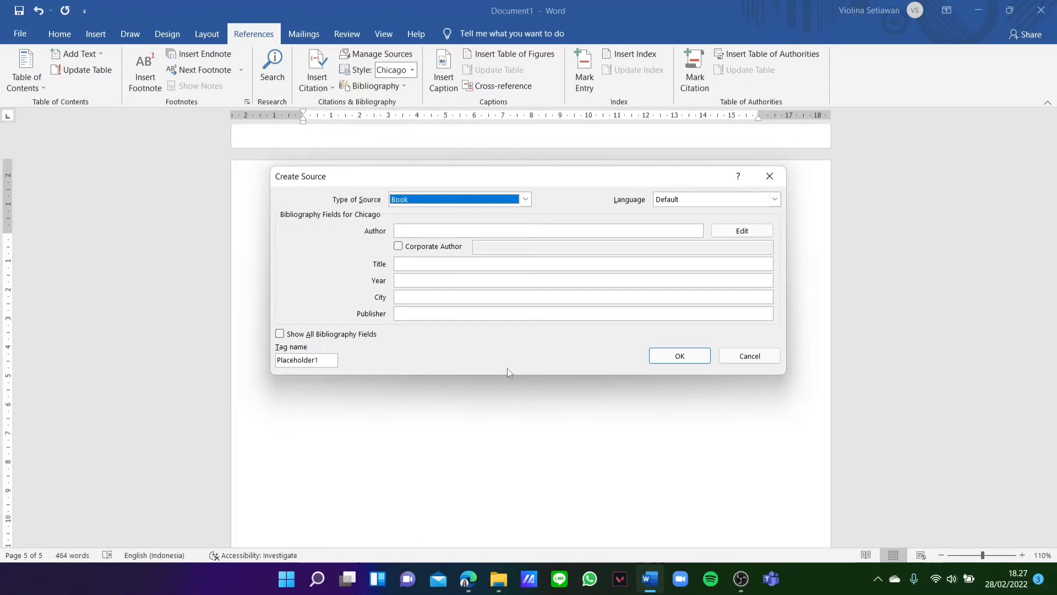
click(436, 233)
click(485, 228)
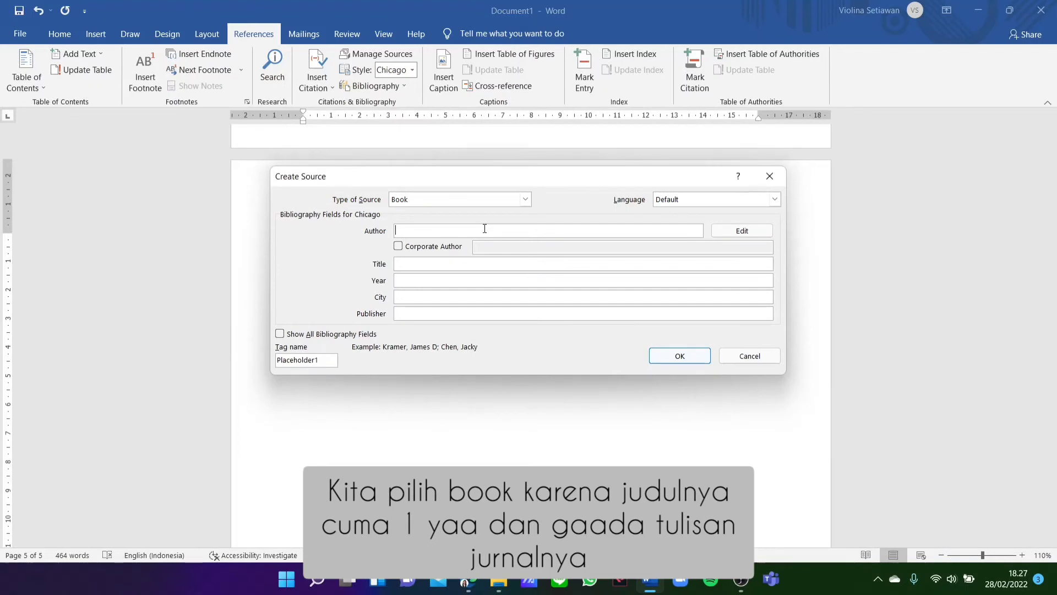
text(Fithra)
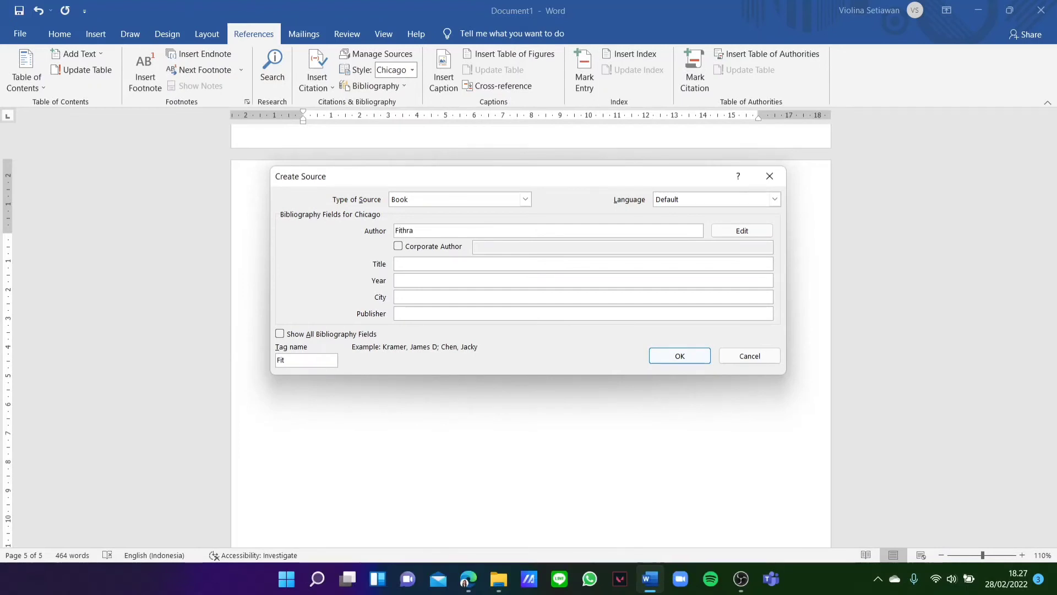
text(, Faisal H., and Amir Hidayat)
Step: Insert the book source with title Dinamika Kebijakan Fiskal Merespons Ketidakpastian Global, year 2016, city Jakarta and publisher Gramedia Pustaka Utama
click(489, 268)
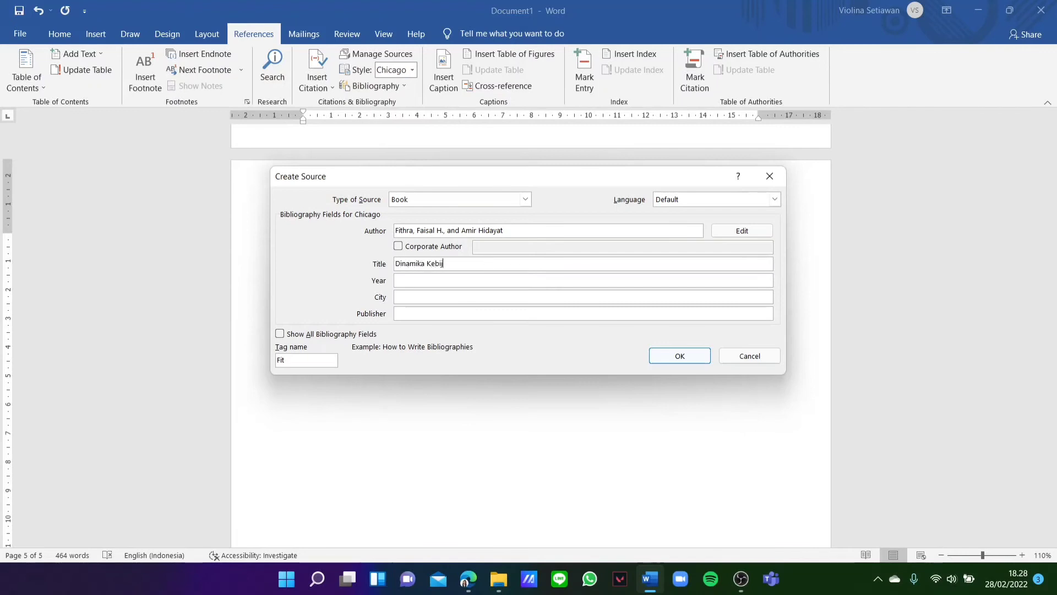
text(Fiskal Merespons Ketidakpastian Global)
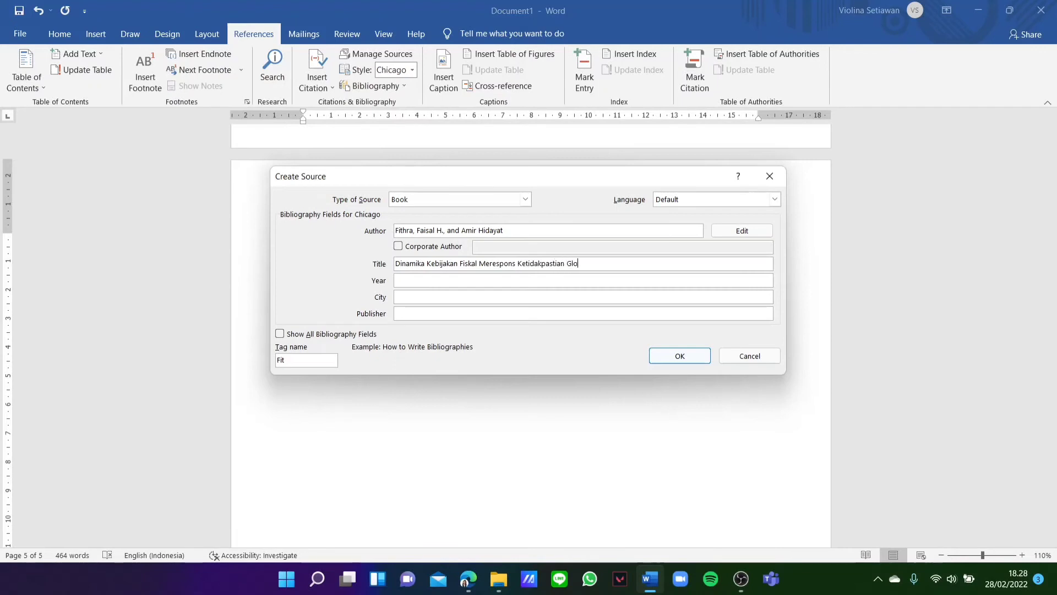
click(442, 278)
text(2016)
click(442, 296)
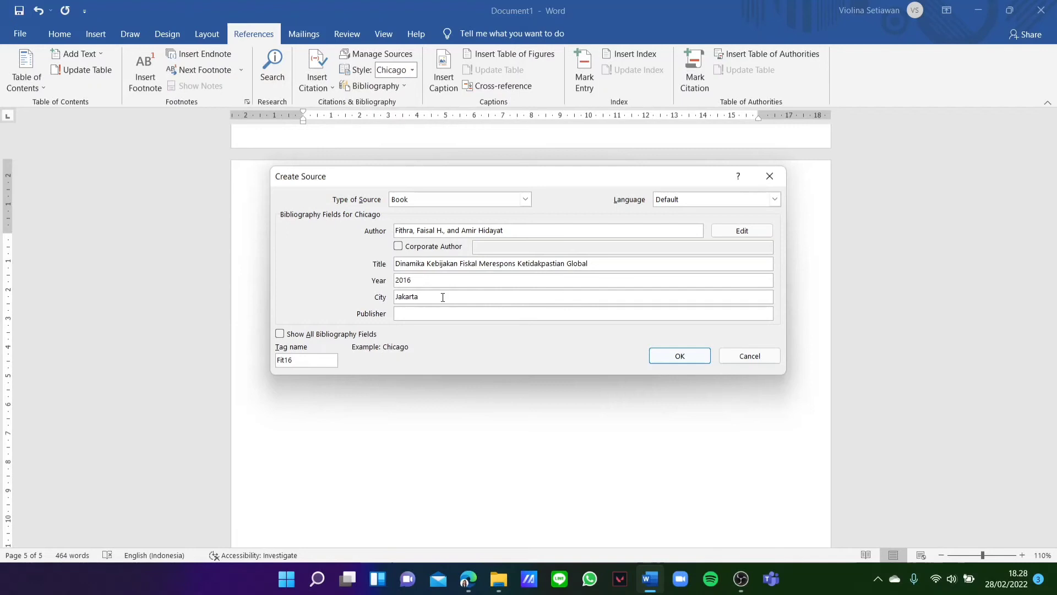
click(438, 314)
text(Gramedia Pustaka Utama)
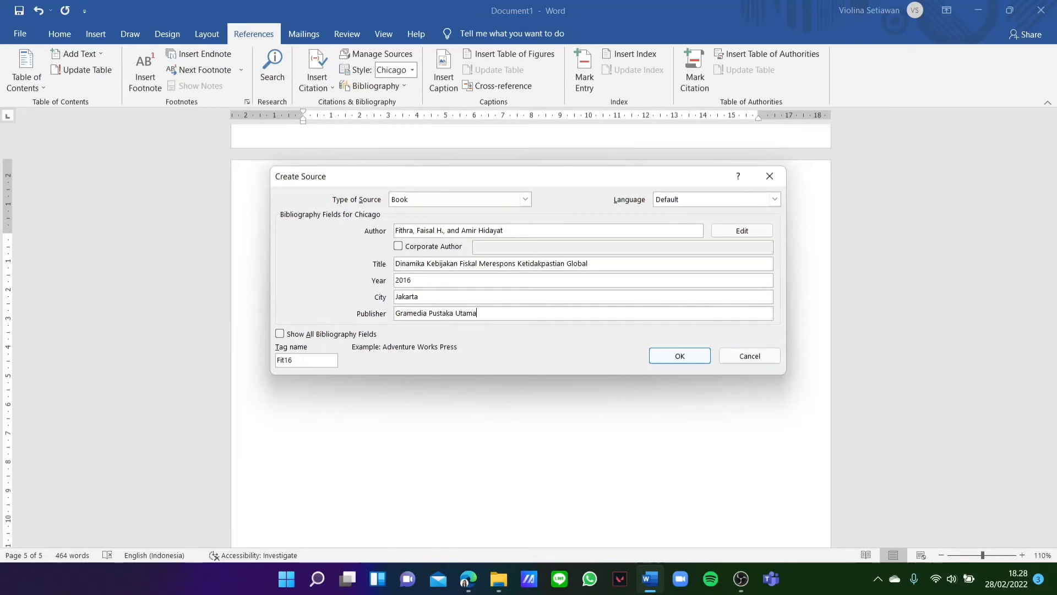
click(673, 359)
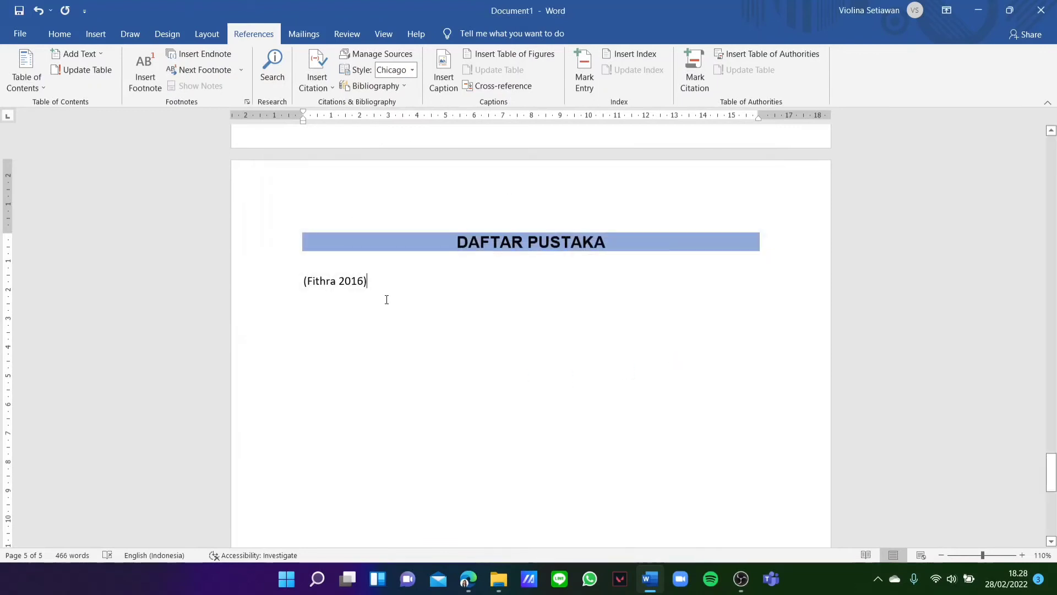
Step: Start a second citation source of type Journal Article and enter the author's name
click(316, 71)
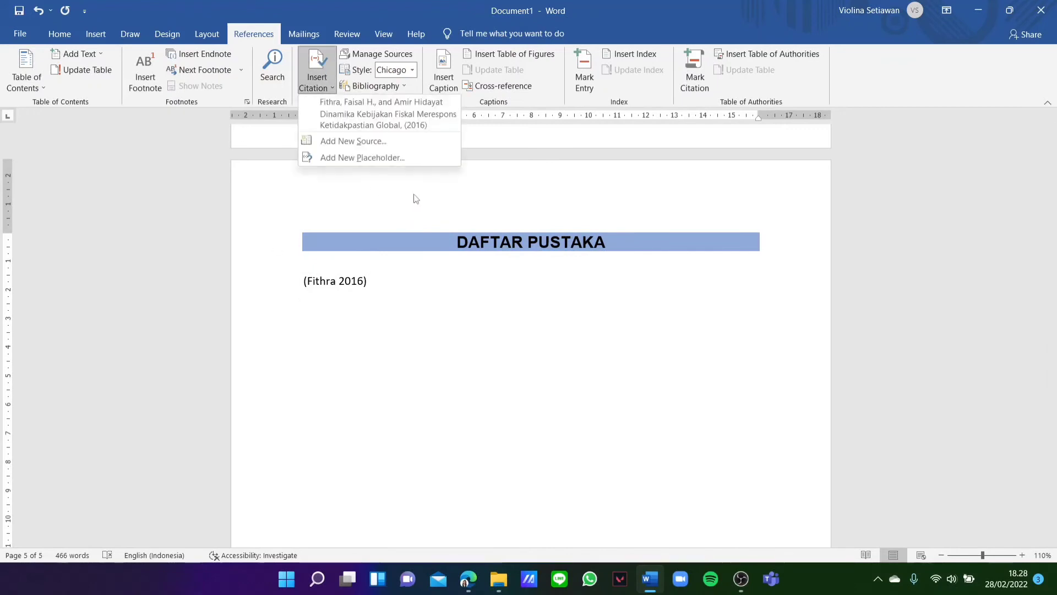
click(384, 140)
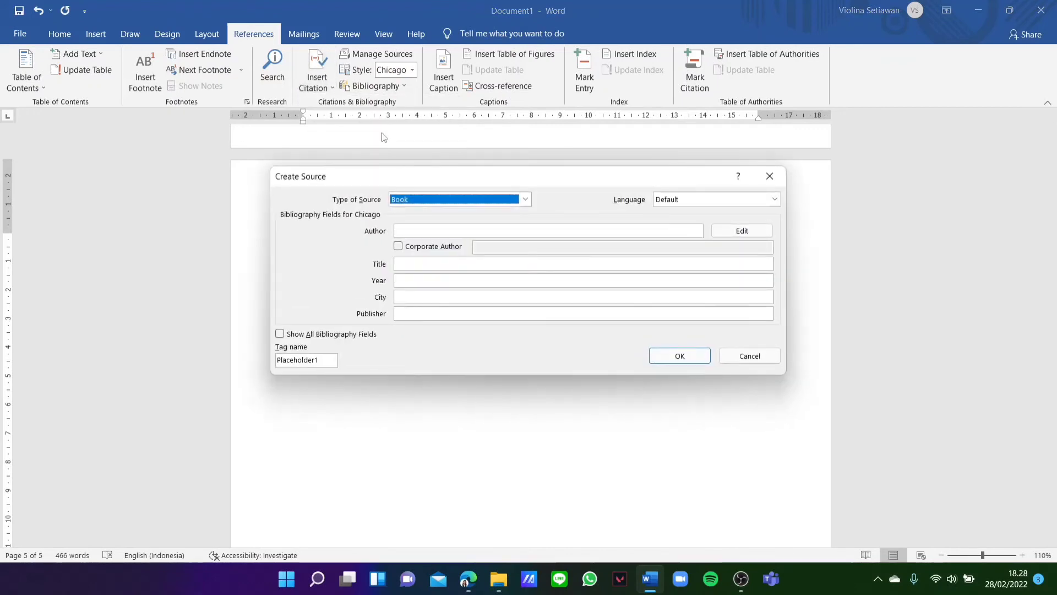
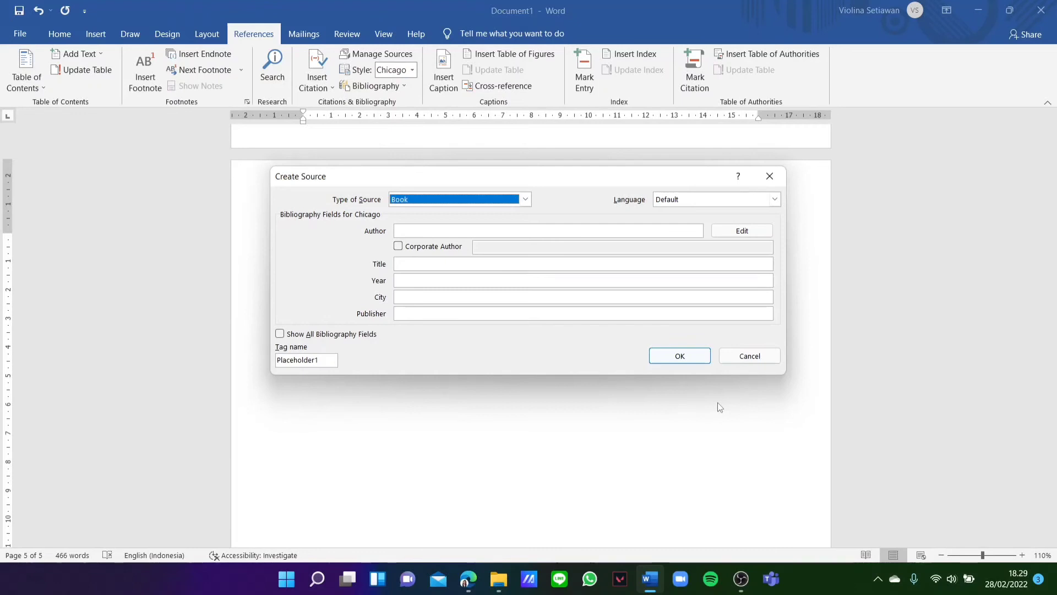
click(526, 199)
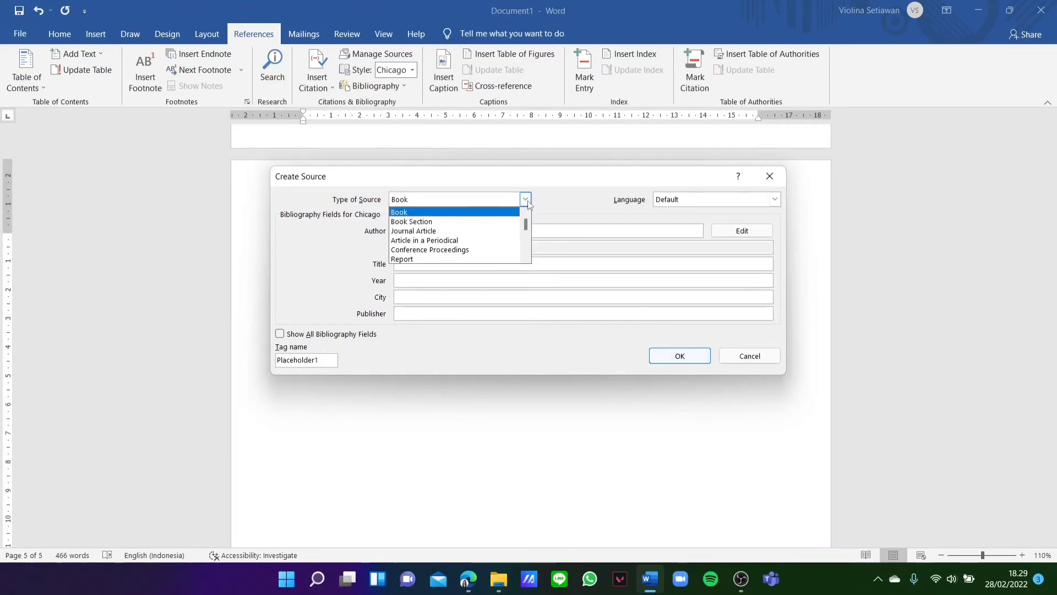
click(479, 231)
click(454, 231)
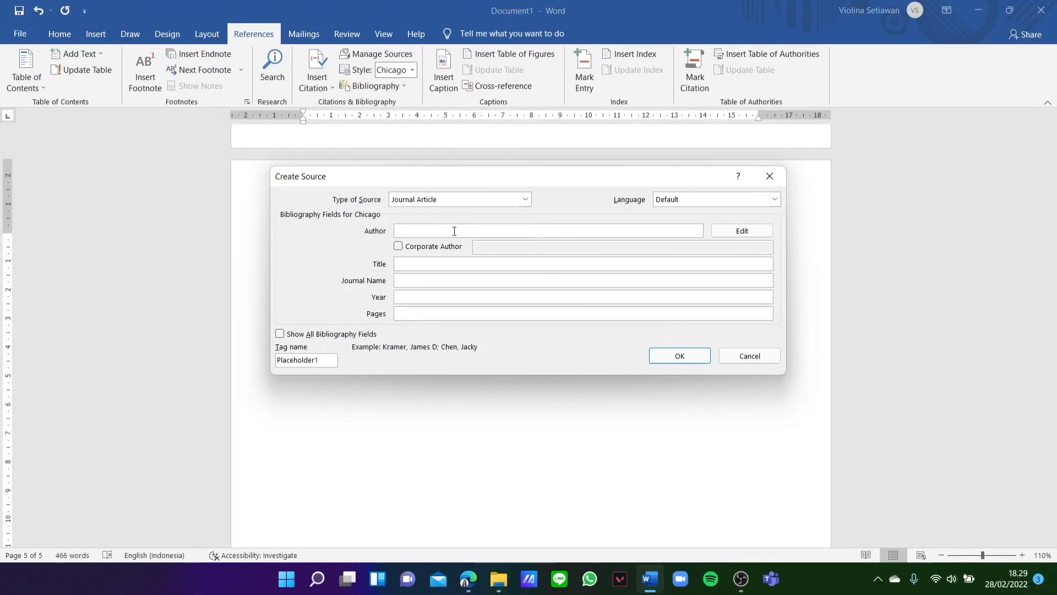
text(N)
key(BackSpace)
key(BackSpace)
text(Nangarumba)
text(a)
Step: Title the journal article Analisis Pengaruh Kebijakan Moneter dan Kebijakan Fiskal terhadap Pertumbuhan Ekonomi
click(470, 260)
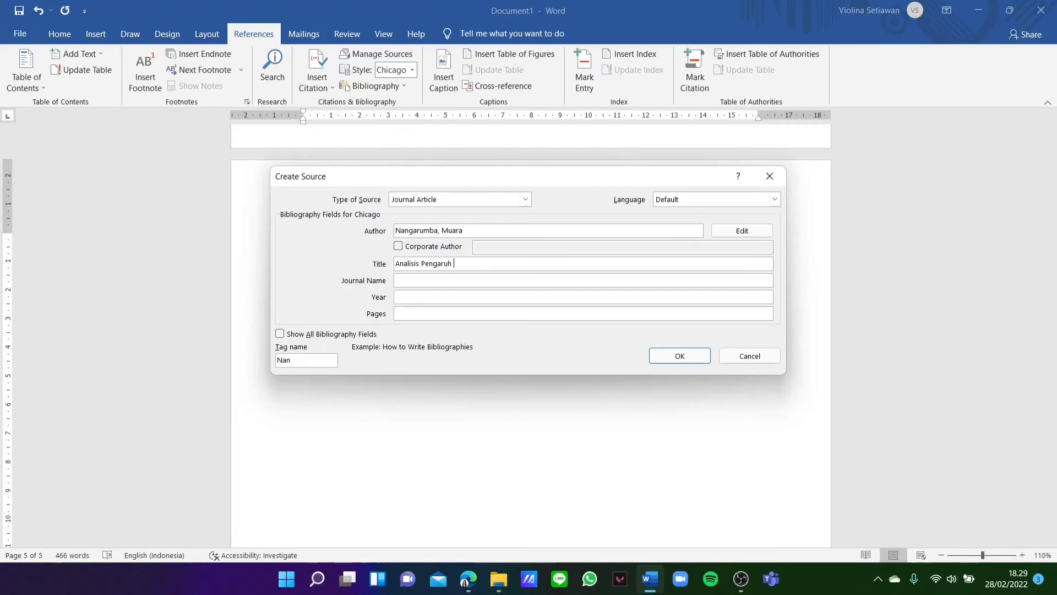
text(ebijakan Moneter)
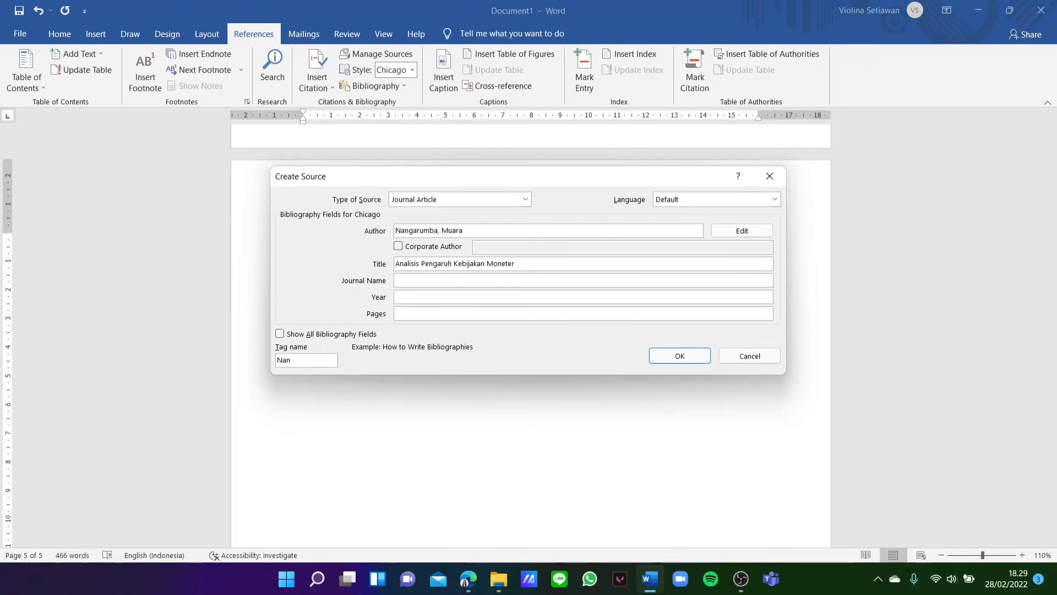
text( dan Kebijakan)
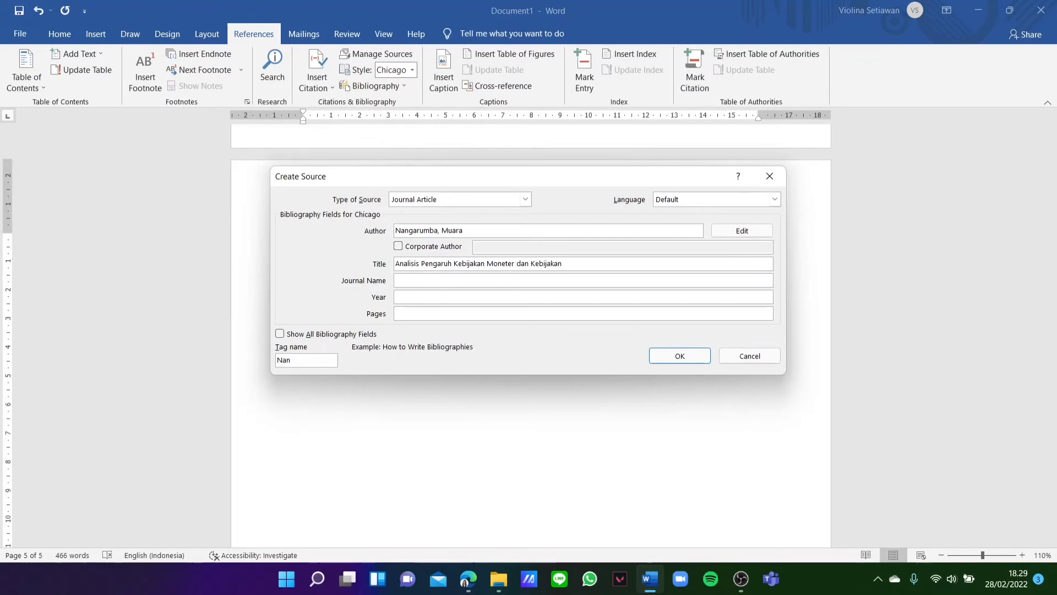
text( Fiskal terhadap Pertumbnu)
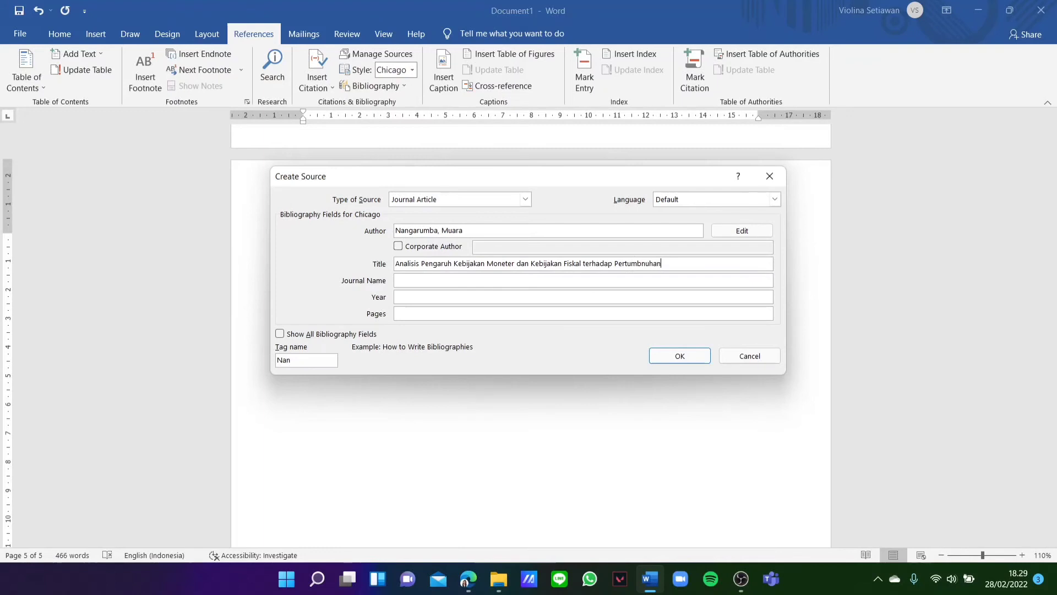
text(han)
key(BackSpace)
key(BackSpace)
key(BackSpace)
key(BackSpace)
key(BackSpace)
key(BackSpace)
text(uhan E)
Step: Enter Jurnal Ekonomi dan Studi Pembangunan 8 (2): 114-130 as the article's journal name
click(540, 281)
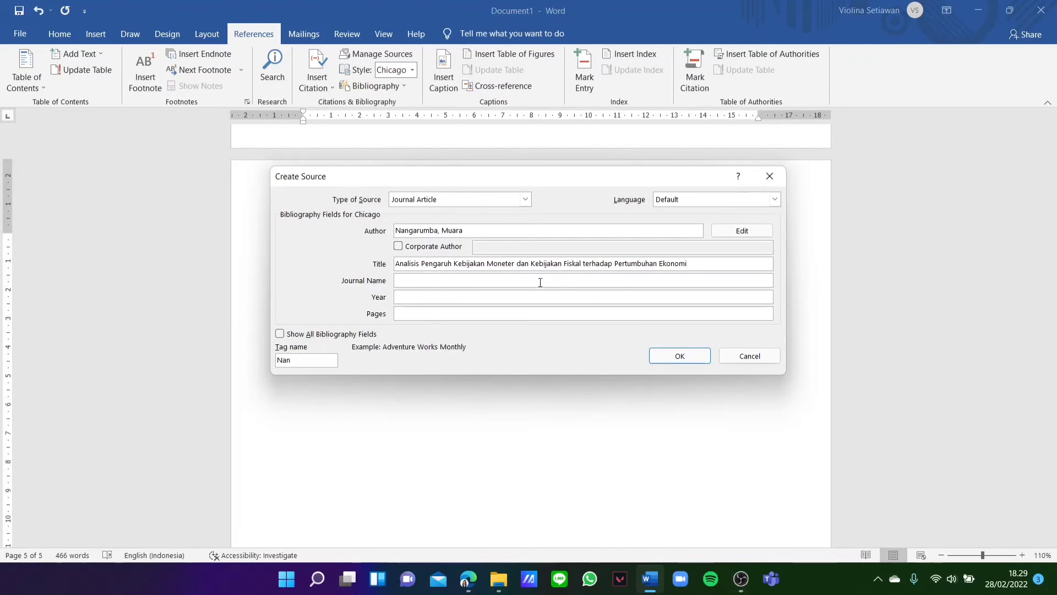
text(Jurnal Ekonom)
key(BackSpace)
key(BackSpace)
key(BackSpace)
key(BackSpace)
text(onomi dan Studi Pembangunan )
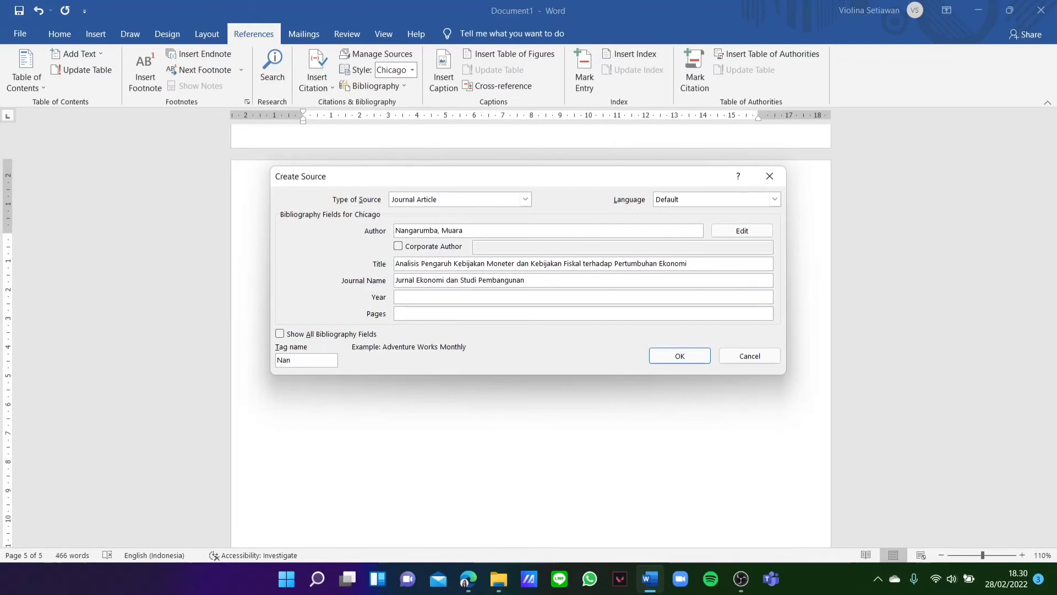
text(8 (2))
key(BackSpace)
text(: 114-130)
Step: Set the article's year to 2016, move the page range 114-130 from the journal name to the pages, and insert the citation
click(536, 302)
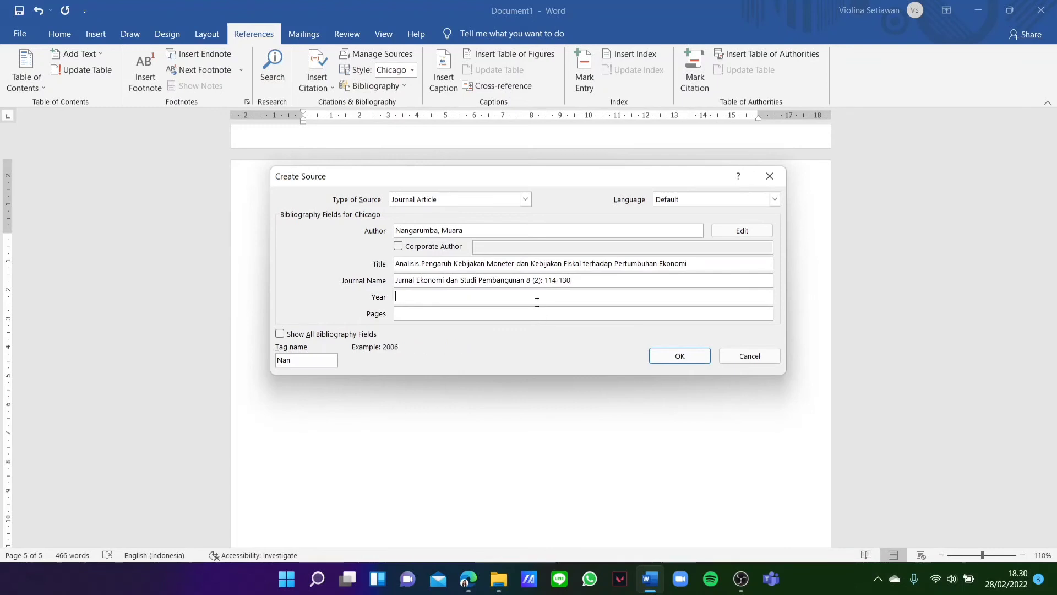
text(2016)
click(462, 314)
drag(585, 280, 541, 280)
key(ctrl+x)
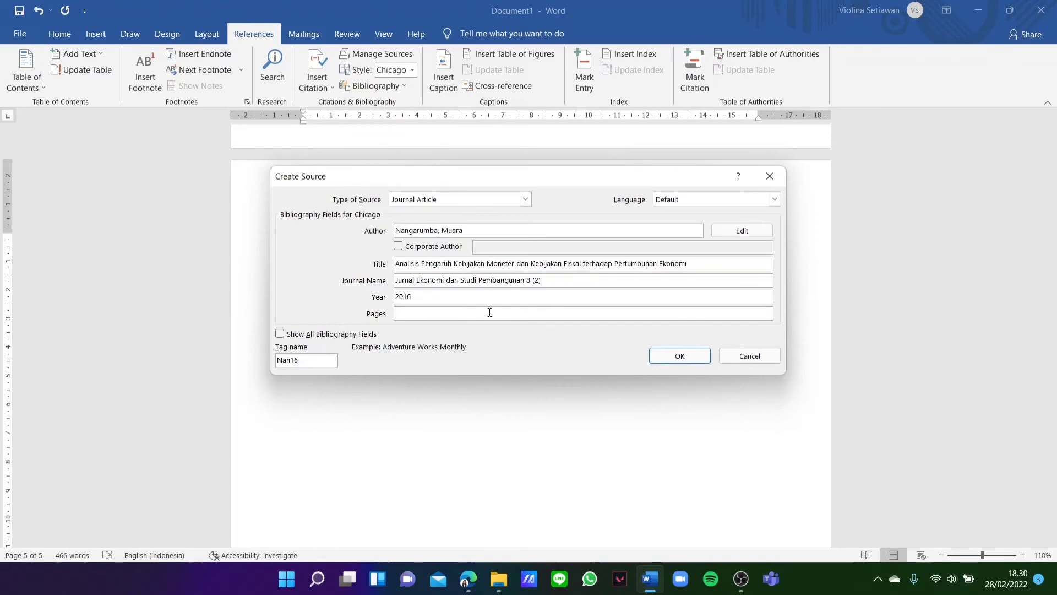
click(479, 313)
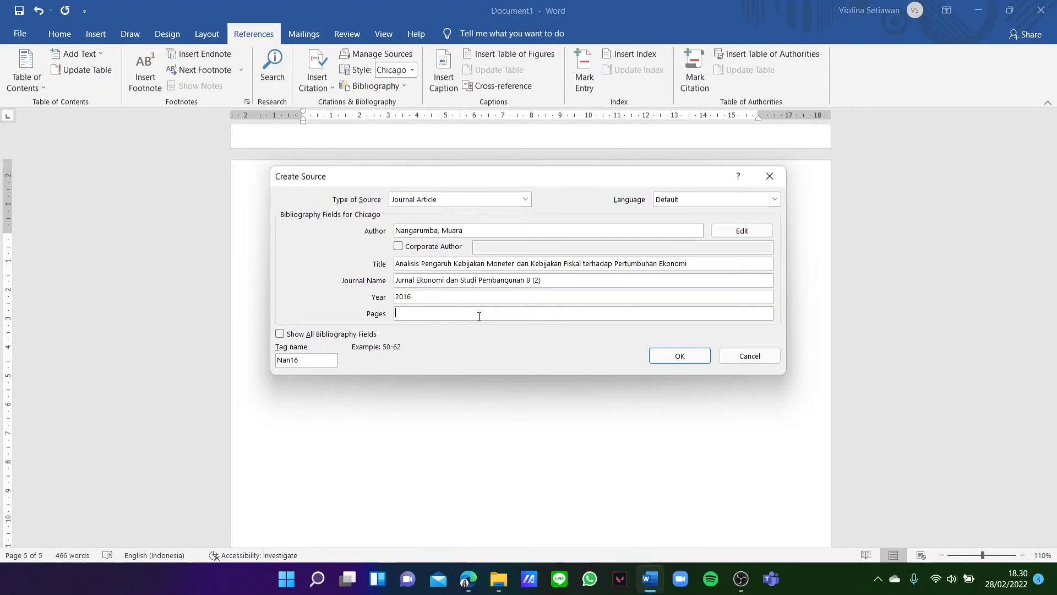
text(114-130)
click(701, 365)
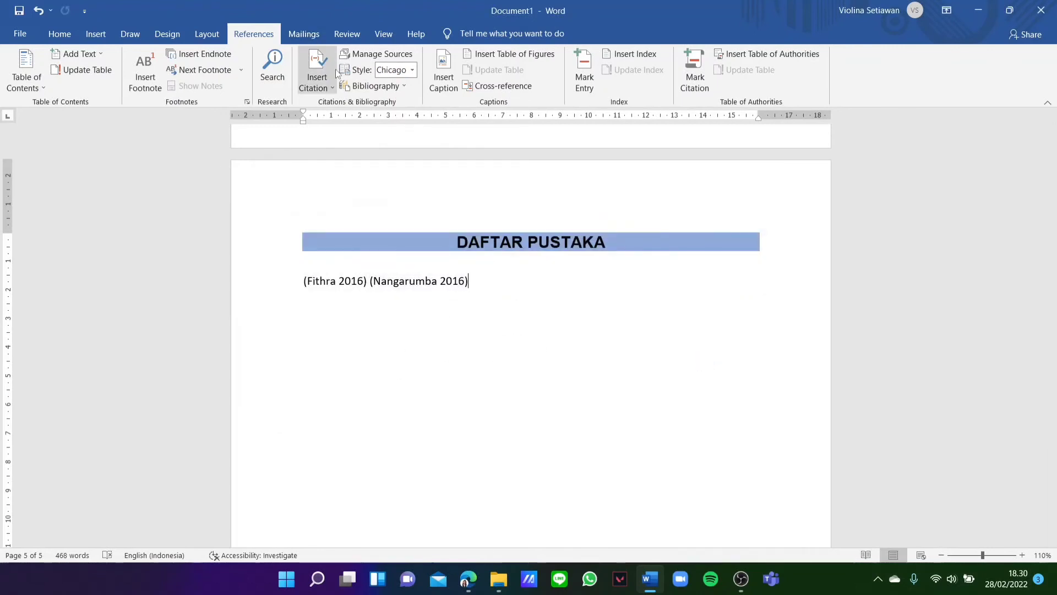
Step: Start a third citation source of type Book and enter the author's name
click(335, 74)
click(361, 180)
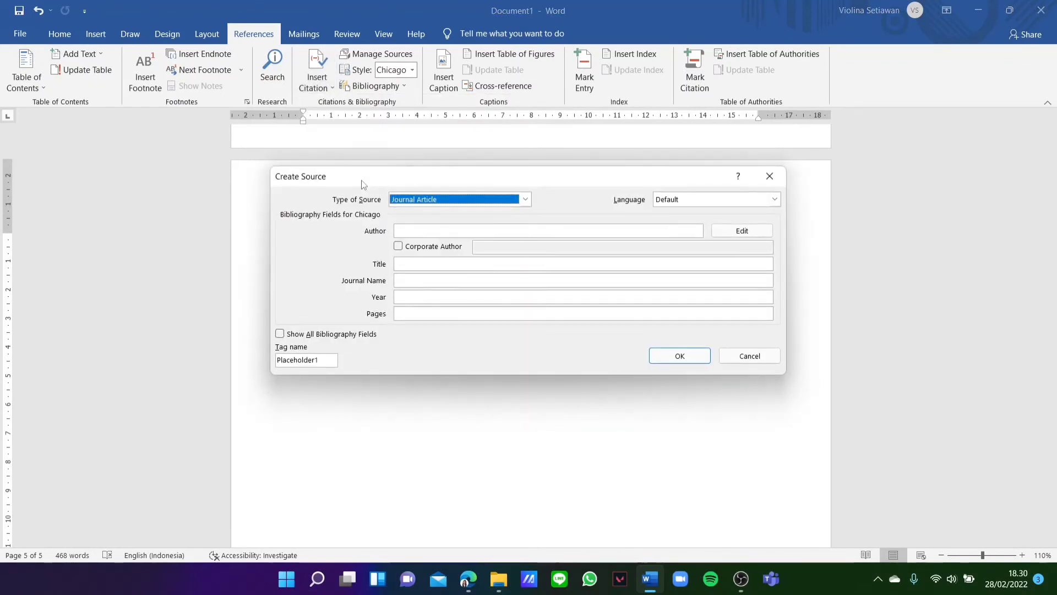
click(525, 200)
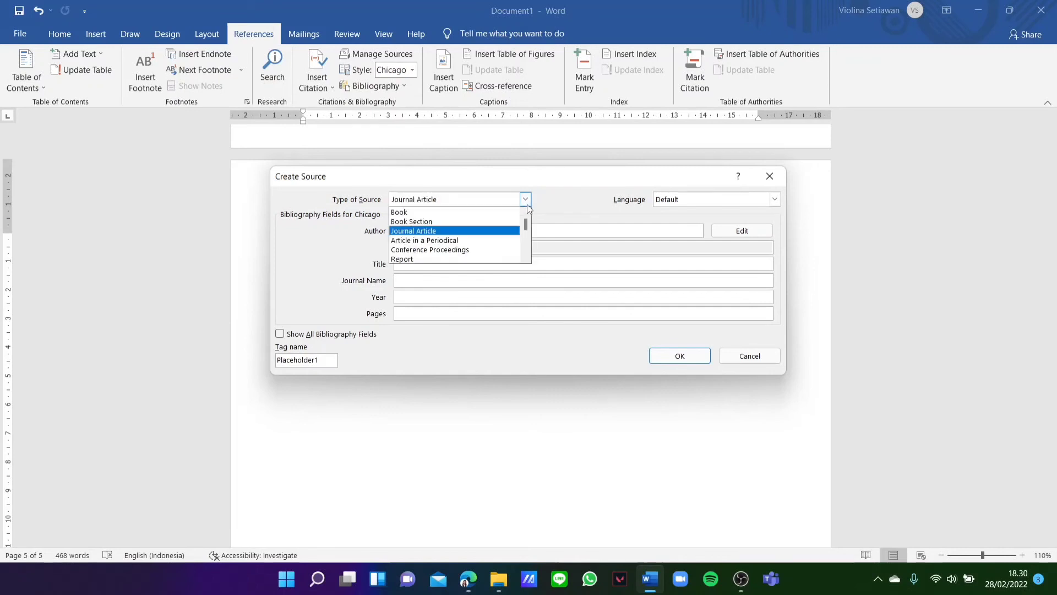
click(491, 213)
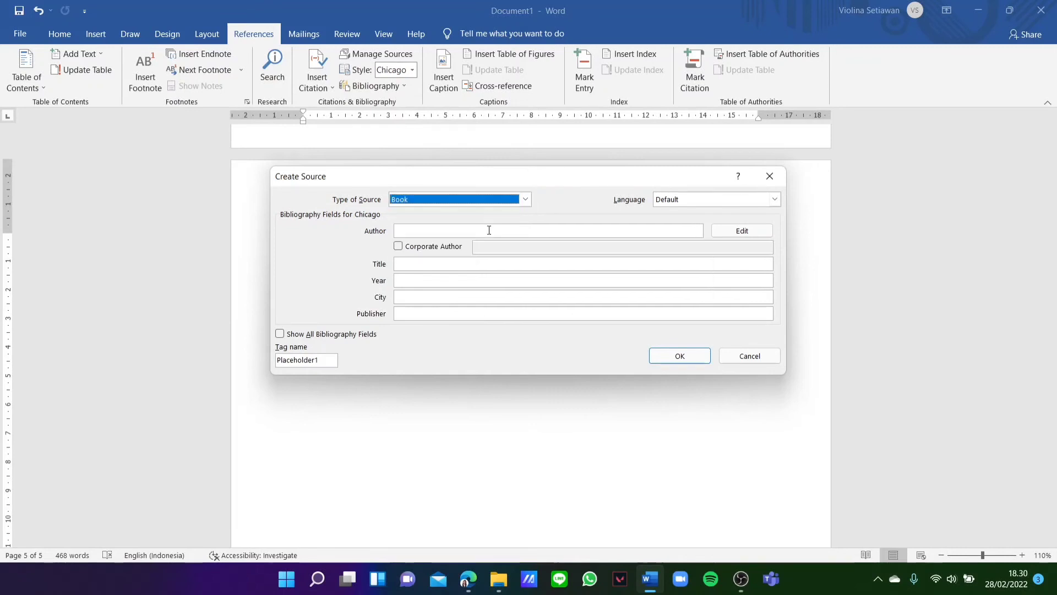
click(489, 230)
text(Sudir)
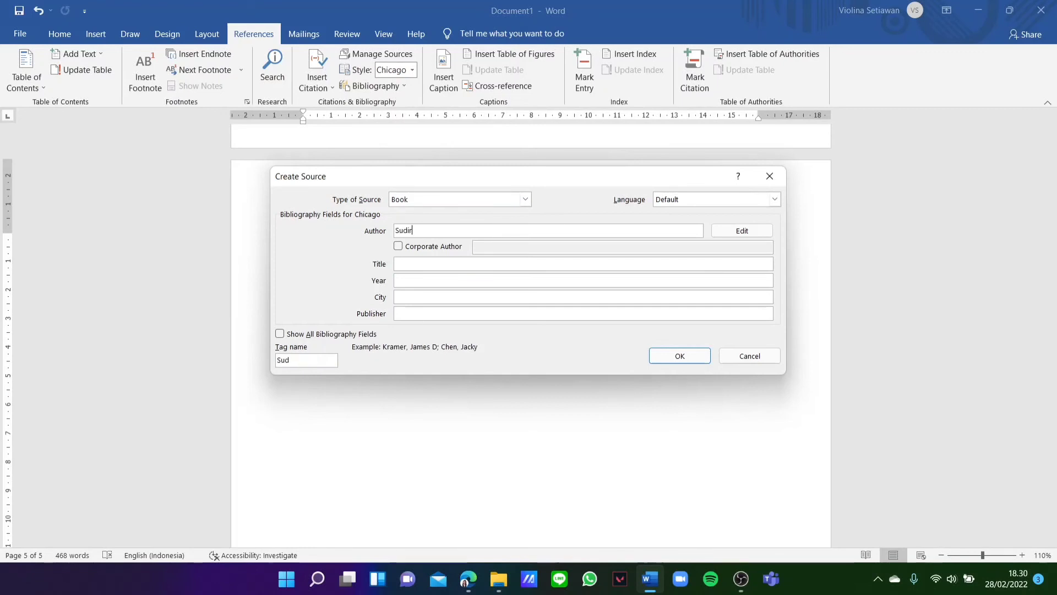
text(man, Wayan)
Step: Enter Kebijakan Fiskal dan Moneter: Teori & Empirikal as the book source's title
click(503, 265)
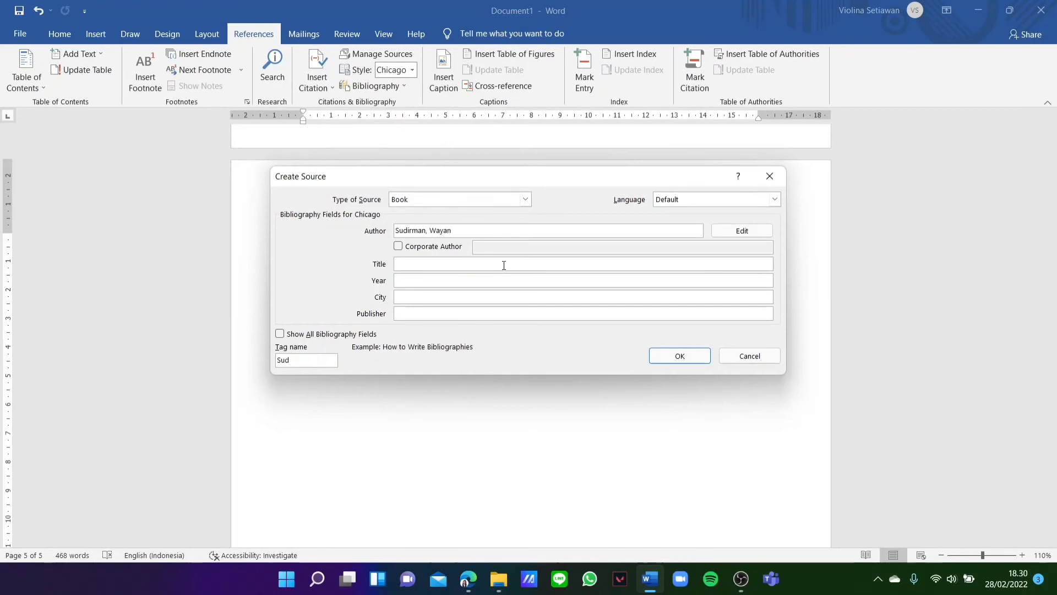
text(Kebijakan Fiskal dan Moneter:)
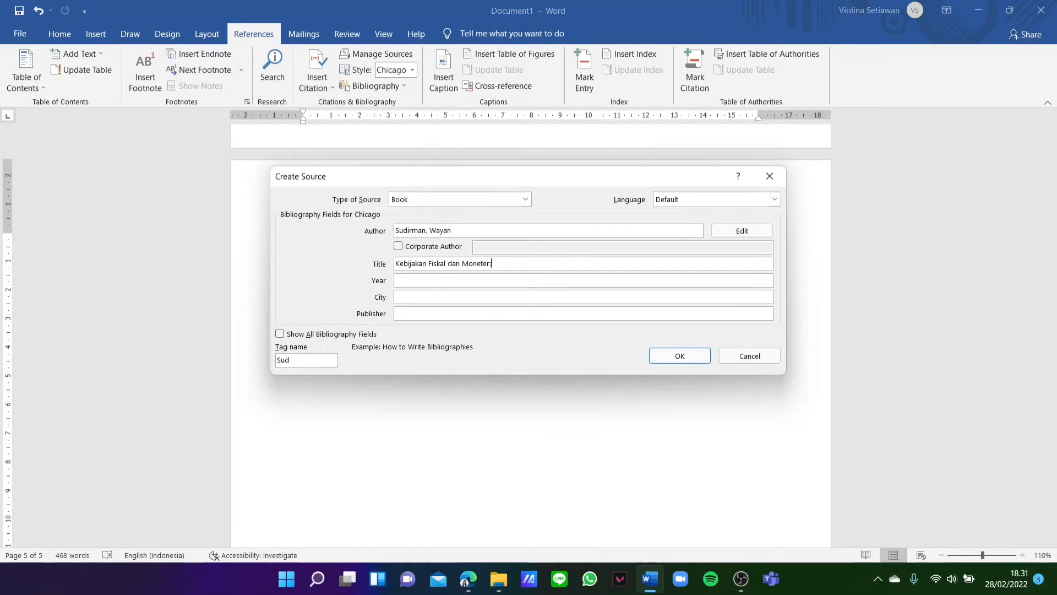
text( Teori & Empirikal)
Step: Set the book's year to 2017, city to Jakarta and publisher to Prenada Media, and insert the citation
click(465, 279)
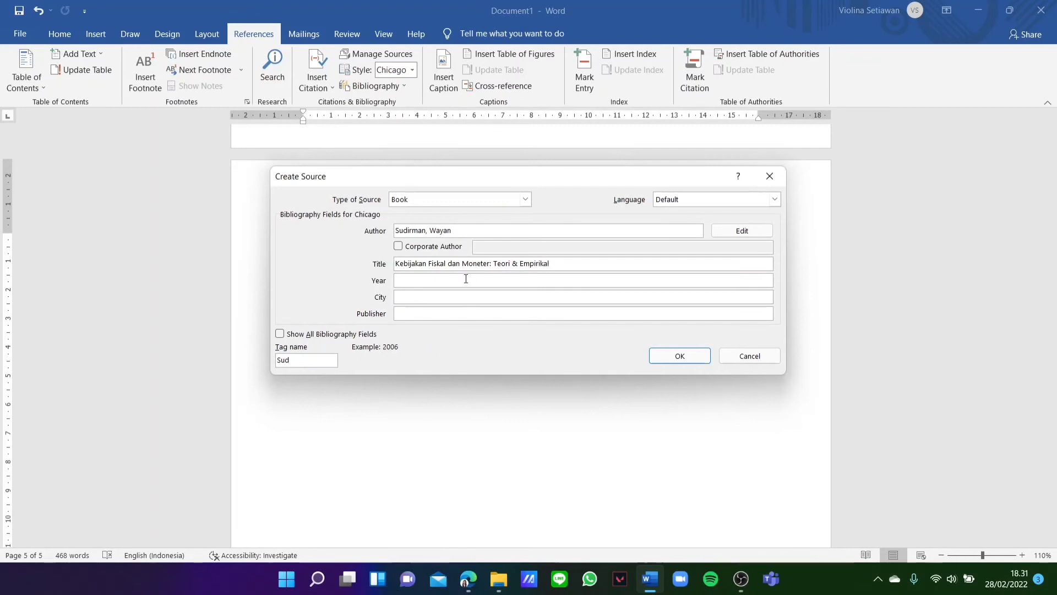
text(2017)
click(458, 295)
click(462, 314)
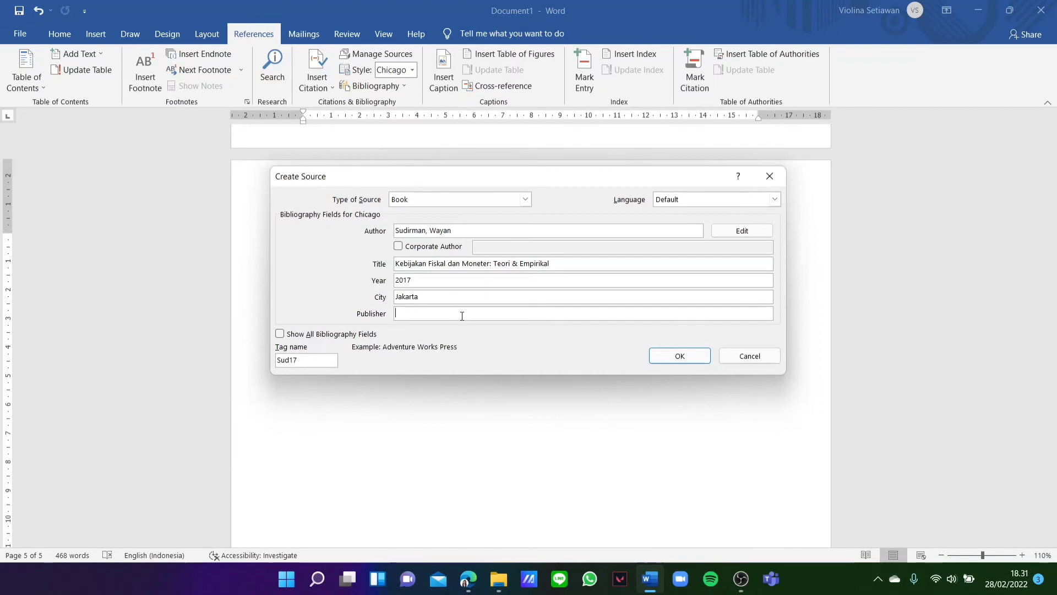
text(Prenada Media)
click(681, 357)
Step: Replace the three inline citations under DAFTAR PUSTAKA with a heading-less bibliography generated from the sources
drag(637, 285, 252, 320)
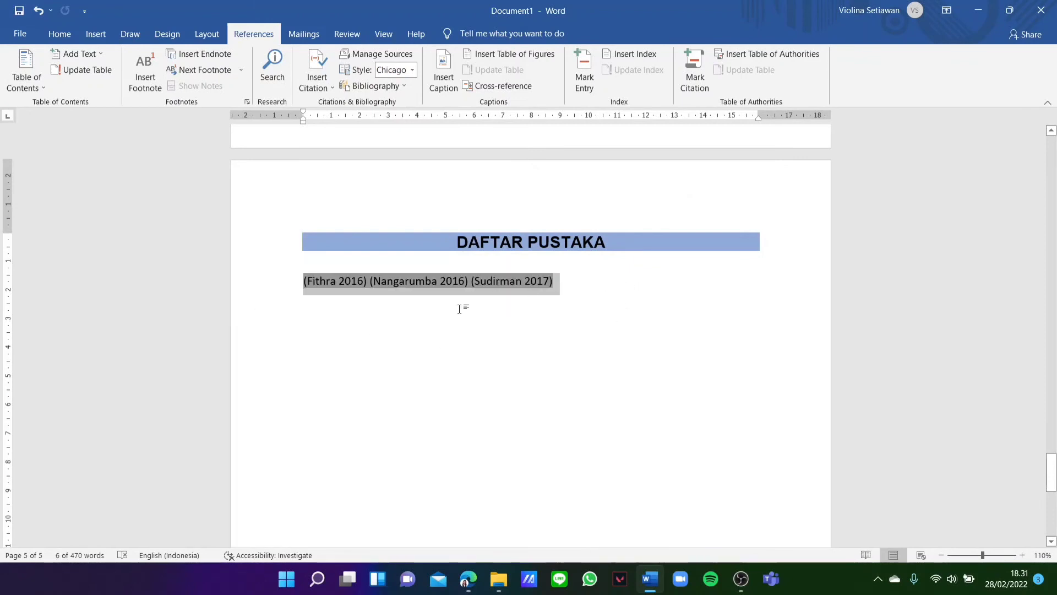
key(BackSpace)
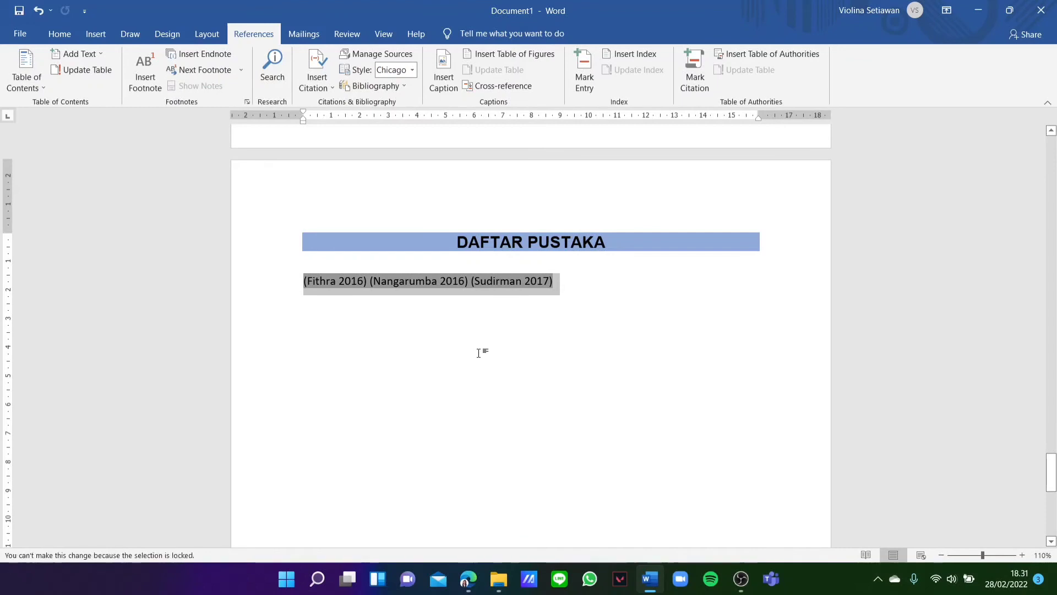
click(534, 329)
drag(570, 282, 306, 282)
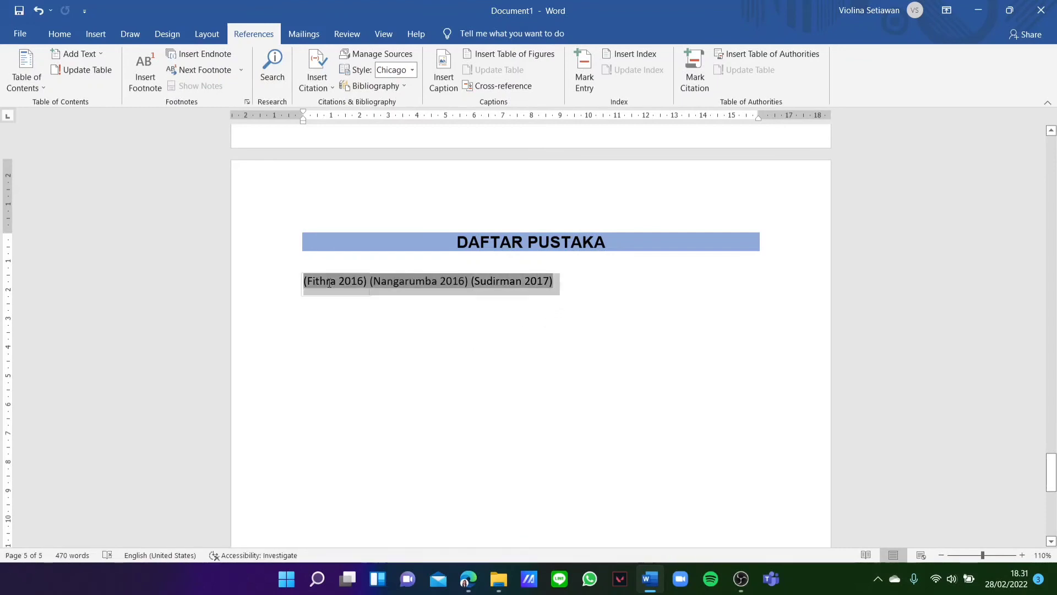
key(BackSpace)
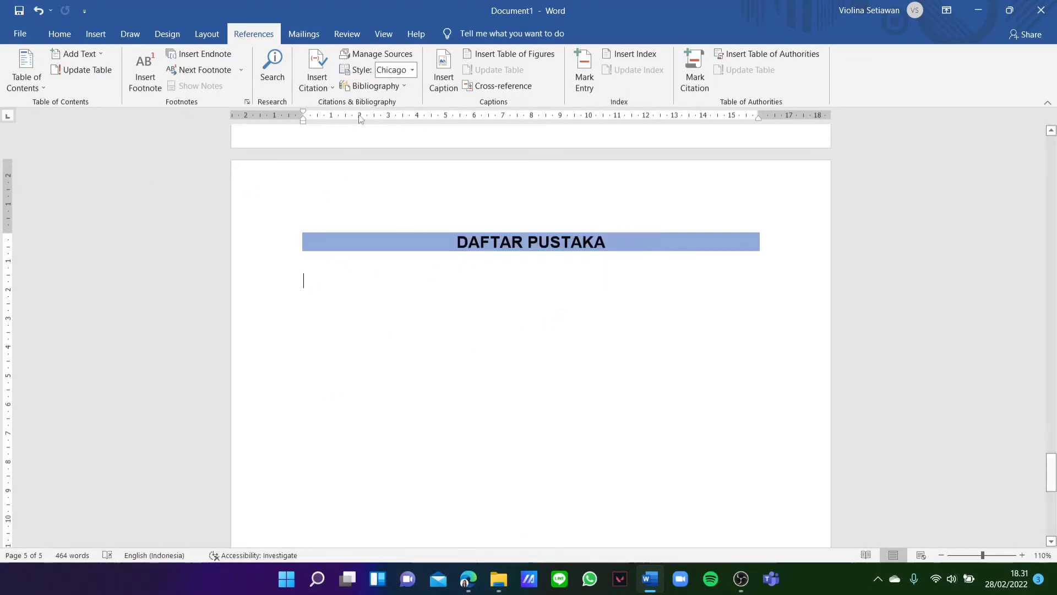
click(370, 88)
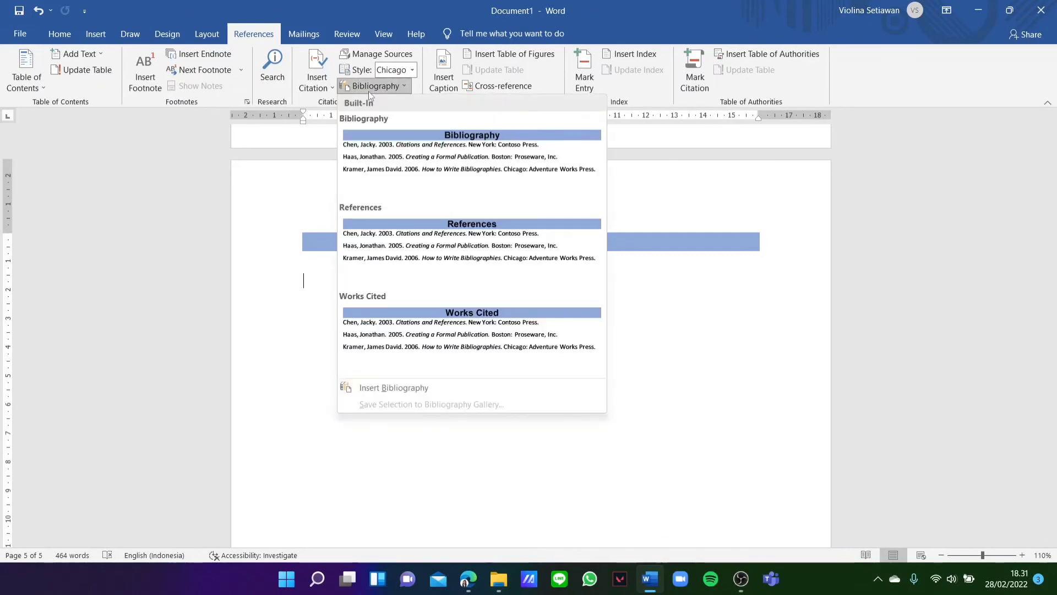
click(408, 386)
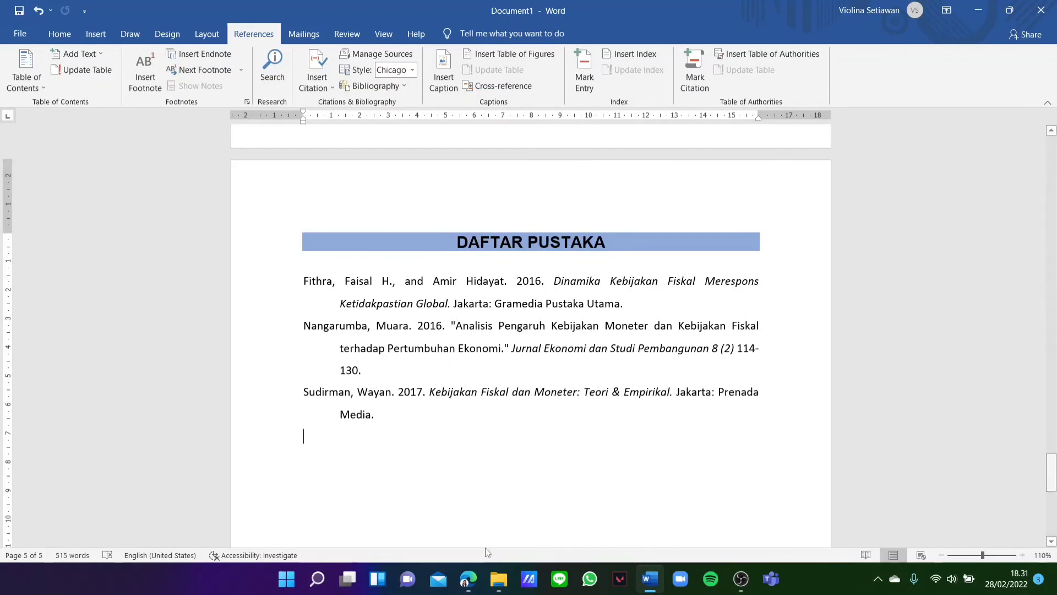
Step: Examine the bibliography page and the cover page of the document
scroll(495, 484, down, 8)
scroll(495, 484, up, 10)
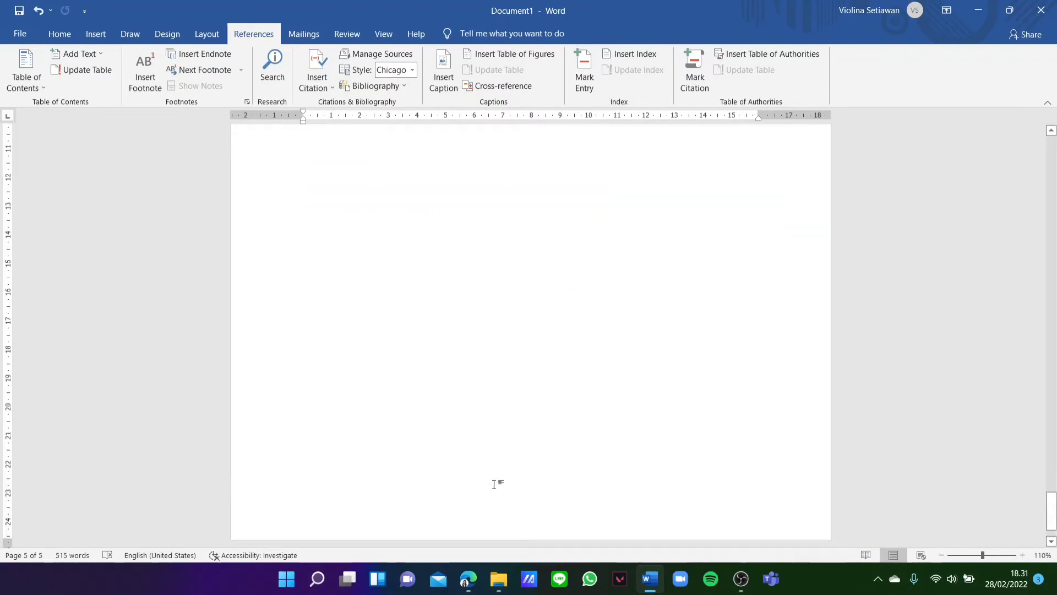
scroll(495, 484, down, 9)
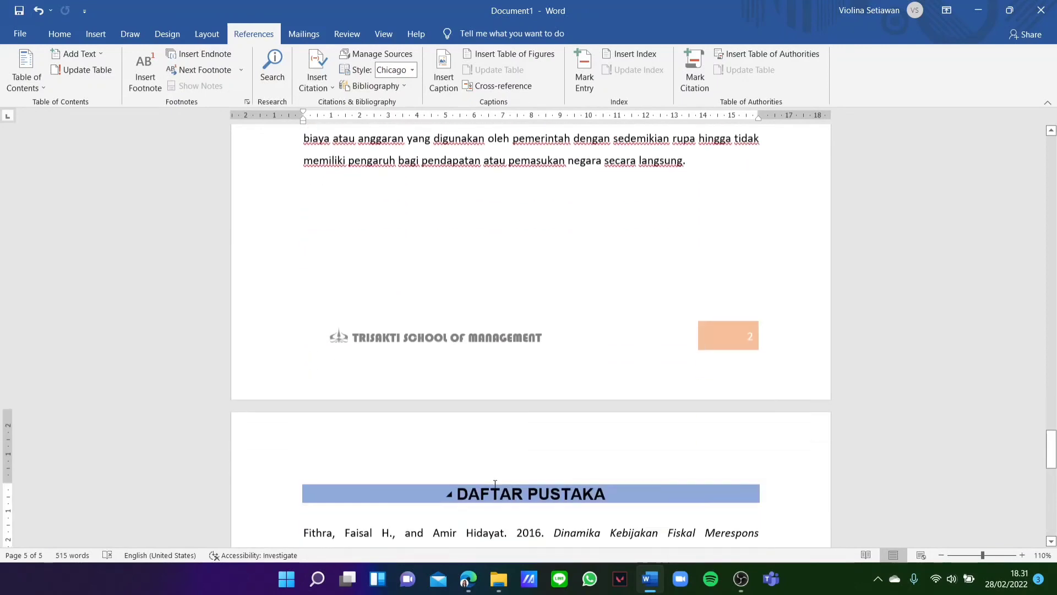
scroll(495, 484, up, 2)
scroll(495, 484, down, 3)
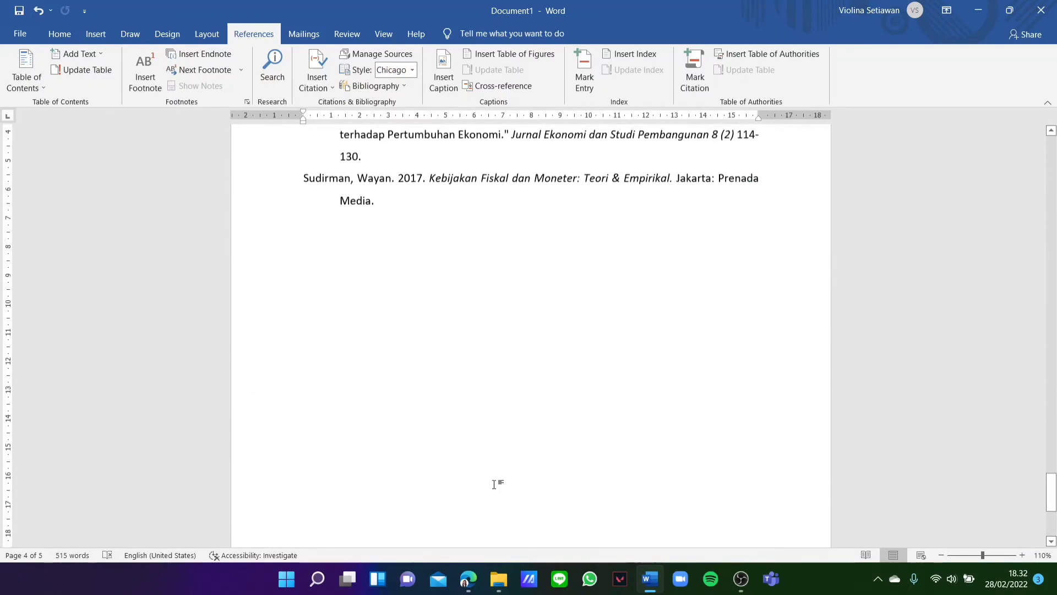
scroll(494, 484, up, 20)
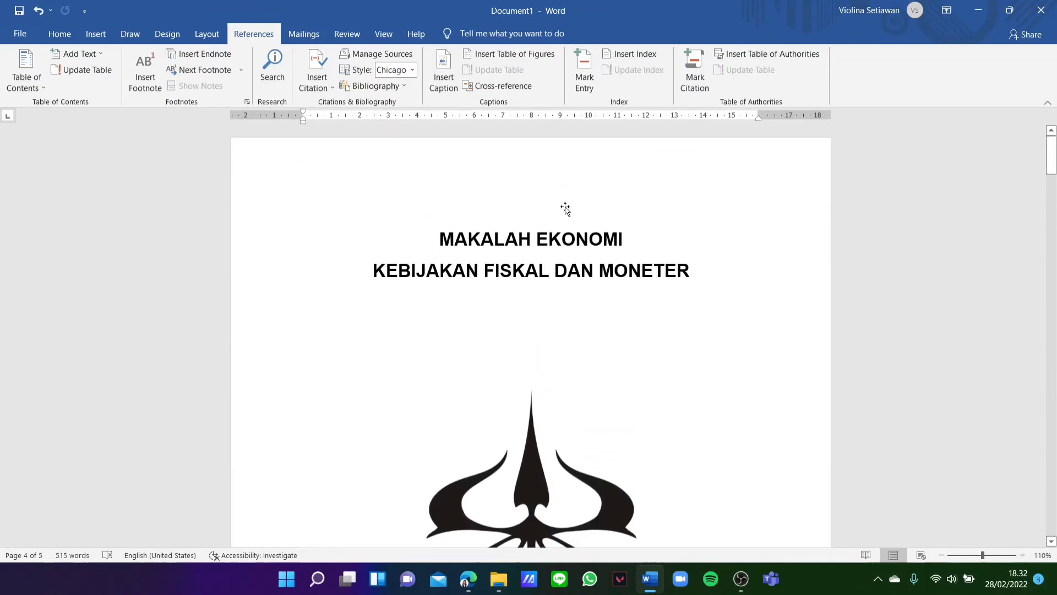
scroll(682, 366, down, 8)
scroll(681, 365, down, 6)
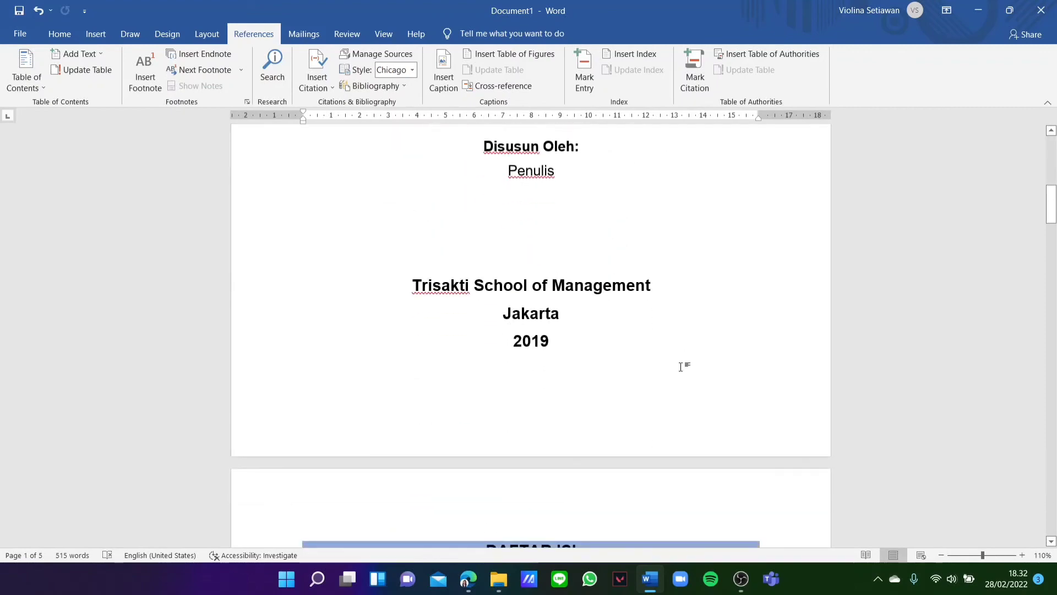
Step: Move the DAFTAR PUSTAKA entry's first-line indent in the table of contents to 0 cm, level with the chapter entries
scroll(681, 367, down, 10)
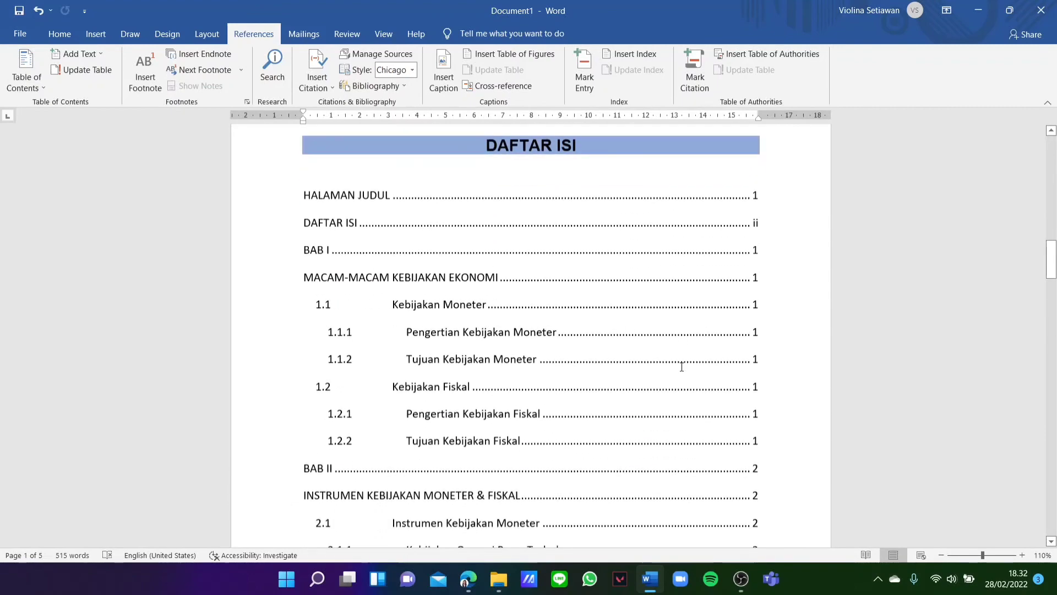
scroll(682, 366, up, 2)
scroll(681, 366, up, 4)
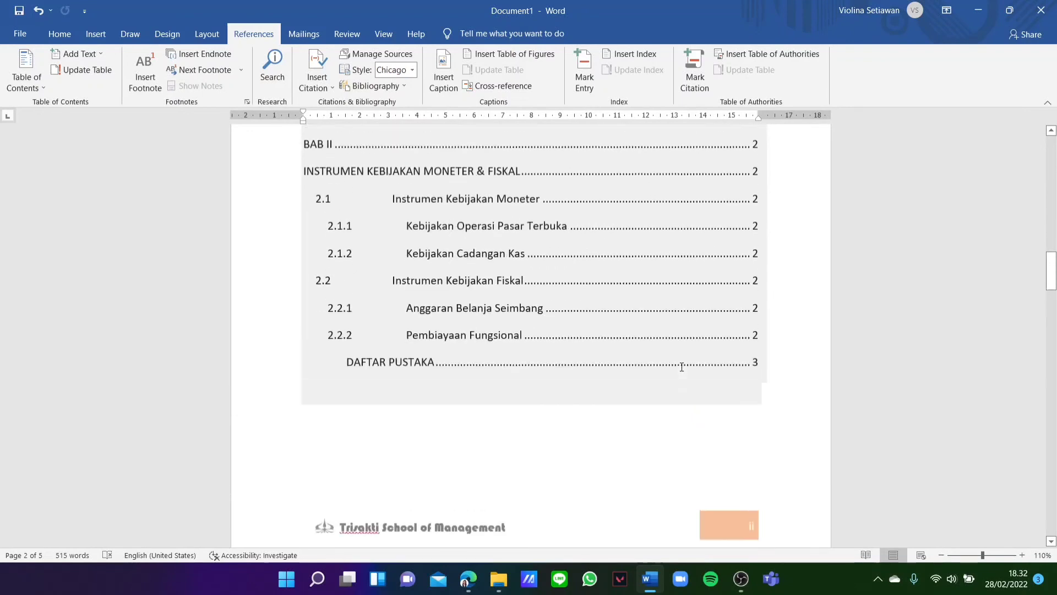
click(356, 447)
click(345, 409)
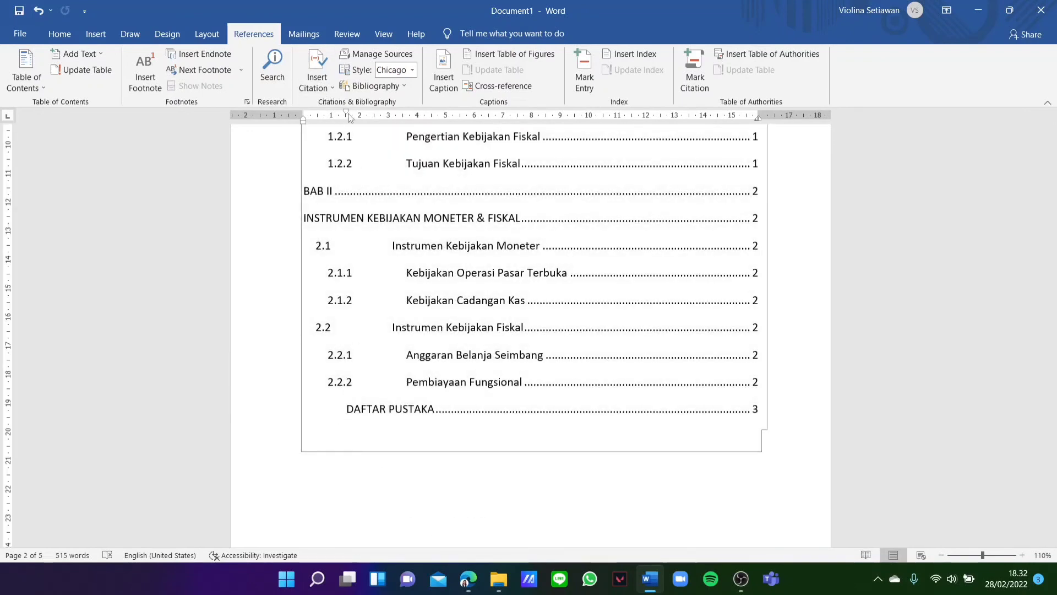
drag(345, 115, 302, 115)
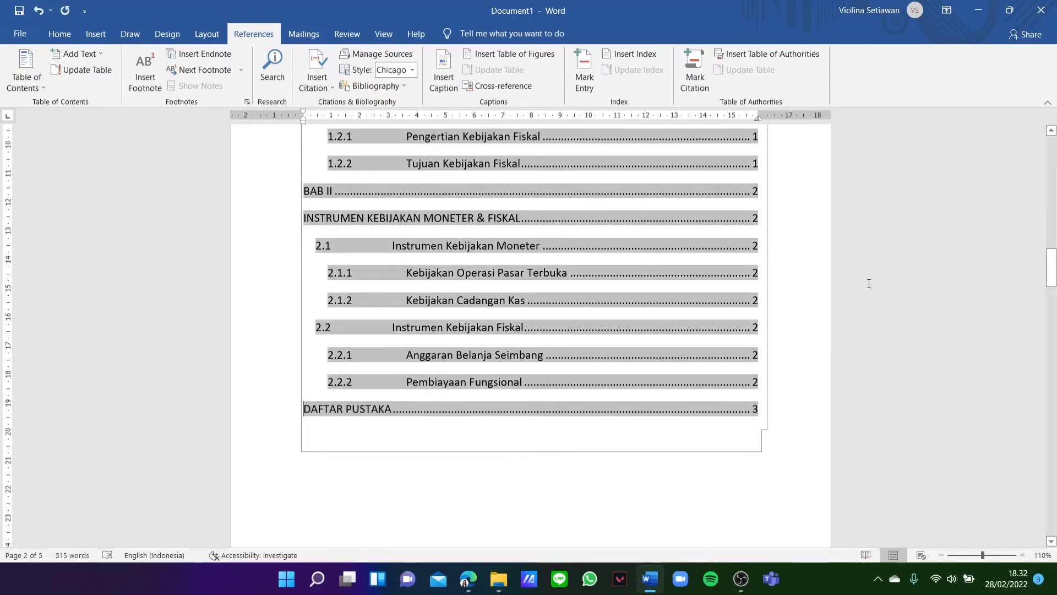
Step: Place the cursor in the body text under 2.1.1 in BAB II and open the Normal style's paragraph settings
scroll(869, 283, up, 5)
scroll(868, 285, down, 3)
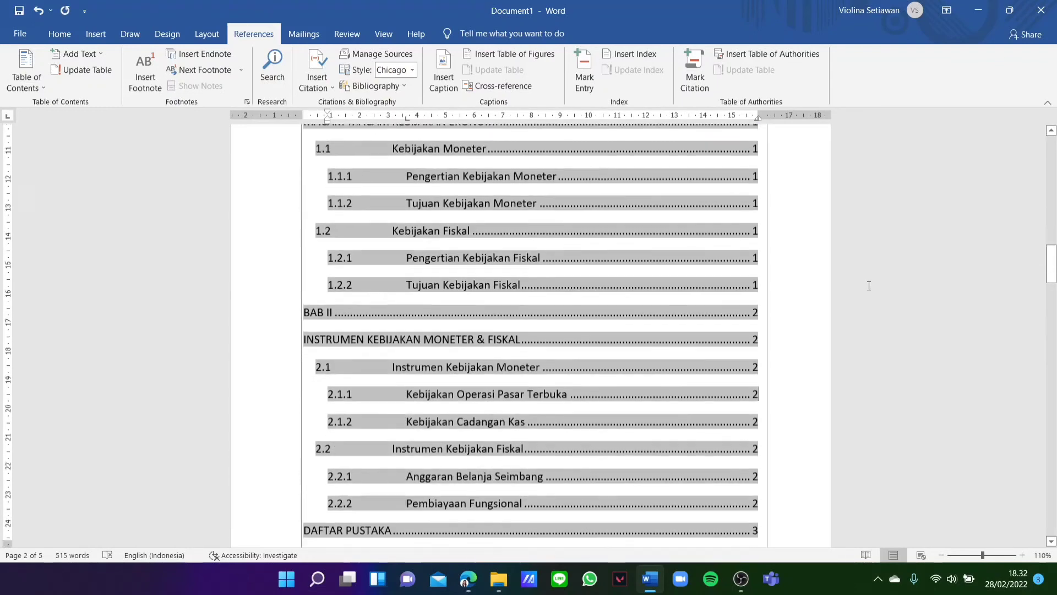
scroll(868, 285, down, 15)
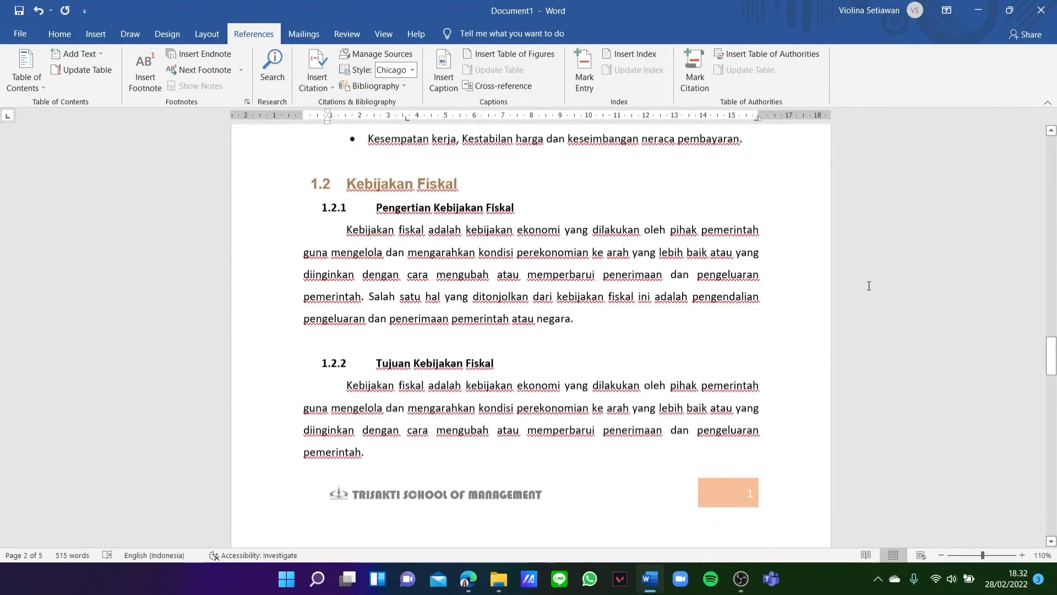
scroll(869, 285, down, 10)
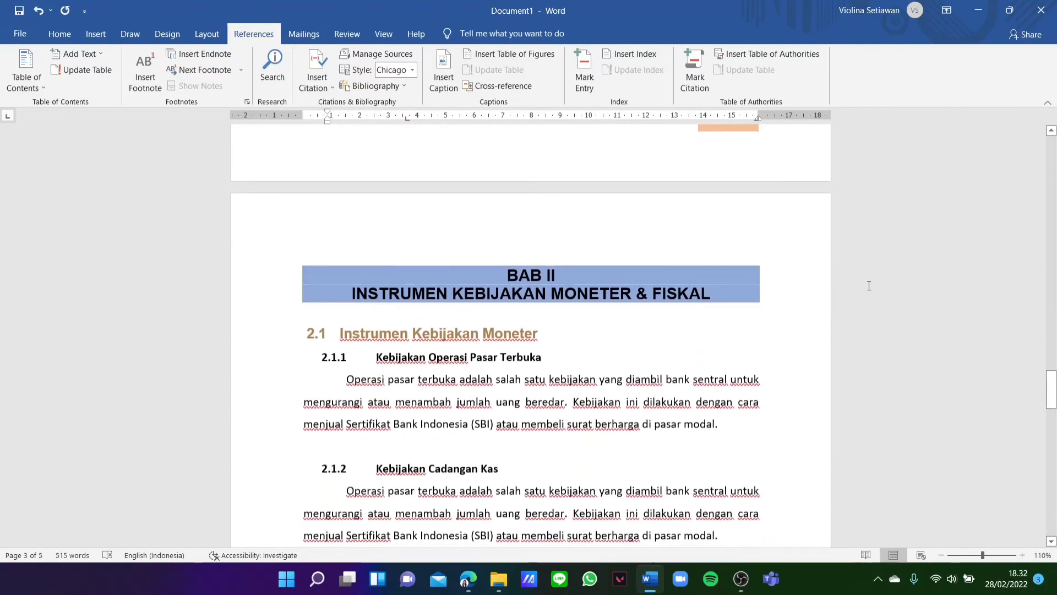
scroll(869, 286, down, 1)
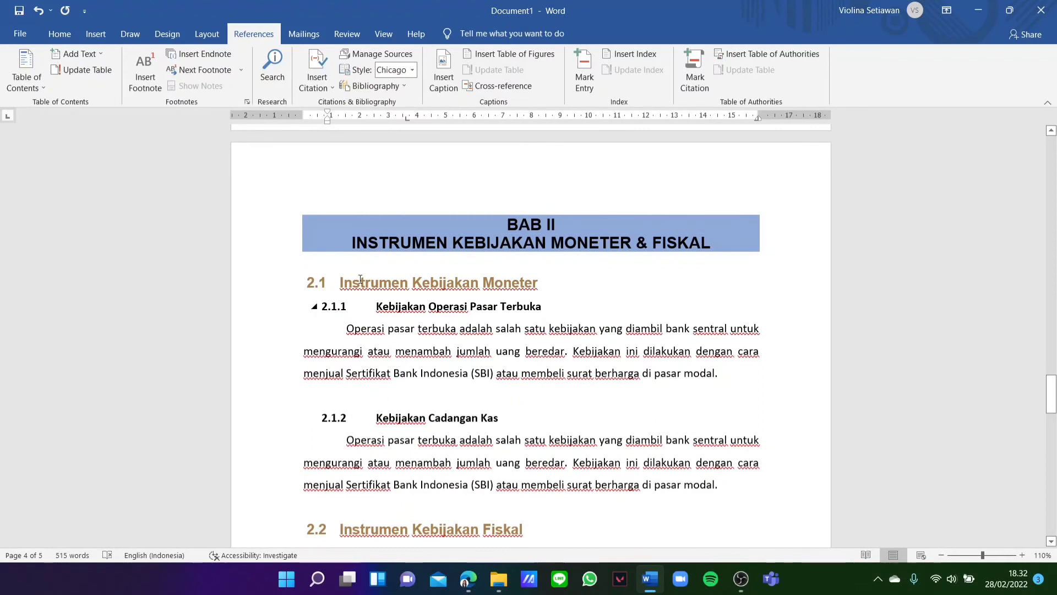
click(410, 379)
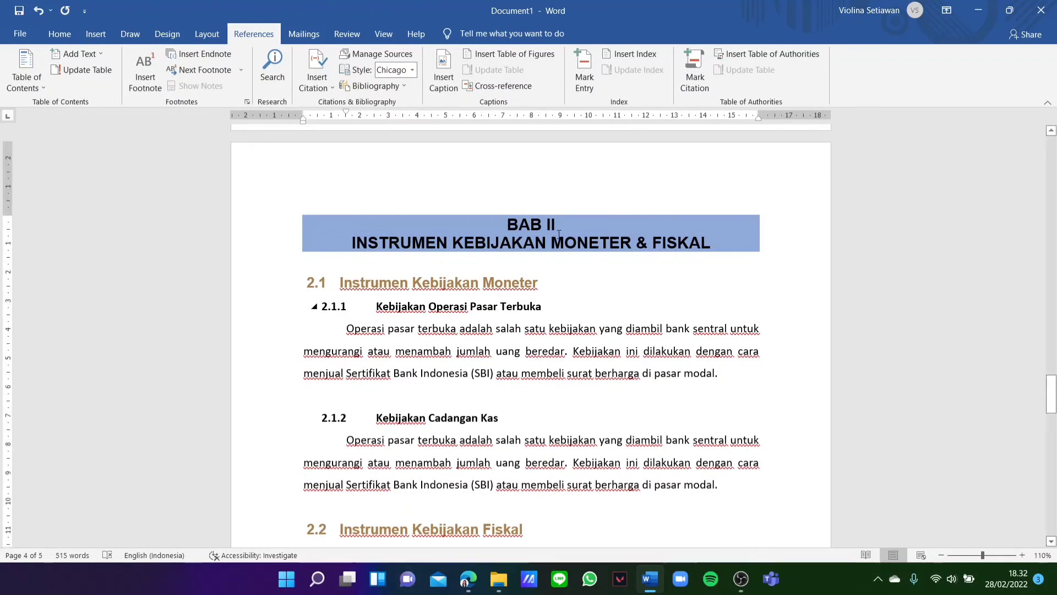
click(66, 35)
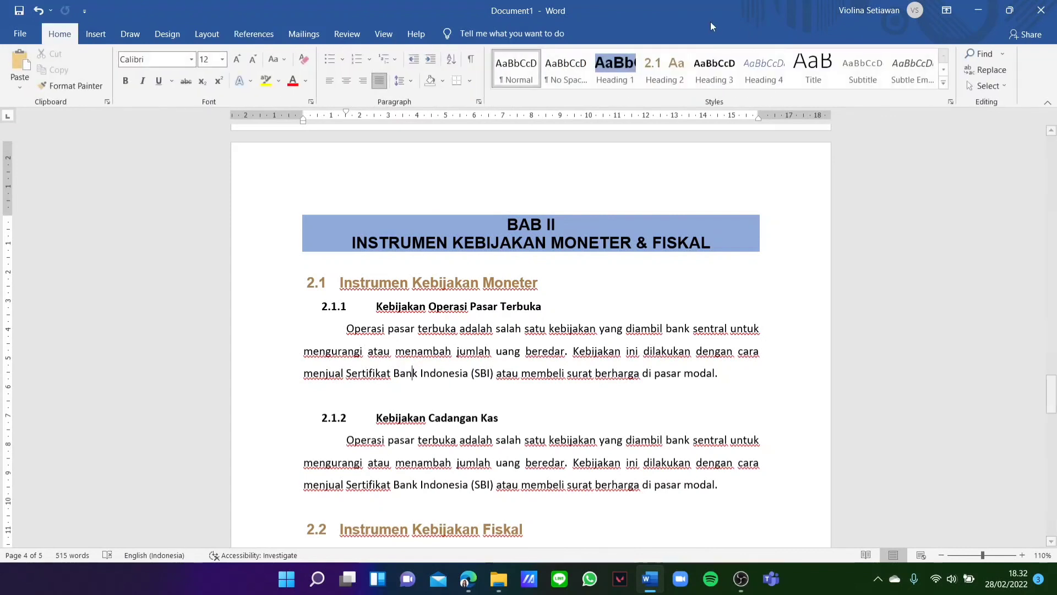
right_click(514, 74)
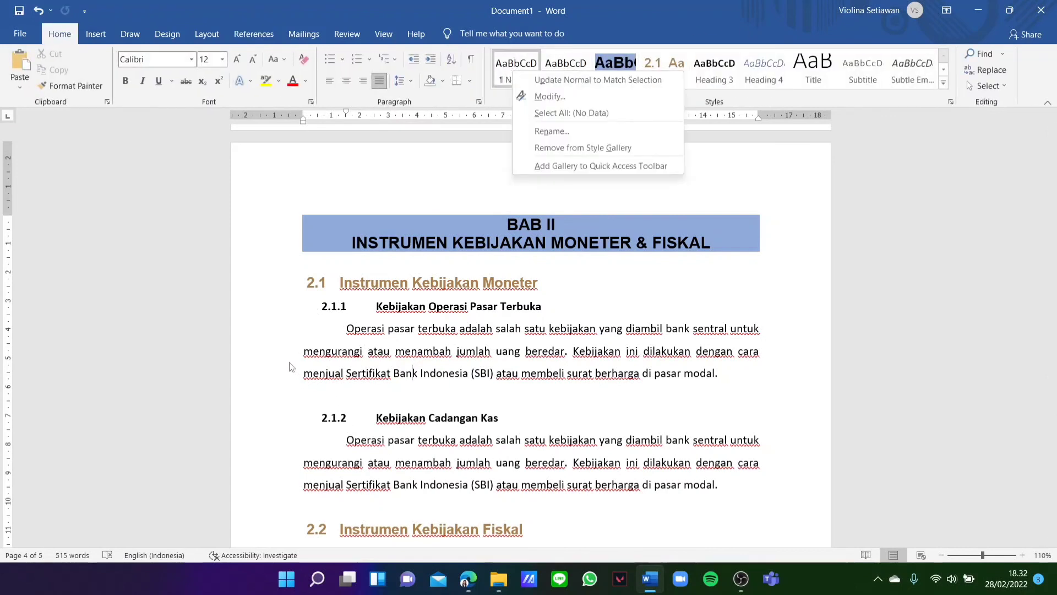
click(557, 98)
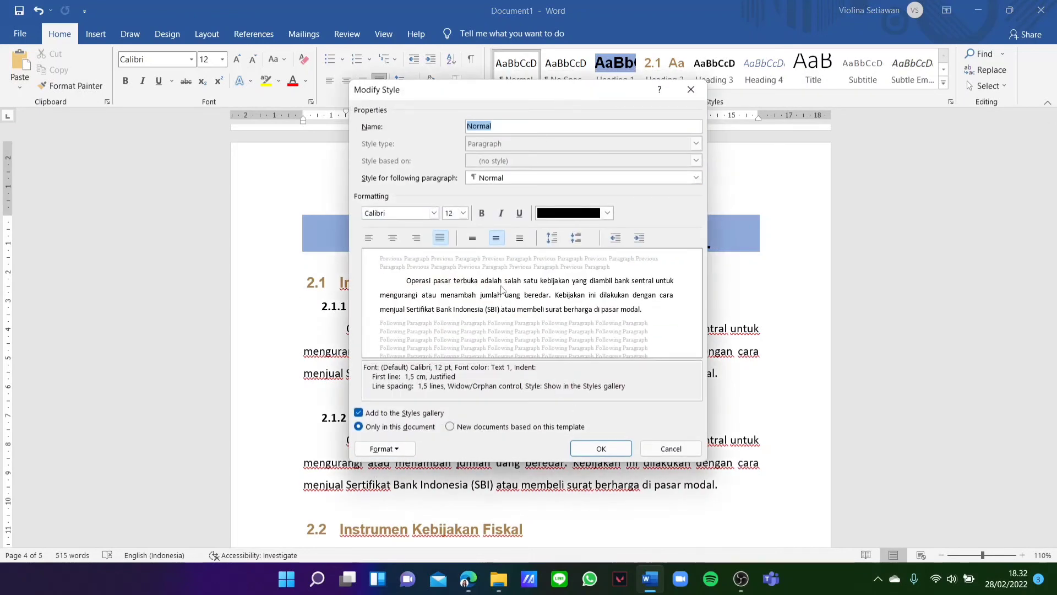
drag(682, 4, 703, 46)
click(521, 398)
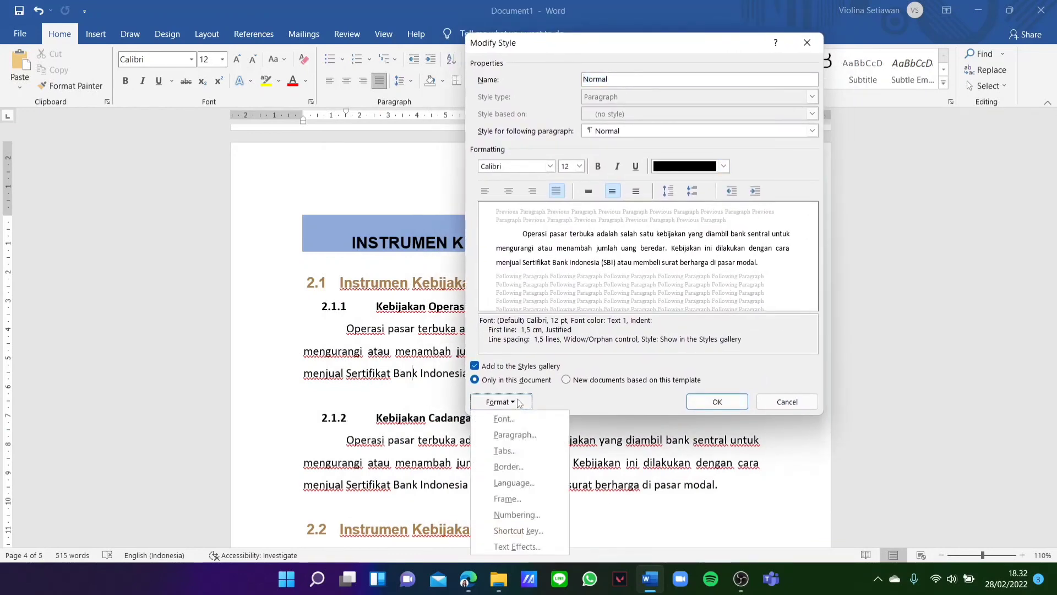
click(514, 435)
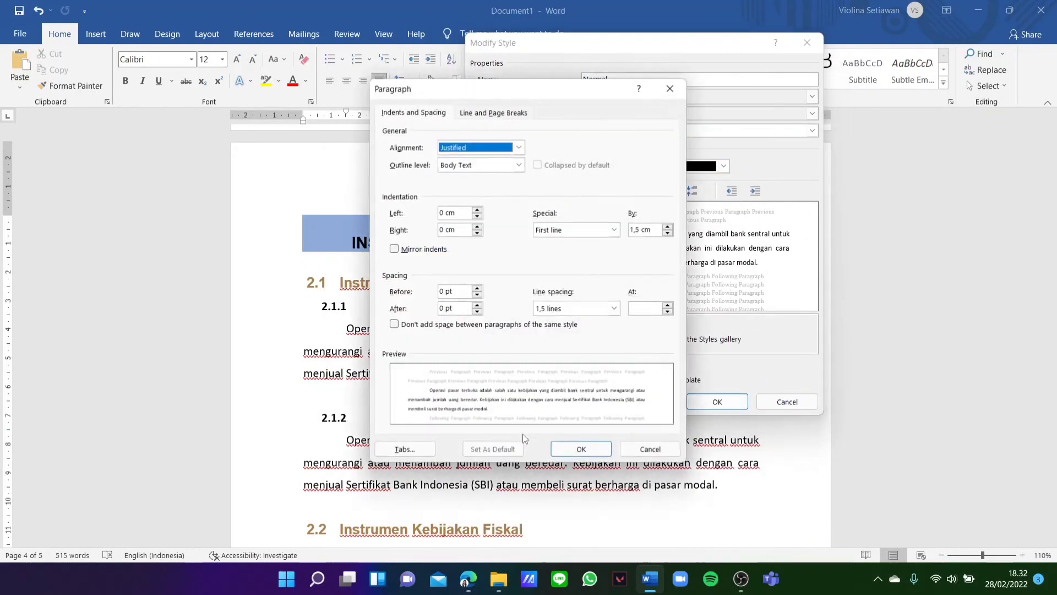
Step: Set the Normal style's left indentation to 0,5 cm and apply the style change
click(478, 210)
click(477, 210)
click(477, 210)
click(478, 210)
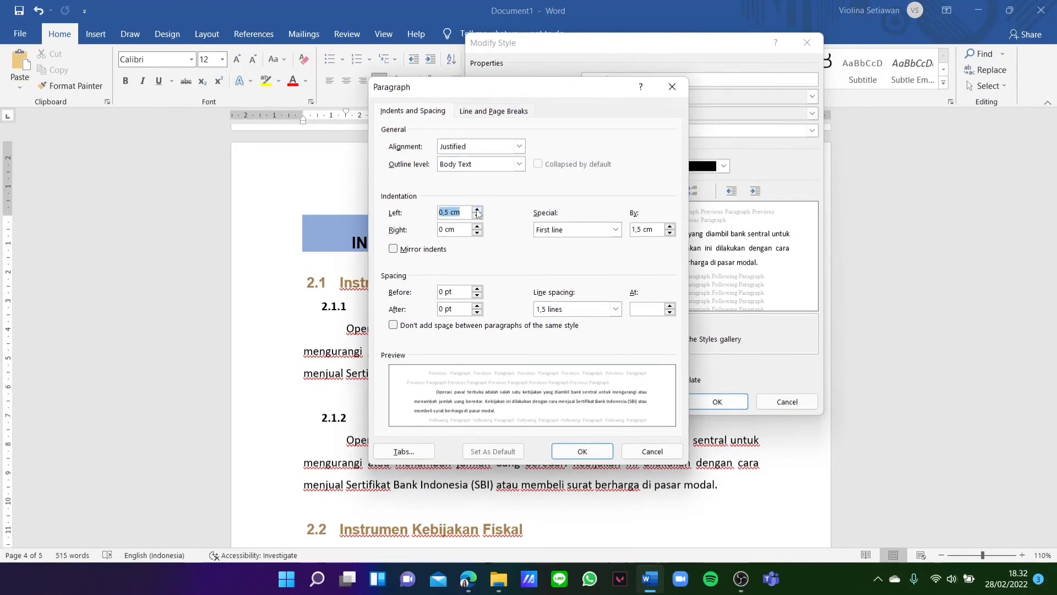
click(582, 451)
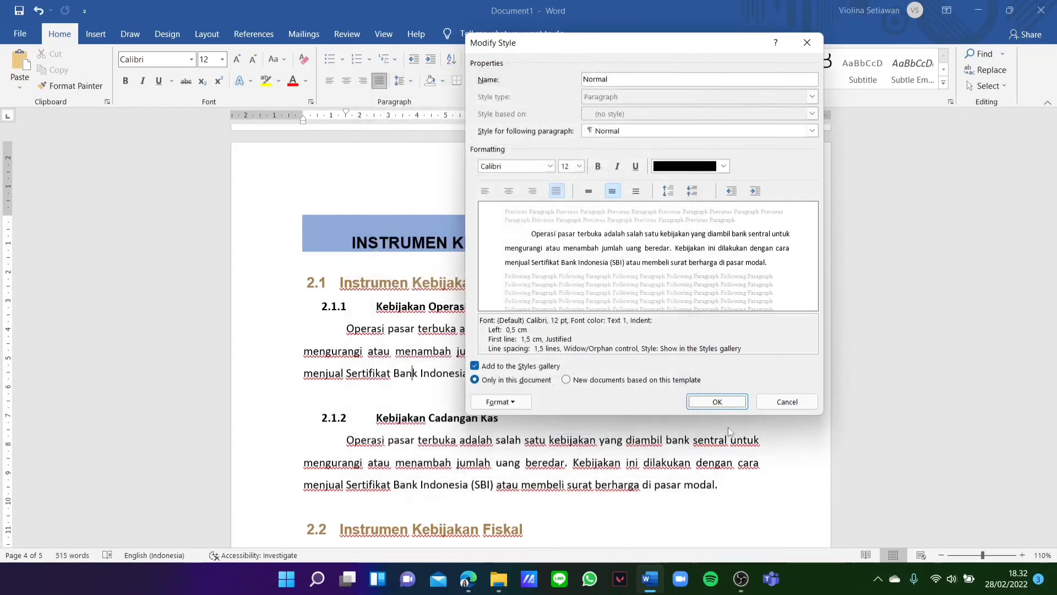
click(717, 401)
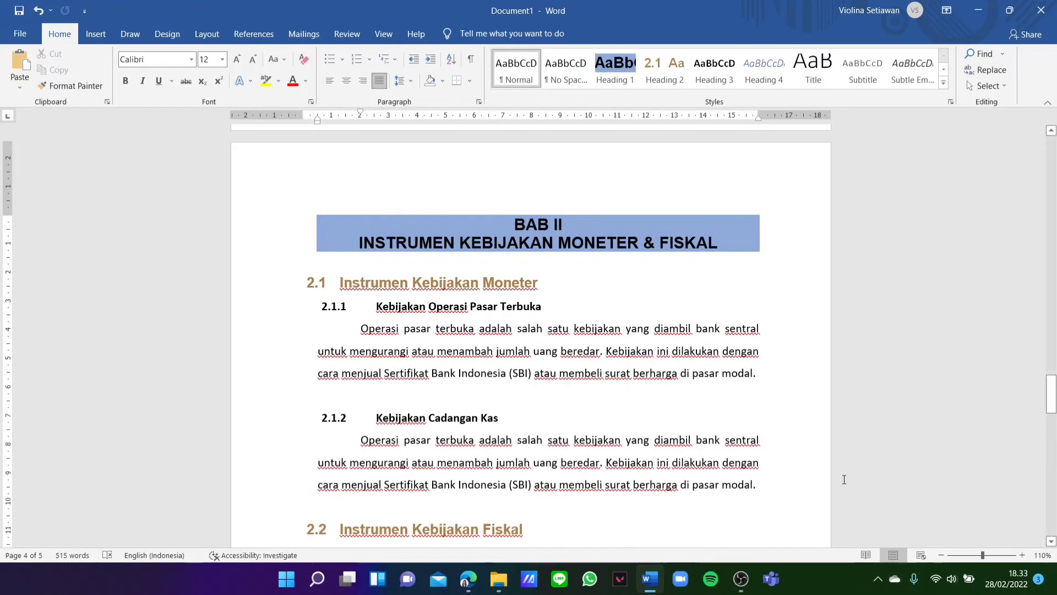
Step: Set the Heading 1 style's left indentation to 0 cm and apply the style change
drag(844, 479, 623, 397)
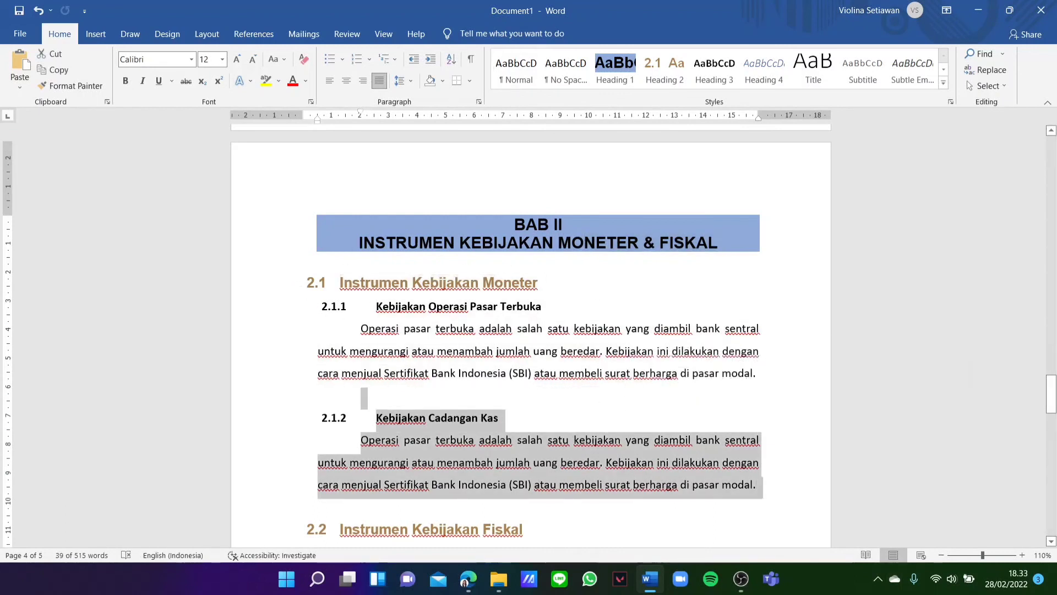
click(541, 306)
right_click(627, 79)
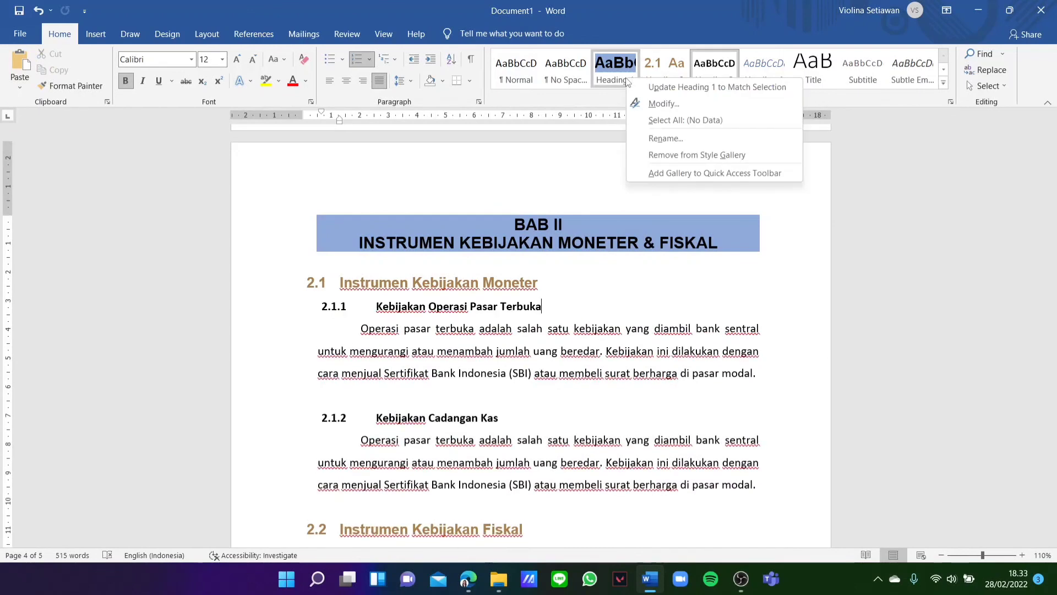
click(677, 104)
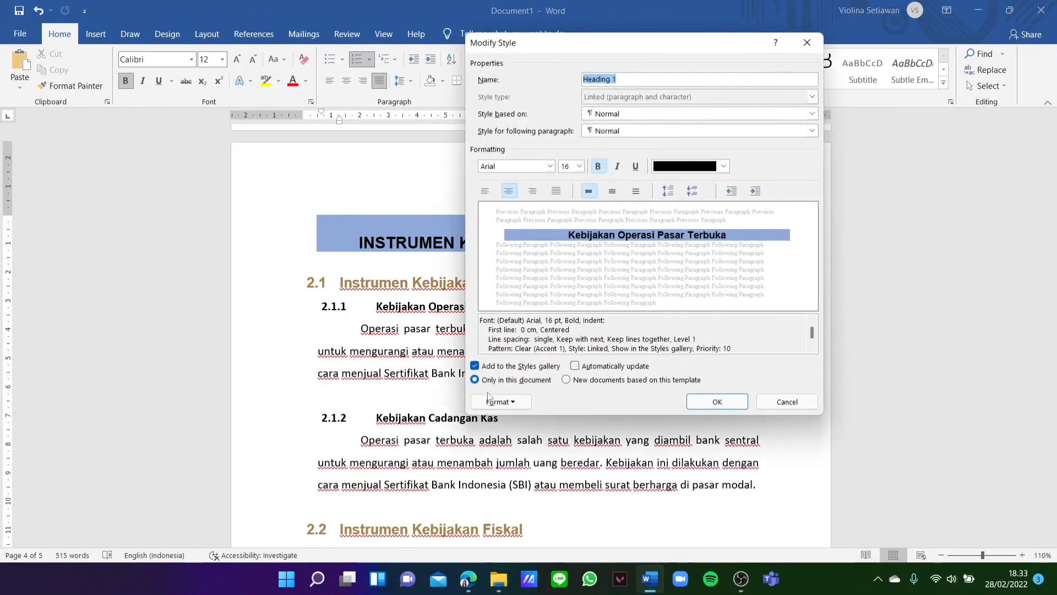
click(489, 399)
click(515, 434)
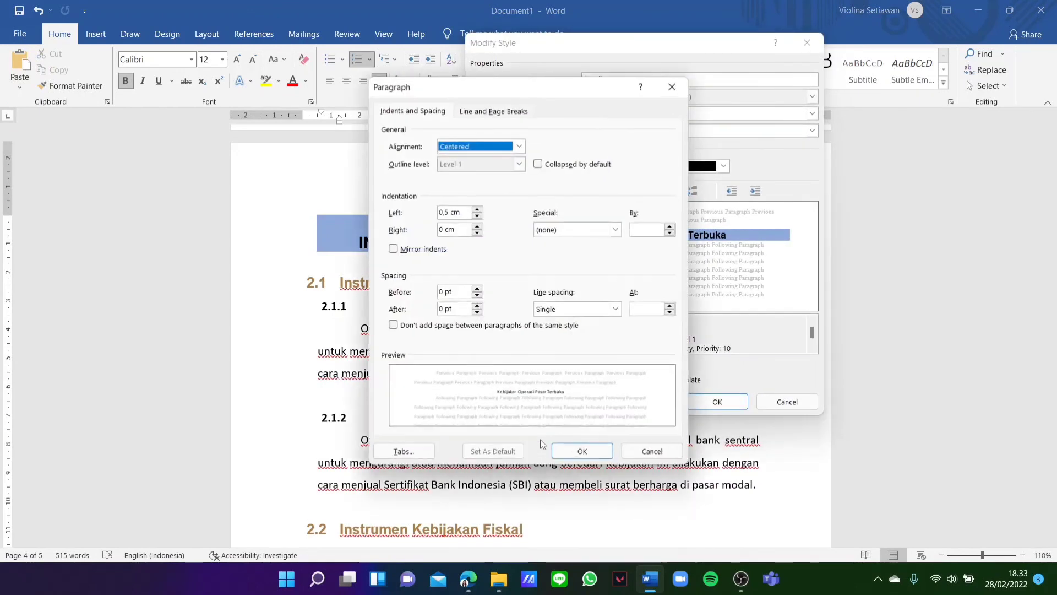
click(477, 217)
click(477, 217)
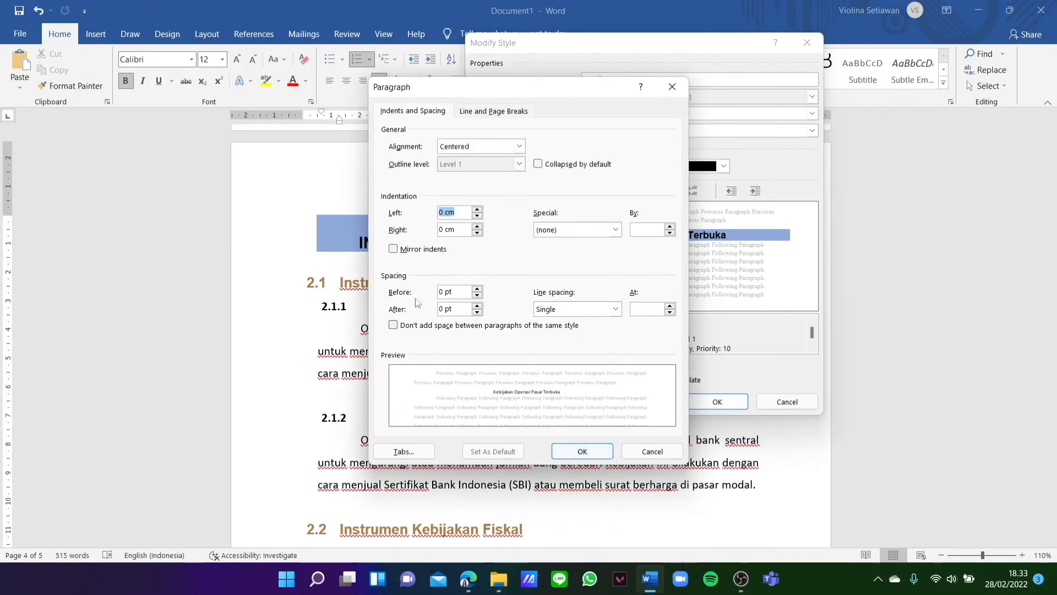
click(581, 451)
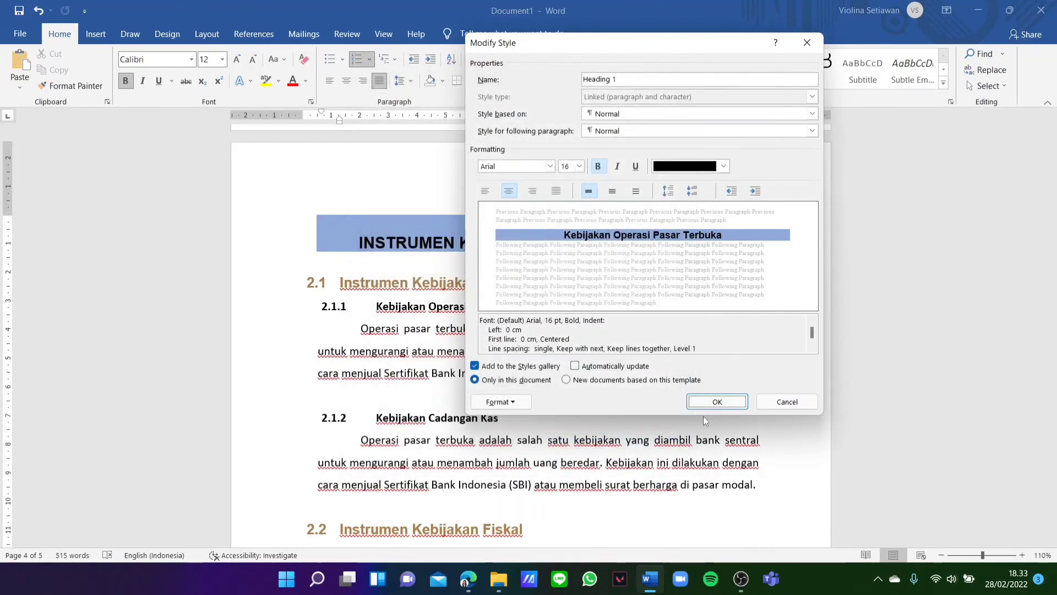
click(710, 403)
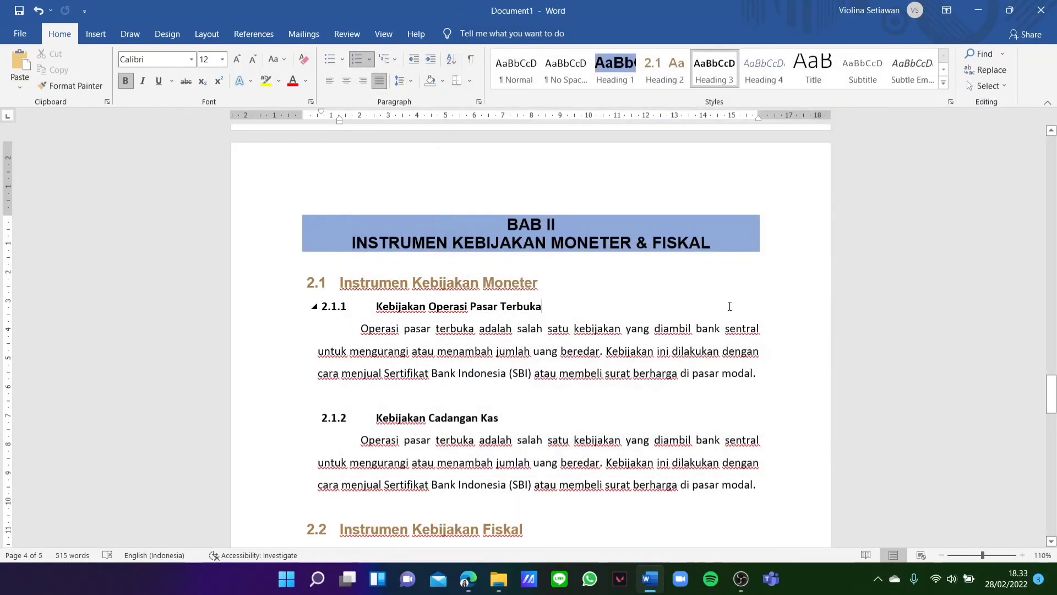
Step: Return the cover page text's left indent to 0 cm, level with the page margin
scroll(729, 306, down, 5)
scroll(729, 306, up, 15)
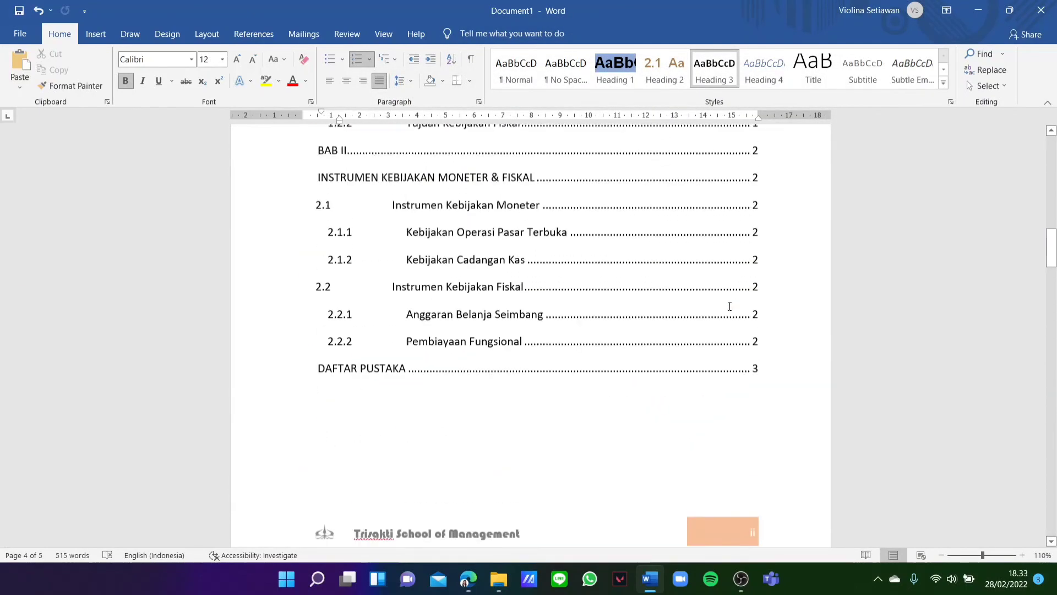
scroll(730, 306, up, 15)
scroll(729, 306, down, 5)
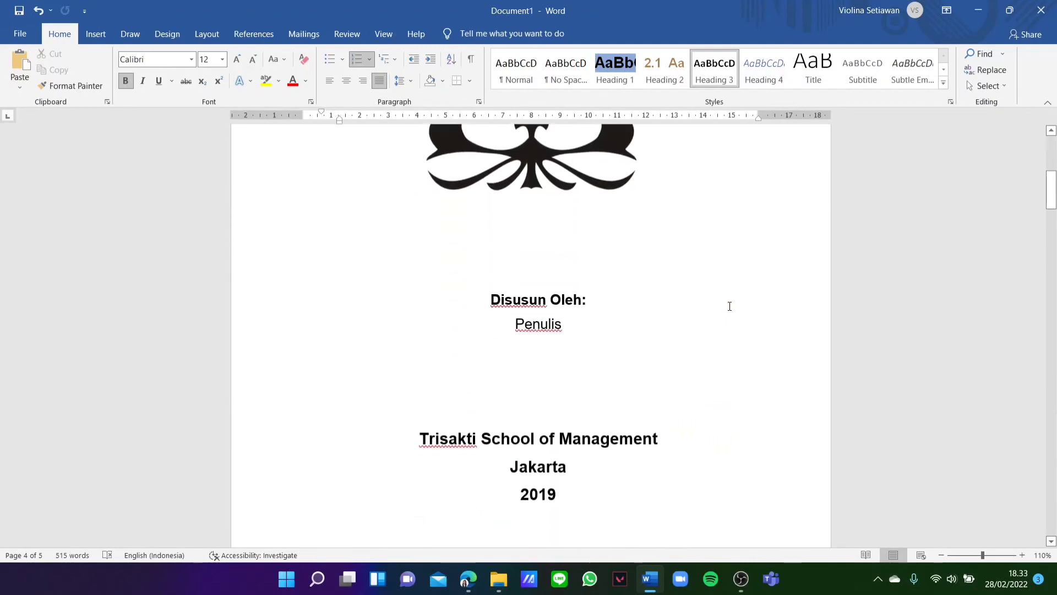
scroll(730, 307, down, 1)
Step: Examine the indentation of the headings and body text in the chapters from BAB I through the end of the document
scroll(916, 341, down, 15)
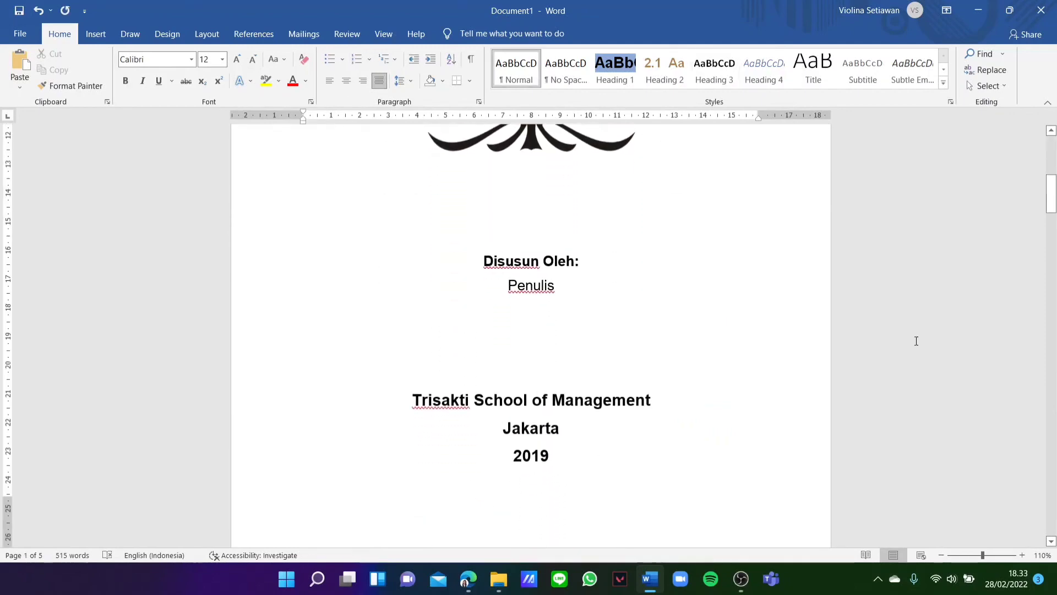
scroll(916, 341, down, 13)
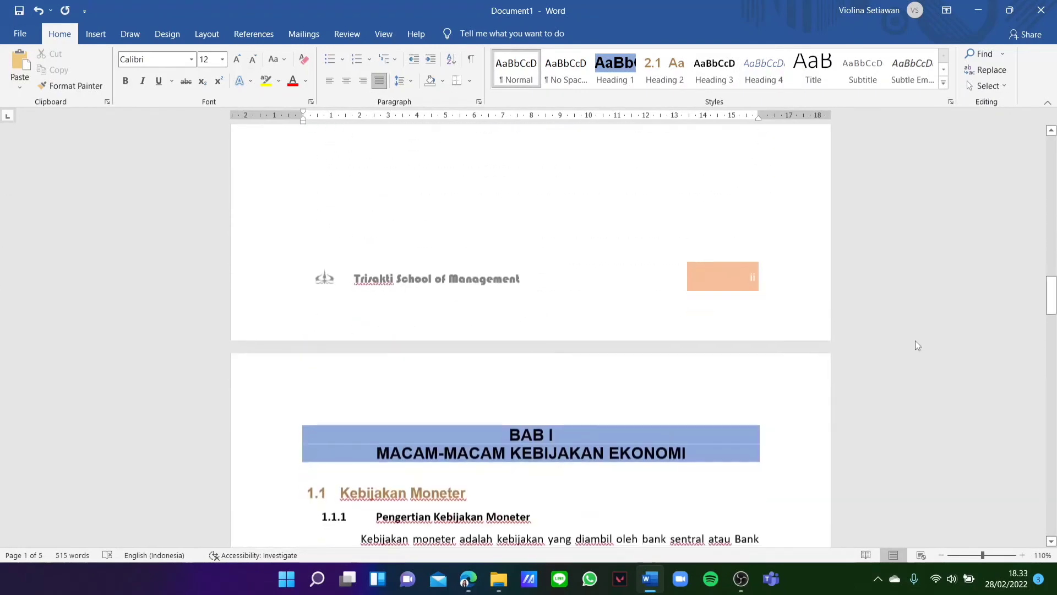
scroll(916, 341, up, 6)
scroll(916, 341, down, 12)
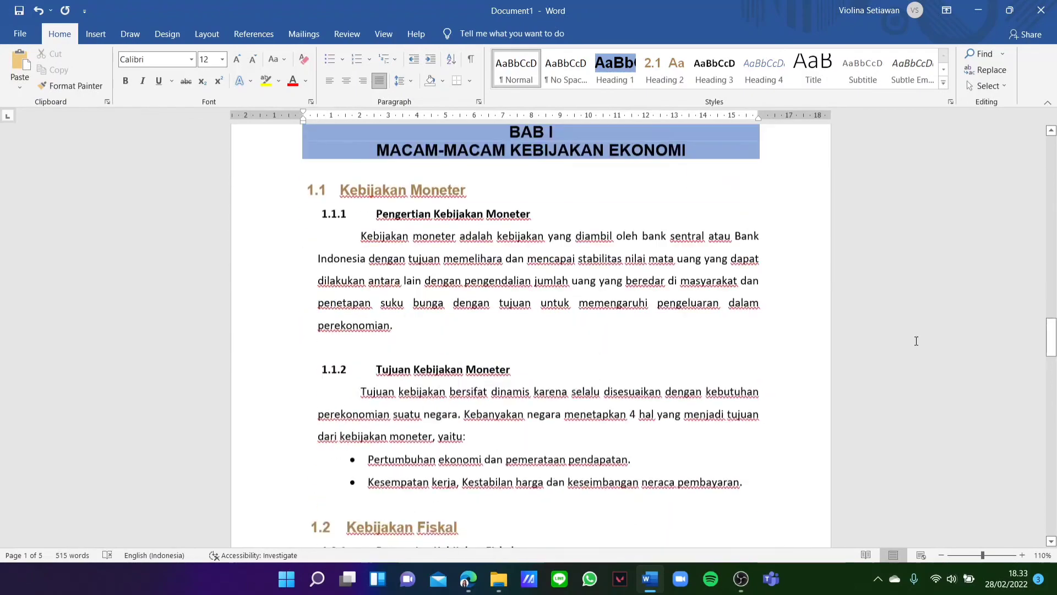
scroll(915, 342, down, 13)
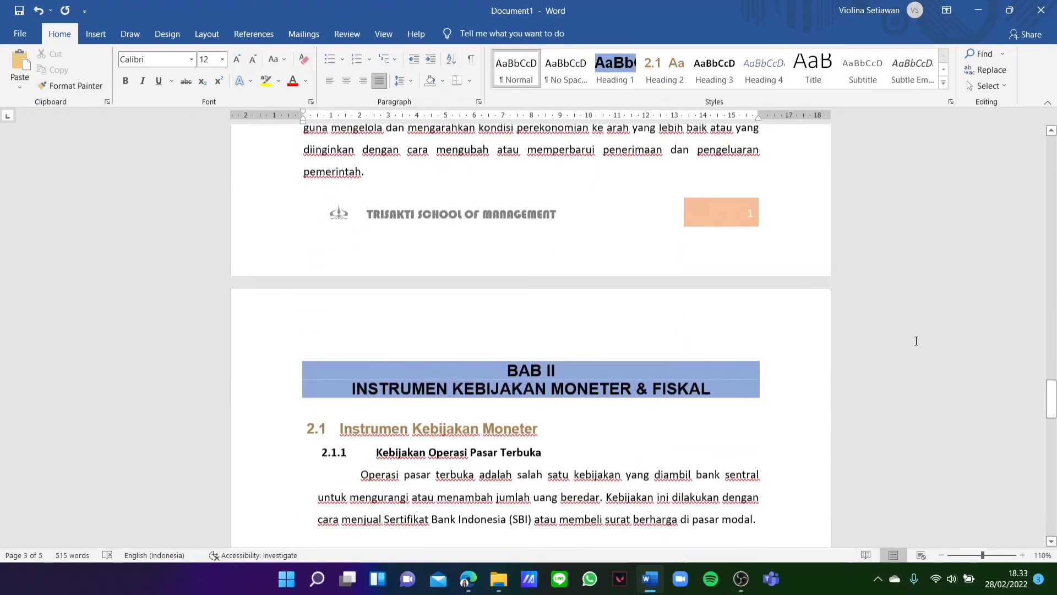
scroll(916, 341, down, 20)
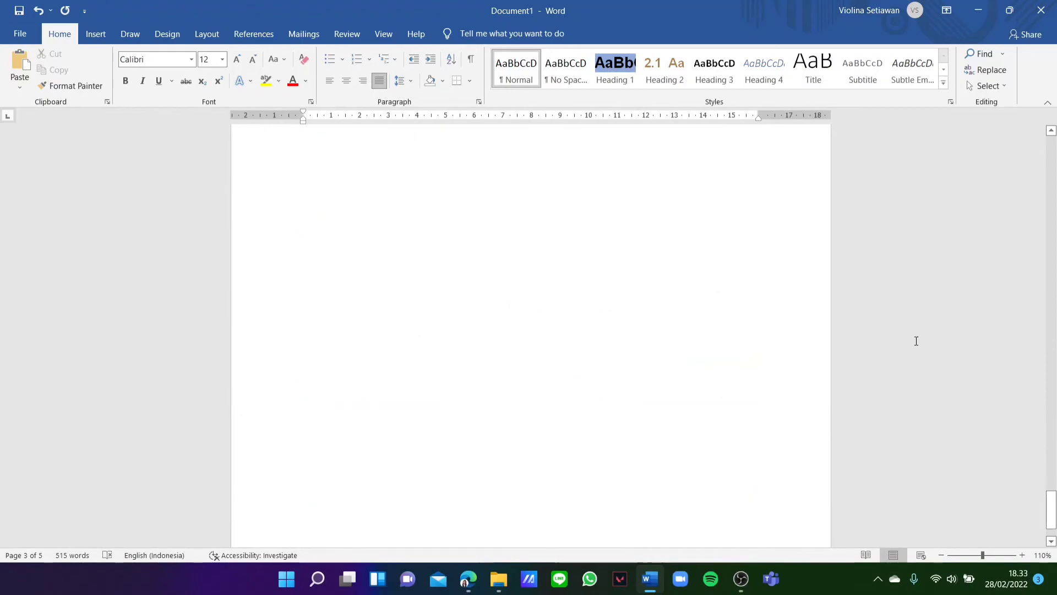
scroll(916, 341, up, 20)
scroll(916, 344, up, 15)
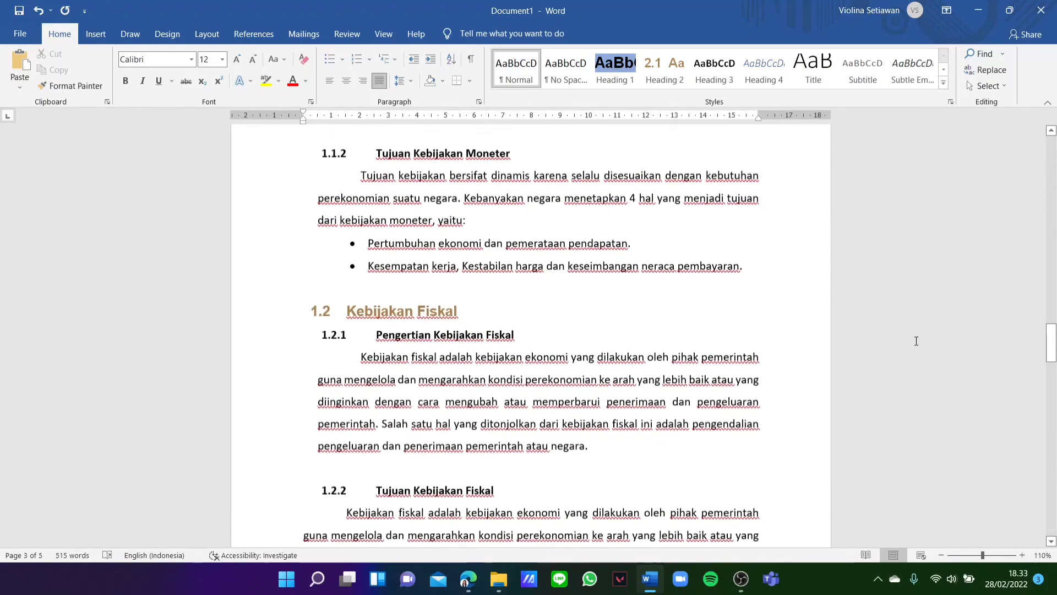
scroll(916, 342, down, 4)
scroll(916, 341, up, 4)
Step: Move the first-line indent of the second-level table of contents entries, such as 2.1 and 2.2, to about 0.75 cm
scroll(916, 341, up, 10)
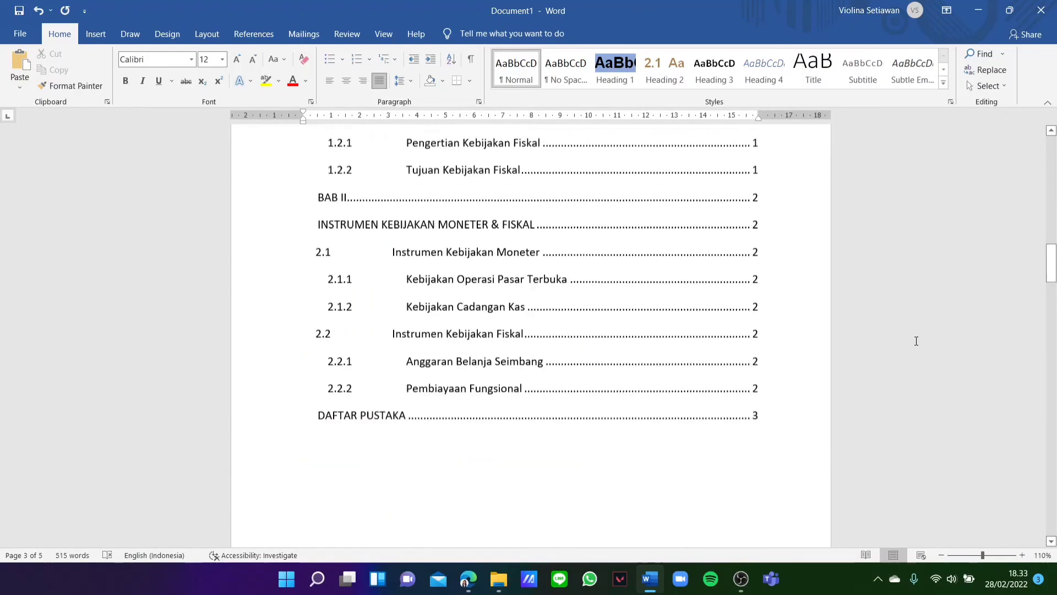
scroll(916, 341, down, 4)
scroll(916, 341, up, 6)
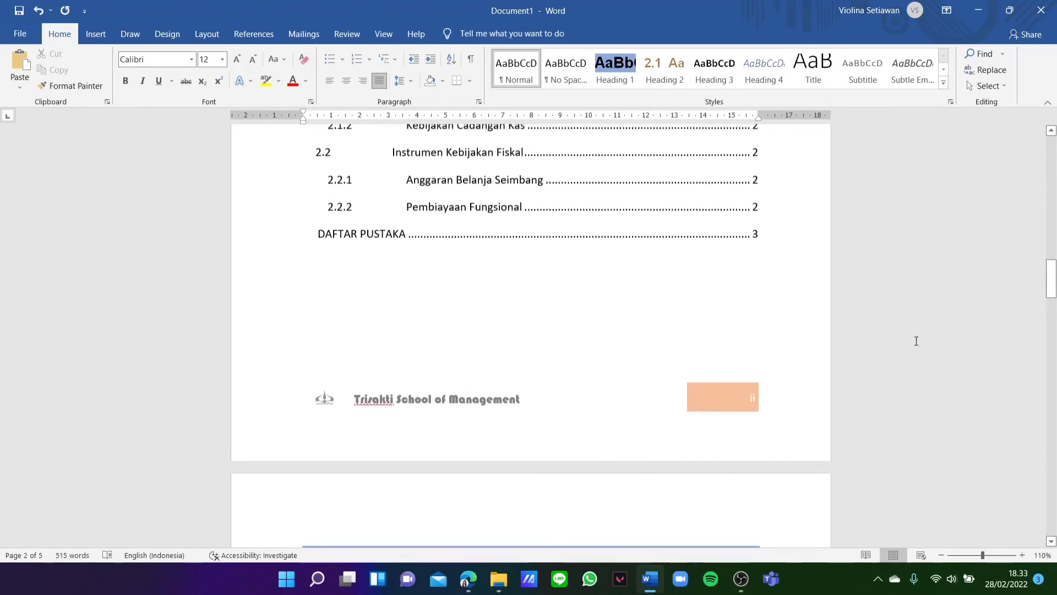
scroll(916, 340, up, 2)
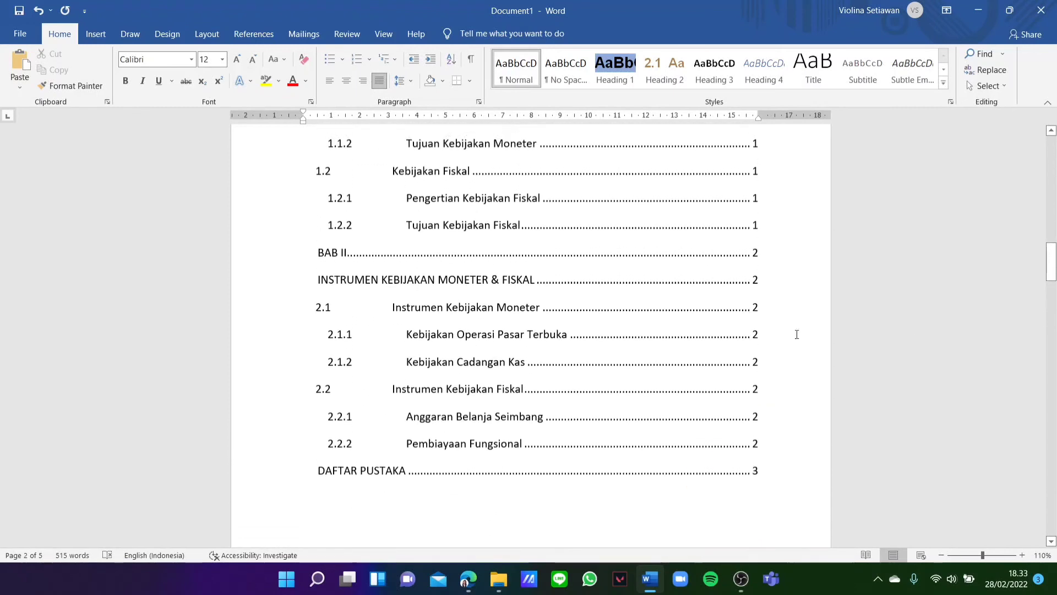
click(426, 340)
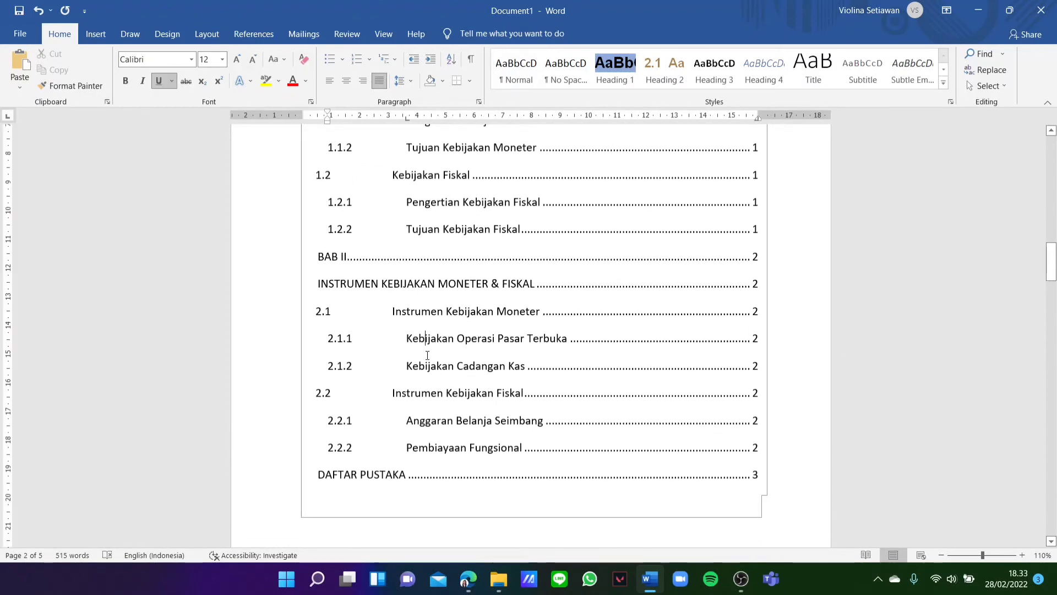
click(332, 394)
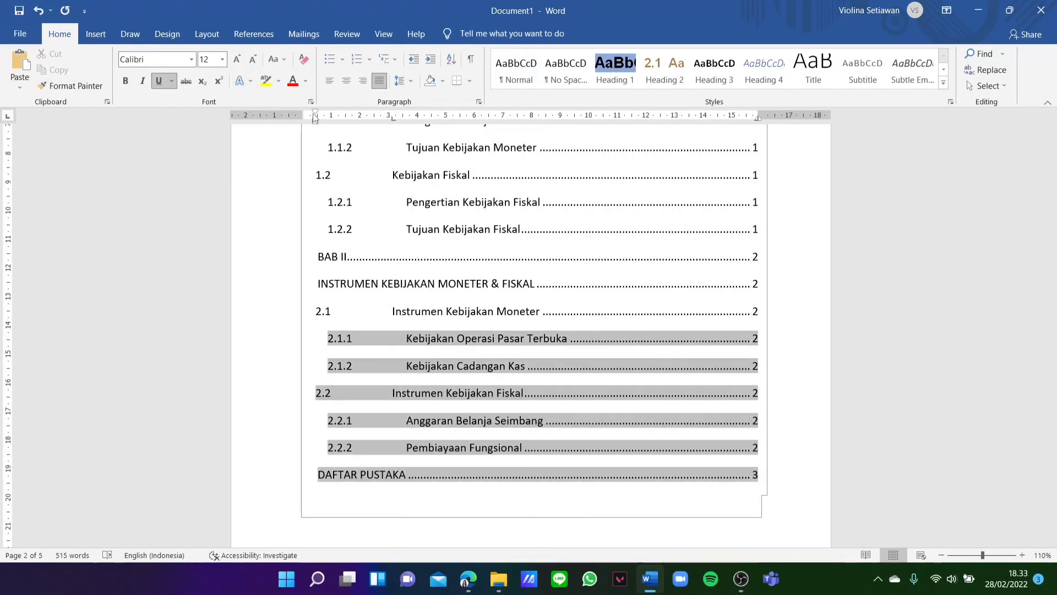
mouse_move(315, 113)
mouse_down()
mouse_move(359, 114)
mouse_move(325, 114)
mouse_up()
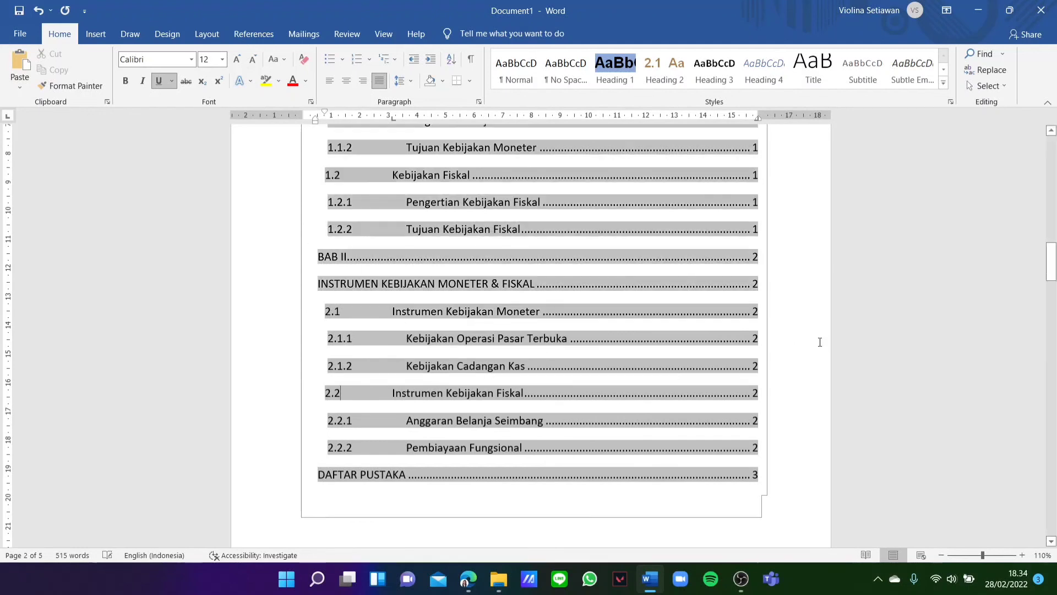
Step: Move the first-line indent of the third-level table of contents entries, such as 1.1.1, to about 1.5 cm
scroll(827, 314, up, 3)
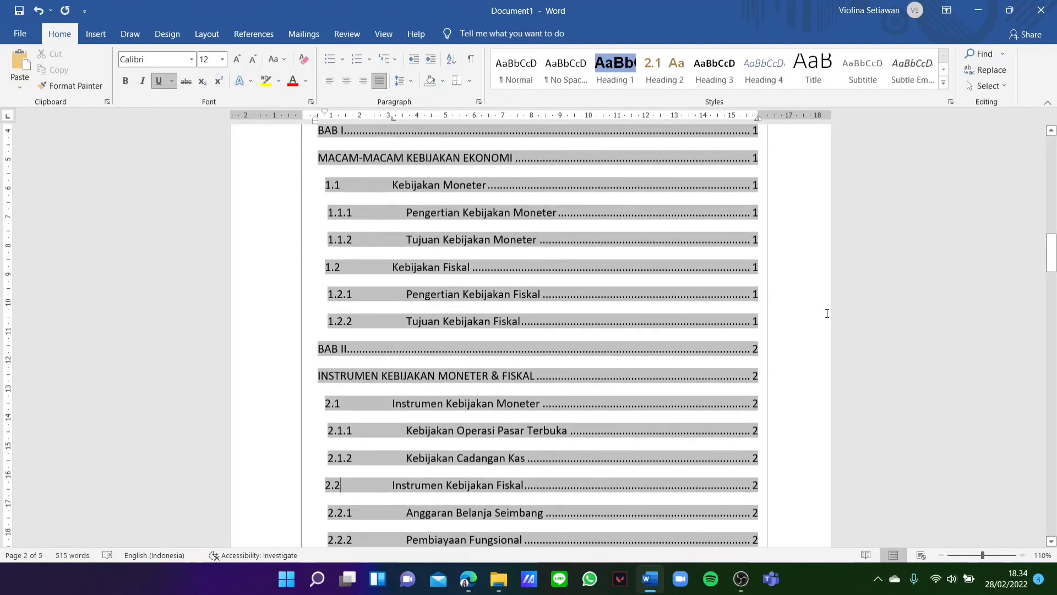
click(358, 215)
drag(329, 114, 347, 113)
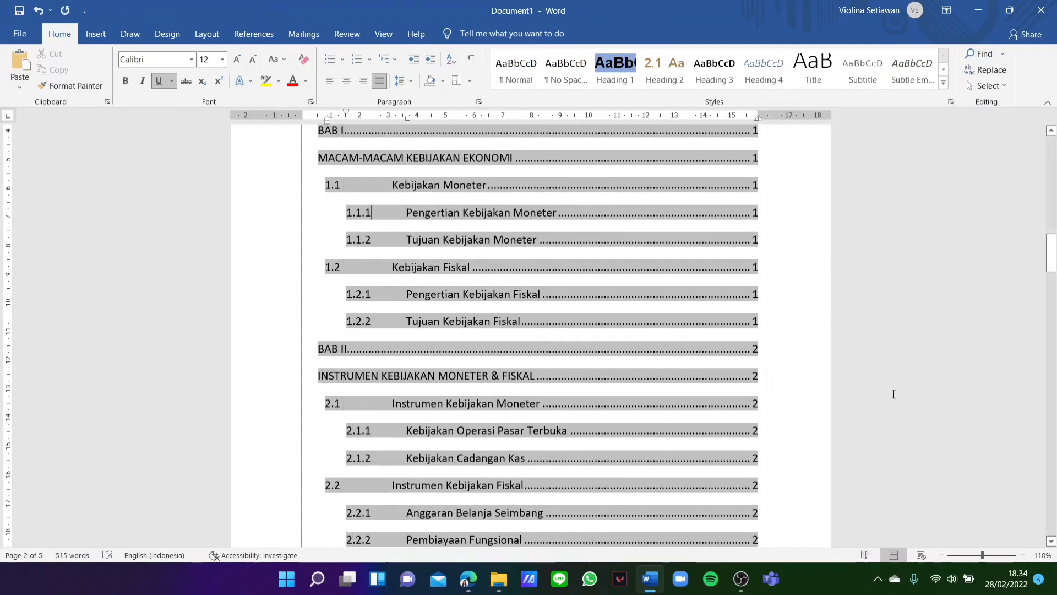
Step: Align the body paragraph under 1.2.2 with the one under 1.2.1, using a 0.5 cm left indent and the first line at 2 cm
scroll(838, 299, down, 2)
scroll(837, 299, down, 20)
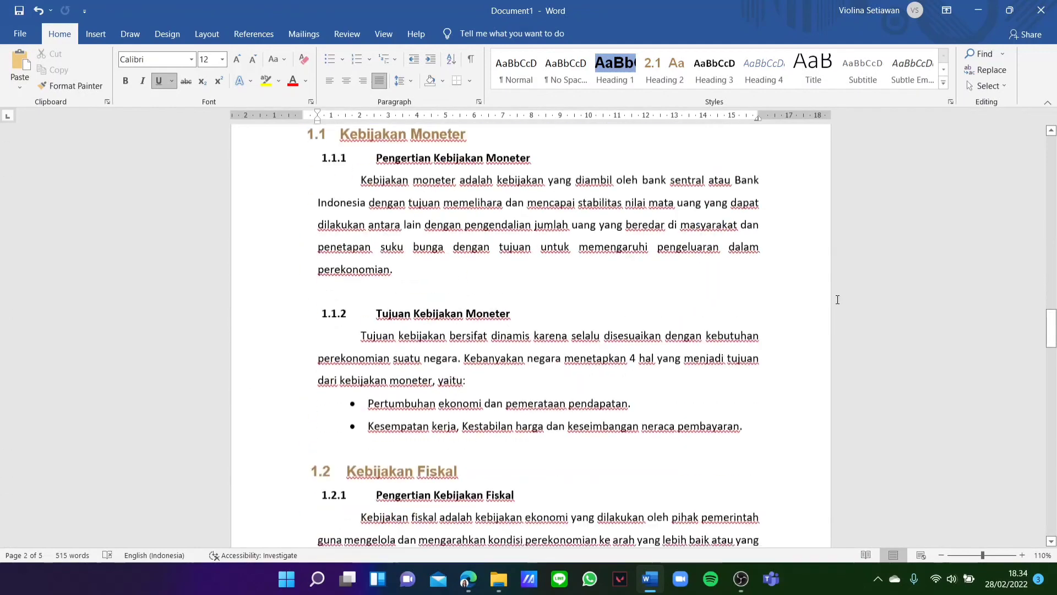
scroll(837, 300, down, 14)
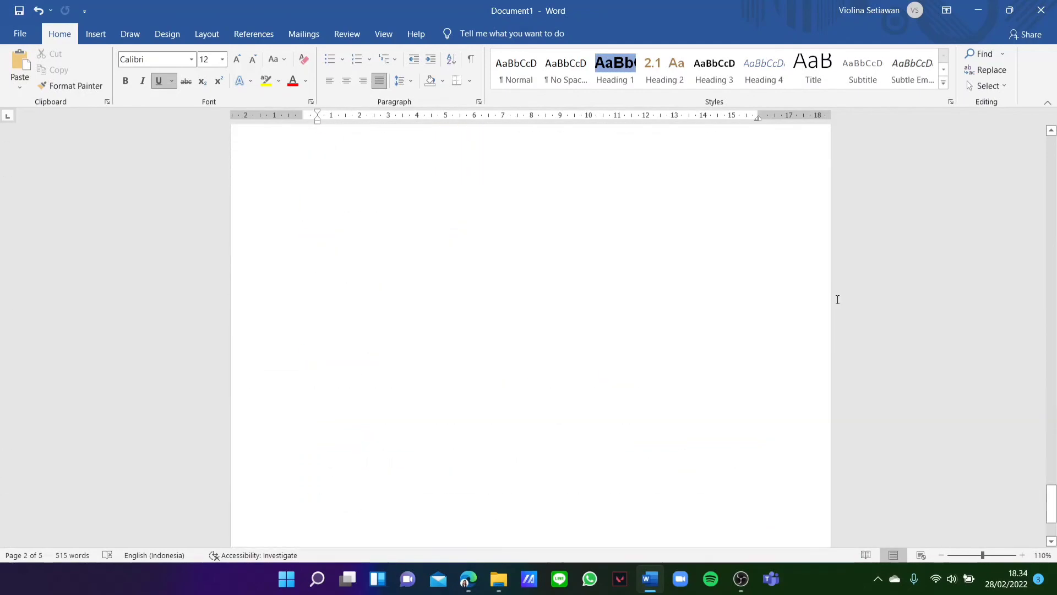
scroll(838, 299, up, 11)
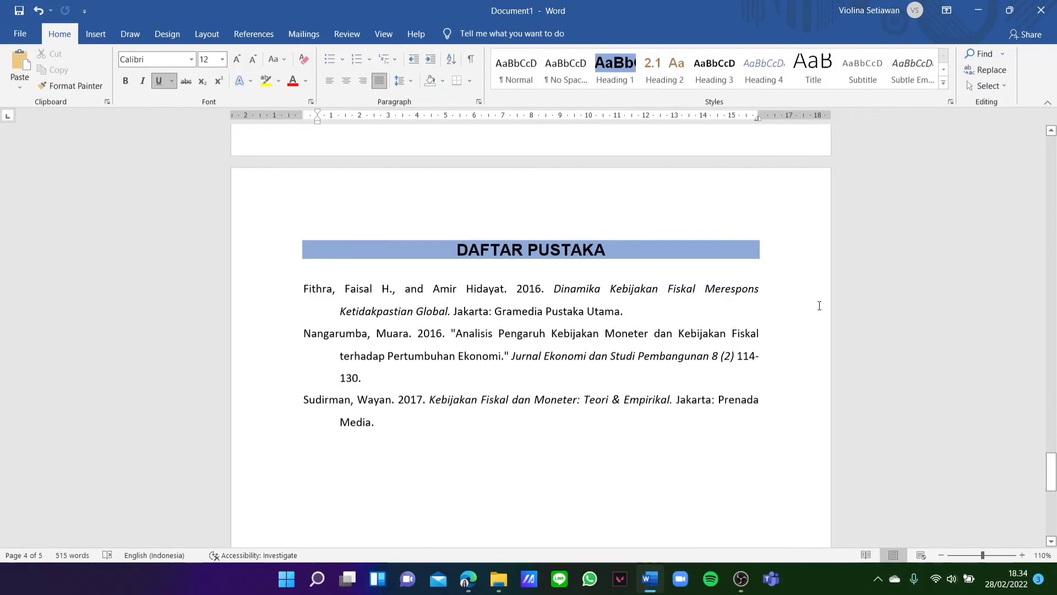
scroll(819, 305, up, 13)
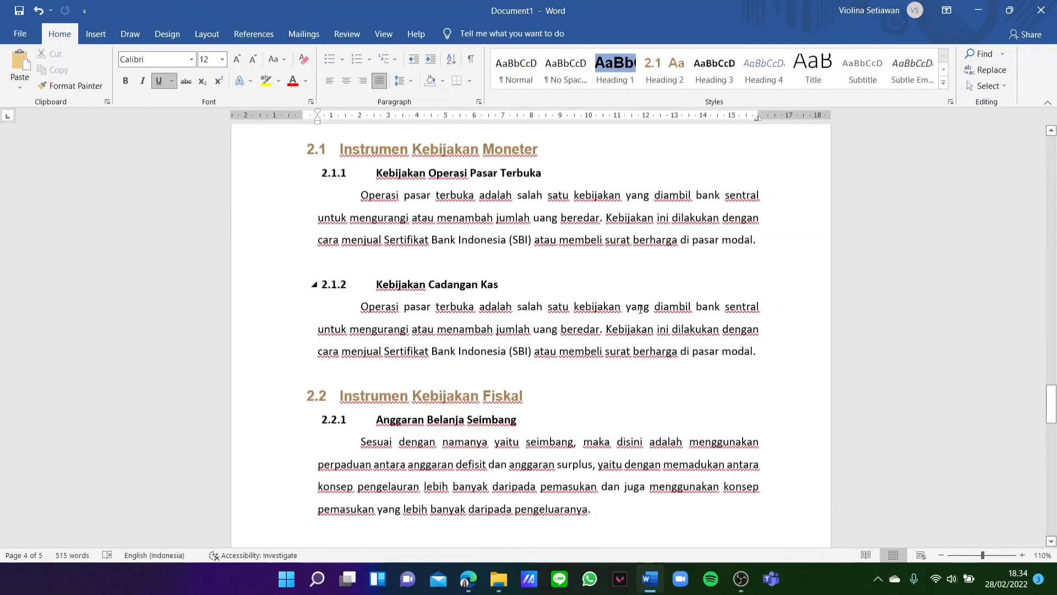
scroll(640, 308, up, 10)
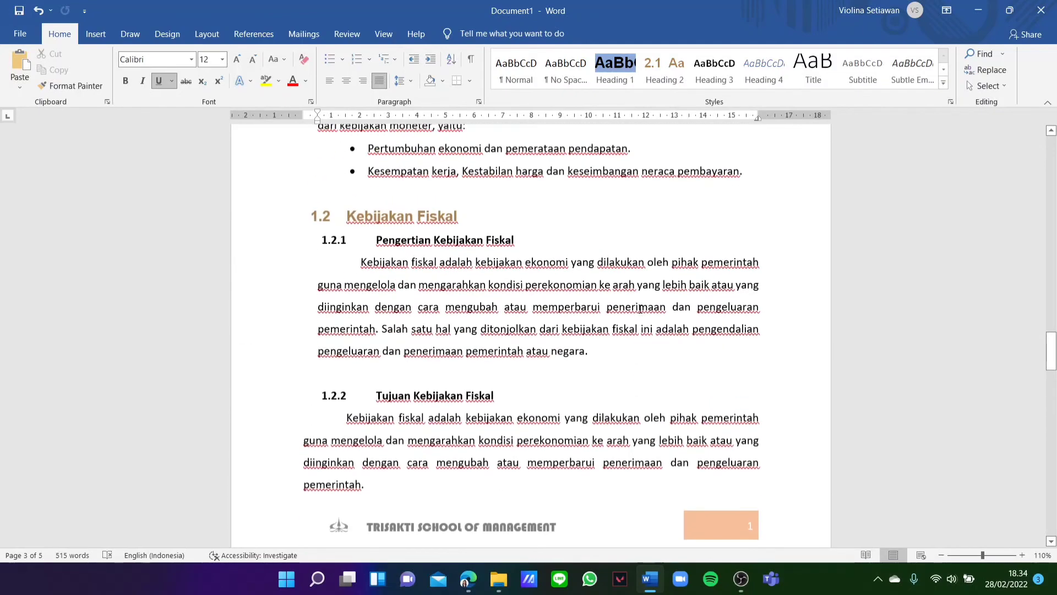
scroll(640, 308, up, 1)
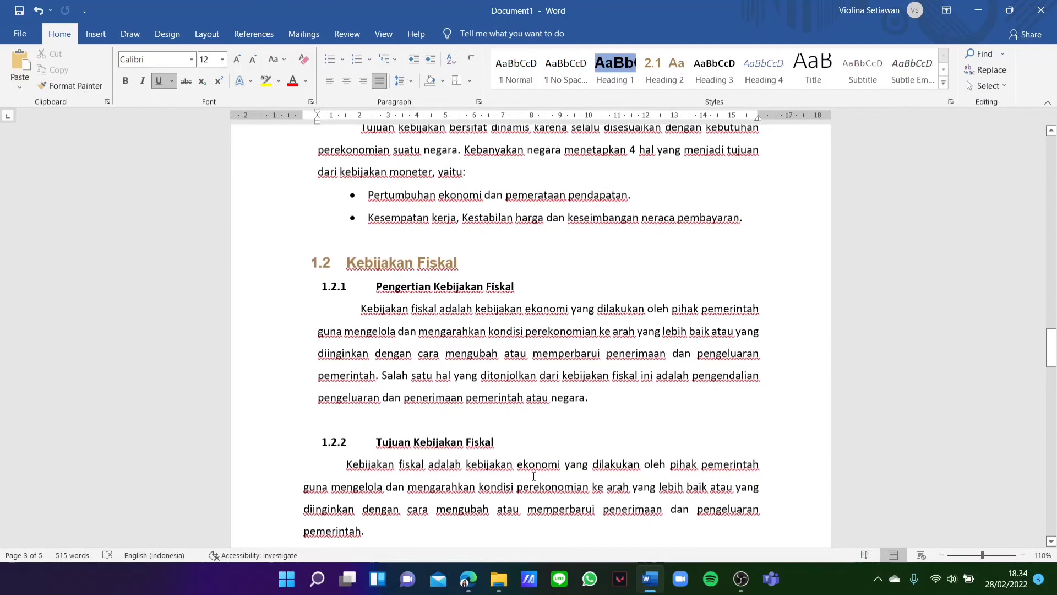
click(297, 488)
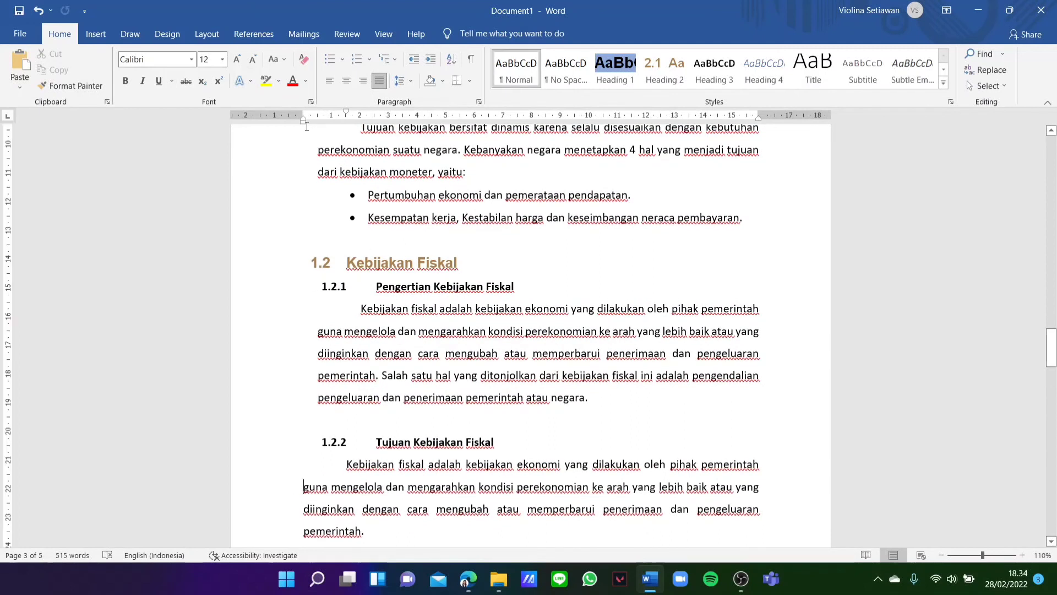
drag(303, 121, 369, 116)
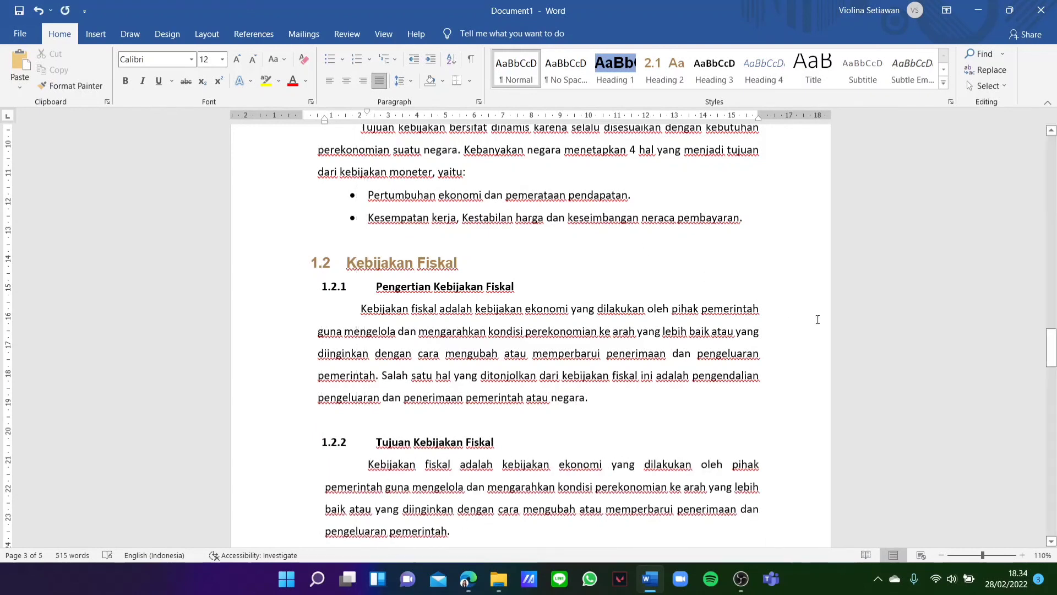
drag(326, 124, 361, 116)
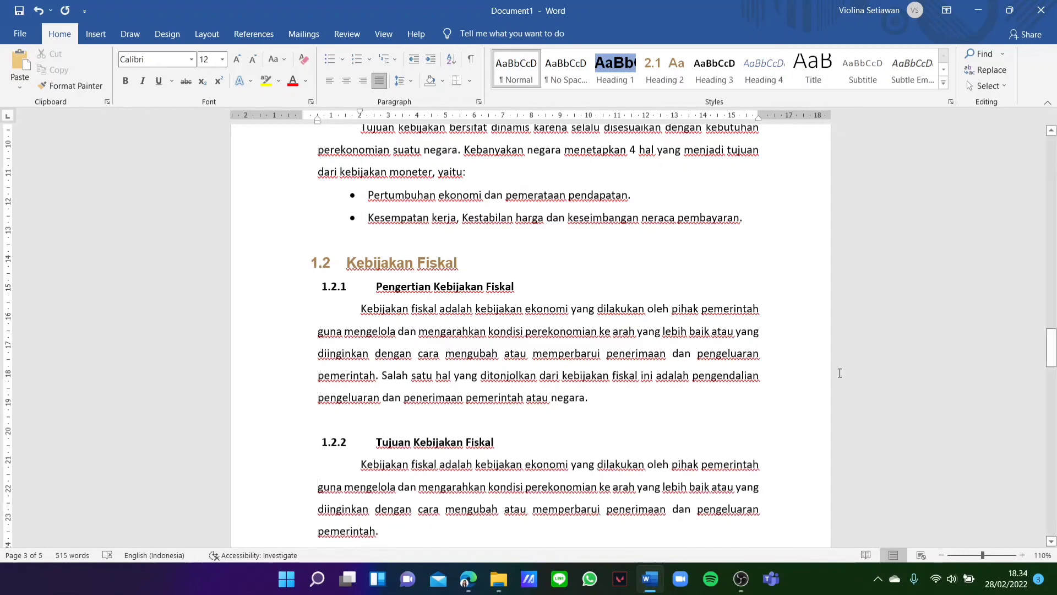
Step: Examine the indentation in the table of contents, chapter pages and DAFTAR PUSTAKA page
scroll(841, 373, up, 5)
scroll(841, 373, up, 20)
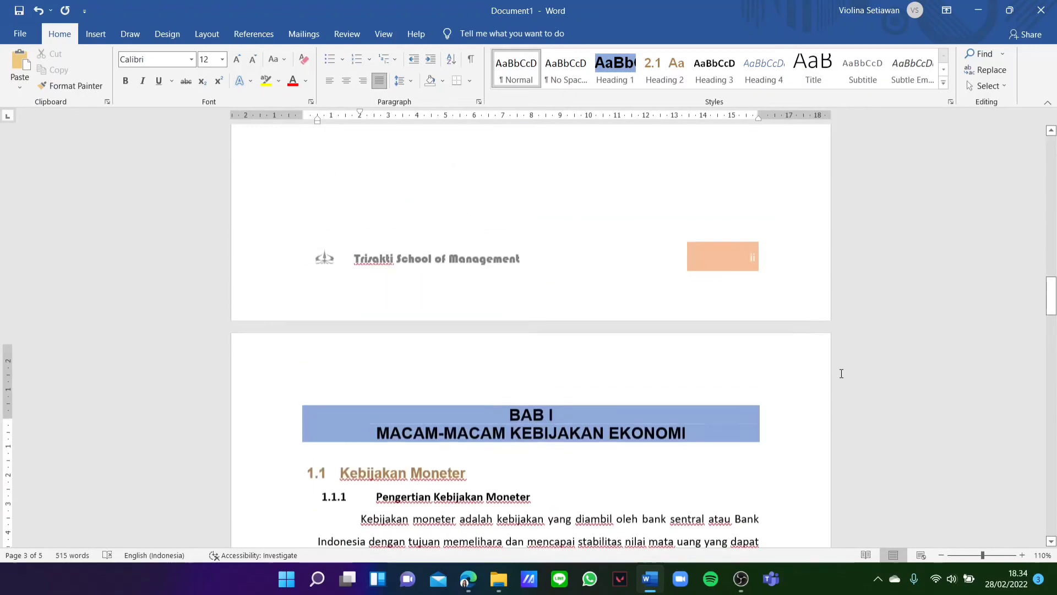
scroll(841, 373, down, 5)
scroll(842, 374, down, 20)
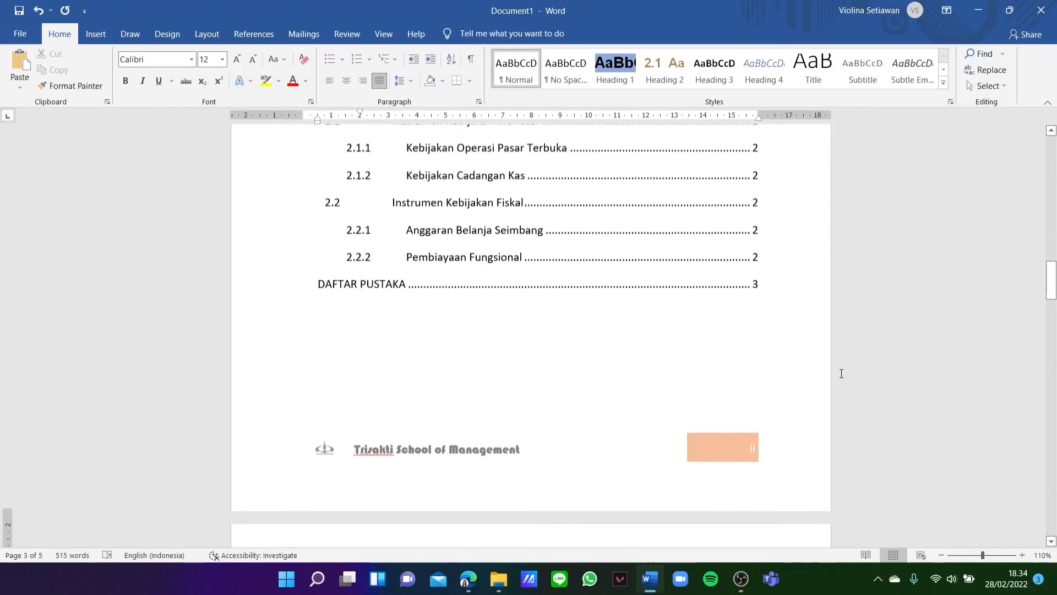
scroll(842, 373, down, 20)
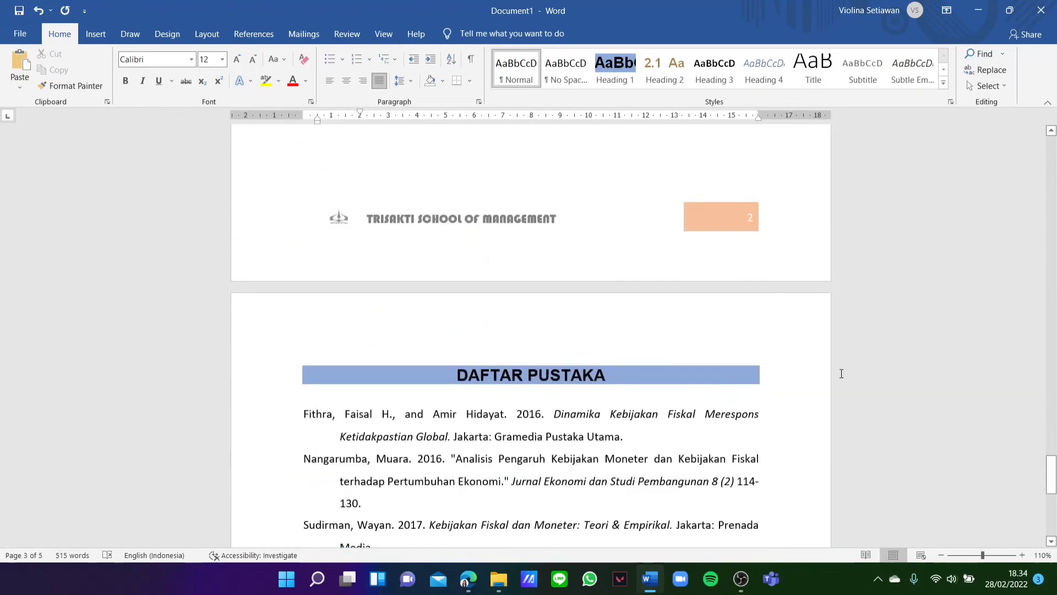
scroll(841, 373, up, 8)
scroll(841, 373, up, 3)
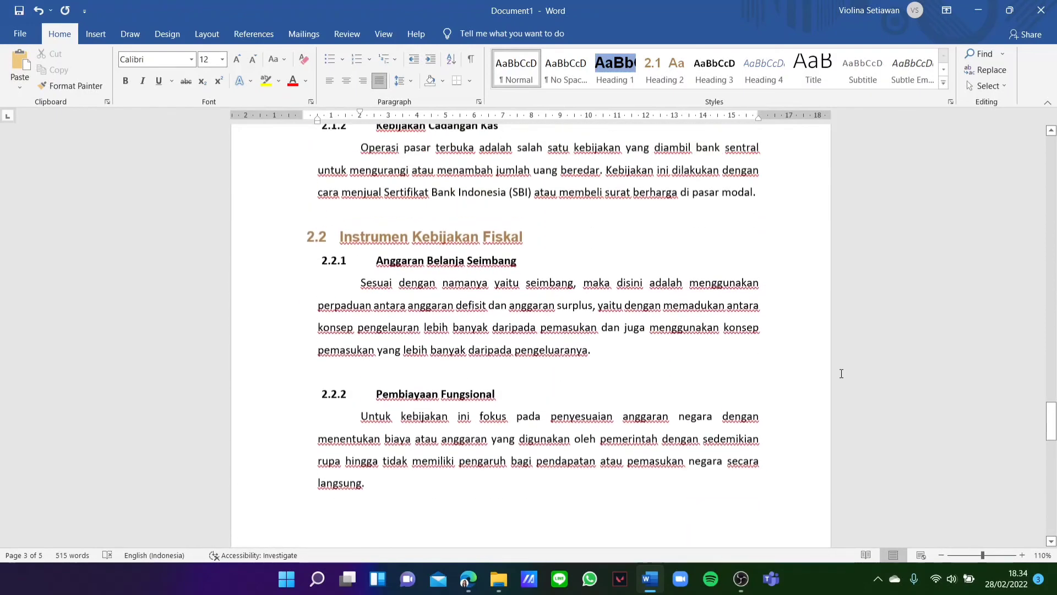